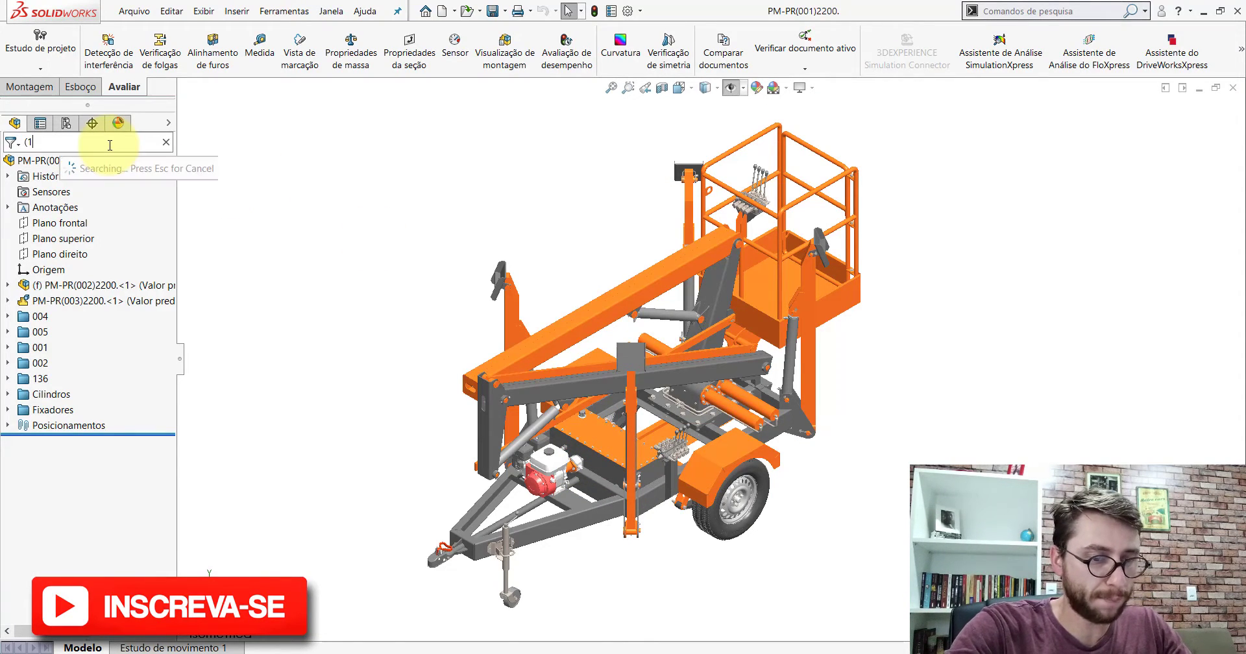
Filter the FeatureManager tree by '40)' to locate the PP-PR(140)2200 plate, then clear the filter.
text(40))
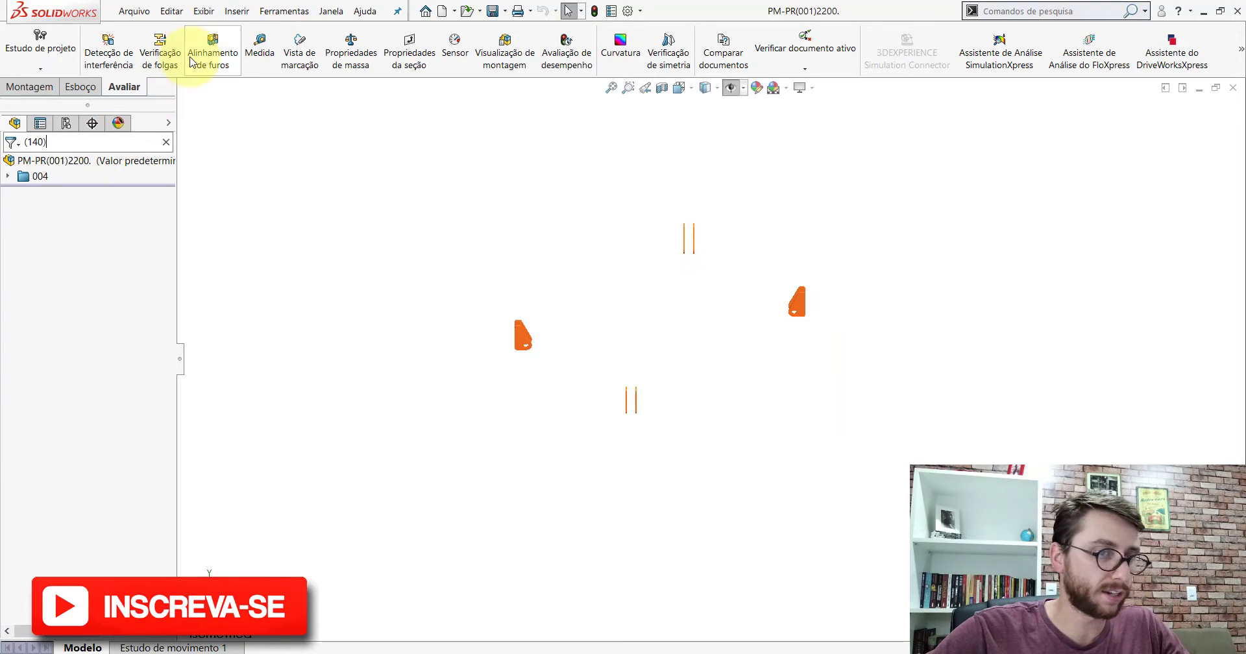
click(9, 177)
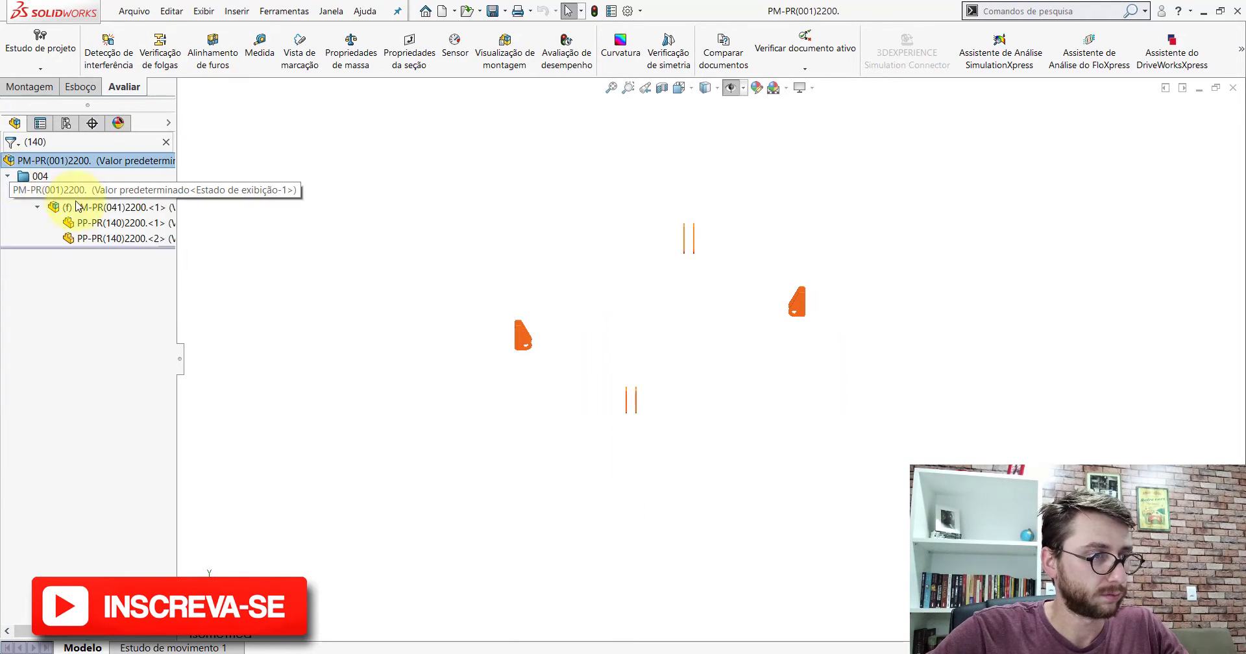
click(117, 224)
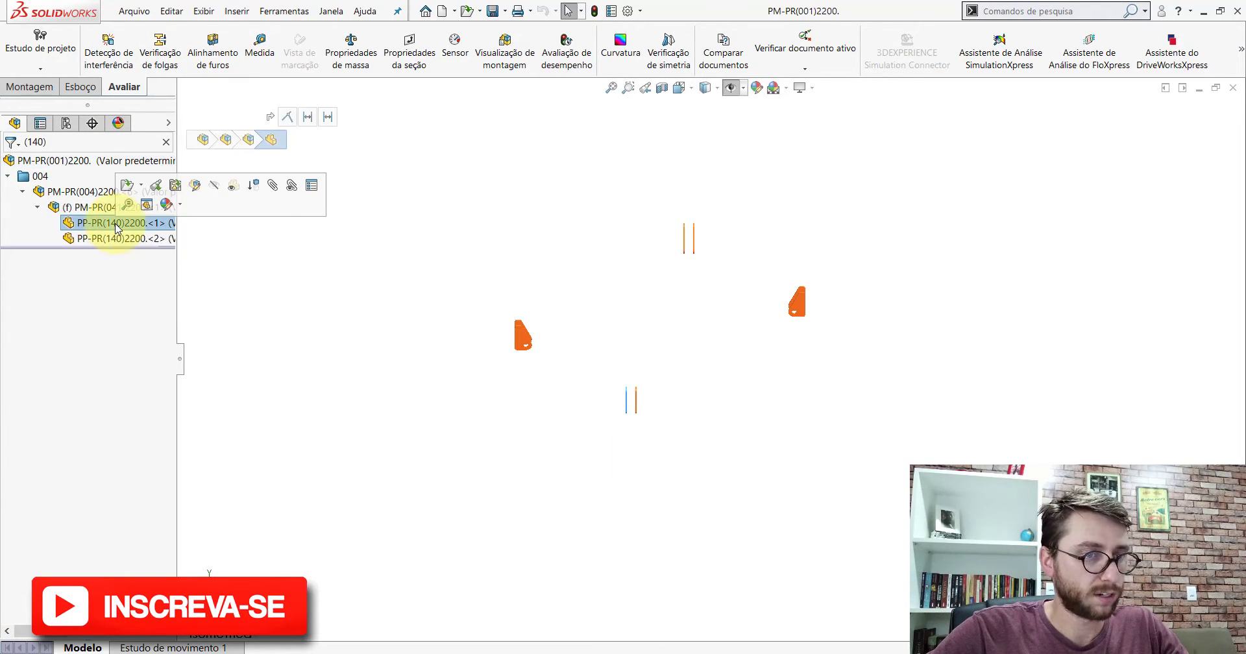
click(297, 305)
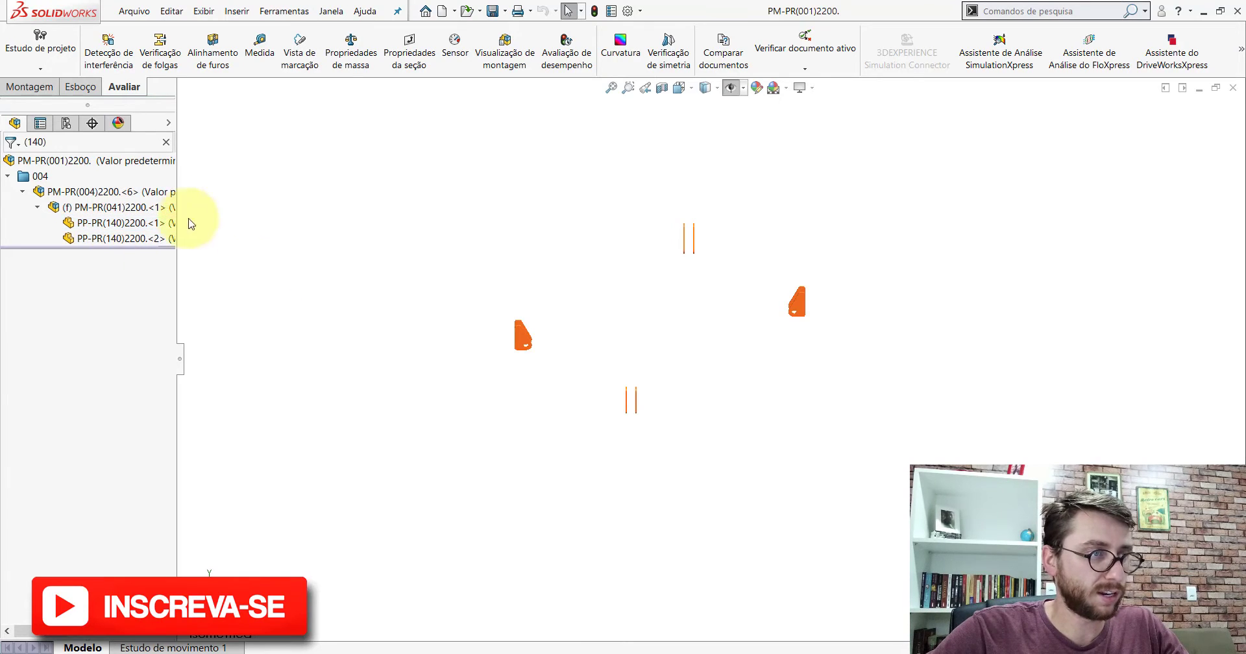
click(165, 143)
Identify the bracket plates, orbiting the assembly to inspect the frame underside.
scroll(848, 448, down, 2)
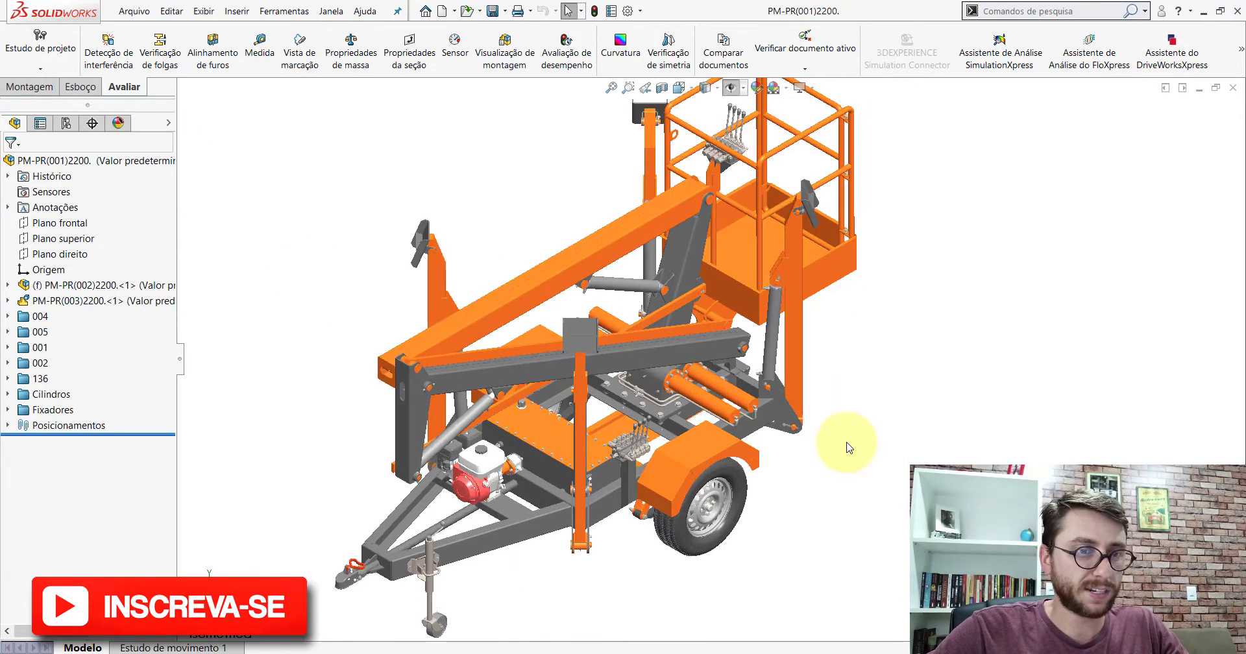
scroll(778, 409, down, 3)
scroll(526, 272, down, 2)
click(526, 272)
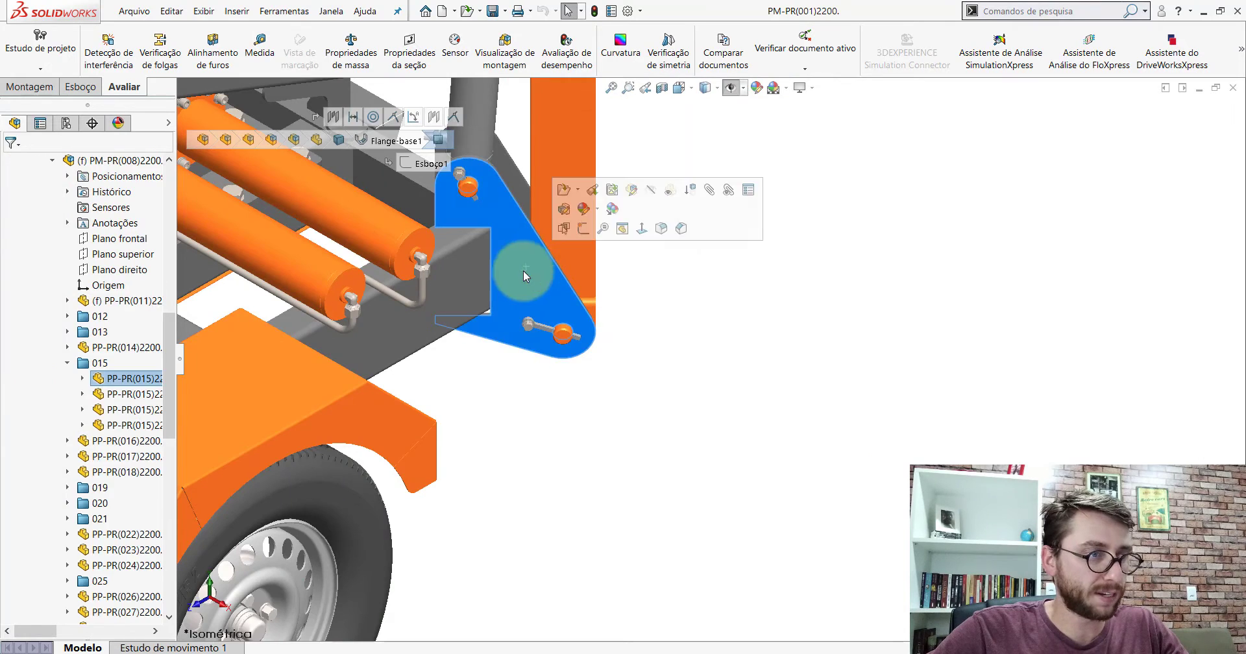
click(685, 305)
scroll(682, 301, up, 2)
scroll(682, 300, up, 3)
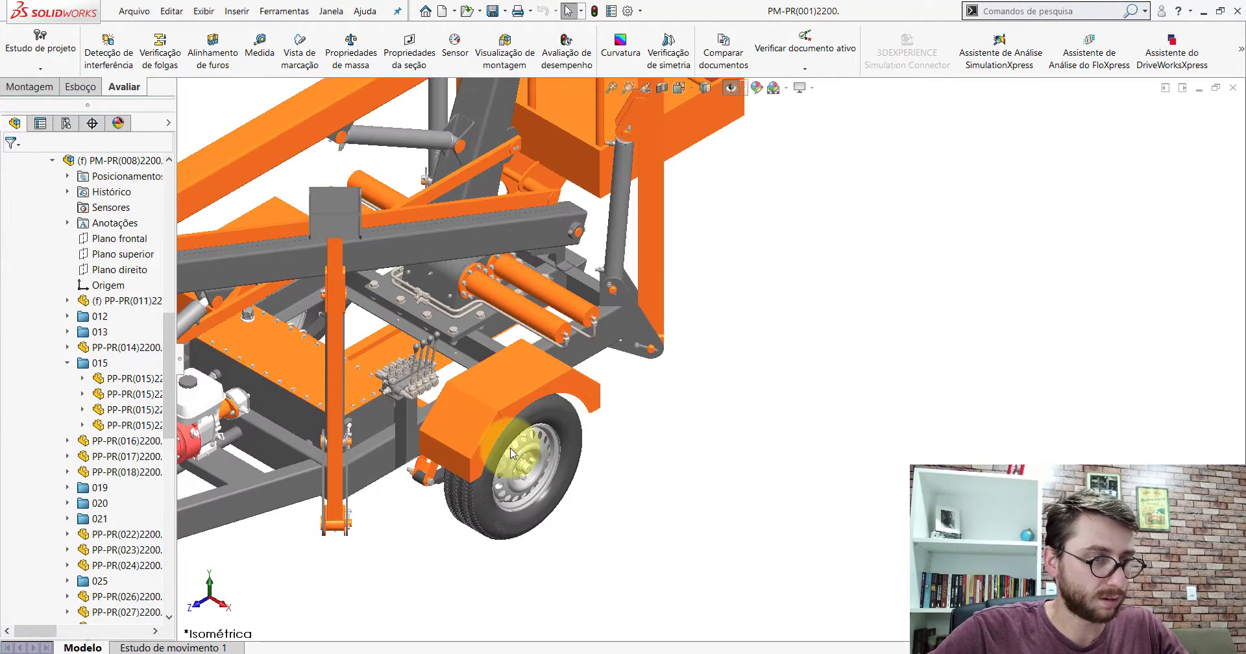
scroll(467, 474, down, 2)
mouse_move(468, 473)
middle_down()
mouse_move(412, 495)
mouse_move(540, 445)
mouse_move(571, 367)
mouse_move(612, 387)
mouse_move(509, 352)
middle_up()
click(509, 351)
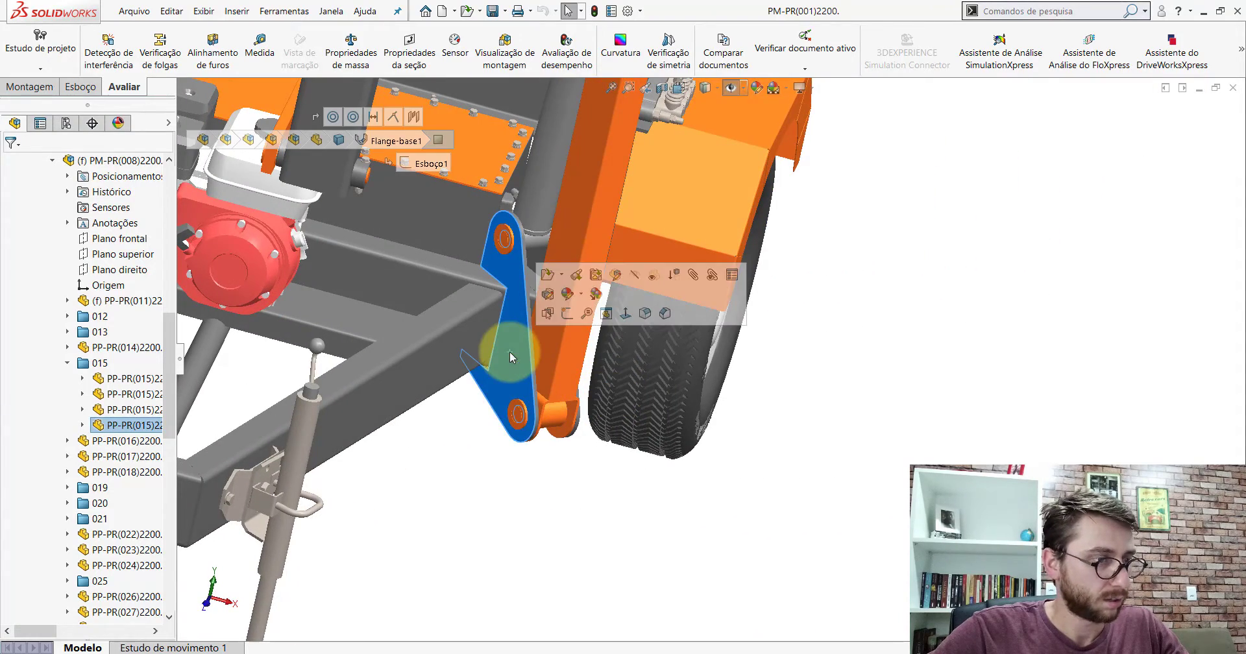
click(199, 230)
Filter the tree by '140)' to select the first PP-PR(140)2200 plate, then clear the filter.
click(110, 144)
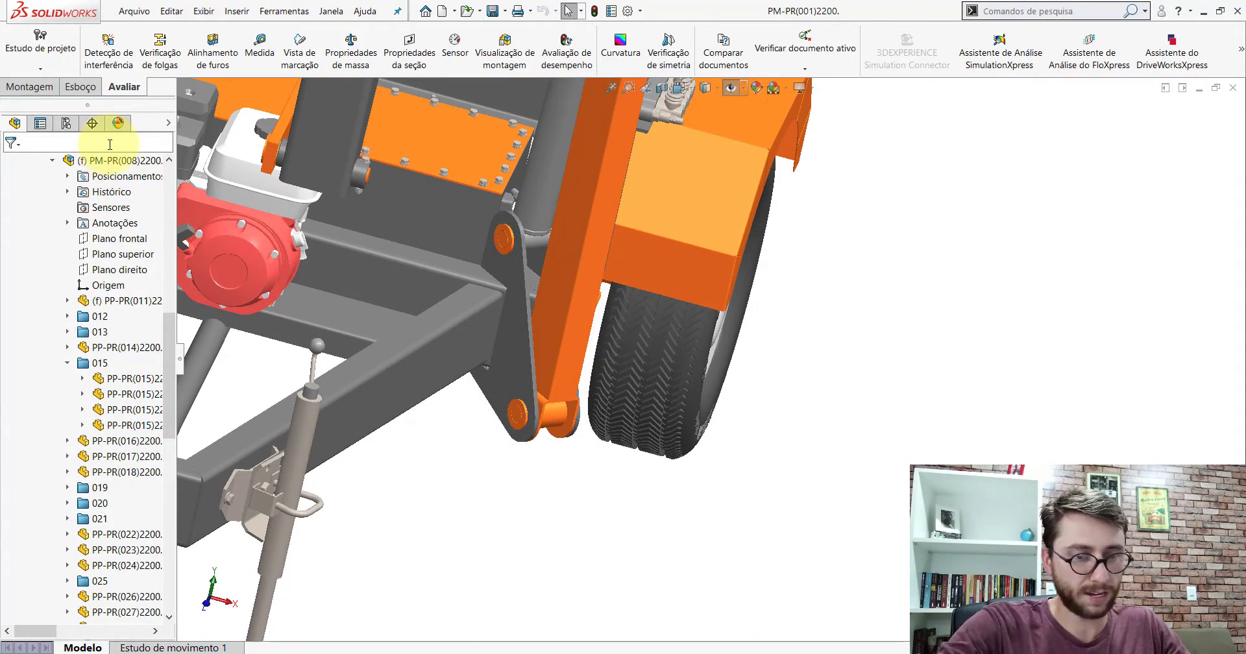
text((140)
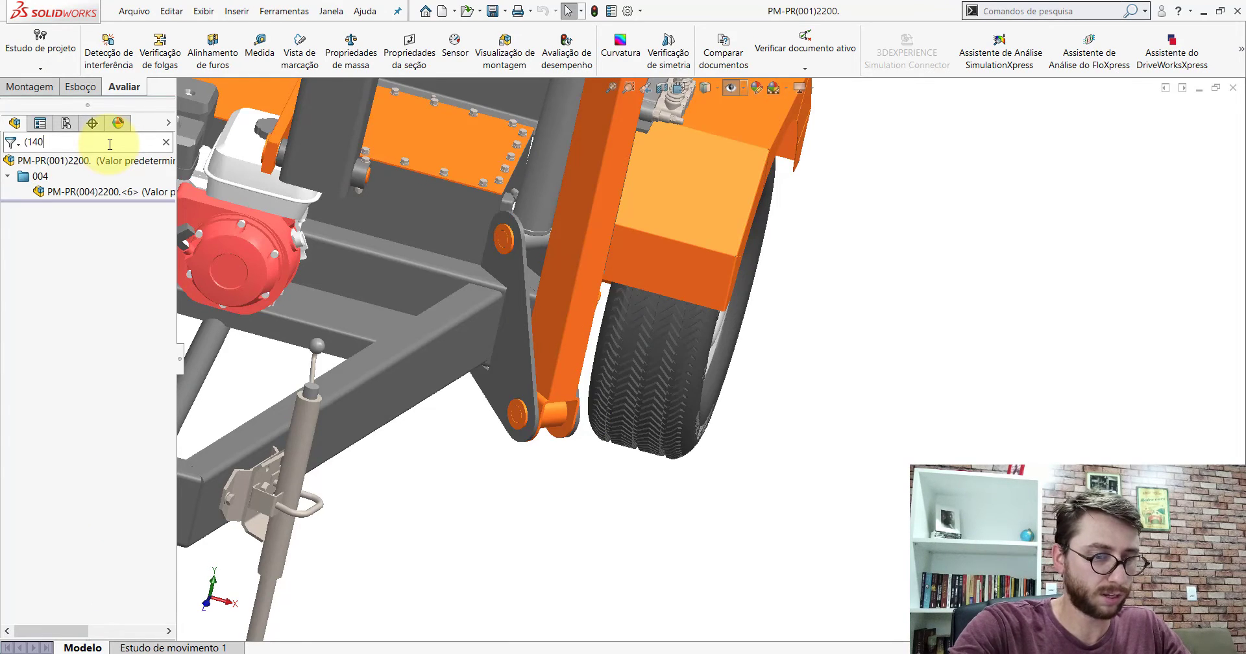
text())
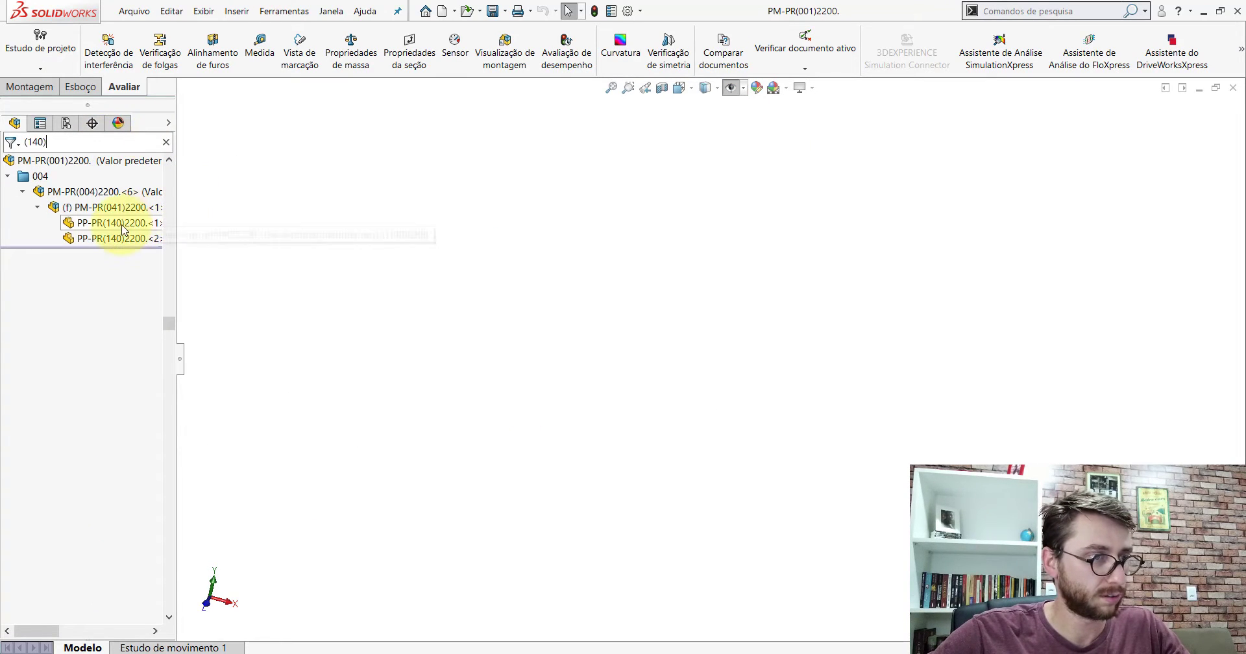
click(123, 228)
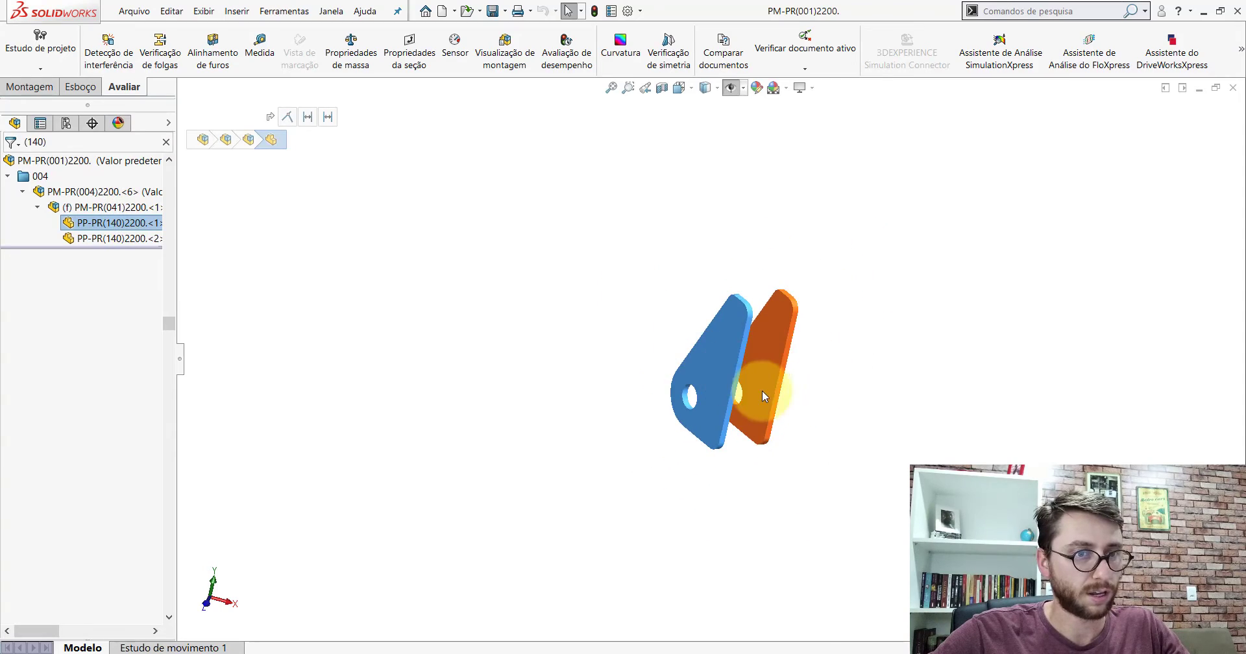
click(168, 143)
Orbit around the plate and select the plate below the basket.
mouse_move(657, 267)
middle_down()
mouse_move(676, 354)
mouse_move(628, 352)
mouse_move(660, 353)
middle_up()
scroll(767, 340, up, 3)
scroll(948, 273, up, 3)
scroll(935, 247, down, 5)
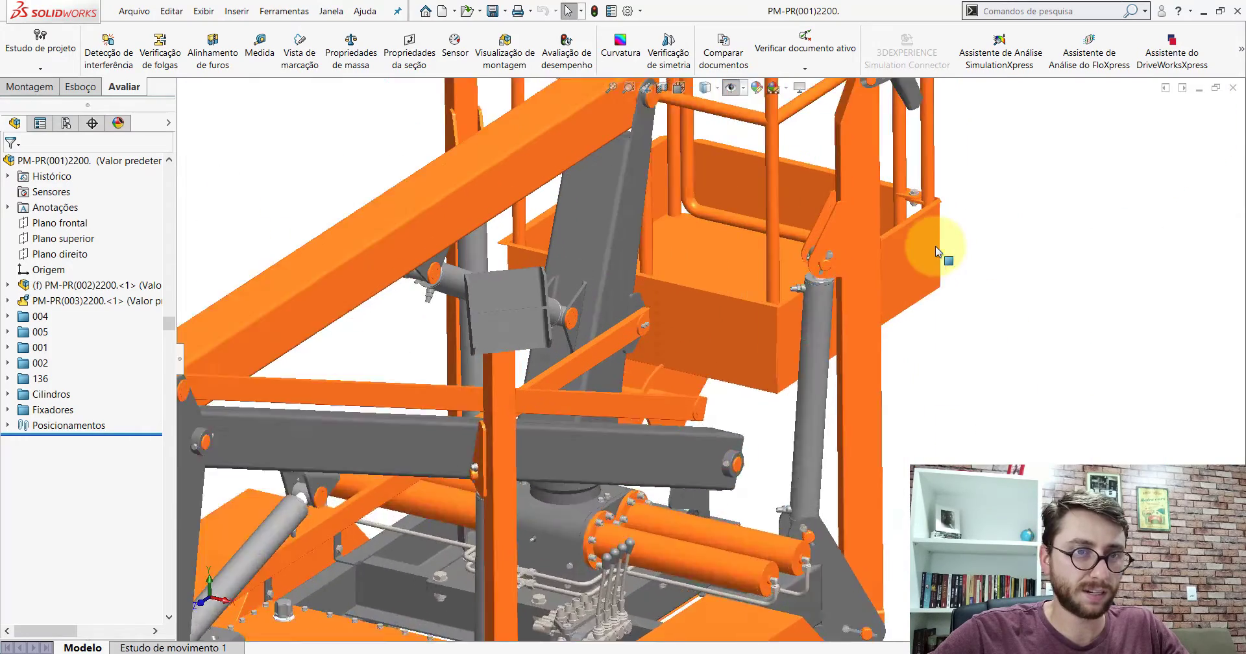
scroll(936, 246, down, 2)
click(769, 219)
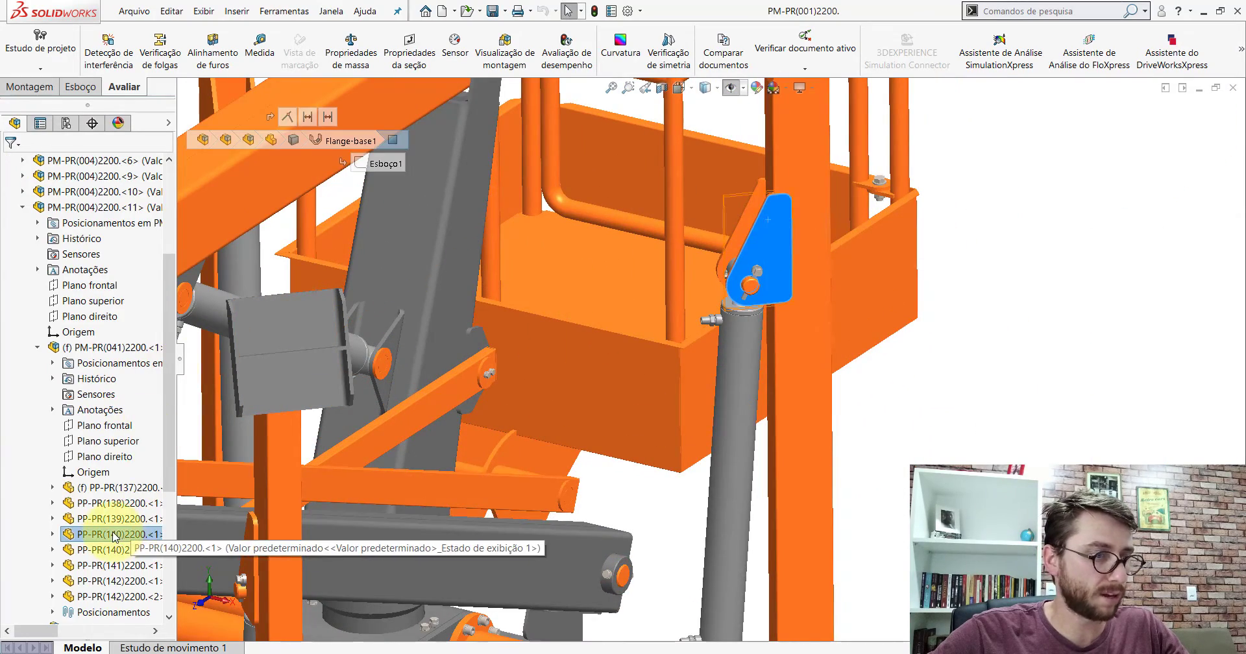
From a front-oblique basket view, open subassembly PM-PR(041)2200 in its own window.
mouse_move(445, 487)
middle_down()
mouse_move(788, 314)
mouse_move(691, 293)
mouse_move(698, 248)
mouse_move(751, 255)
mouse_move(667, 278)
mouse_move(689, 279)
mouse_move(702, 320)
mouse_move(686, 333)
mouse_move(523, 340)
mouse_move(526, 363)
mouse_move(662, 356)
mouse_move(700, 279)
middle_up()
scroll(756, 326, up, 3)
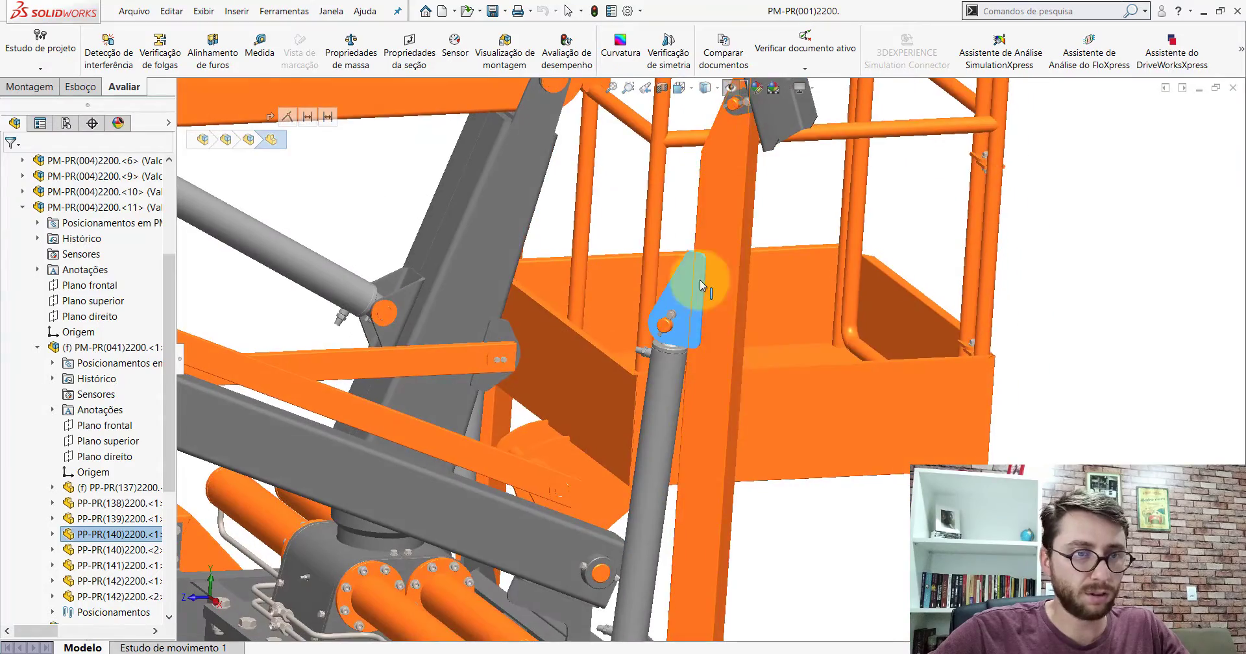
scroll(733, 264, up, 2)
scroll(707, 472, up, 3)
scroll(707, 472, down, 3)
scroll(773, 314, down, 2)
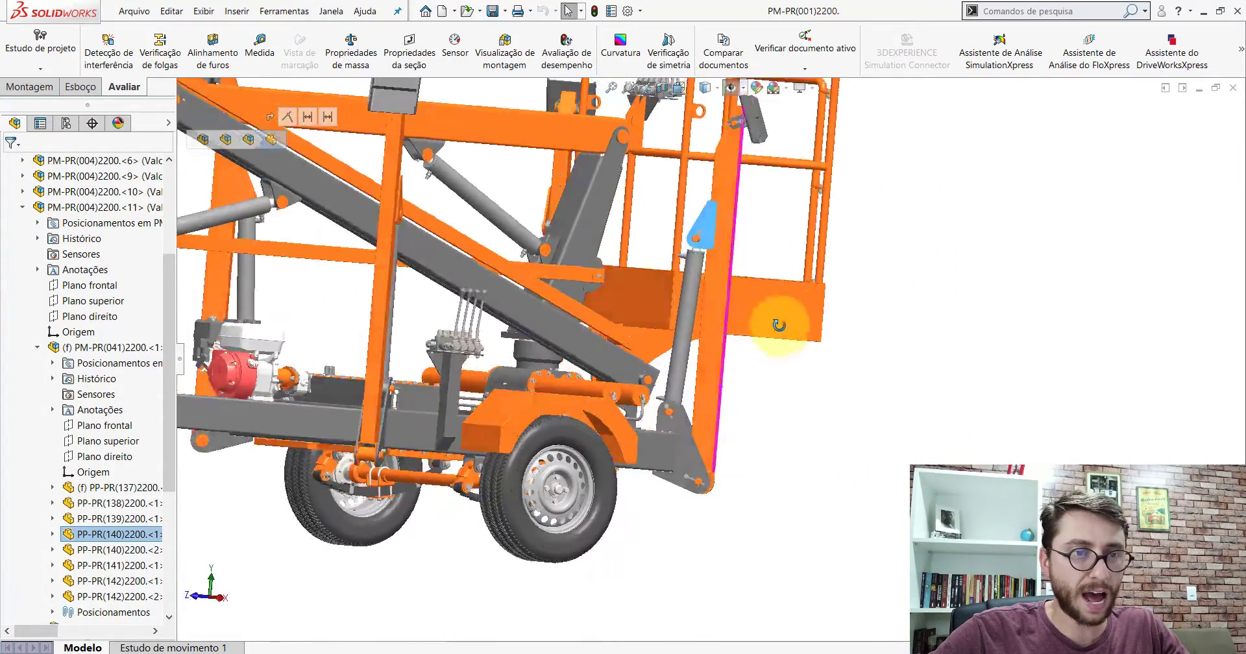
mouse_move(773, 314)
middle_down()
mouse_move(792, 389)
mouse_move(727, 259)
middle_up()
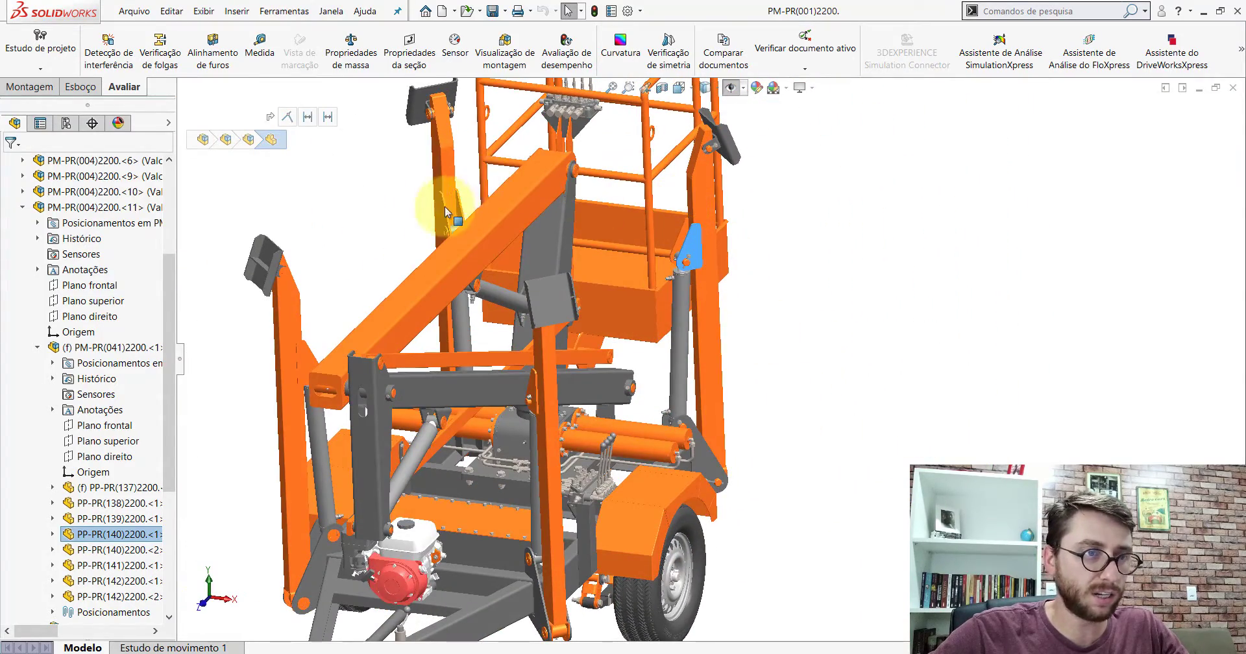
scroll(805, 230, down, 2)
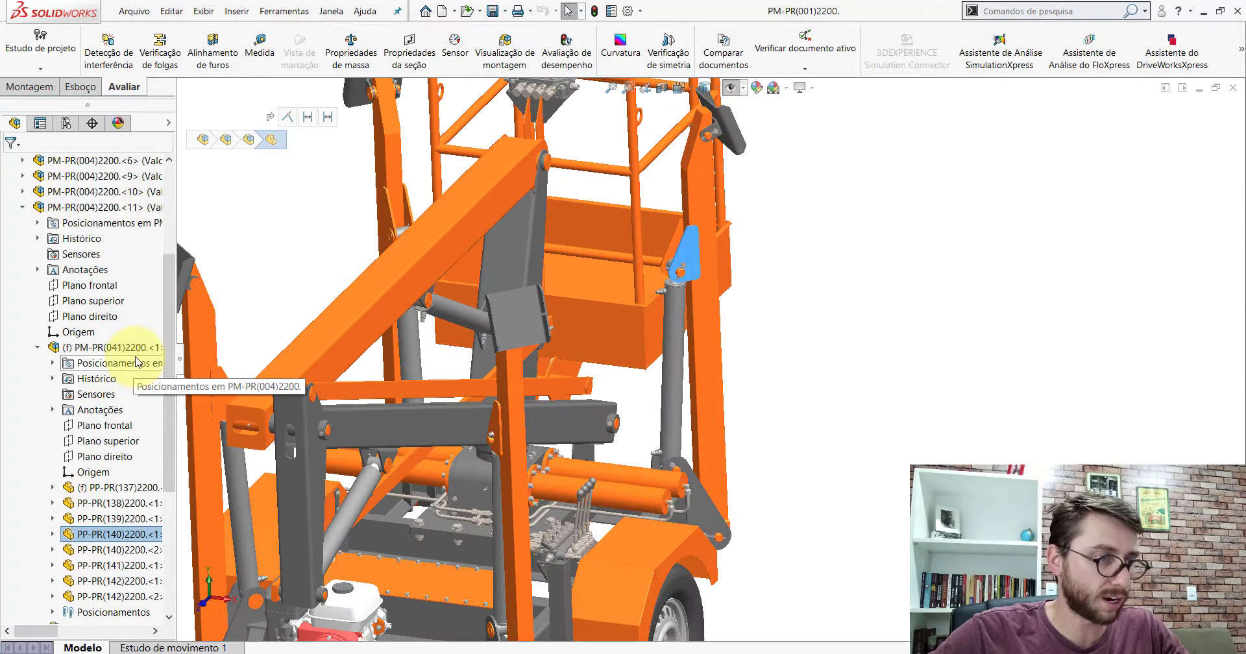
click(156, 347)
click(145, 321)
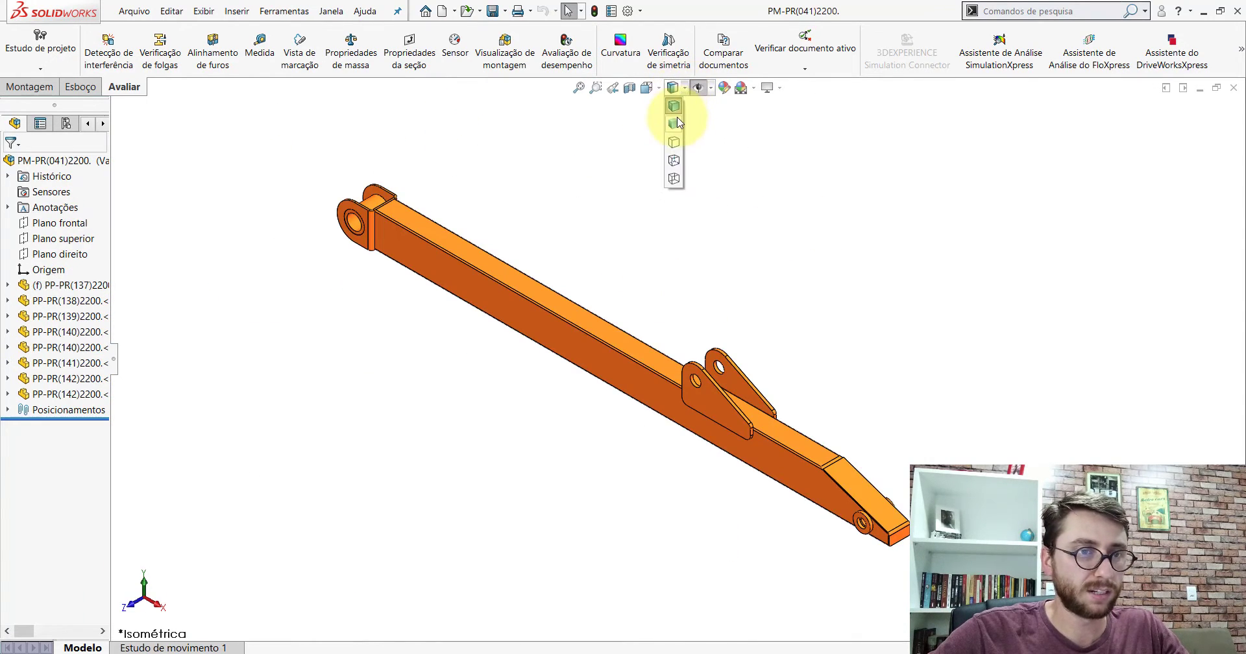
View the boom arm shaded without edges from a new angle, then close its window.
click(674, 124)
mouse_move(709, 362)
middle_down()
mouse_move(718, 286)
mouse_move(662, 376)
mouse_move(707, 378)
mouse_move(695, 375)
mouse_move(807, 342)
mouse_move(751, 333)
mouse_move(785, 197)
mouse_move(838, 156)
mouse_move(815, 173)
middle_up()
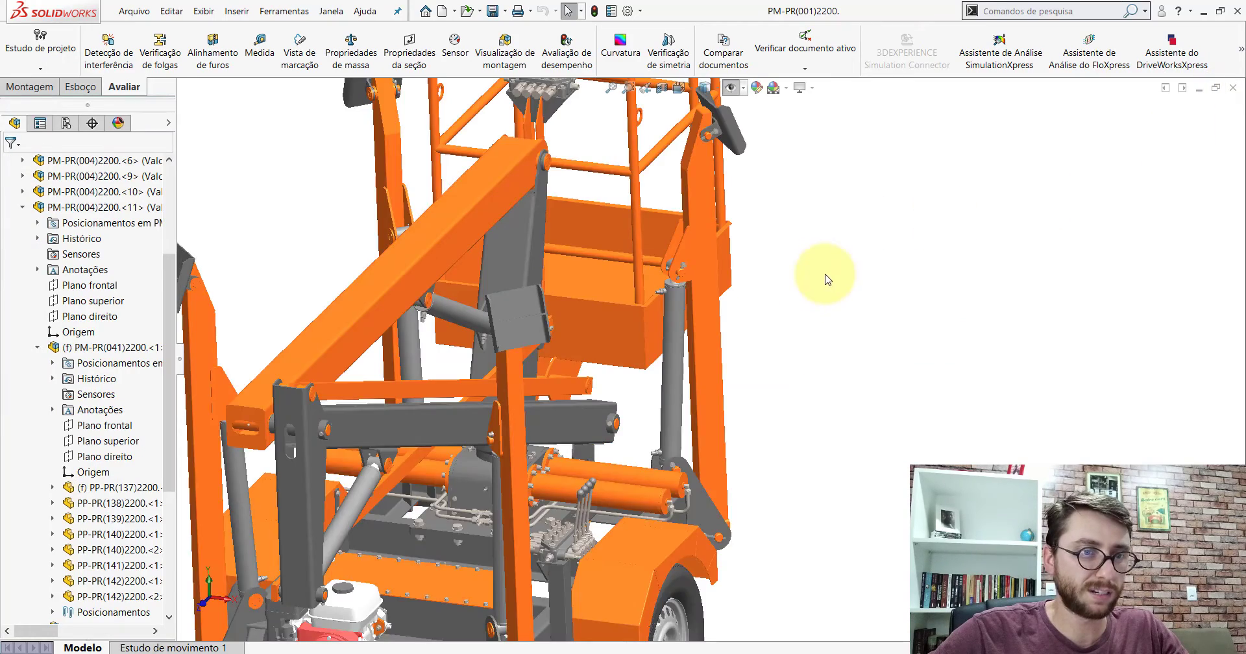
mouse_move(823, 273)
middle_down()
mouse_move(737, 356)
mouse_move(695, 300)
mouse_move(699, 312)
middle_up()
Set the assembly to Isometric, zoom in and select the flange plate beside the basket.
key(space)
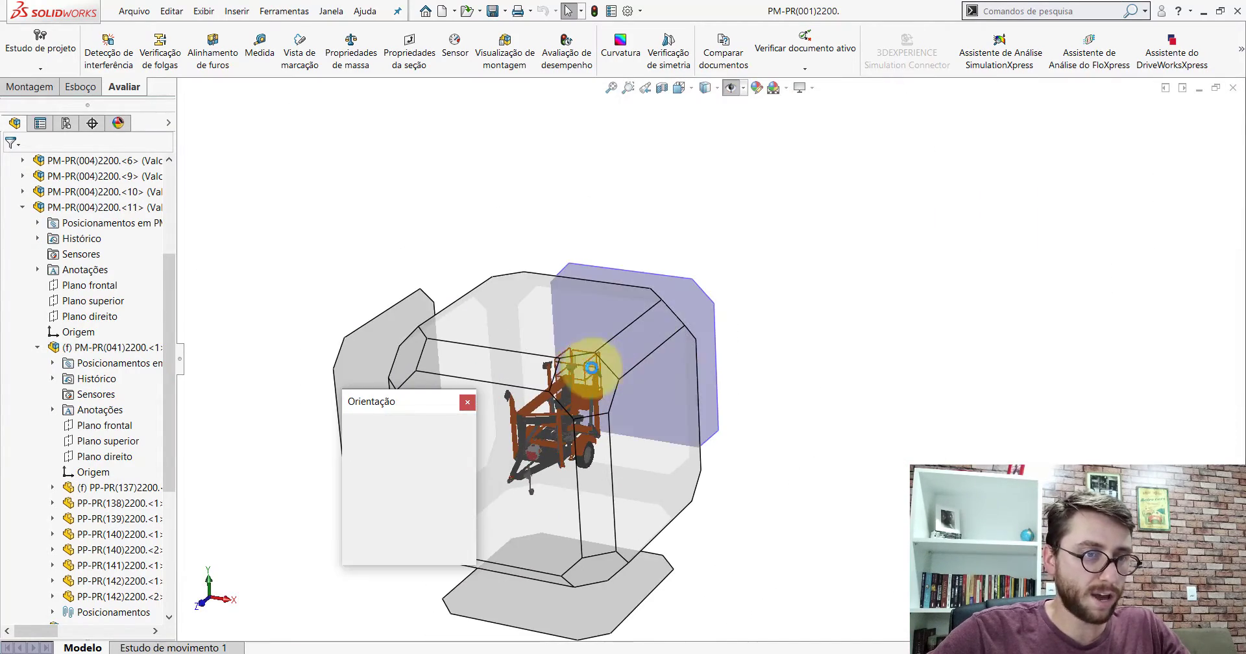
click(590, 368)
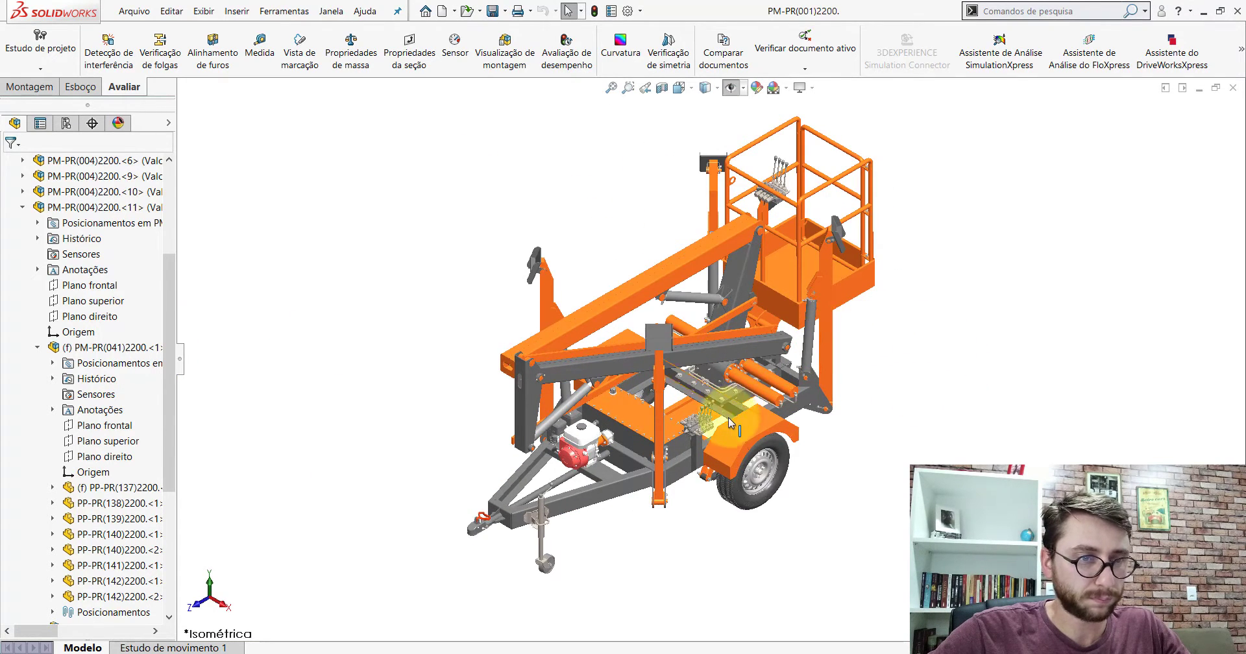
scroll(648, 393, down, 2)
scroll(840, 253, down, 1)
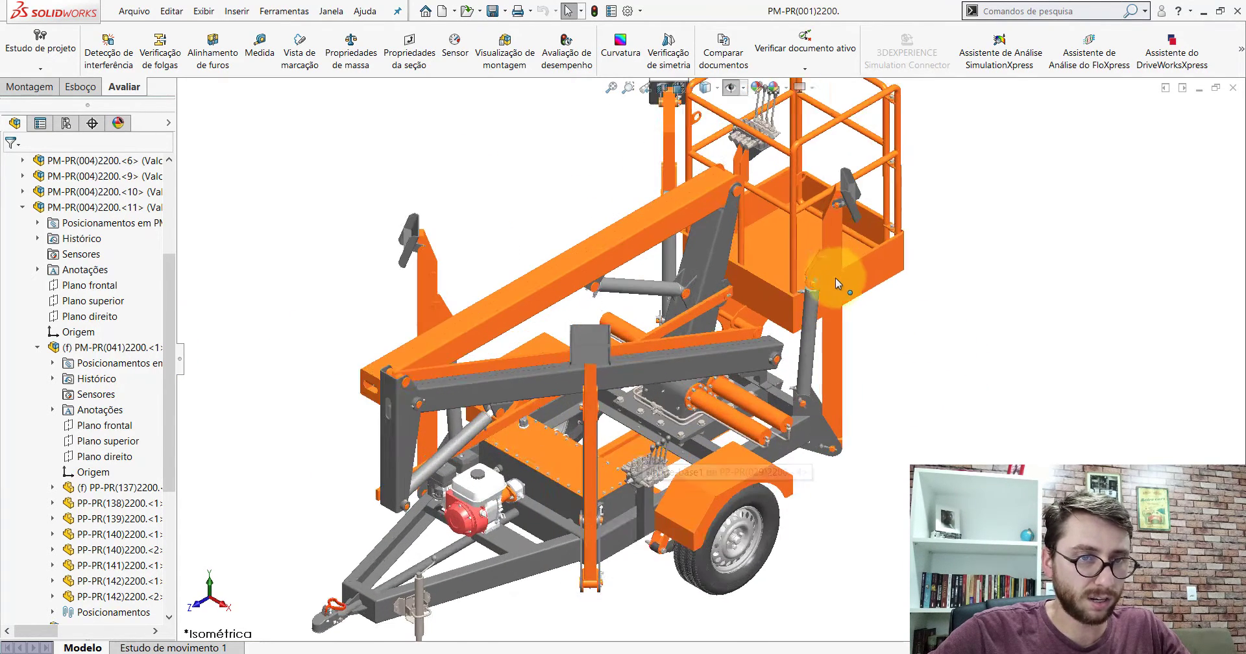
scroll(798, 292, down, 3)
scroll(759, 306, down, 3)
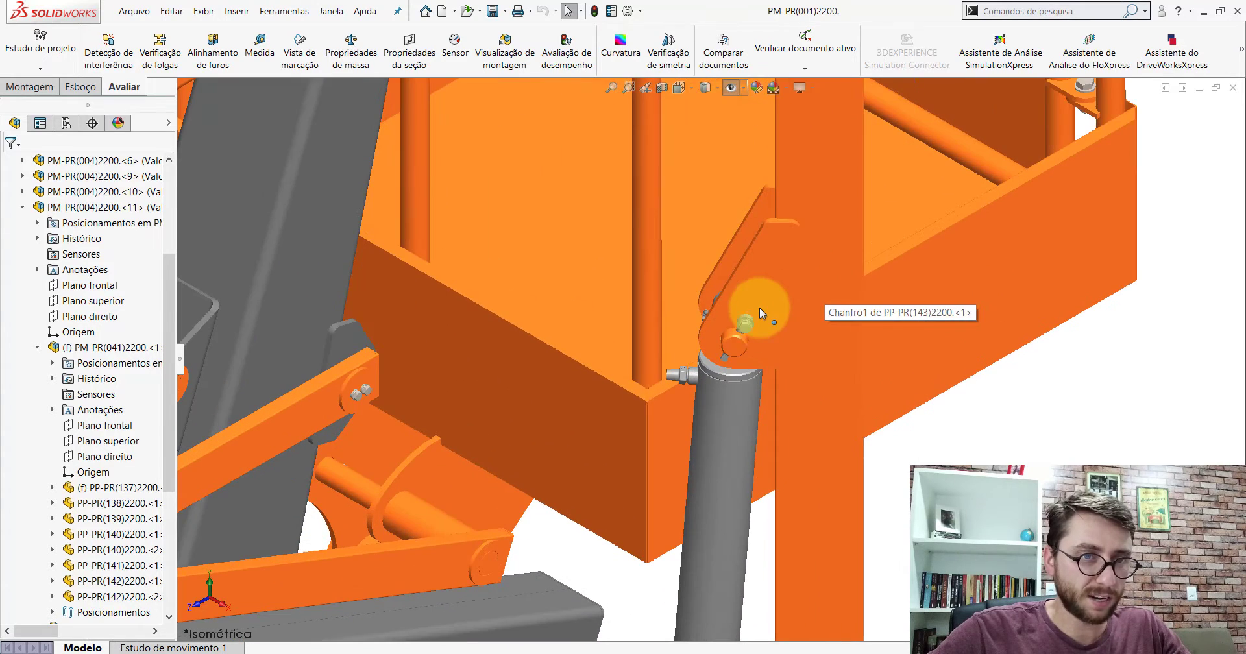
click(764, 264)
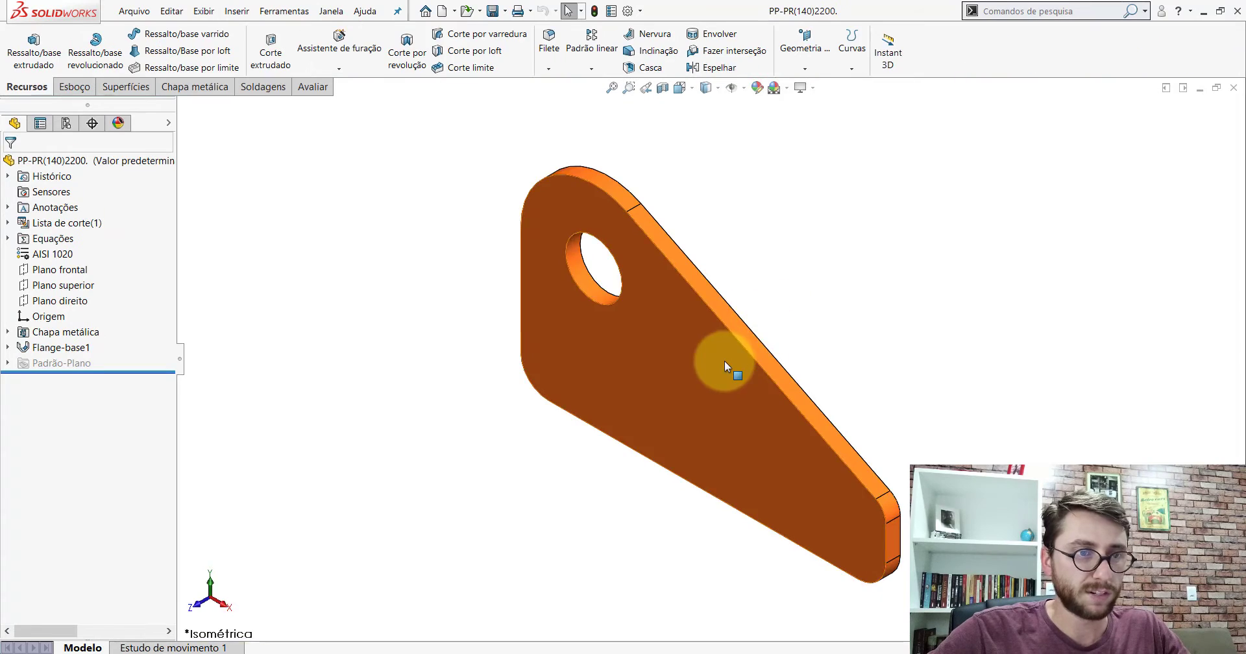
Orbit the PP-PR(140)2200 plate part through a standard view to face it front-on.
mouse_move(726, 364)
middle_down()
mouse_move(820, 227)
mouse_move(672, 362)
mouse_move(703, 231)
mouse_move(668, 325)
middle_up()
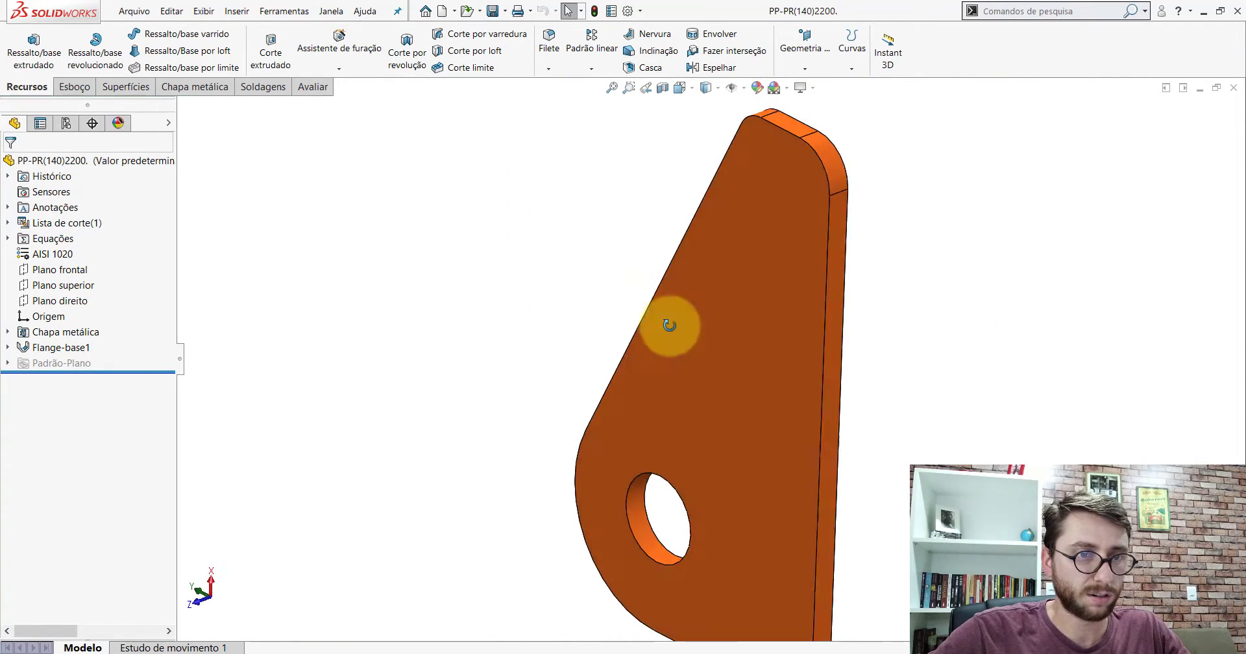
key(space)
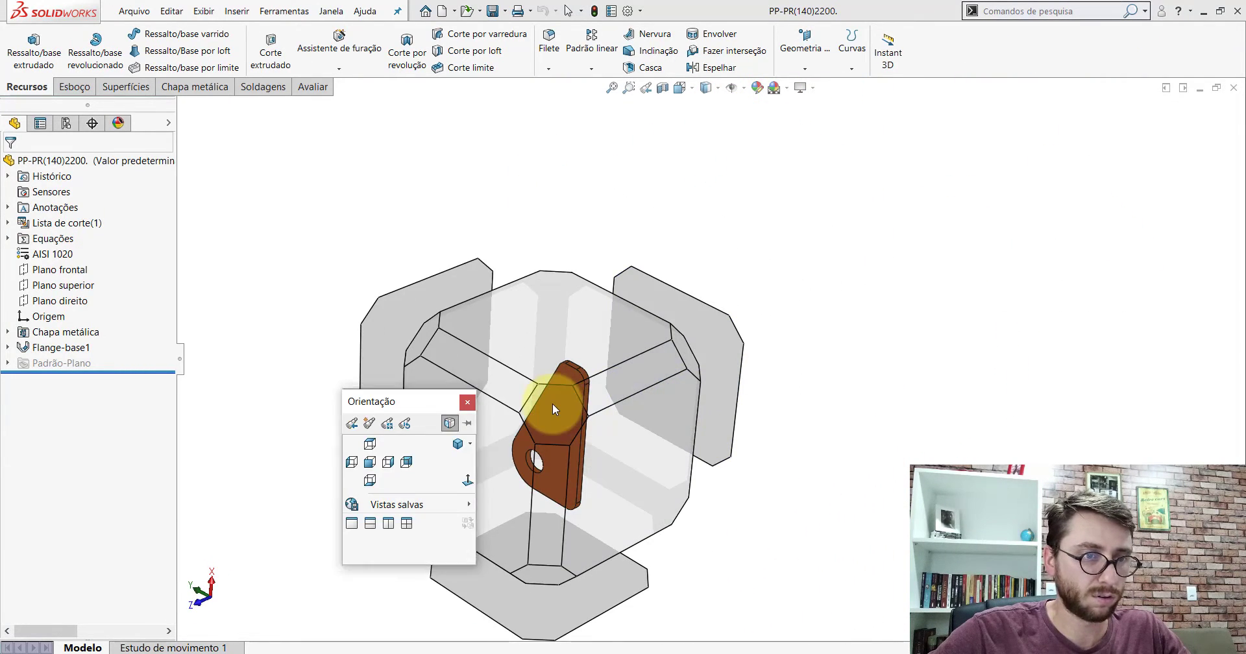
click(552, 403)
mouse_move(765, 410)
middle_down()
mouse_move(682, 233)
mouse_move(675, 417)
mouse_move(687, 342)
mouse_move(694, 372)
middle_up()
scroll(795, 375, up, 1)
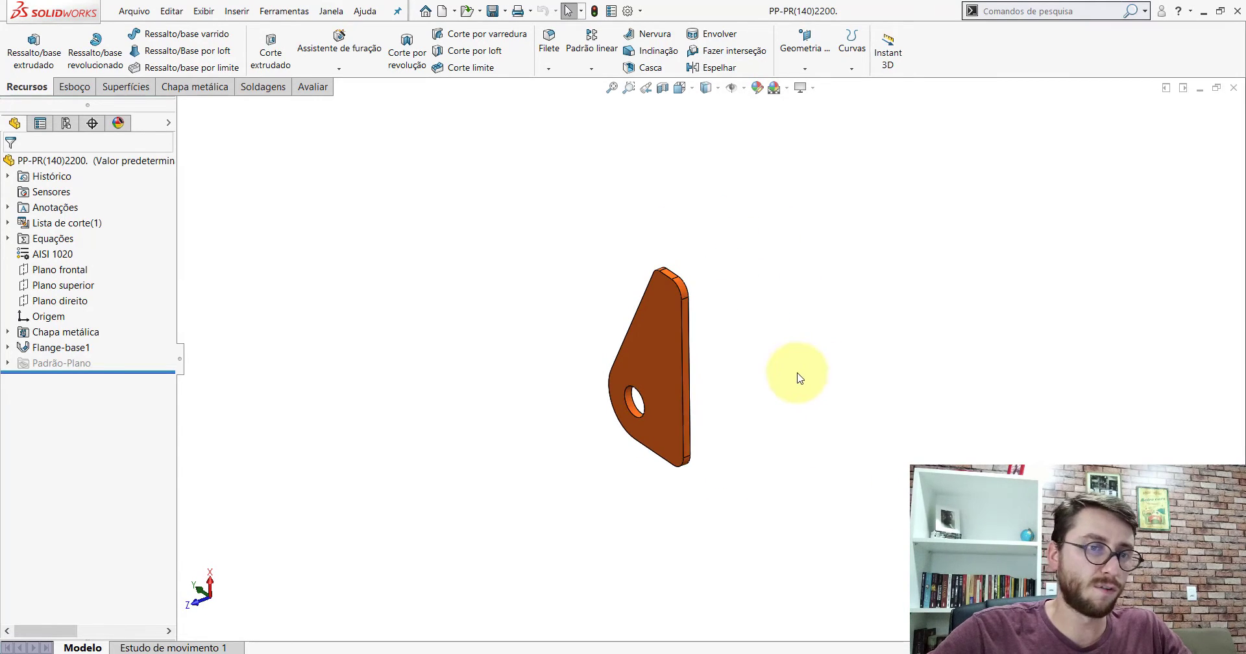
middle_drag(713, 411, 689, 391)
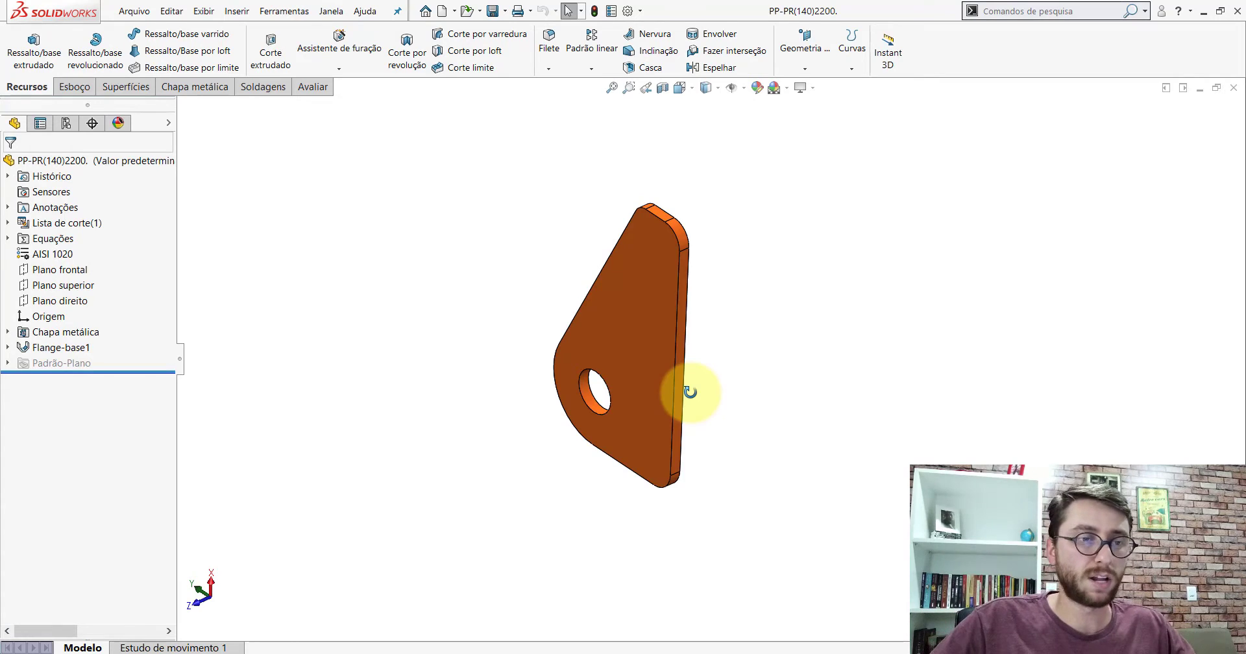
mouse_move(579, 652)
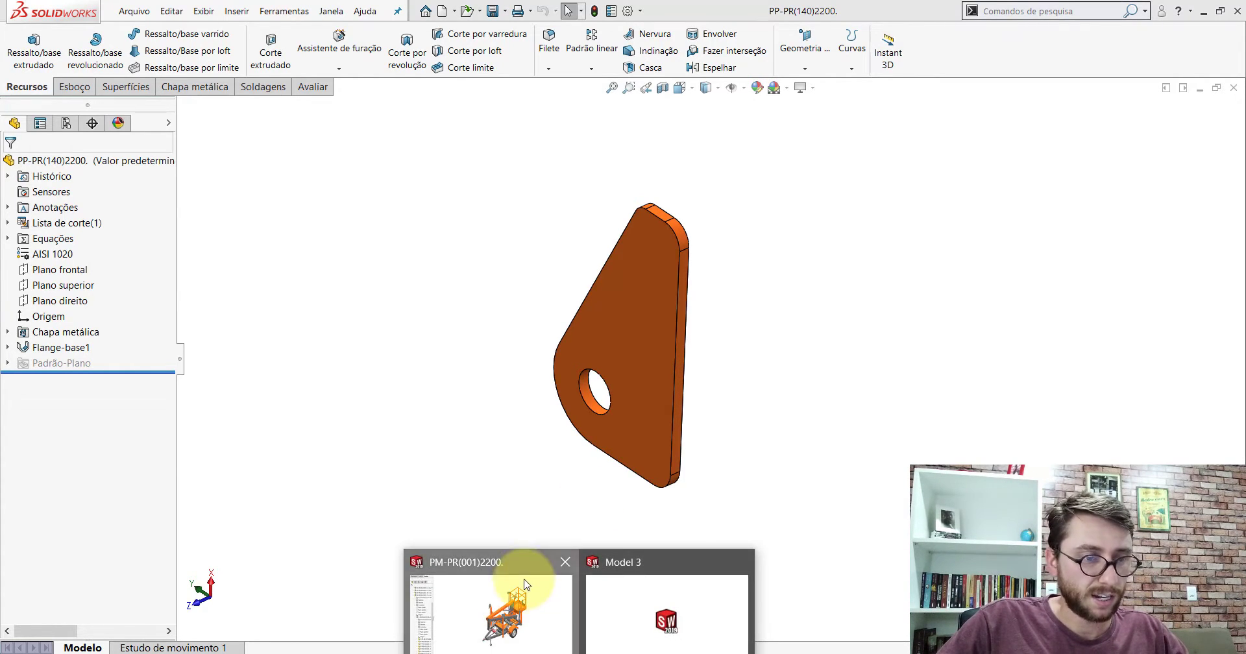
Back in the lift assembly, pick the plate and reopen PP-PR(140)2200 as a separate part.
click(523, 578)
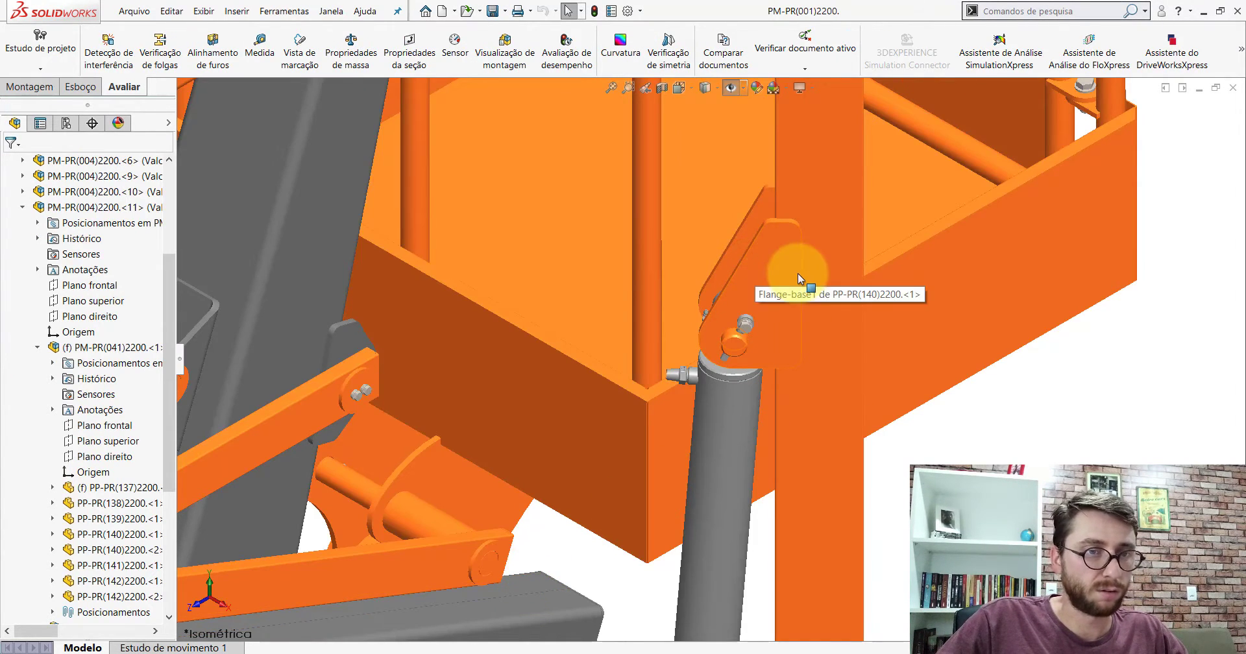
scroll(747, 305, up, 2)
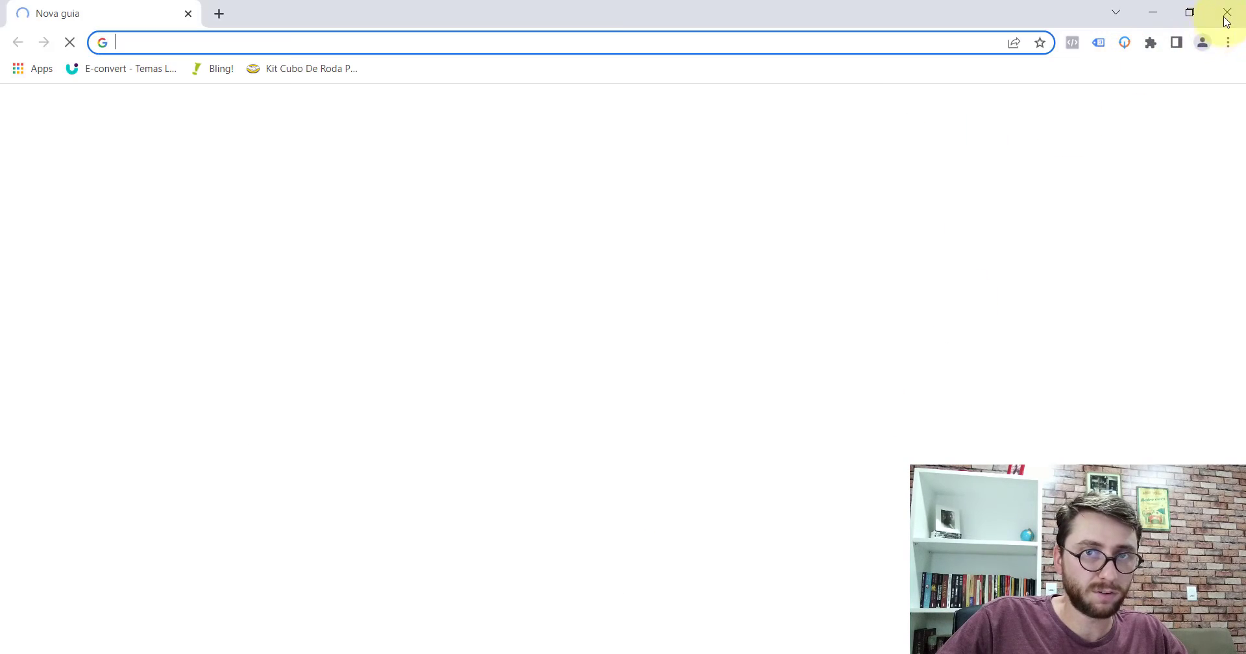
click(1226, 20)
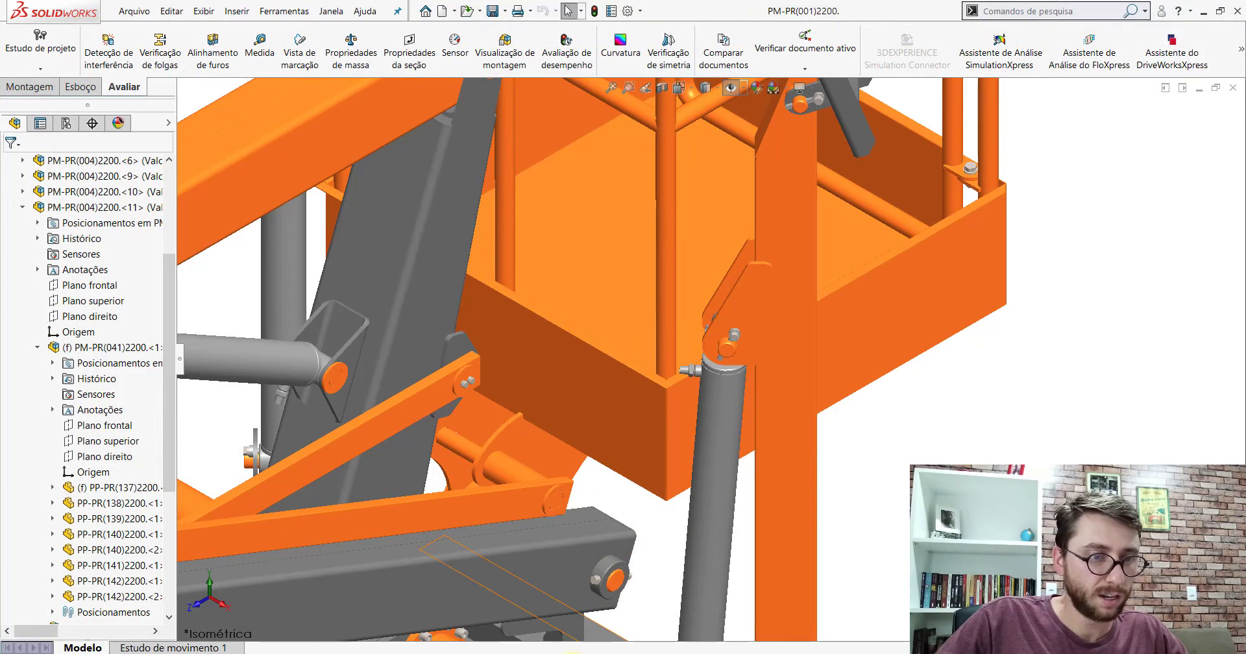
click(648, 603)
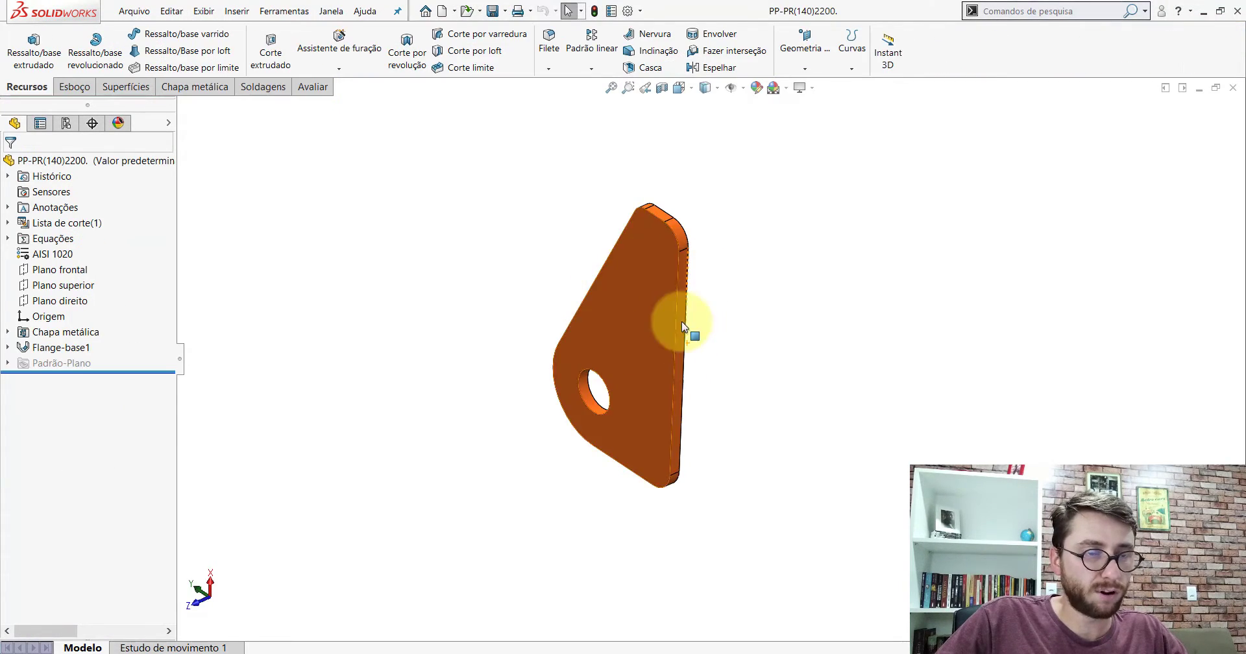
mouse_move(641, 336)
middle_down()
mouse_move(633, 361)
mouse_move(634, 334)
middle_up()
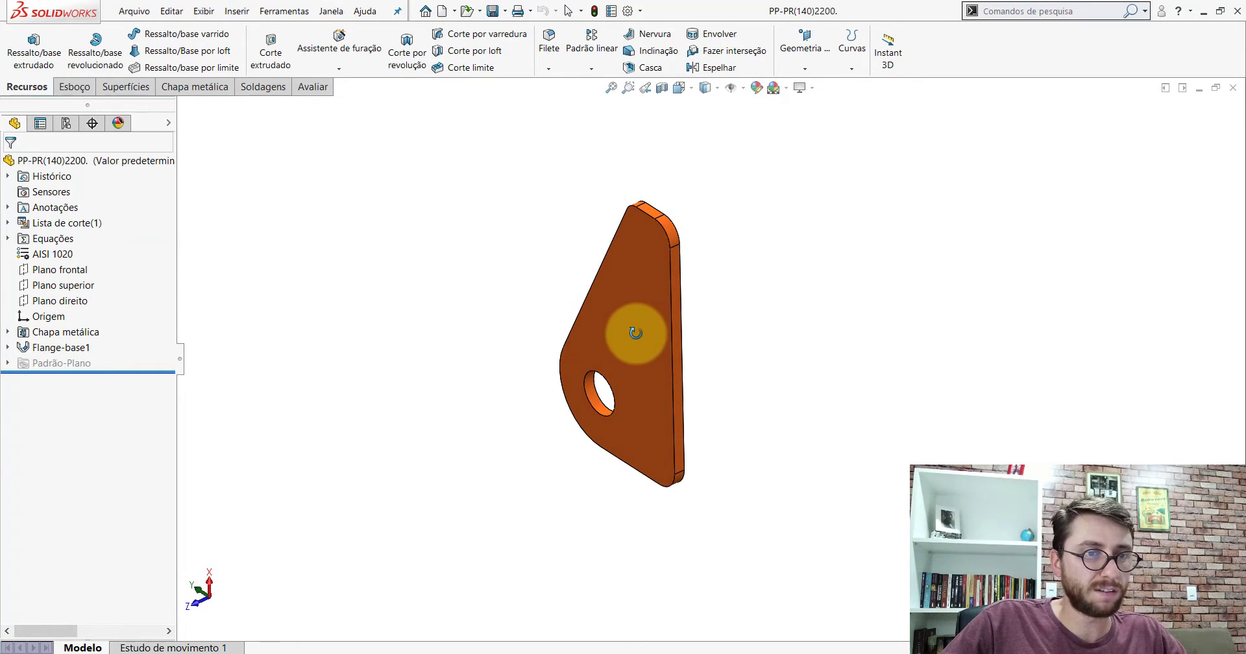
Create a new blank part and set it to Isometric view.
click(443, 11)
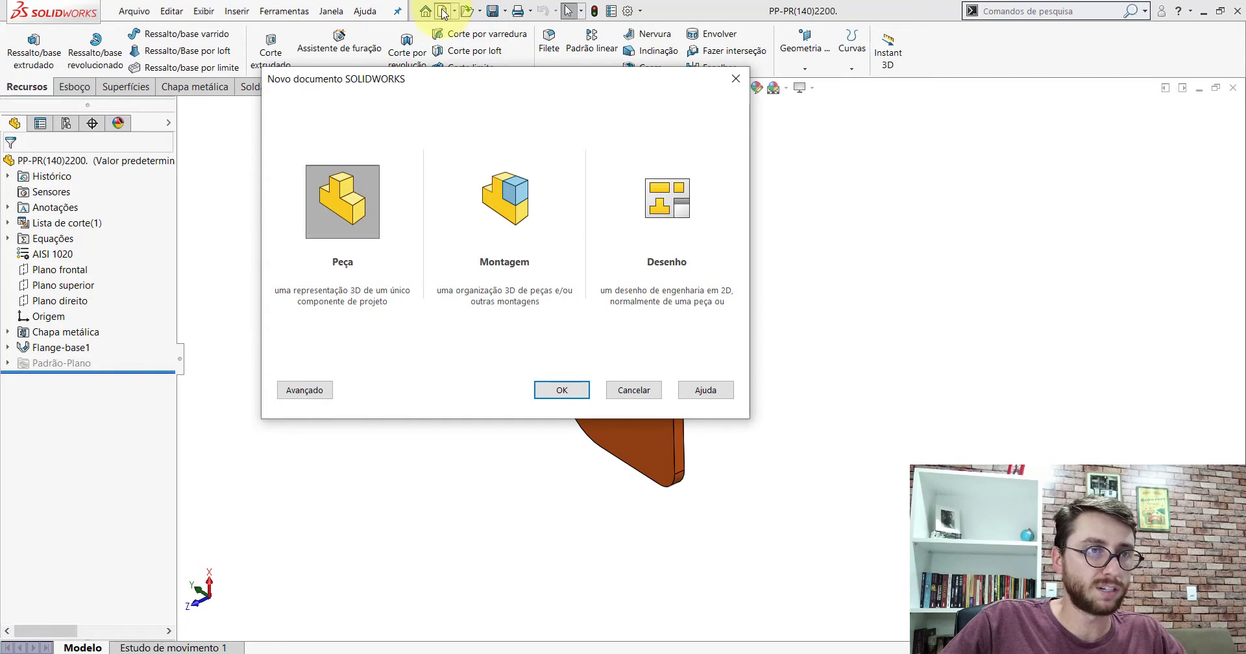
double_click(343, 201)
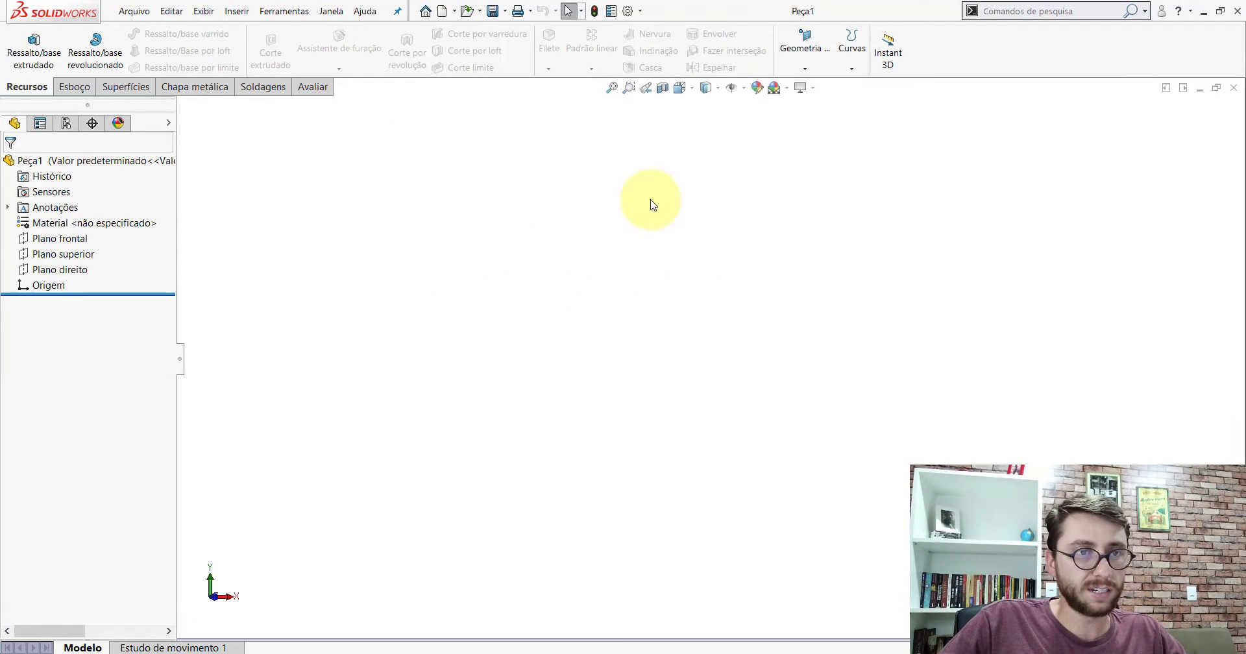
click(679, 88)
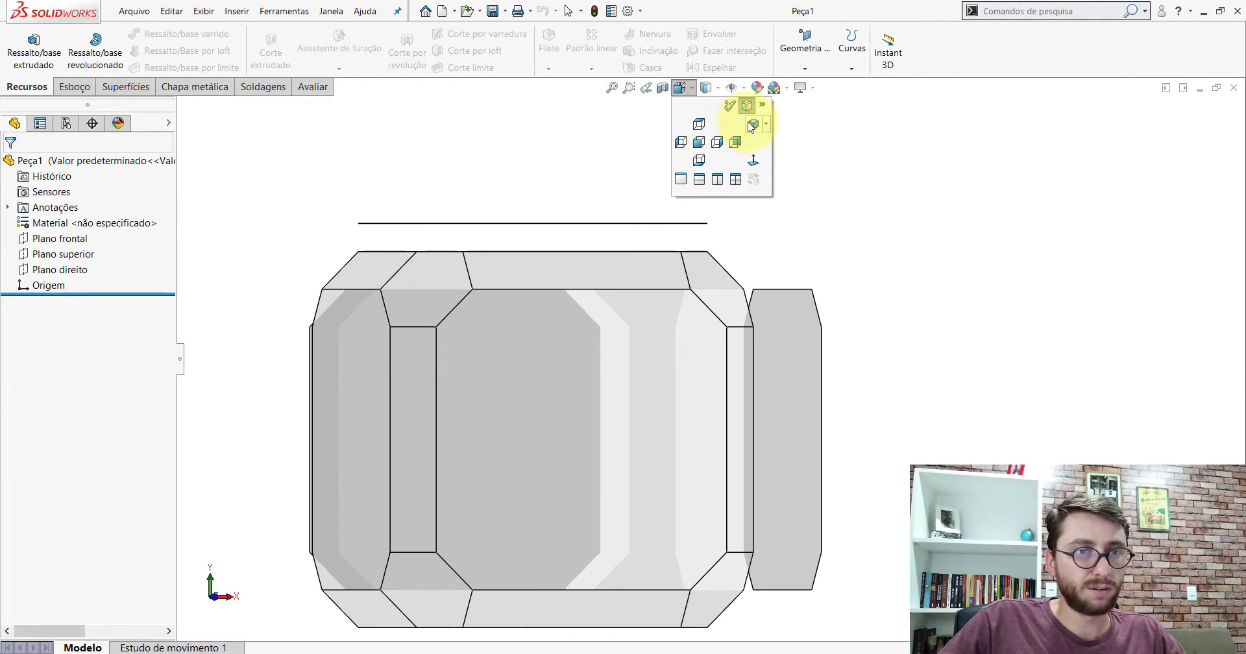
click(753, 127)
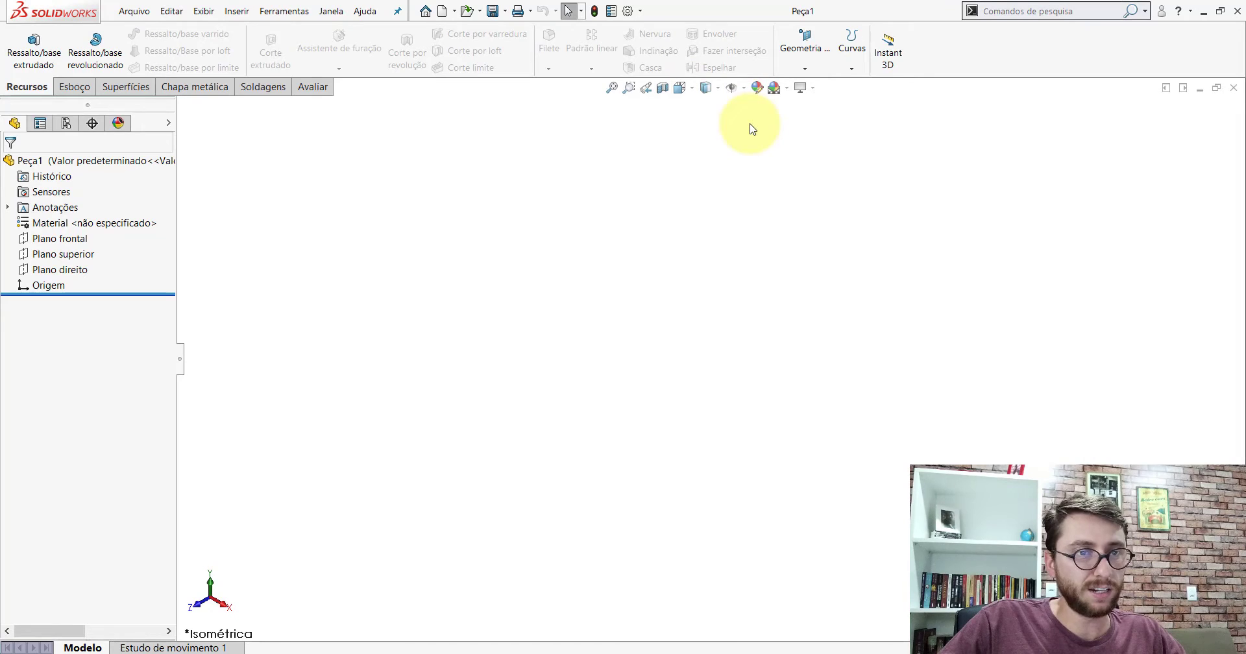
Start a sketch on Plano frontal, then orbit the PP-PR(140)2200 plate to view its profile.
click(56, 238)
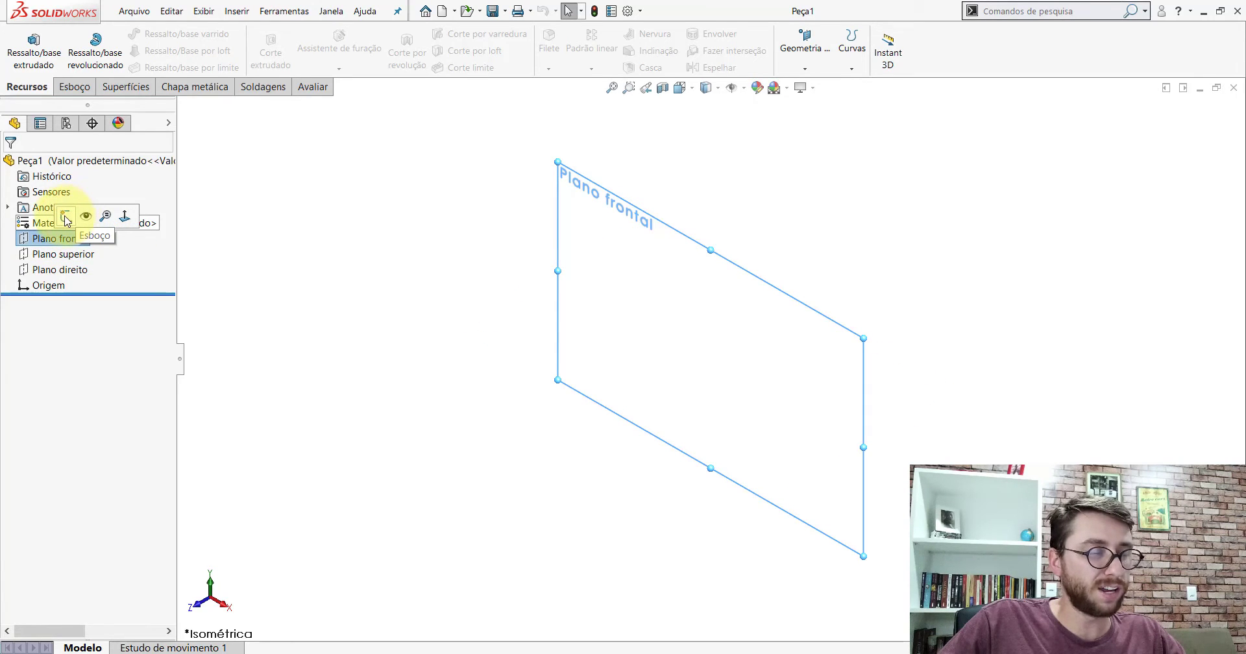
click(66, 217)
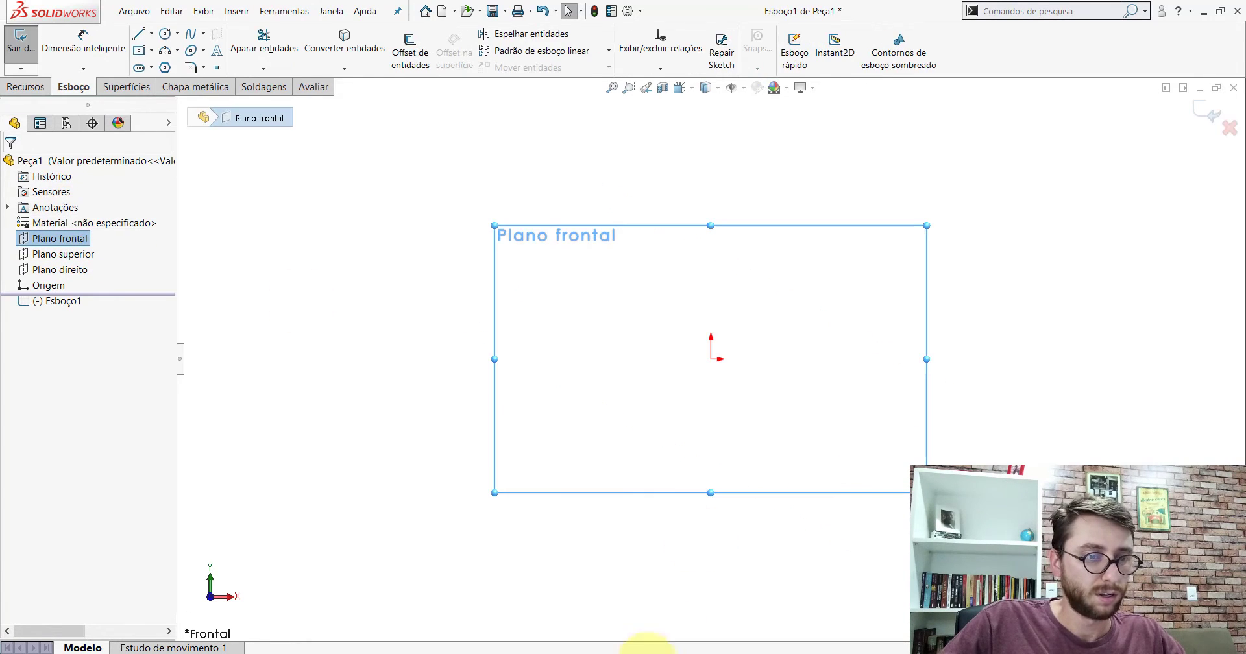
click(571, 639)
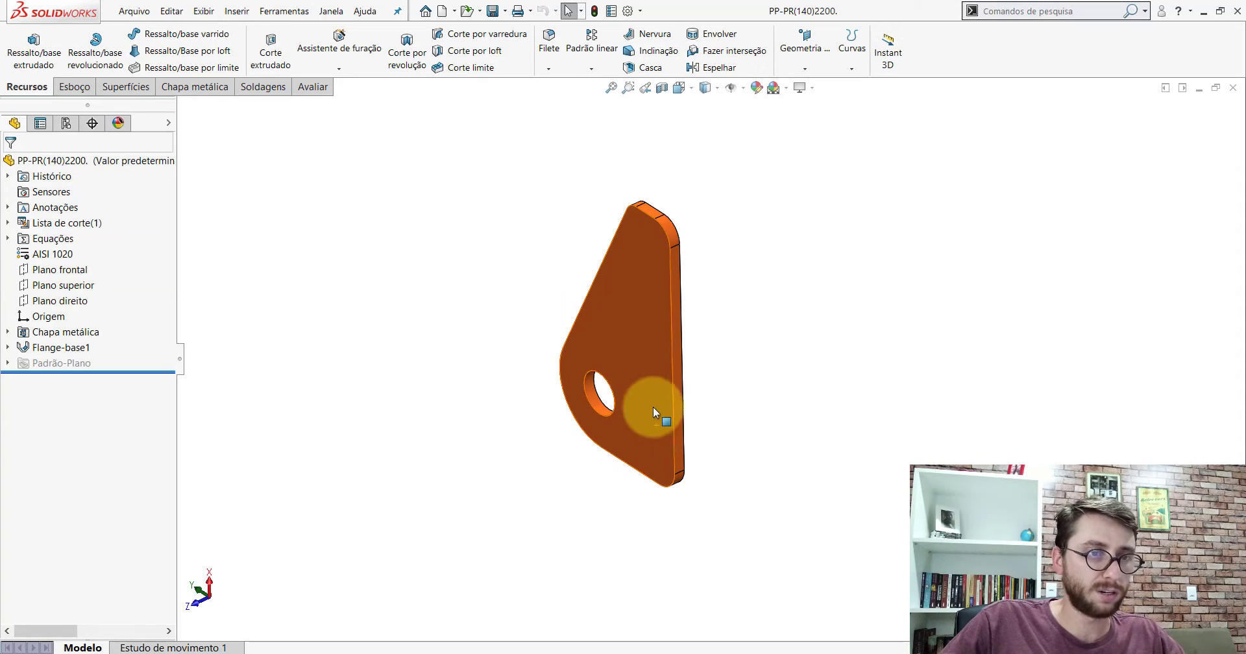
mouse_move(656, 411)
middle_down()
mouse_move(692, 325)
mouse_move(679, 276)
mouse_move(695, 287)
mouse_move(688, 300)
middle_up()
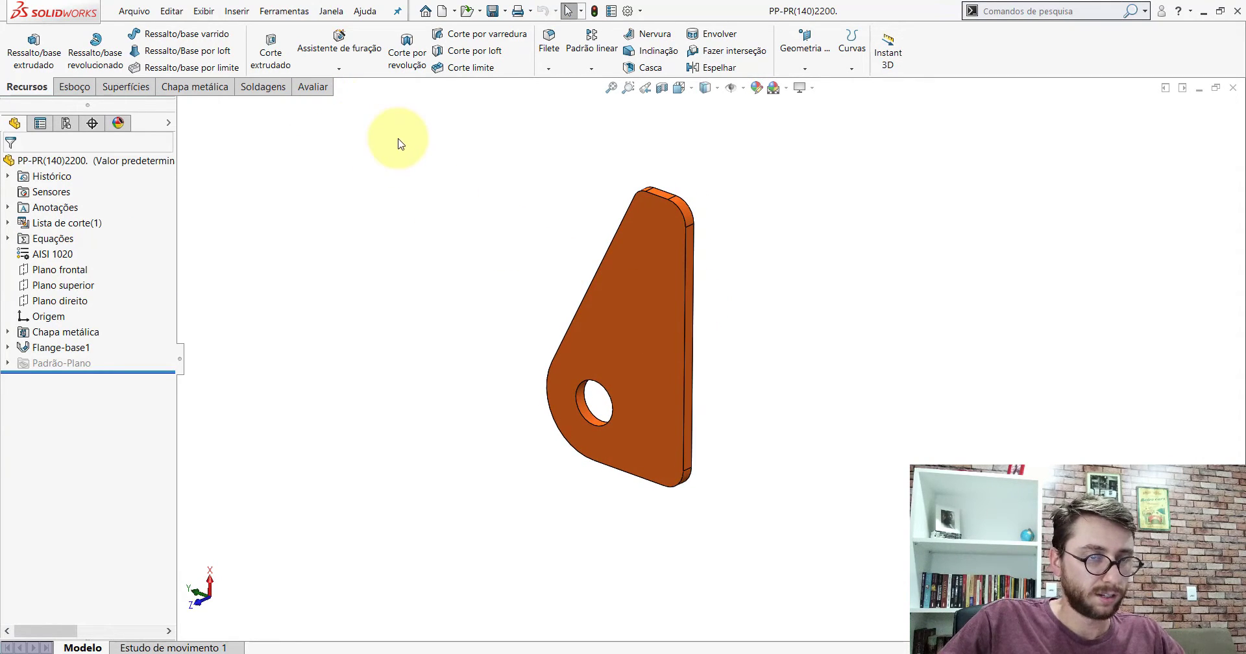
Draw four lines from the origin: vertical edge, short top edge, sloped left side, closing the outline.
click(701, 623)
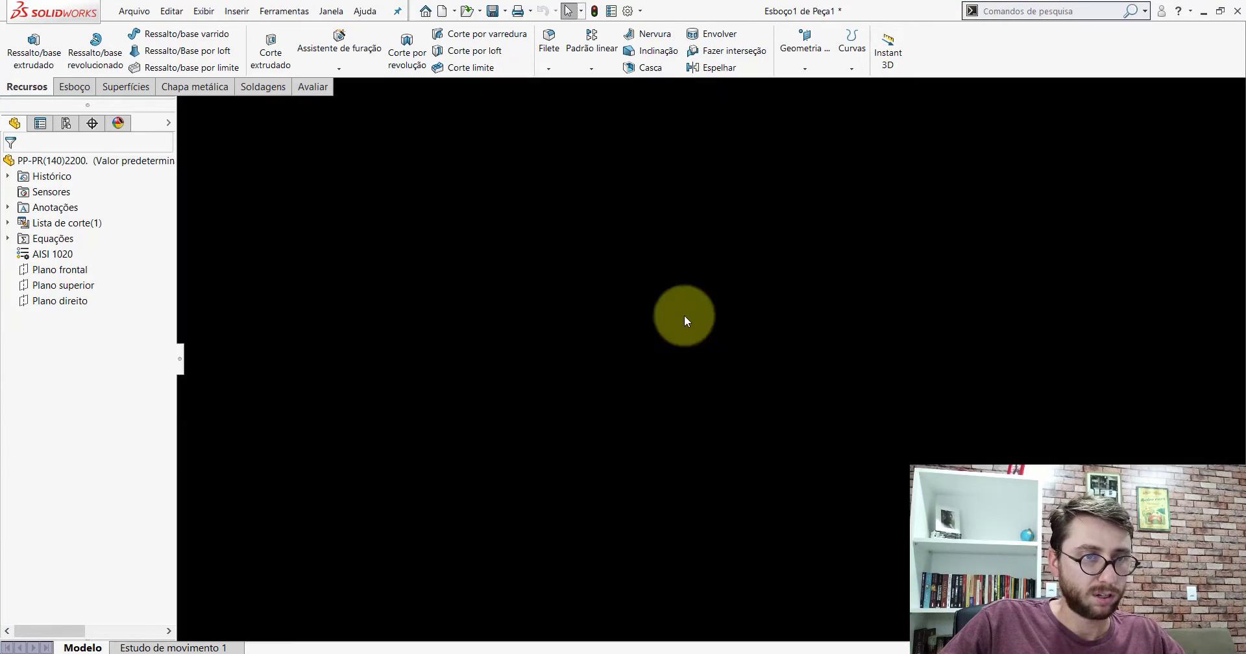
click(75, 87)
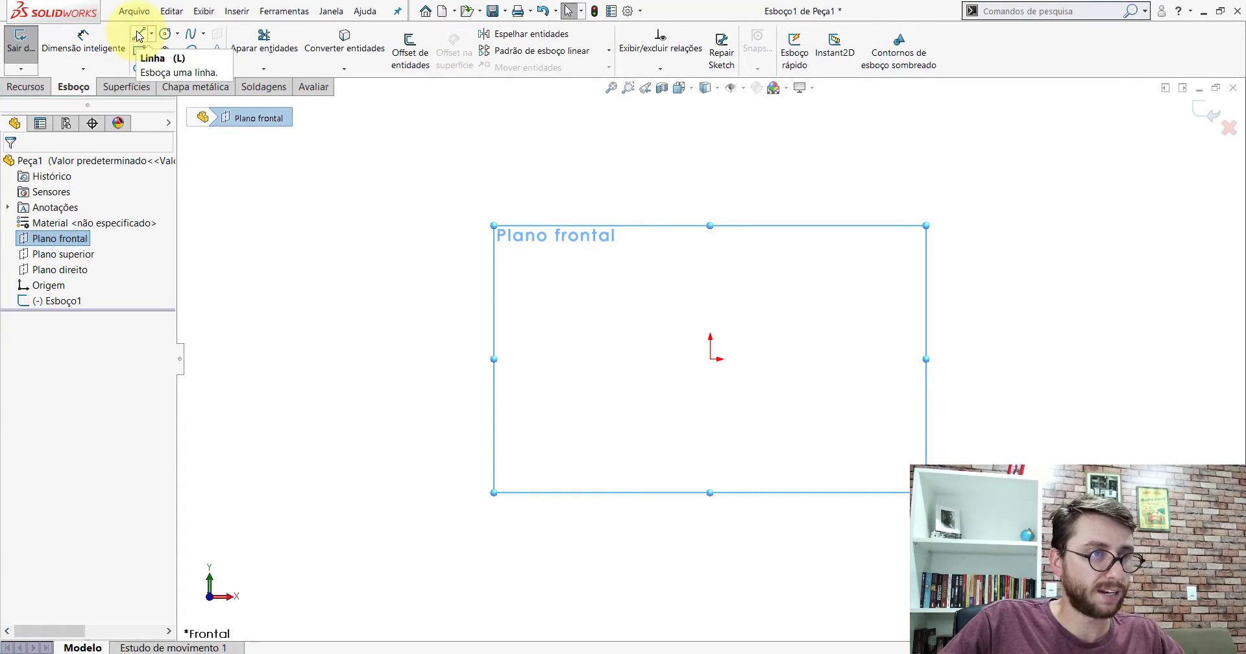
click(139, 36)
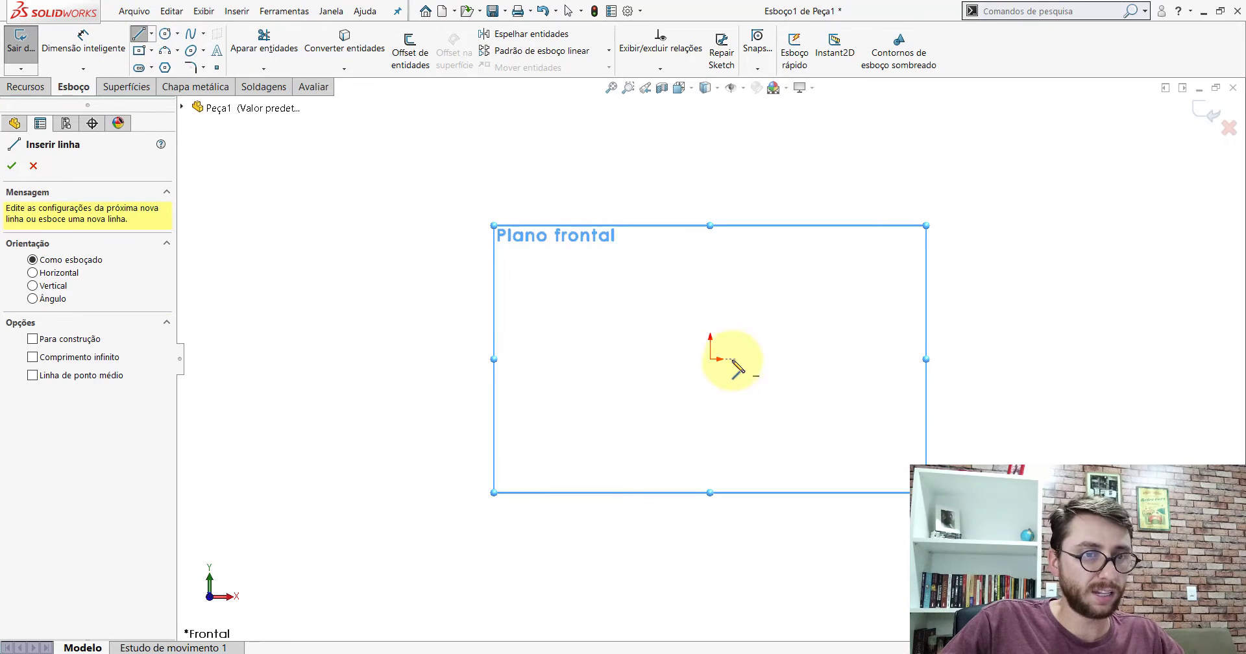
click(711, 358)
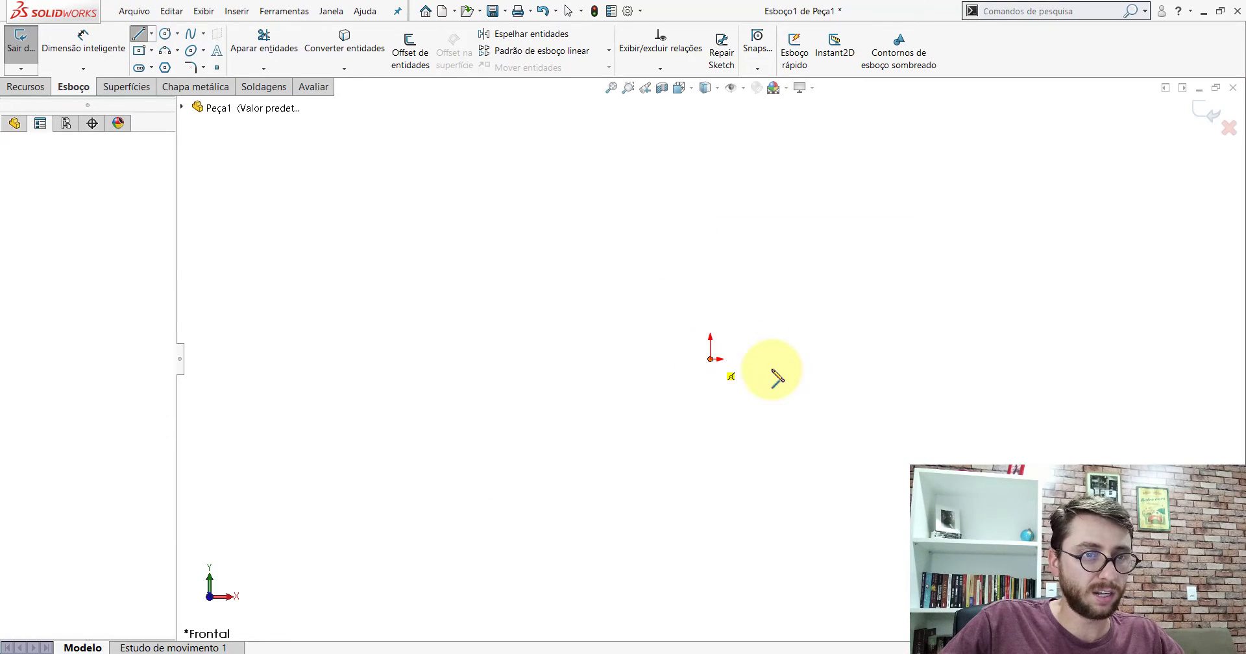
click(711, 170)
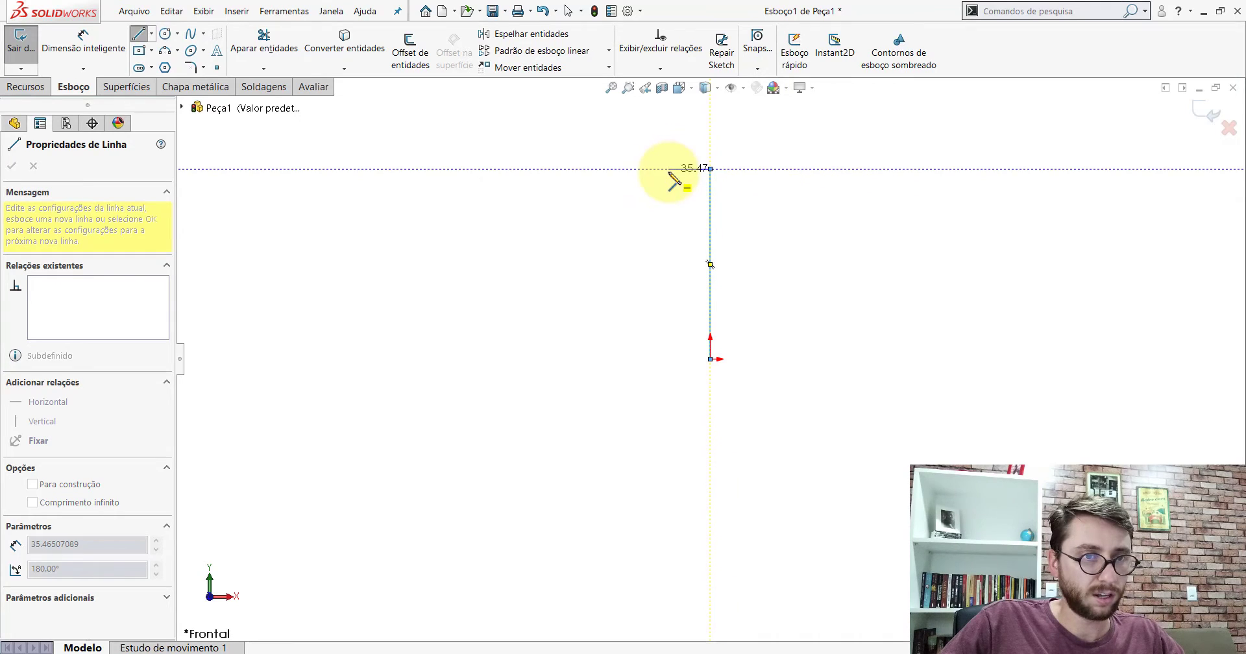
click(669, 170)
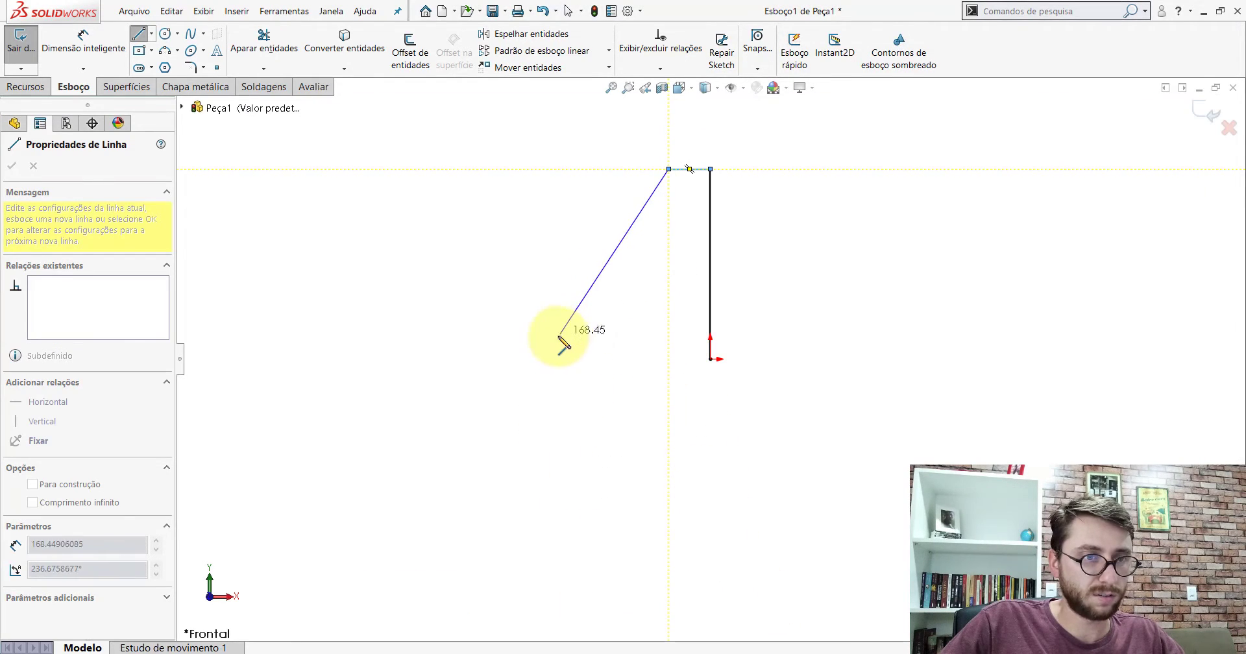
click(550, 359)
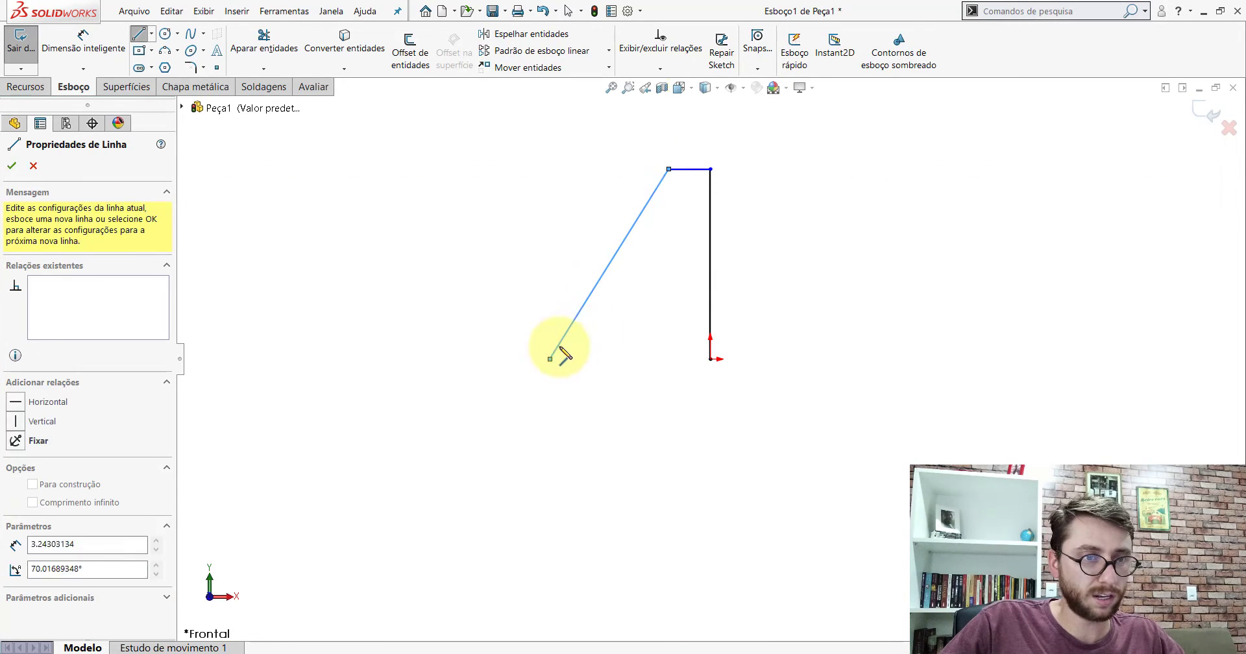
click(711, 358)
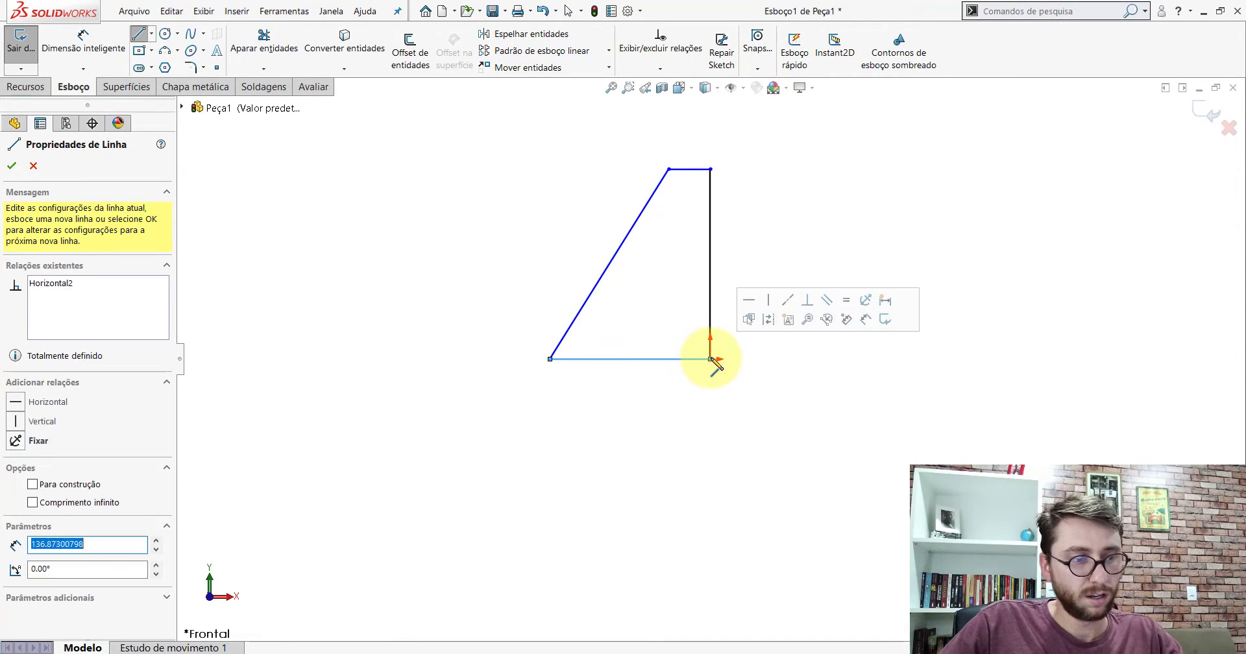
key(Escape)
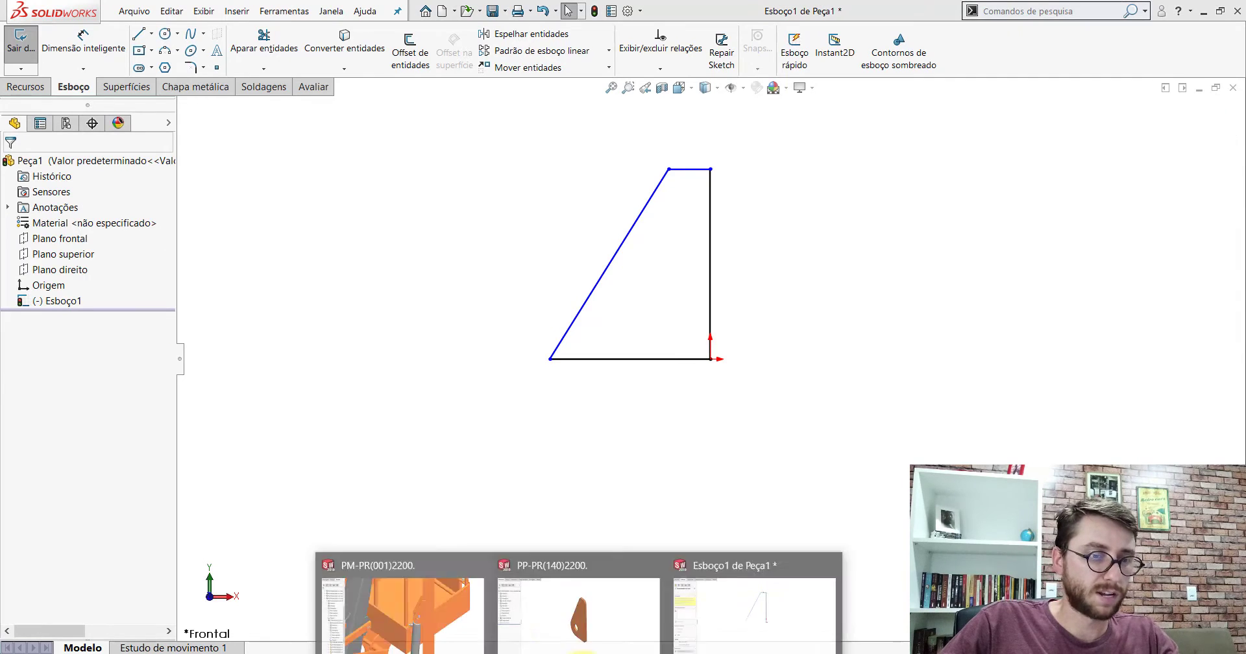
click(402, 591)
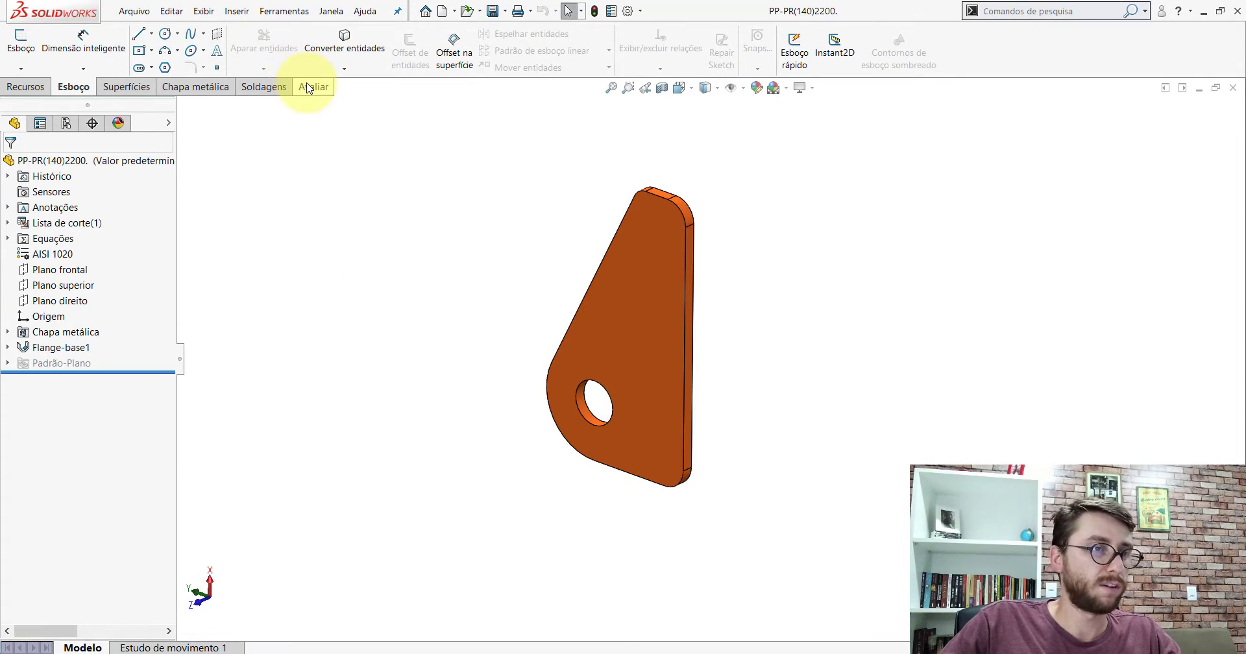
click(308, 88)
click(156, 46)
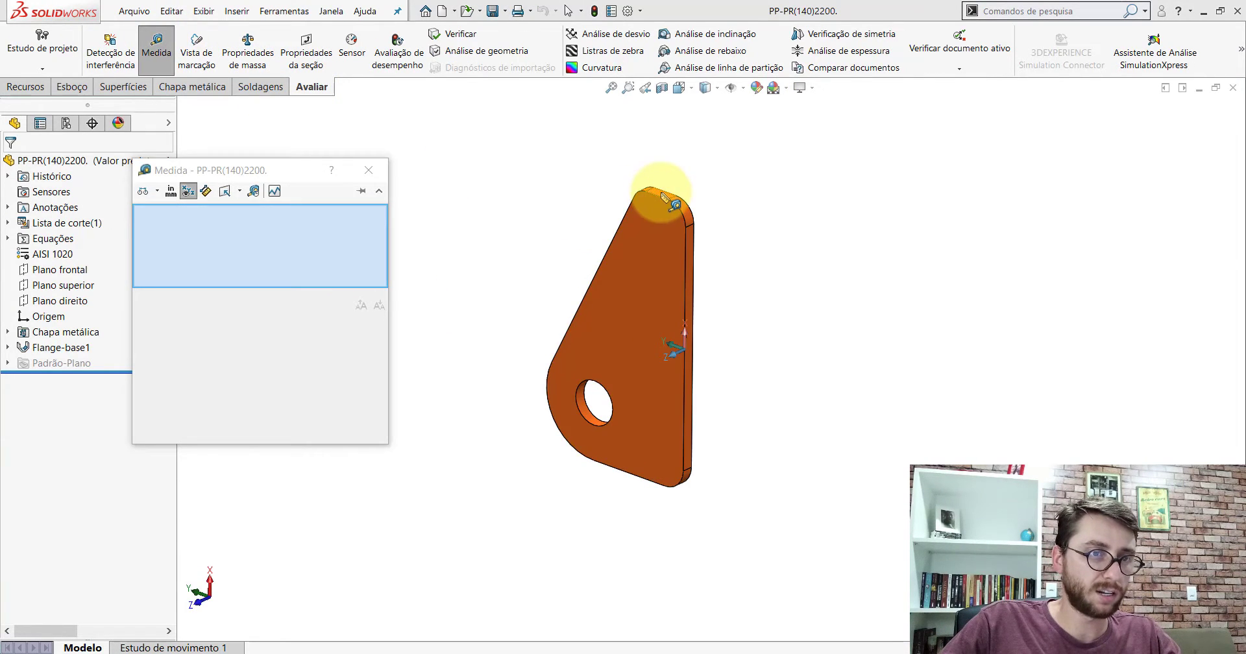
click(662, 195)
click(634, 479)
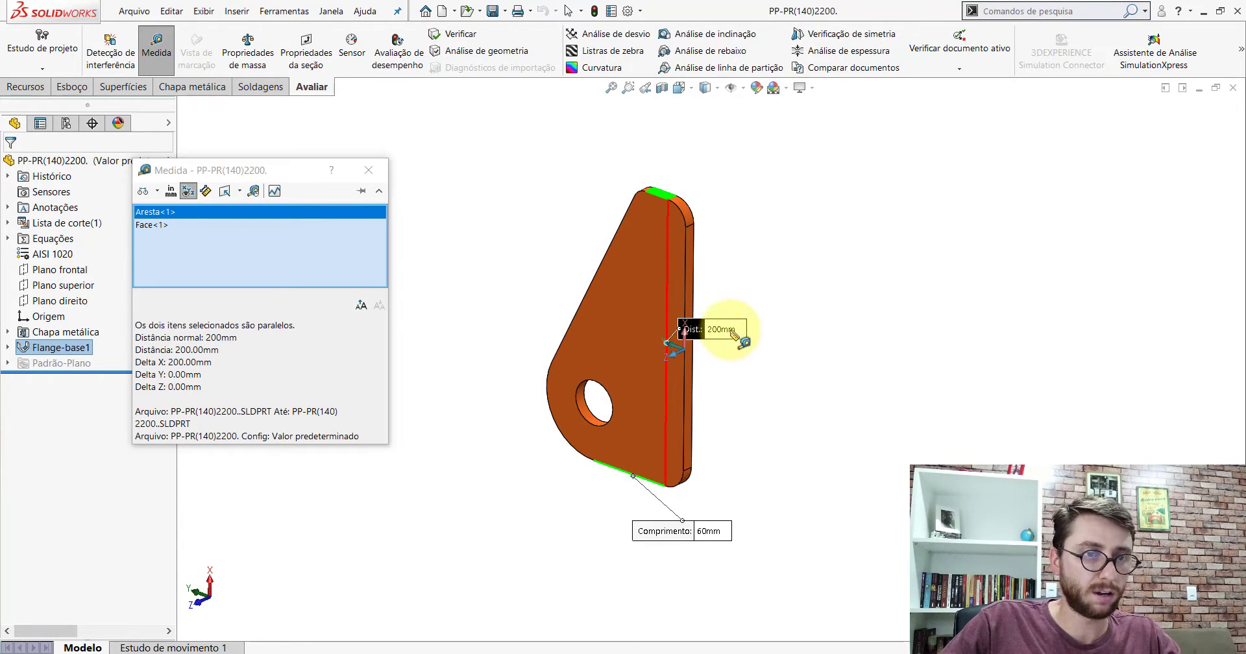
key(Escape)
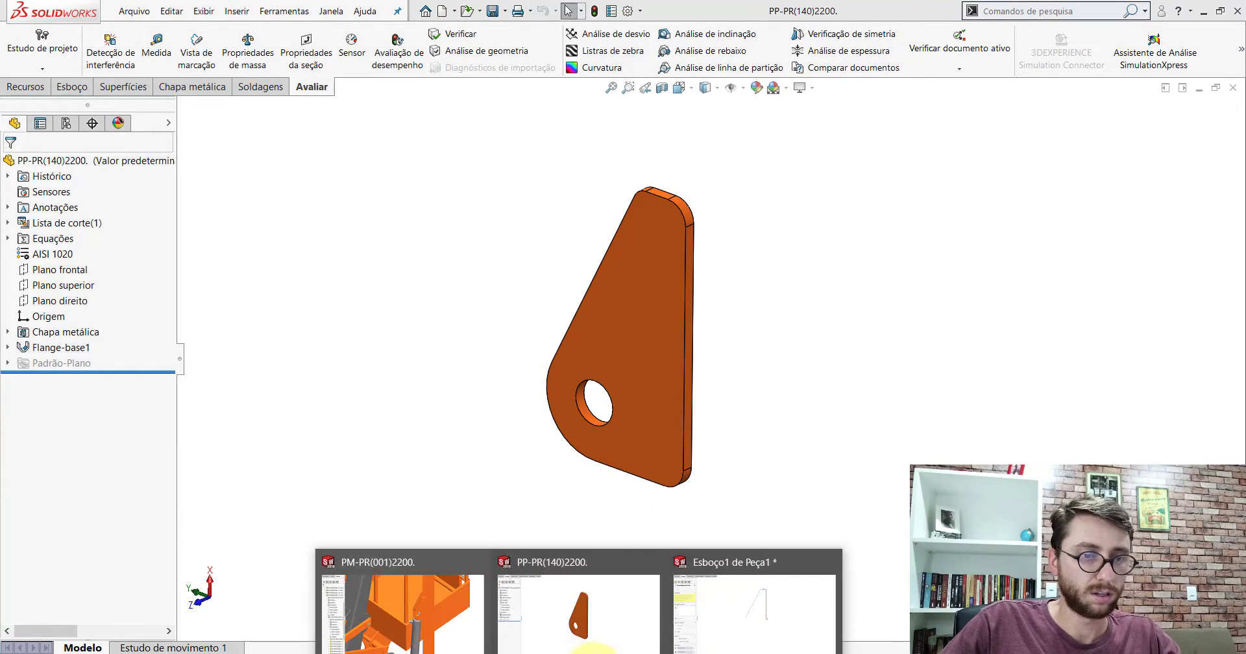
click(737, 605)
Give the sketch's vertical edge a 200 mm Smart Dimension, then return to the plate window.
click(90, 85)
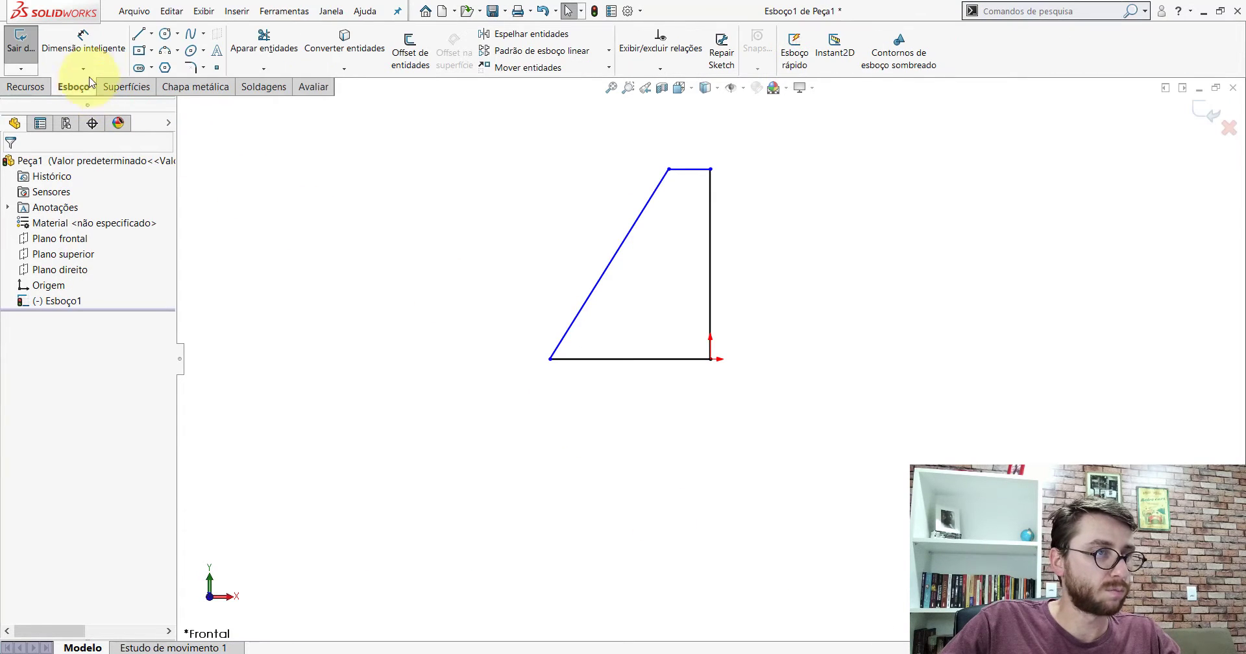
click(83, 40)
click(711, 214)
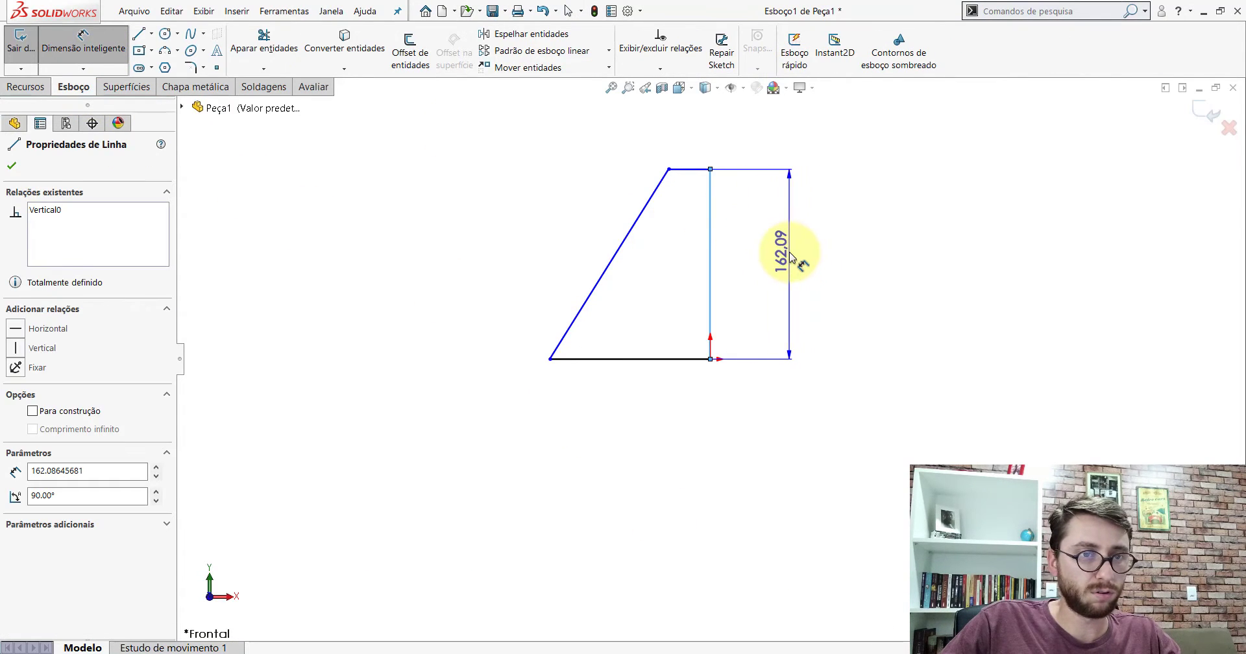
click(789, 254)
text(200)
key(Return)
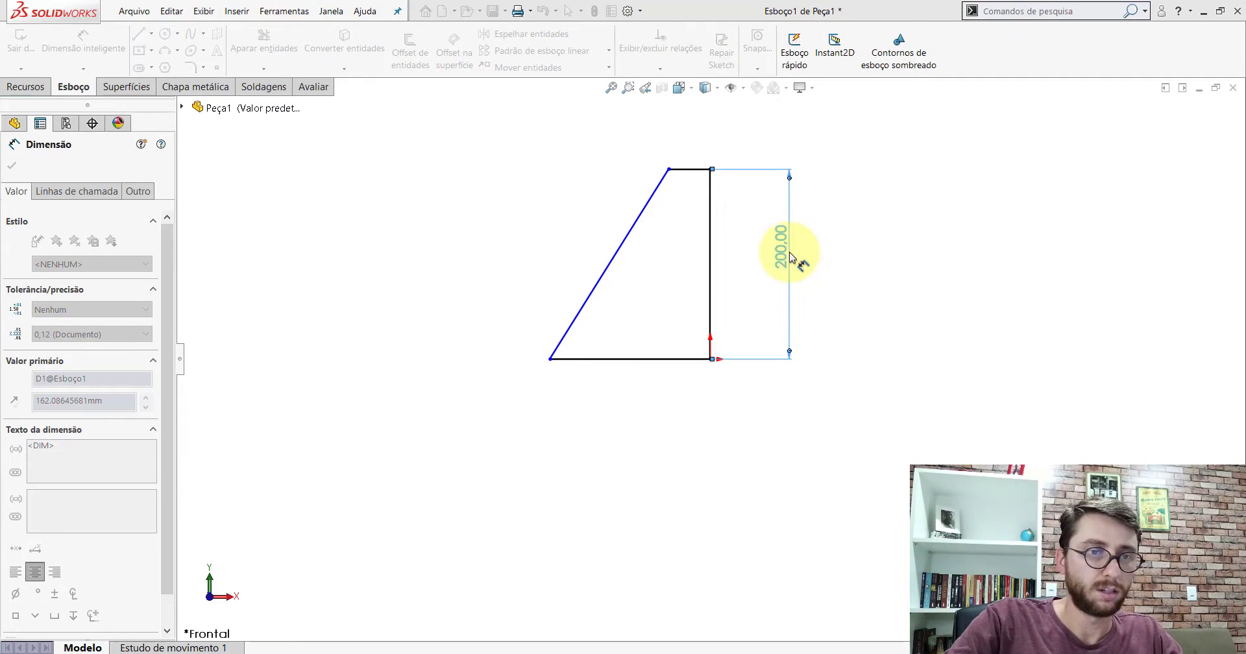
key(Escape)
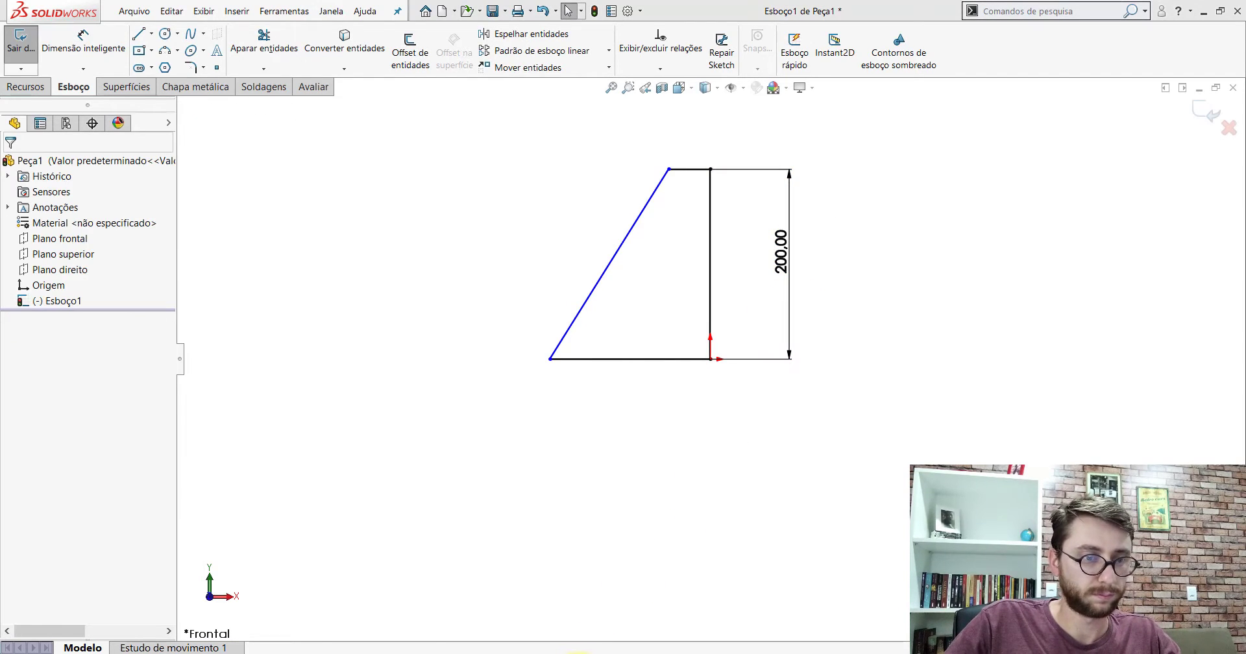
click(575, 618)
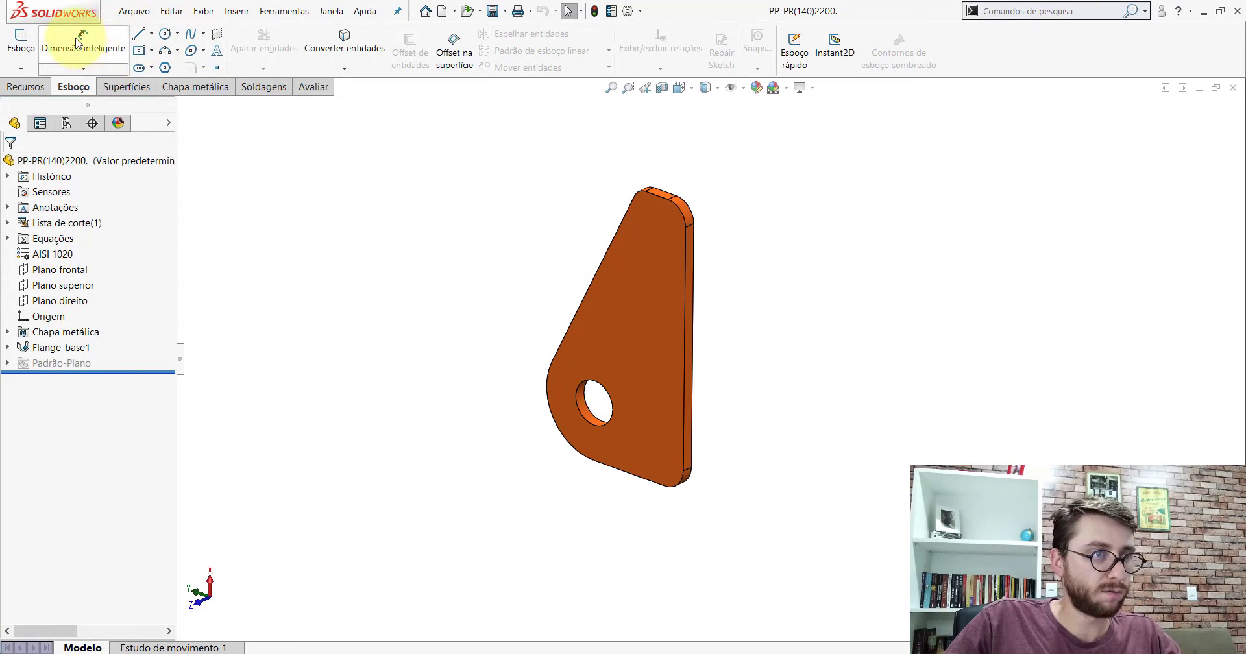
Measure 110.81 mm from the plate's straight side face to its corner vertex, then return to Esboço1.
click(312, 87)
click(156, 46)
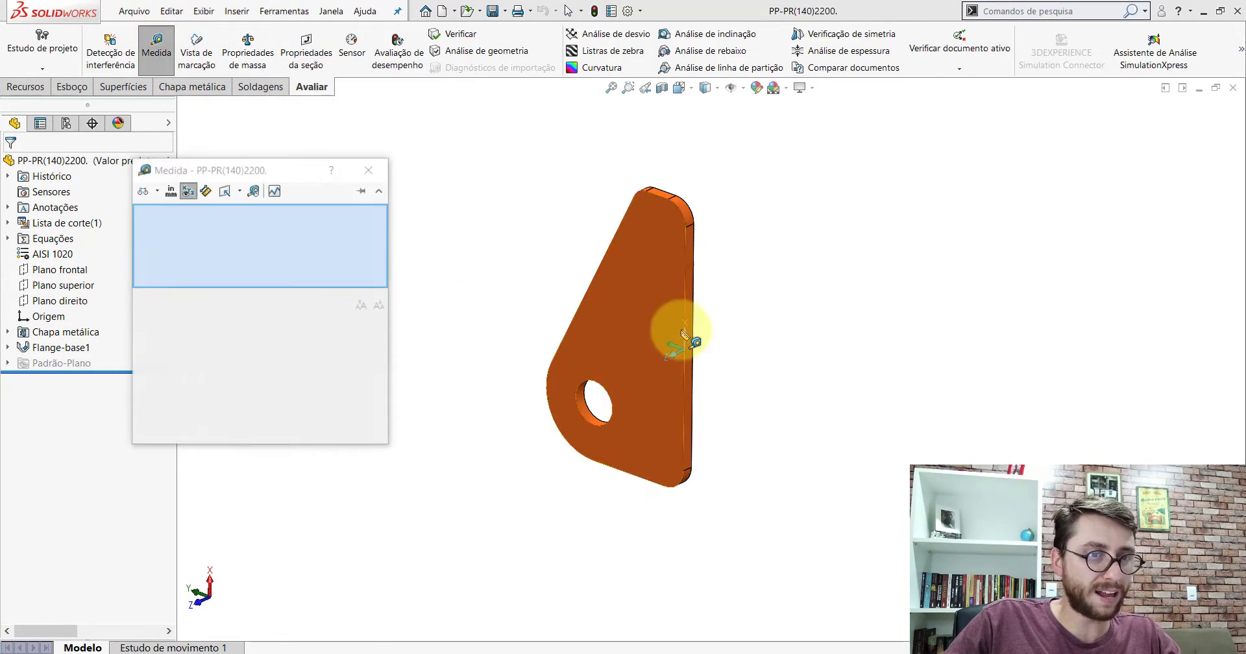
click(689, 353)
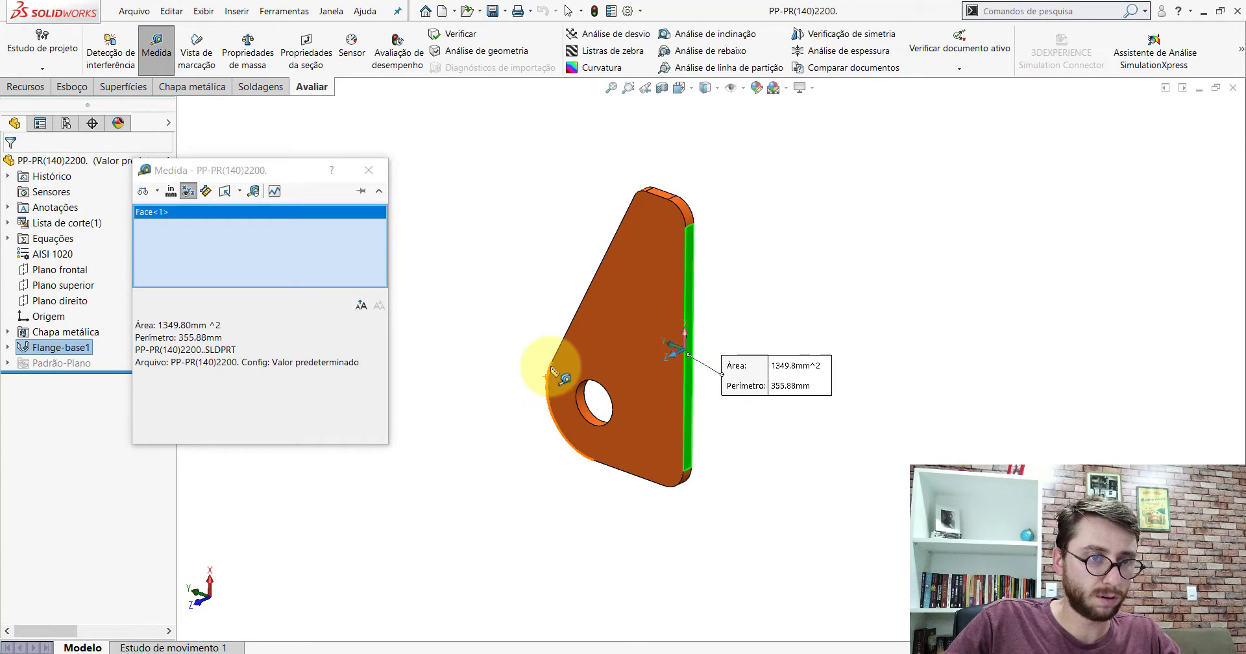
click(553, 366)
middle_drag(670, 384, 526, 404)
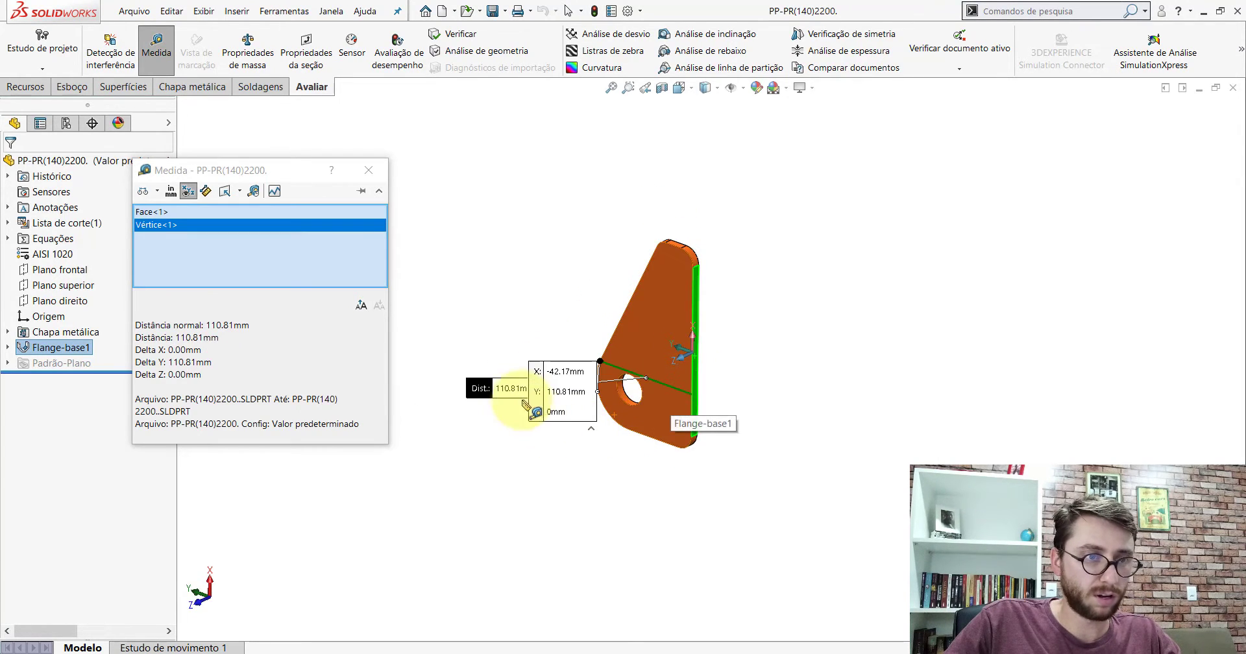
drag(527, 410, 610, 494)
scroll(620, 484, down, 2)
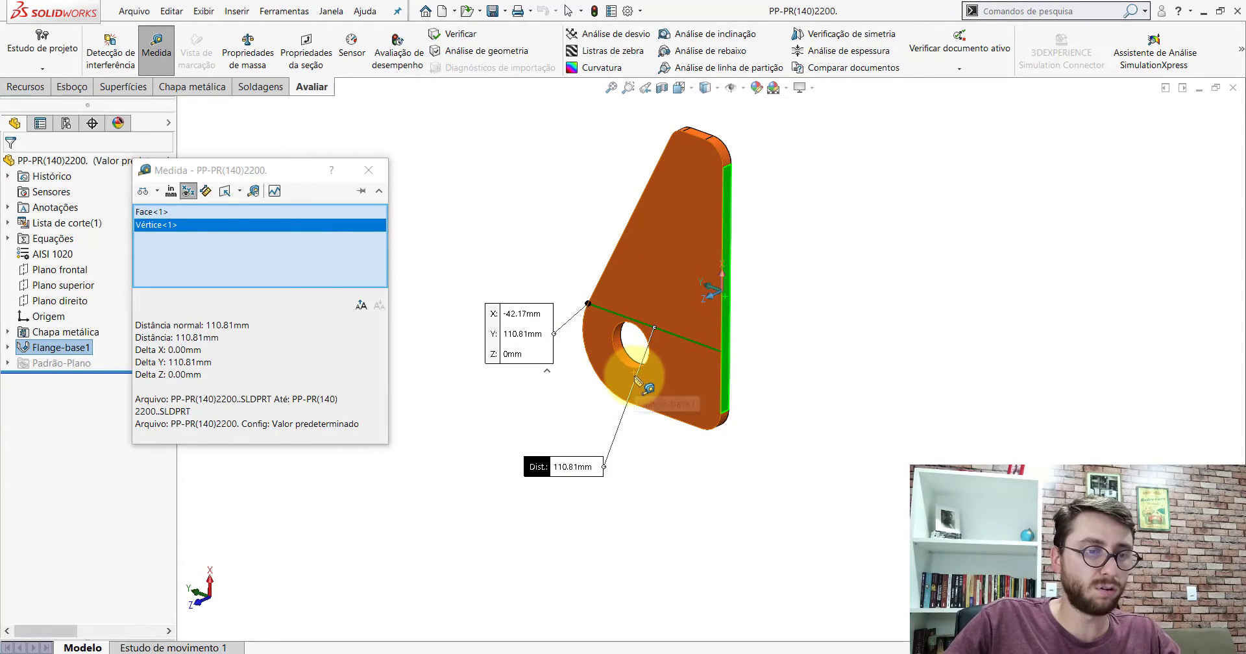
key(Escape)
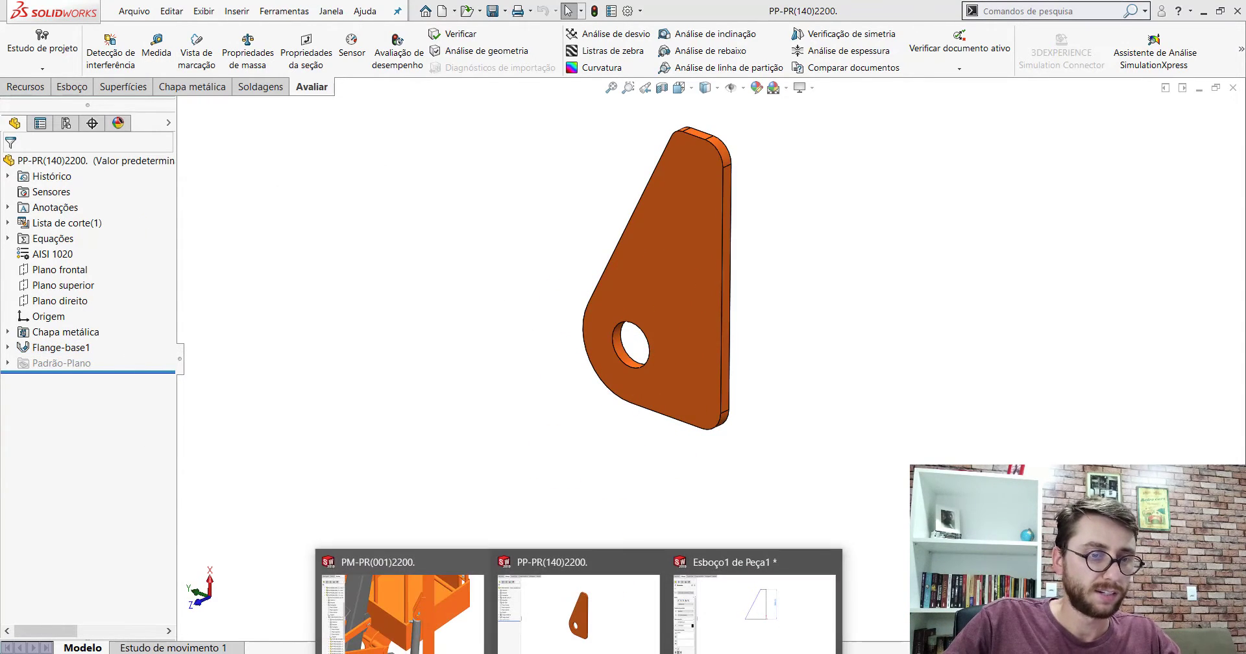
click(701, 634)
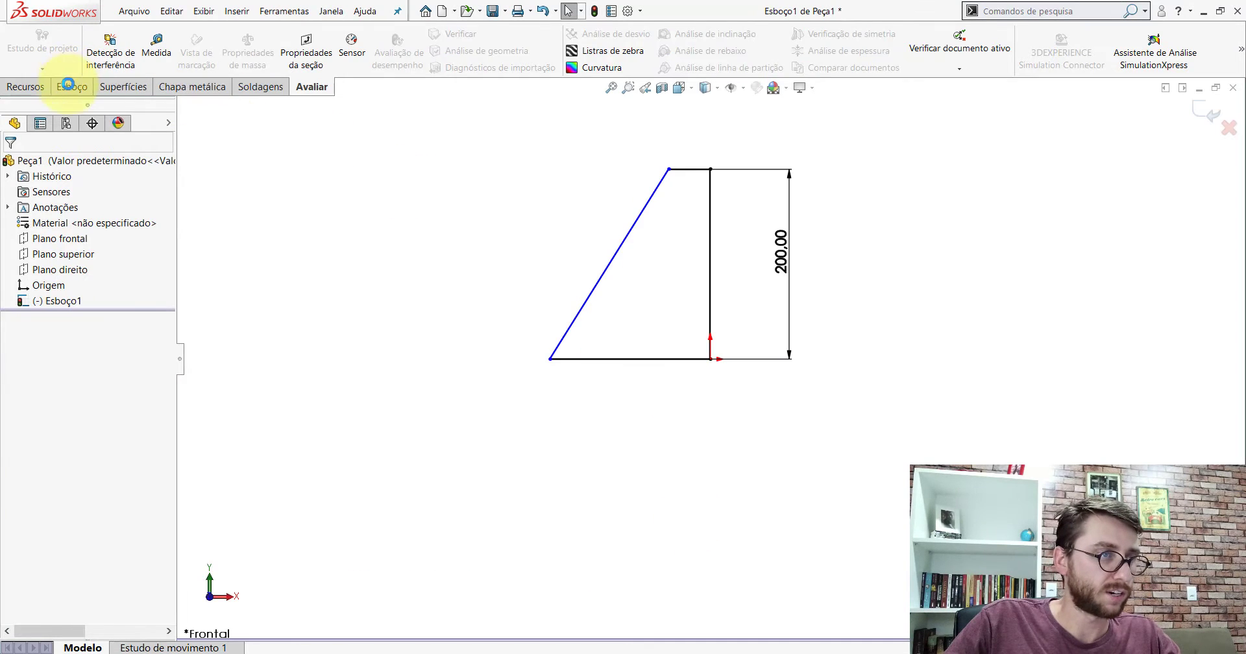
Dimension the sketch's bottom line at 140 mm and top line at 60 mm.
click(72, 86)
click(84, 64)
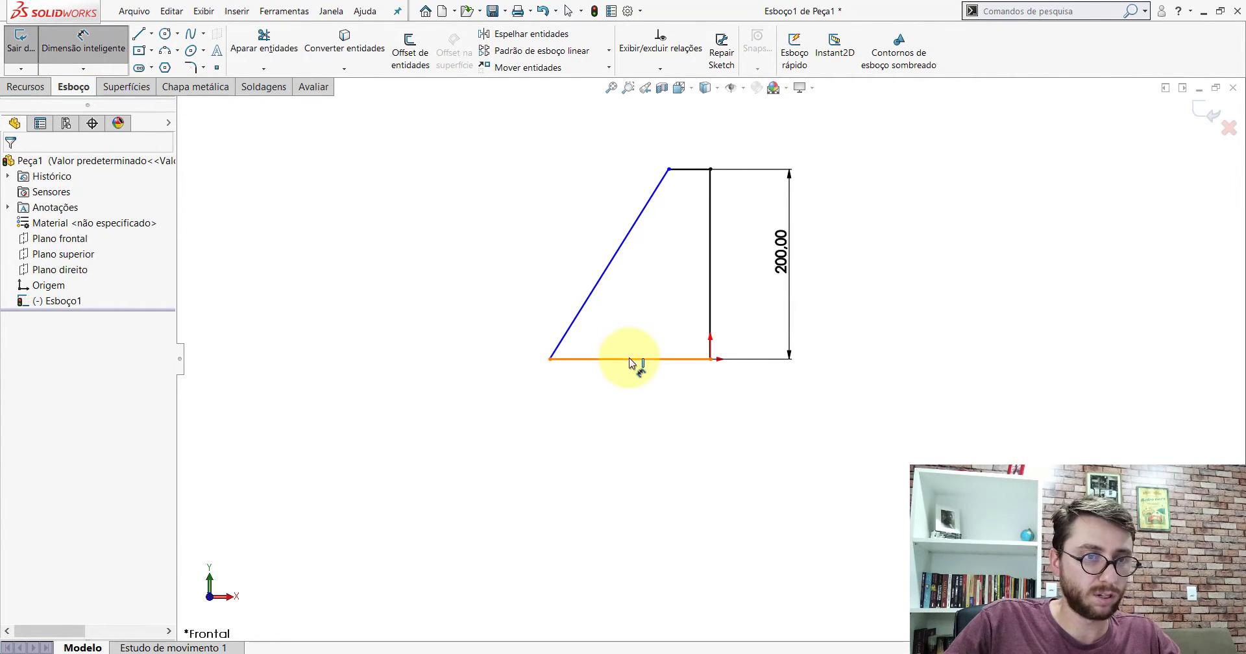
click(630, 358)
click(634, 408)
text(140)
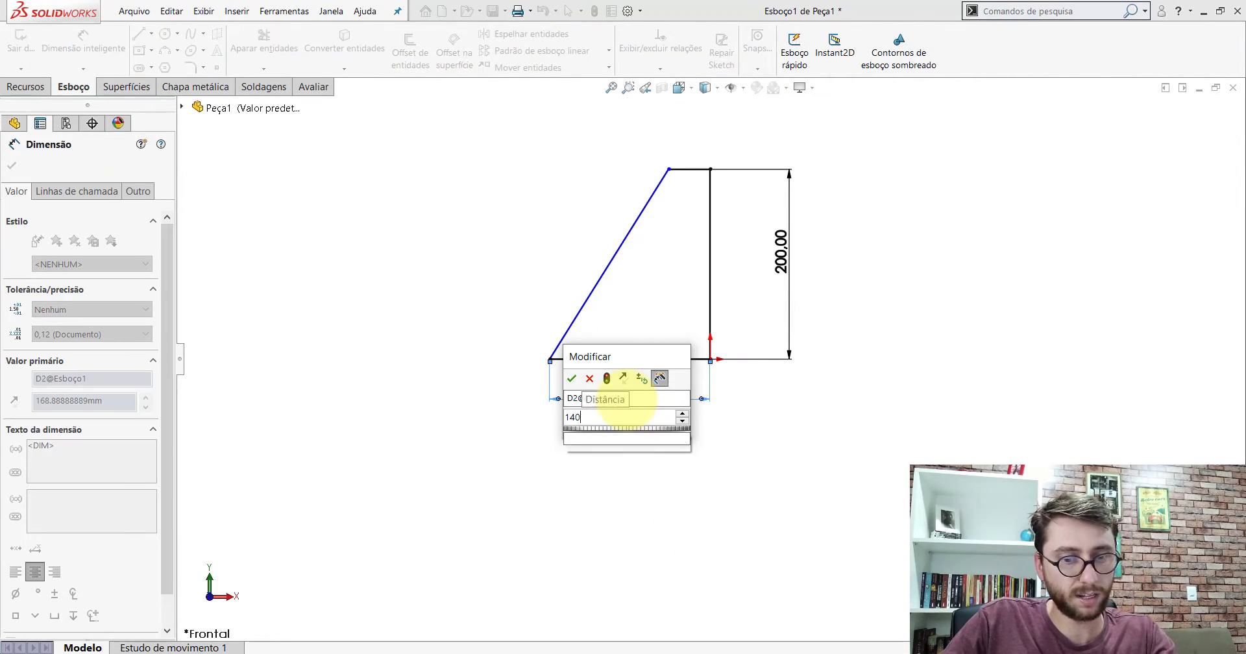
key(Return)
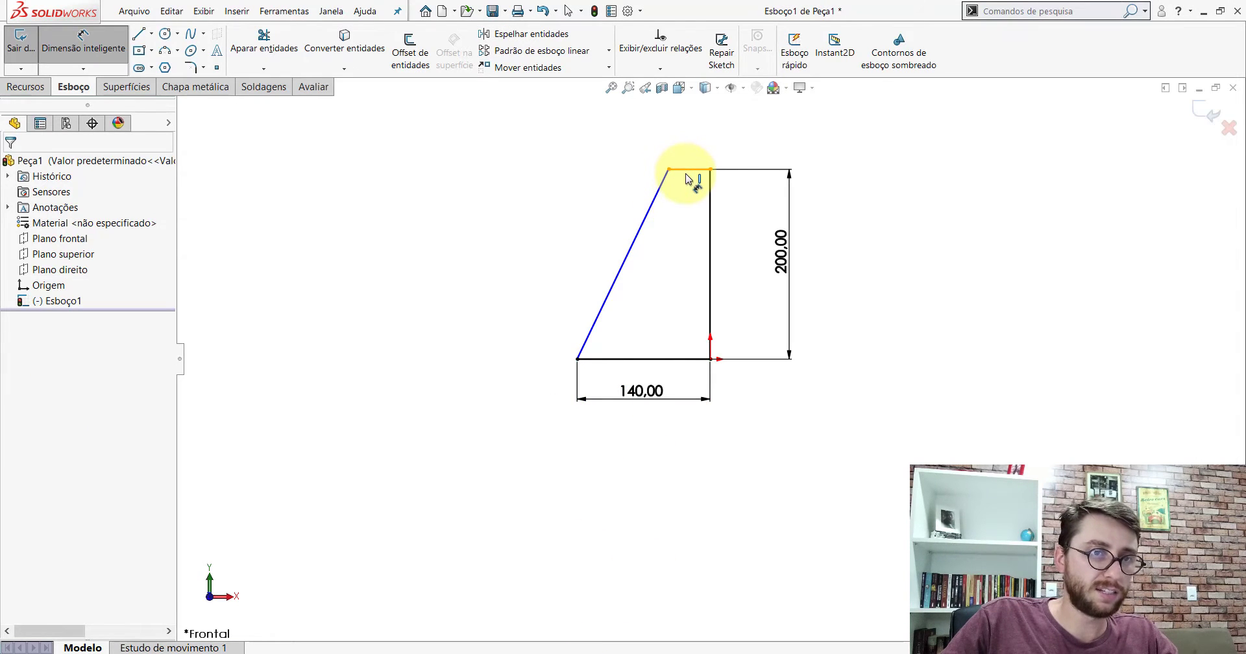
click(688, 178)
click(686, 151)
text(60)
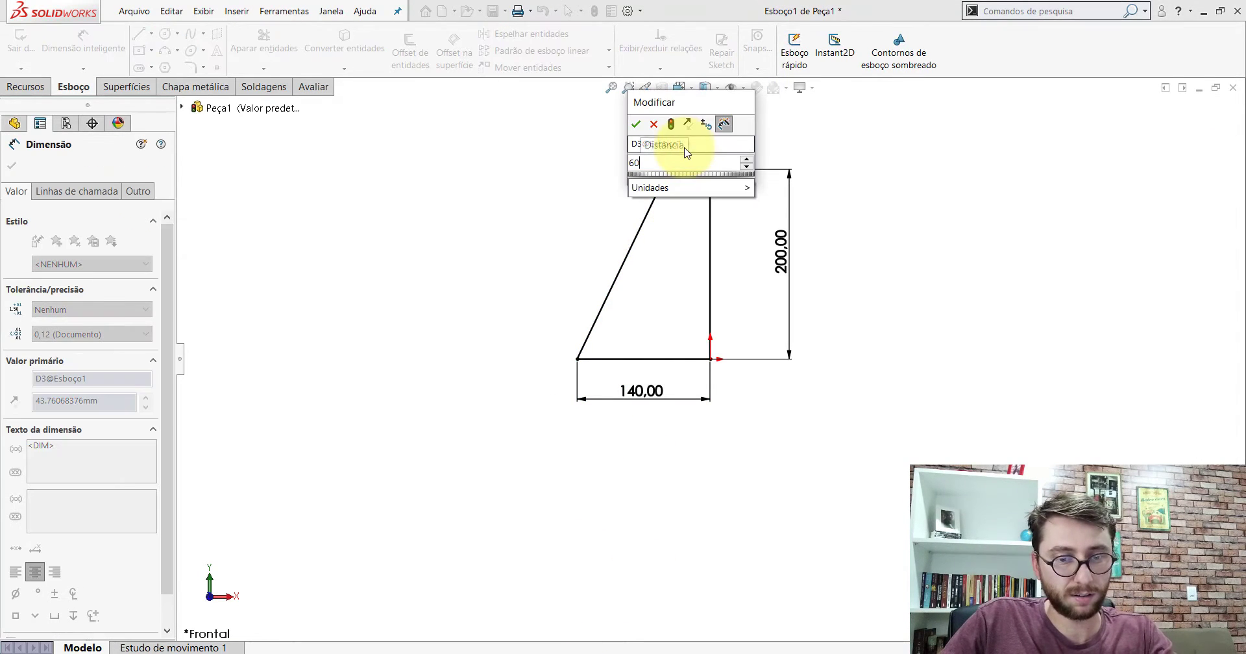
key(Return)
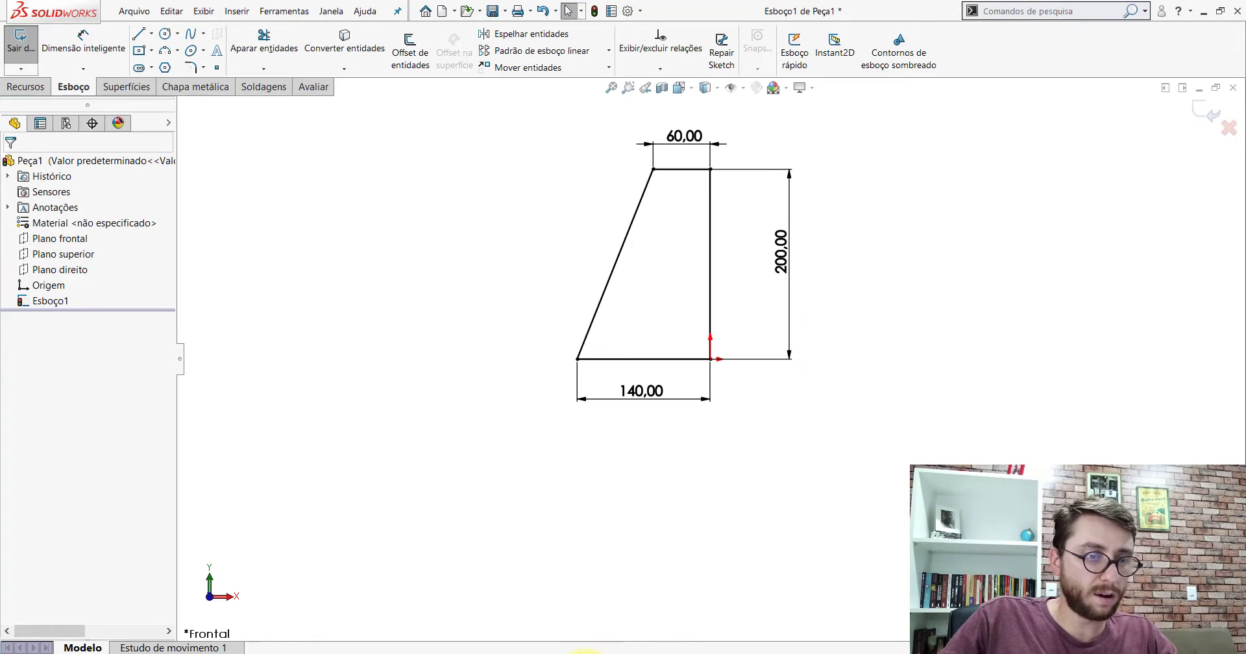
click(559, 606)
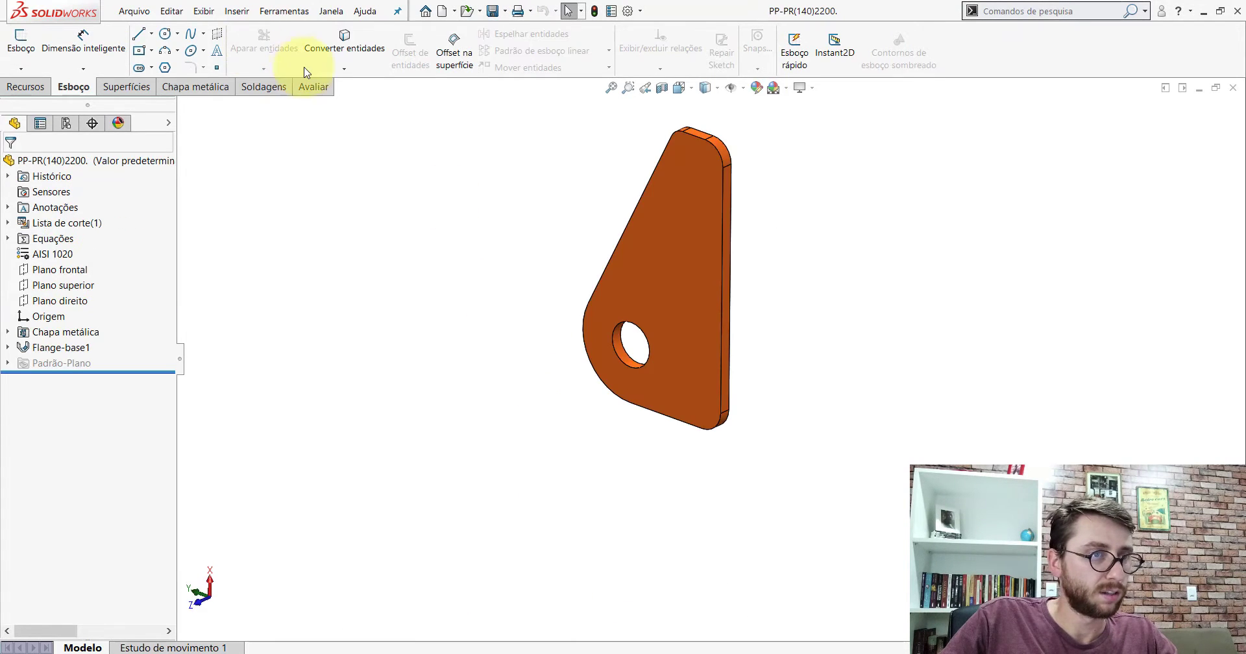
Measure the plate's top-right (15 mm) and top-left (10 mm) corner radii.
click(312, 88)
click(172, 51)
scroll(708, 191, down, 3)
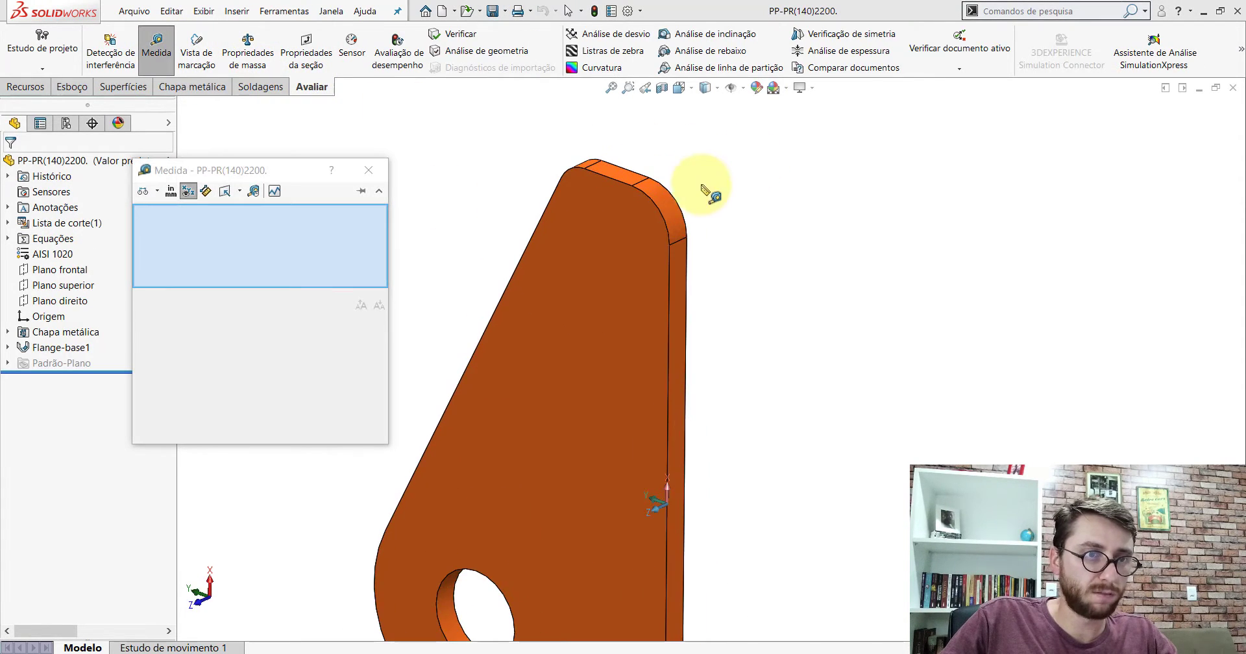
click(661, 195)
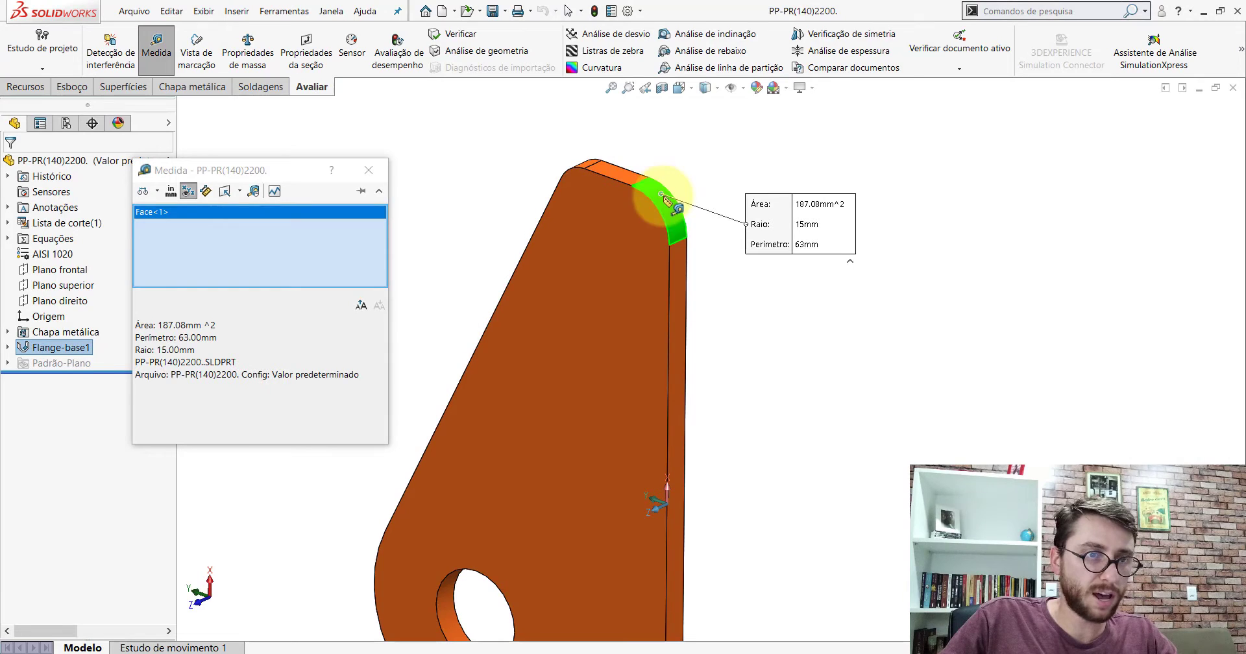
click(730, 315)
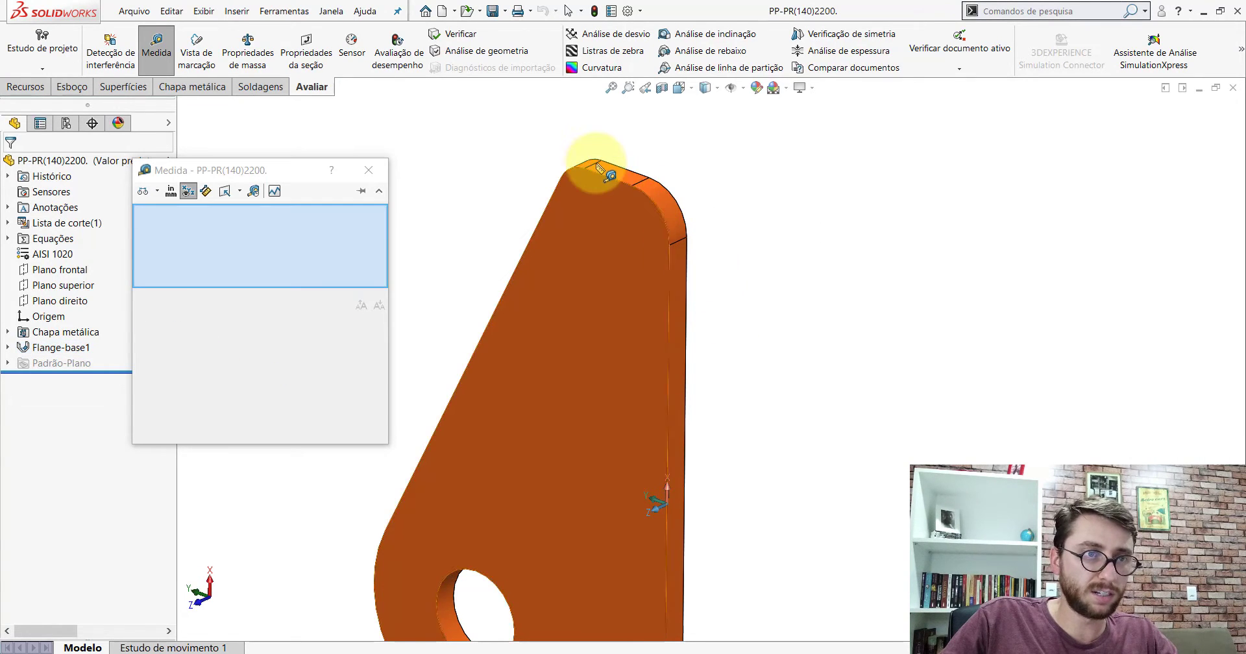
click(587, 163)
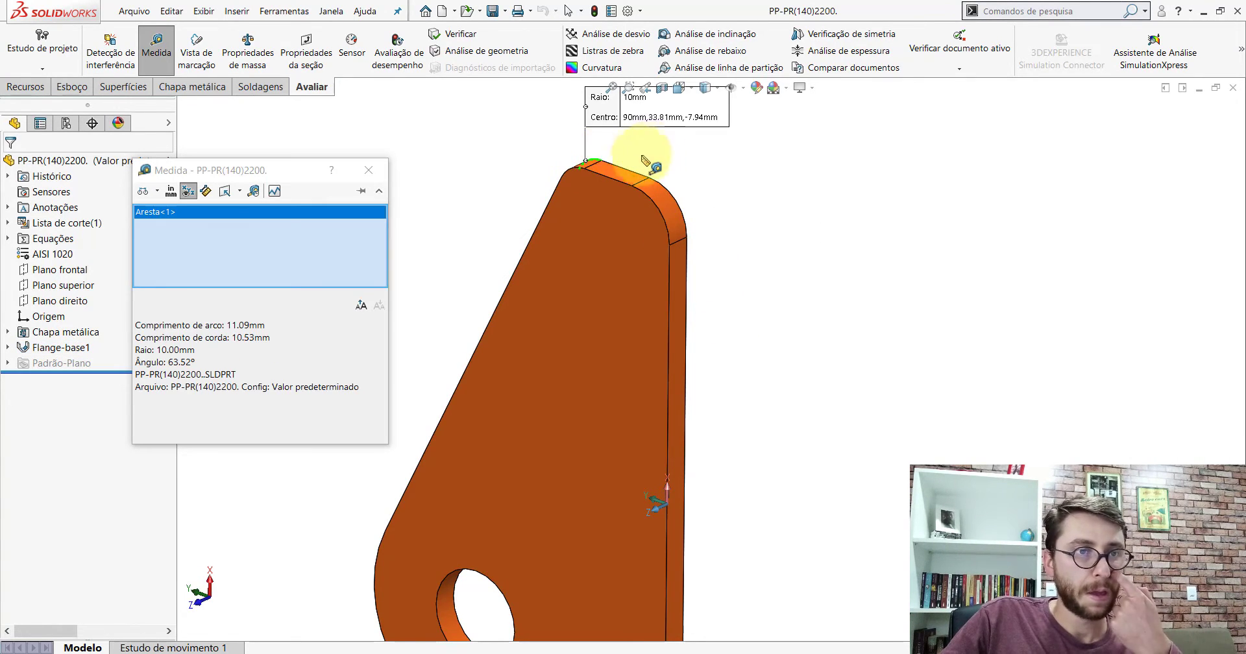
click(585, 167)
click(587, 167)
scroll(729, 217, up, 3)
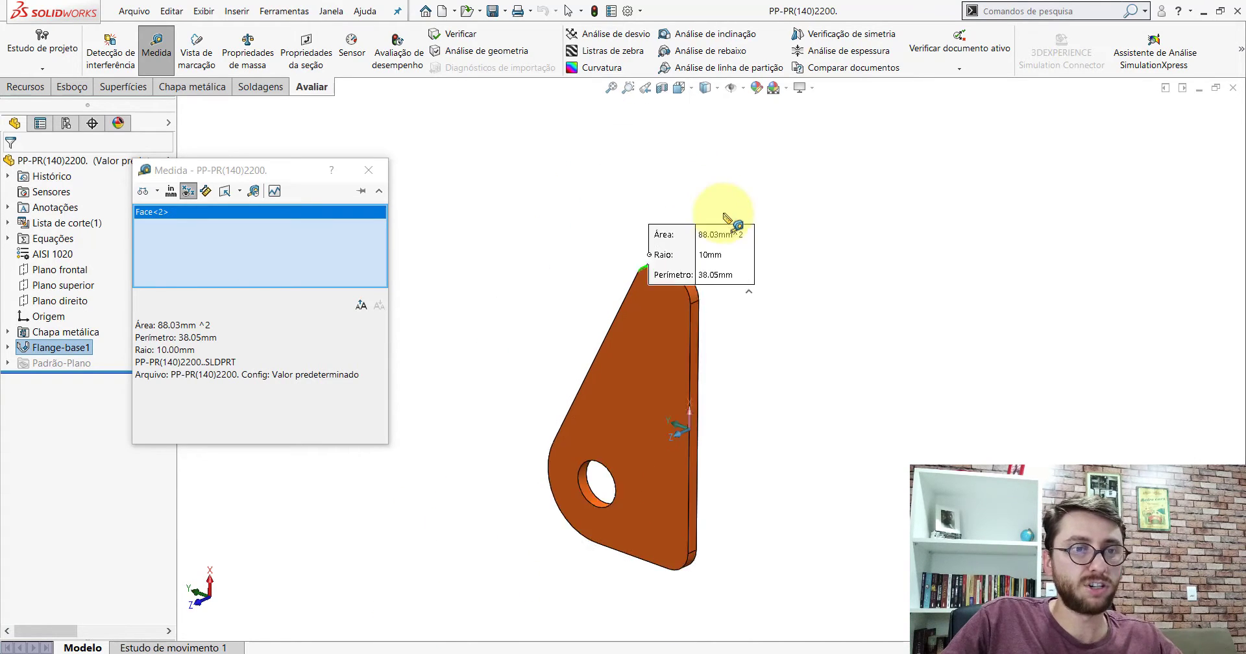
scroll(718, 479, up, 2)
click(719, 479)
Orbit to measure the bottom-right 15 mm corner and the 40 mm corner near the hole.
scroll(698, 480, down, 5)
middle_drag(699, 480, 676, 398)
scroll(764, 467, up, 3)
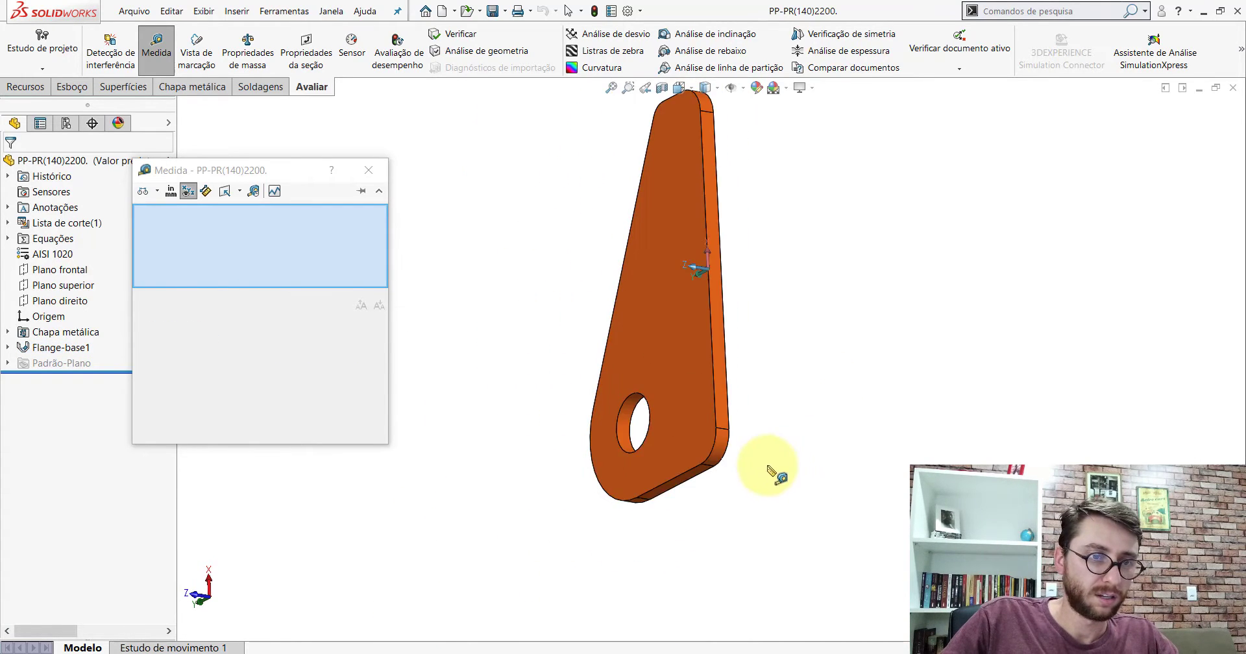
scroll(634, 376, down, 4)
click(634, 346)
scroll(623, 351, up, 2)
middle_drag(617, 351, 807, 361)
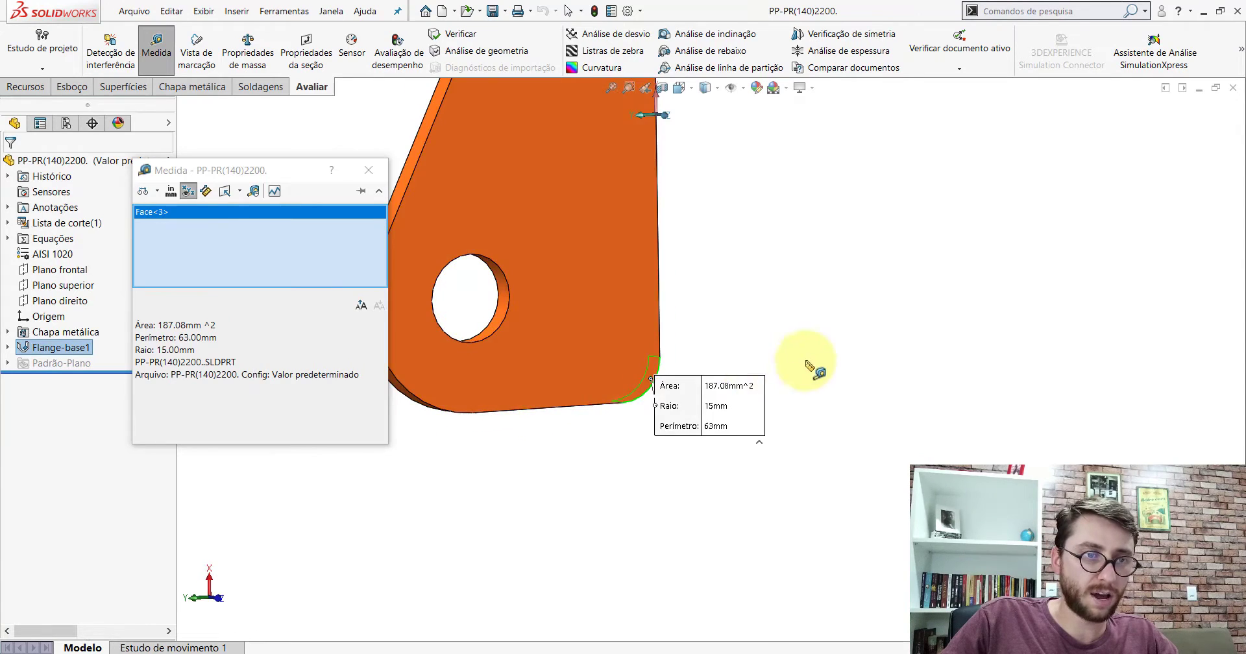
click(806, 361)
scroll(476, 287, down, 3)
click(431, 267)
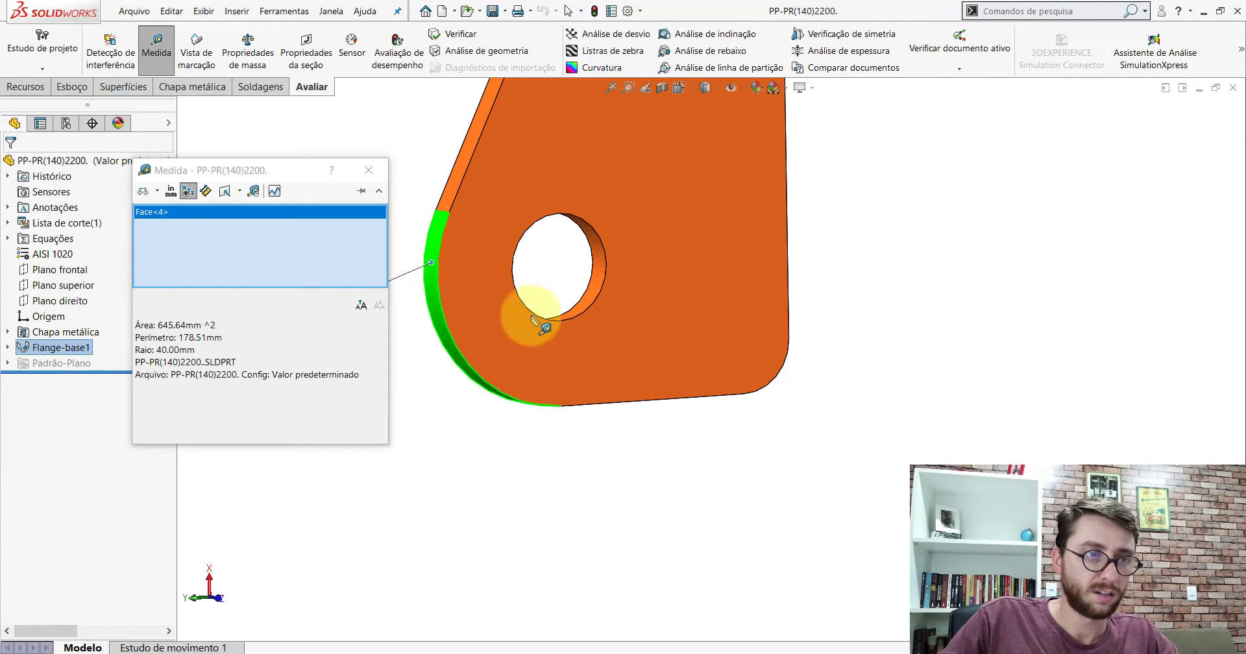
scroll(554, 317, up, 2)
key(Escape)
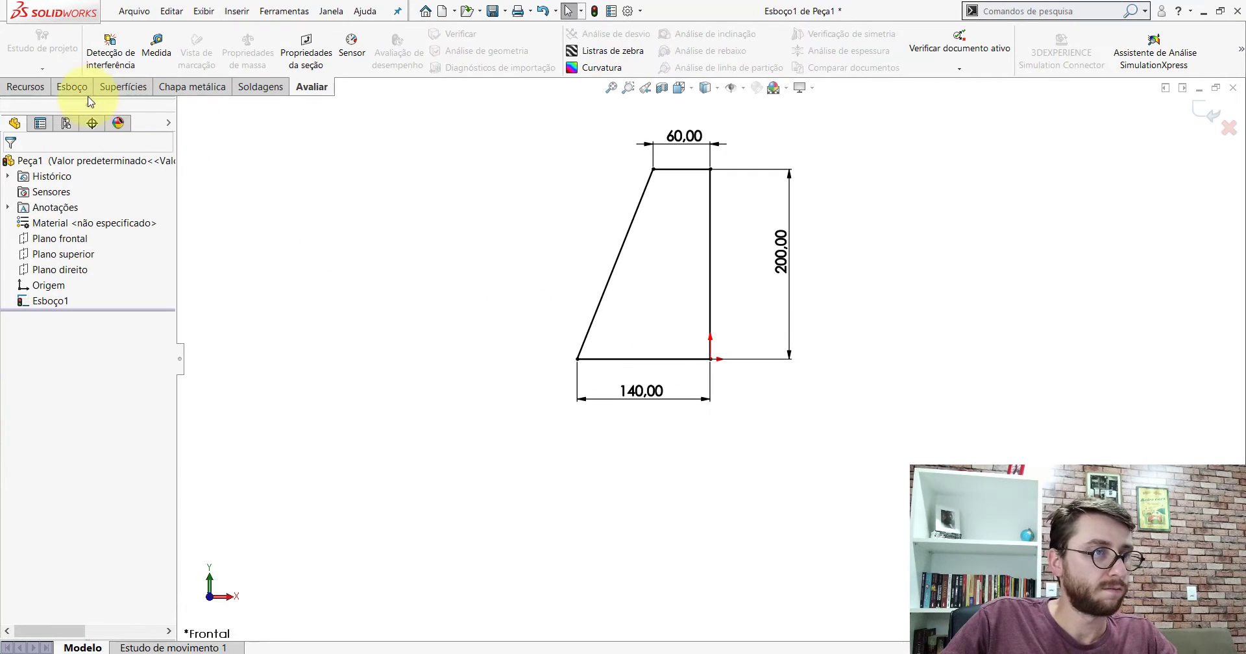
Fillet the sketch's top-right and bottom-right corners at 15 mm.
click(73, 87)
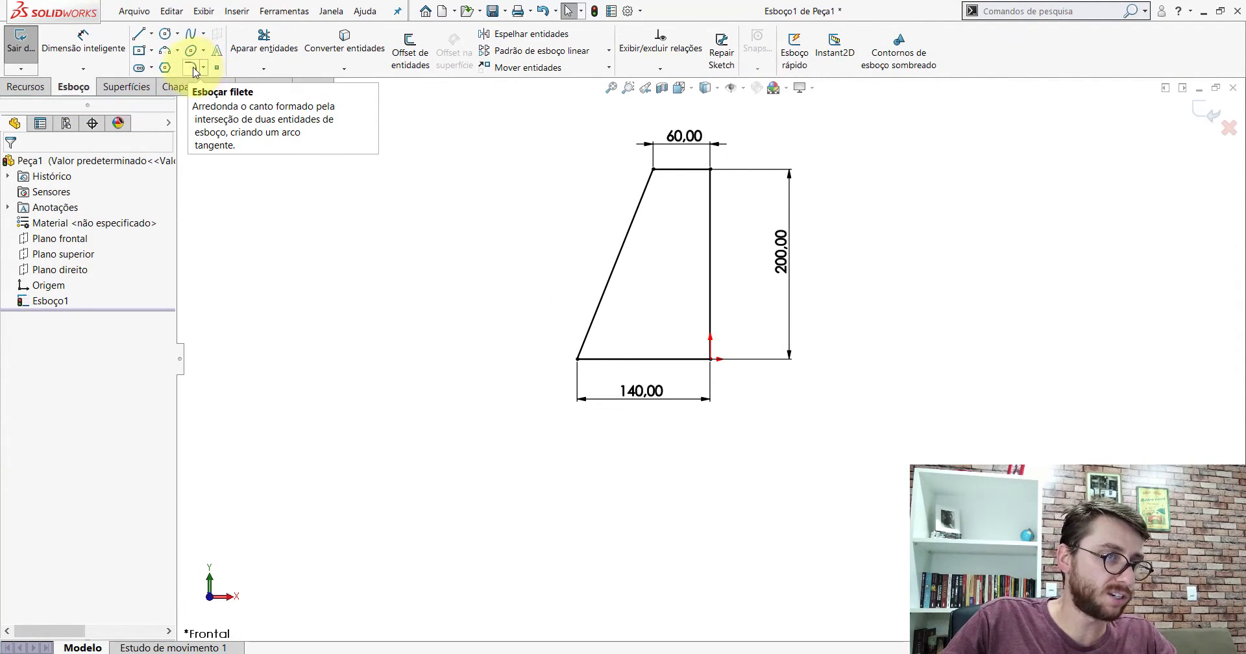
click(192, 69)
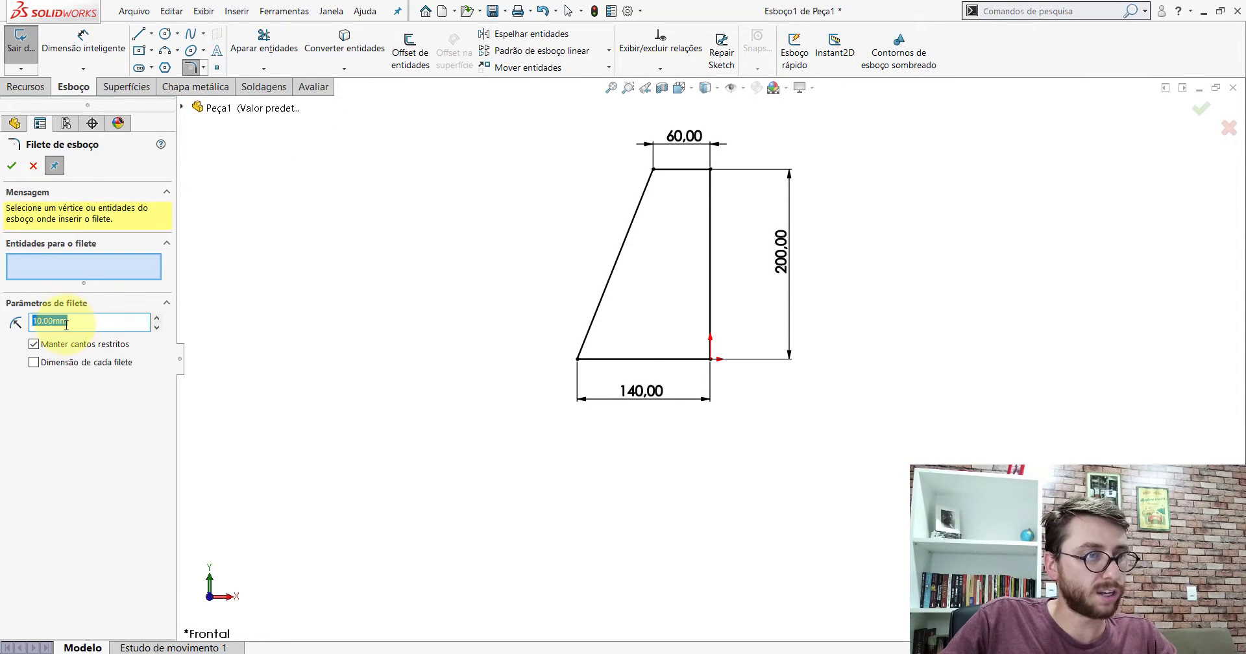
text(15)
key(Return)
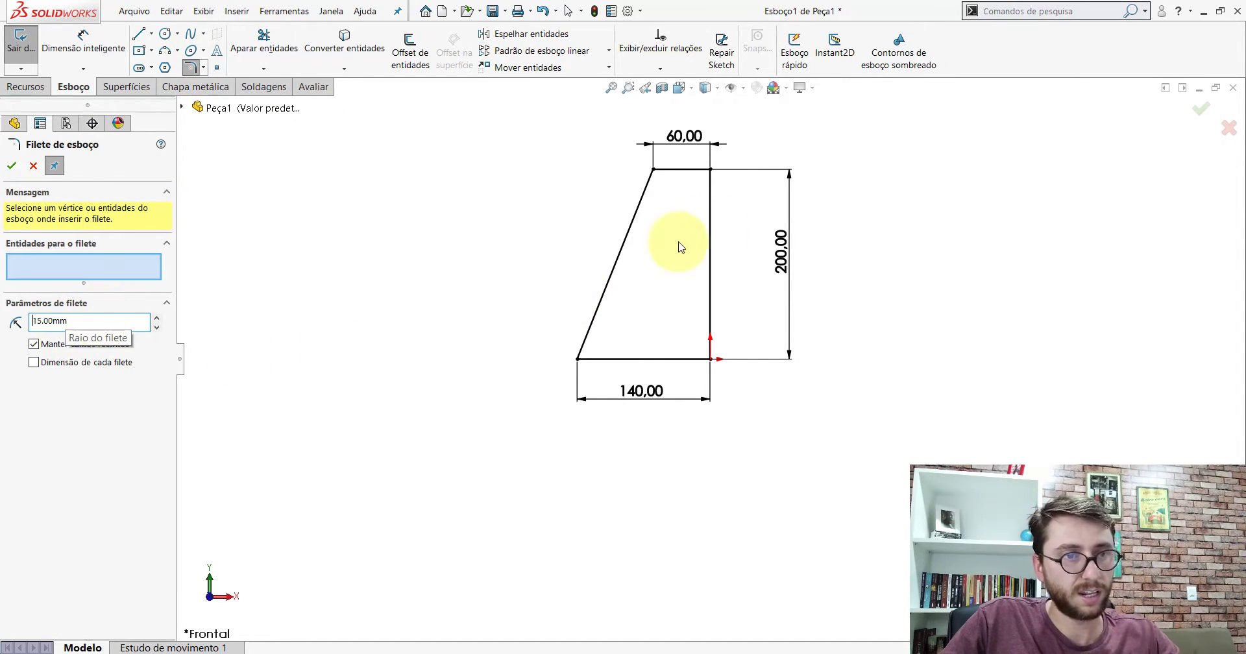
scroll(745, 201, down, 2)
click(687, 175)
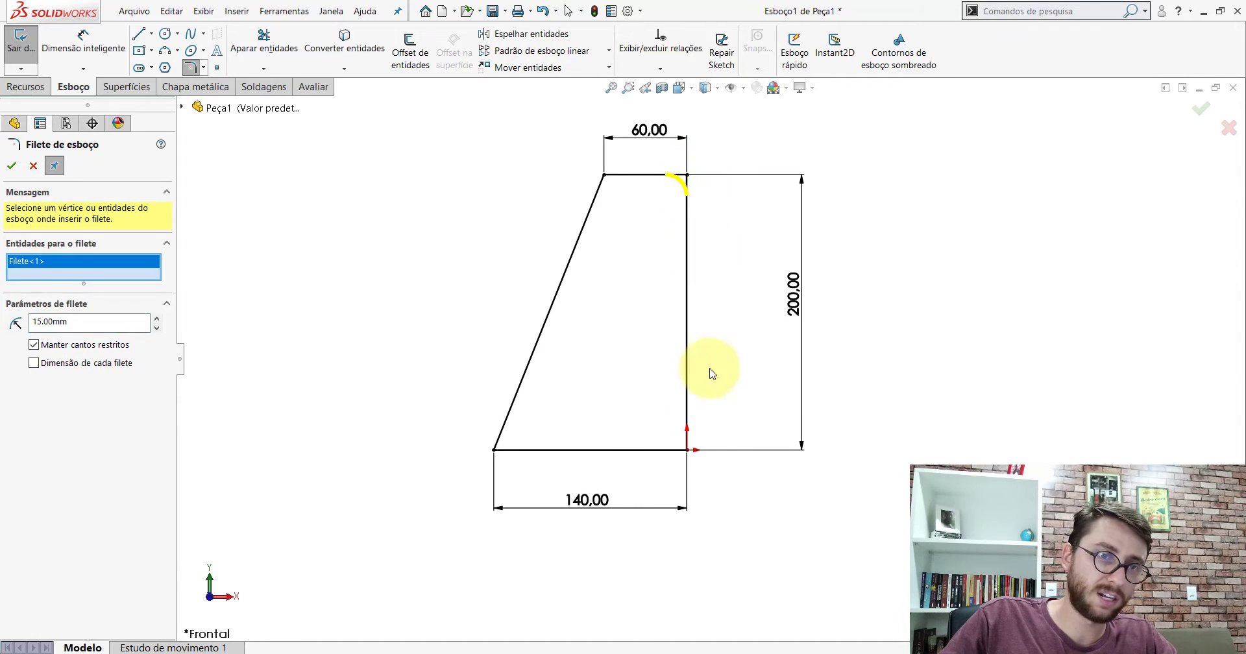
click(686, 449)
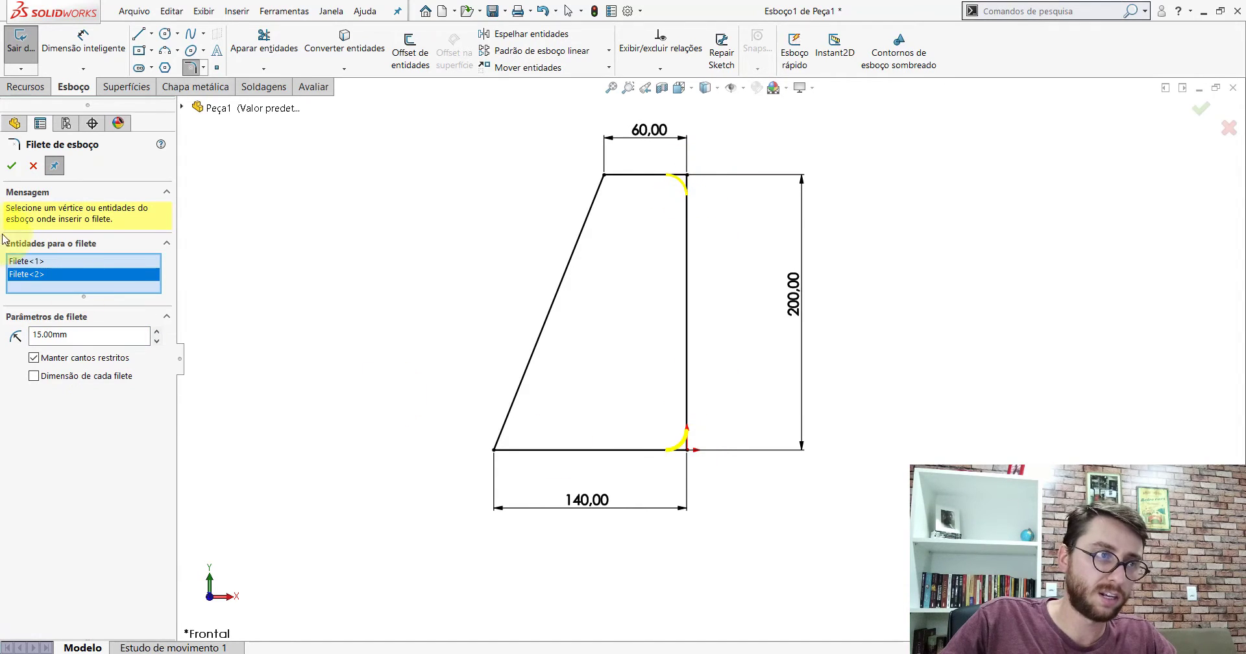
click(13, 167)
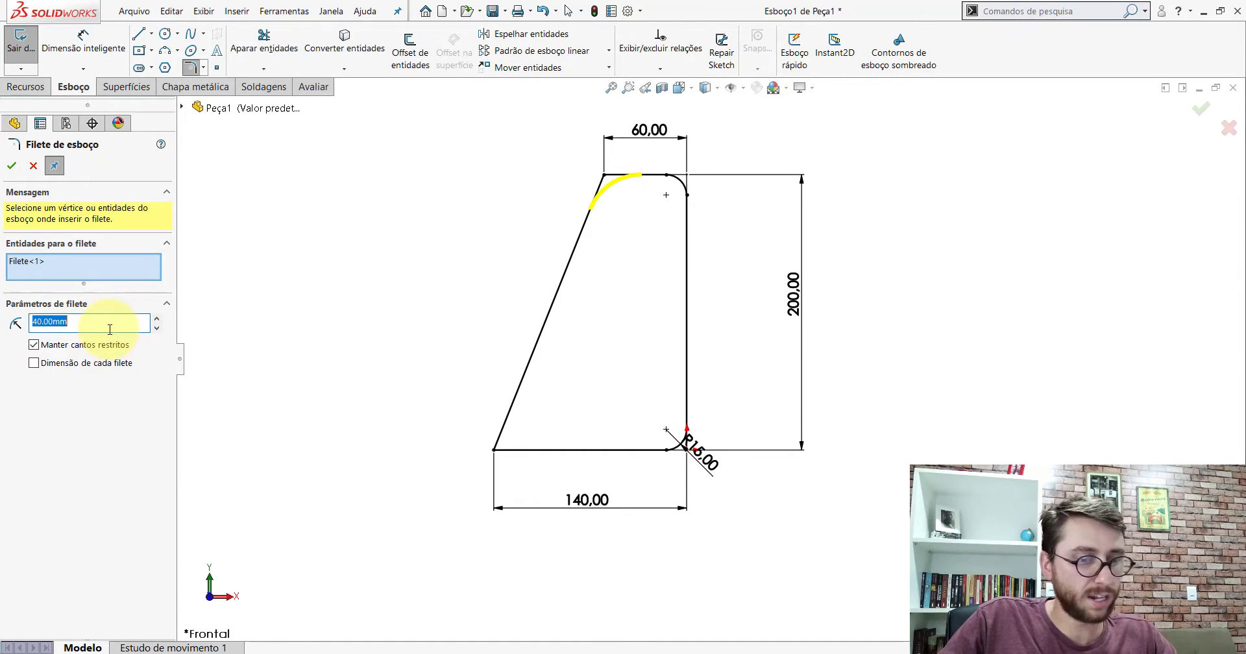
Add a 10 mm fillet at top-left and a 40 mm fillet at bottom-left.
click(12, 167)
text(40)
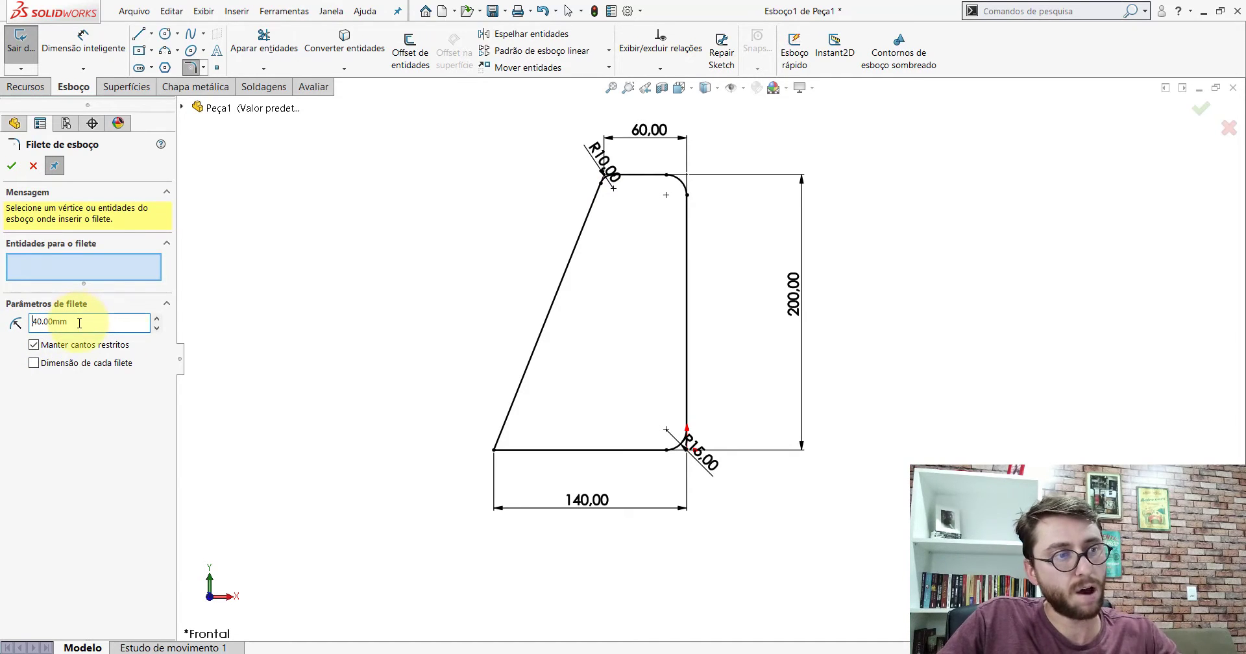
click(494, 449)
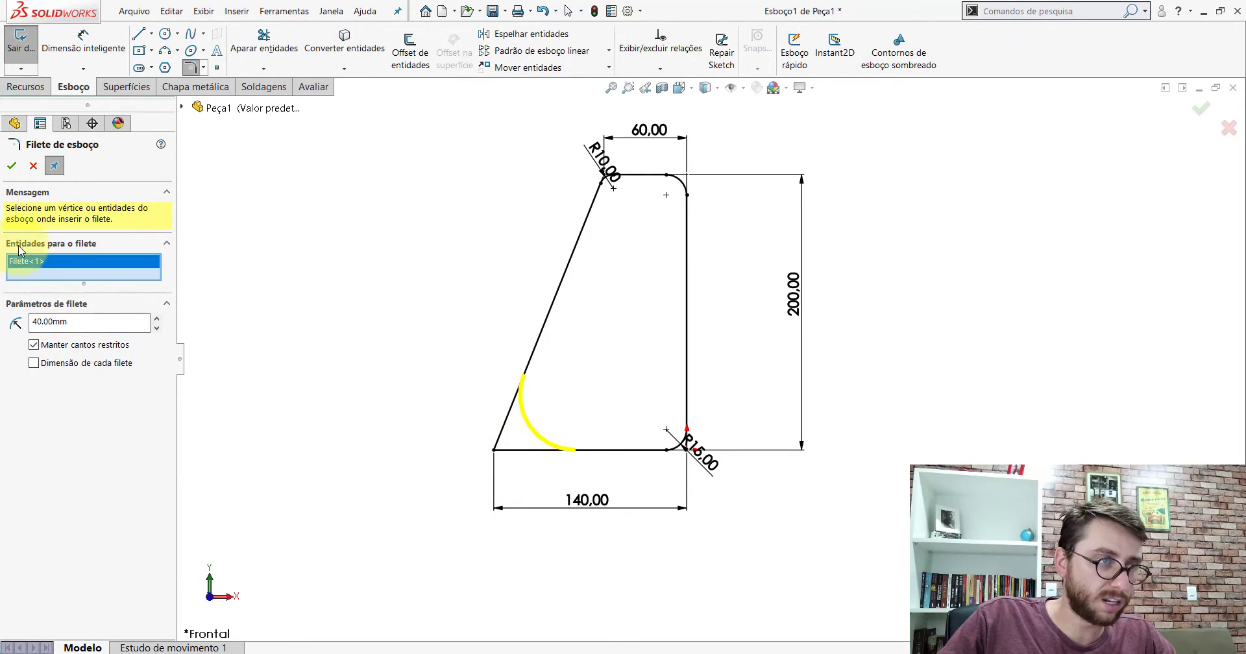
click(12, 167)
click(12, 167)
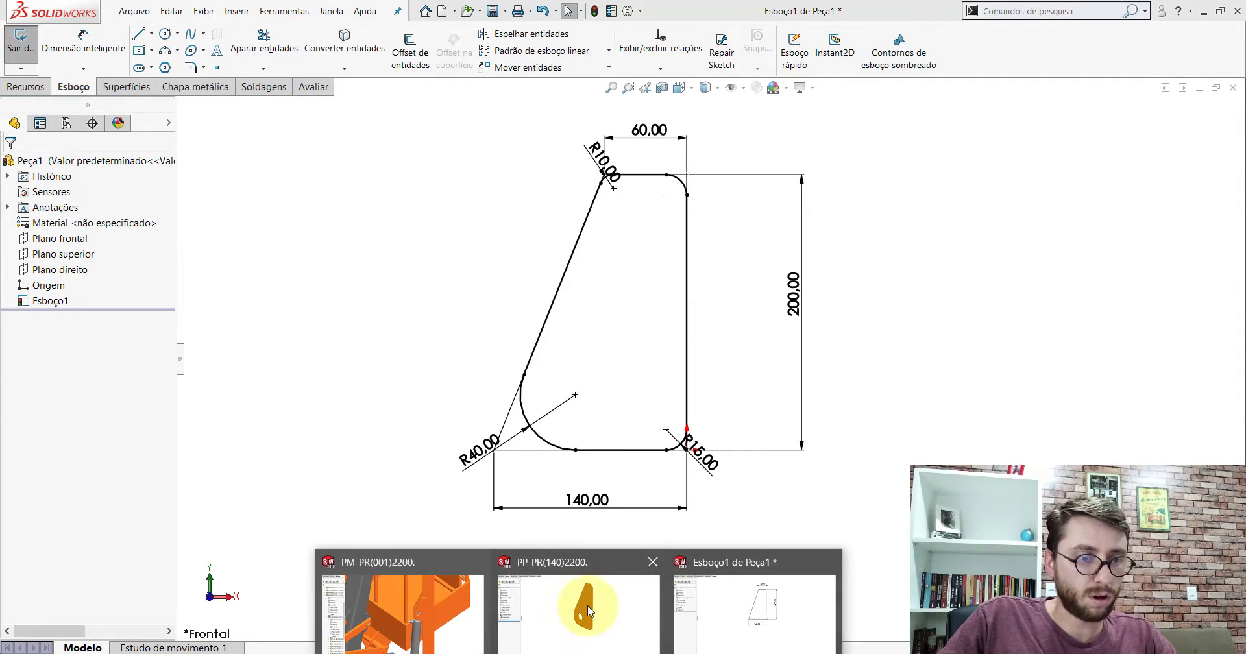
click(415, 597)
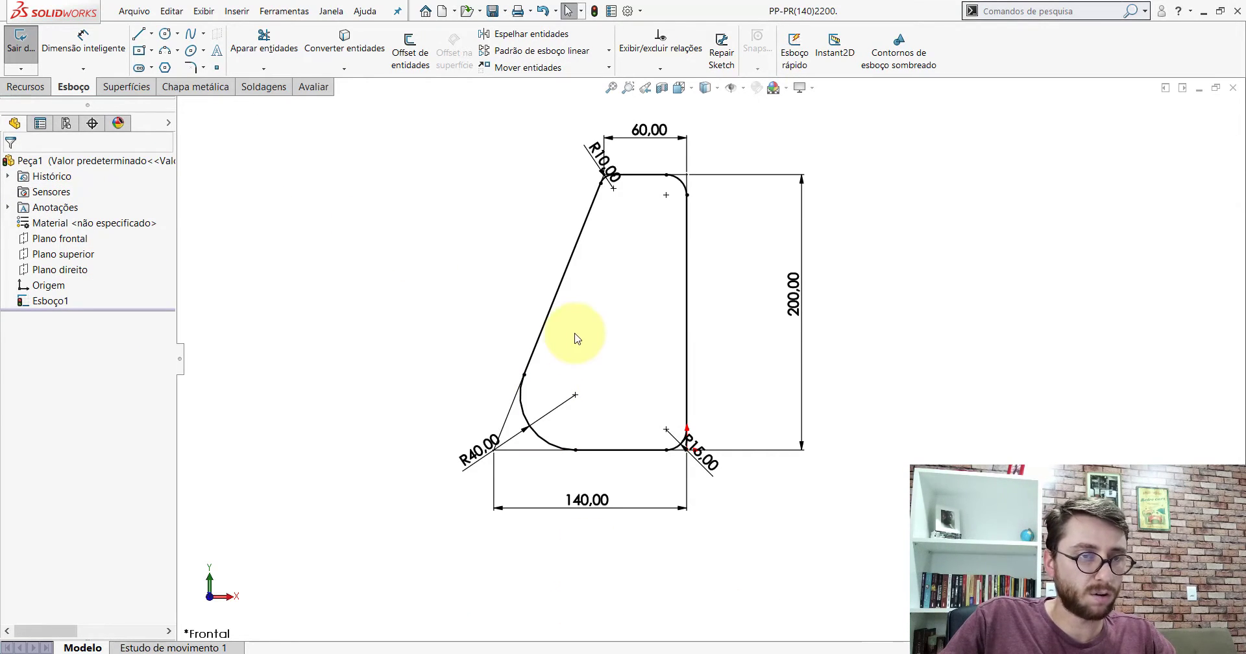
click(309, 87)
click(156, 45)
scroll(710, 278, up, 5)
scroll(727, 302, down, 3)
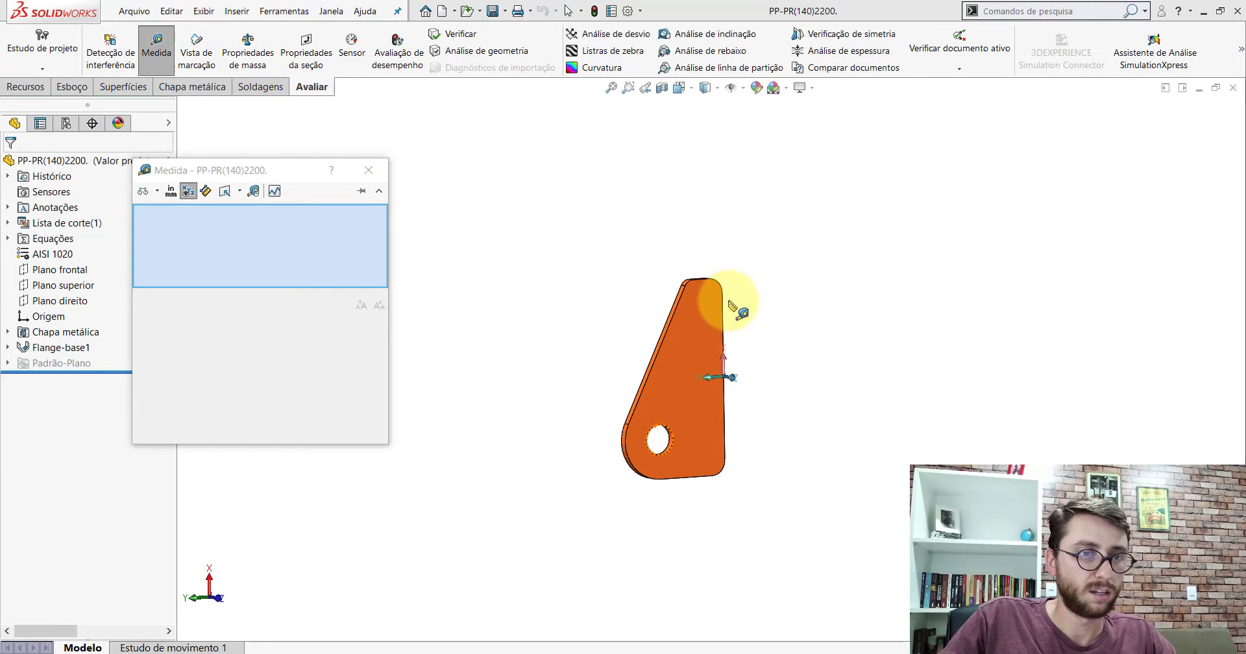
scroll(730, 302, down, 5)
click(627, 263)
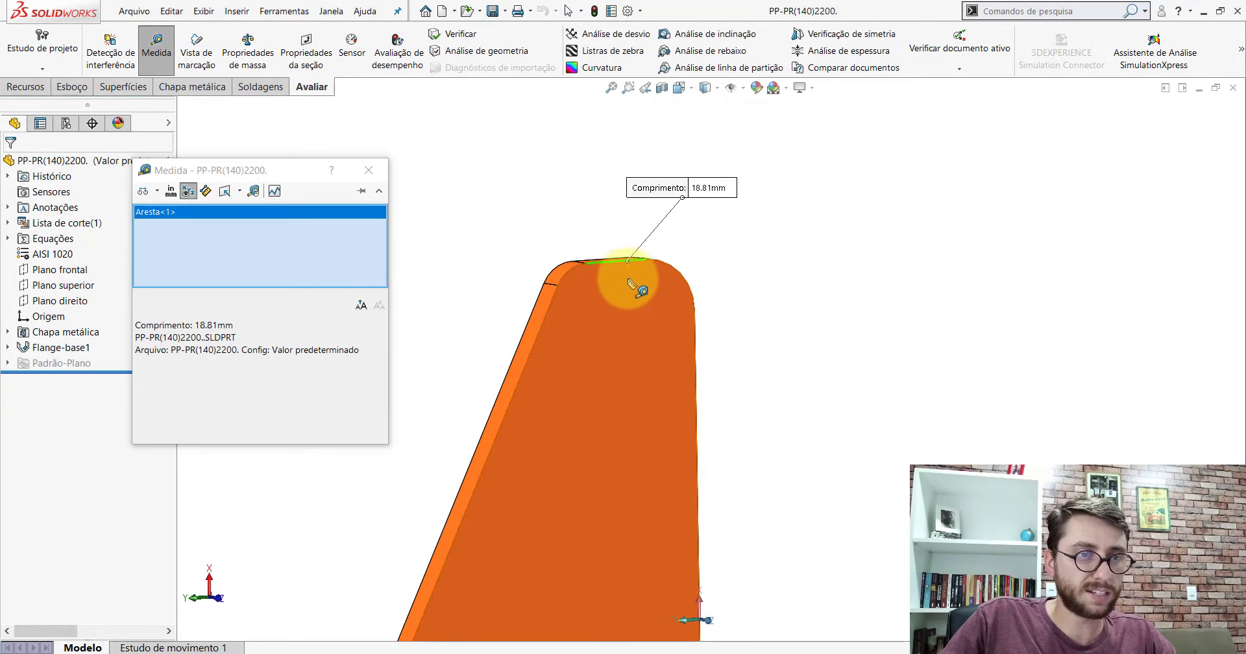
mouse_move(640, 286)
middle_down()
mouse_move(575, 311)
mouse_move(622, 280)
middle_up()
key(Escape)
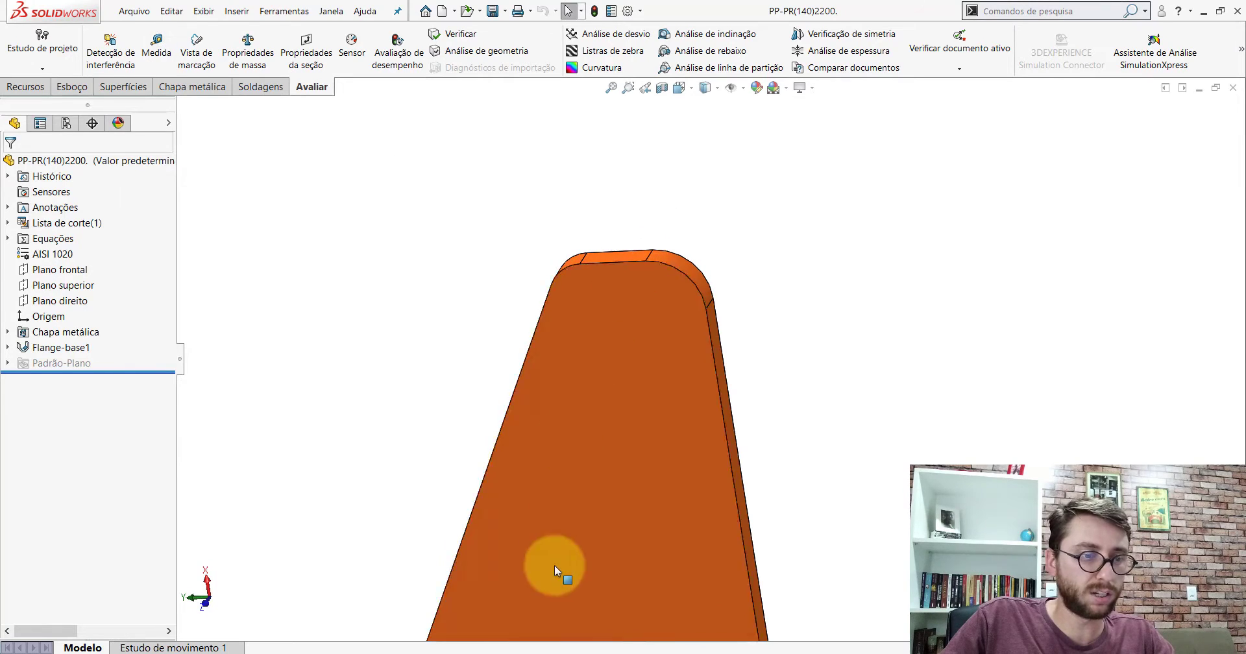
click(621, 264)
key(Escape)
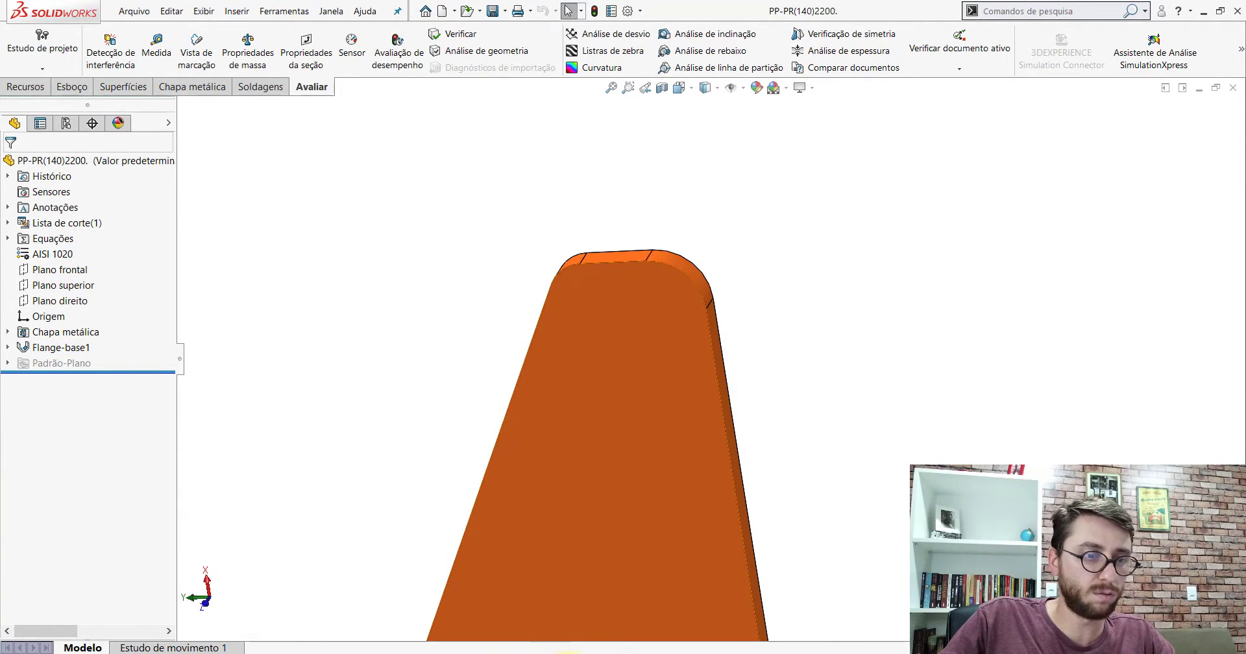
click(733, 623)
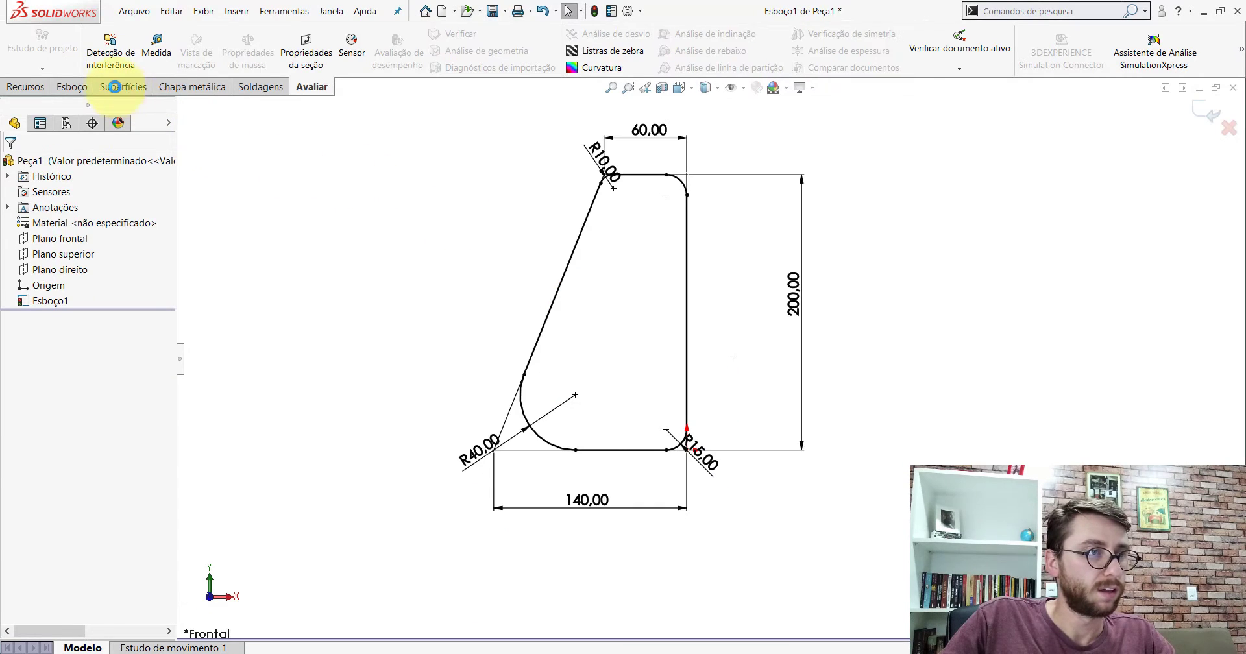
Delete the 60.00 dimension on the sketch's top edge.
click(72, 86)
click(83, 41)
scroll(690, 173, down, 3)
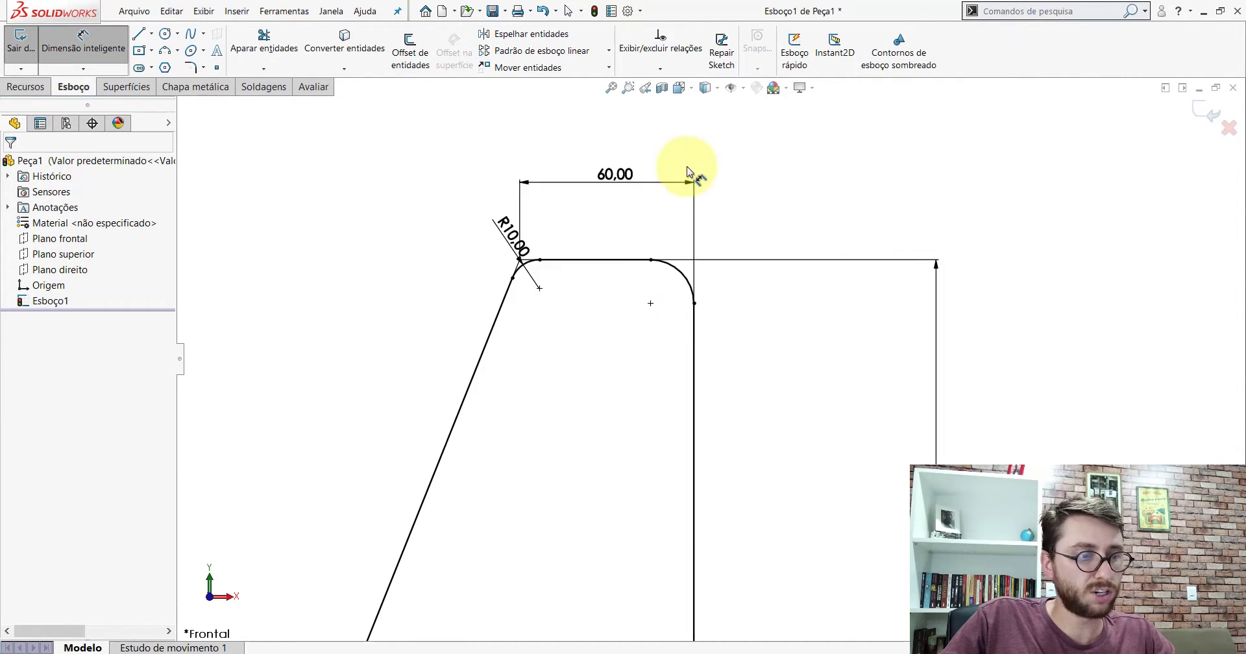
scroll(740, 264, up, 3)
key(Escape)
scroll(612, 325, down, 4)
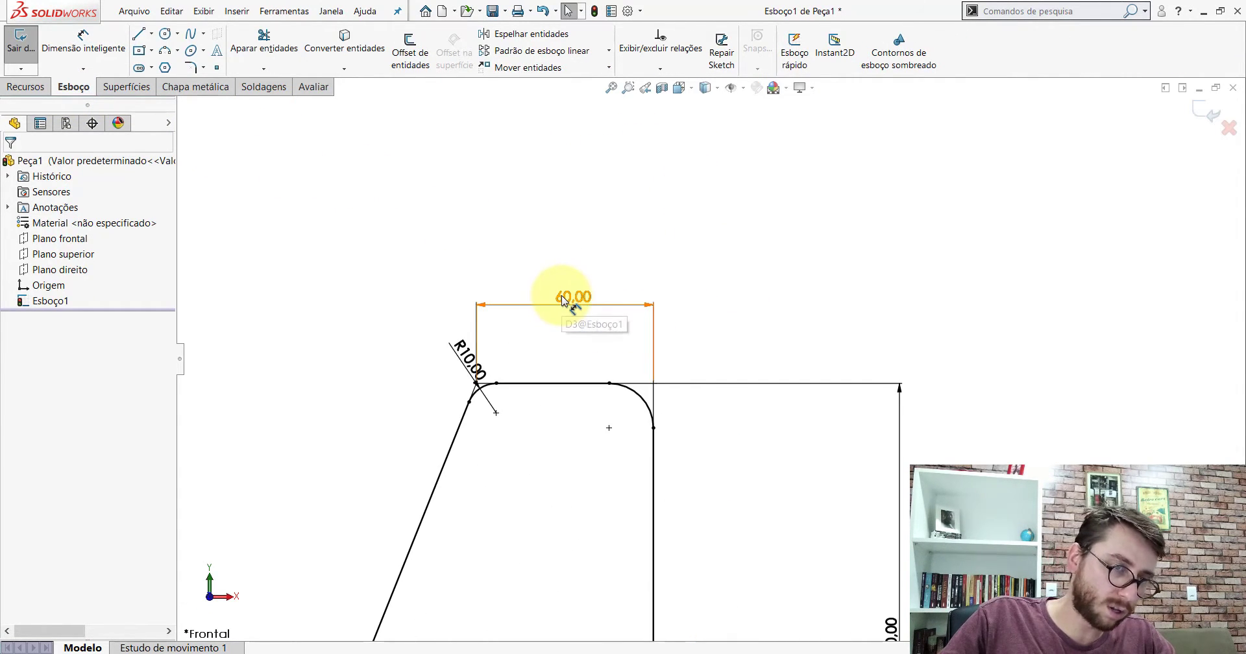
click(563, 300)
right_click(563, 300)
click(626, 455)
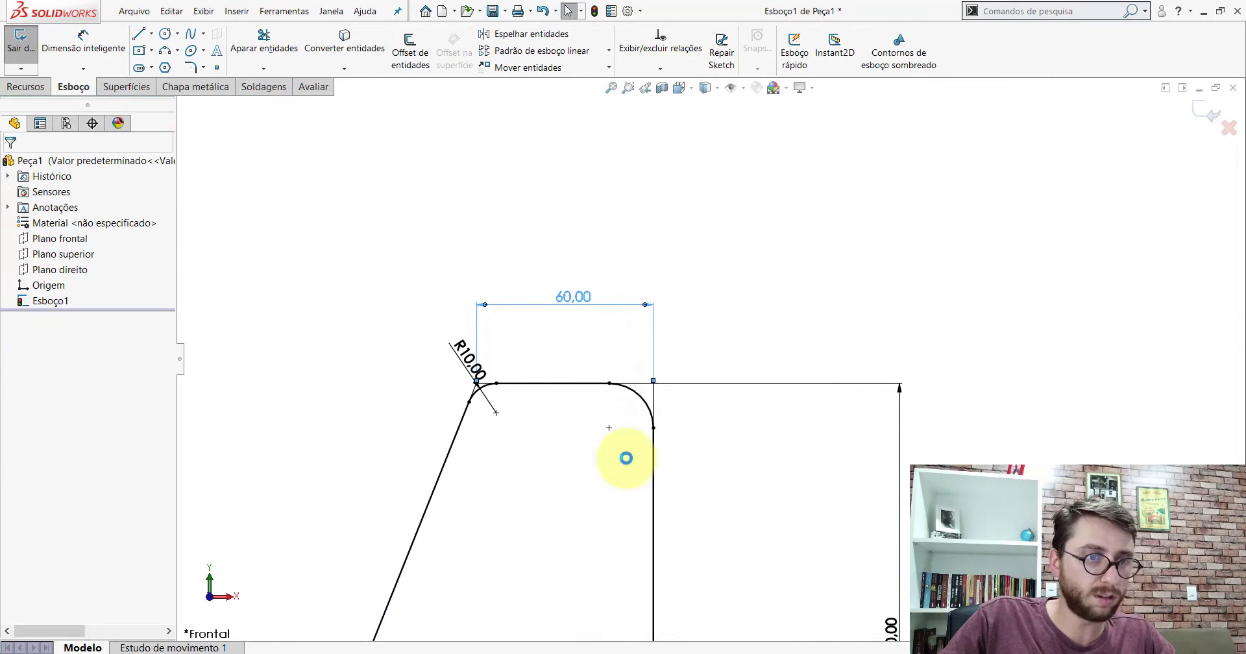
key(Delete)
Dimension the top straight line at 18.81 mm and zoom to fit the sketch.
click(94, 42)
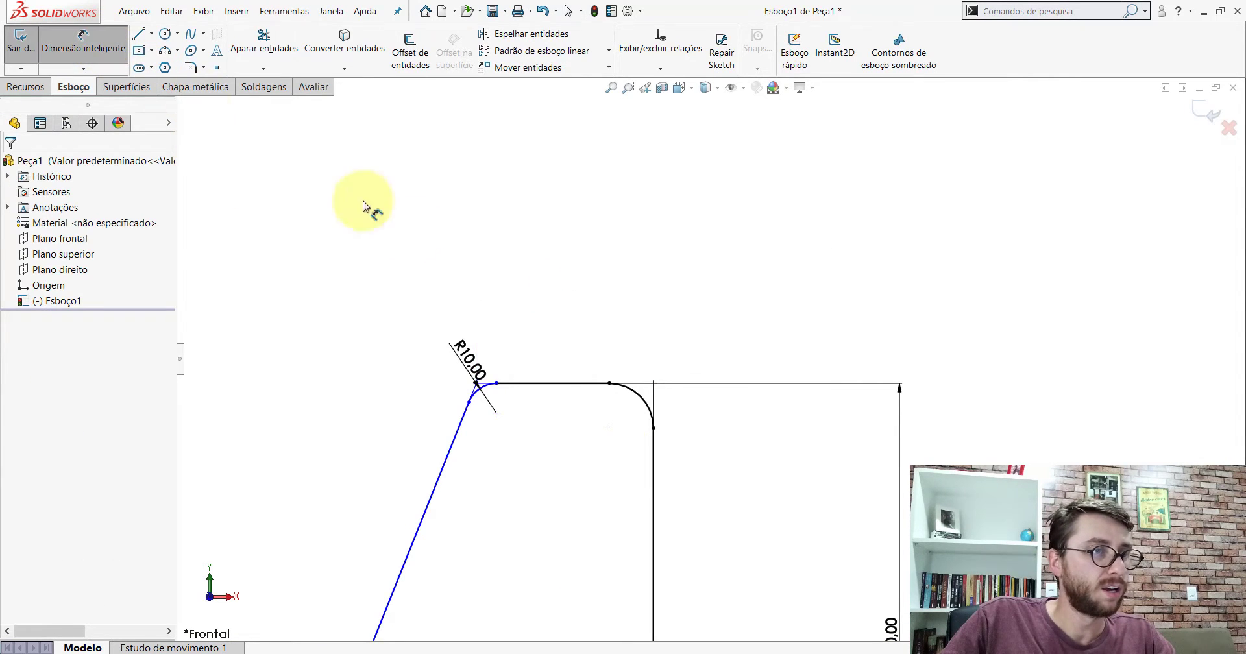
click(576, 386)
click(545, 250)
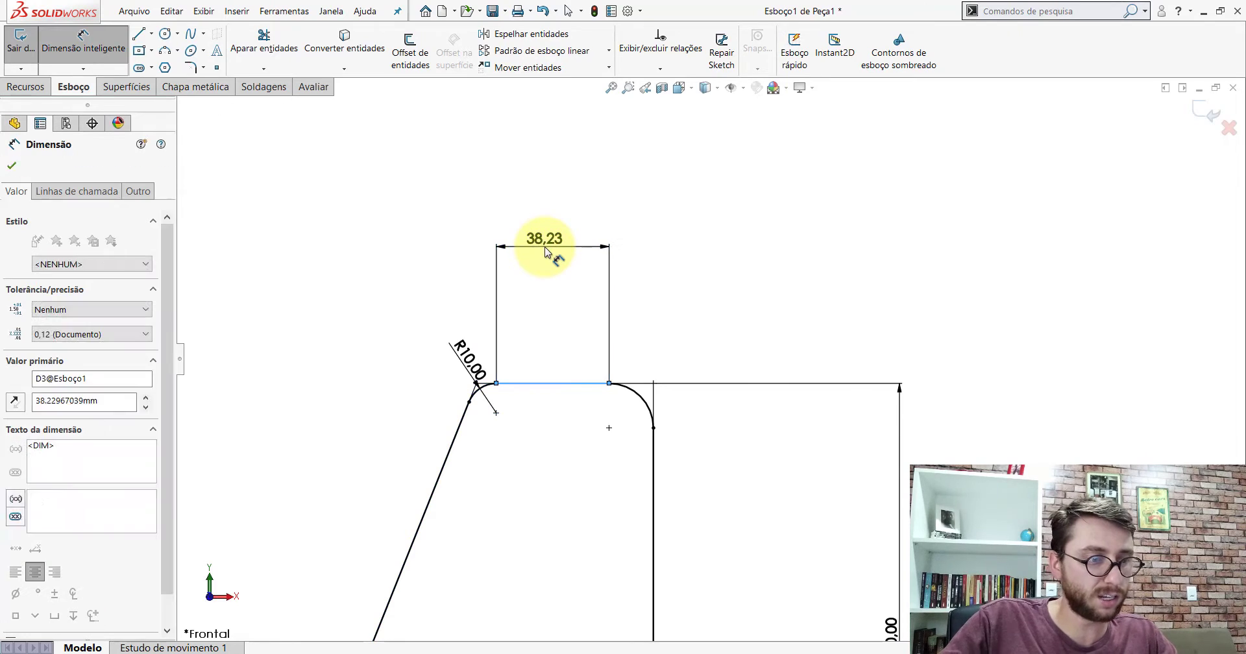
text(18.81)
key(Return)
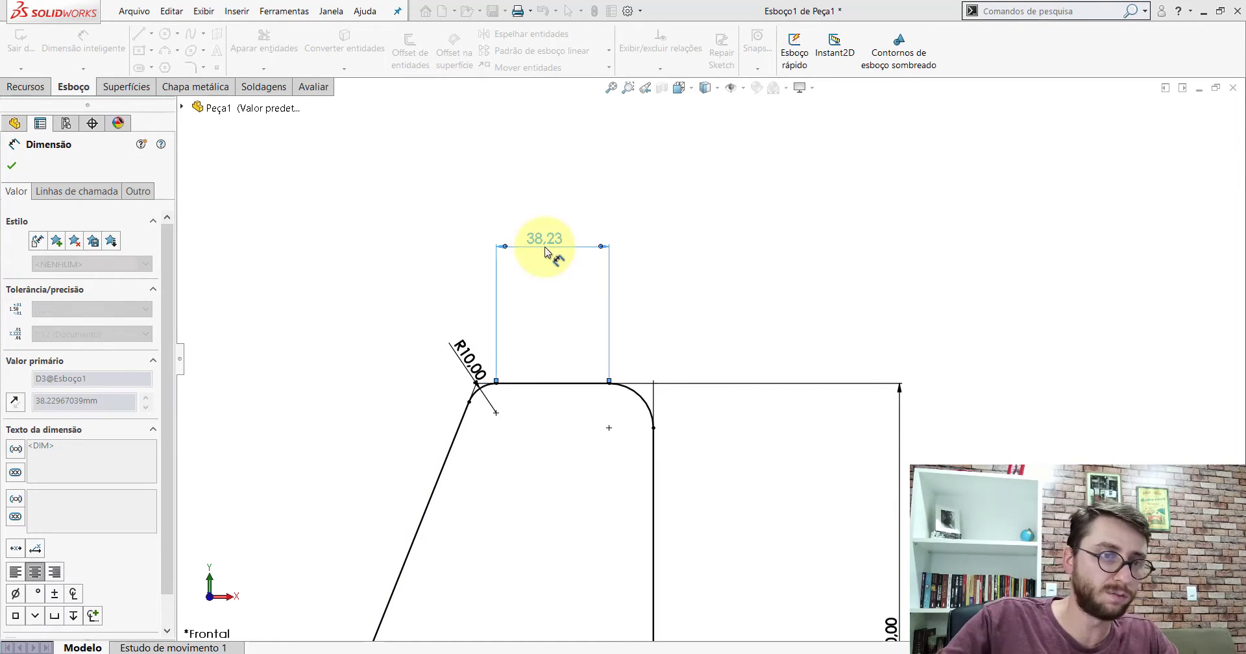
key(z)
key(Escape)
key(z)
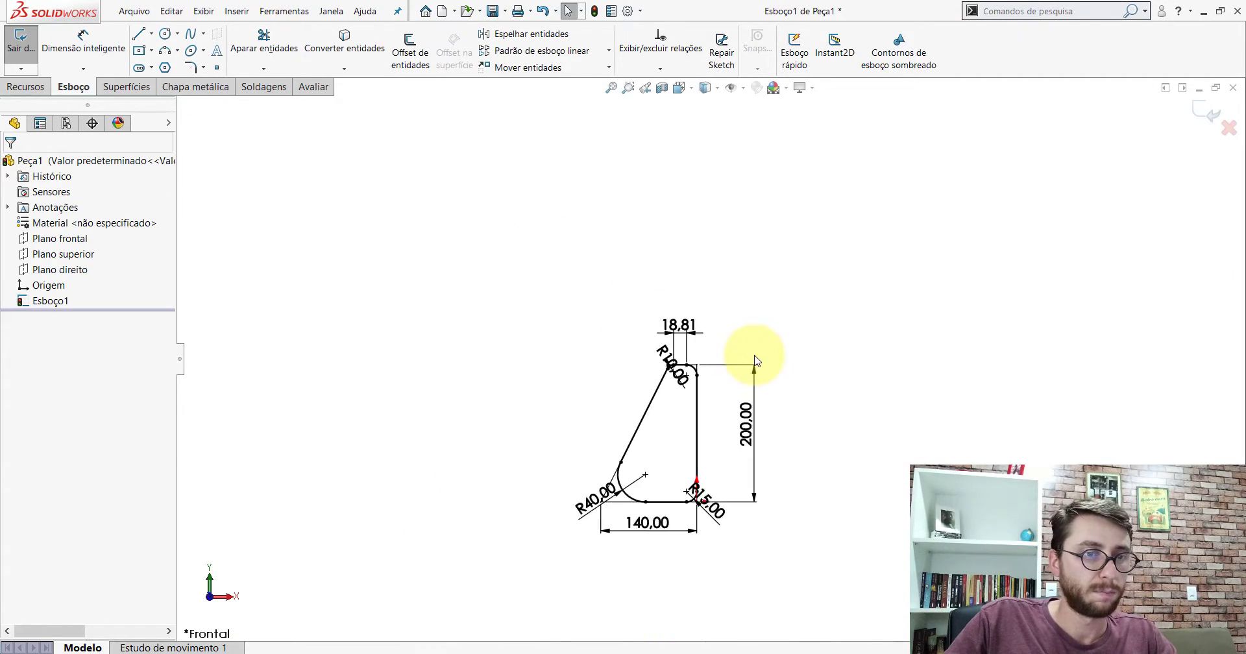
scroll(675, 522, down, 2)
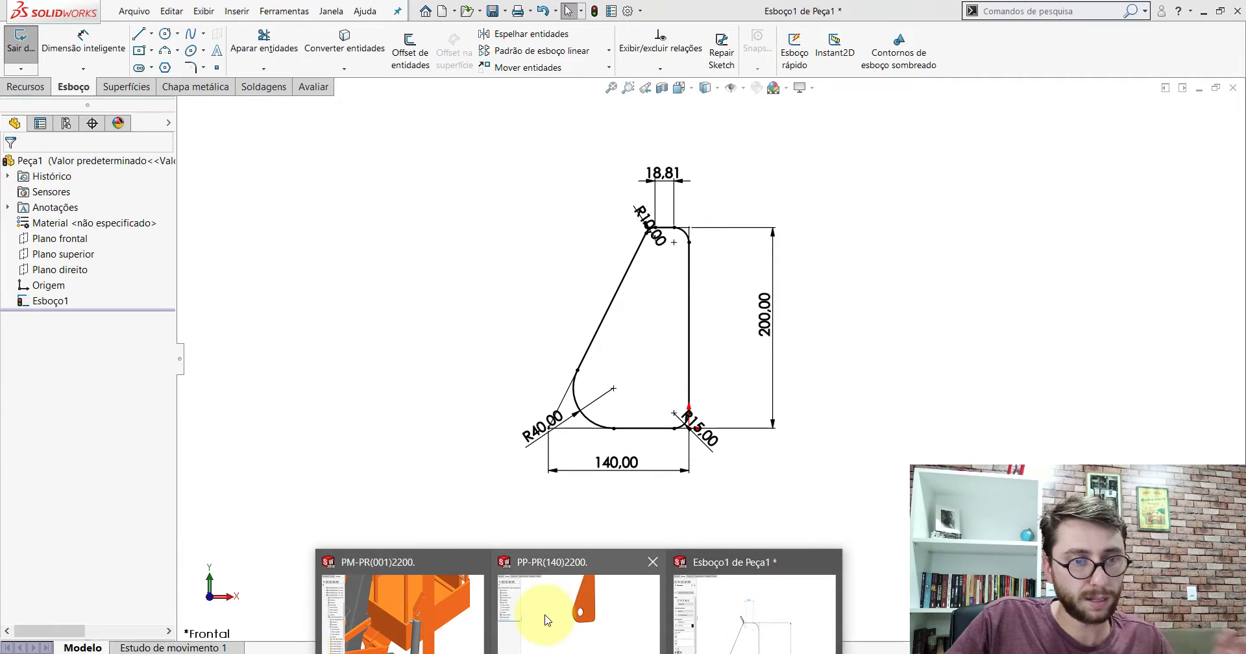
click(548, 613)
click(313, 87)
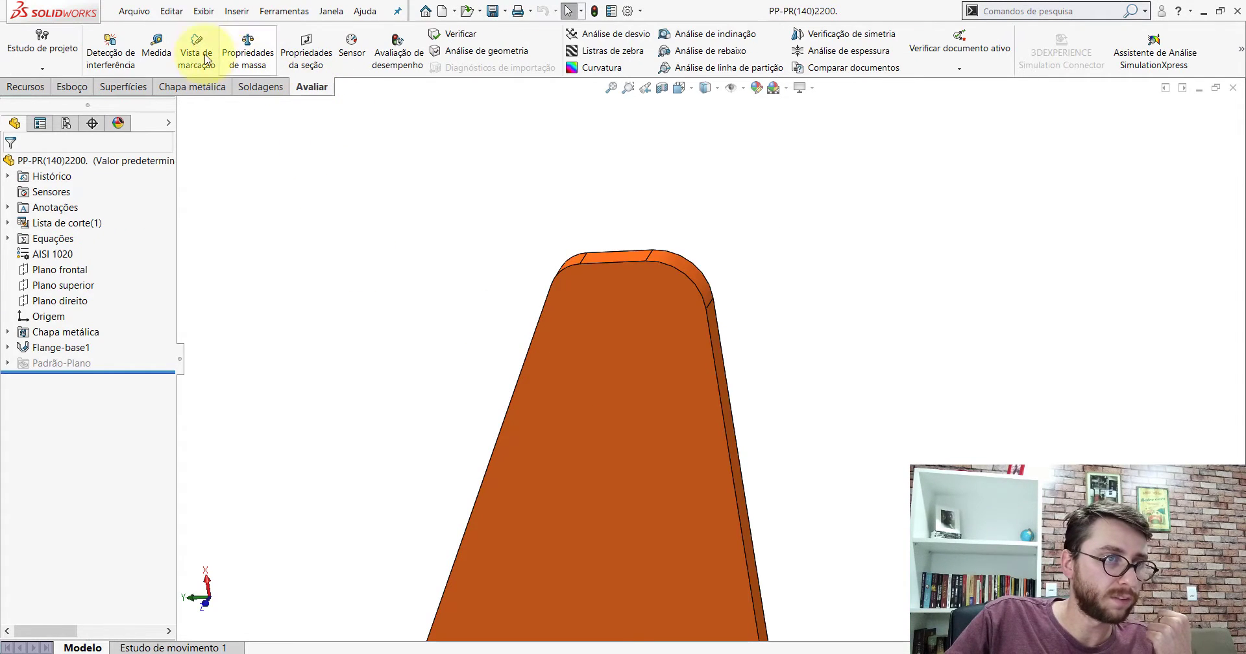
click(157, 49)
scroll(683, 428, up, 5)
scroll(691, 500, down, 5)
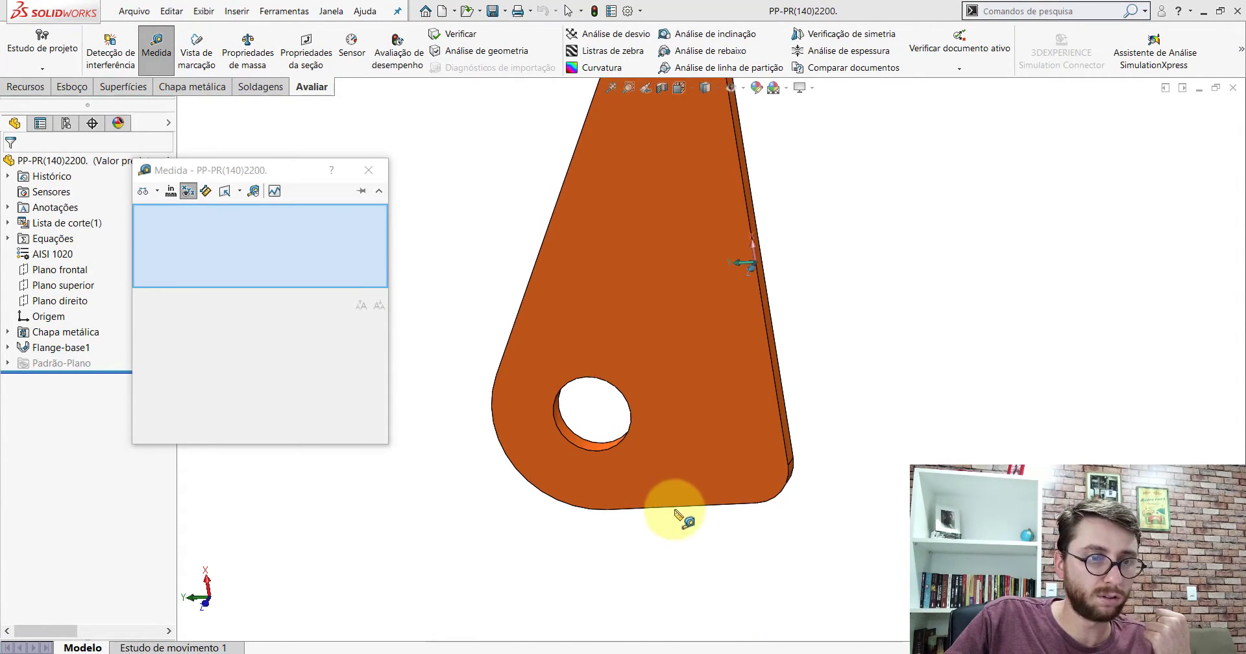
click(673, 509)
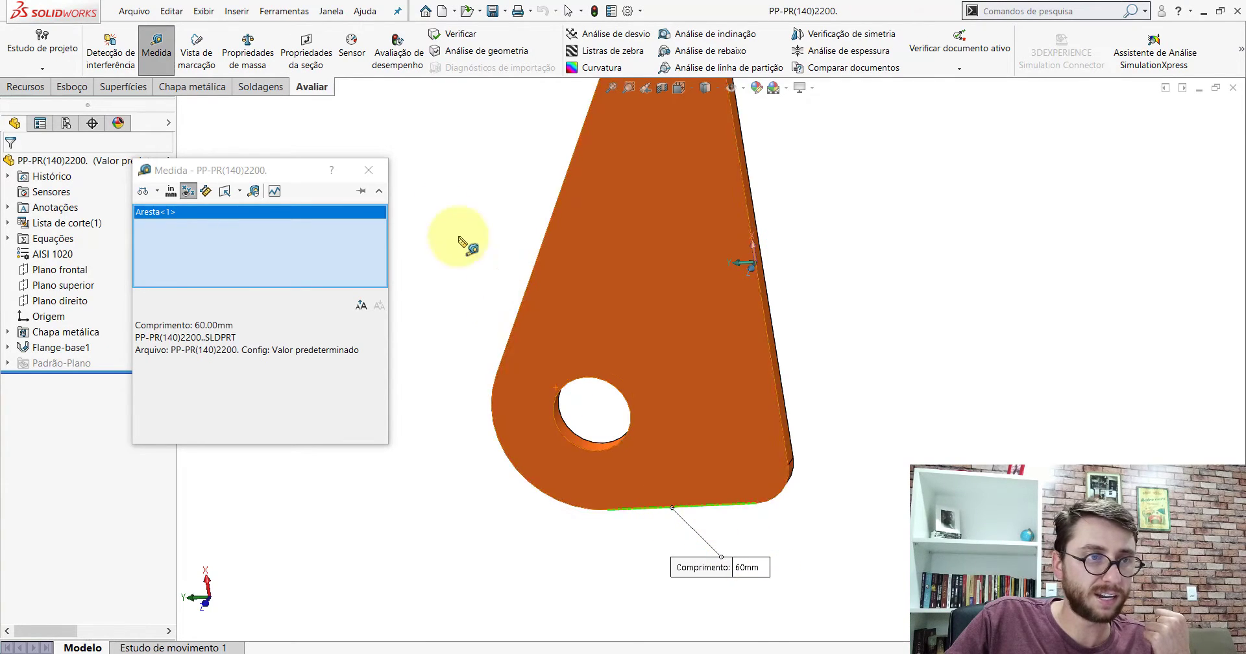
click(383, 168)
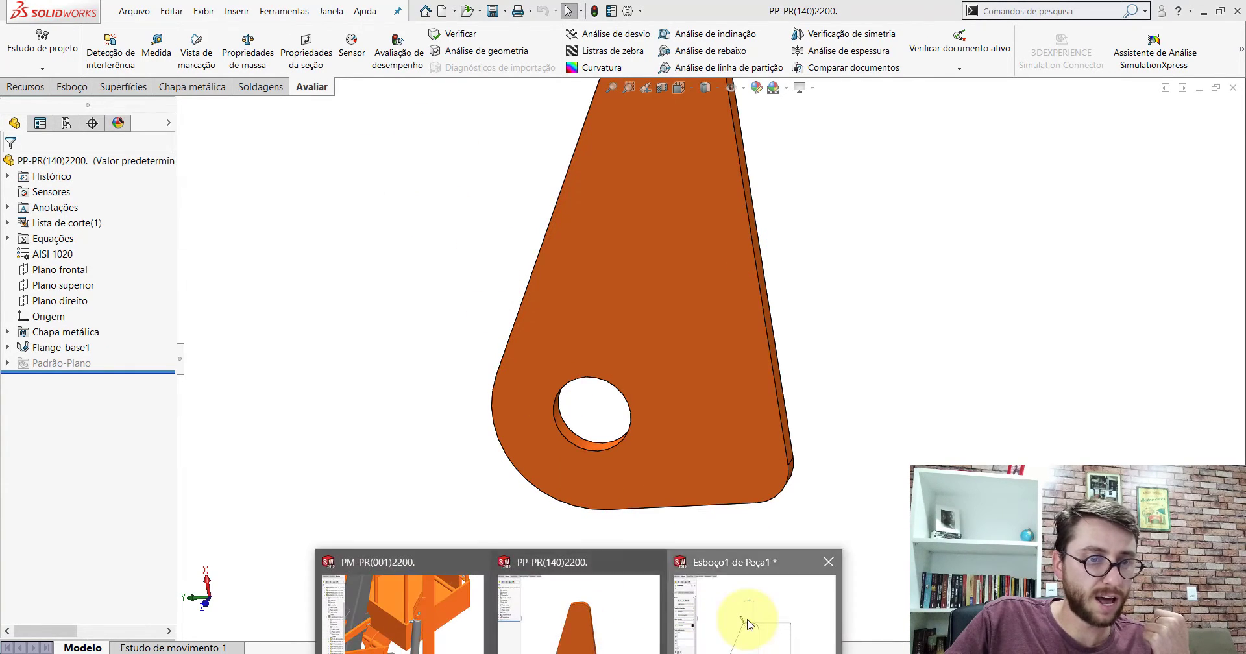
click(737, 615)
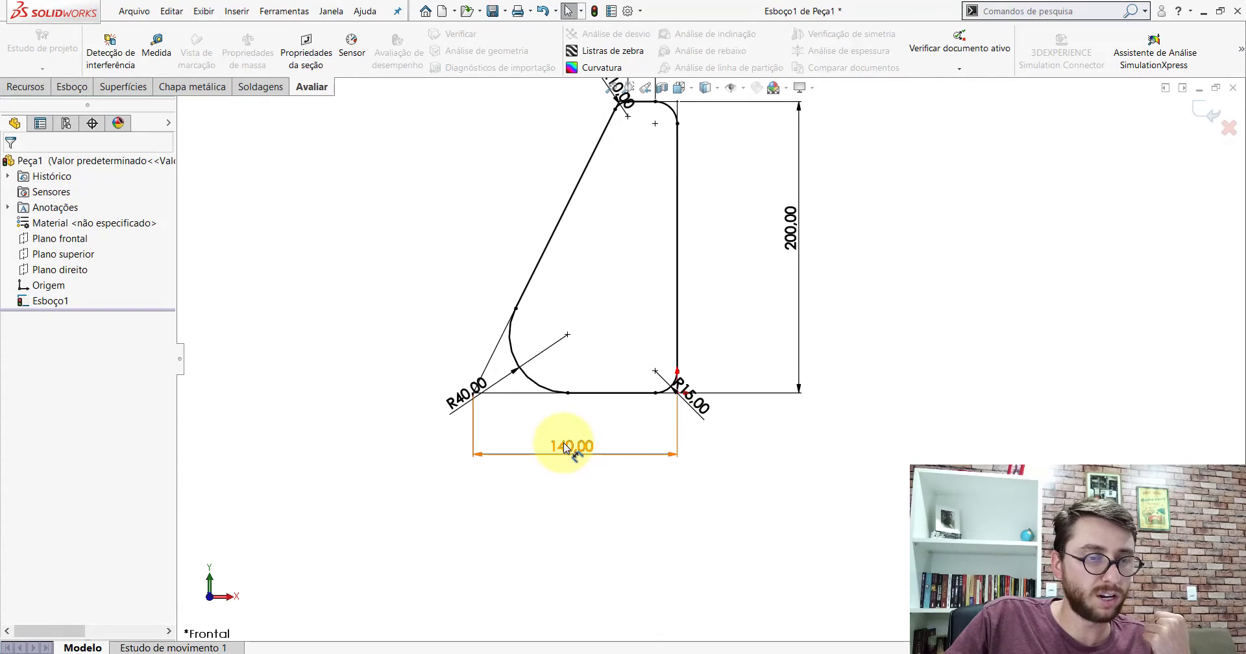
Delete the 140.00 width dimension and dimension the bottom straight line at 60 mm.
right_click(563, 443)
click(611, 527)
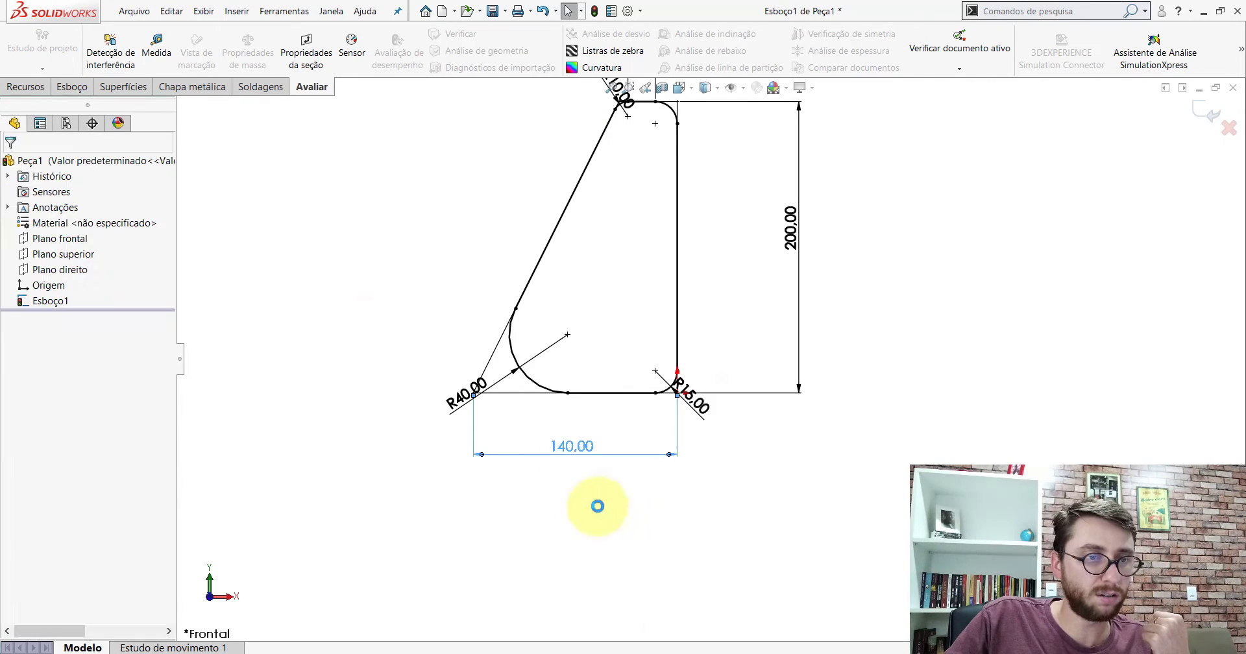
click(72, 86)
click(96, 68)
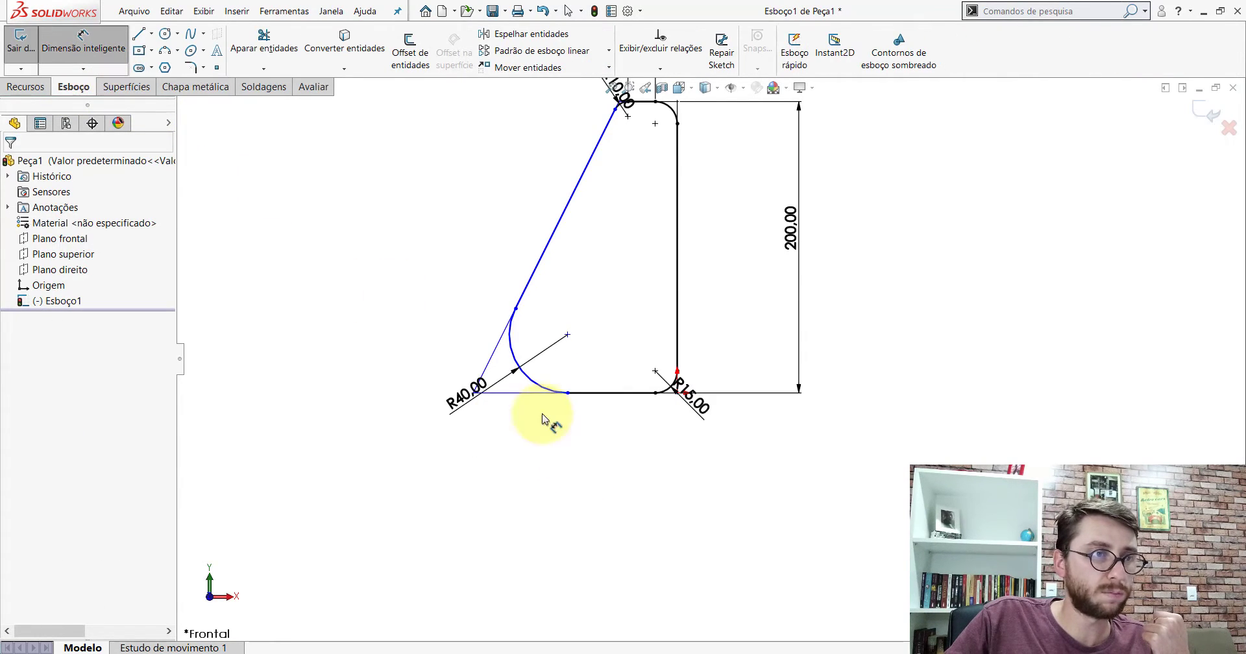
click(608, 397)
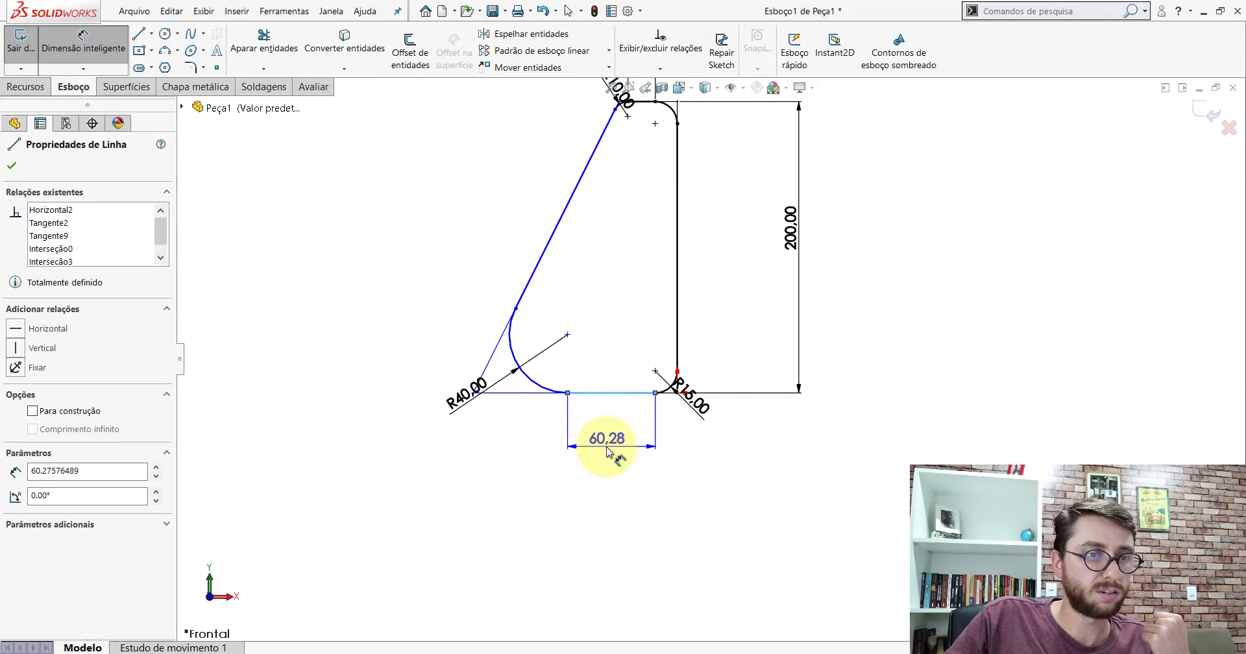
click(610, 416)
text(60)
key(Return)
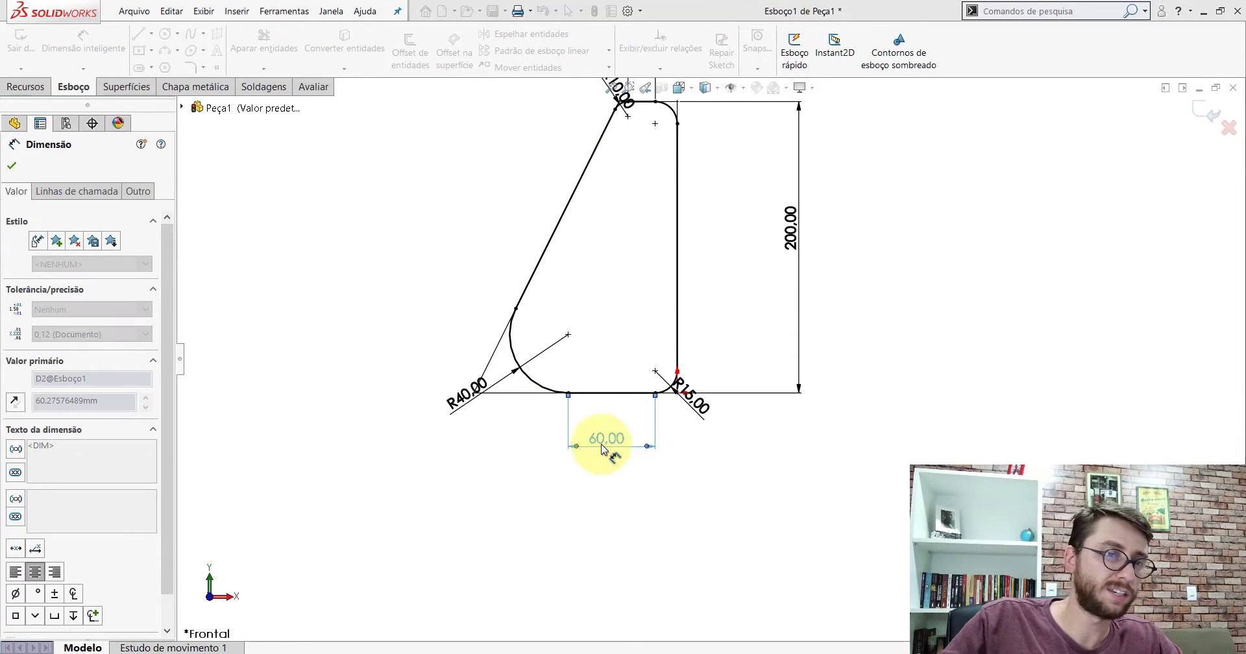
scroll(755, 368, up, 2)
scroll(709, 350, down, 2)
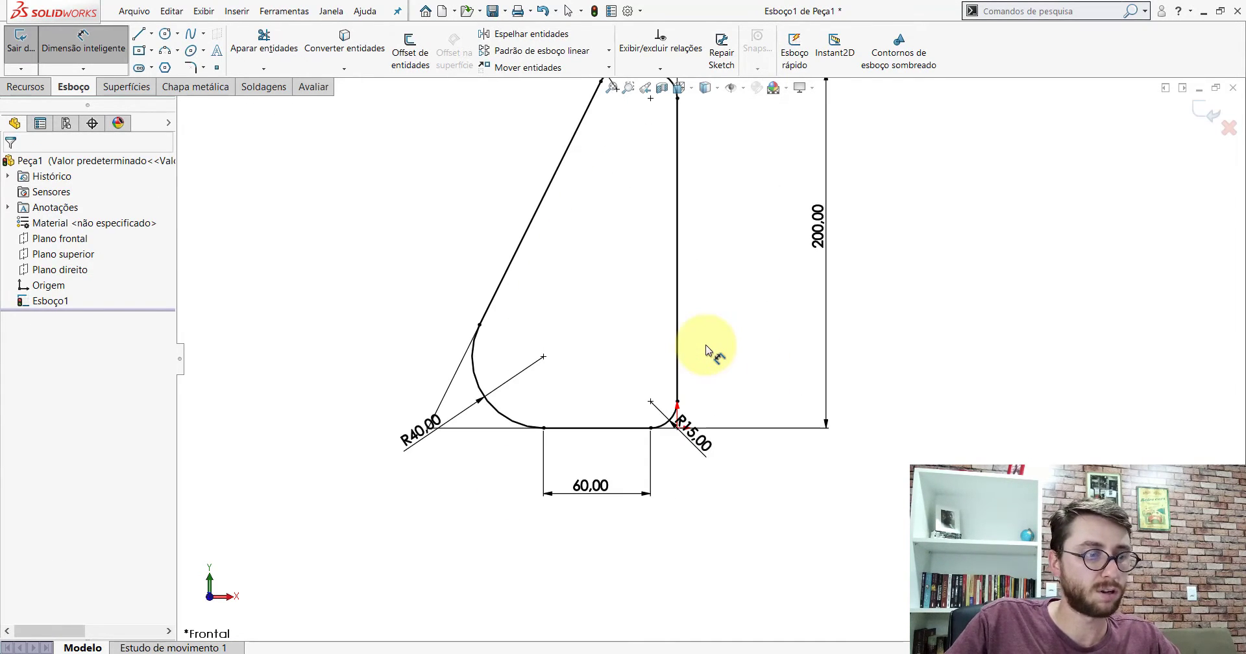
scroll(704, 354, up, 2)
key(Escape)
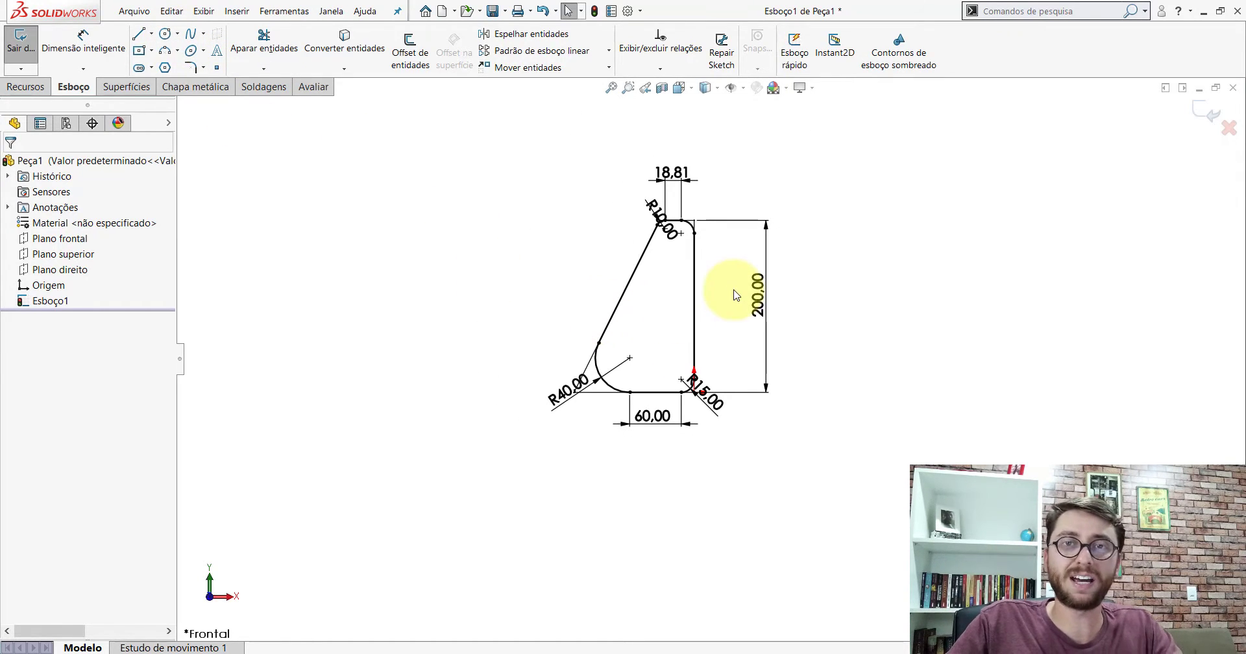
scroll(727, 310, up, 1)
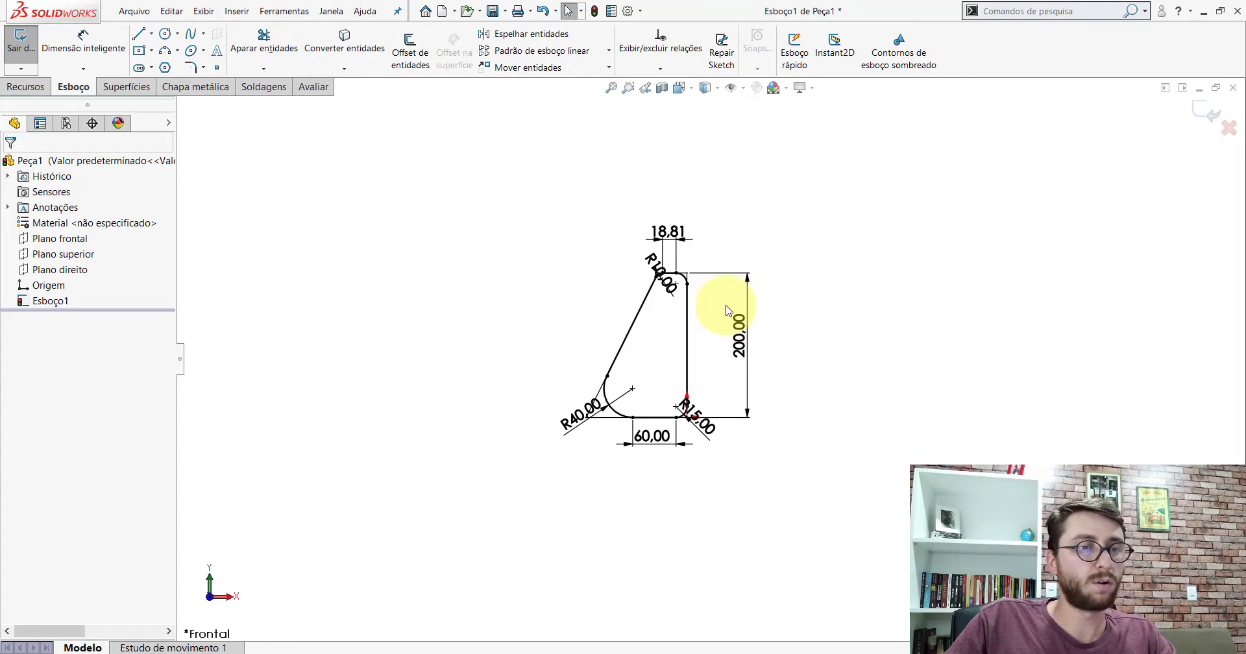
scroll(727, 310, down, 2)
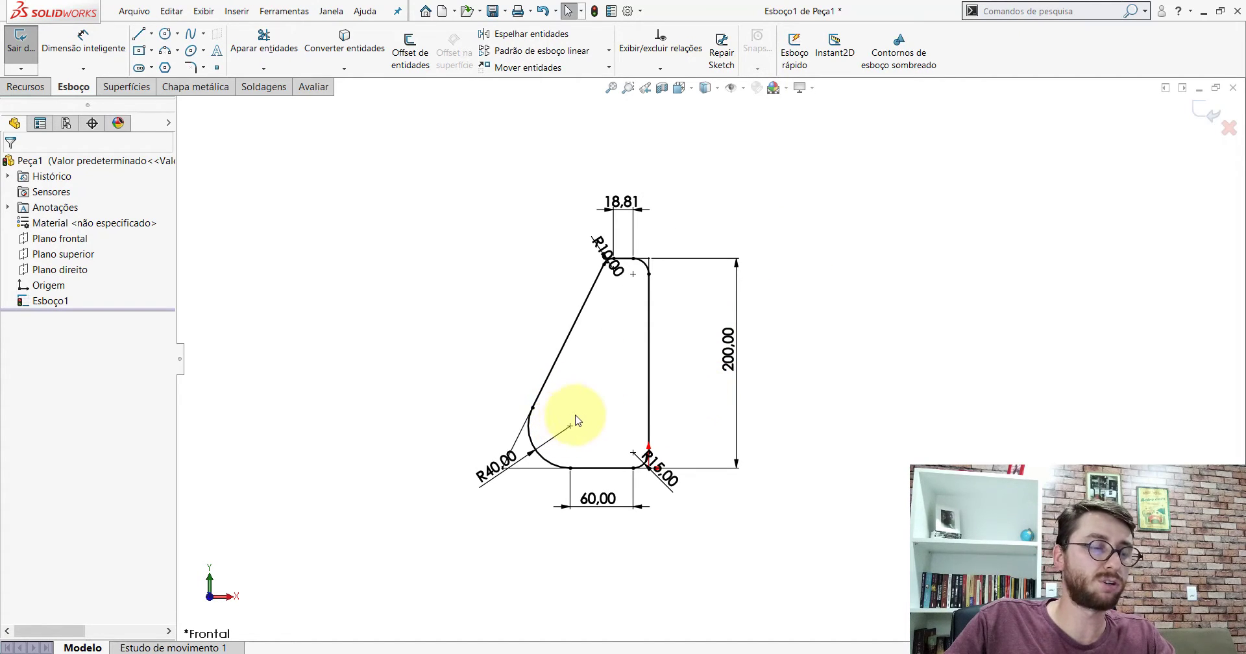
Sketch a circle near the R40 corner, then switch to the PP-PR(140)2200 part and orbit it.
click(167, 34)
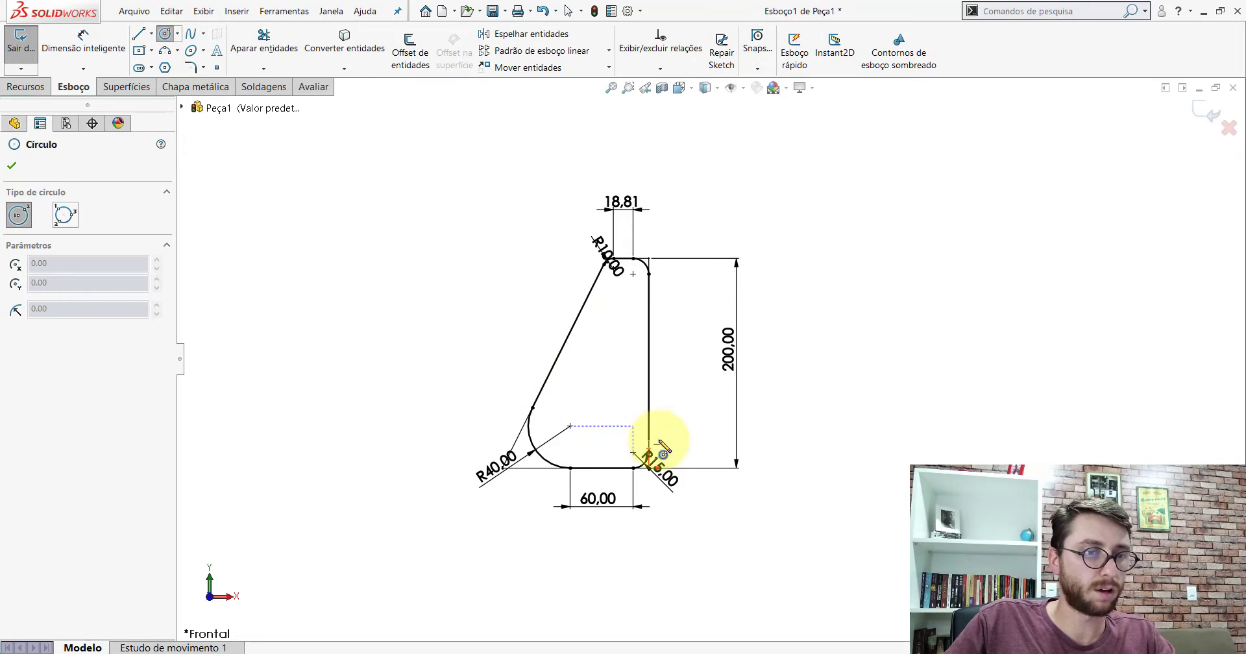
scroll(649, 455, down, 3)
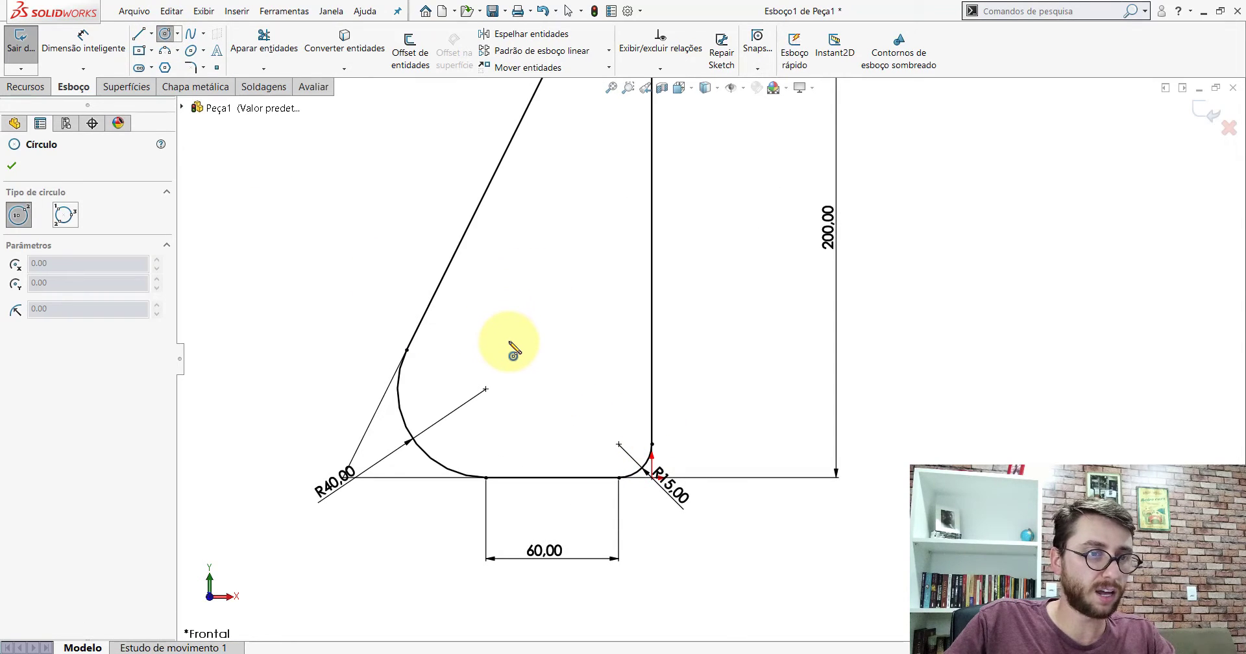
drag(508, 342, 531, 318)
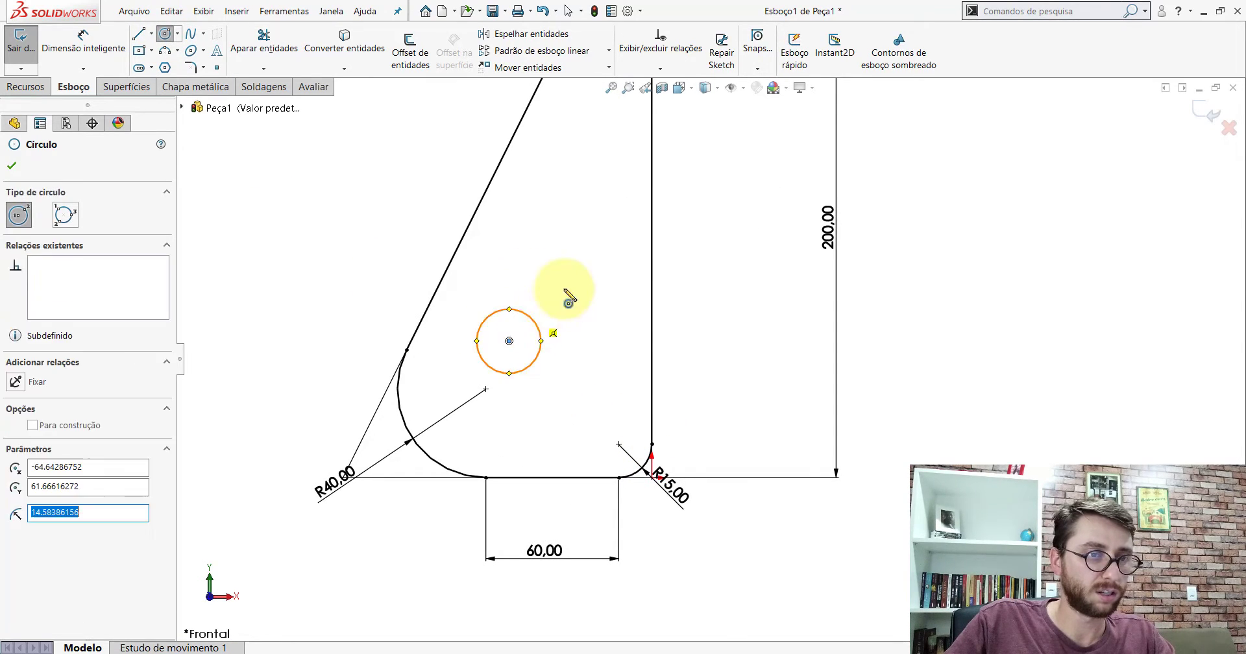
key(Escape)
click(402, 604)
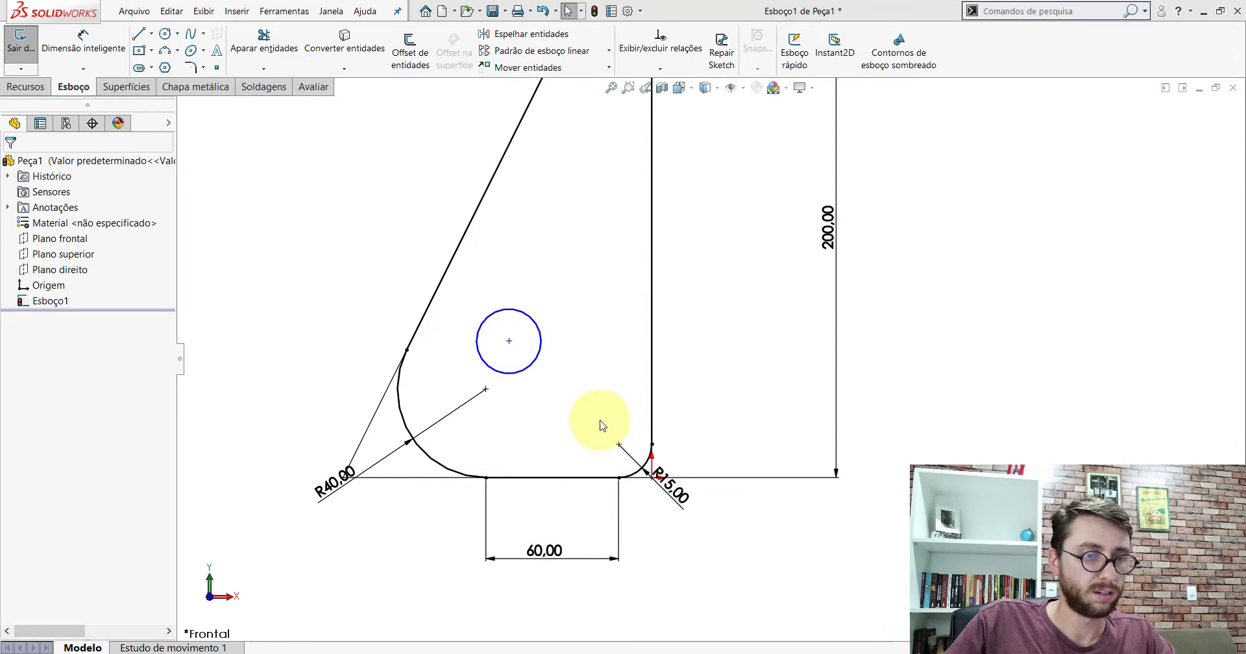
mouse_move(601, 329)
middle_down()
mouse_move(672, 515)
mouse_move(681, 381)
middle_up()
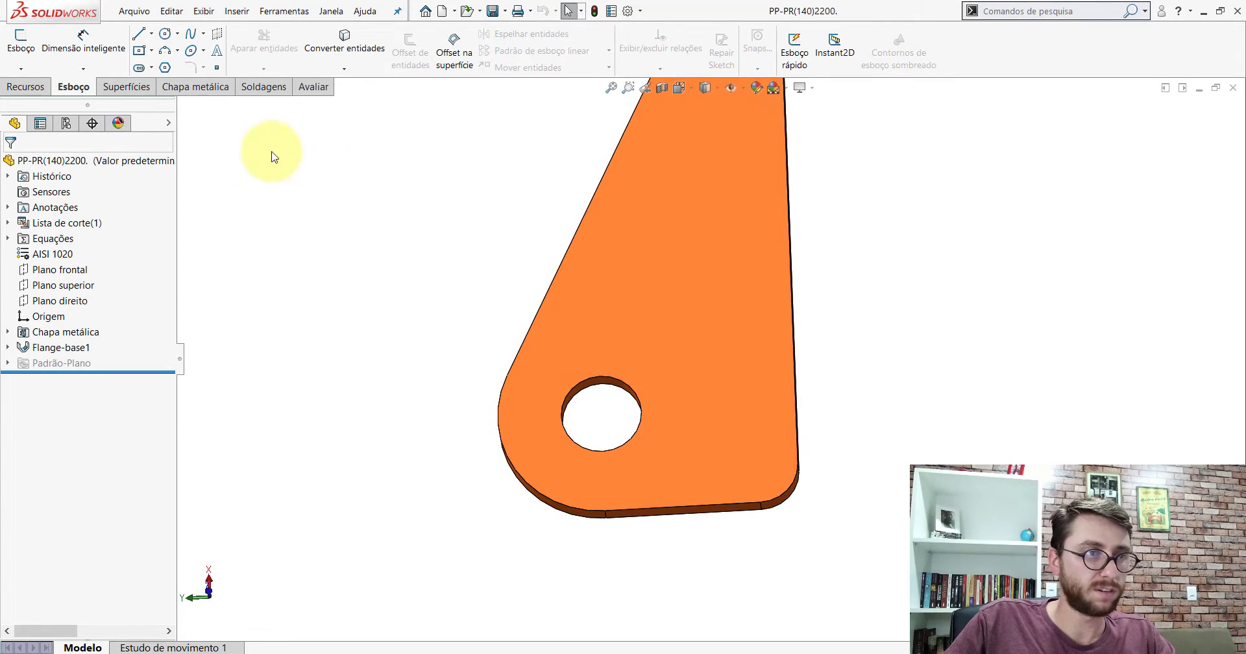
click(116, 46)
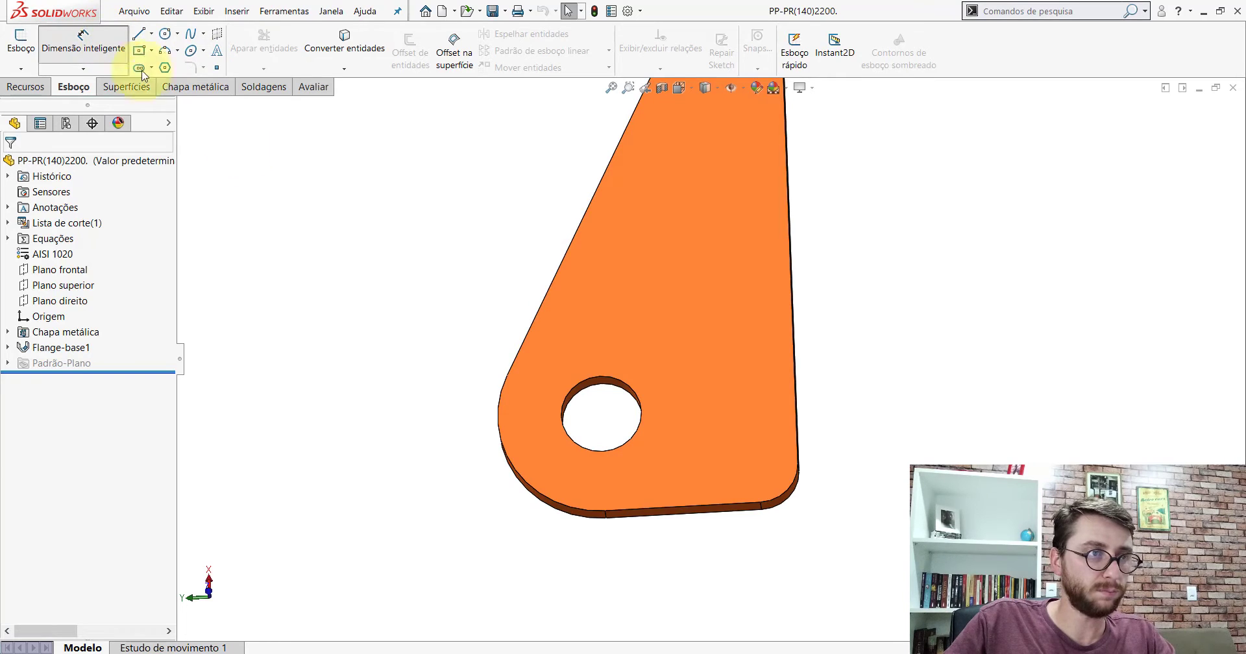
click(313, 86)
click(157, 46)
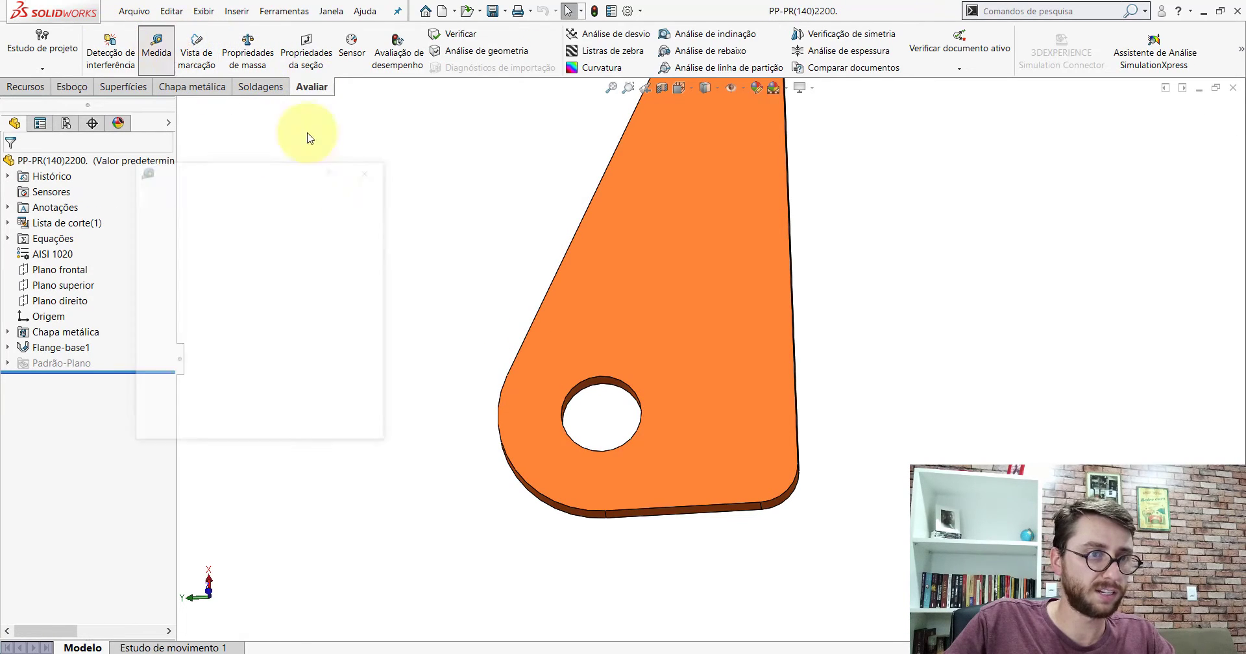
click(621, 390)
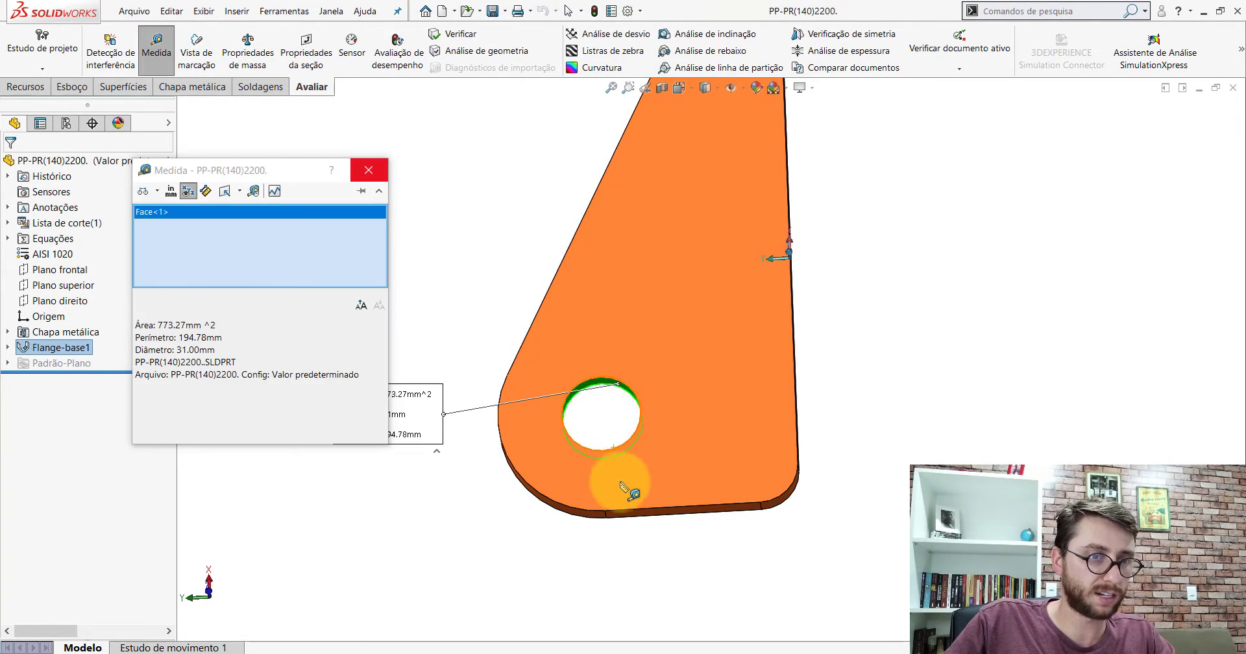
click(629, 516)
mouse_move(676, 467)
middle_down()
mouse_move(717, 536)
mouse_move(574, 571)
middle_up()
click(574, 571)
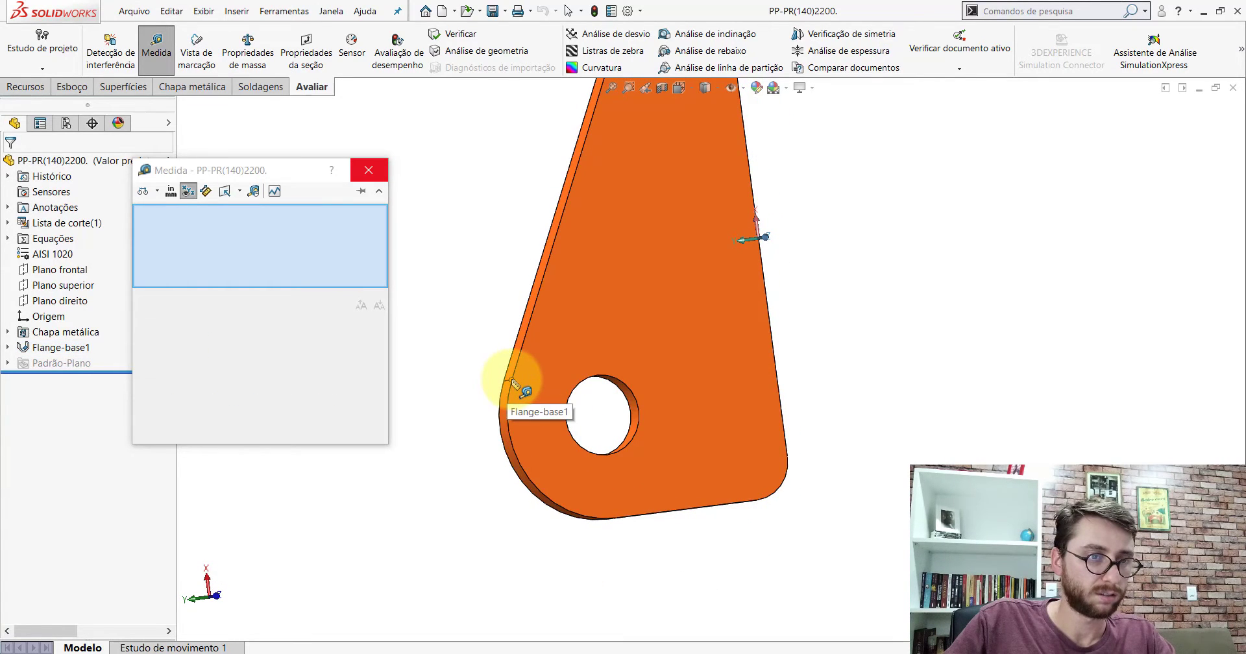
click(506, 436)
click(628, 403)
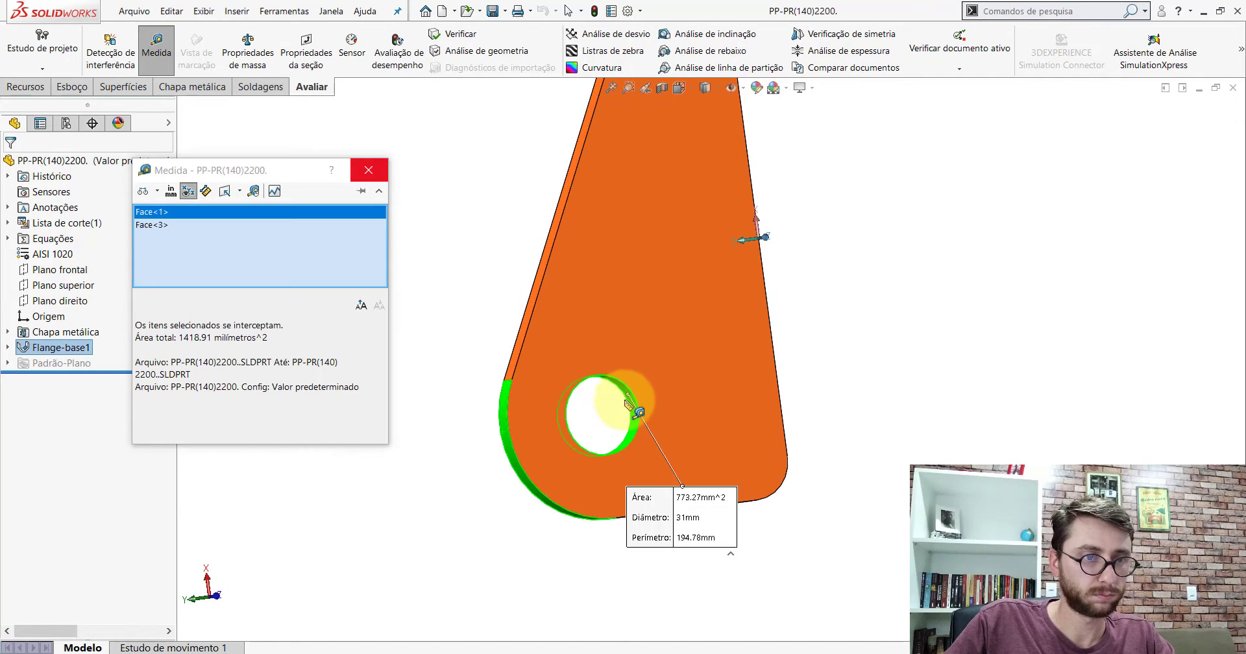
middle_drag(627, 402, 569, 421)
click(489, 539)
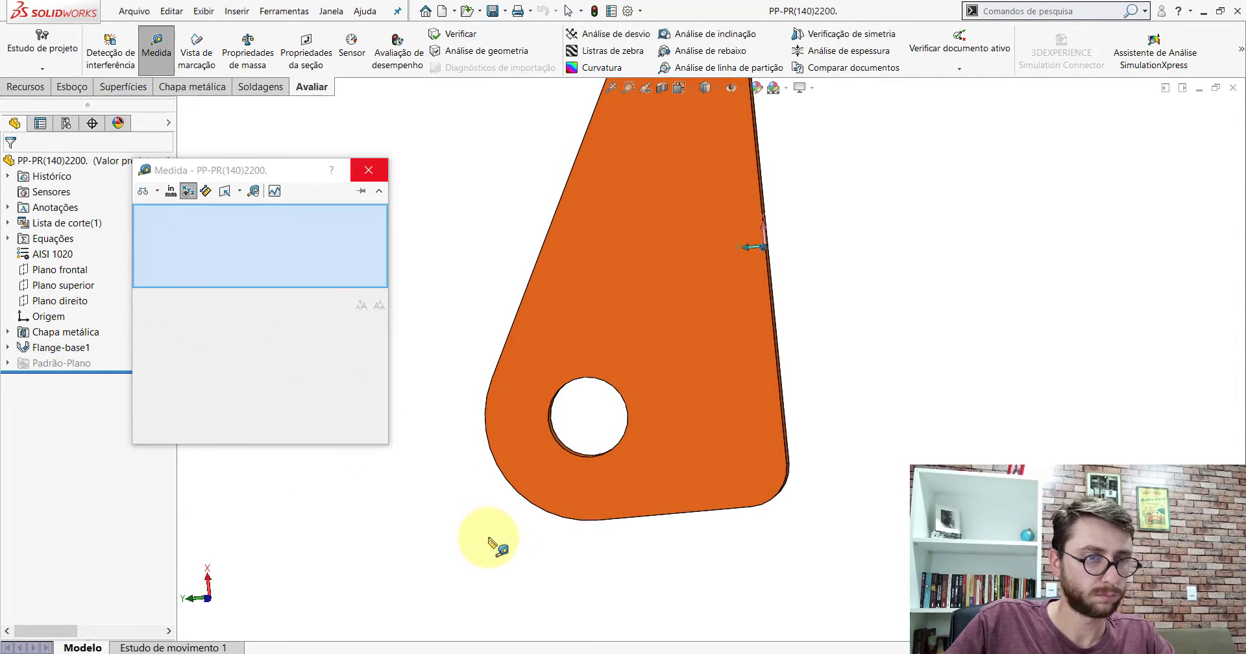
click(368, 170)
click(156, 49)
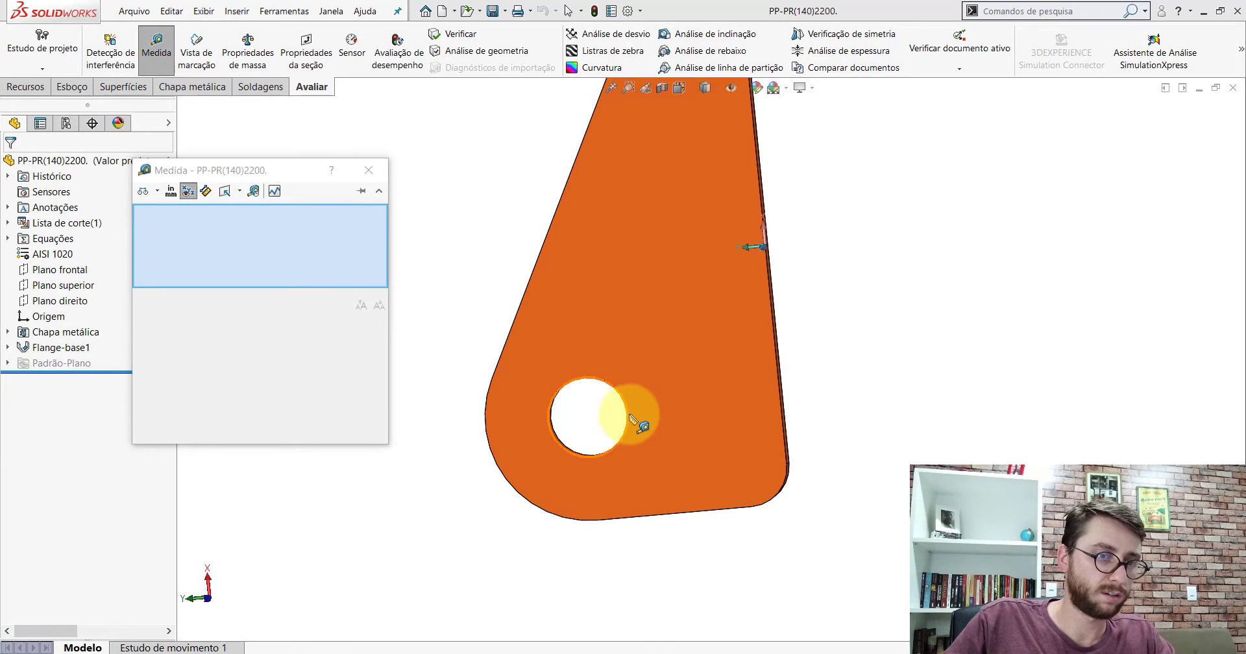
click(627, 417)
middle_drag(704, 390, 790, 350)
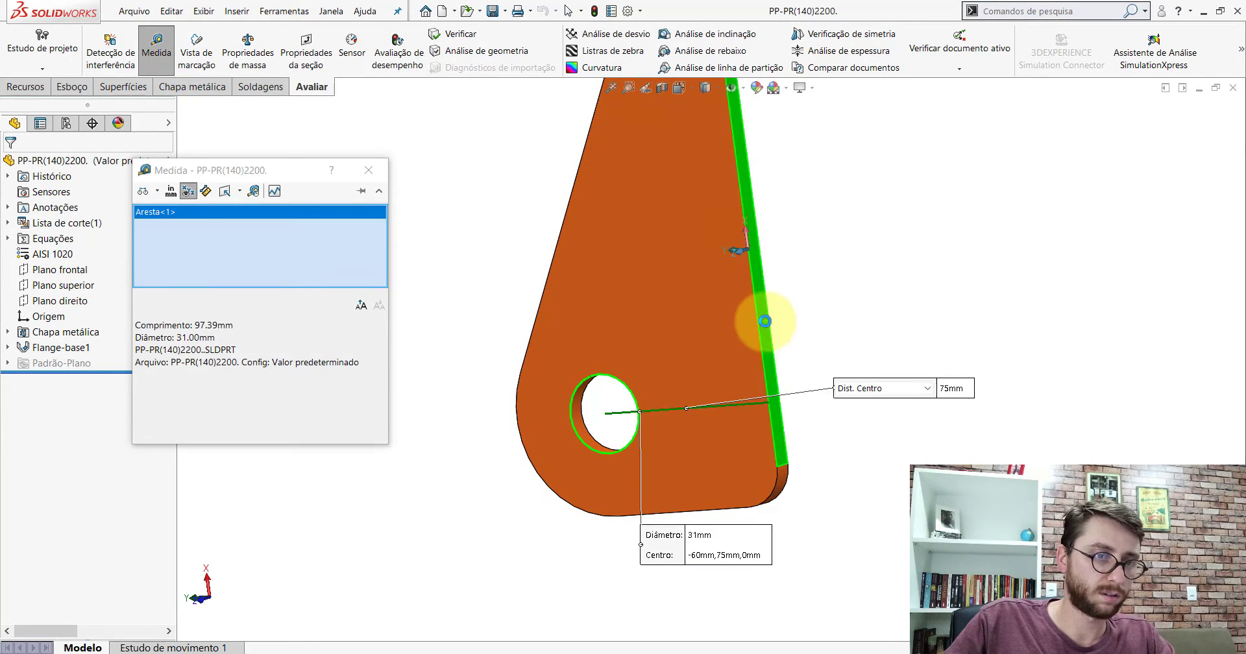
click(765, 321)
key(Escape)
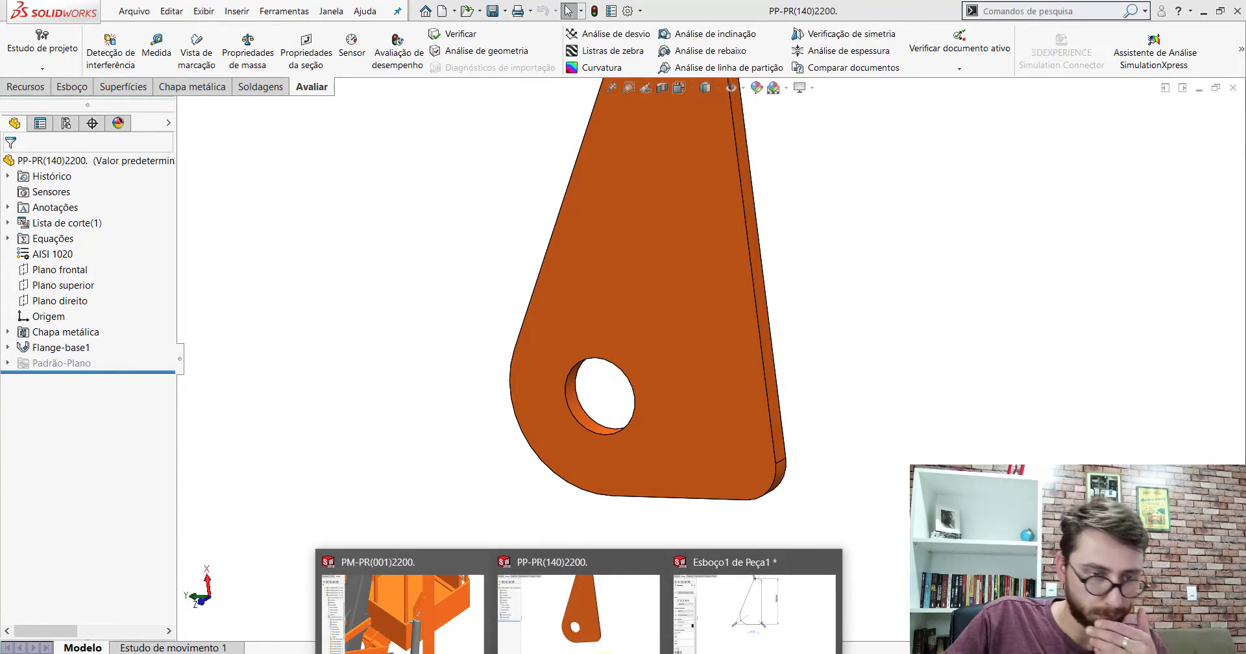
In Esboço1, snap the circle's centre onto the R40 arc centre and check its coordinates.
click(753, 610)
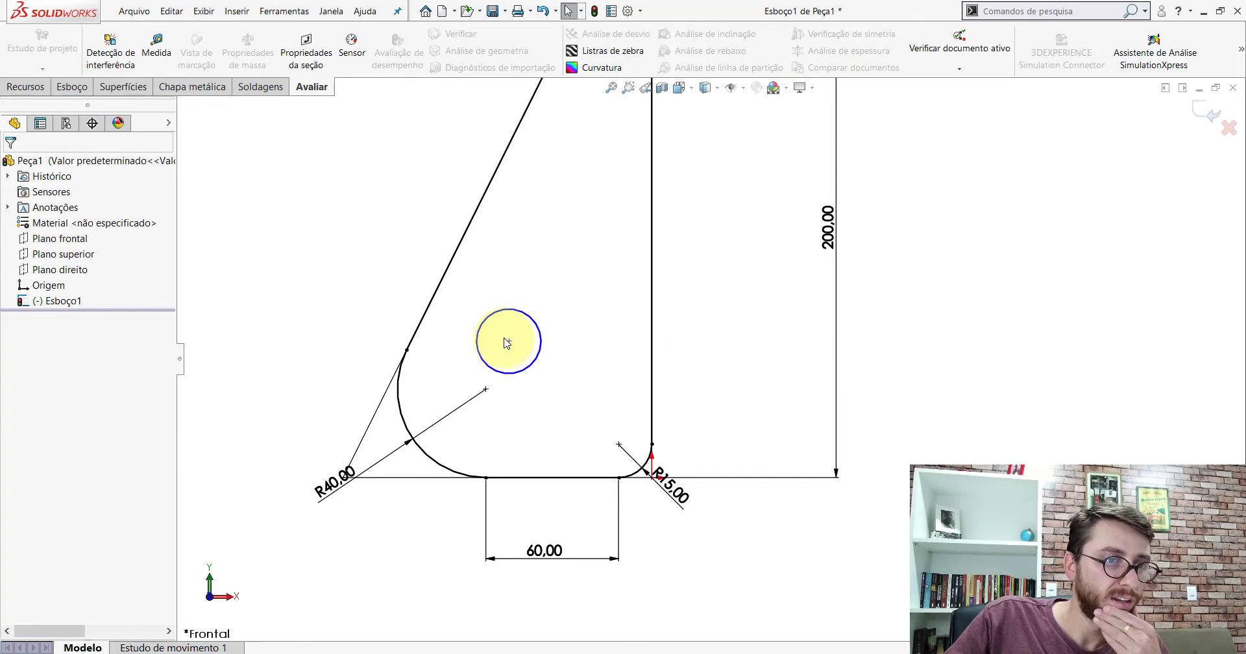
scroll(506, 412, down, 2)
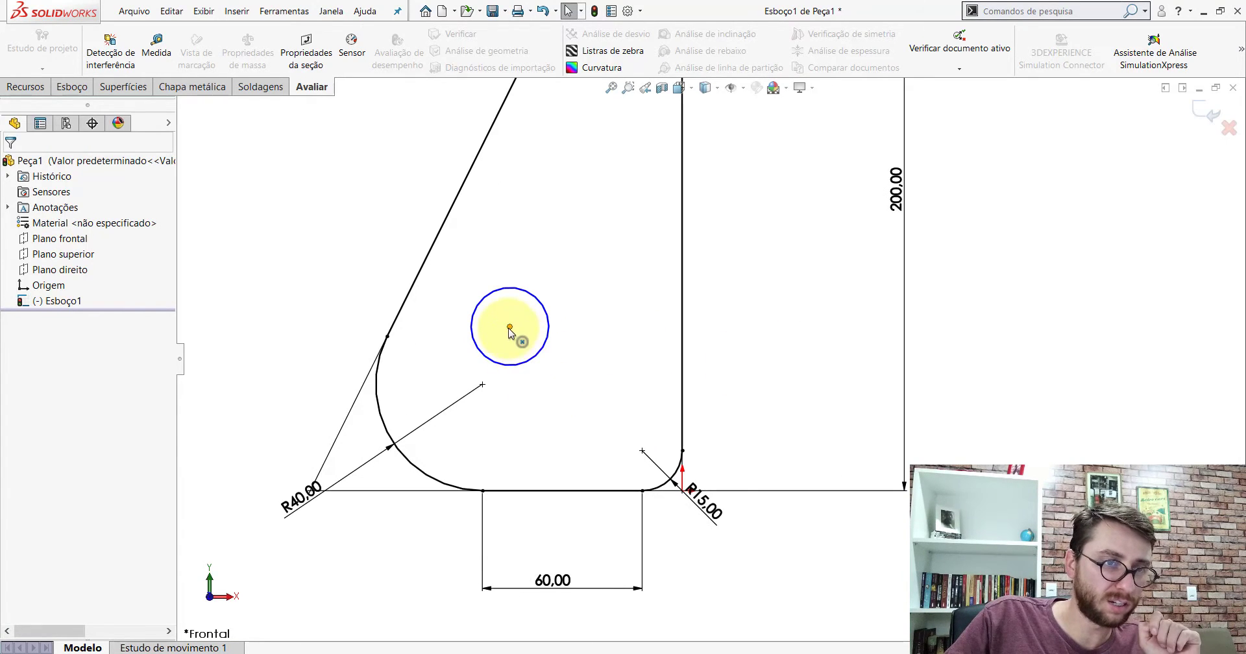
drag(509, 328, 507, 362)
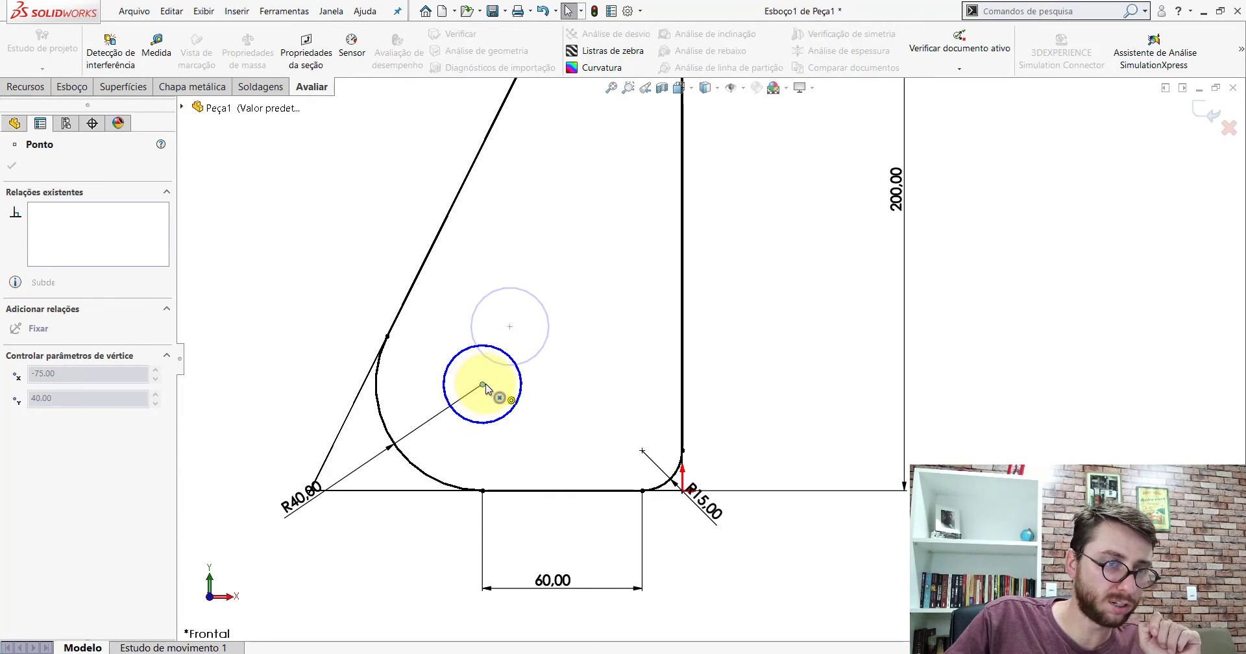
drag(483, 386, 534, 383)
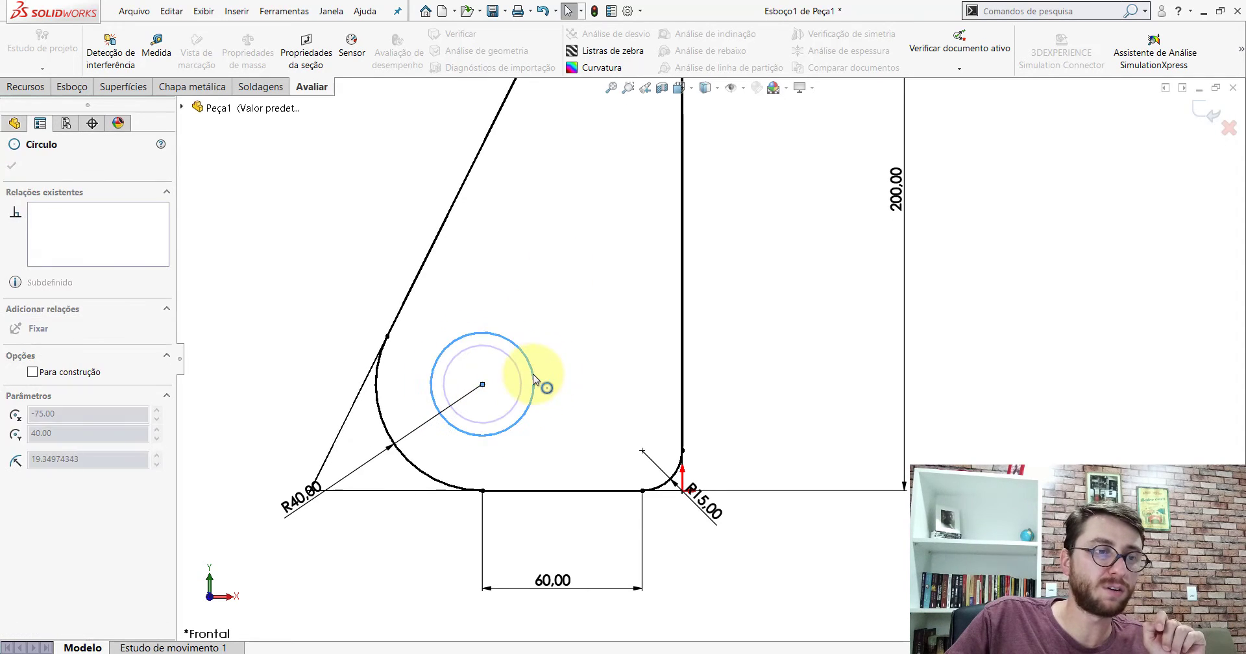
click(483, 385)
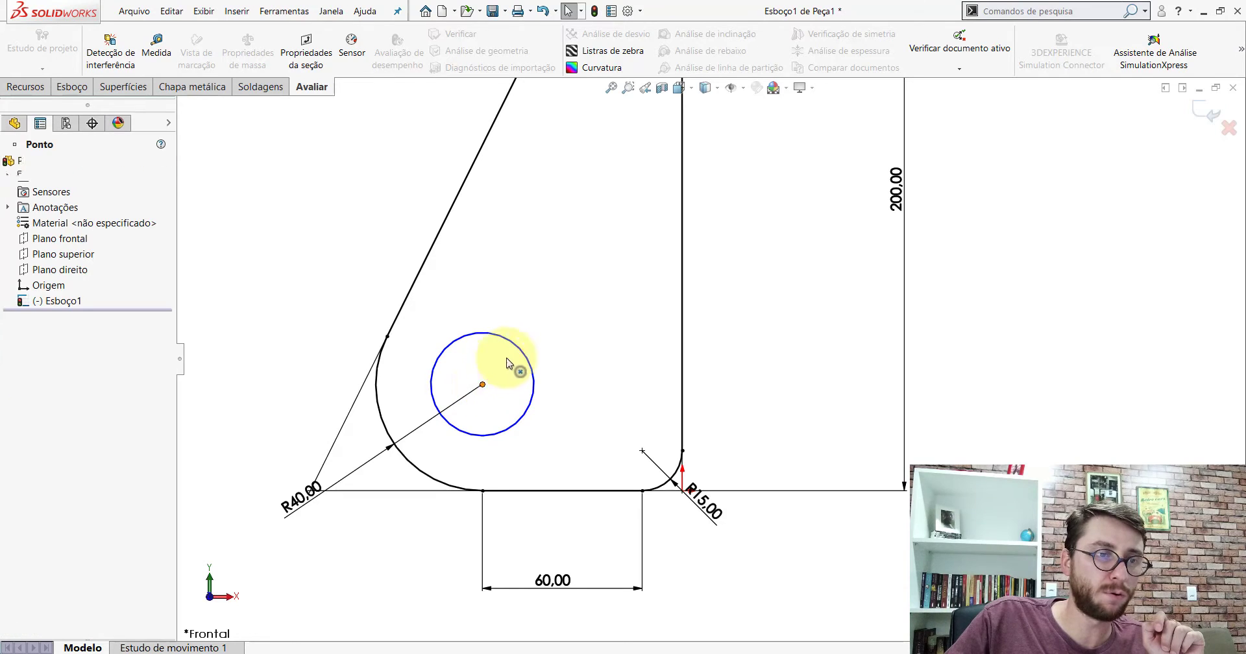
click(598, 277)
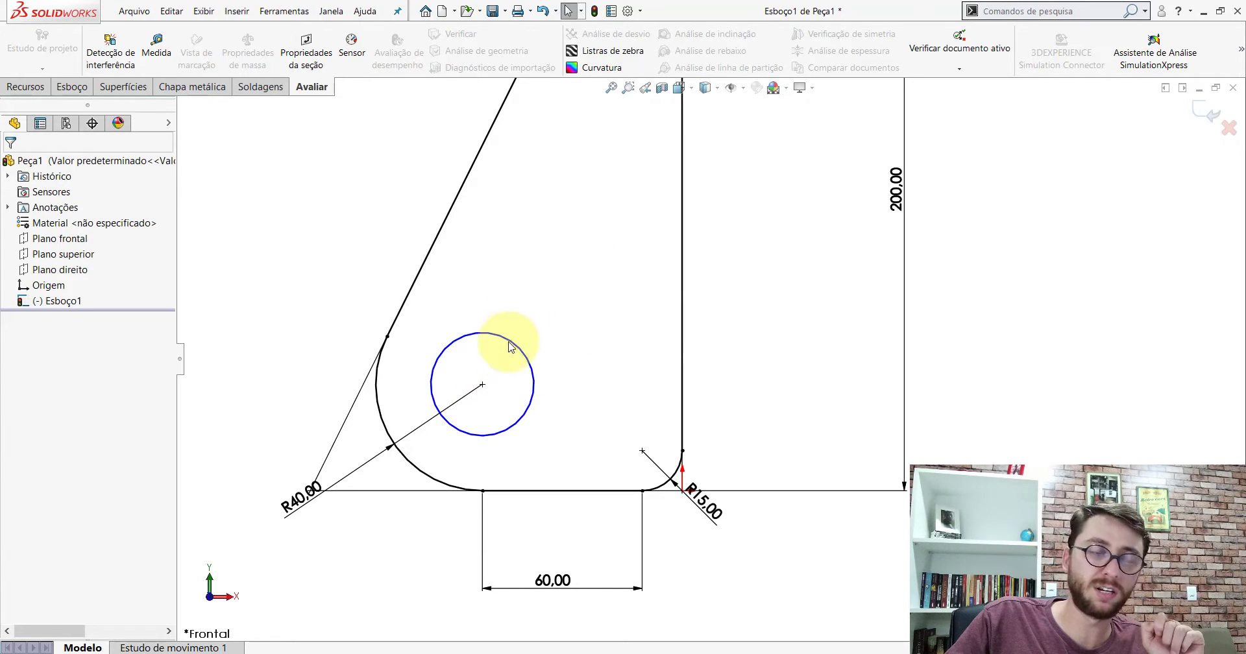
click(482, 385)
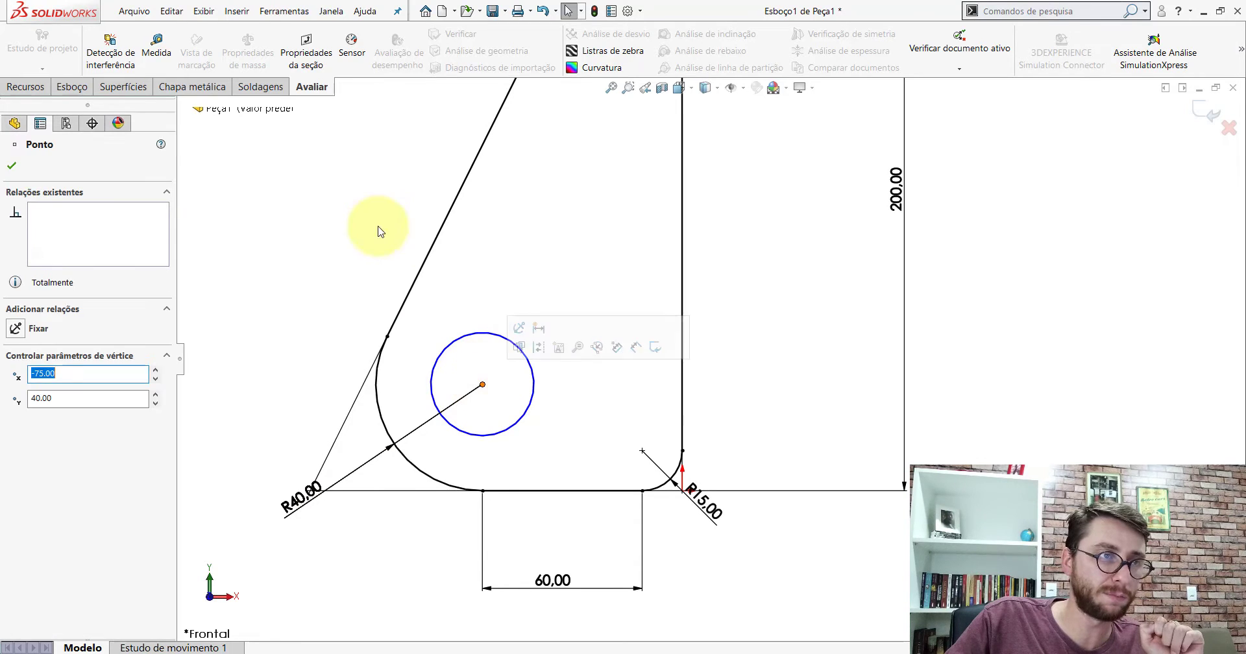
key(Escape)
Try dimensioning the circle to the bottom and right lines, cancelling both attempts.
click(72, 88)
click(83, 42)
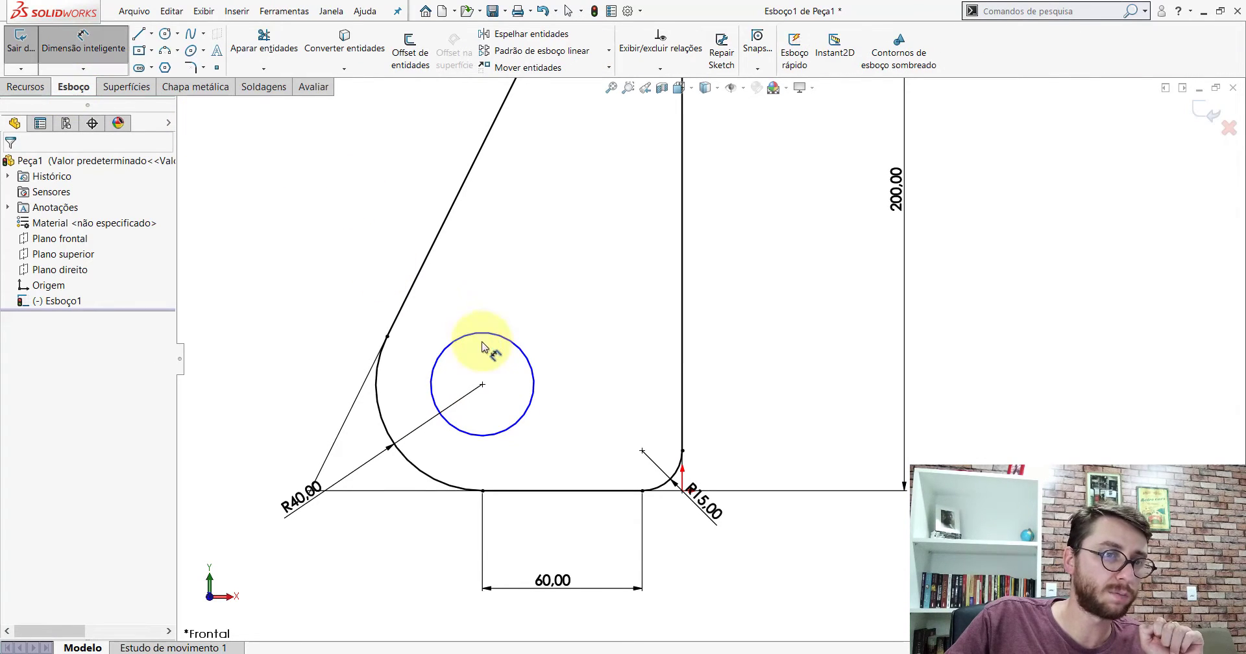
click(533, 384)
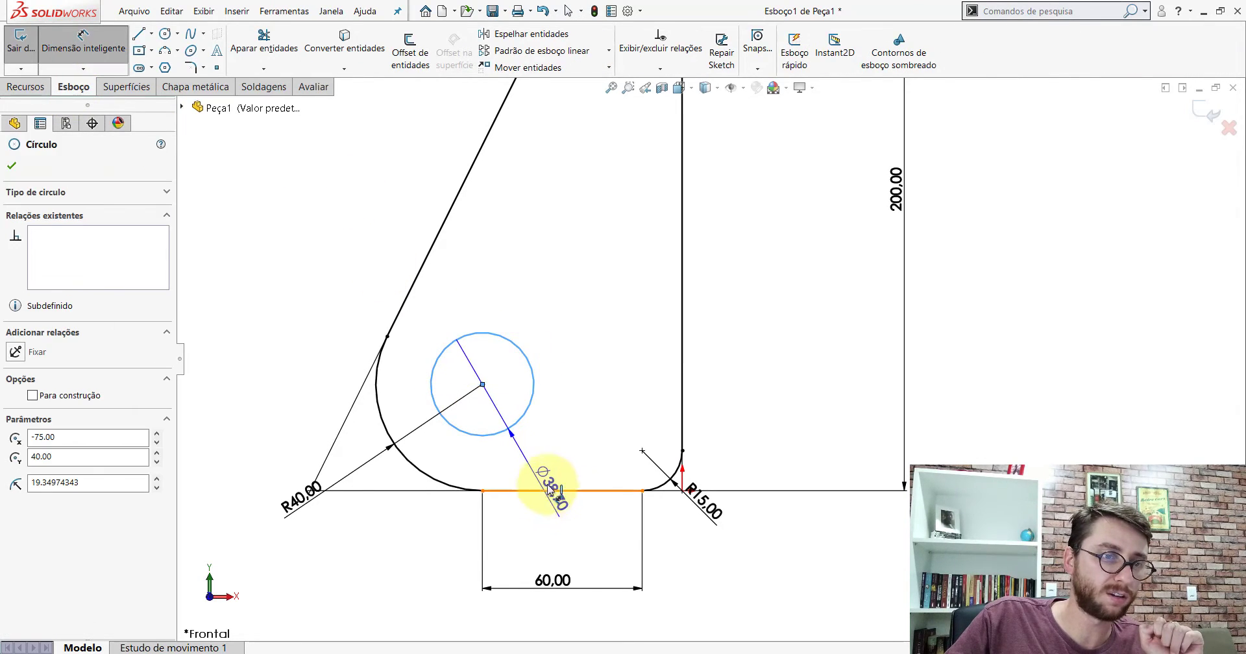
click(548, 491)
key(Escape)
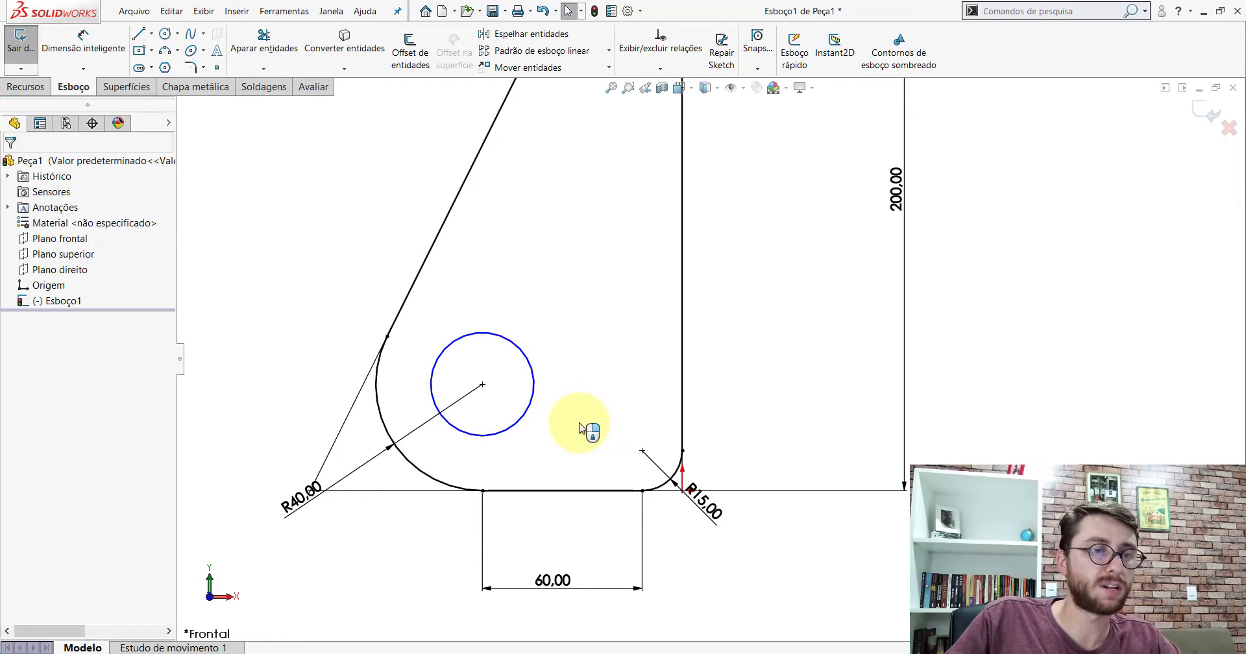
click(527, 360)
click(681, 368)
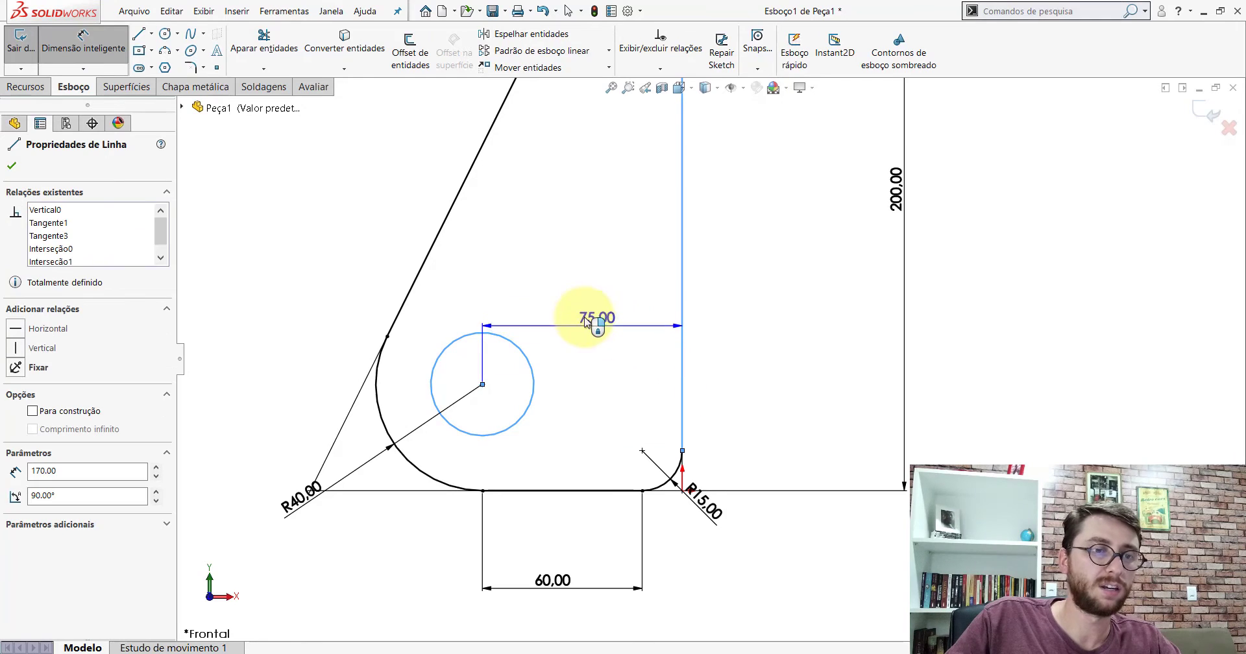
key(Escape)
key(Escape)
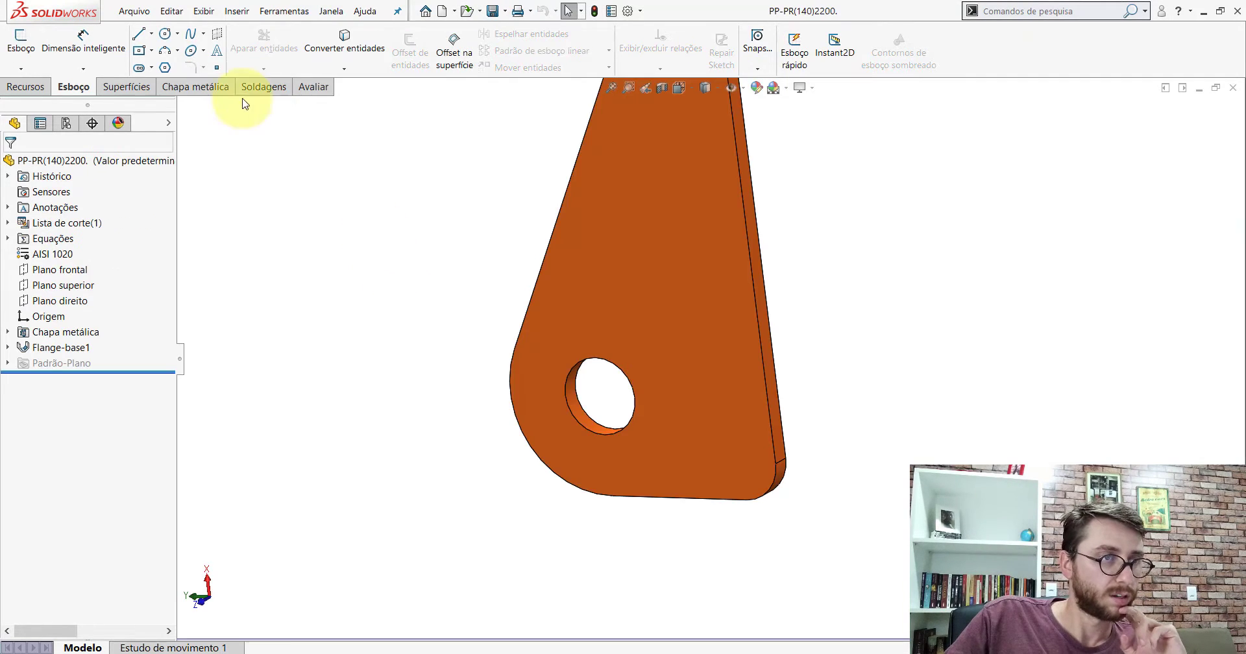
Measure the original part's hole face with the Medida tool.
click(311, 87)
click(156, 47)
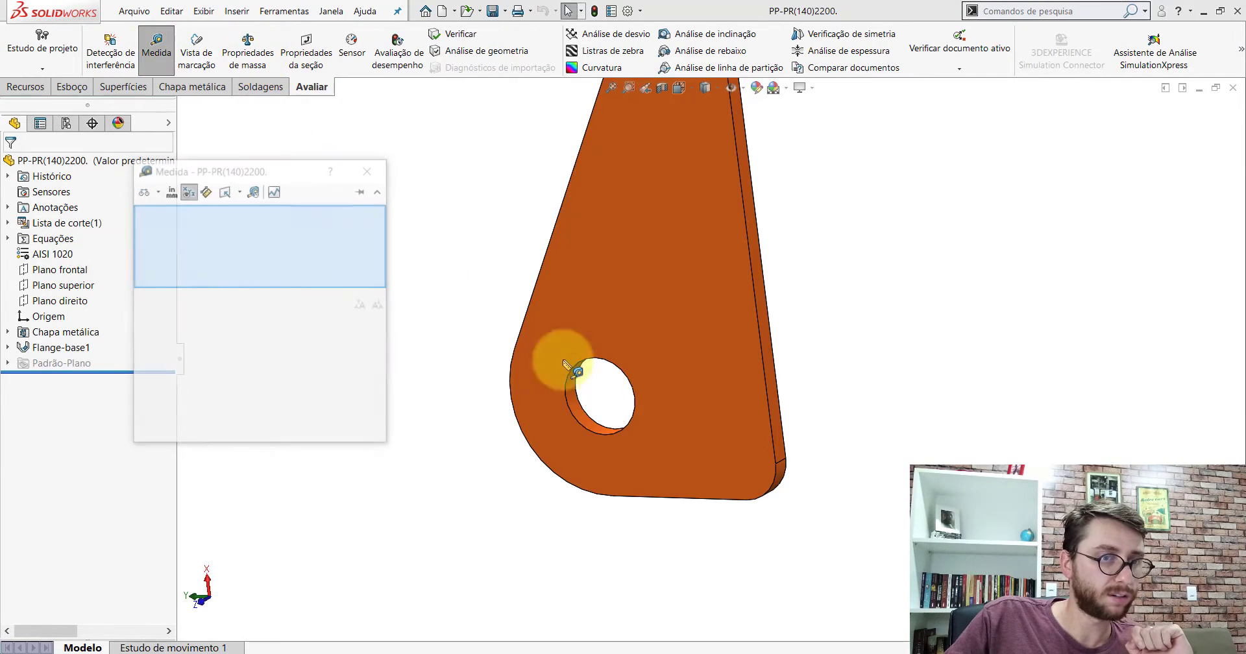
click(581, 413)
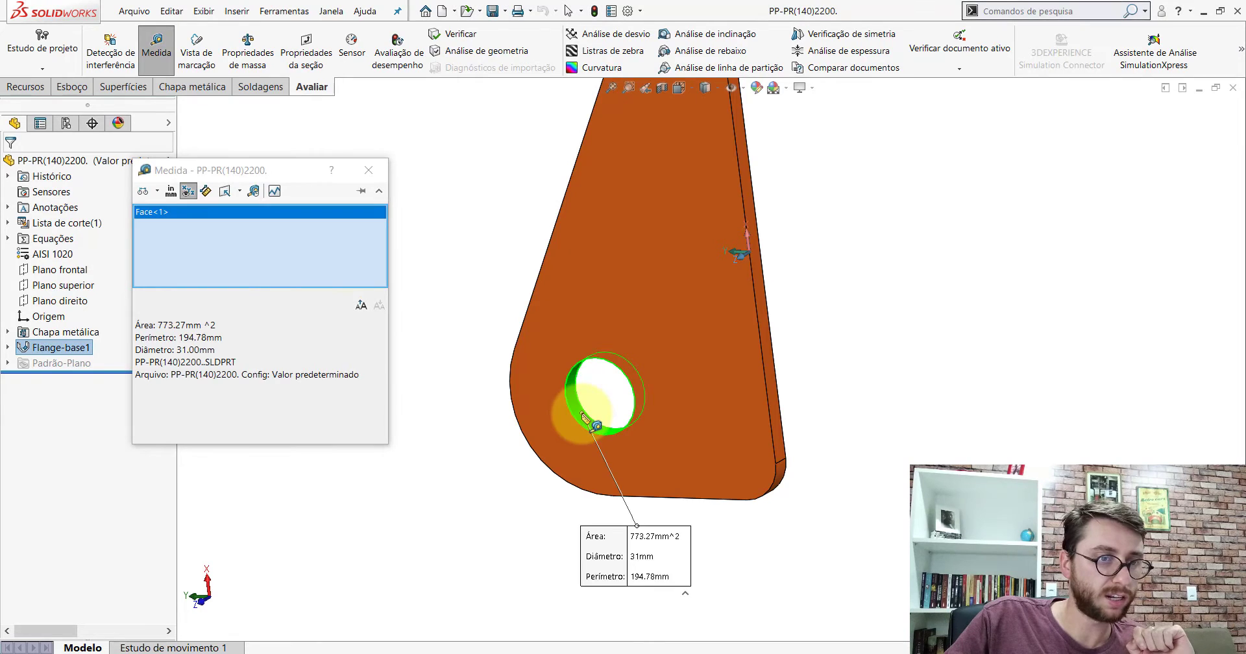
click(368, 170)
Give the sketch circle a 31 mm diameter dimension, then return to the PP-PR(140)2200 part.
click(707, 617)
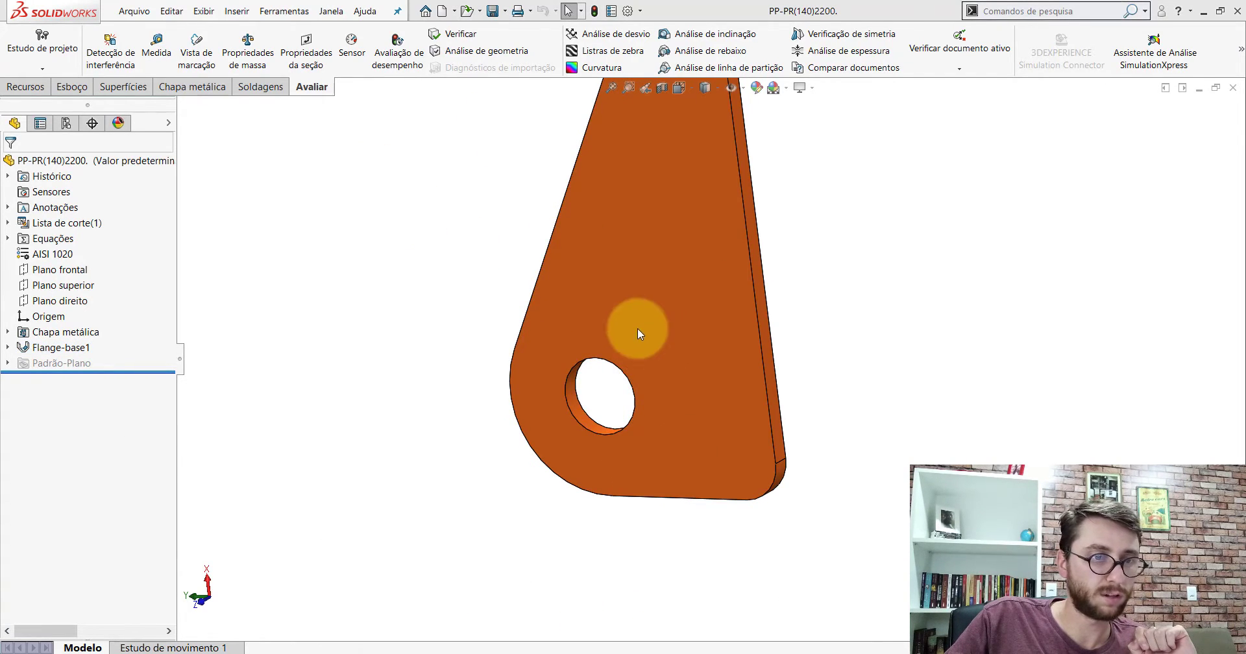
click(77, 90)
click(83, 39)
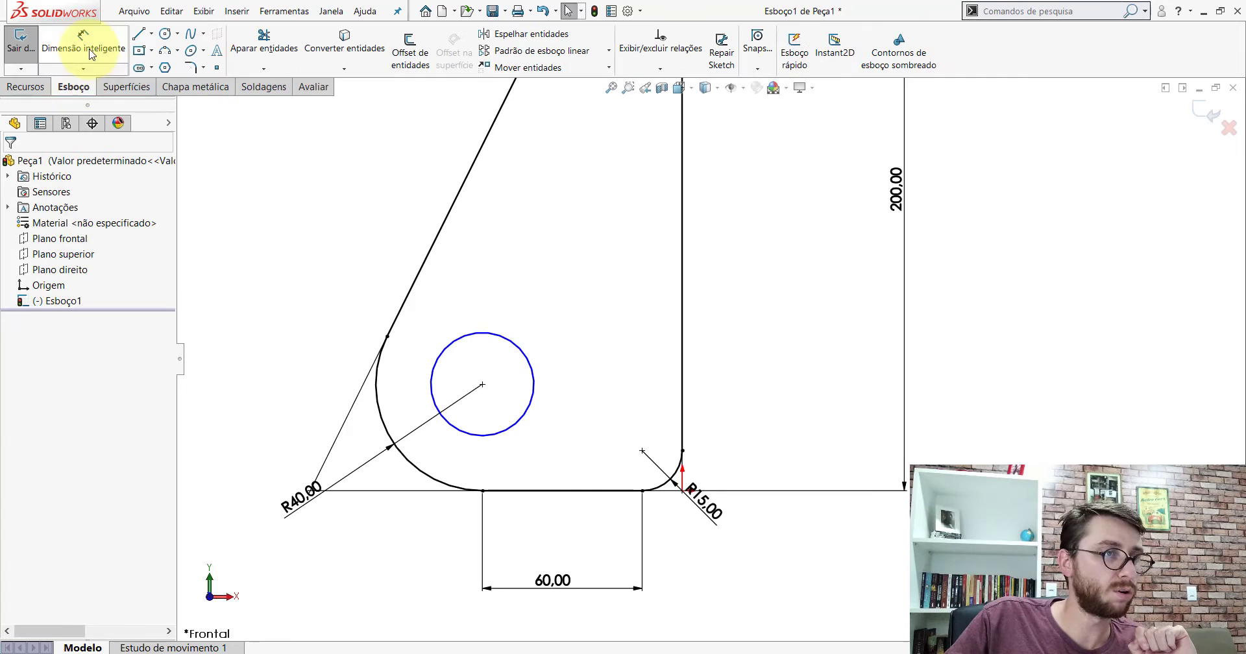
click(518, 352)
click(588, 371)
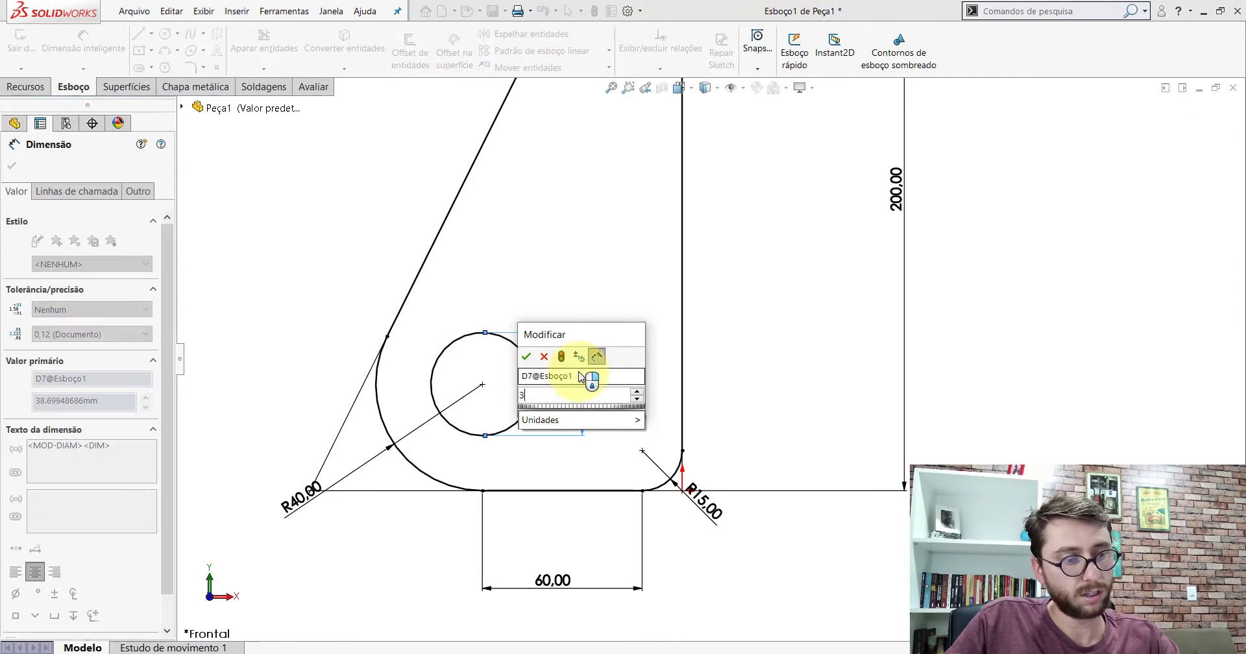
text(31)
key(Return)
key(f)
key(Escape)
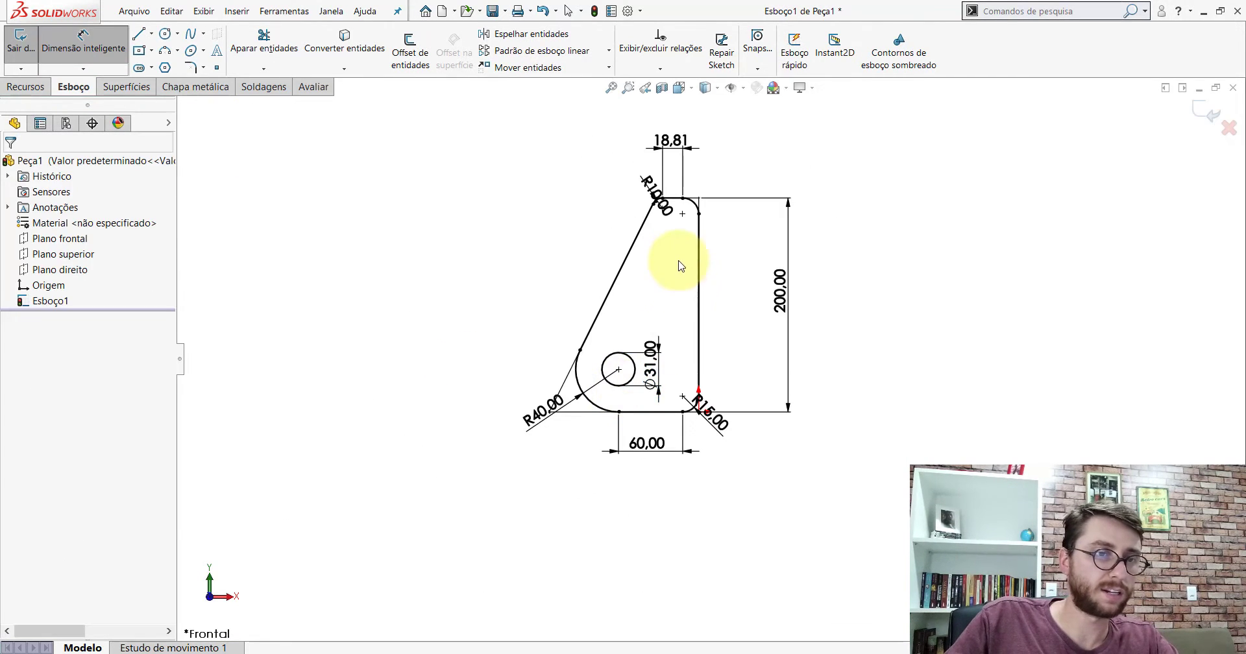
click(564, 597)
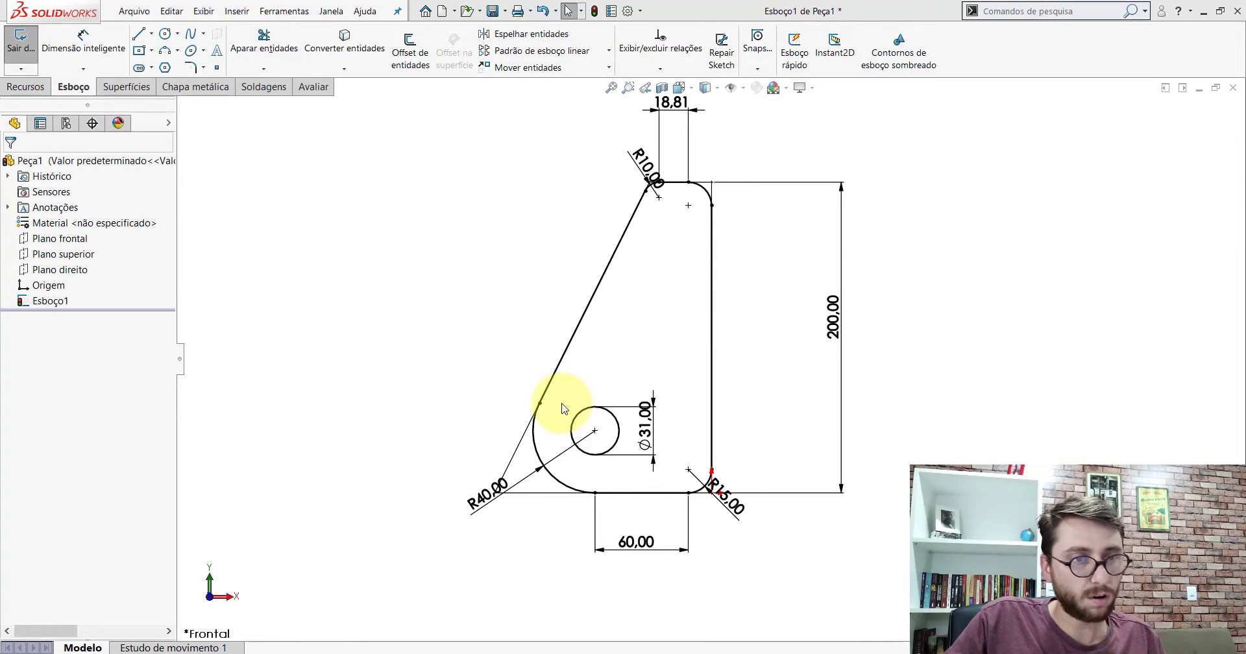
click(314, 87)
Measure the distance between the plate's two large faces, reading 7.94 mm.
click(156, 45)
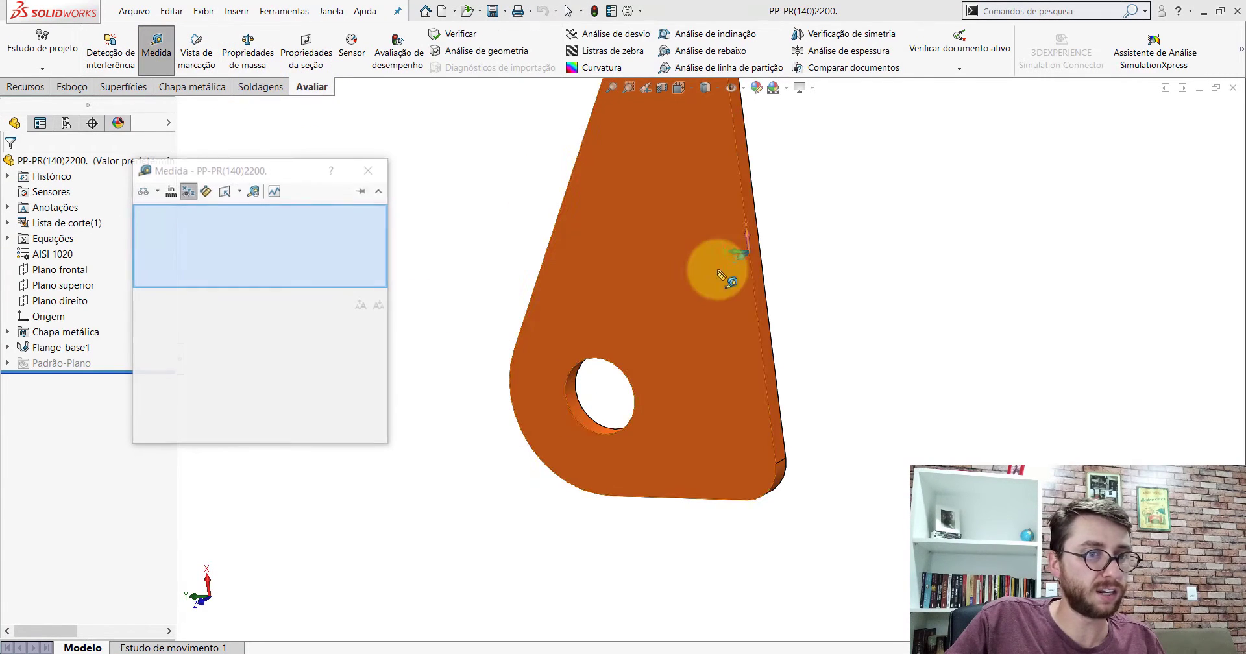
key(f)
click(719, 273)
middle_drag(719, 276, 593, 357)
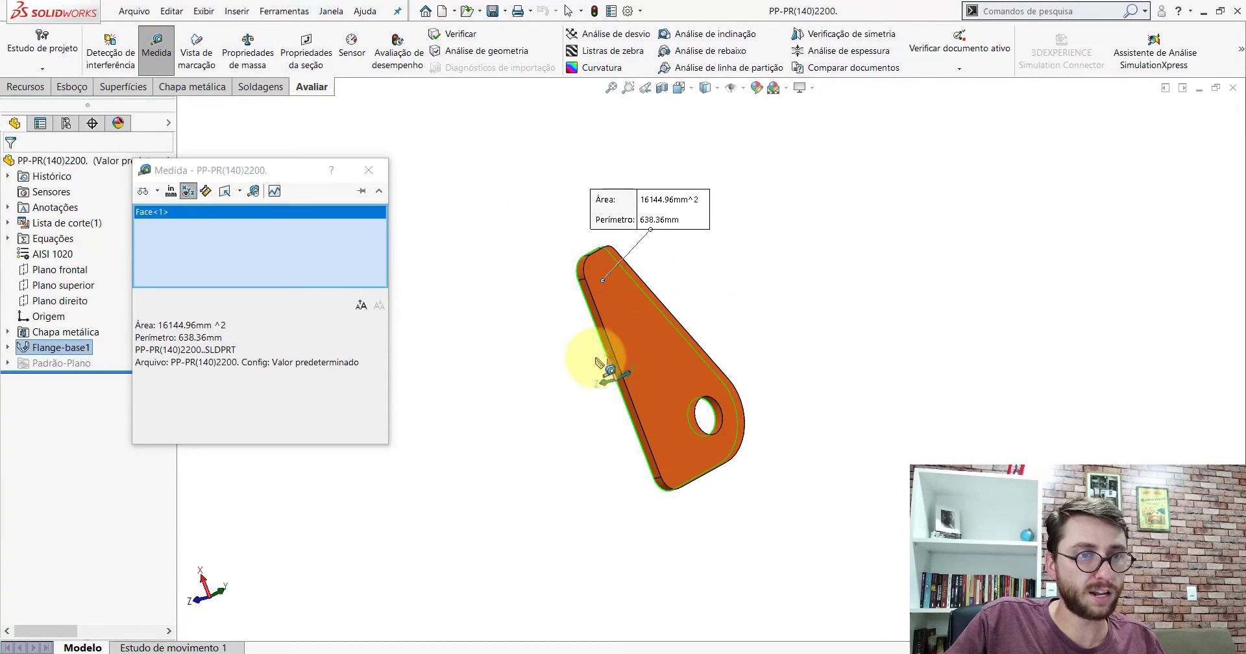
click(645, 342)
mouse_move(694, 362)
middle_down()
mouse_move(759, 374)
mouse_move(751, 389)
middle_up()
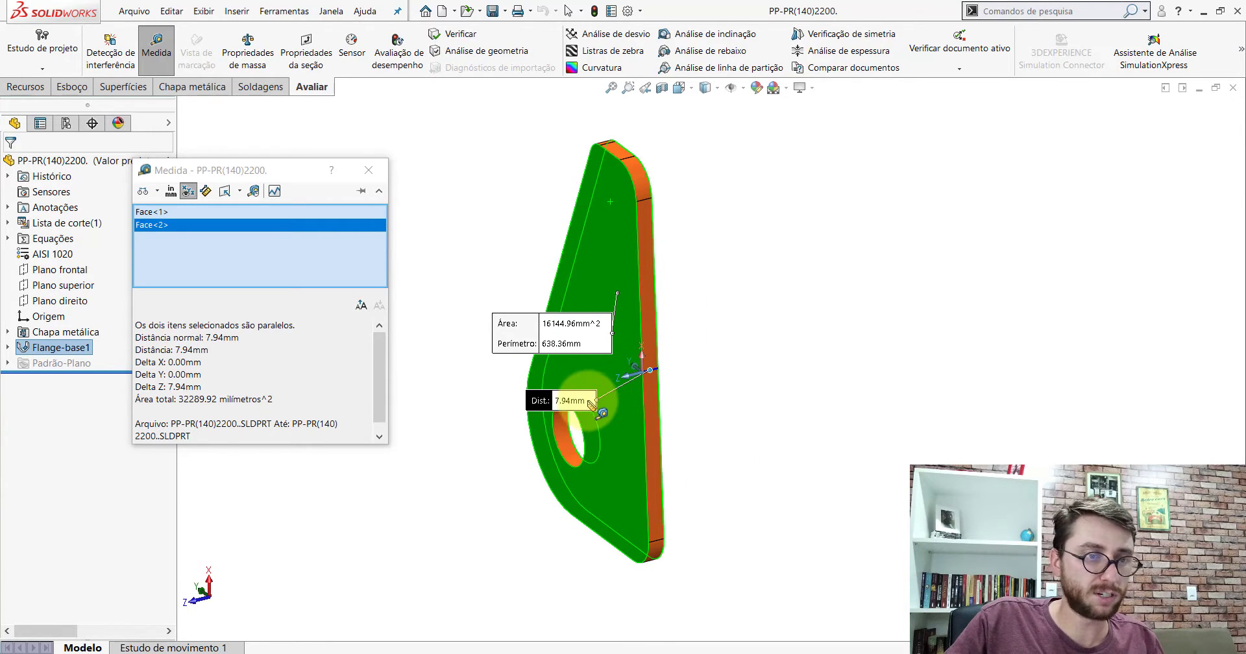
mouse_move(625, 411)
middle_down()
mouse_move(648, 398)
mouse_move(645, 431)
middle_up()
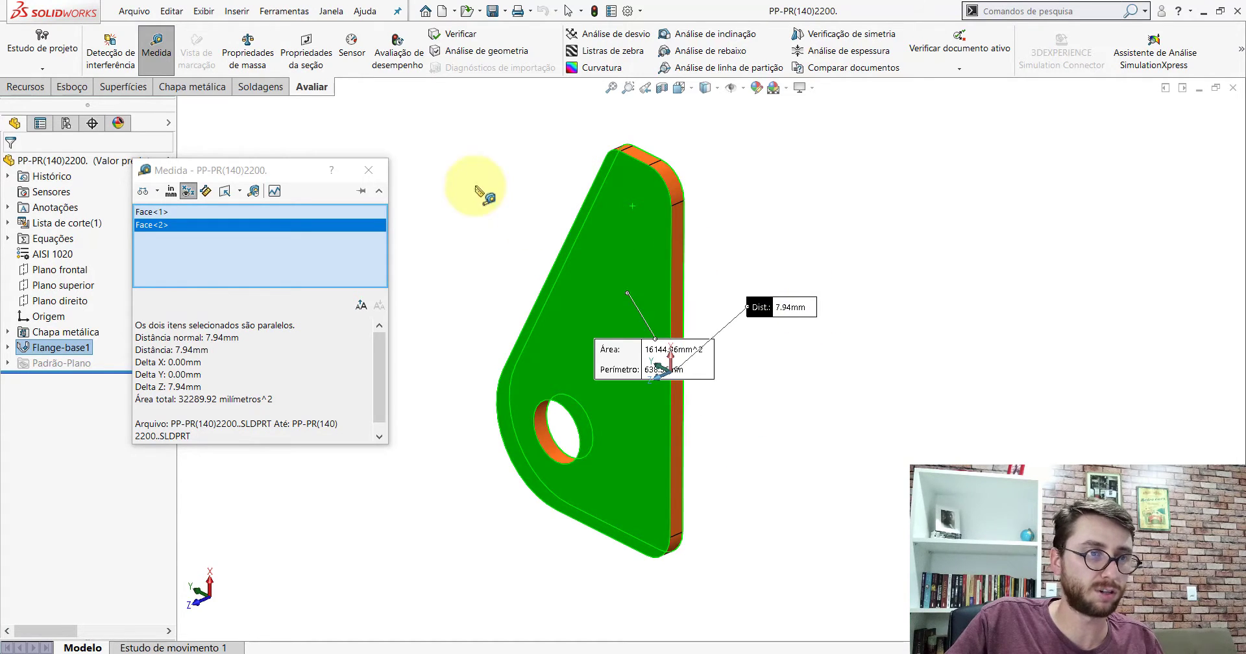
click(368, 170)
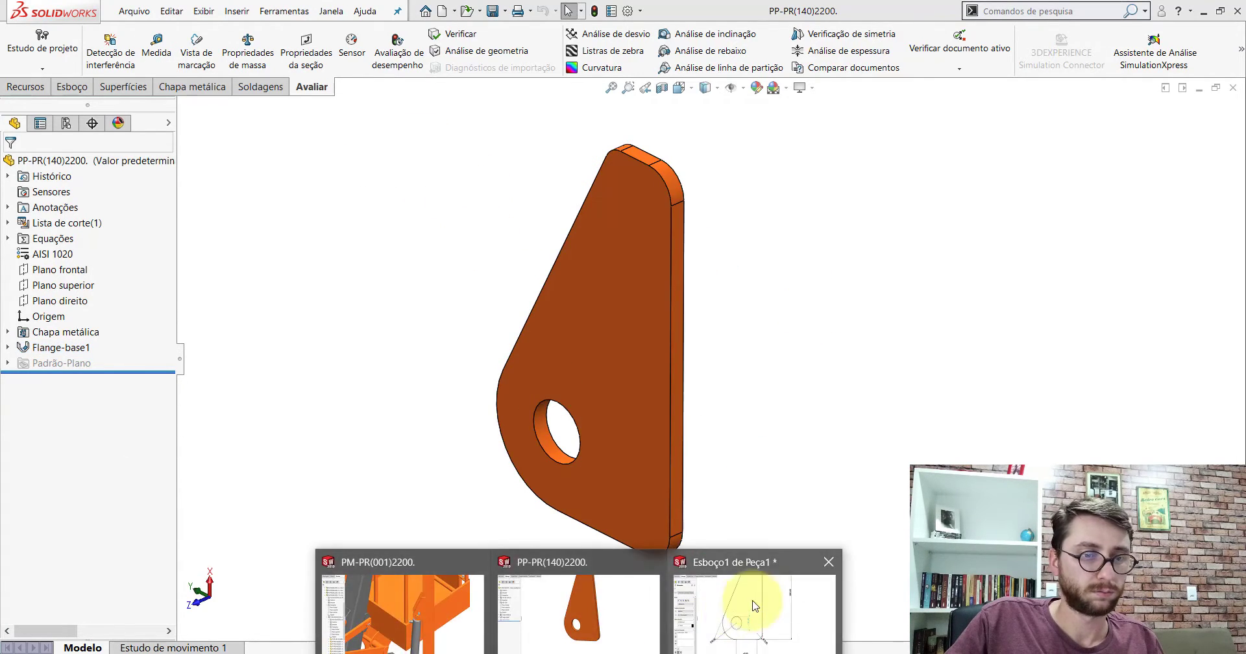
Create a 7.94 mm sheet-metal base flange from Peça1's sketch and assign AISI 1020 material.
click(753, 603)
click(681, 88)
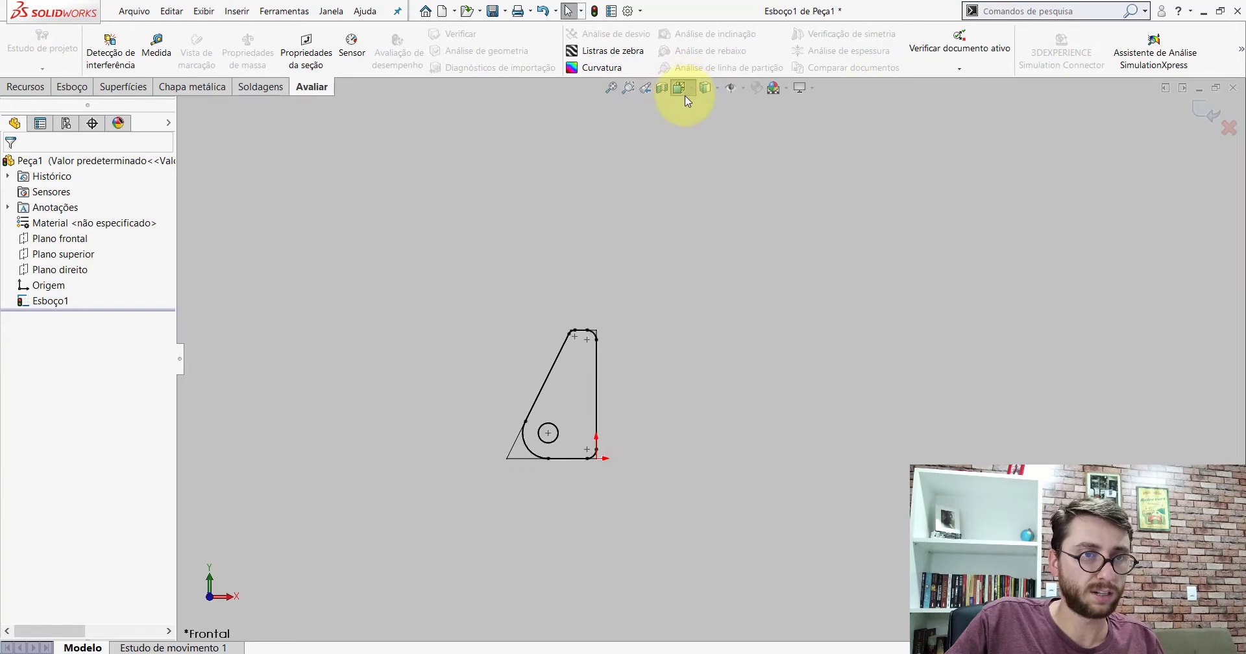
click(753, 125)
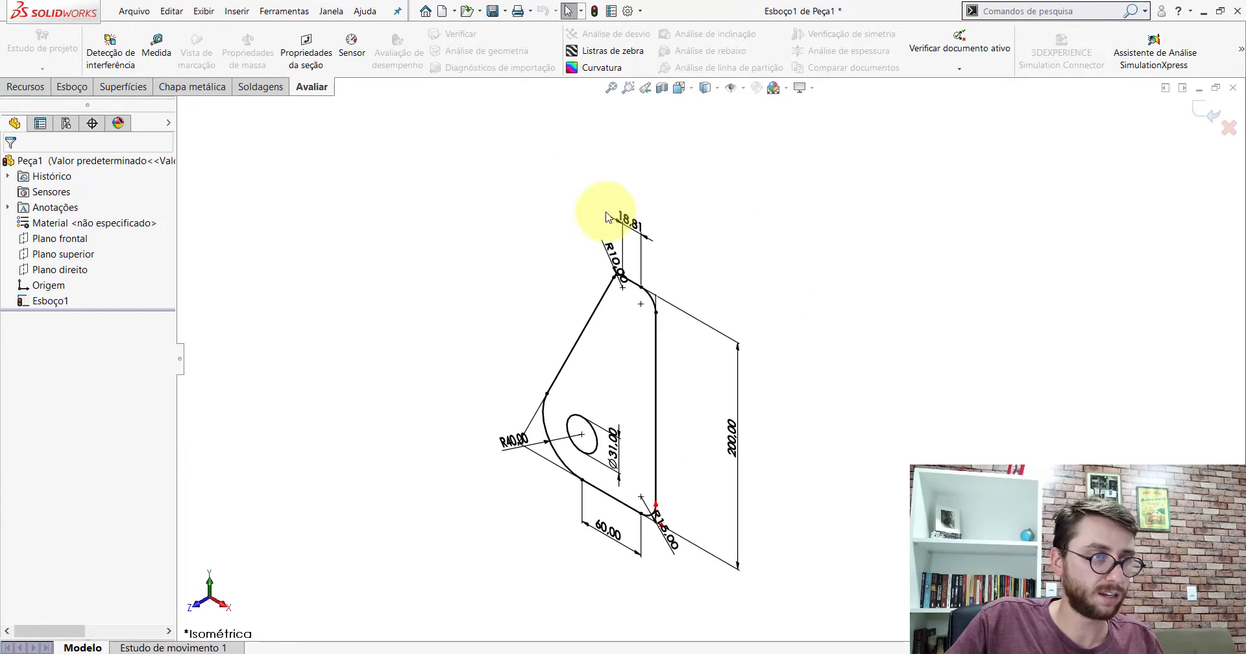
click(221, 89)
click(64, 49)
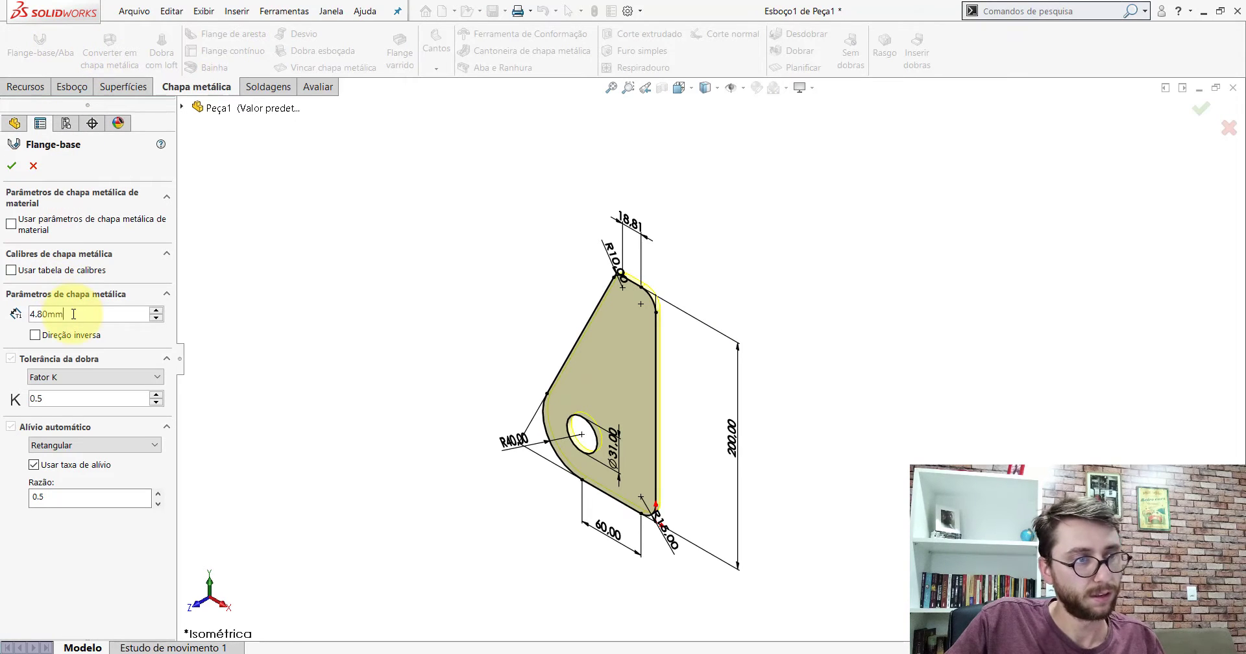
text(7.94)
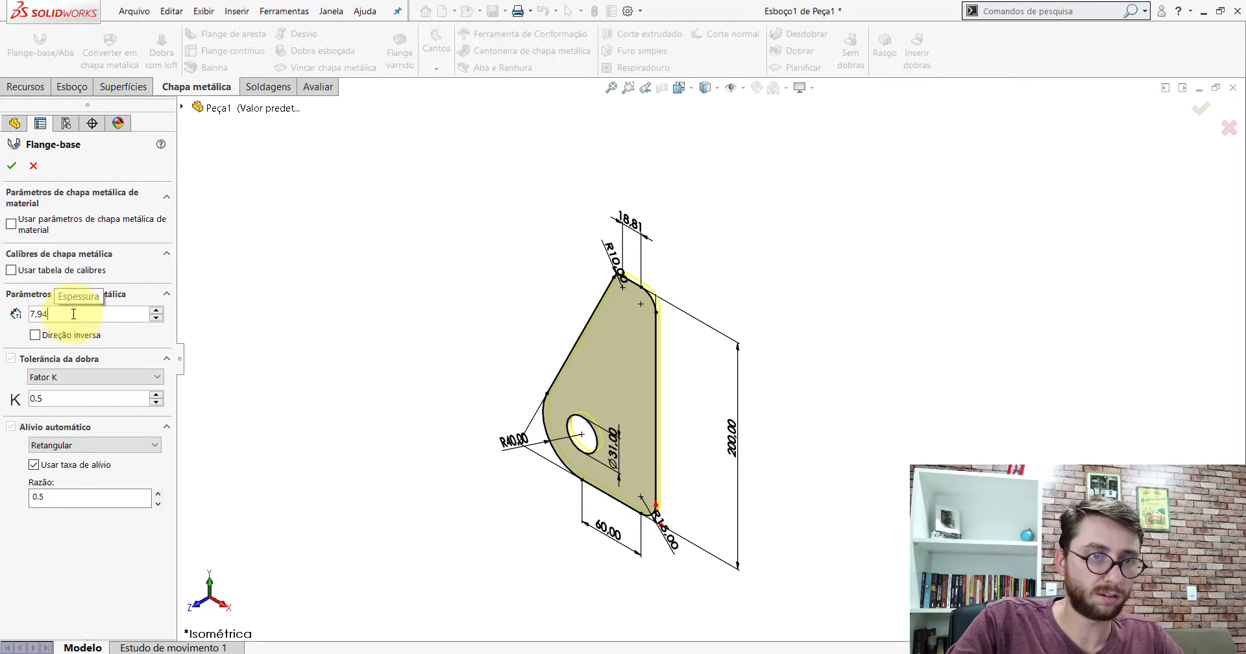
key(Return)
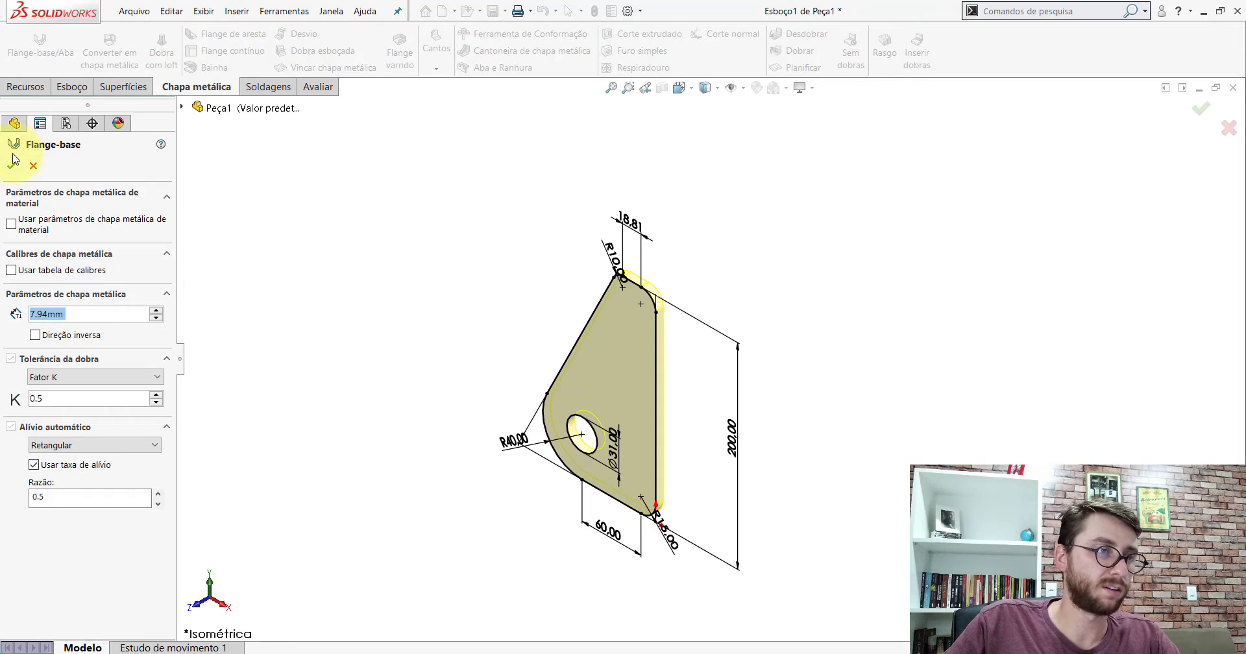
click(12, 163)
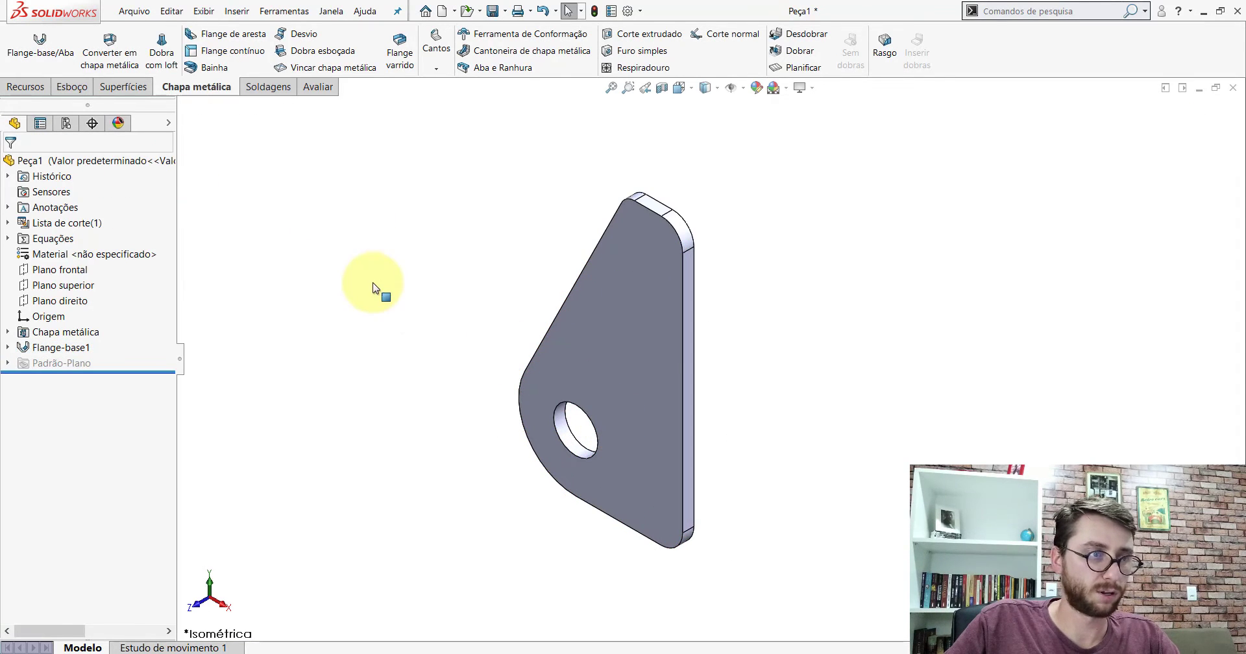
right_click(83, 258)
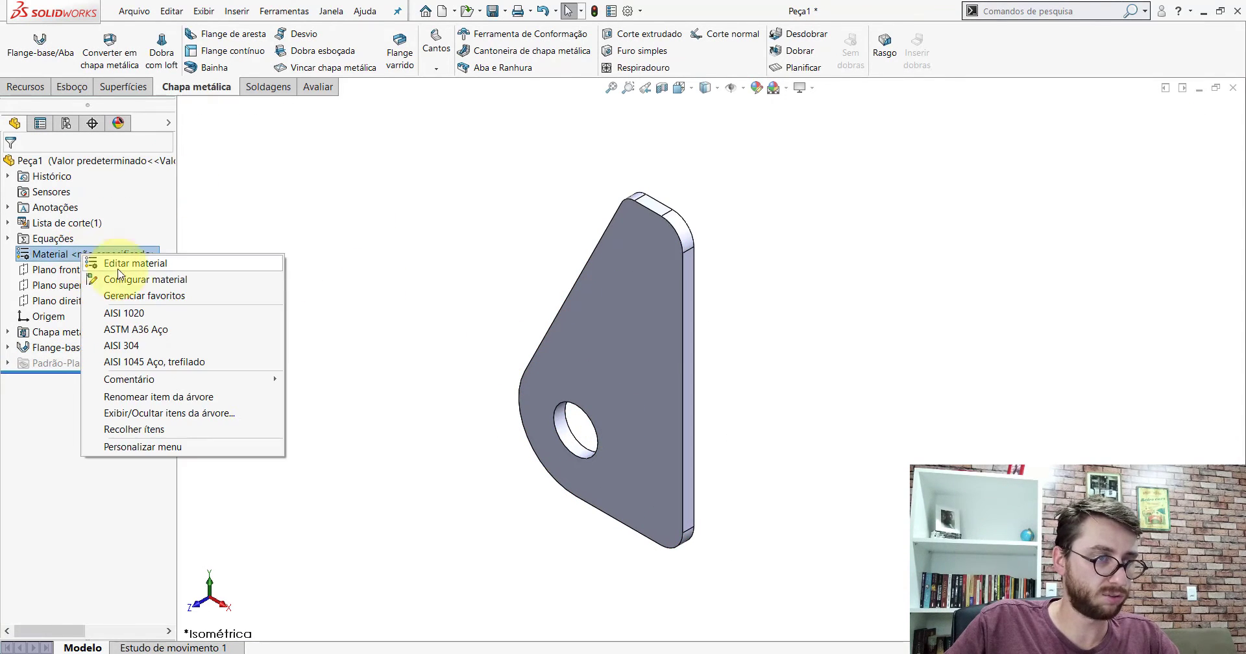
click(121, 317)
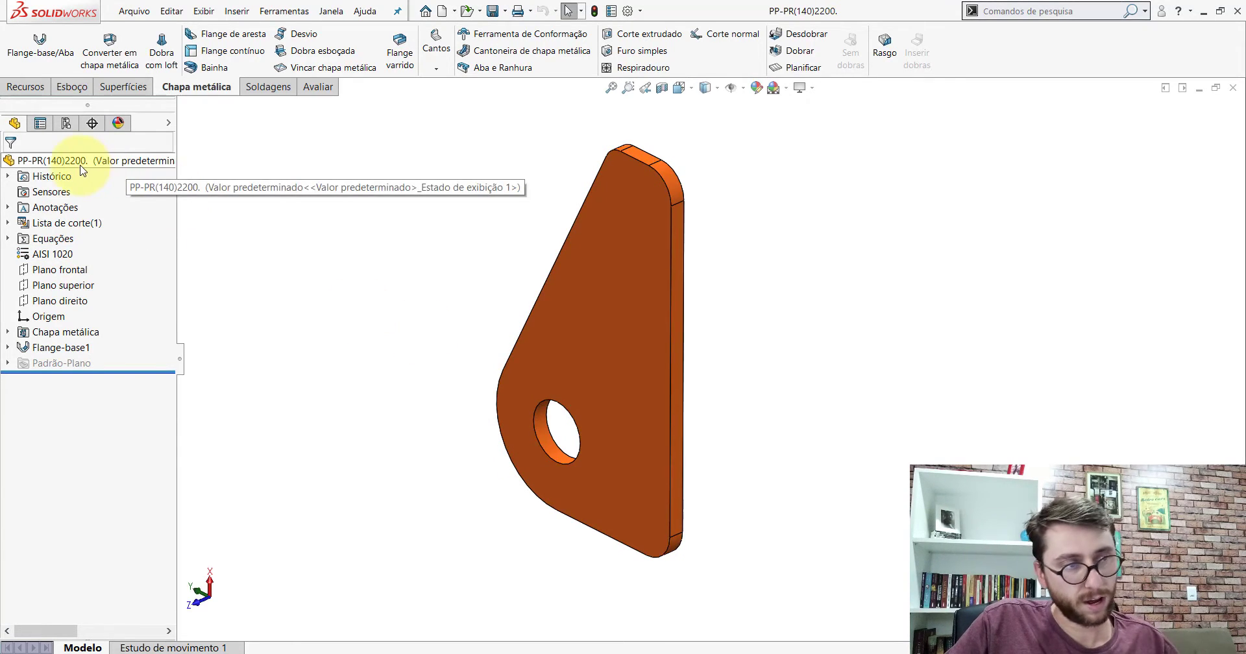
Read the original part's appearance colour as RGB 255, 113, 32, then return to Peça1.
right_click(95, 163)
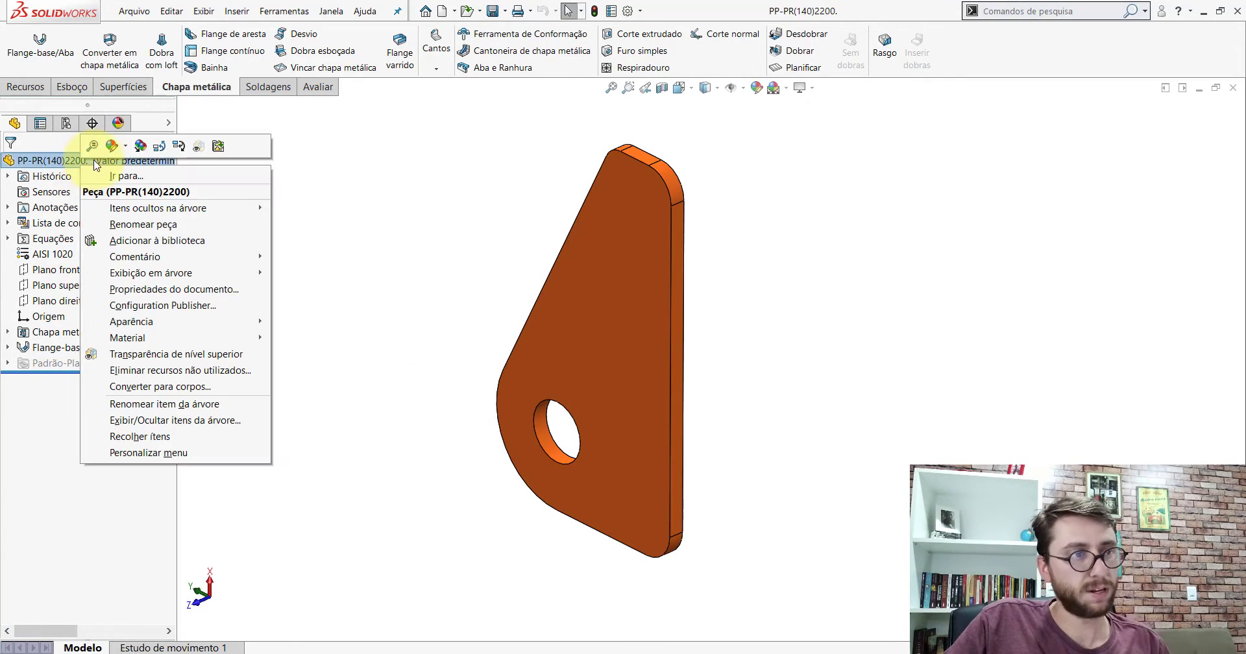
click(127, 147)
click(128, 178)
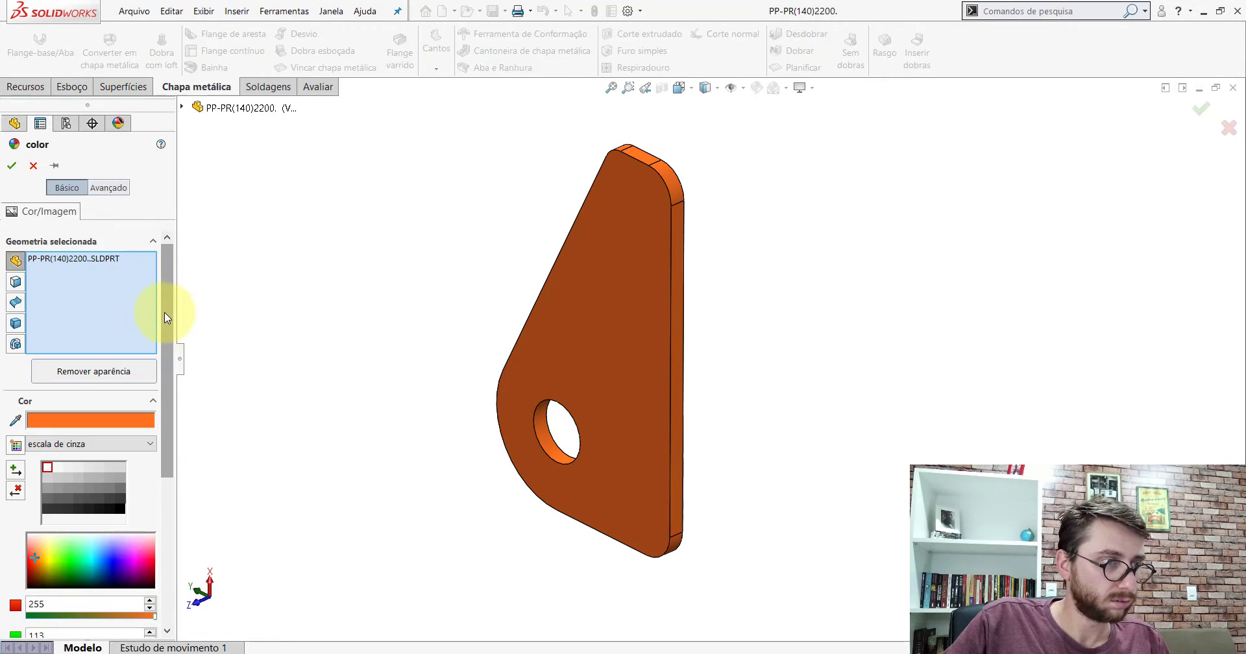
click(110, 188)
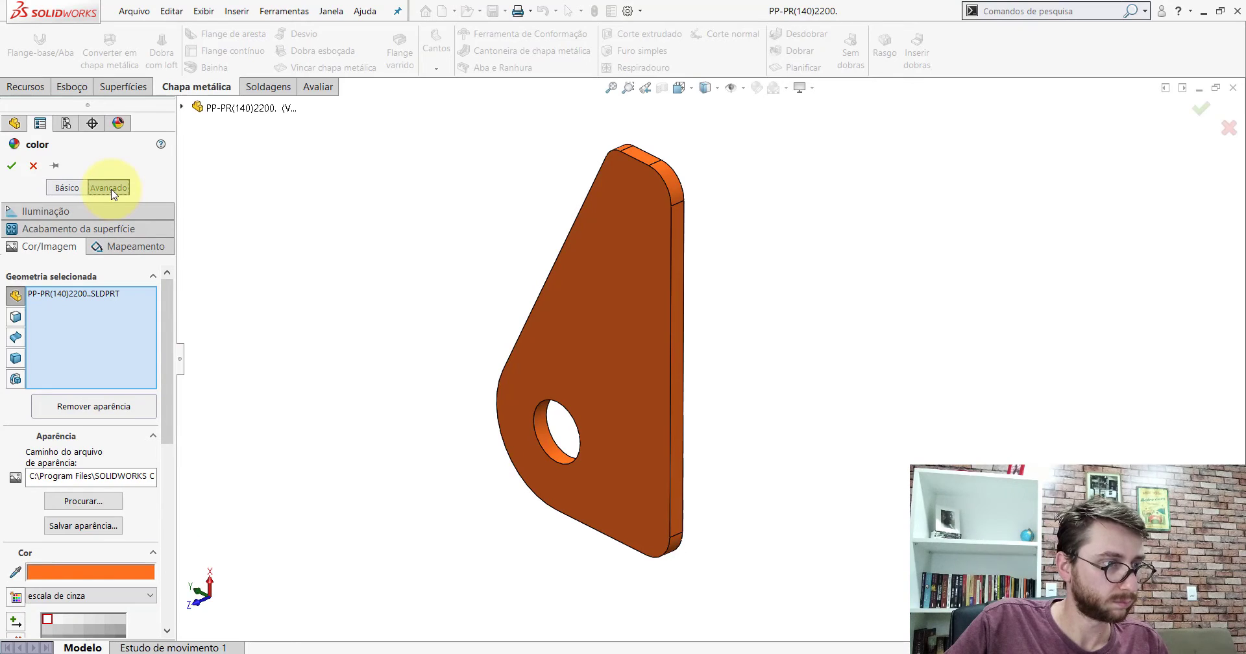
scroll(170, 308, down, 1)
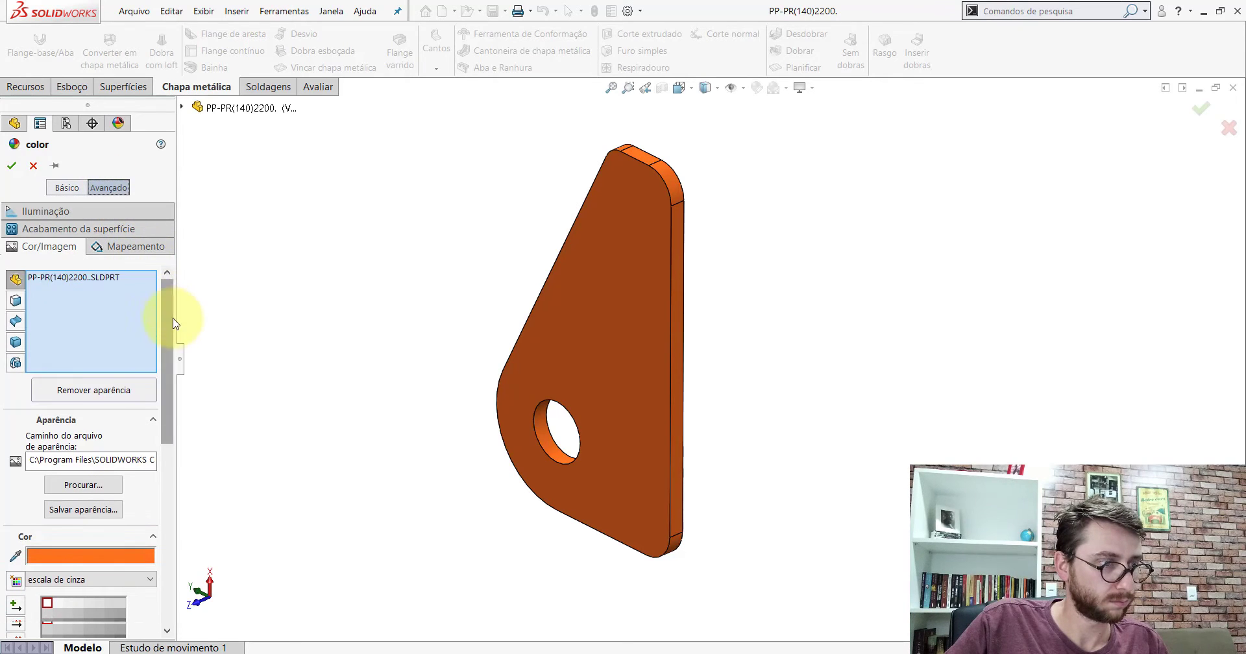
scroll(173, 318, down, 1)
scroll(176, 324, up, 1)
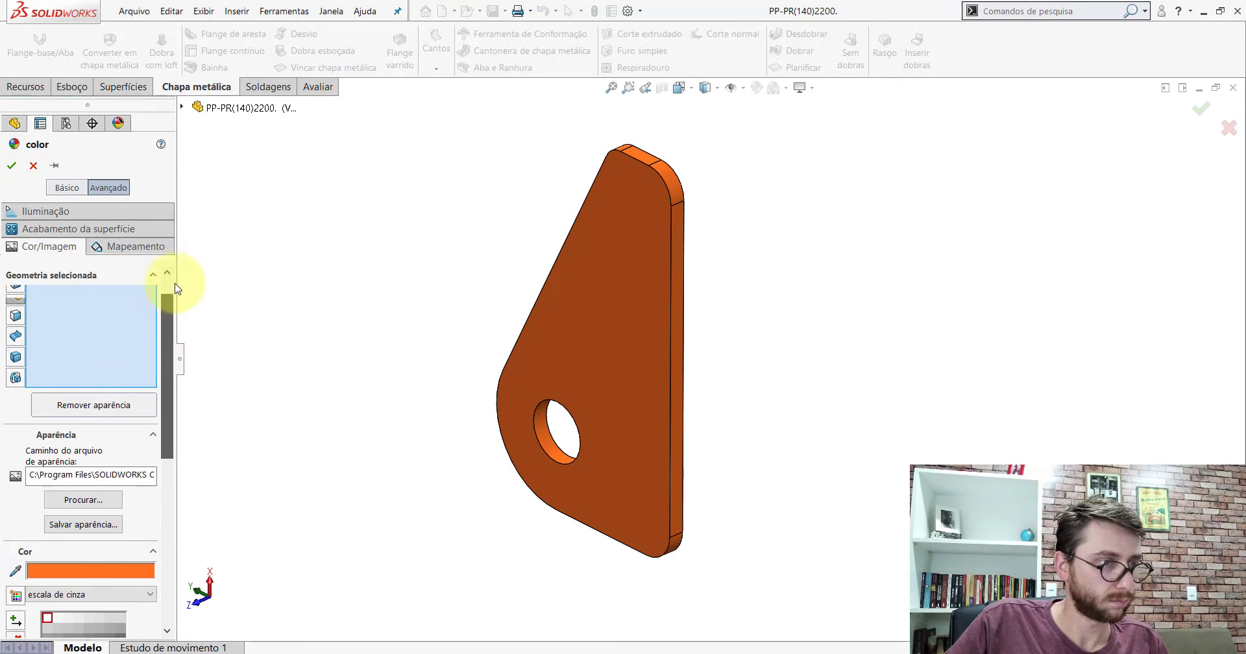
click(62, 189)
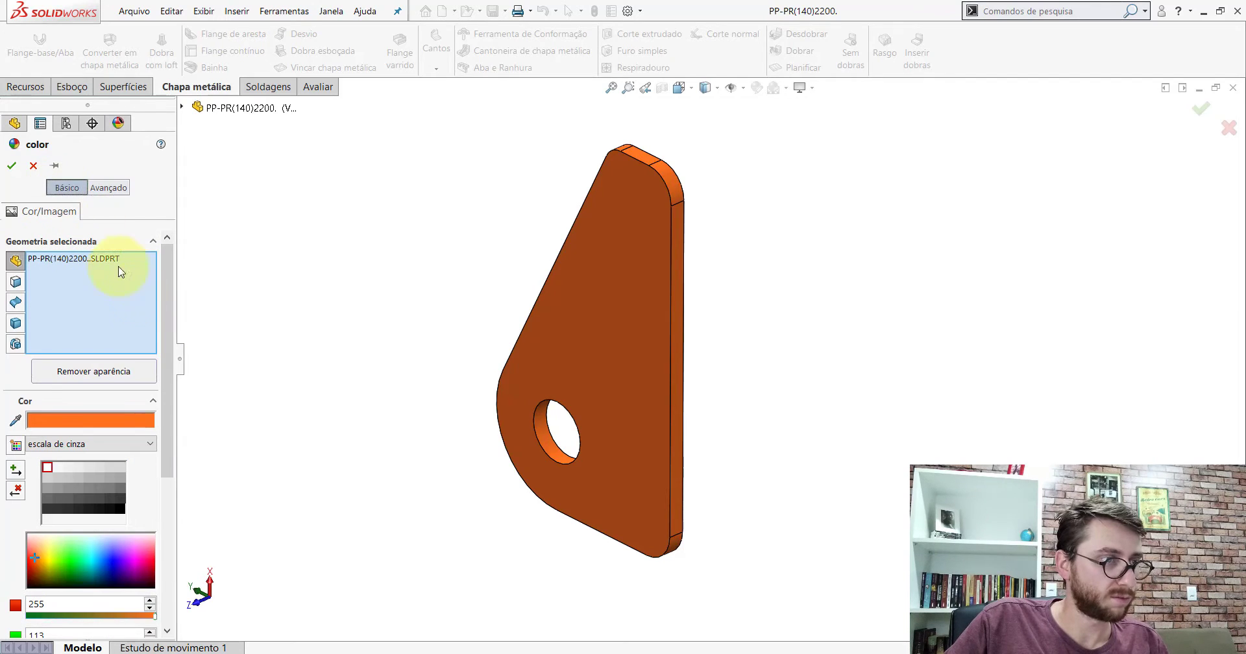
drag(172, 264, 186, 356)
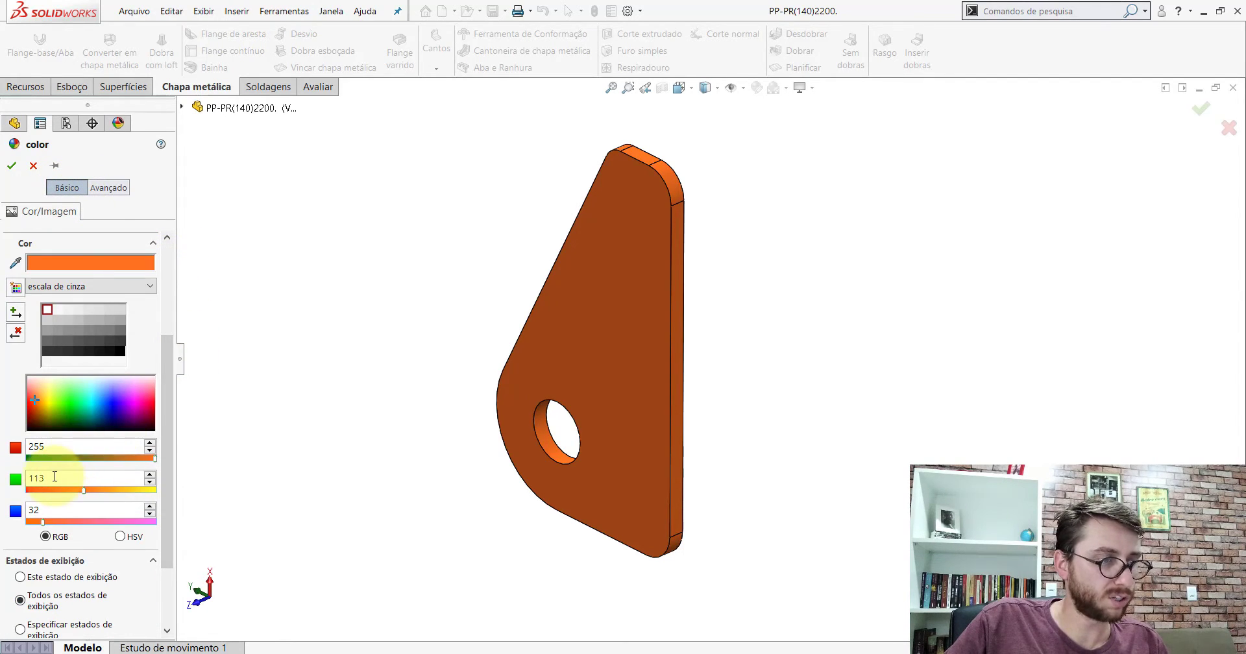
click(33, 166)
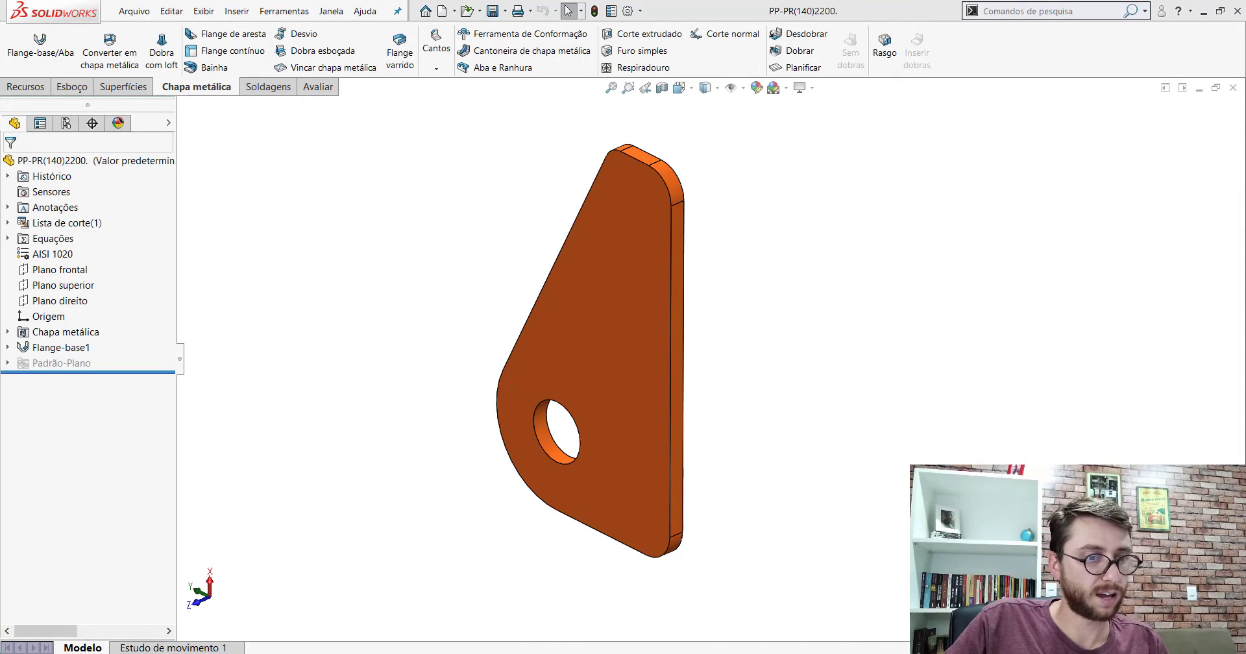
click(675, 610)
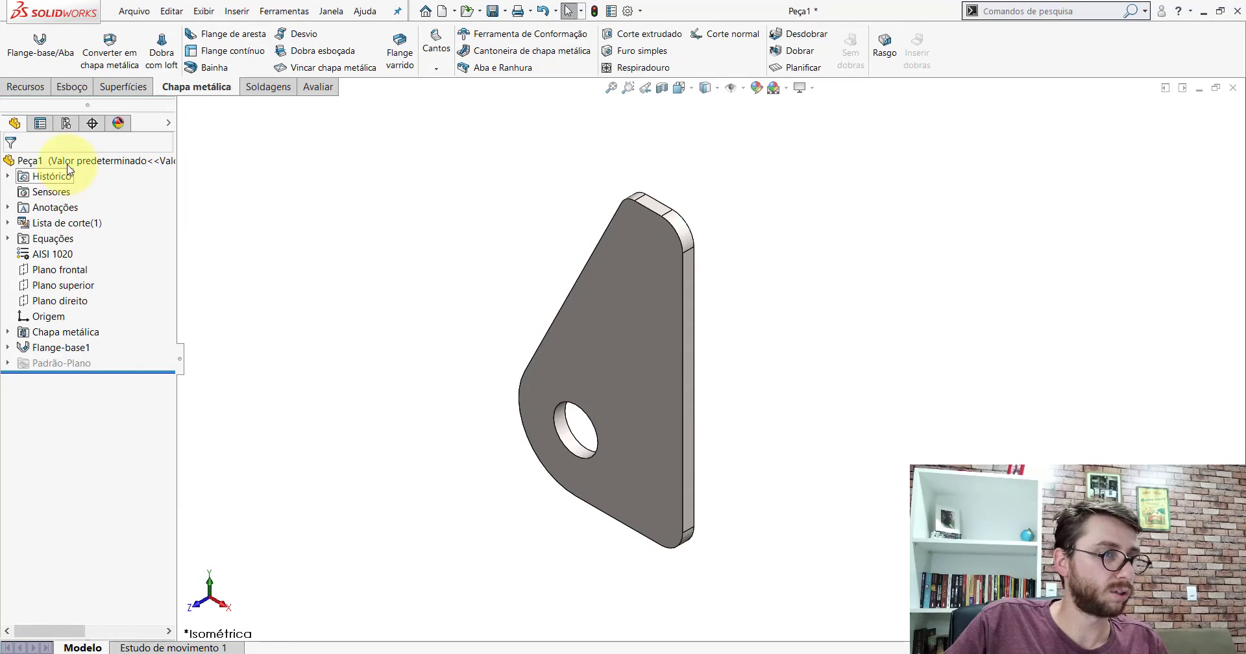
Set Peça1's appearance colour to red 255, green 113, blue 32.
right_click(82, 160)
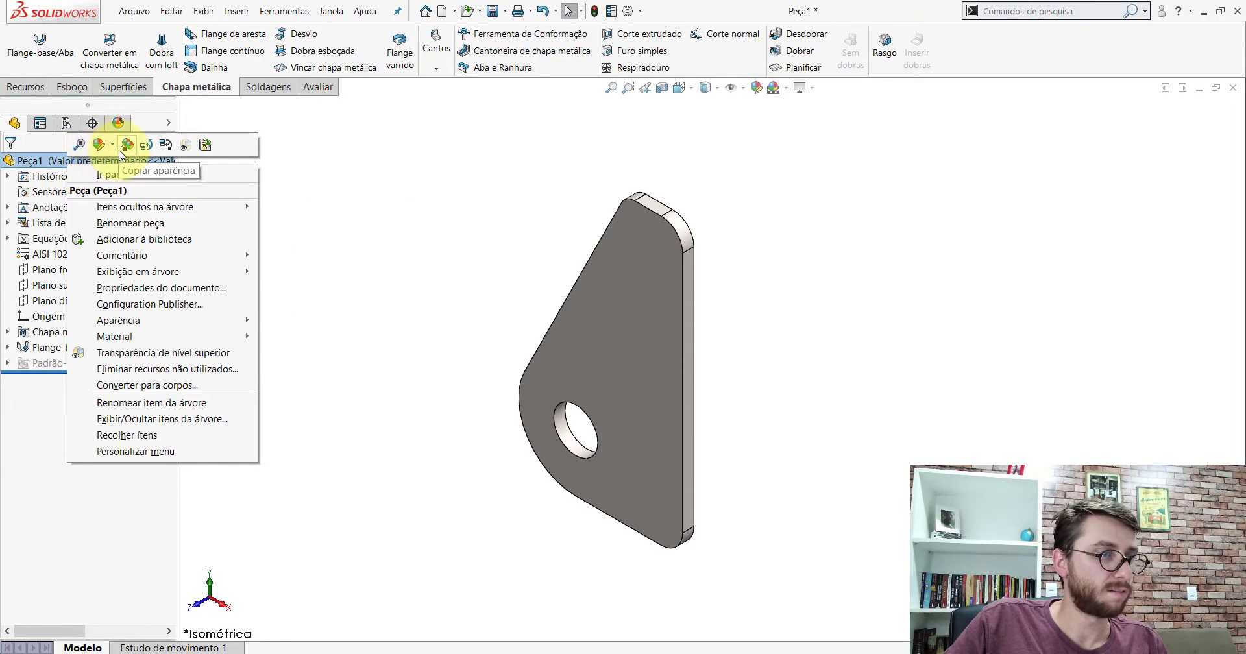
click(113, 150)
click(116, 177)
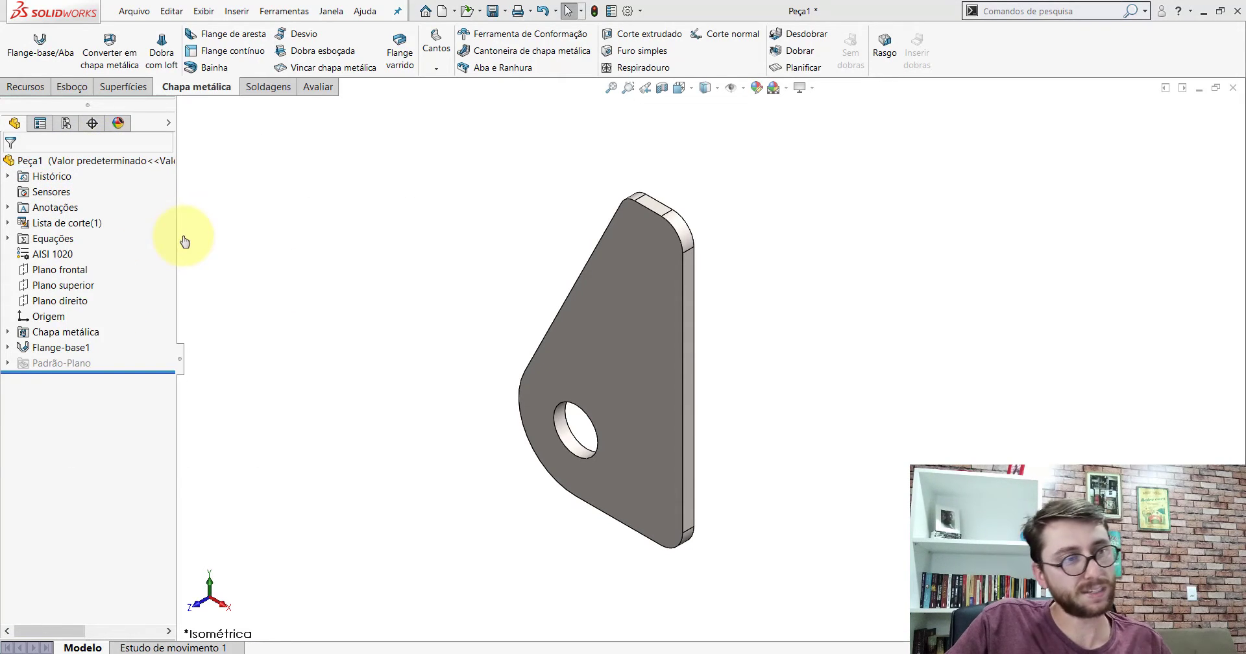
scroll(150, 411, down, 3)
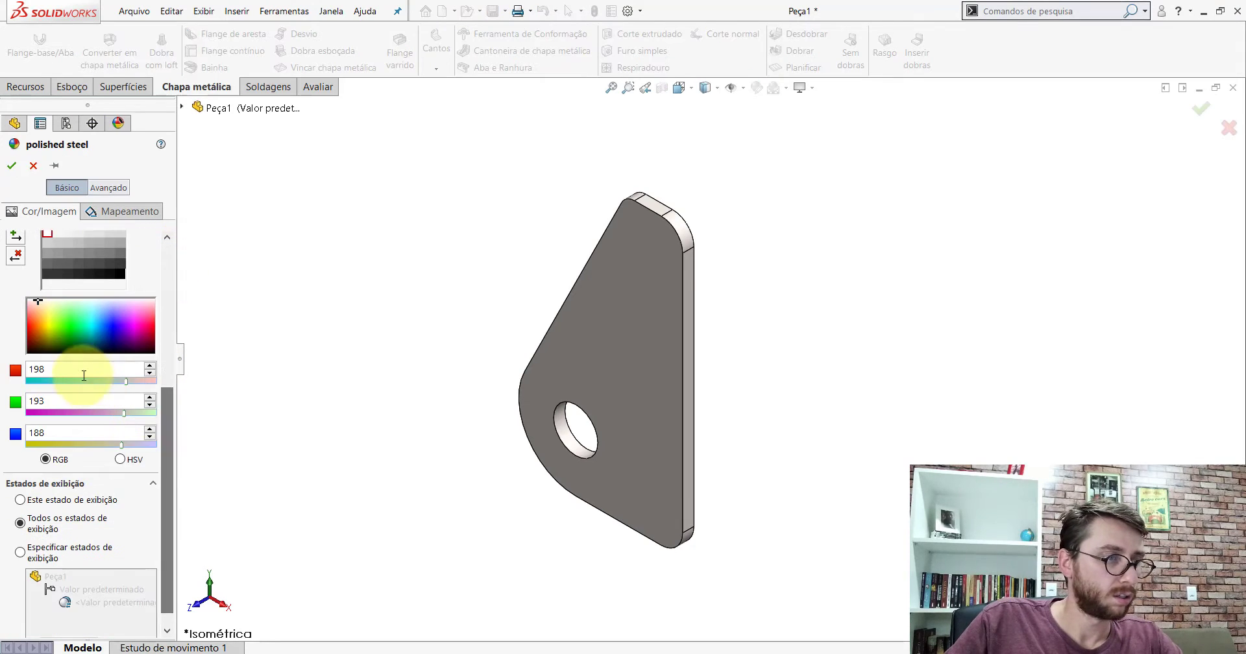
double_click(74, 369)
text(255)
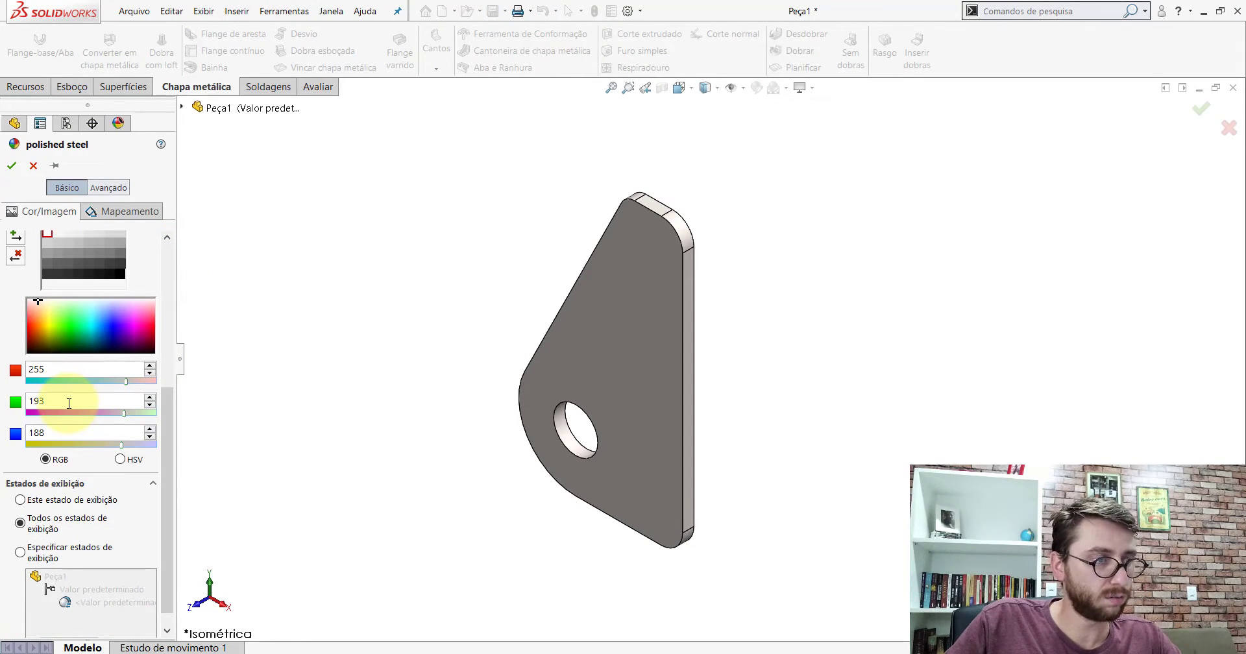
double_click(69, 401)
text(113)
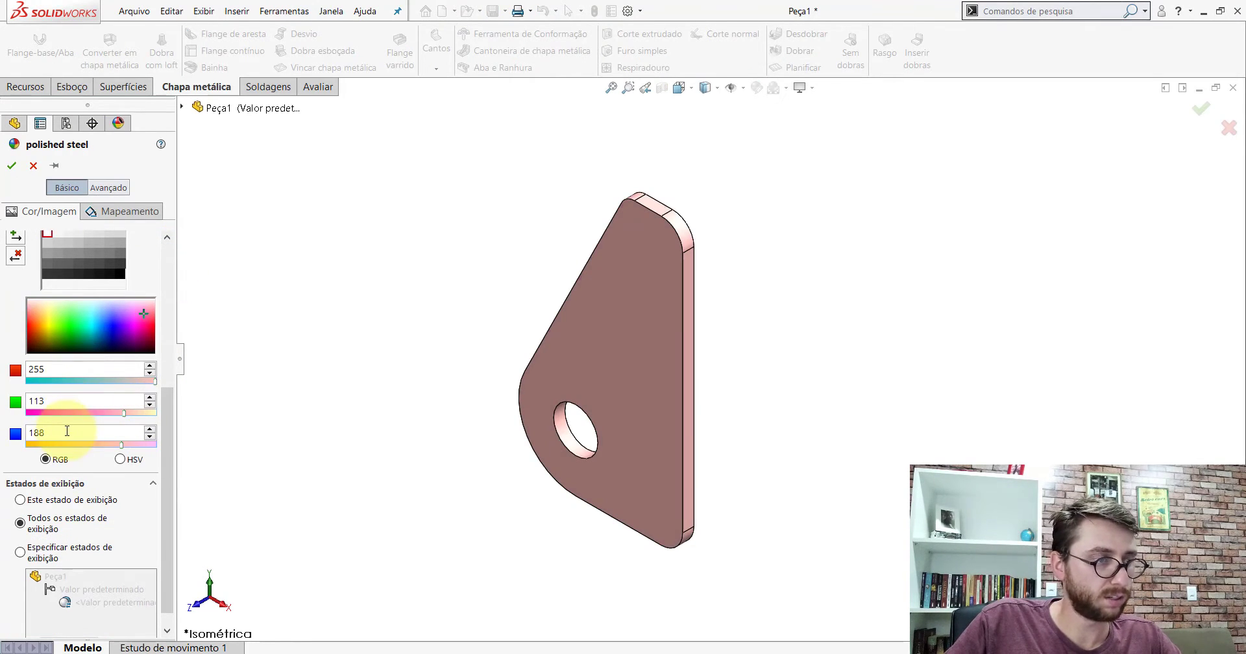
double_click(67, 431)
text(32)
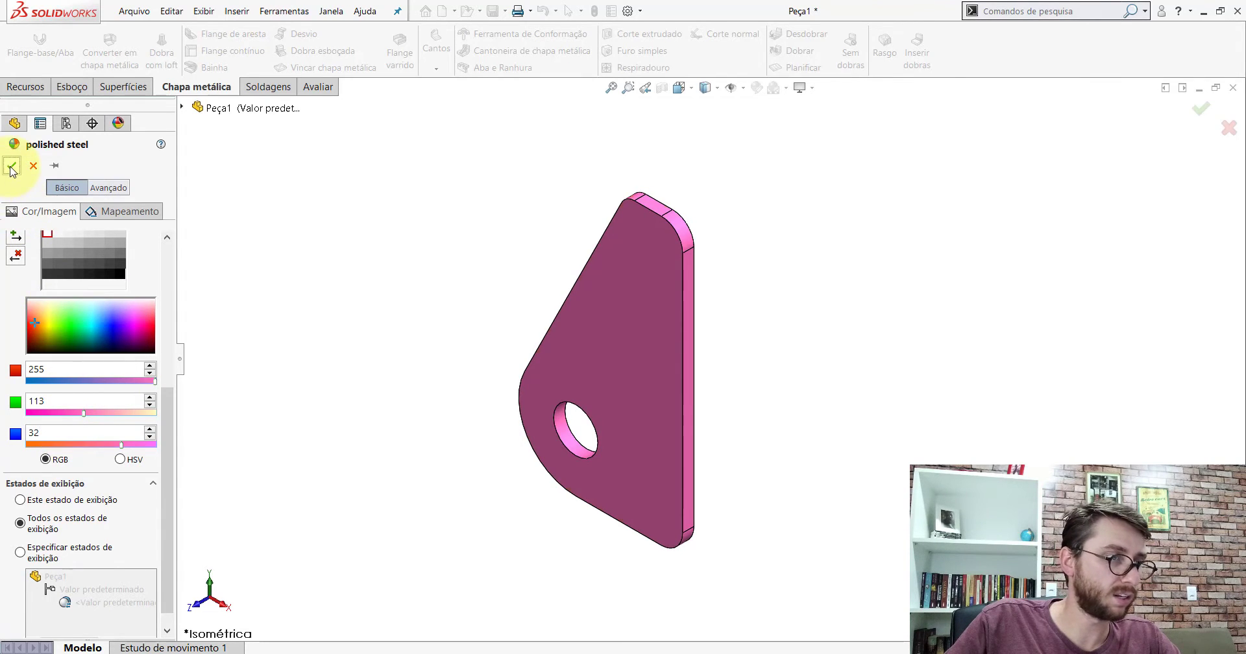
click(11, 167)
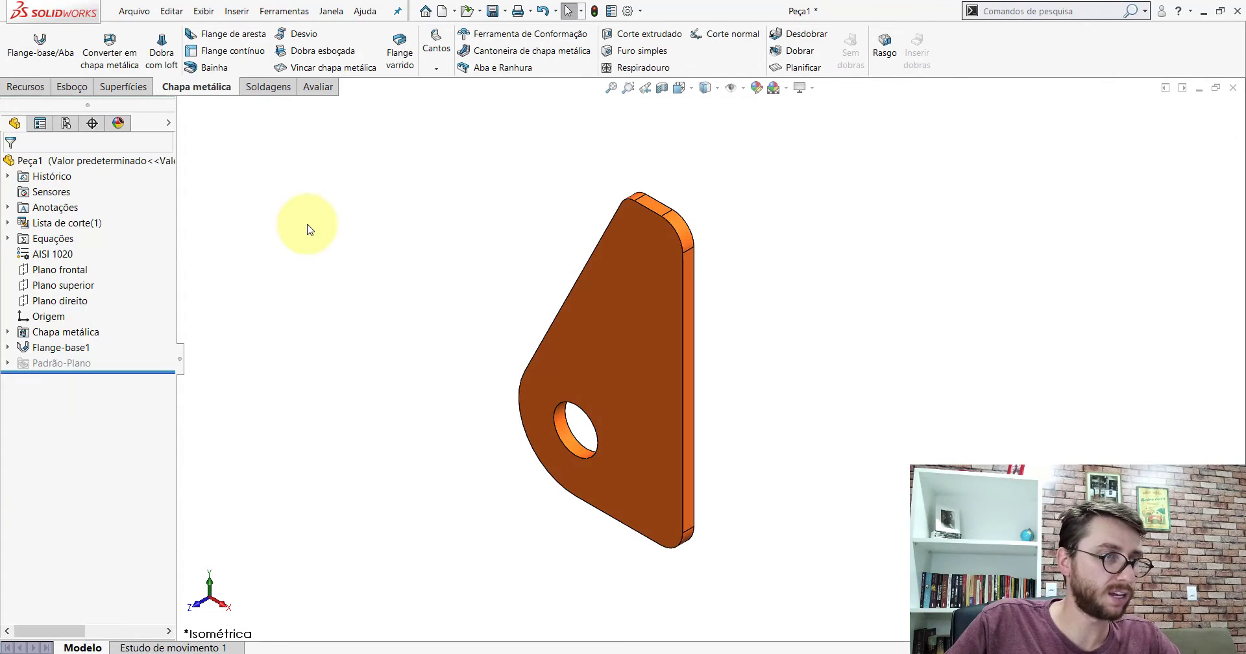
Cancel the close prompt and browse Save As to the Desktop PM-PR(001)2200 folder.
click(1233, 88)
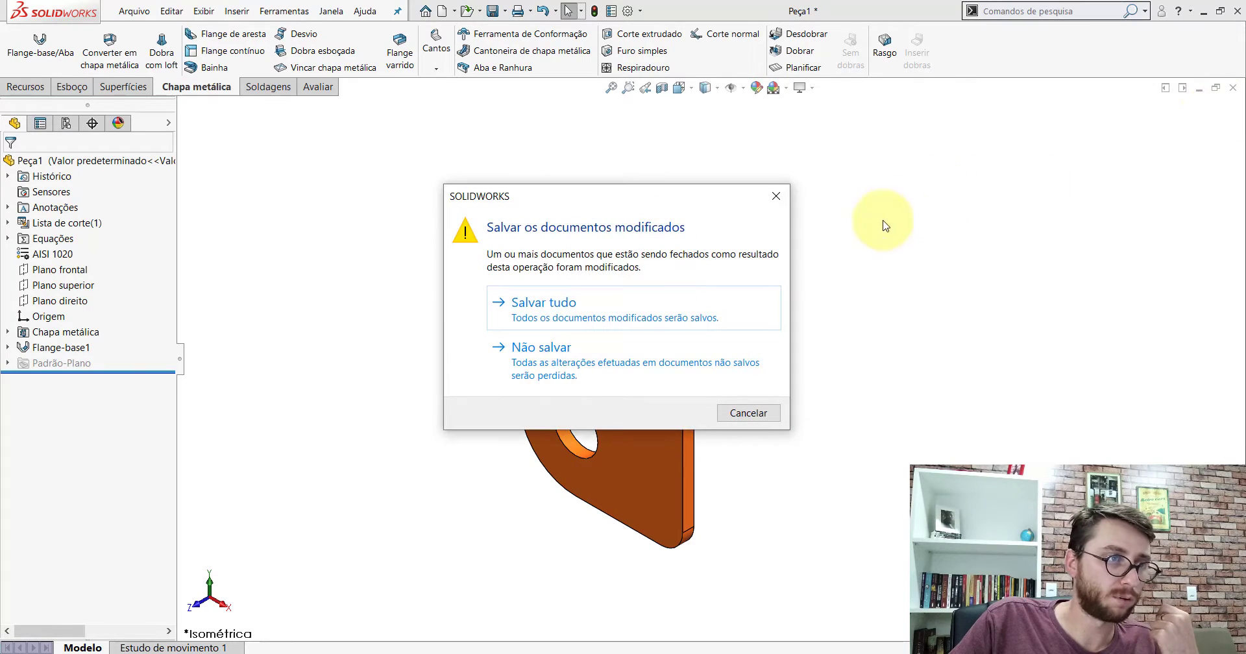
click(777, 198)
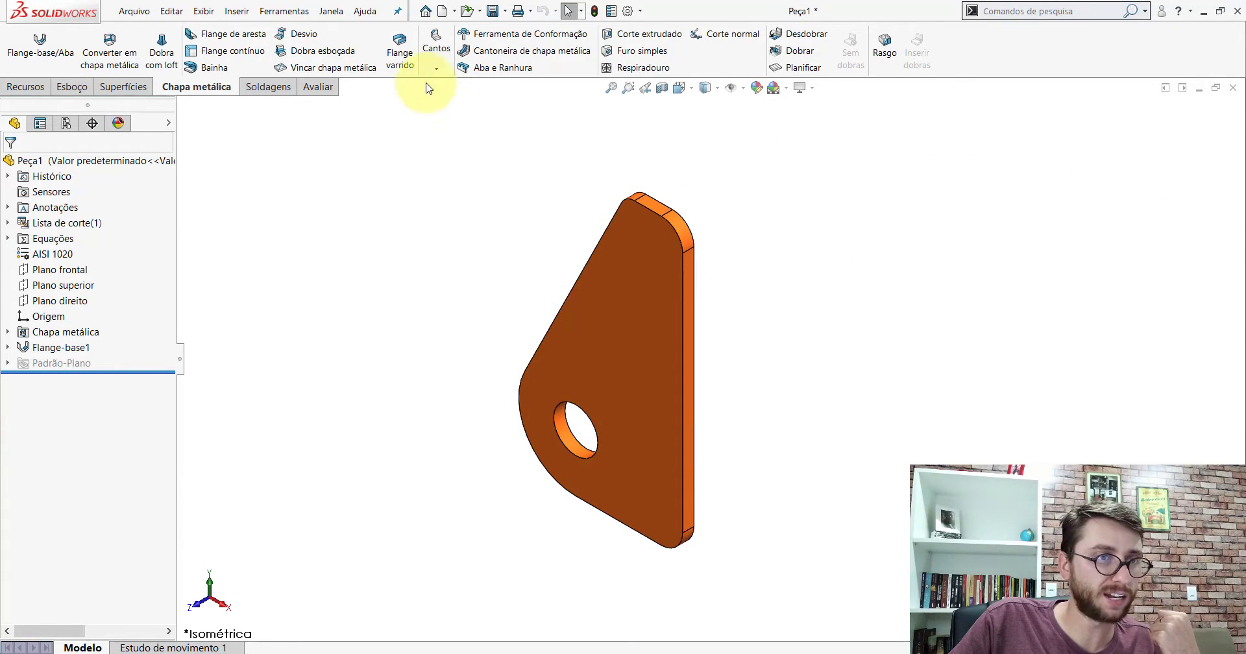
click(492, 11)
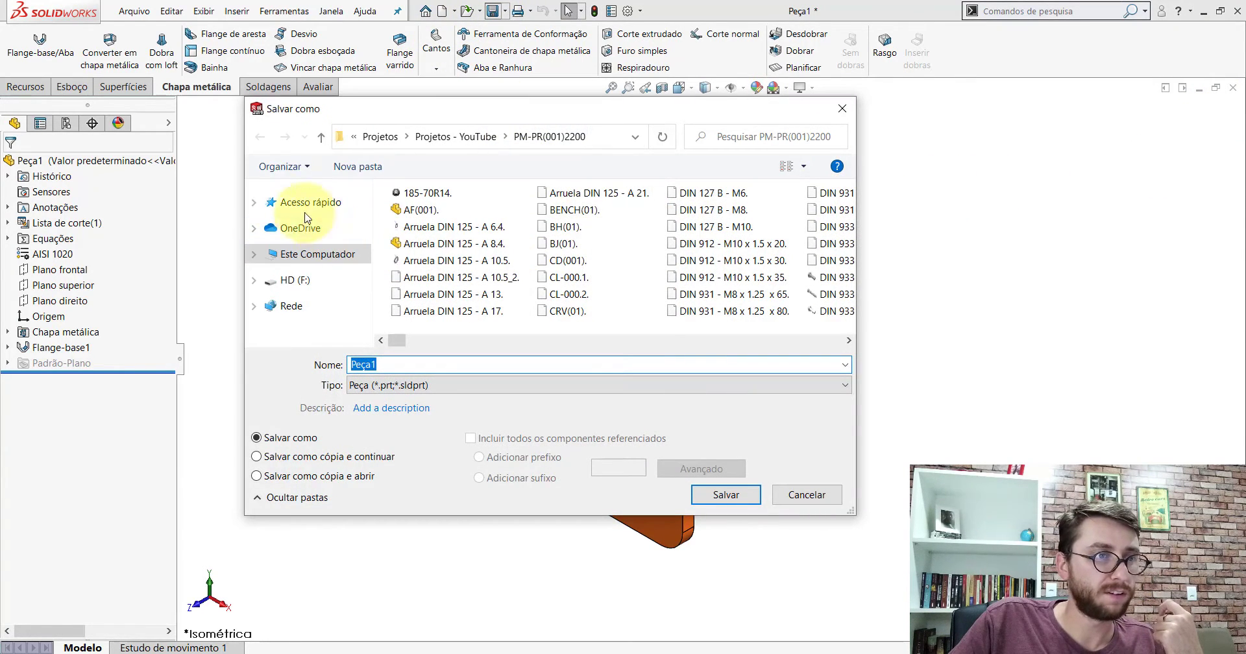
click(254, 203)
click(254, 202)
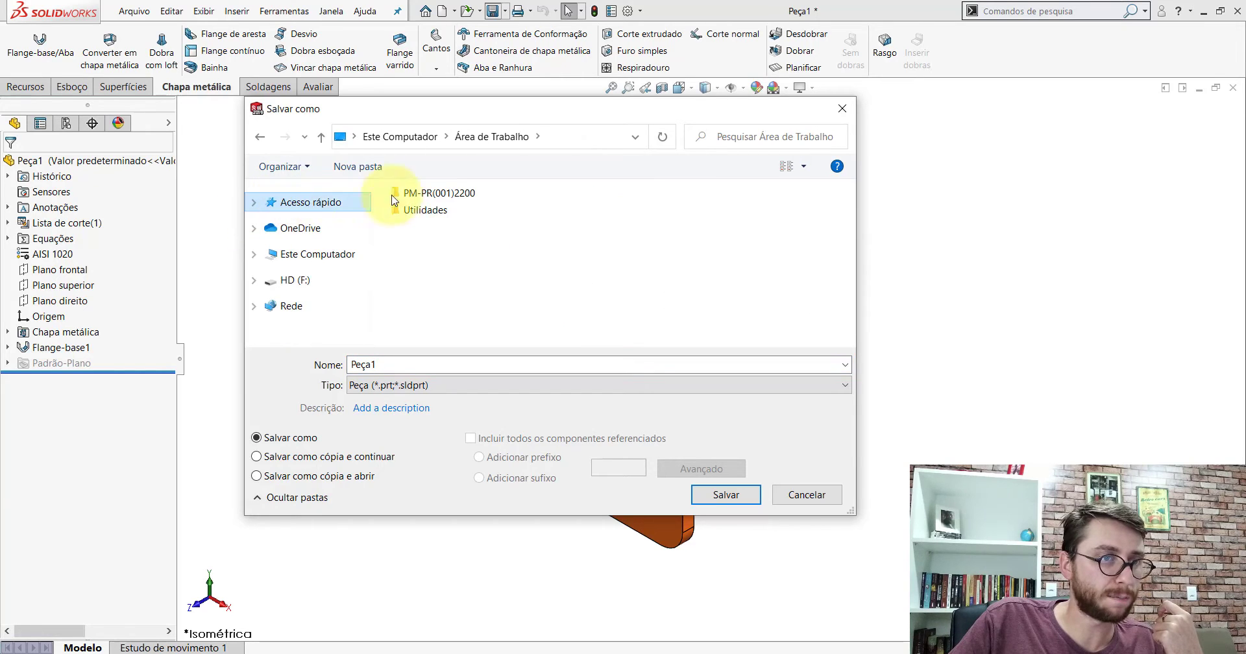
double_click(428, 193)
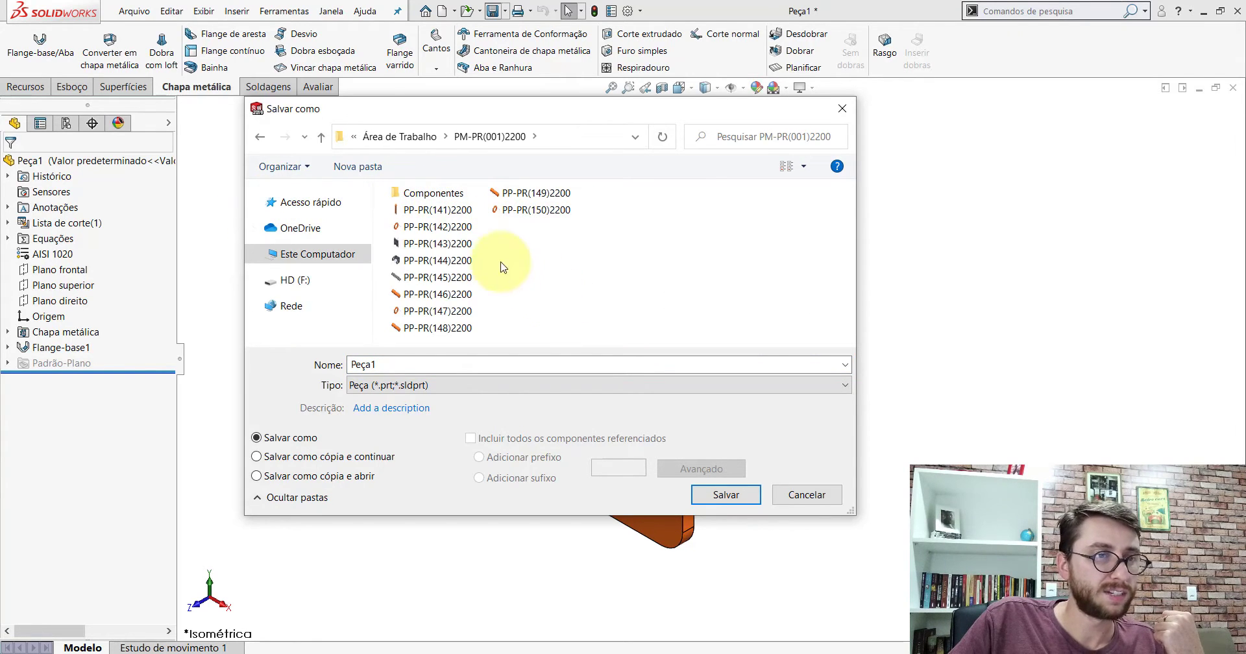
Save the part as PP-PR(140)2200 and close its window.
click(446, 213)
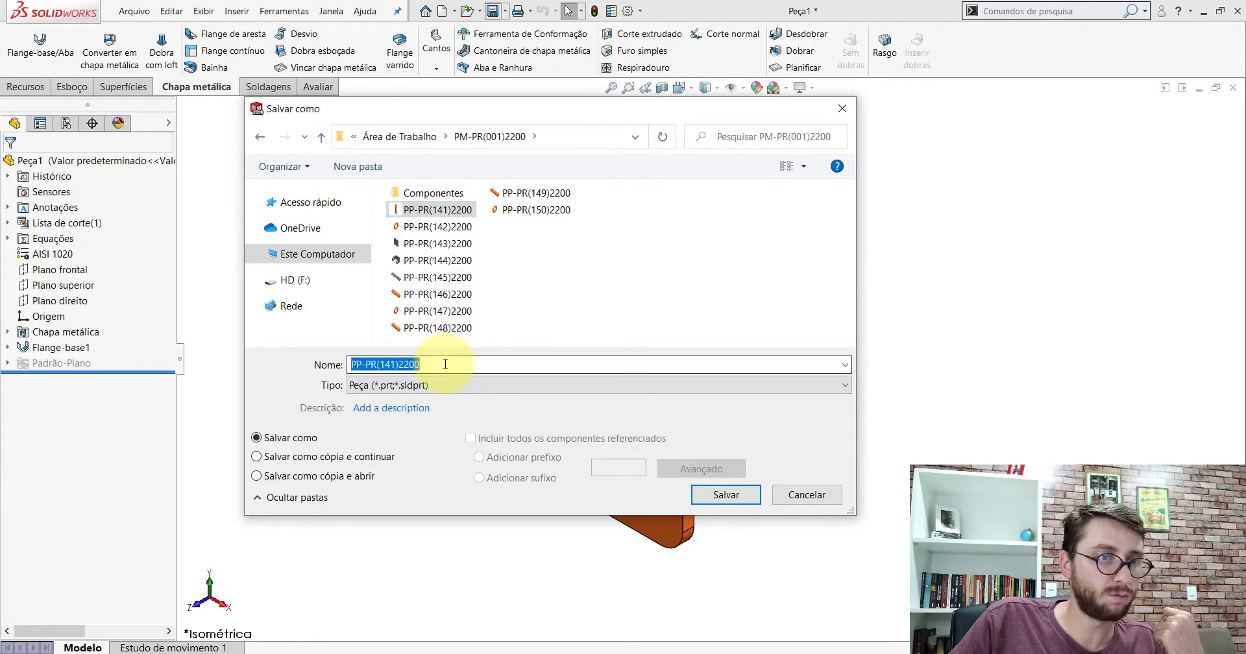
click(445, 364)
text(0)
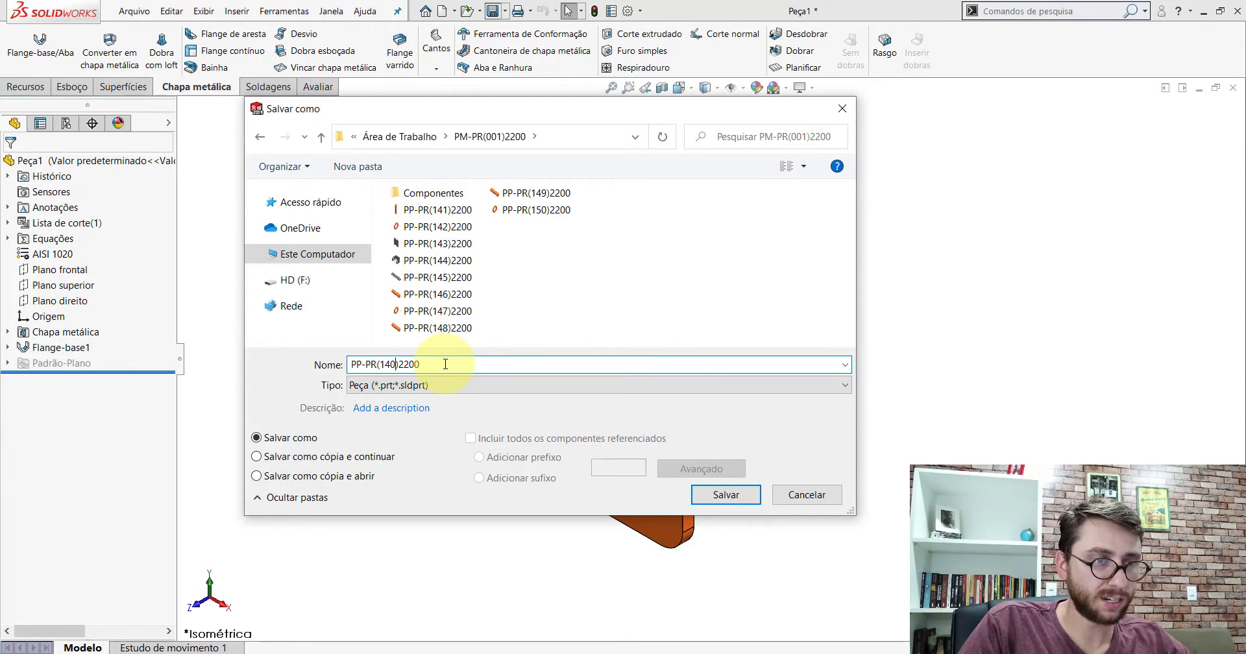
key(Return)
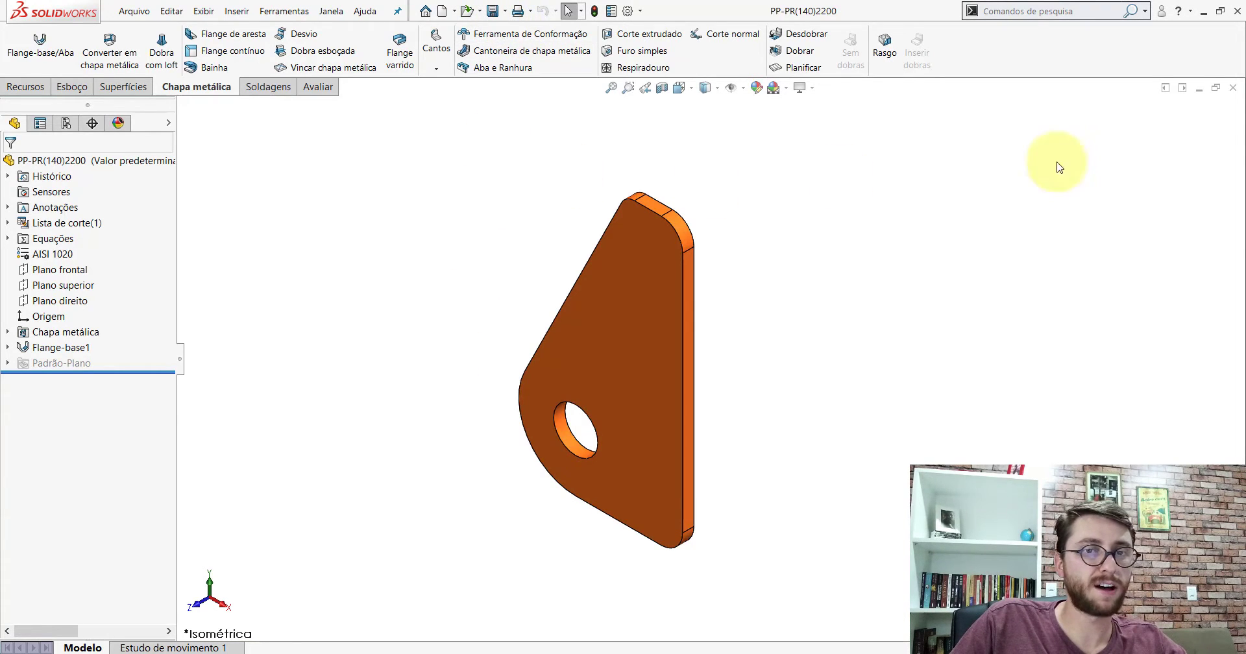
click(1234, 90)
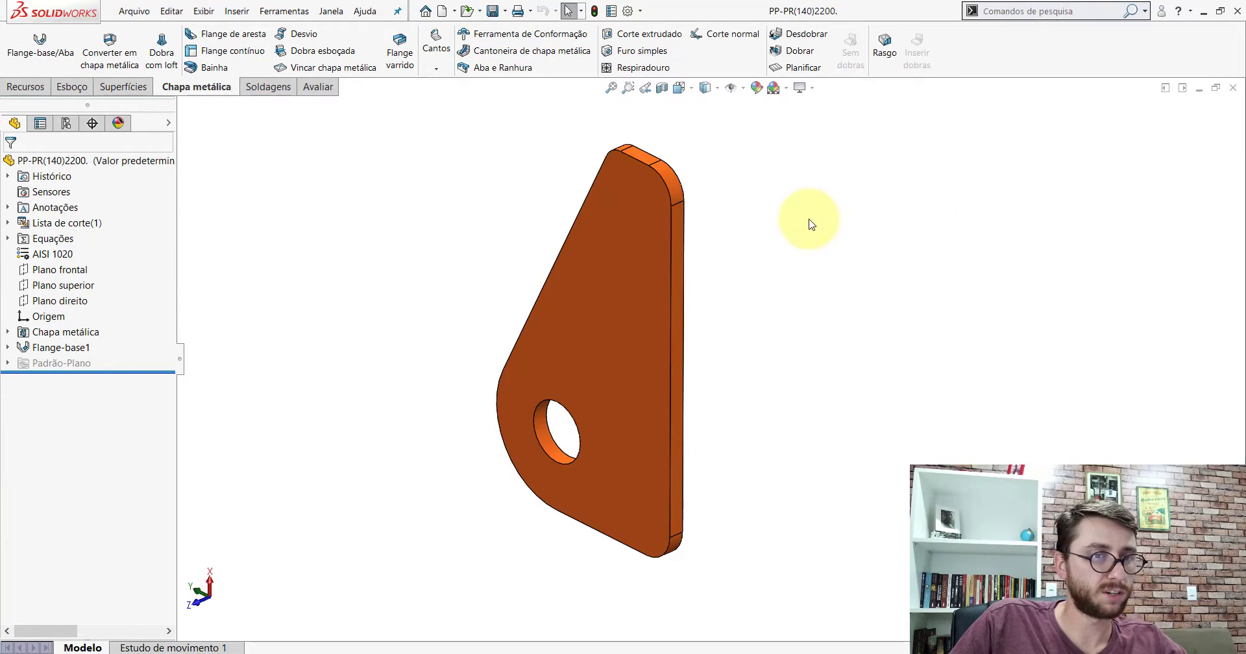
Close the part window and return to the PM-PR(001)2200 assembly with folder 004 collapsed.
click(1234, 89)
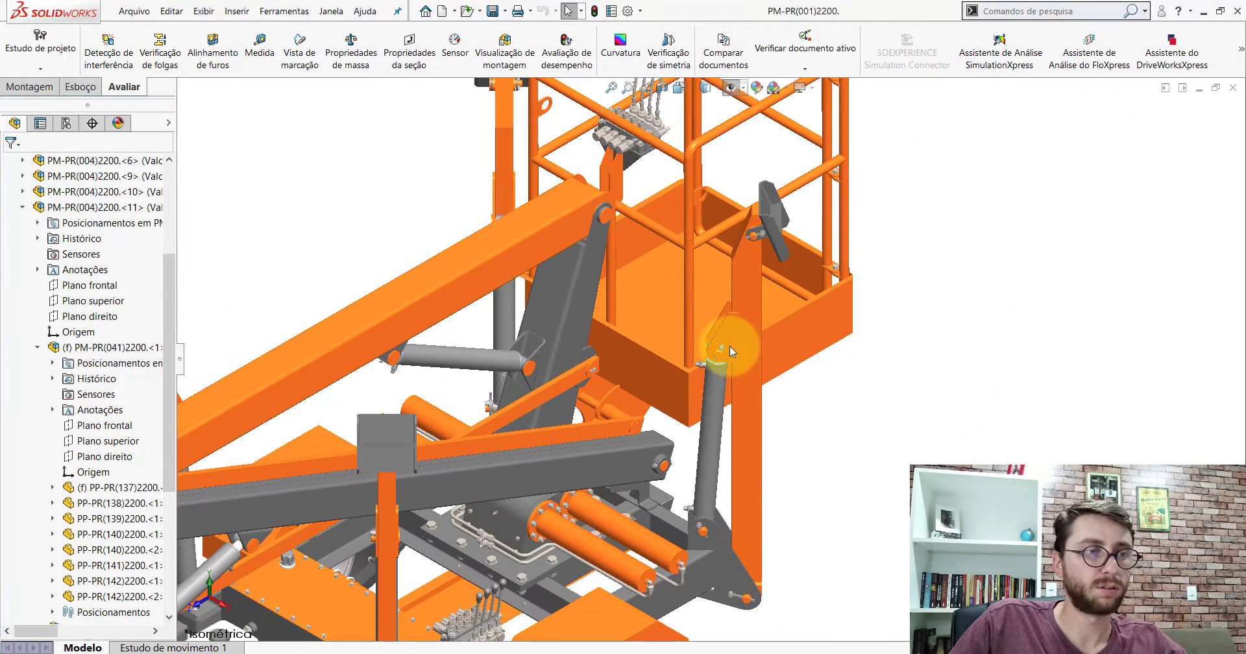
drag(174, 325, 175, 214)
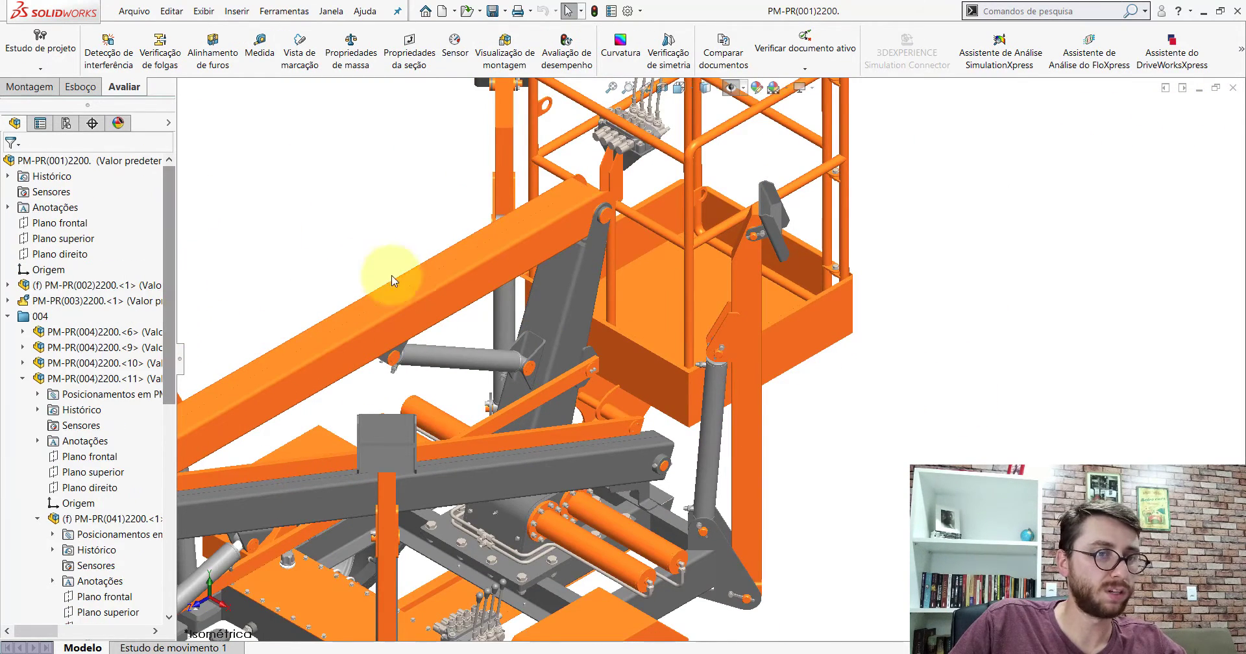
click(8, 317)
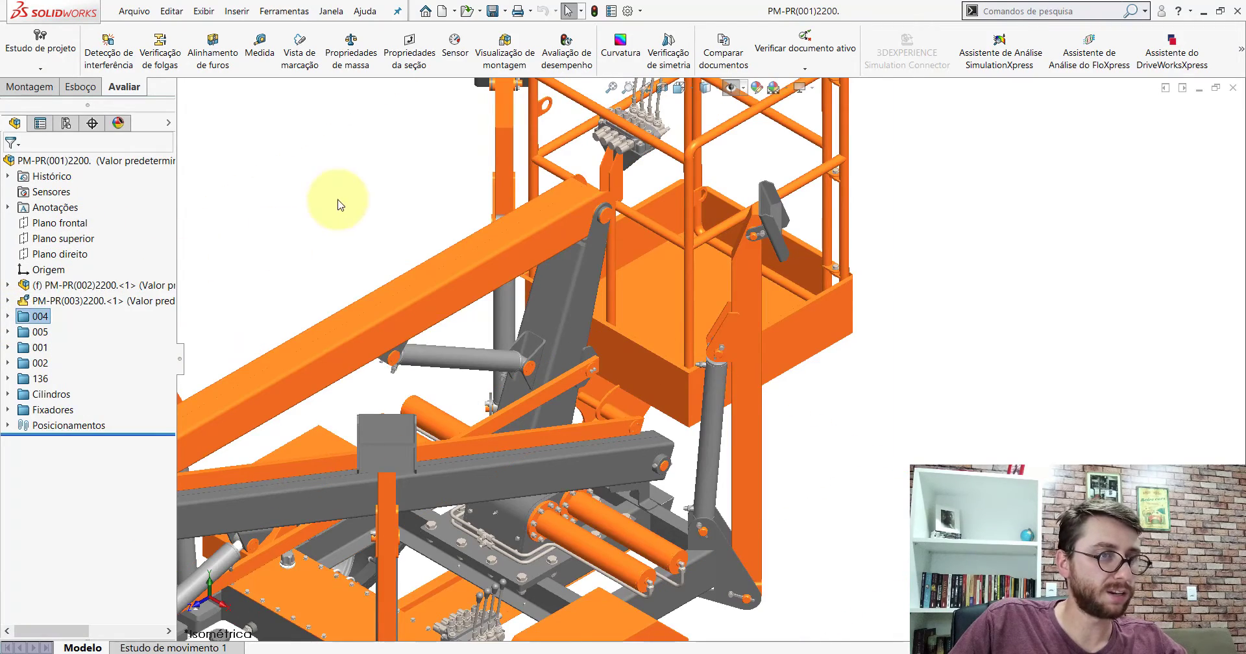
key(f)
middle_drag(652, 413, 858, 335)
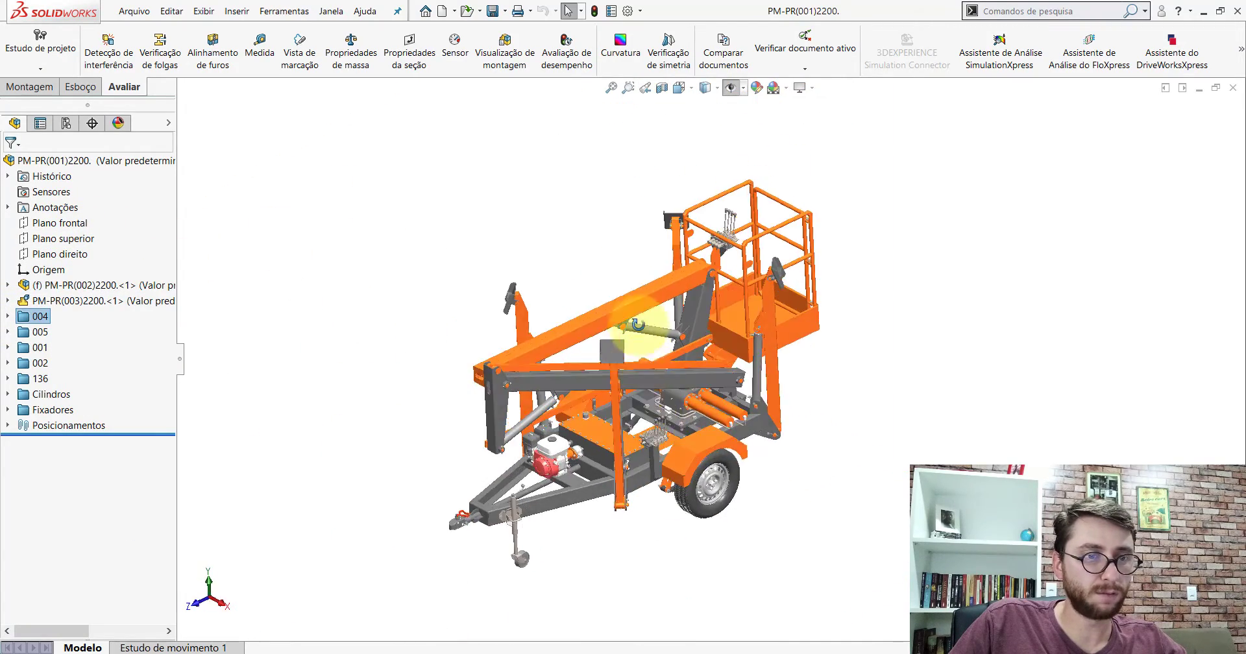
Filter the assembly tree by '(139)' to isolate the four PP-PR(139) bushings.
click(92, 141)
text(()
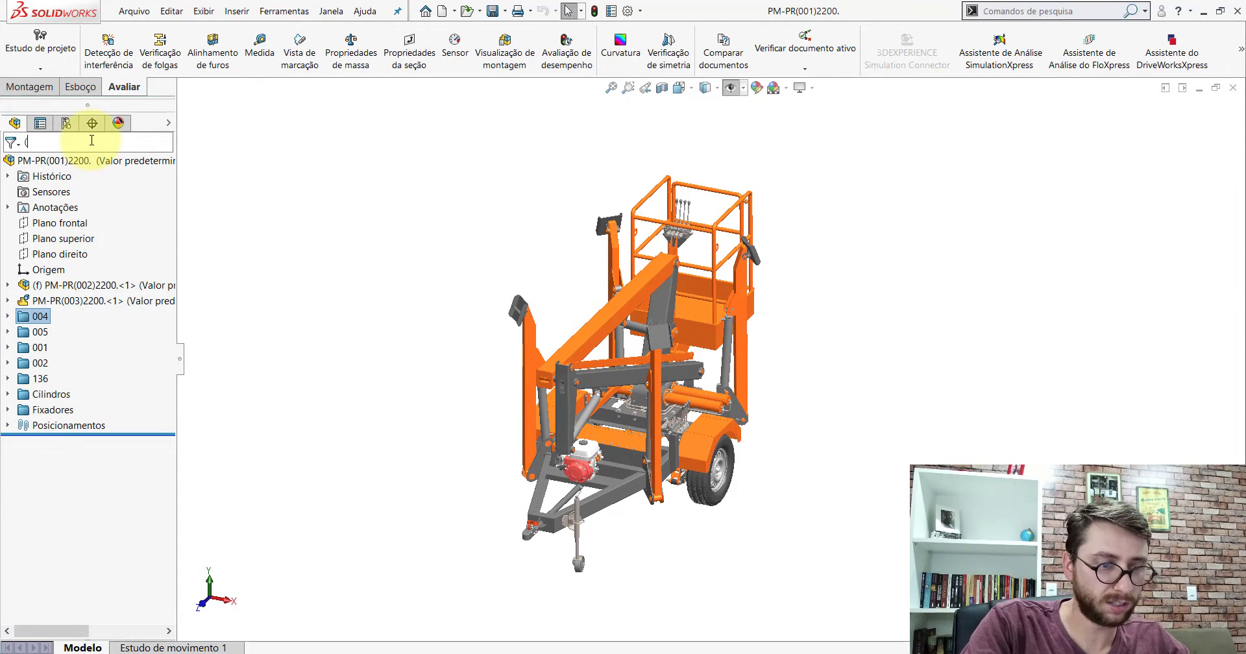
text(139))
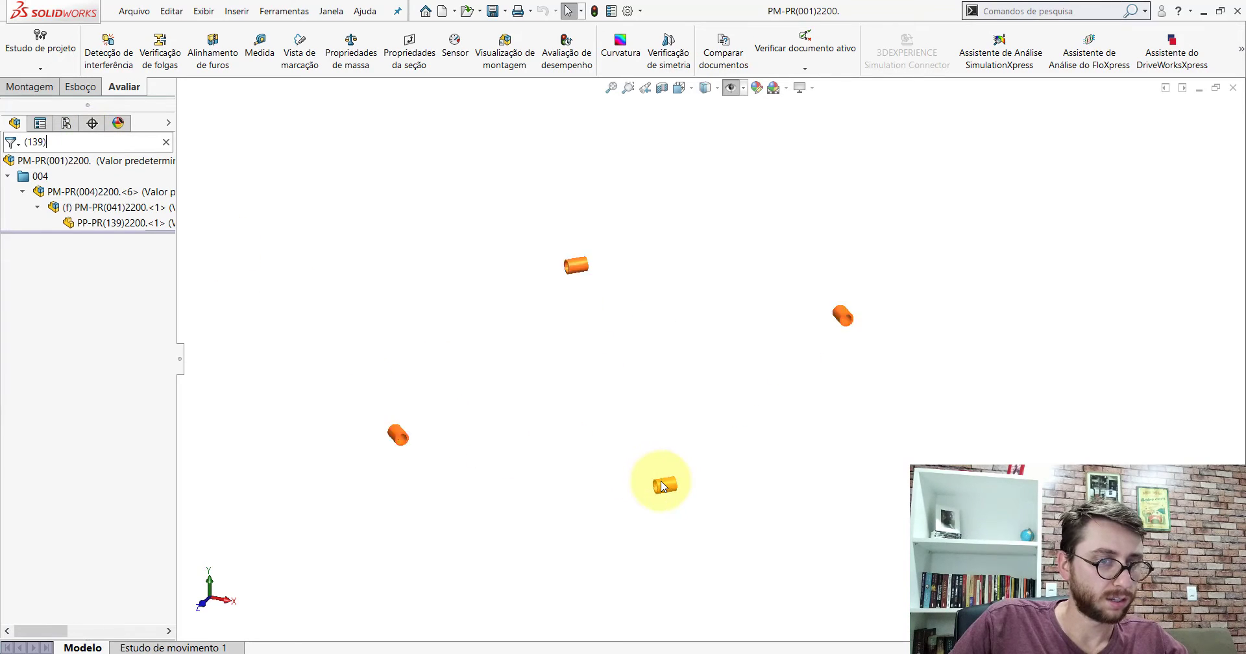
scroll(662, 486, down, 2)
scroll(678, 470, up, 3)
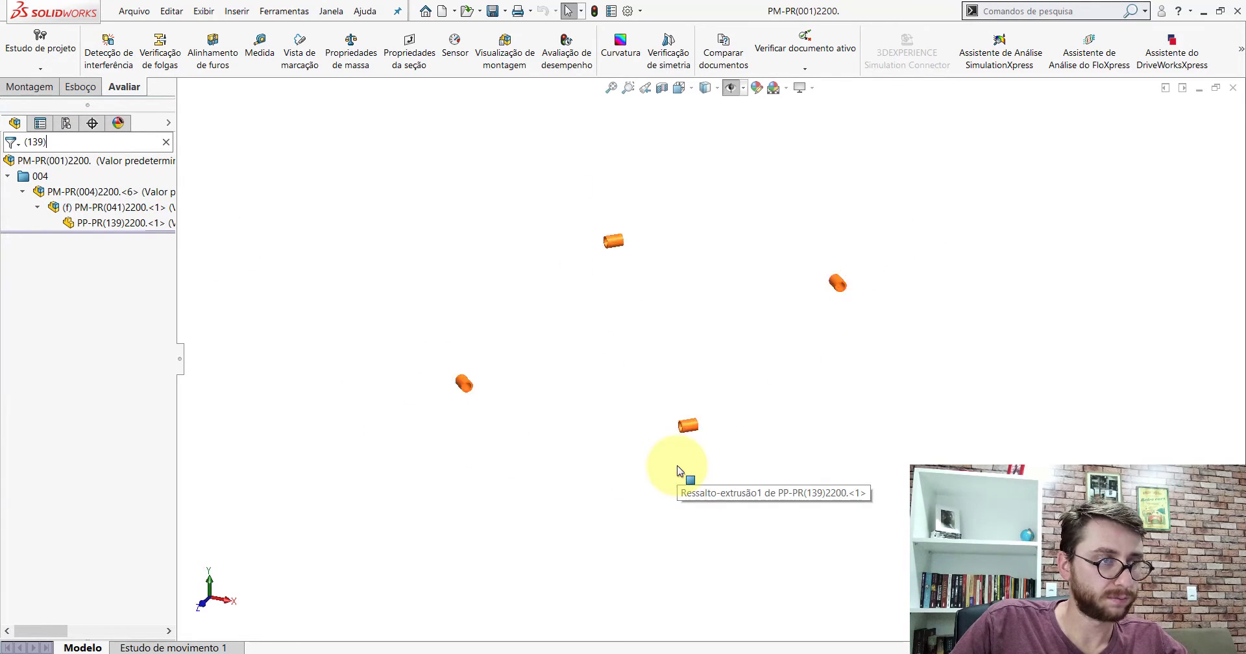
mouse_move(684, 473)
middle_down()
mouse_move(860, 345)
mouse_move(570, 247)
middle_up()
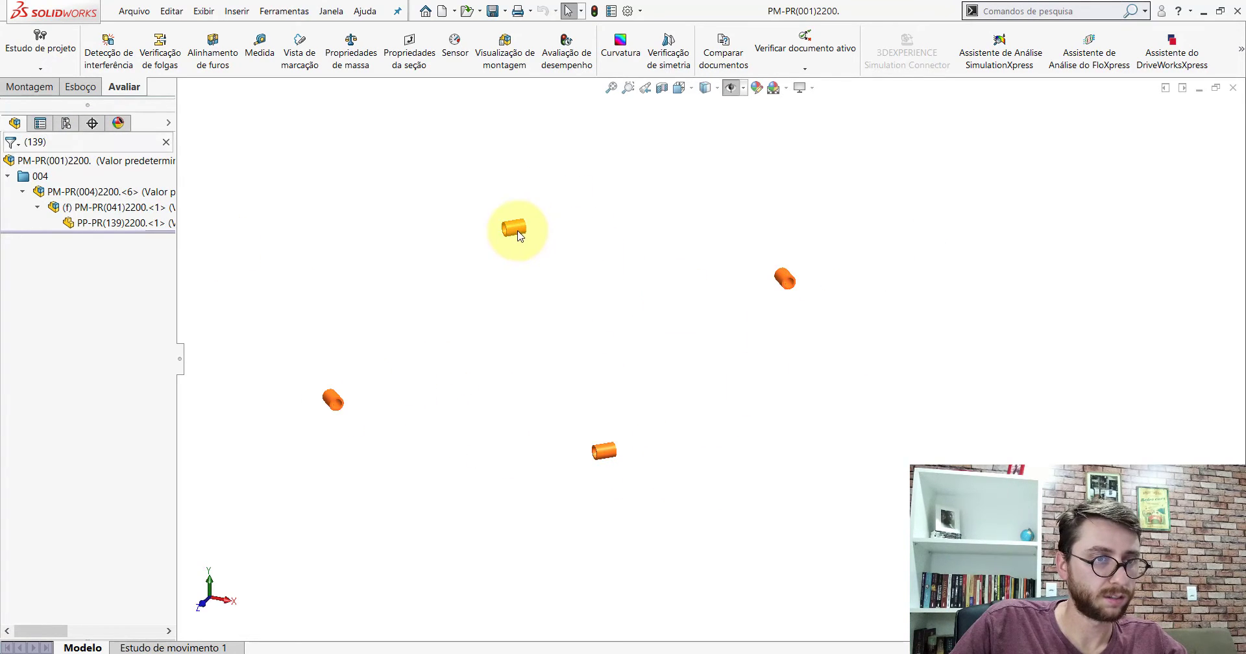
Isolate the PP-PR(139) bushing and zoom to fit it.
click(122, 224)
right_click(122, 224)
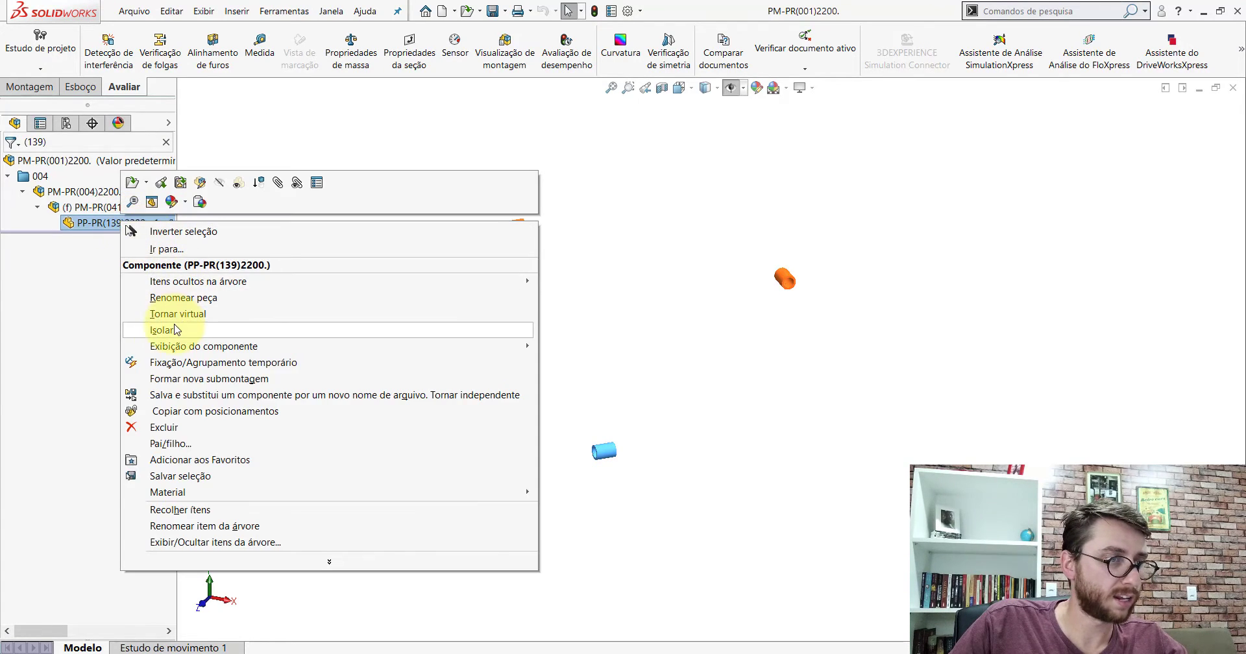
click(669, 329)
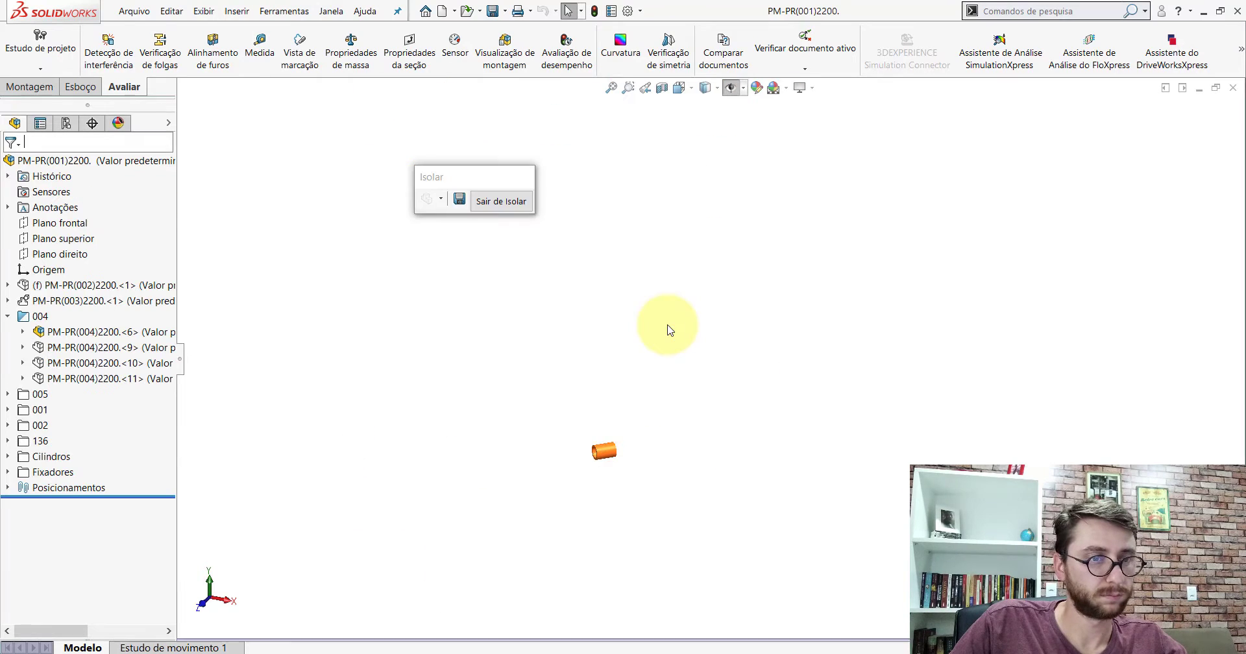
key(f)
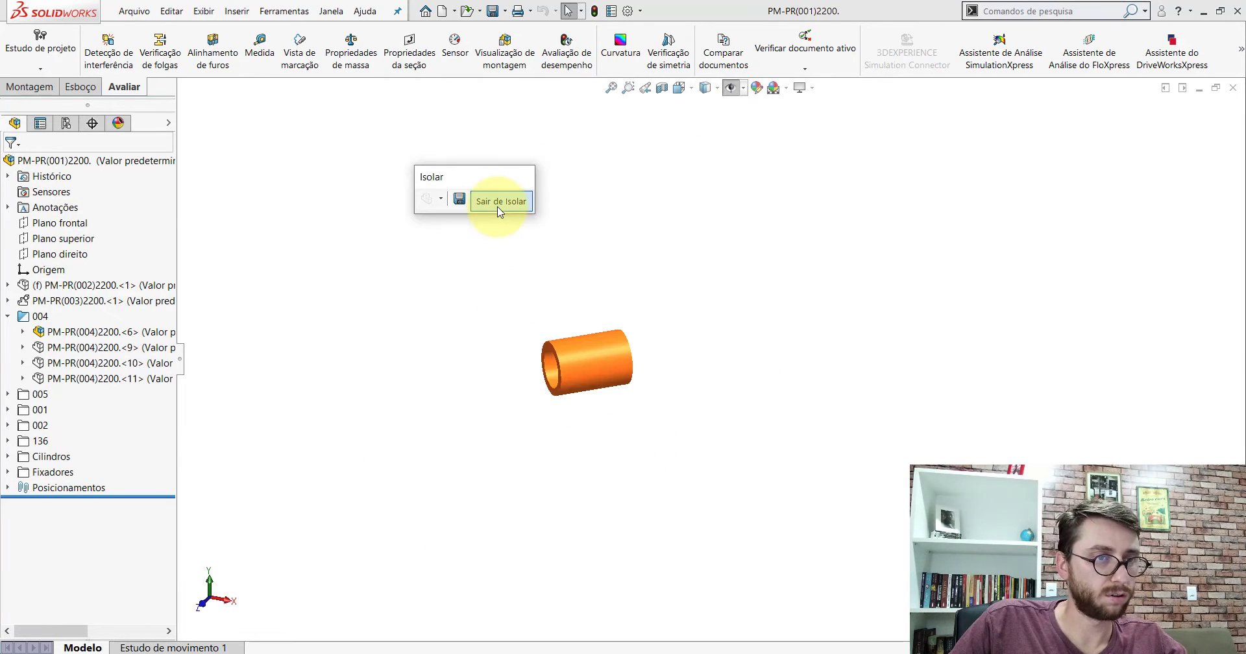
Exit isolation and trace the bushing to the PM-PR(041) arm's lower lug.
click(500, 212)
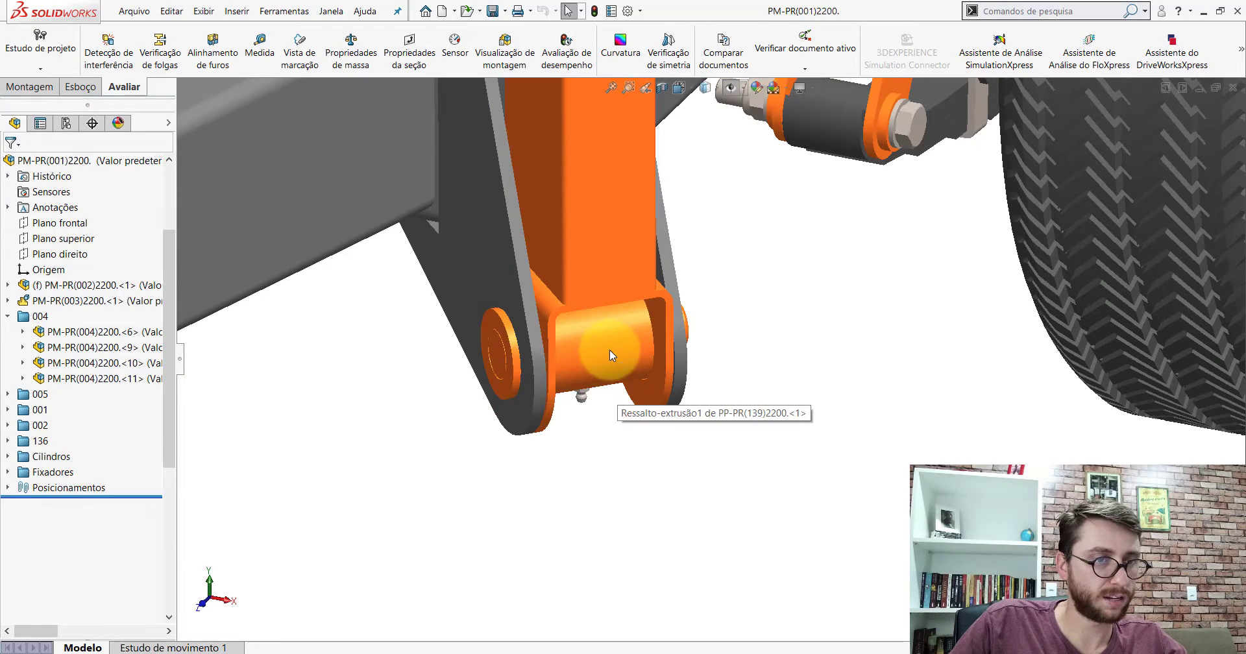
click(619, 391)
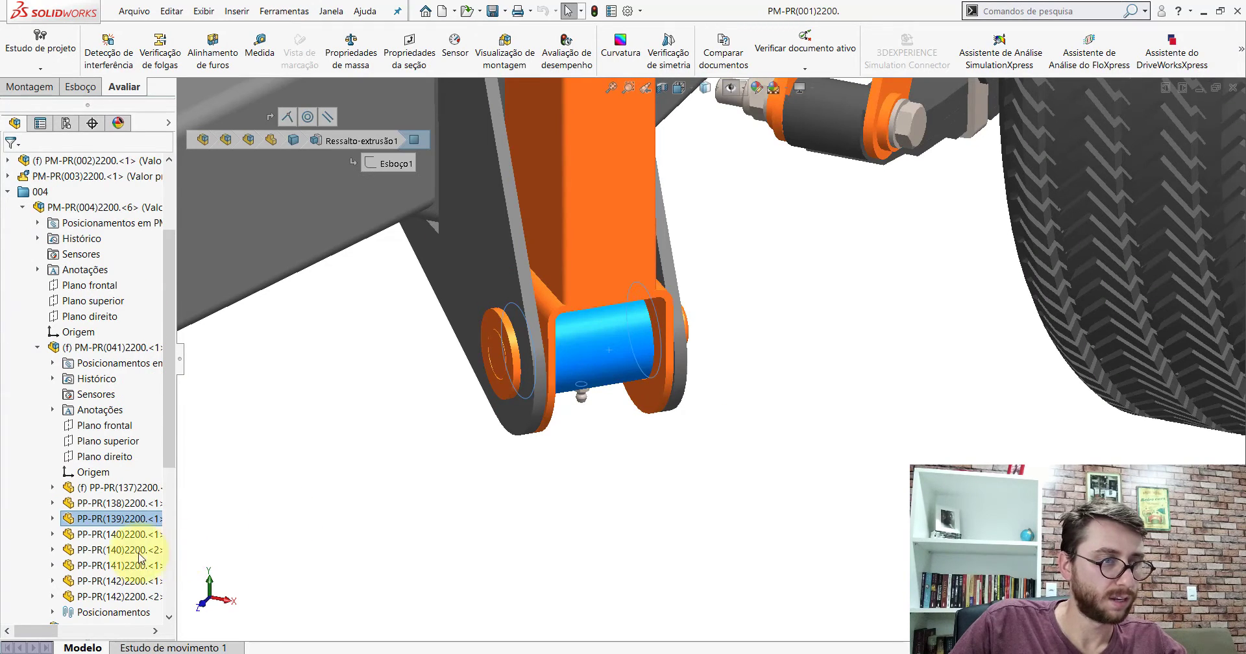
scroll(667, 403, up, 5)
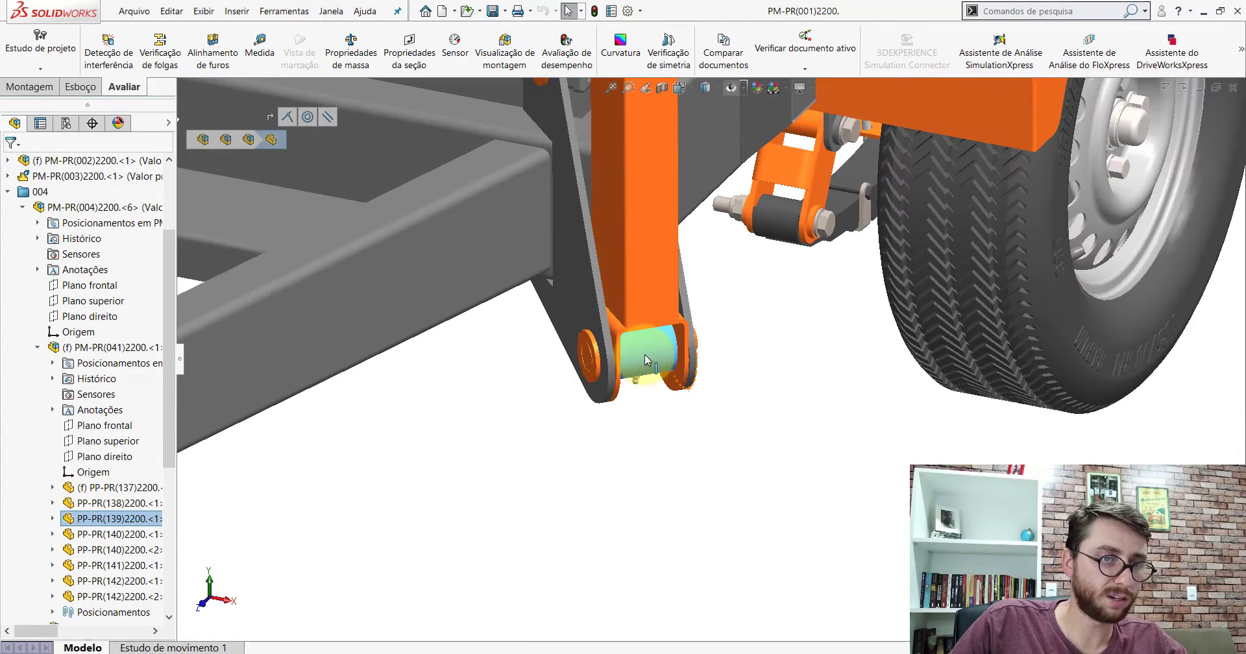
scroll(325, 381, down, 5)
click(143, 347)
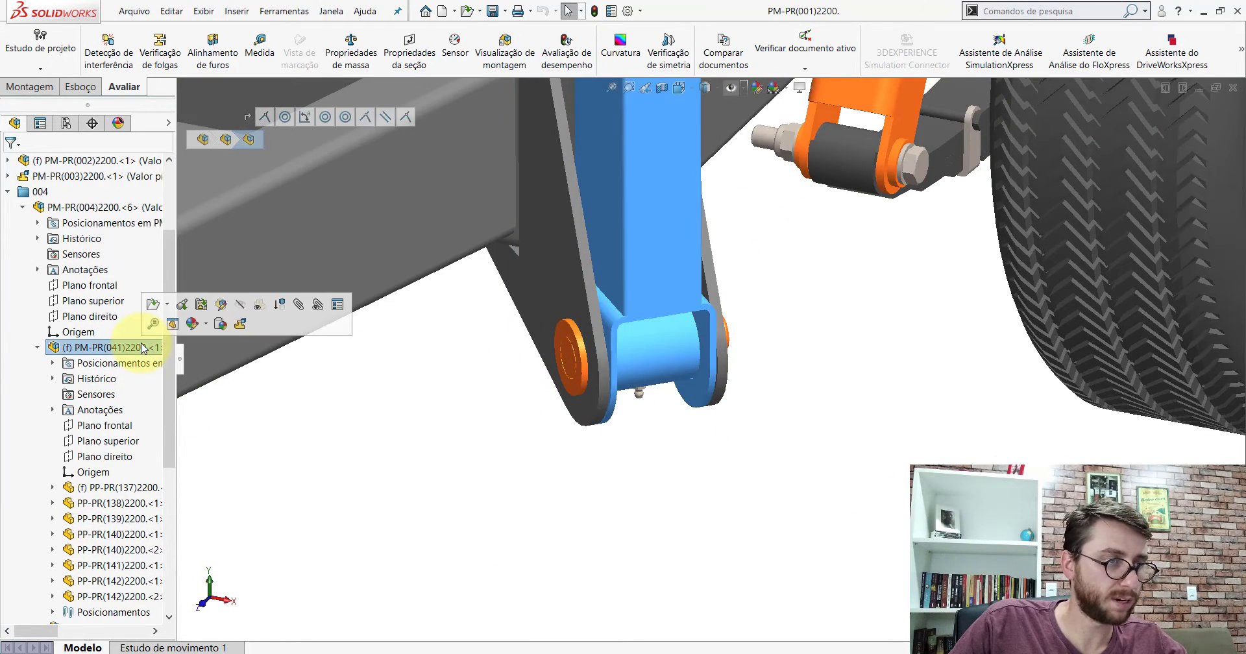
Open the PM-PR(041)2200 arm subassembly on its own and orbit to its lug end.
click(156, 308)
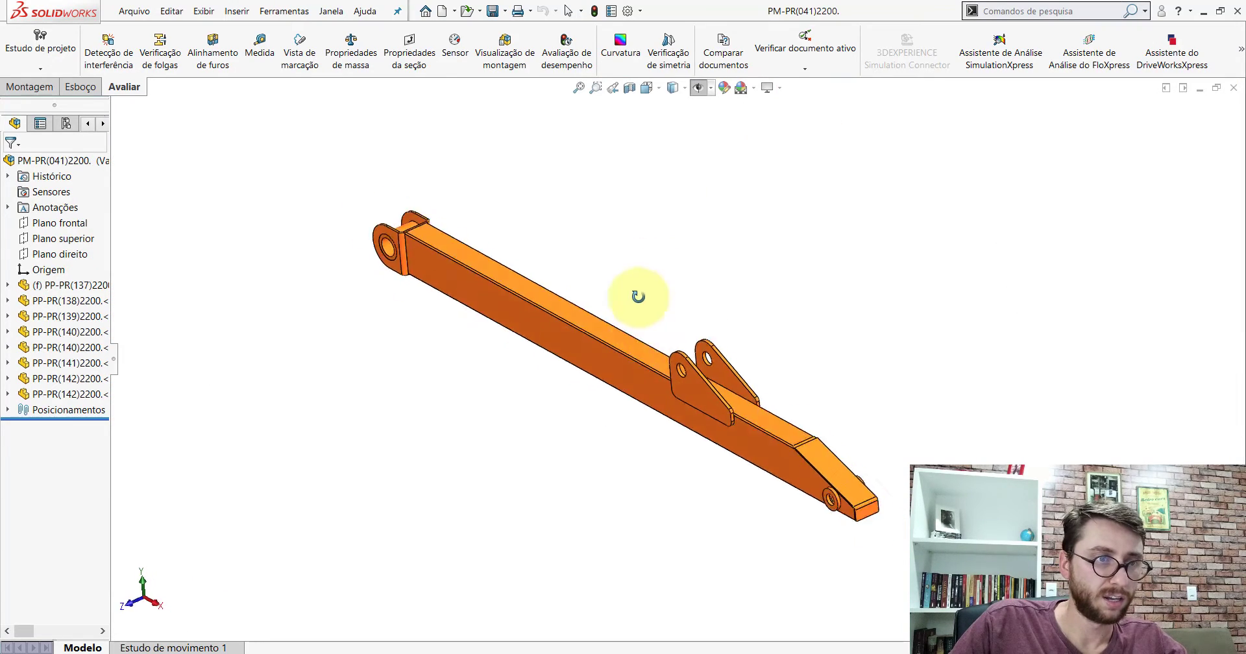
middle_drag(581, 344, 556, 439)
scroll(556, 439, down, 5)
mouse_move(500, 320)
middle_down()
mouse_move(606, 269)
mouse_move(553, 361)
mouse_move(542, 487)
middle_up()
click(578, 445)
mouse_move(578, 445)
middle_down()
mouse_move(578, 409)
mouse_move(506, 300)
mouse_move(529, 258)
mouse_move(575, 278)
mouse_move(637, 337)
mouse_move(536, 398)
mouse_move(426, 439)
mouse_move(498, 389)
mouse_move(570, 537)
middle_up()
Measure the bushing's small radial hole, finding a 6.8 mm diameter.
click(491, 401)
scroll(587, 584, down, 3)
scroll(528, 496, down, 3)
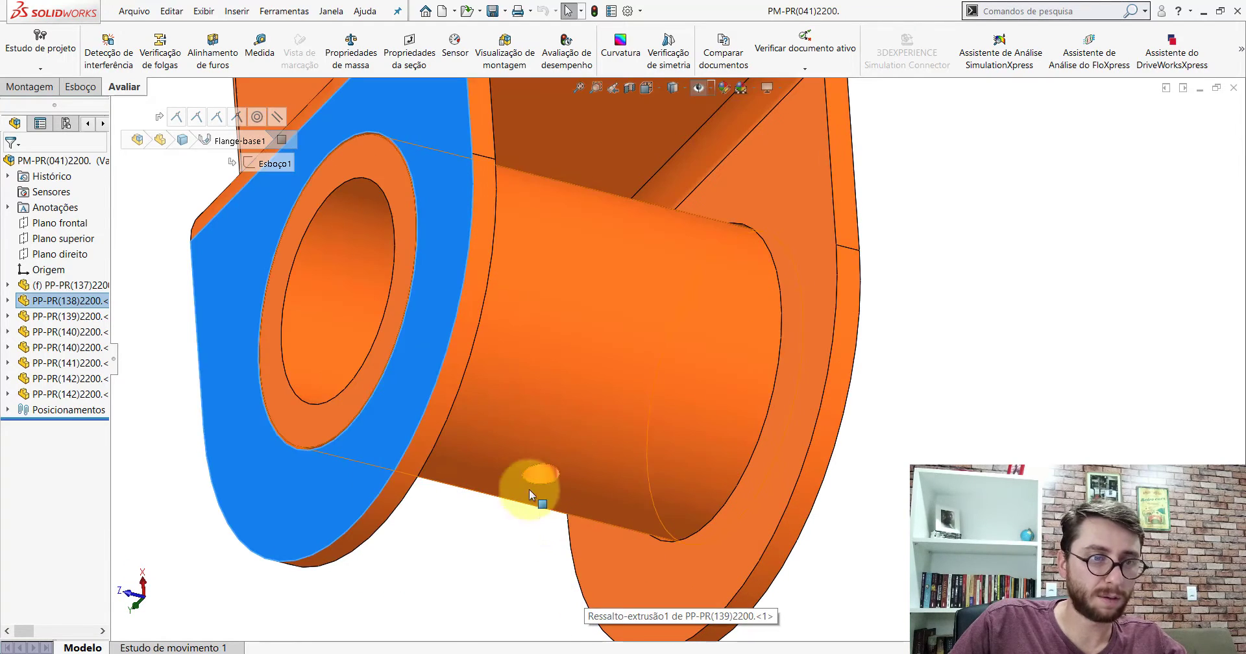
click(537, 479)
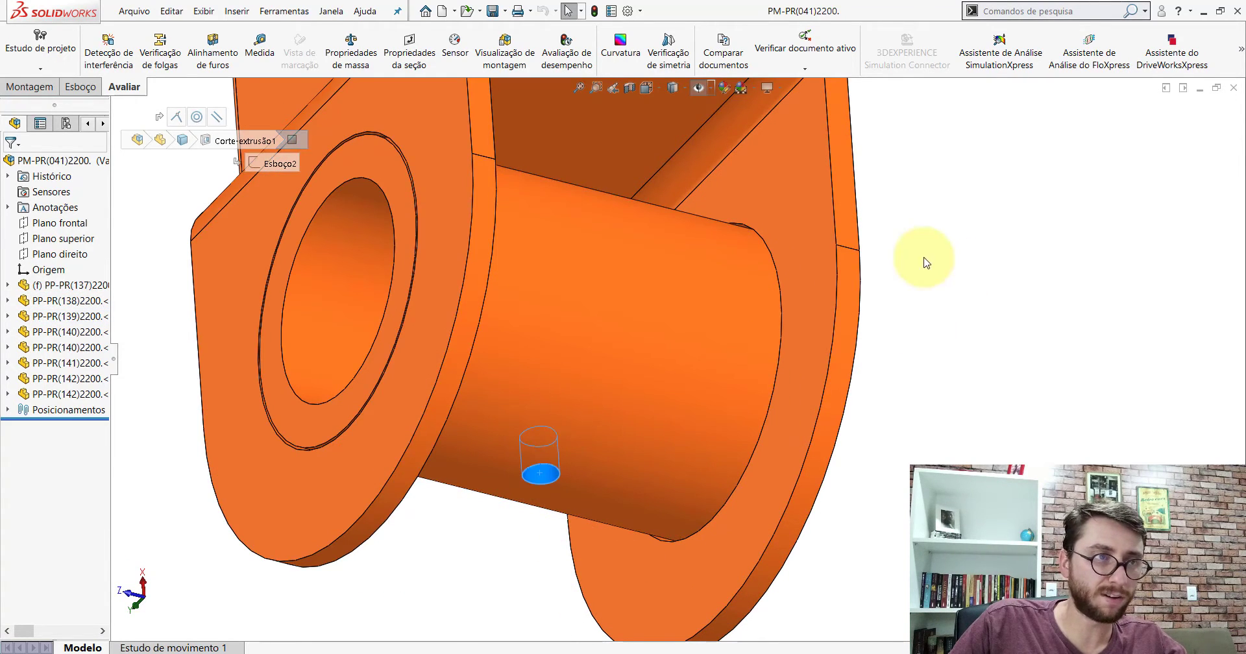
click(260, 49)
click(540, 474)
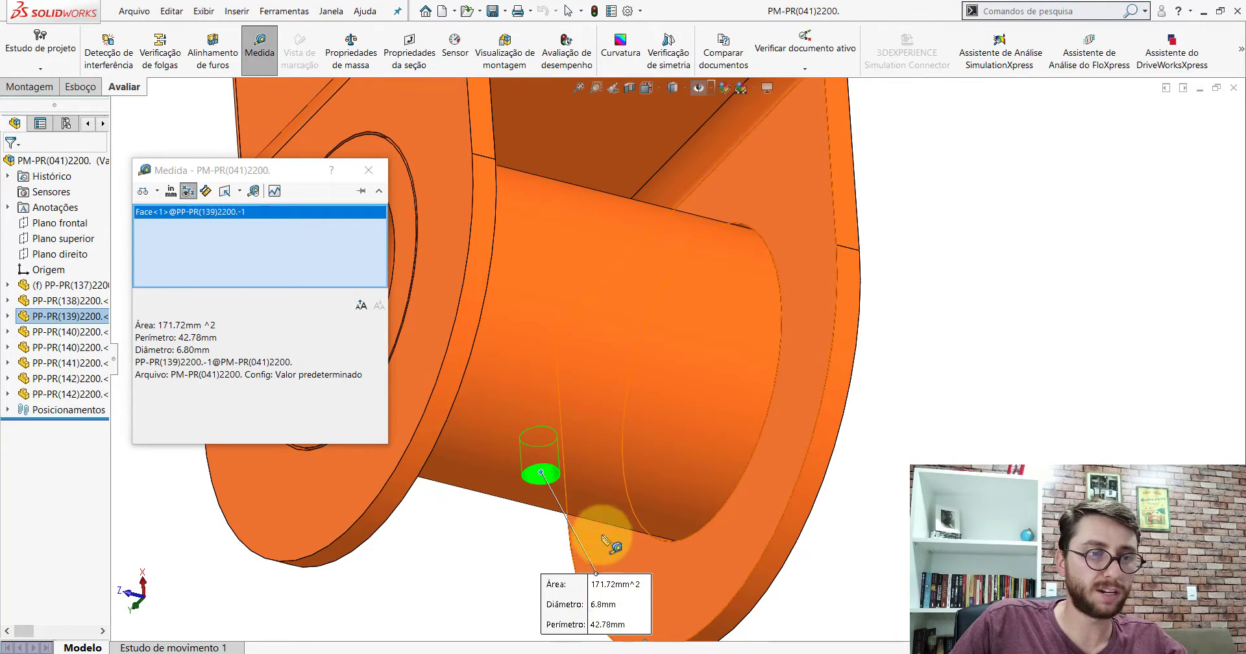
click(368, 172)
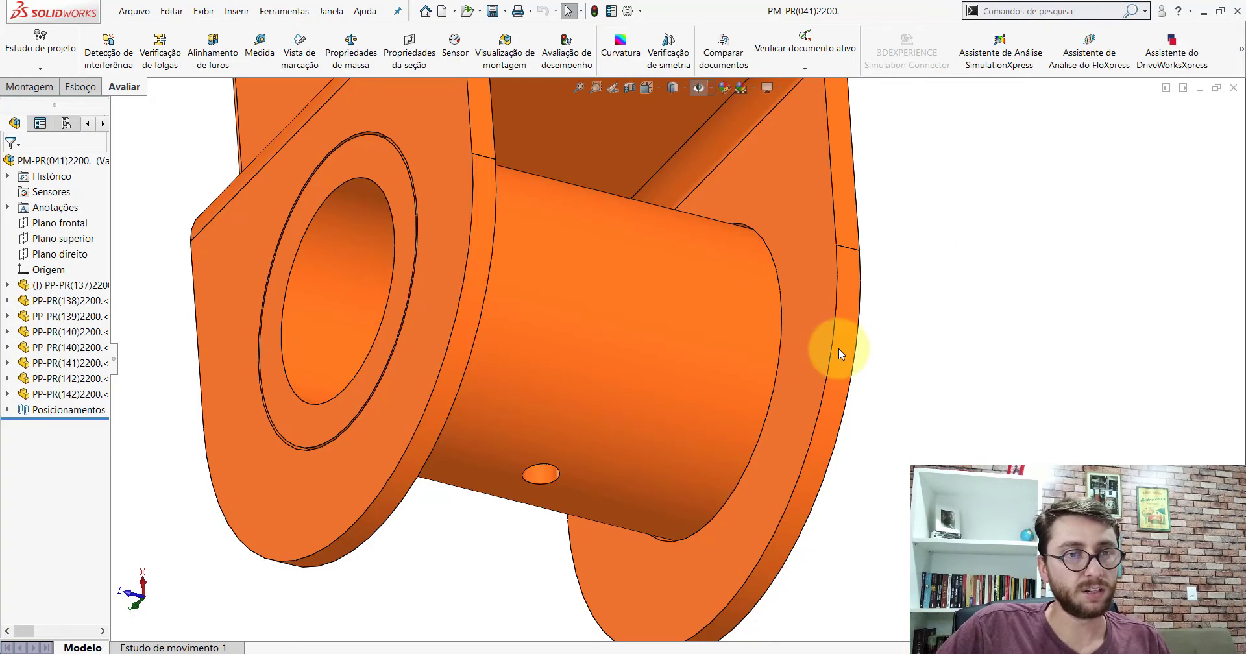
Zoom out and orbit the PM-PR(041)2200 arm to show the bushing between its lug plates.
scroll(686, 362, up, 5)
scroll(701, 338, up, 2)
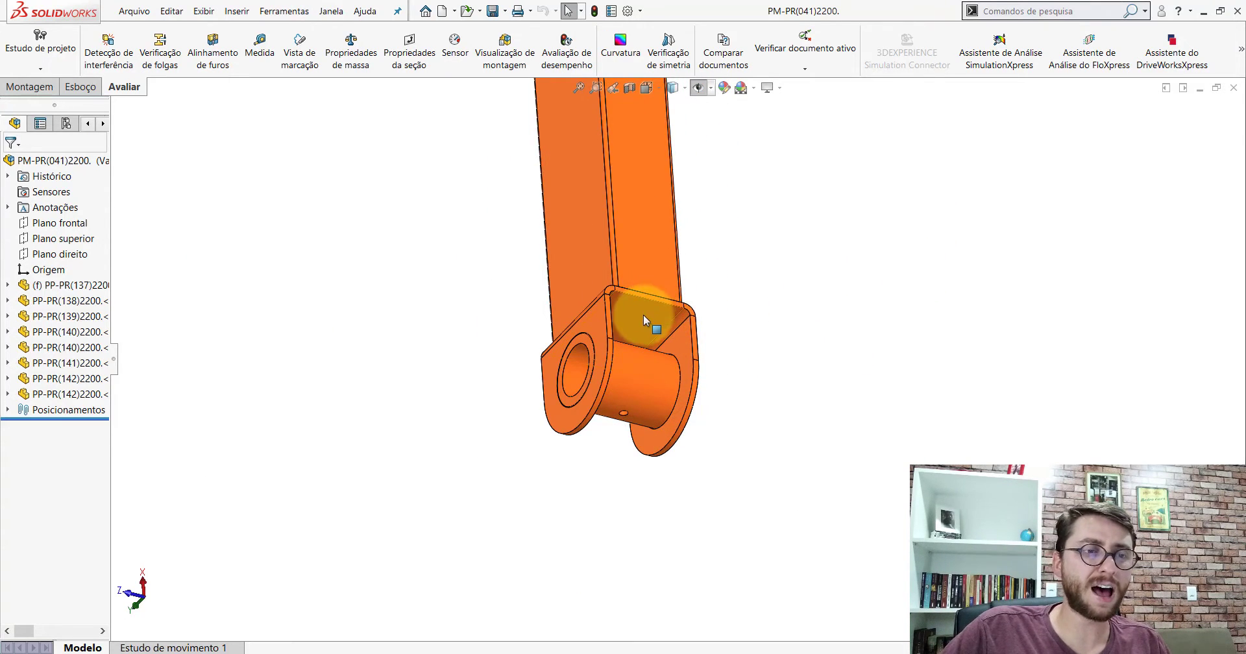
middle_drag(644, 314, 641, 431)
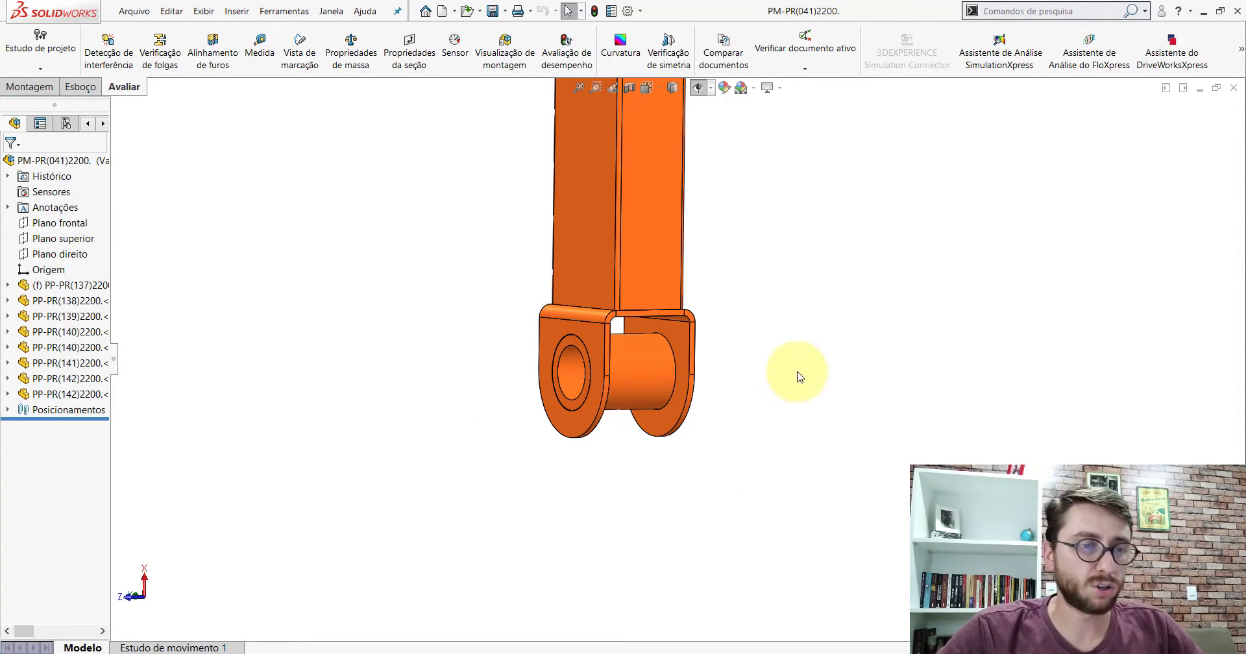
Close the arm subassembly and orbit the full machine toward the bushing's pin.
scroll(707, 380, up, 5)
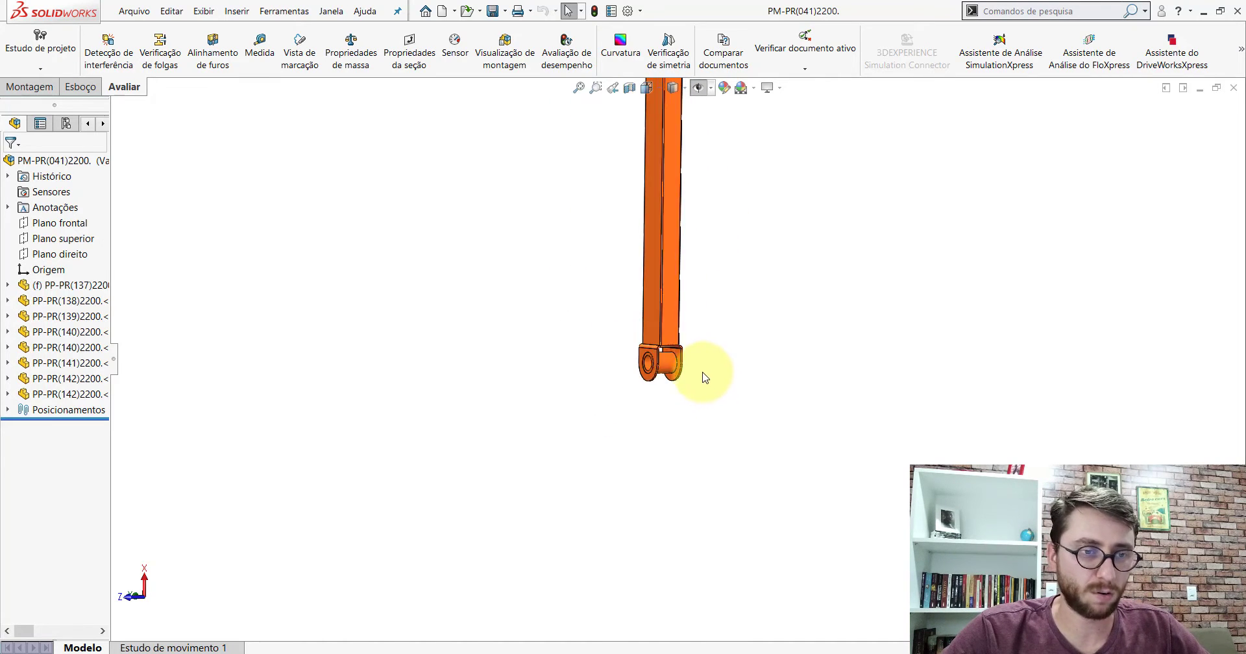
scroll(649, 357, down, 5)
click(575, 328)
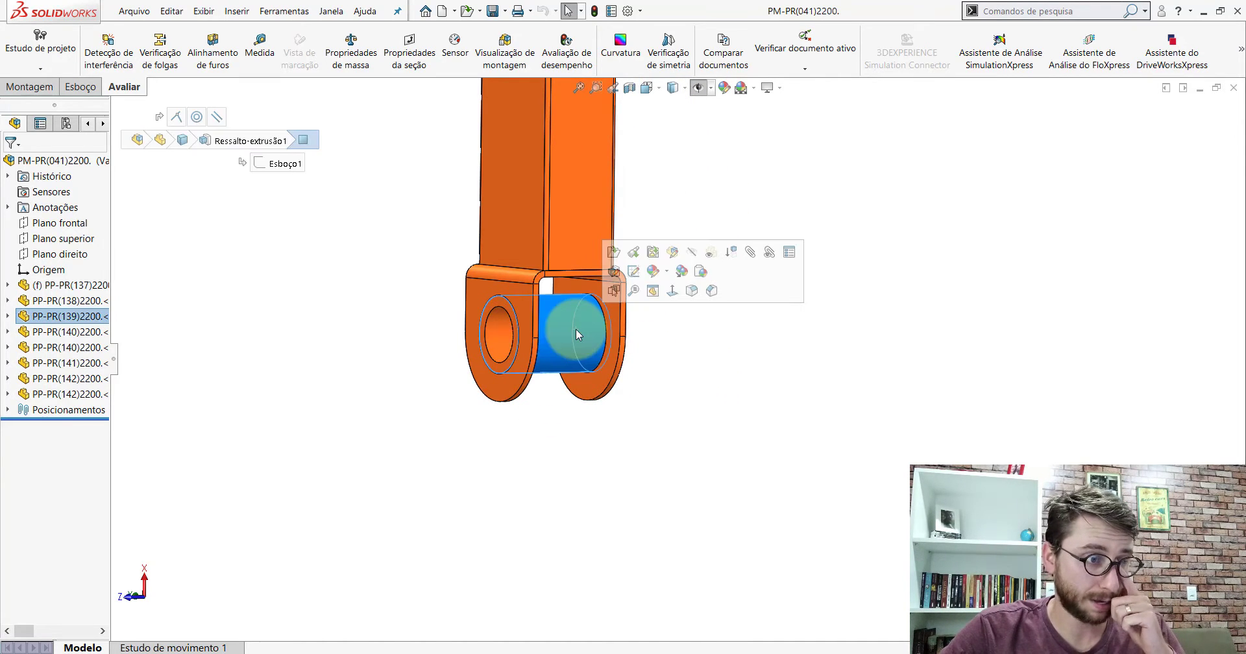
click(717, 367)
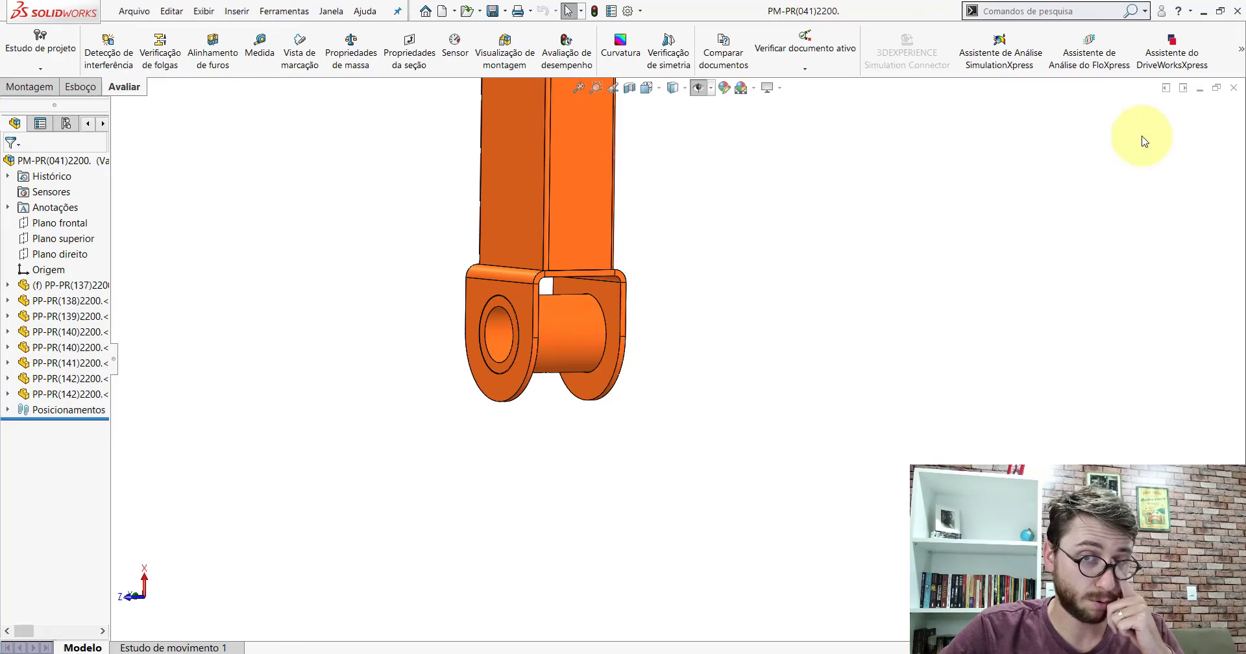
click(1234, 87)
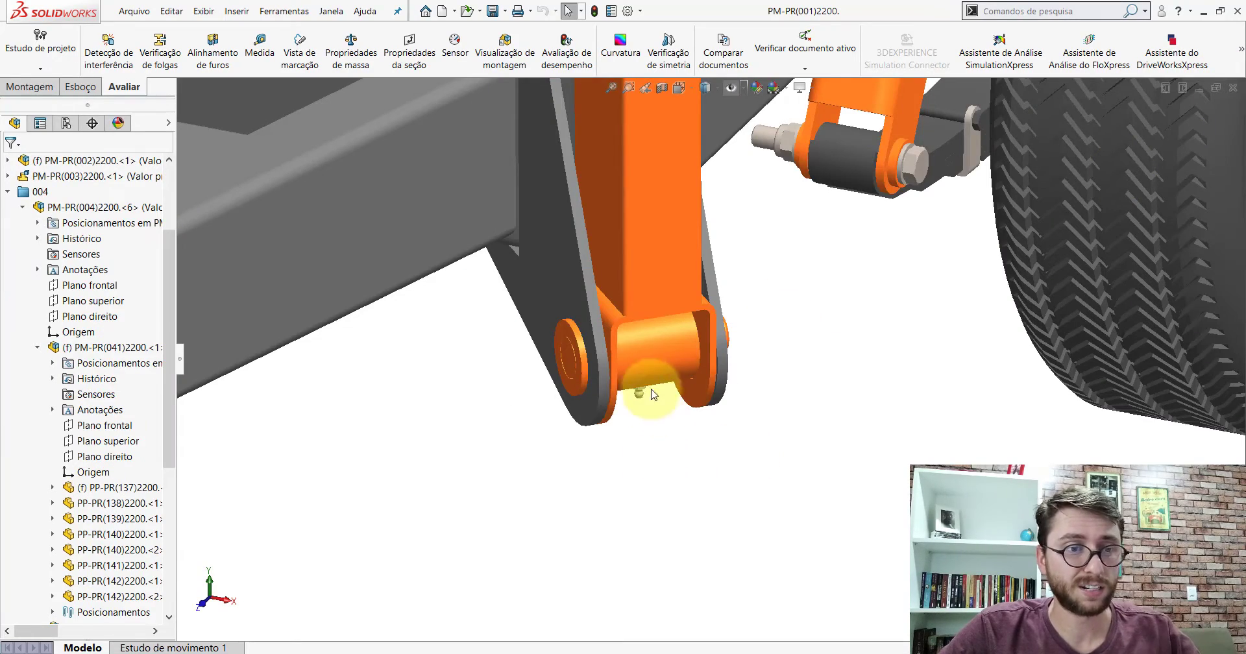
scroll(648, 396, down, 5)
mouse_move(647, 396)
middle_down()
mouse_move(642, 248)
mouse_move(677, 387)
middle_up()
Display all reference planes around the lug, bushing and GX-M8 grease fitting.
scroll(653, 423, down, 3)
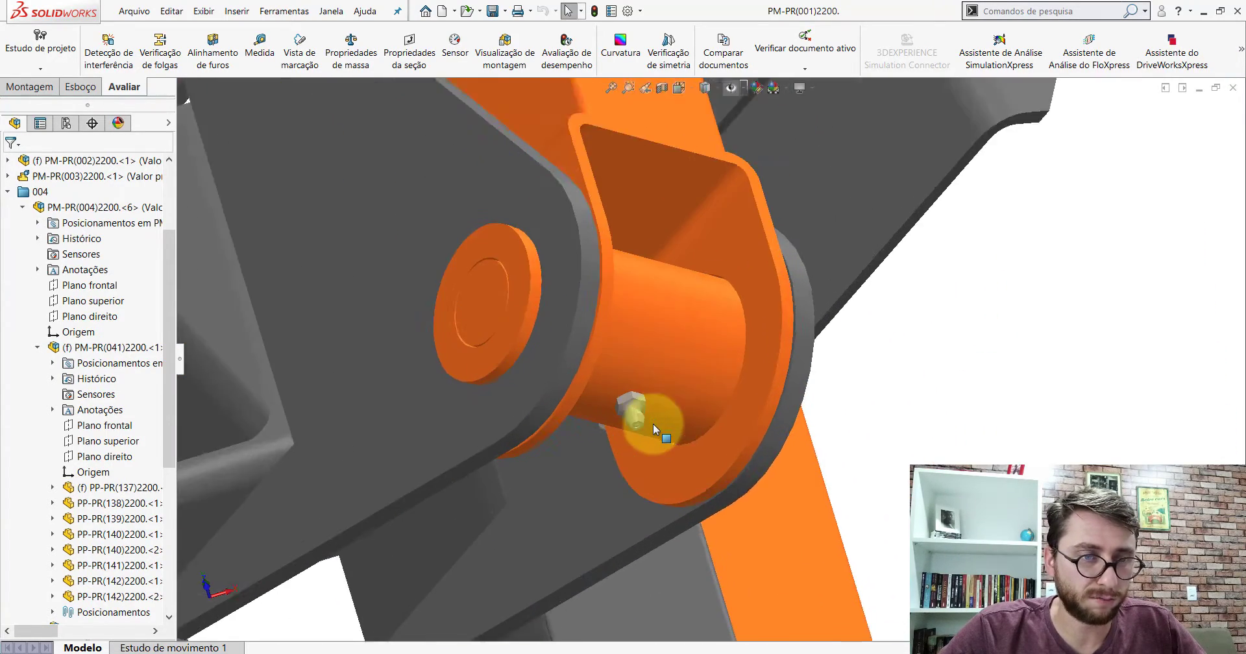
scroll(668, 399, down, 3)
scroll(668, 400, down, 2)
click(606, 381)
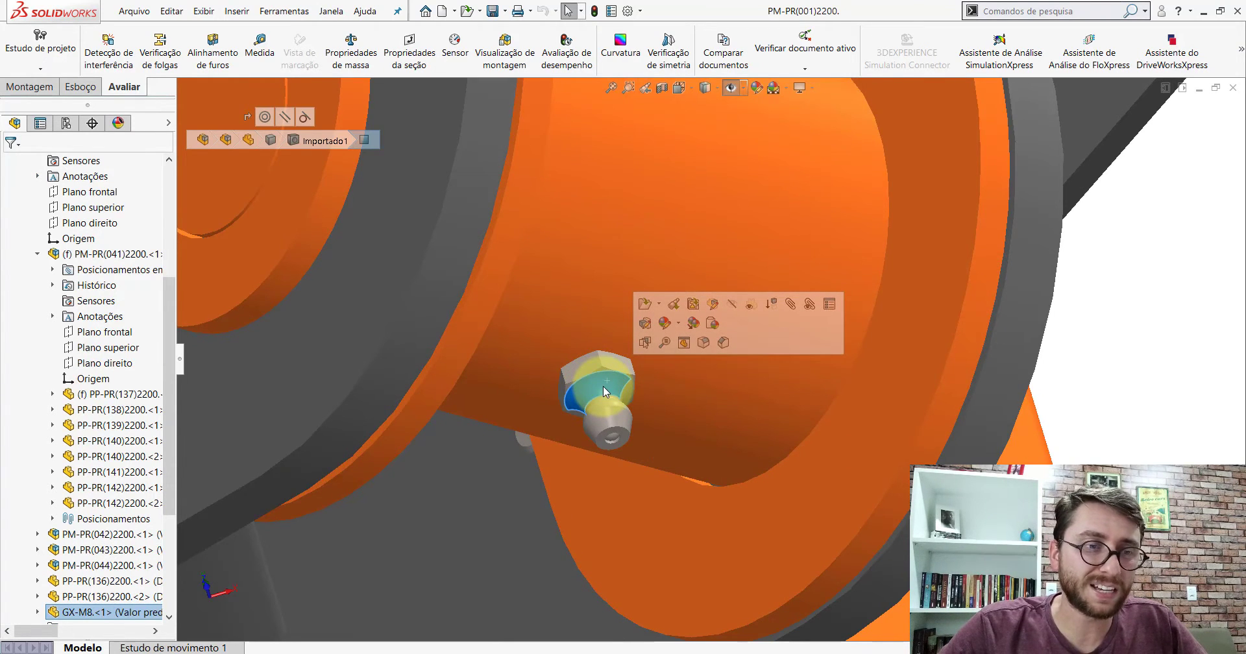
scroll(602, 387, up, 3)
scroll(602, 387, up, 2)
click(913, 306)
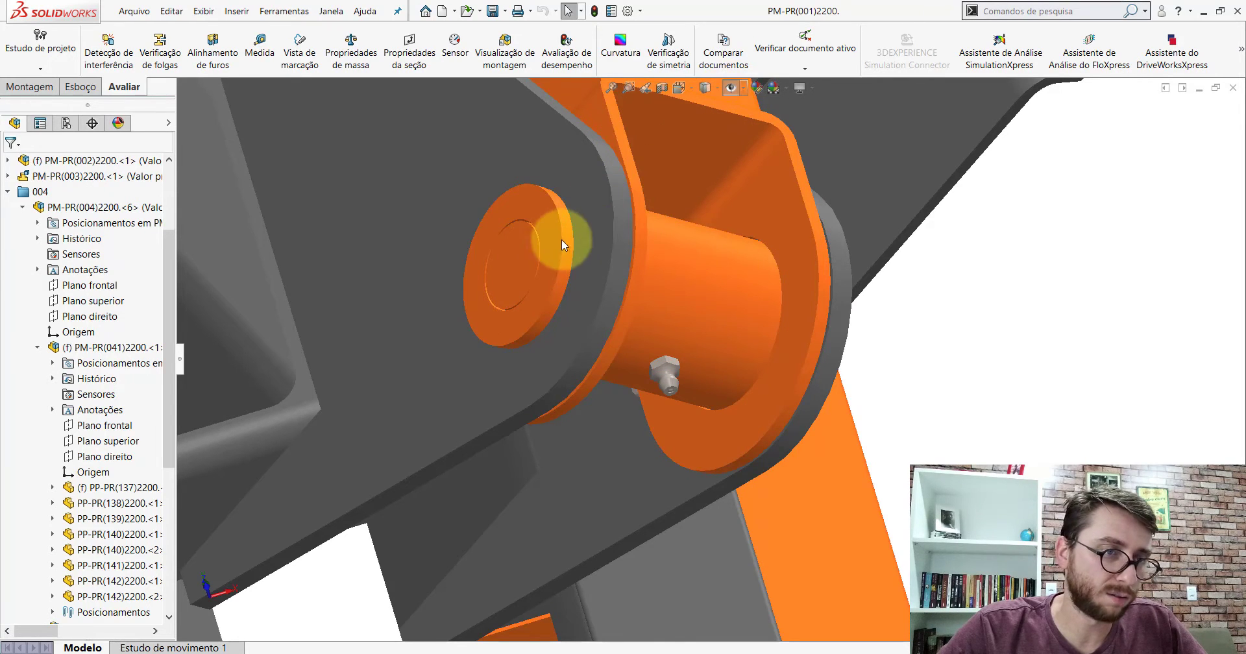
key(ctrl+shift+p)
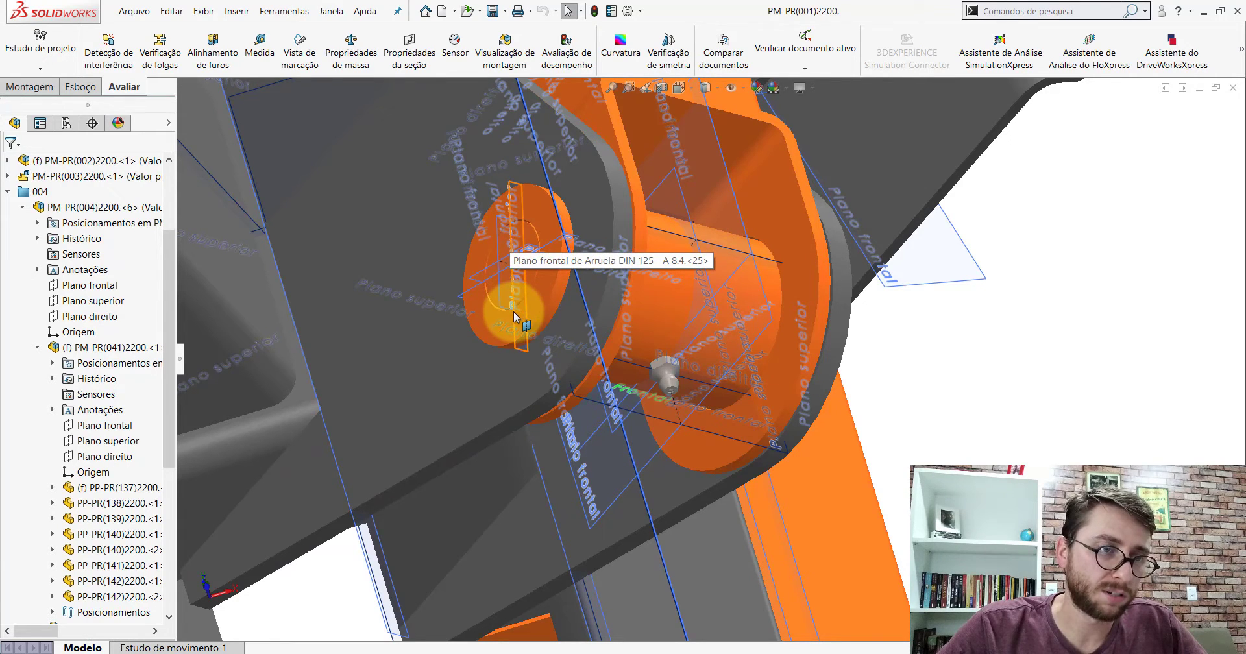
Section the assembly along PM-PR(005)2200's top plane, then hide the reference planes.
click(516, 314)
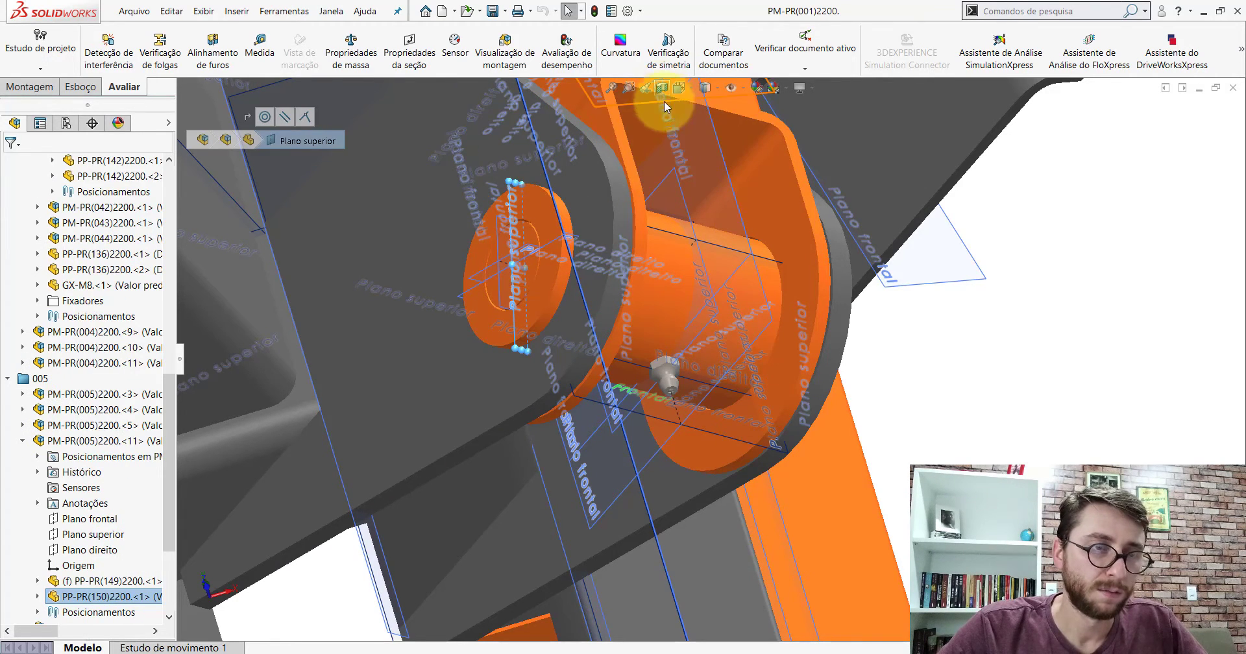
click(662, 89)
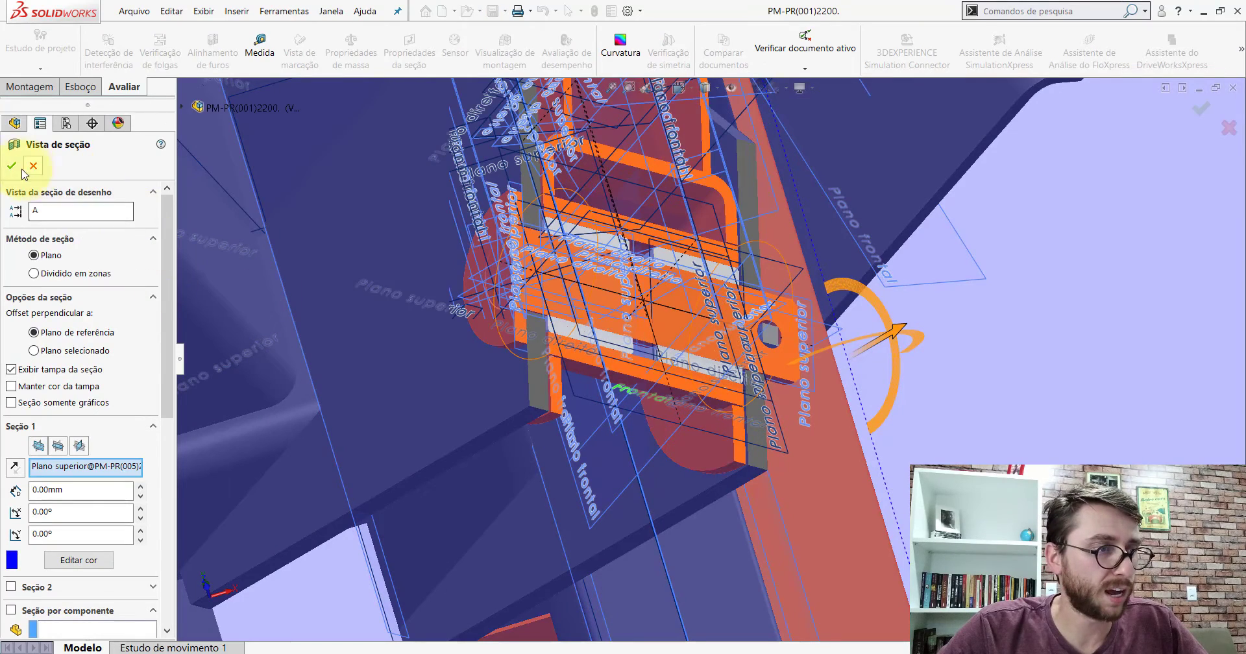
click(12, 166)
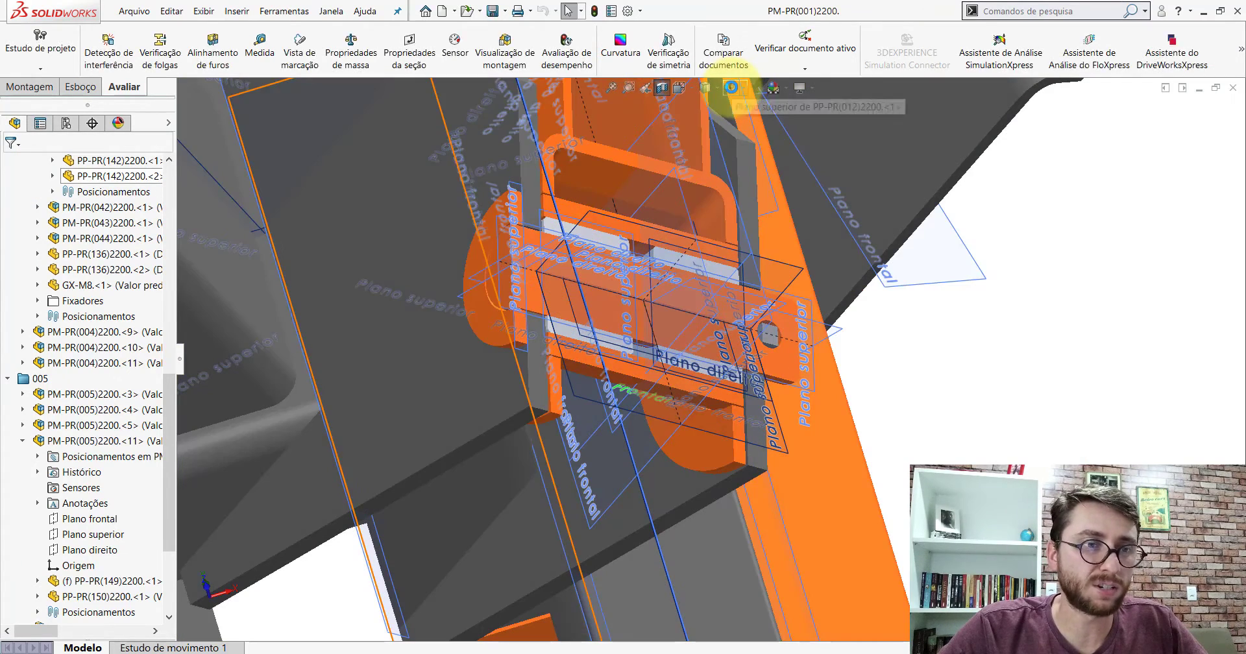
click(731, 88)
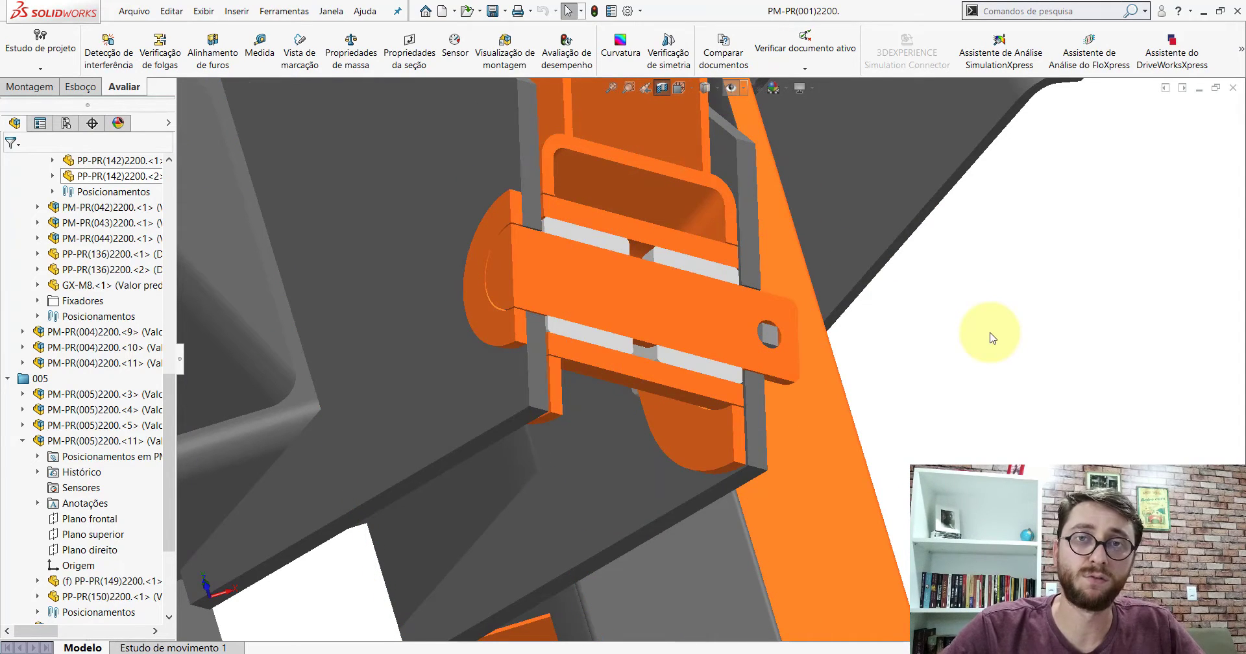
Inspect the sectioned pin and bushing faces, then switch the section view off.
scroll(661, 270, down, 2)
click(648, 263)
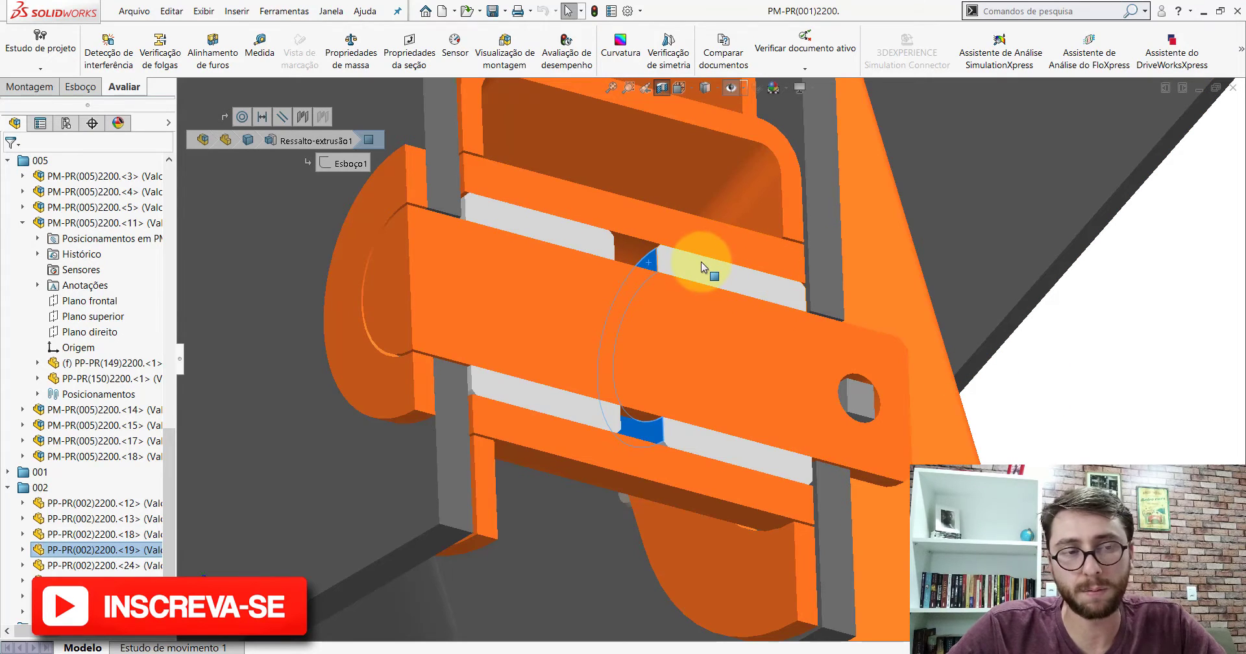
scroll(701, 262, up, 3)
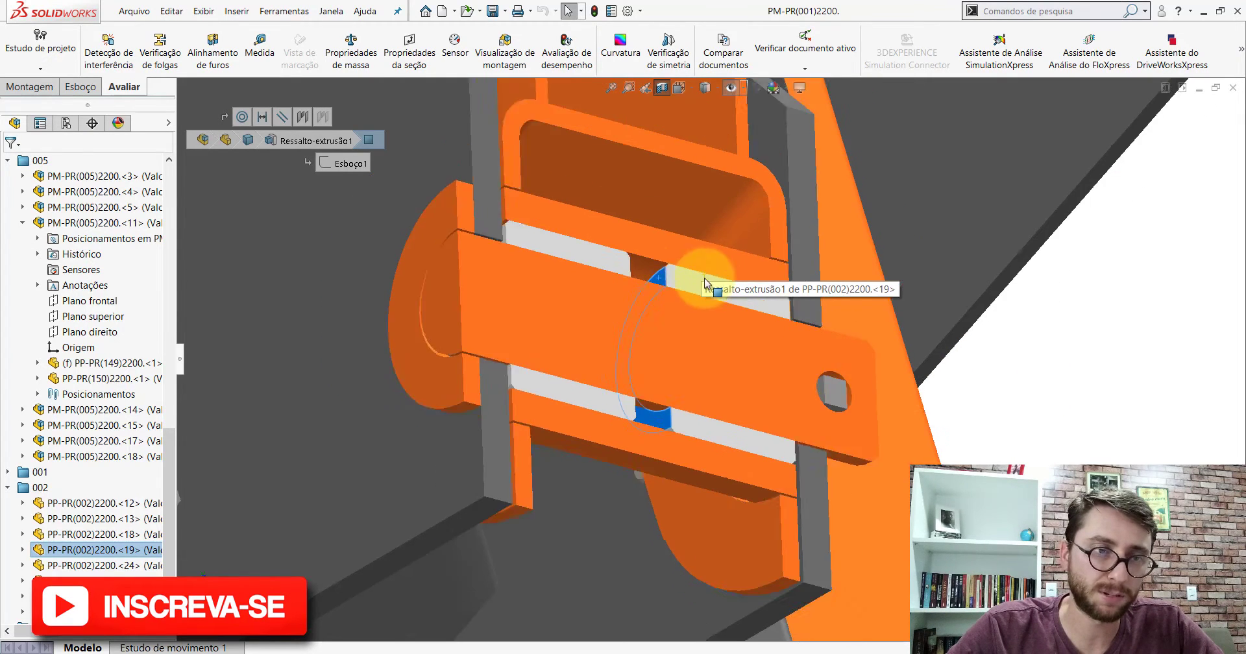
mouse_move(677, 368)
middle_down()
mouse_move(656, 326)
mouse_move(654, 495)
middle_up()
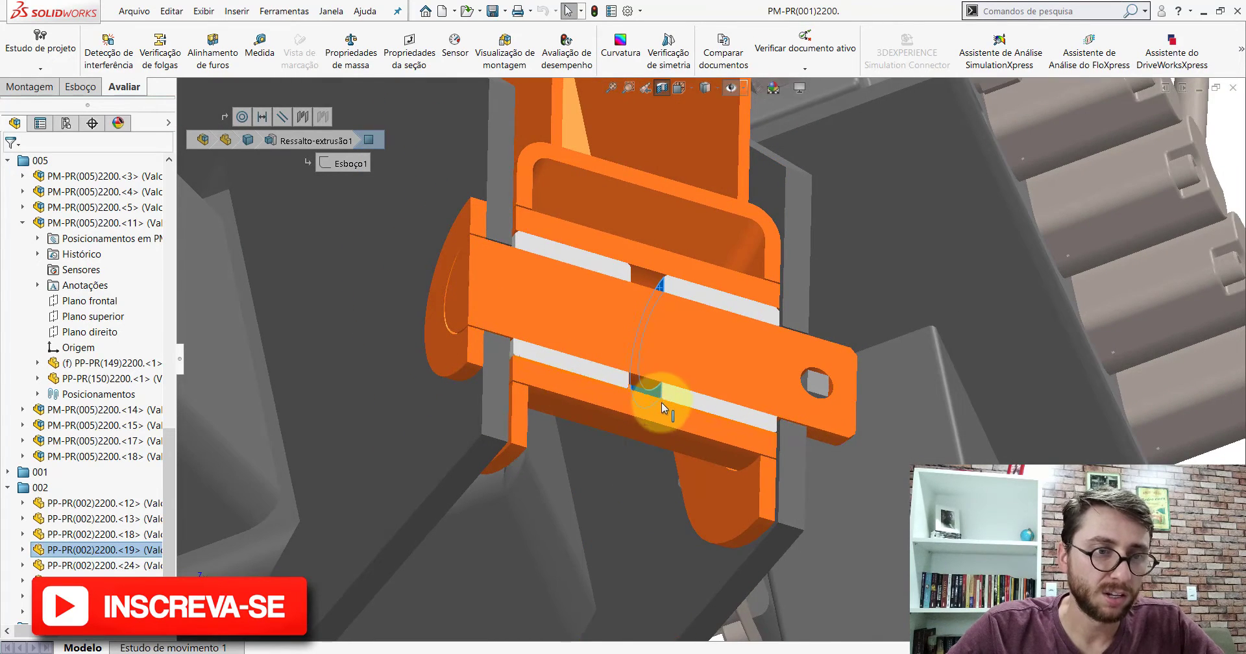
scroll(658, 399, down, 2)
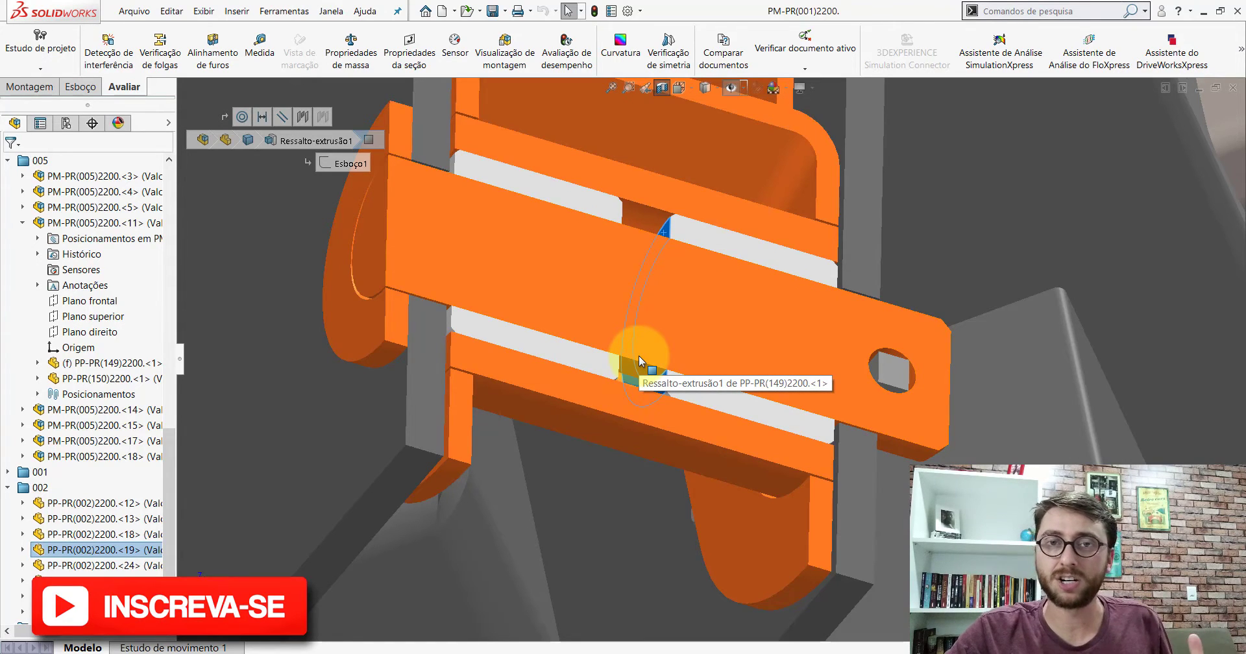
click(639, 360)
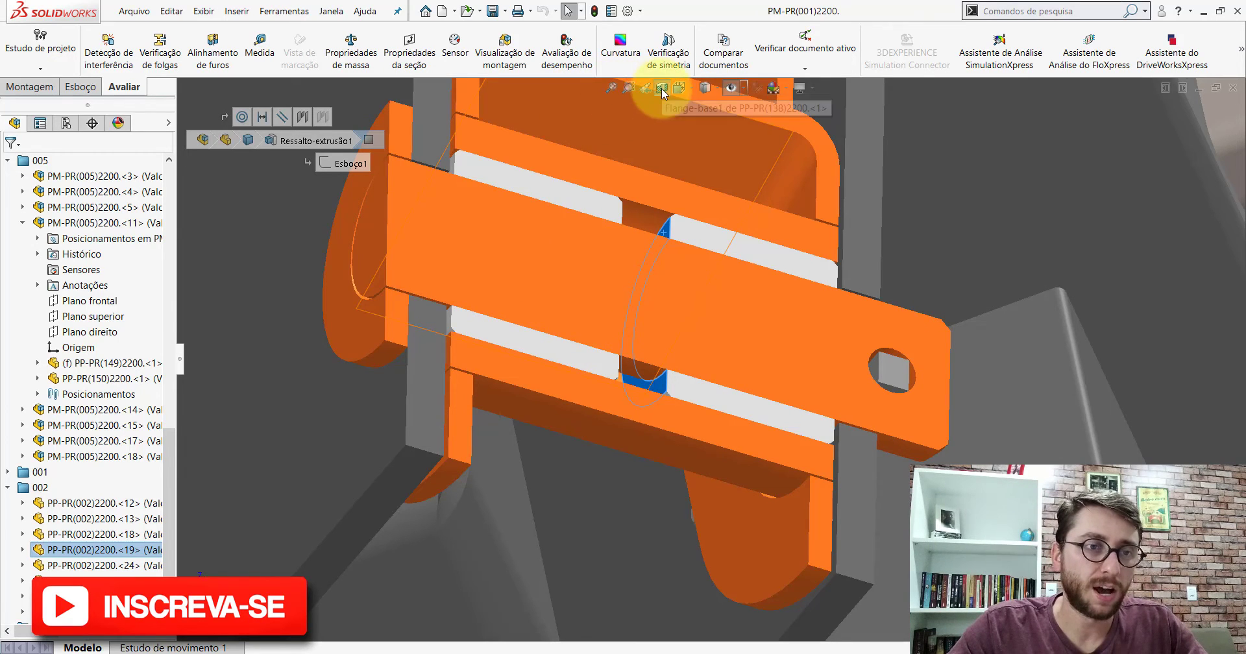
key(Tab)
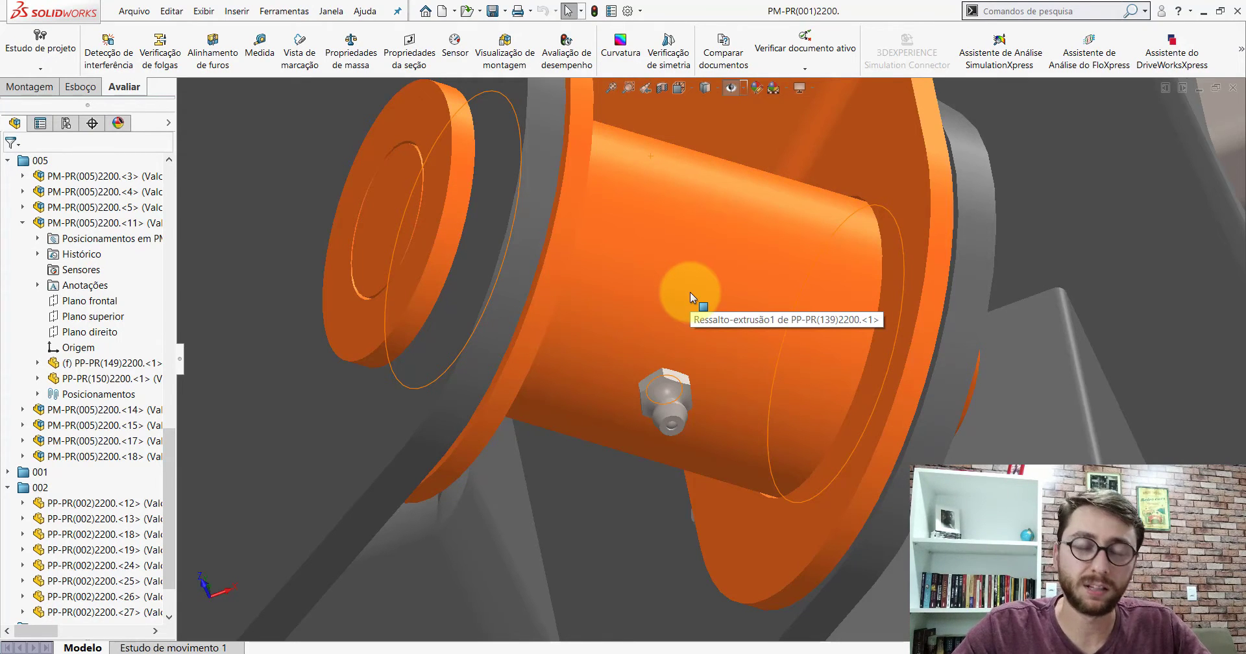
Turn the machine to an isometric view and zoom to the bottom of the leg.
scroll(689, 398, up, 3)
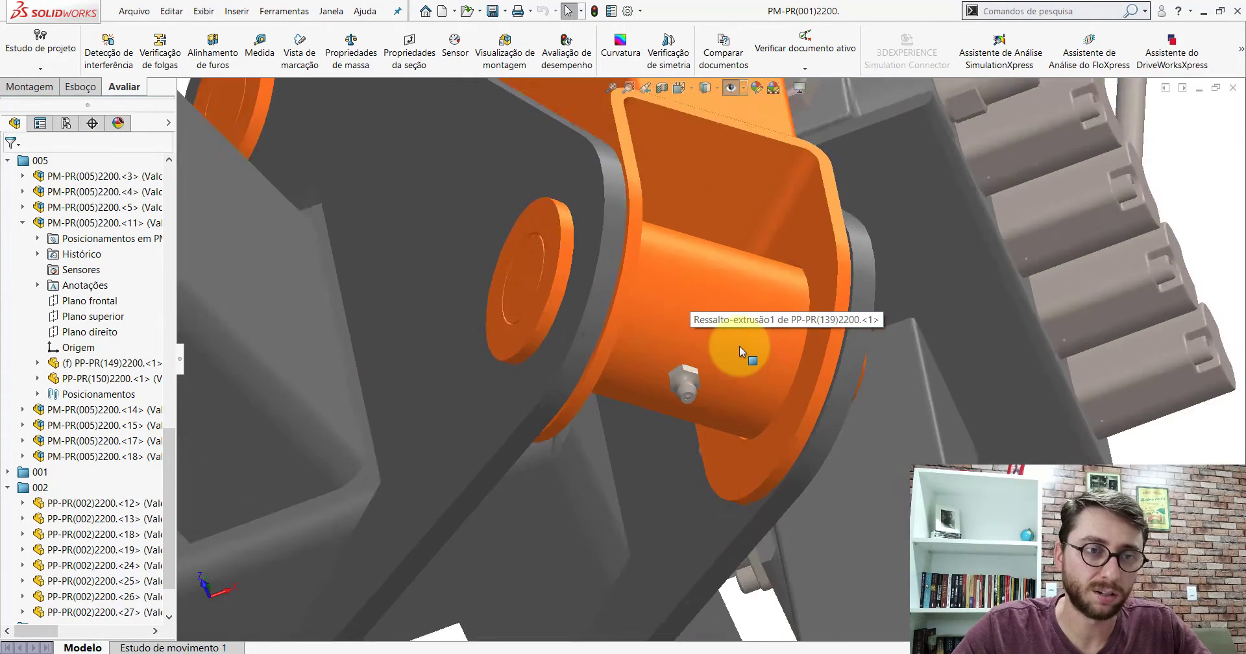
scroll(738, 345, up, 3)
click(690, 86)
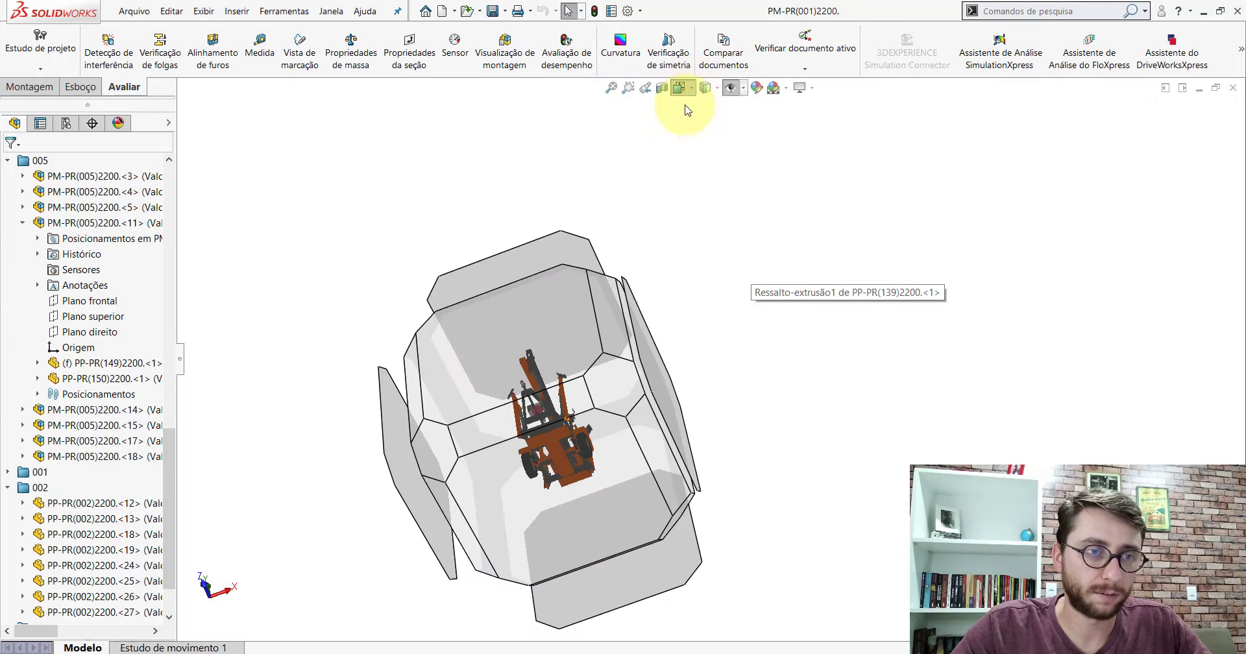
click(584, 398)
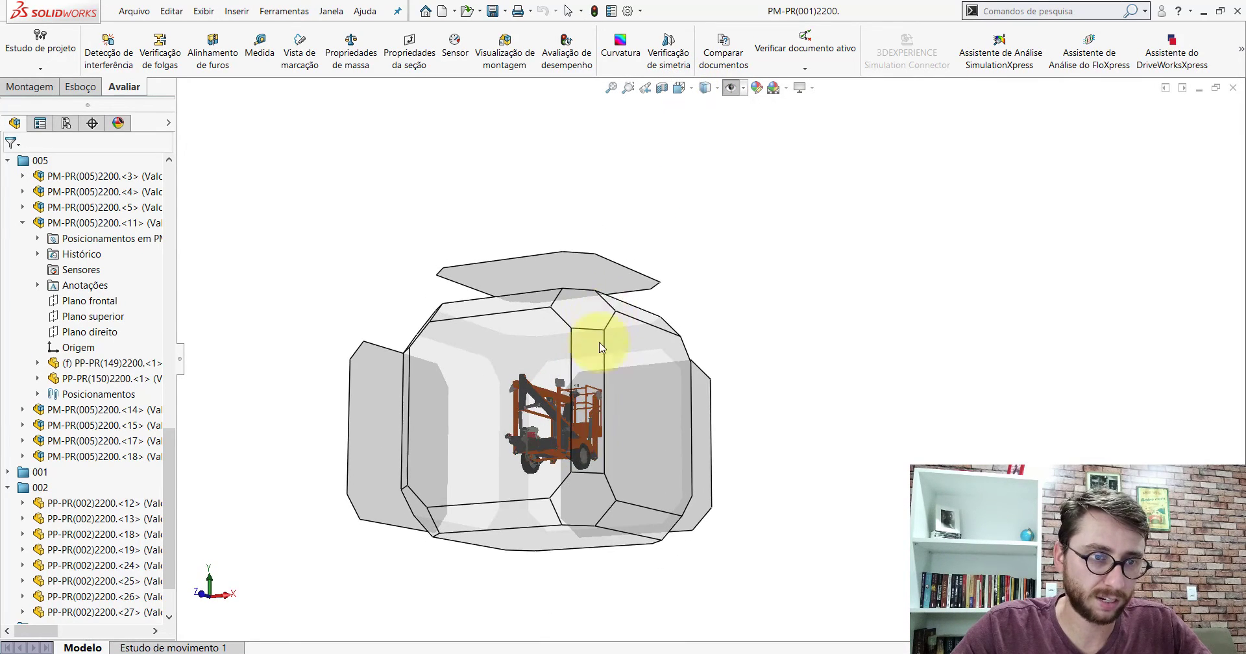
click(596, 315)
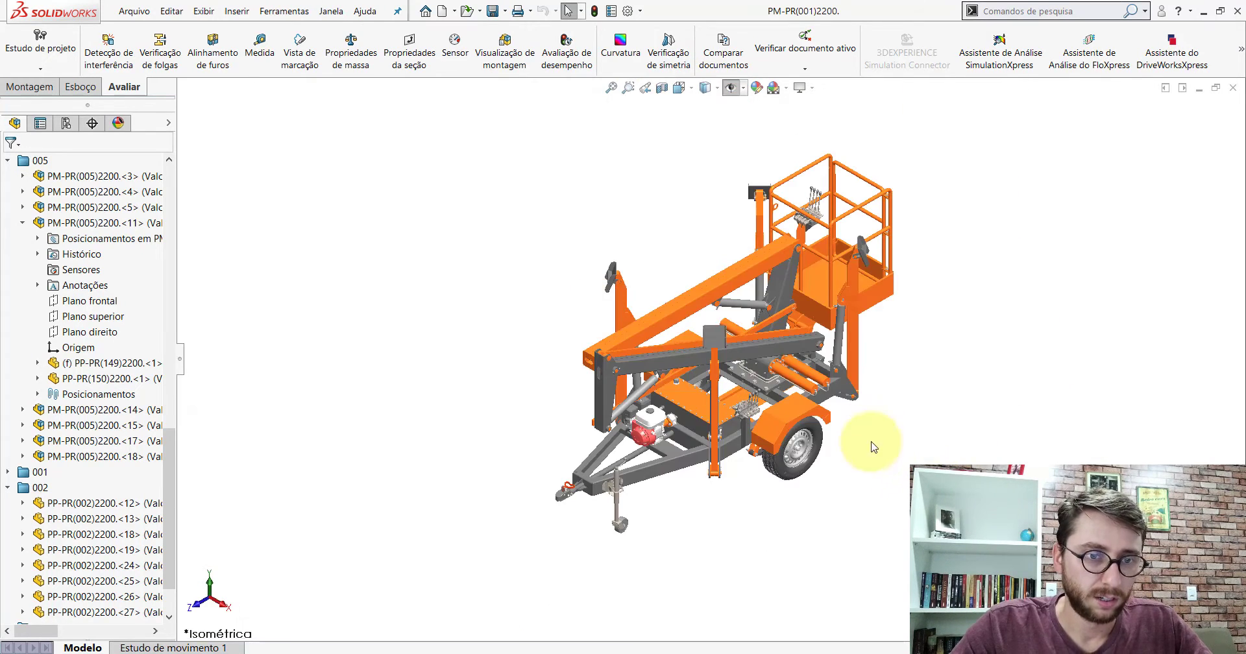
scroll(844, 431, down, 3)
scroll(647, 510, down, 3)
scroll(617, 489, down, 3)
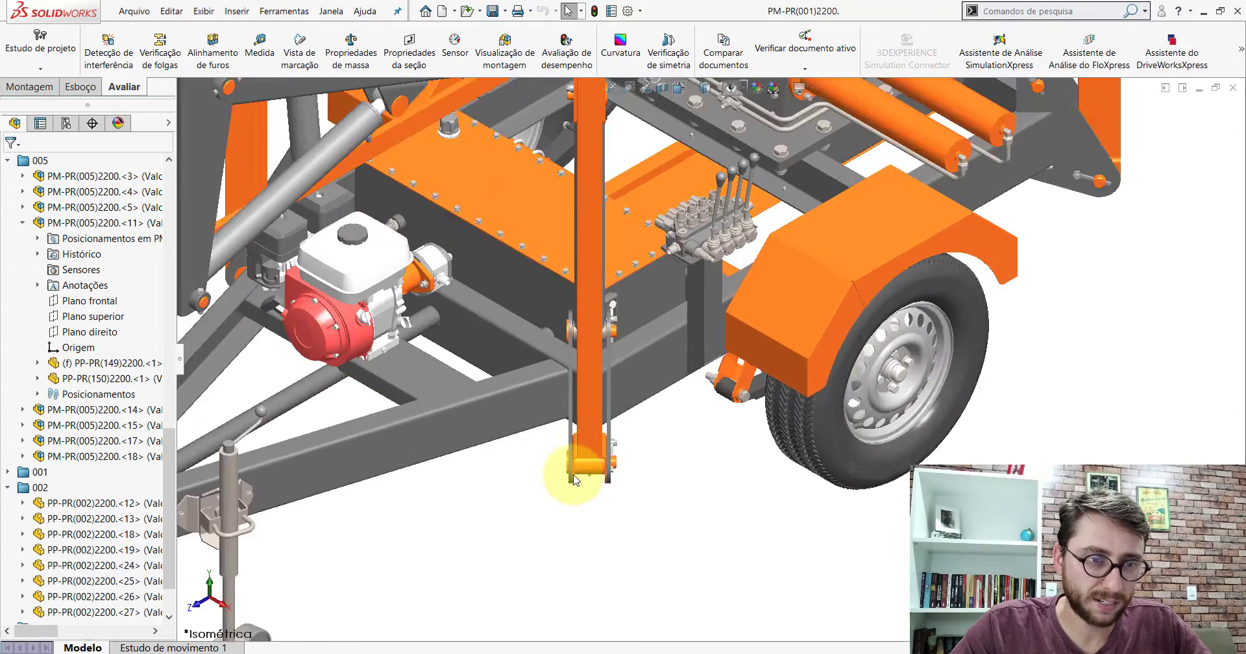
scroll(571, 467, down, 3)
scroll(634, 445, down, 2)
Open the PP-PR(139)2200 bushing part alone and orbit it to view both ends.
click(663, 402)
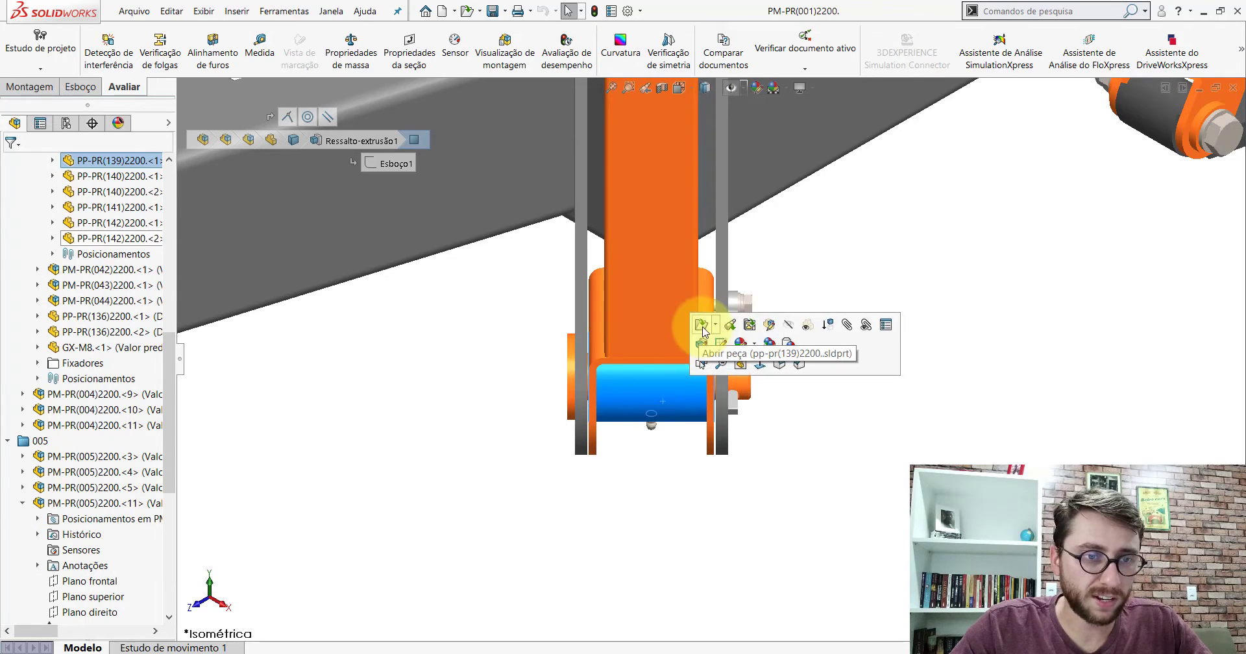
scroll(739, 354, up, 3)
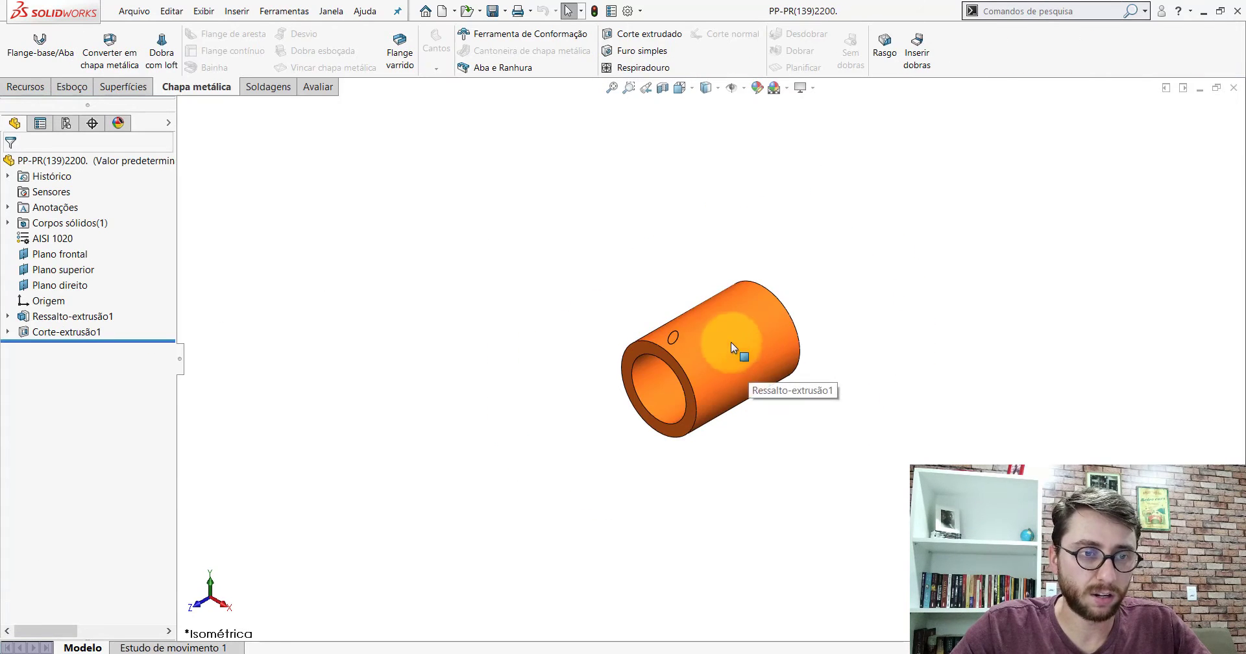
mouse_move(731, 341)
middle_down()
mouse_move(955, 384)
mouse_move(754, 338)
mouse_move(729, 400)
mouse_move(738, 417)
middle_up()
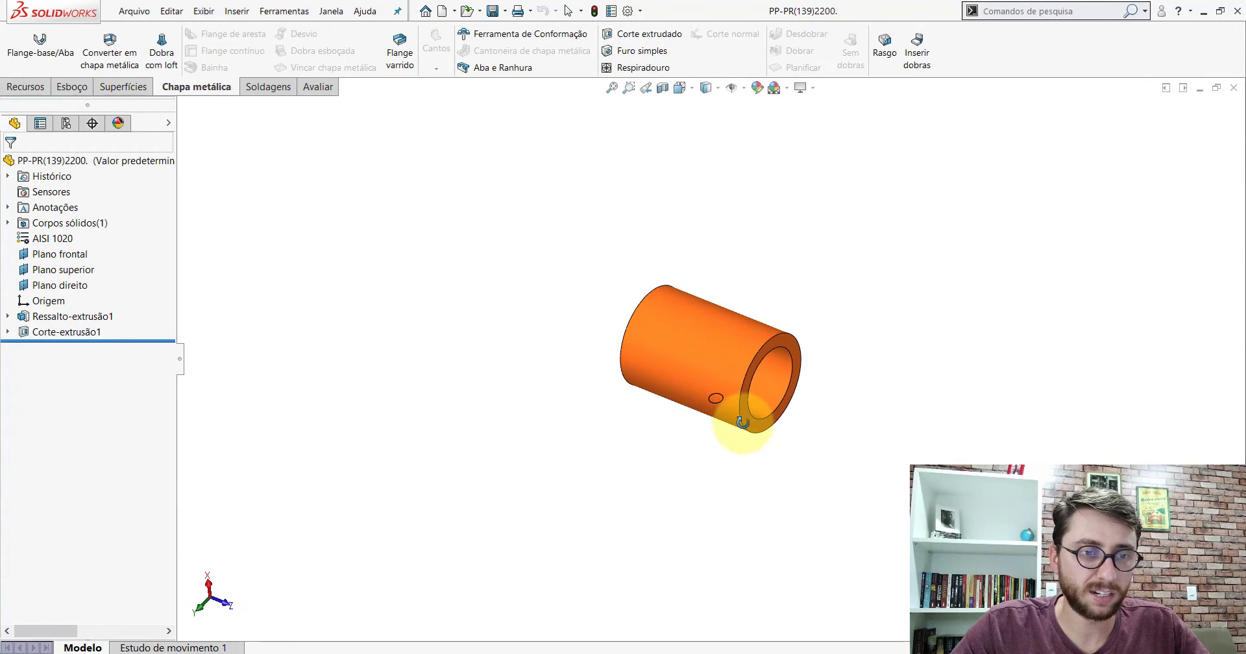
key(space)
click(583, 434)
mouse_move(582, 434)
middle_down()
mouse_move(784, 355)
mouse_move(821, 213)
mouse_move(788, 362)
mouse_move(829, 356)
middle_up()
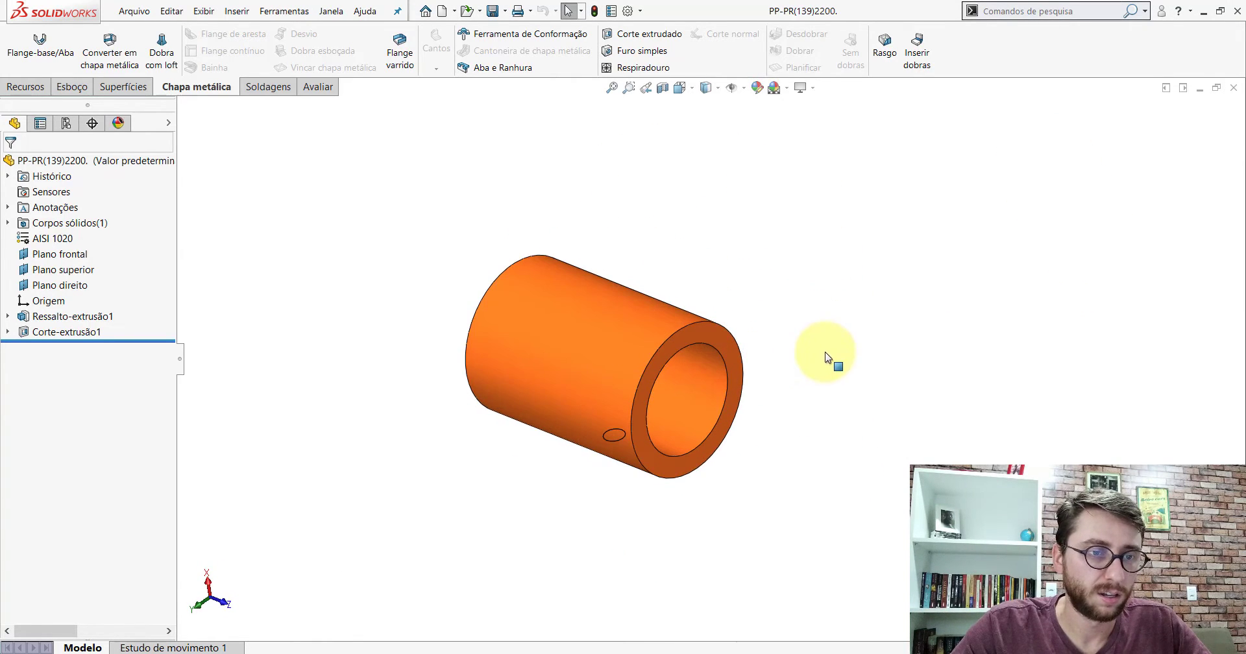
click(444, 11)
Create a new part in isometric view and start a sketch on its right plane.
double_click(361, 172)
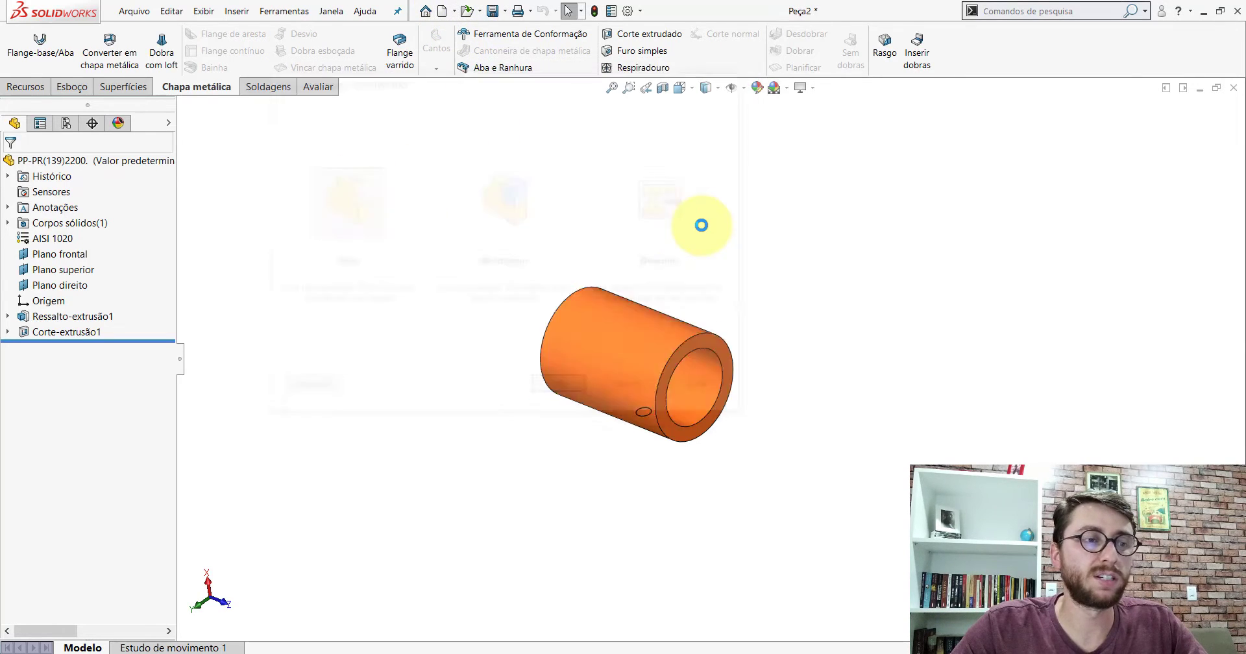
click(680, 88)
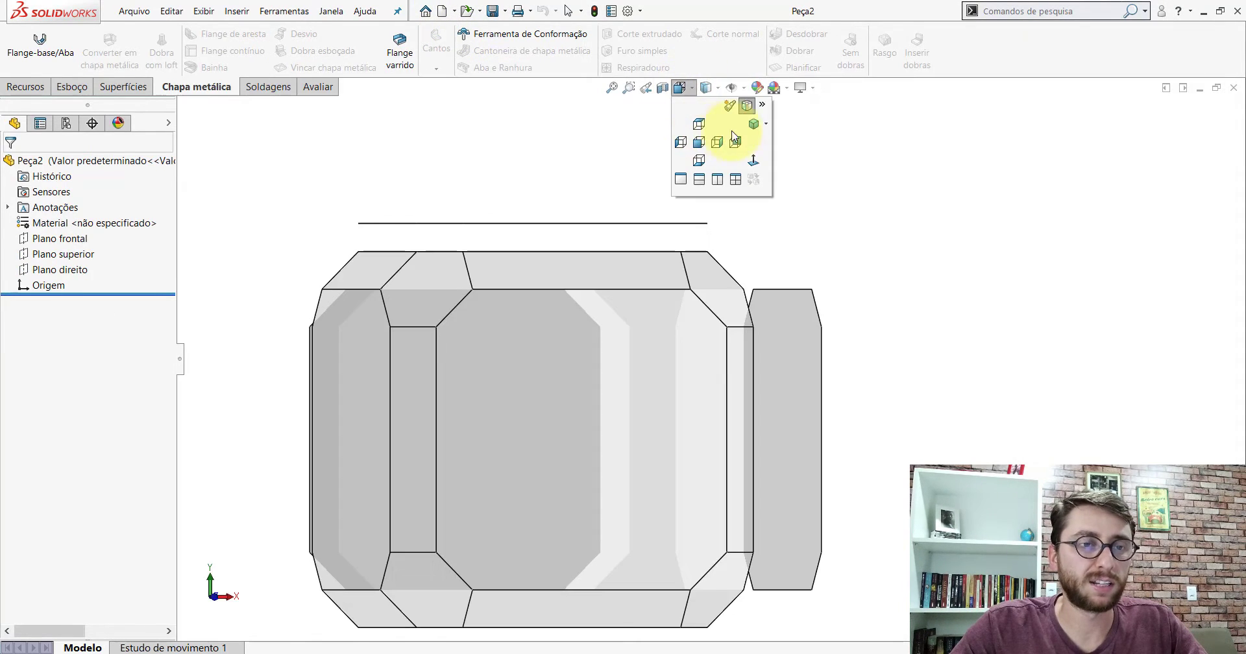
click(753, 133)
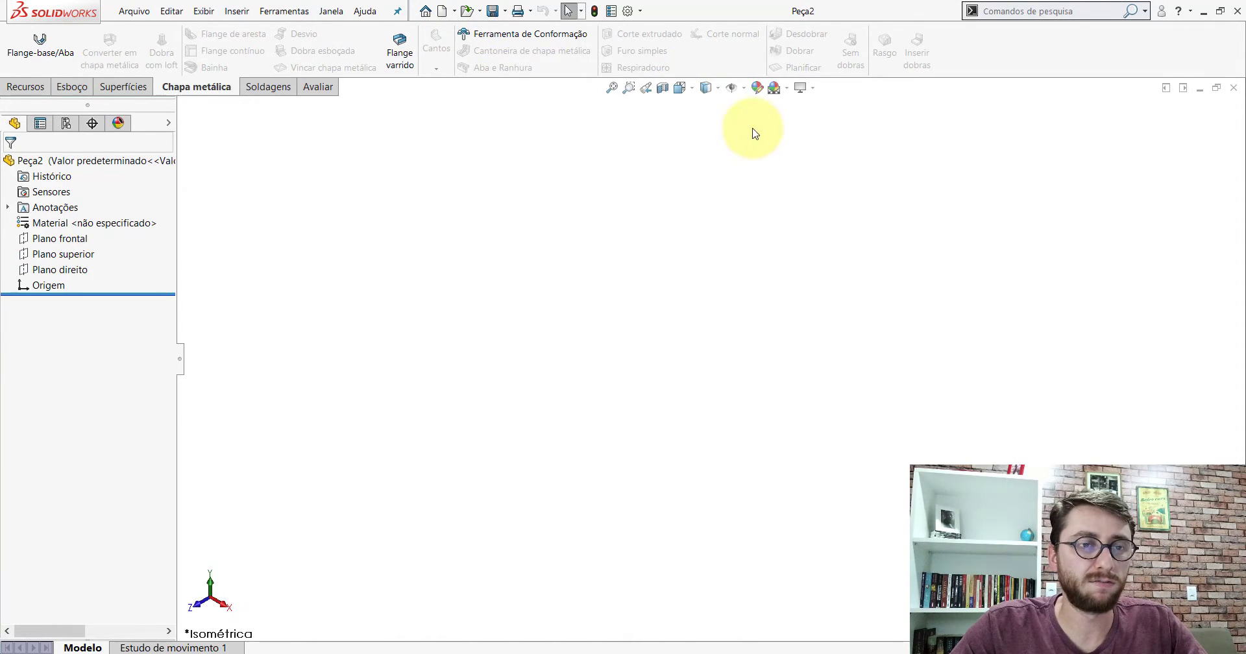
click(68, 278)
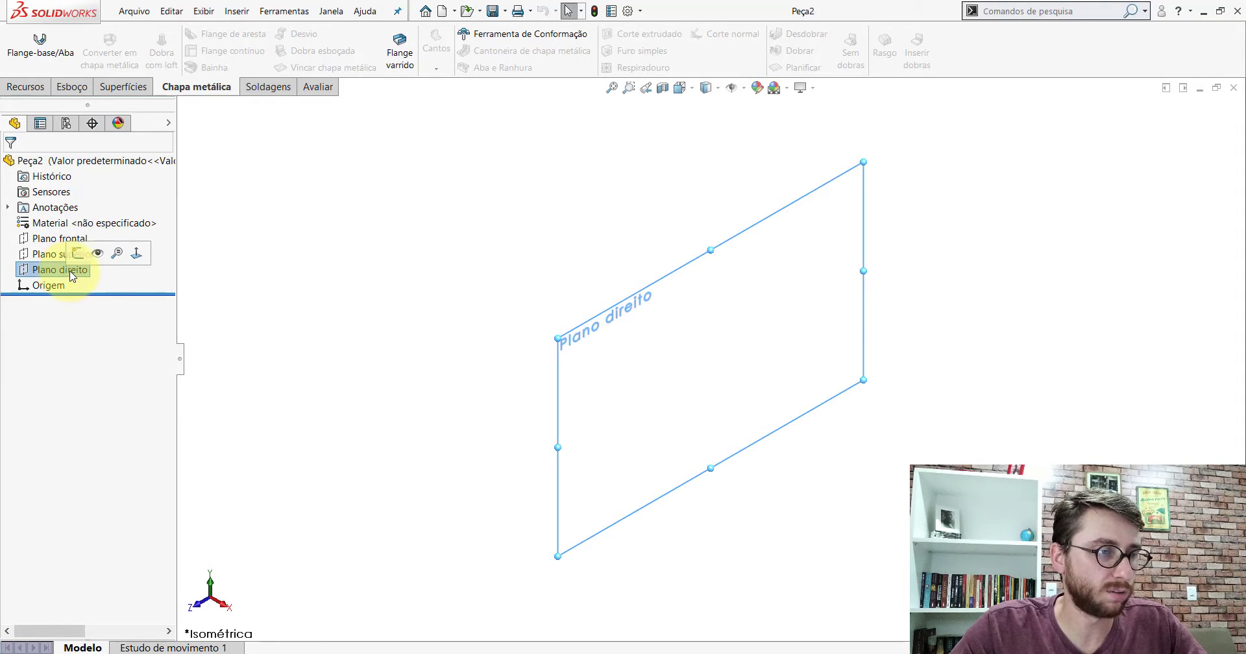
click(78, 254)
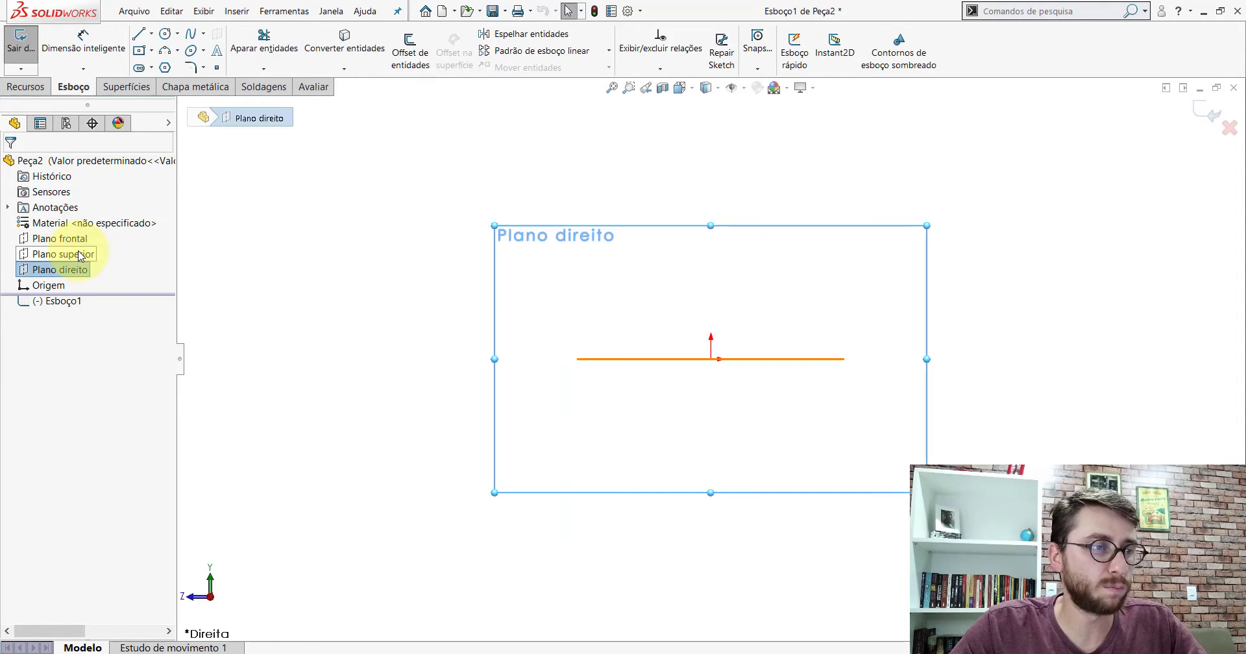
Draw outer and inner concentric circles at the origin, then bring up PP-PR(139)2200.
click(166, 36)
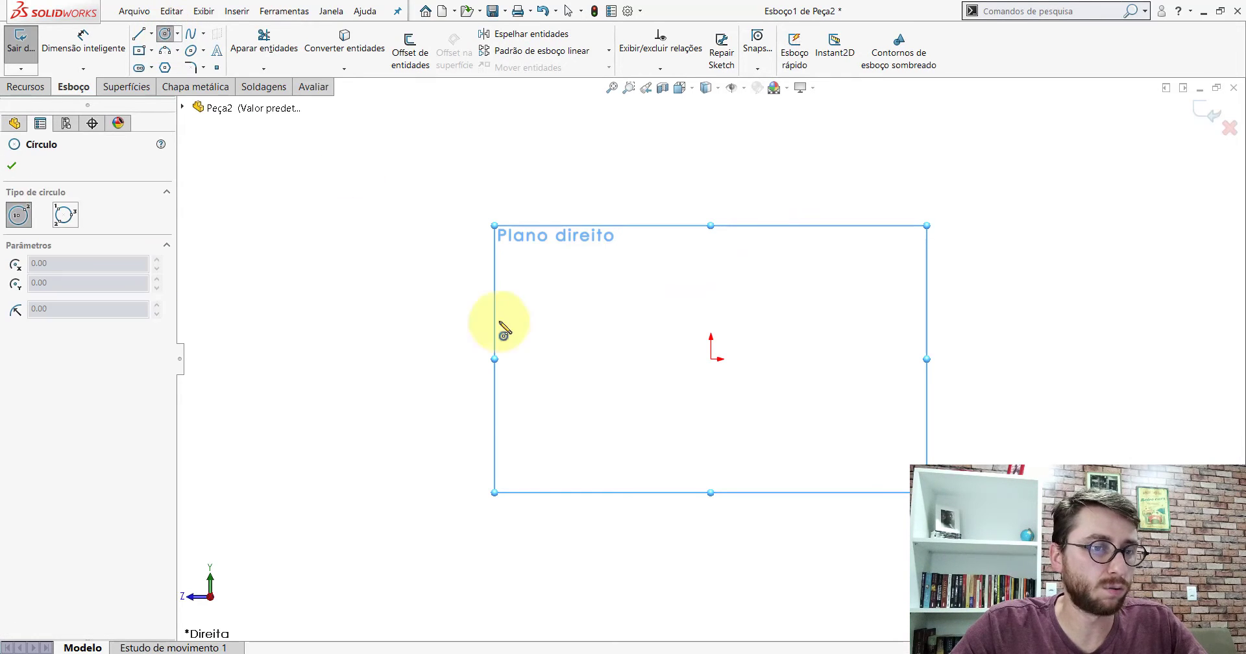
click(711, 361)
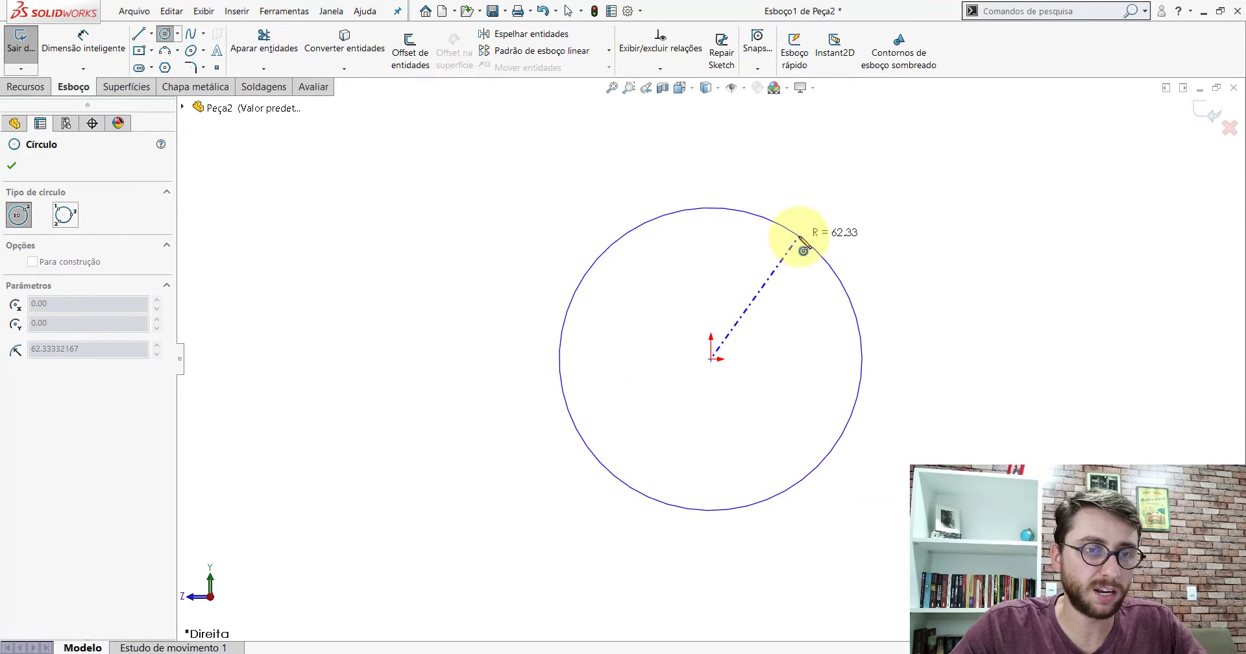
click(800, 237)
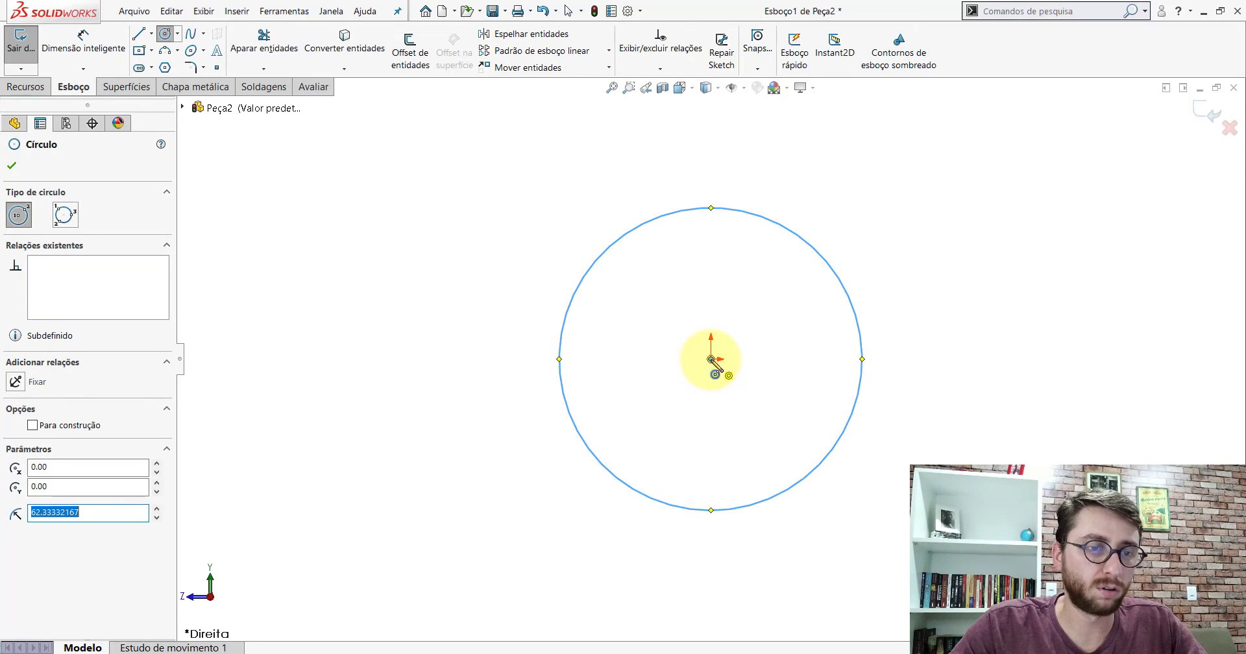
click(711, 358)
click(772, 295)
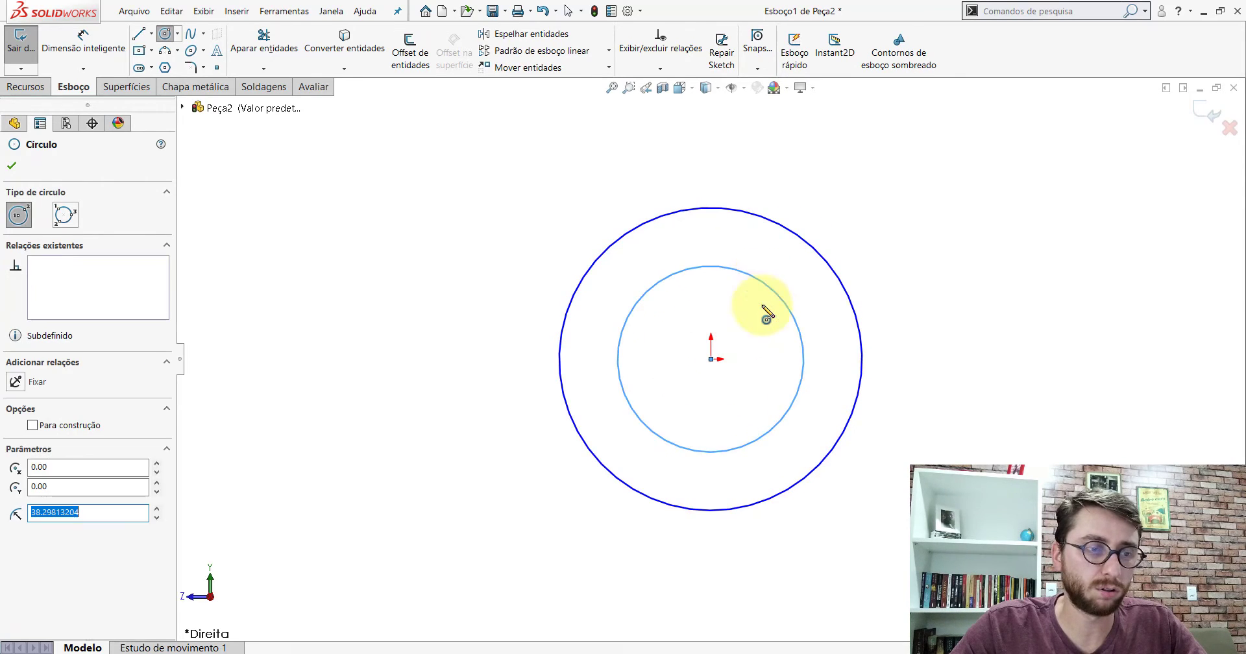
key(z)
key(Escape)
scroll(822, 370, down, 3)
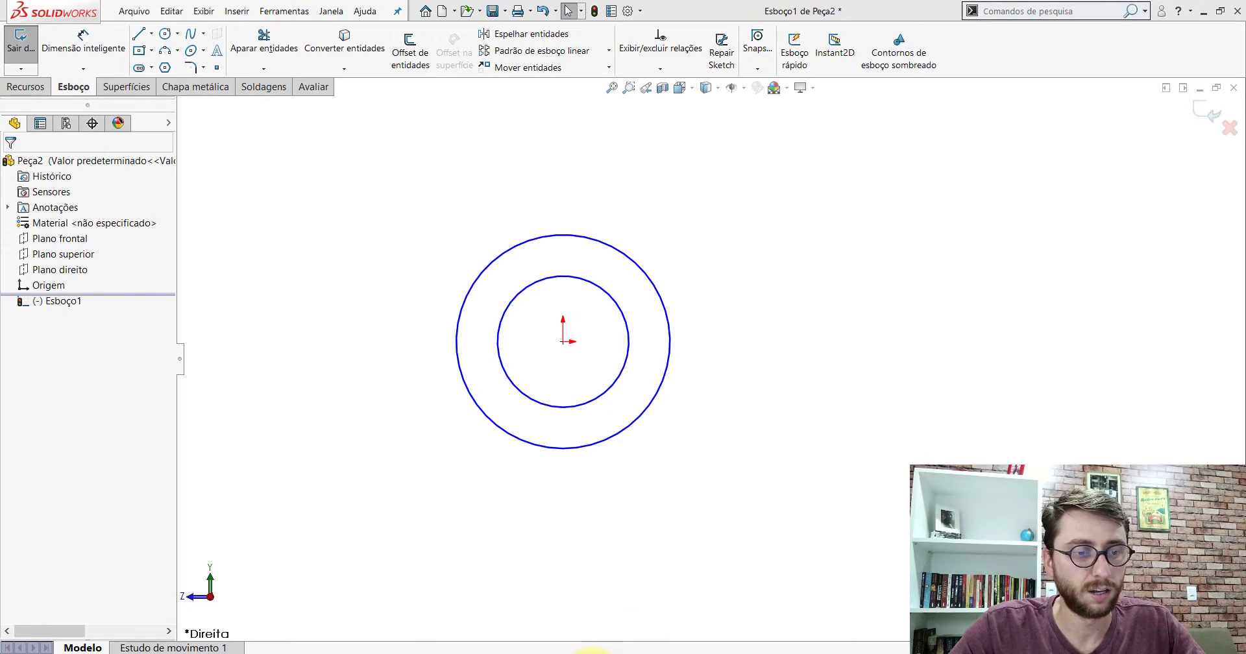
click(568, 621)
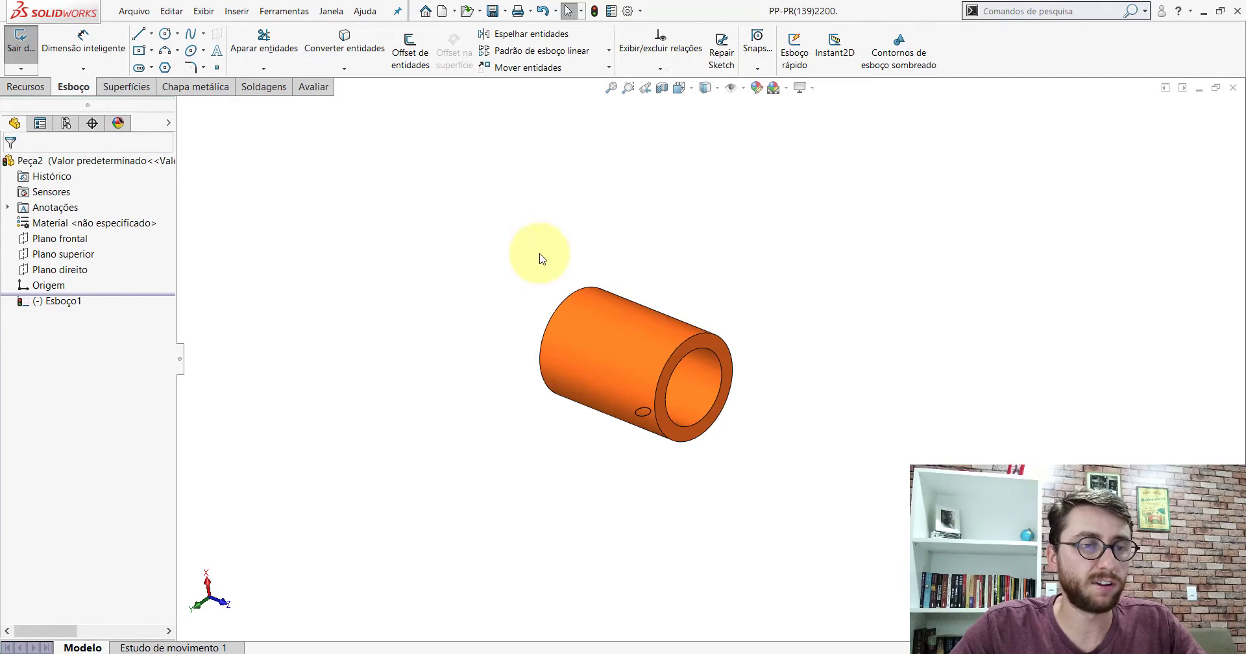
Measure the original bushing's bore, reading a 42 mm diameter.
click(311, 86)
click(156, 42)
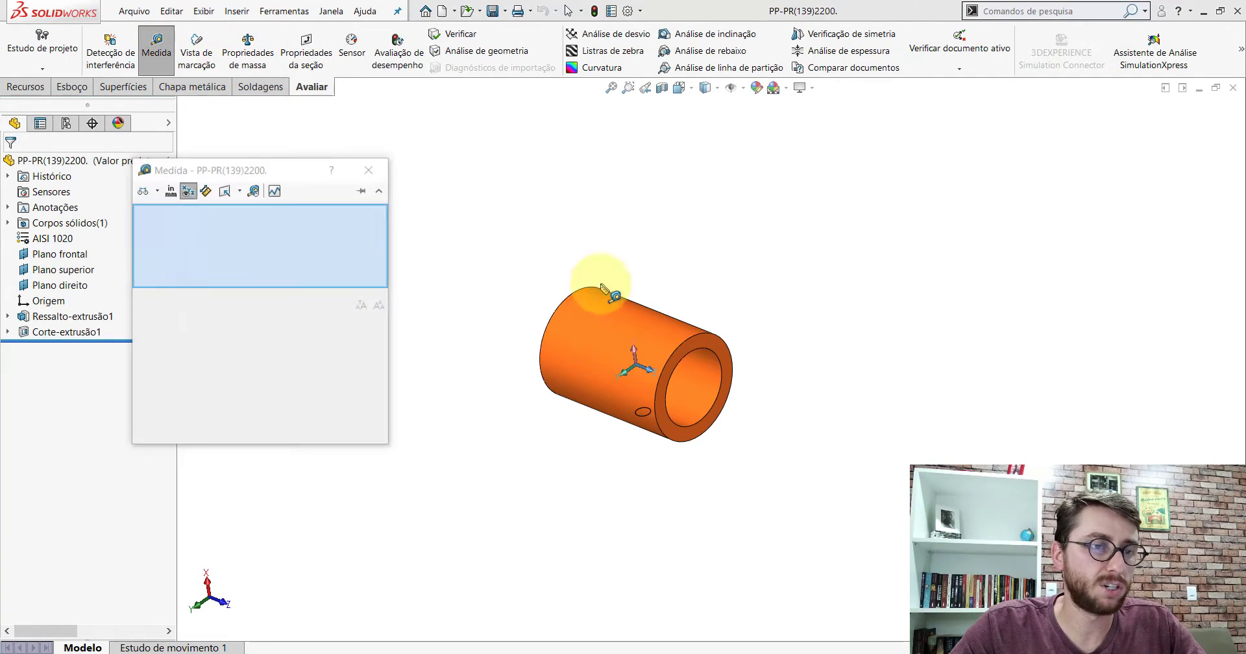
click(624, 307)
click(828, 340)
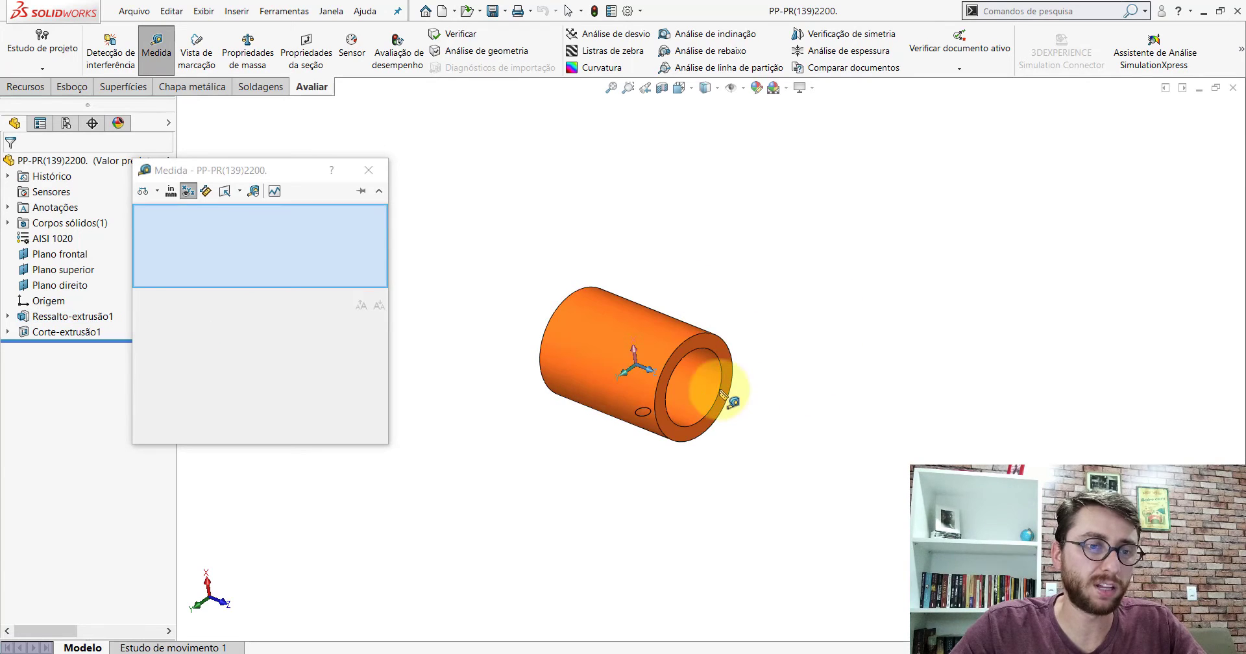
click(709, 388)
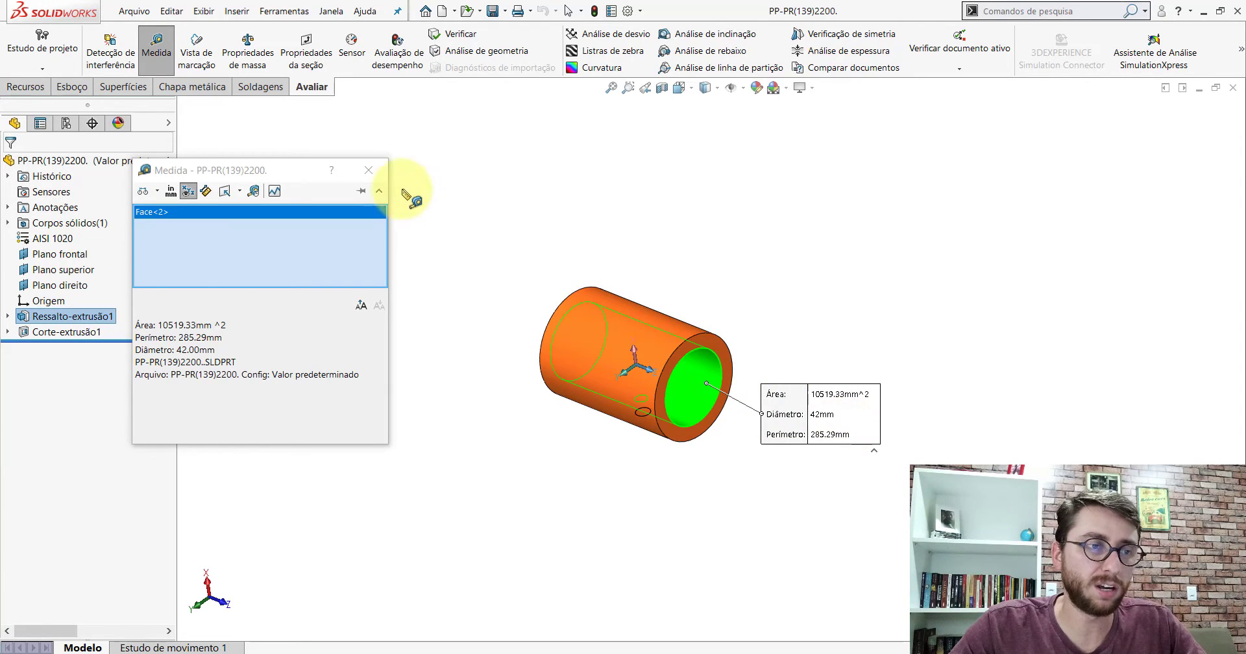
click(368, 170)
Measure the original's outer end edge at Ø58 mm, then return to Peça2's sketch.
click(156, 50)
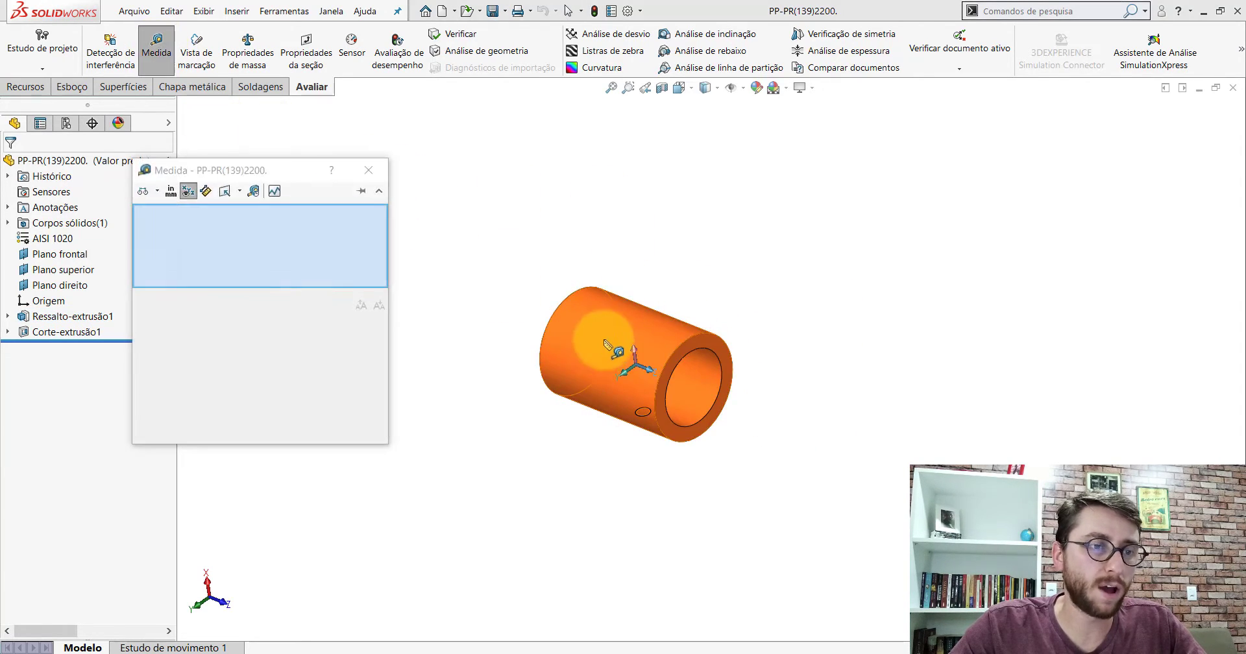
click(575, 293)
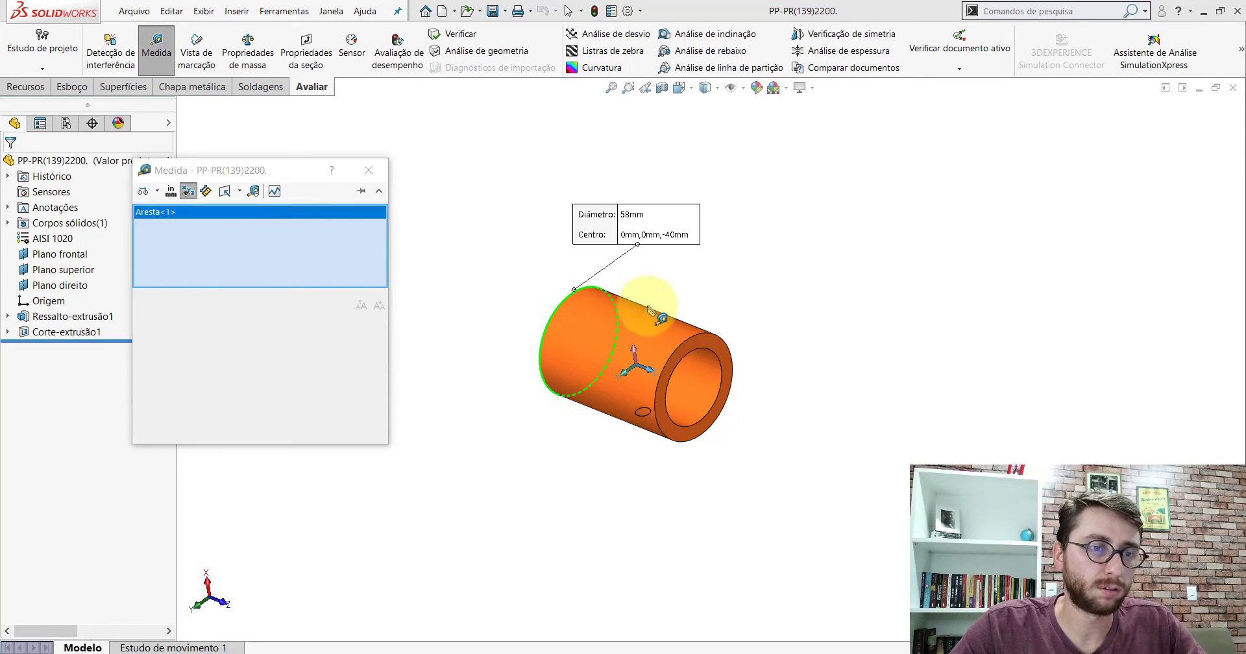
click(710, 339)
key(Escape)
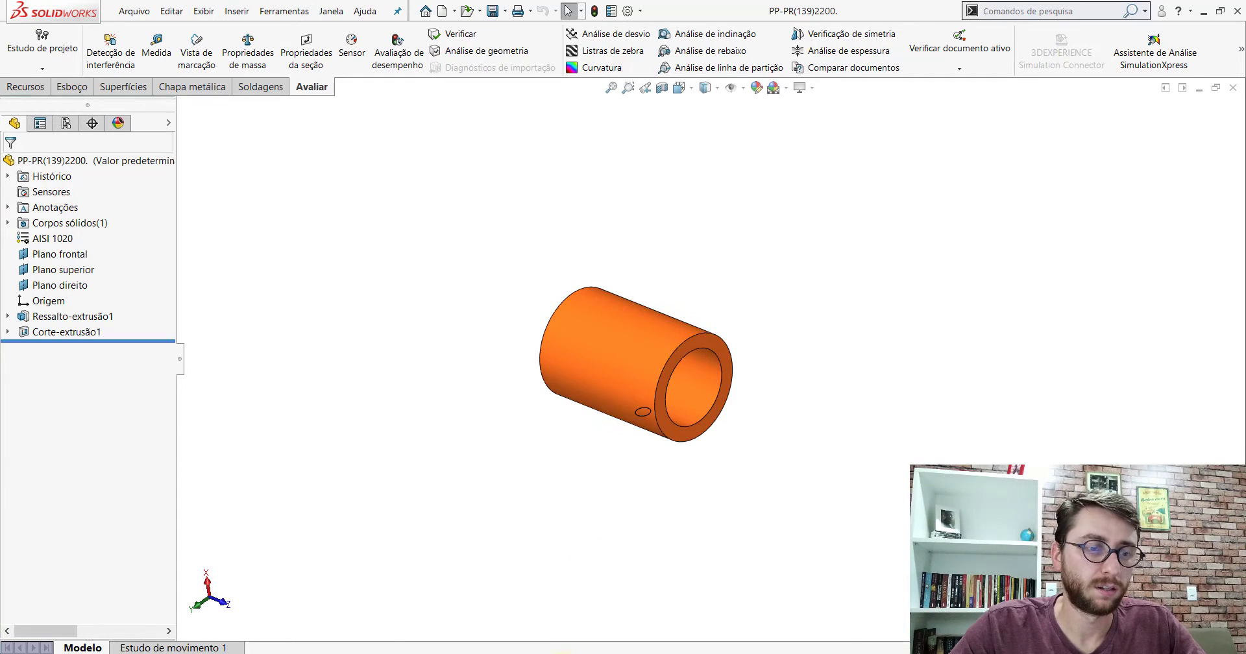
key(ctrl+Tab)
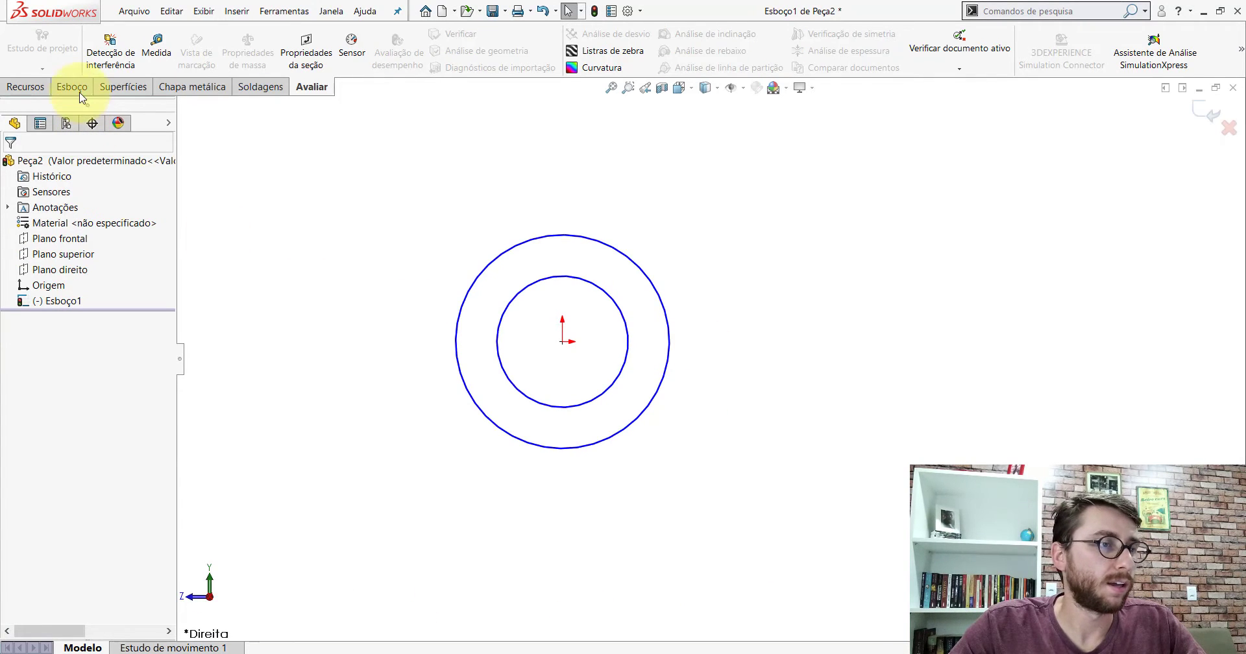
Give Esboço1's circles diameter dimensions: outer Ø58 mm and inner Ø42 mm.
click(72, 86)
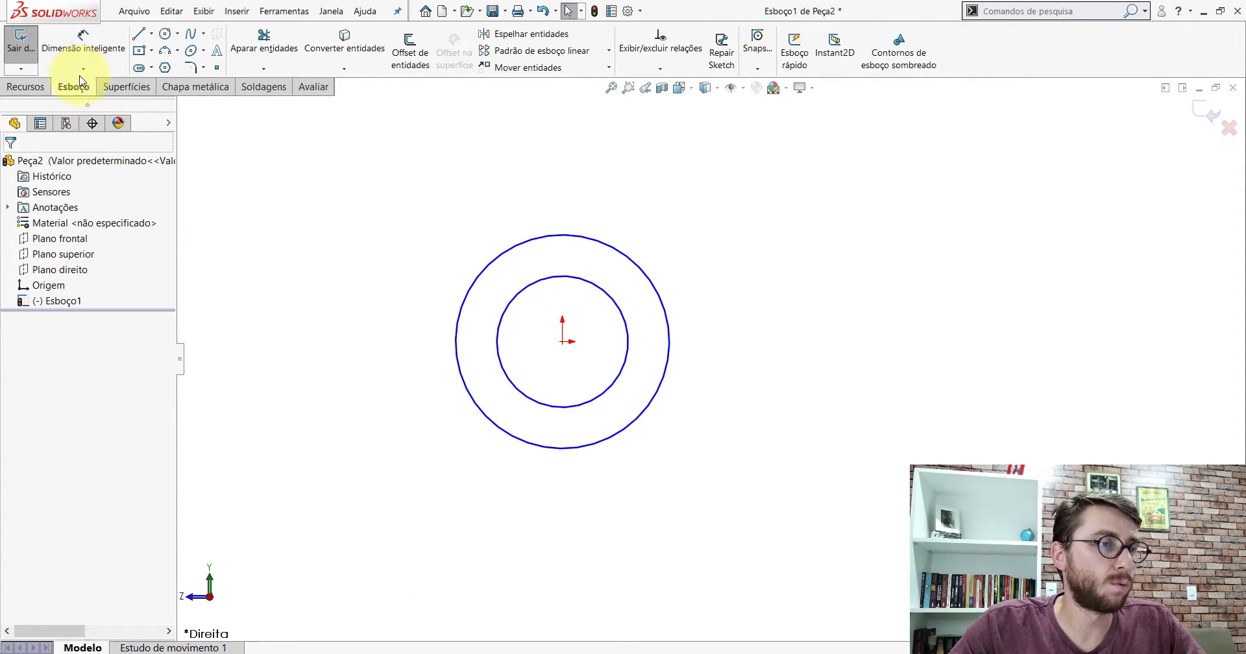
click(663, 298)
click(793, 351)
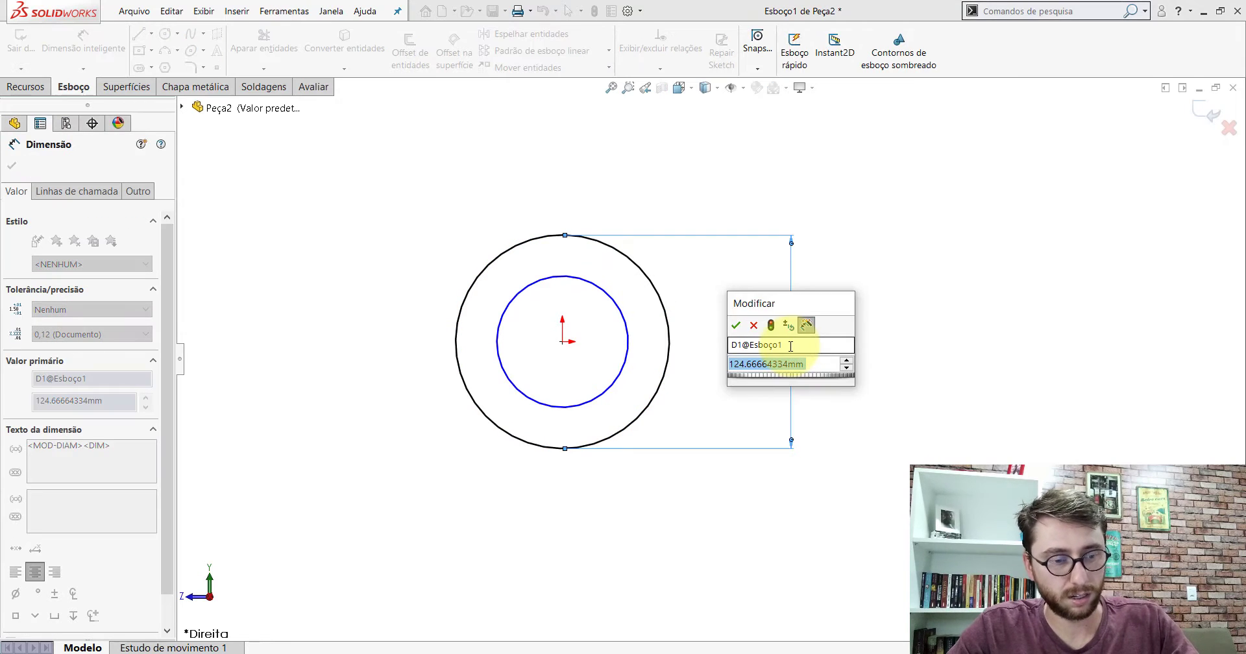
text(58)
key(Return)
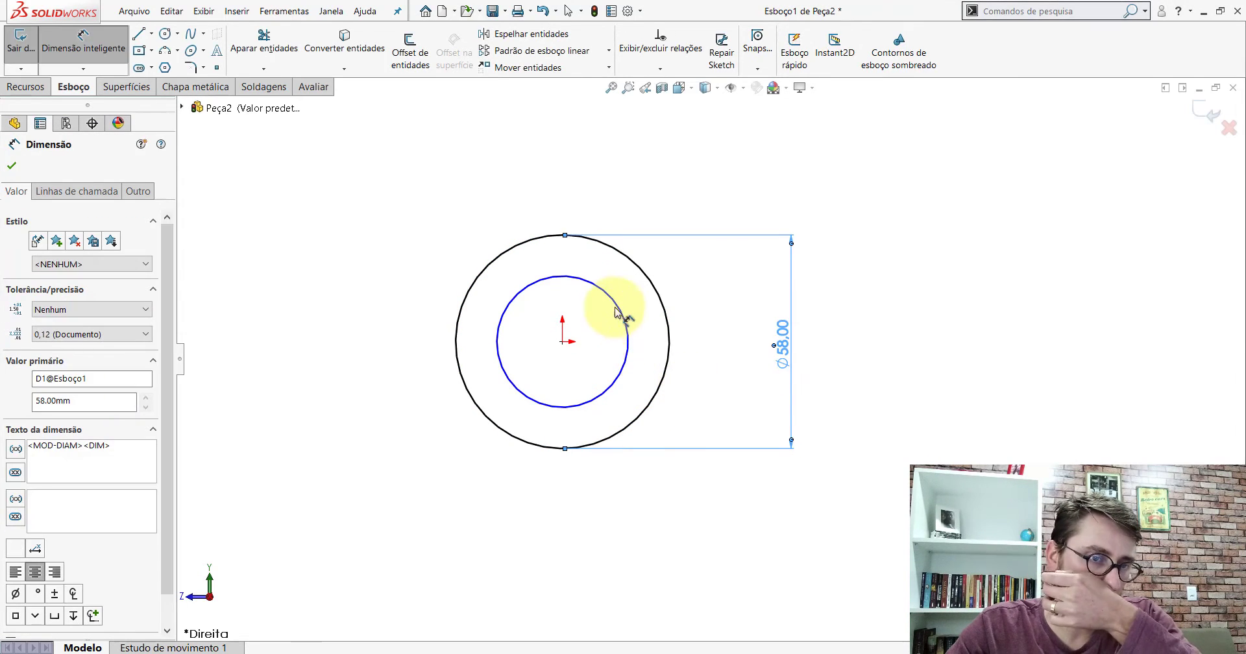
click(618, 312)
click(393, 324)
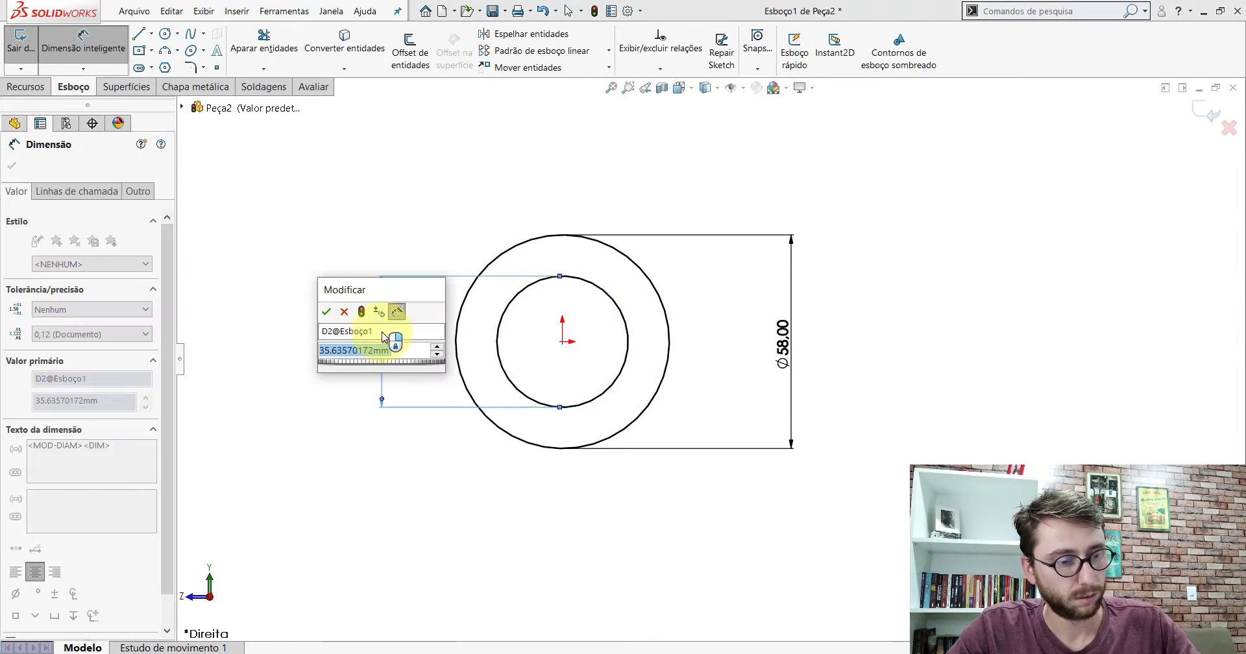
text(42)
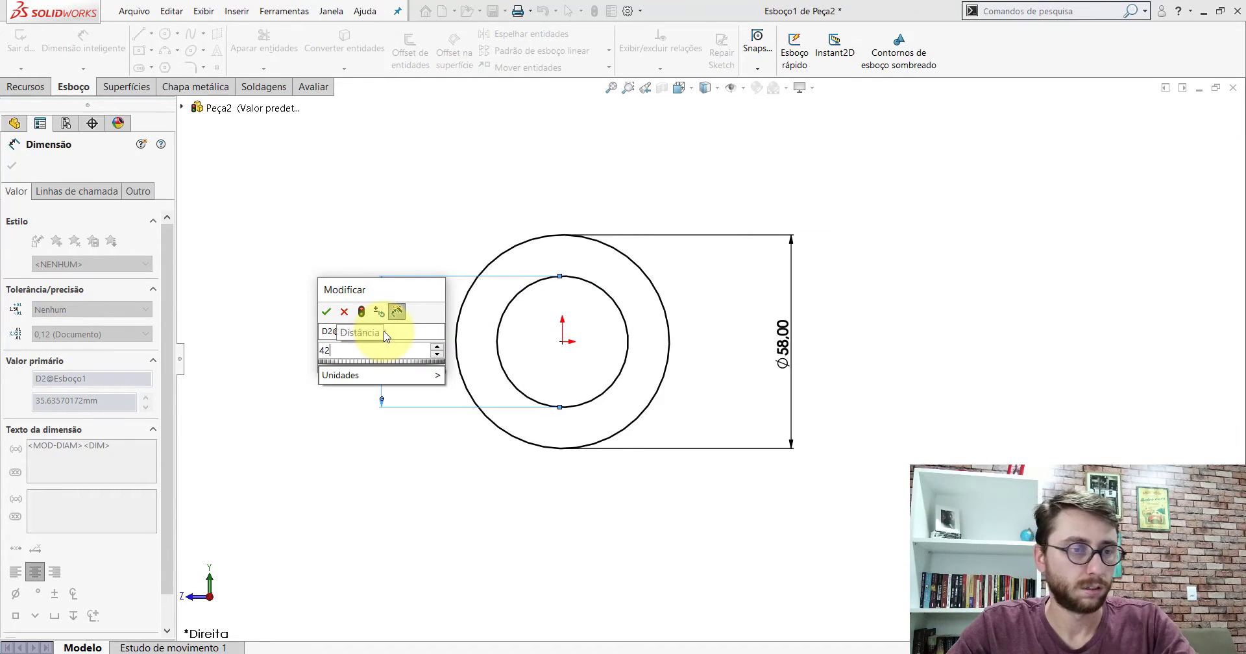
key(Return)
click(459, 195)
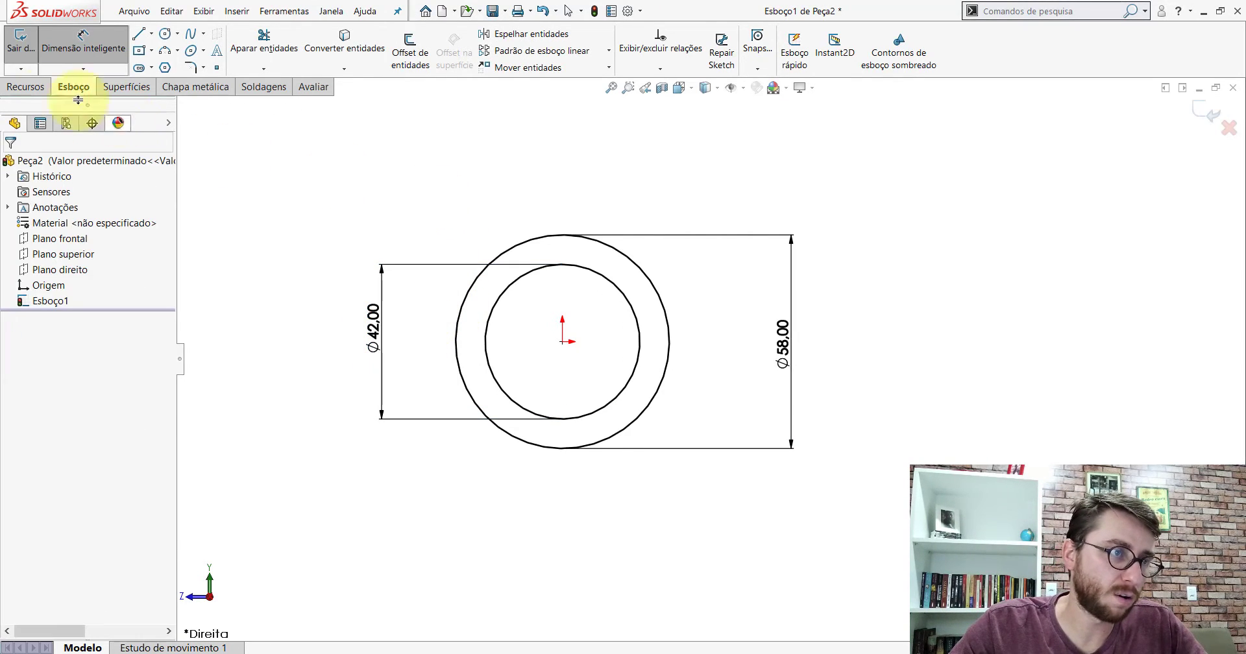
Extrude the two-circle sketch 80 mm with Plano médio into a hollow tube.
click(26, 86)
click(40, 63)
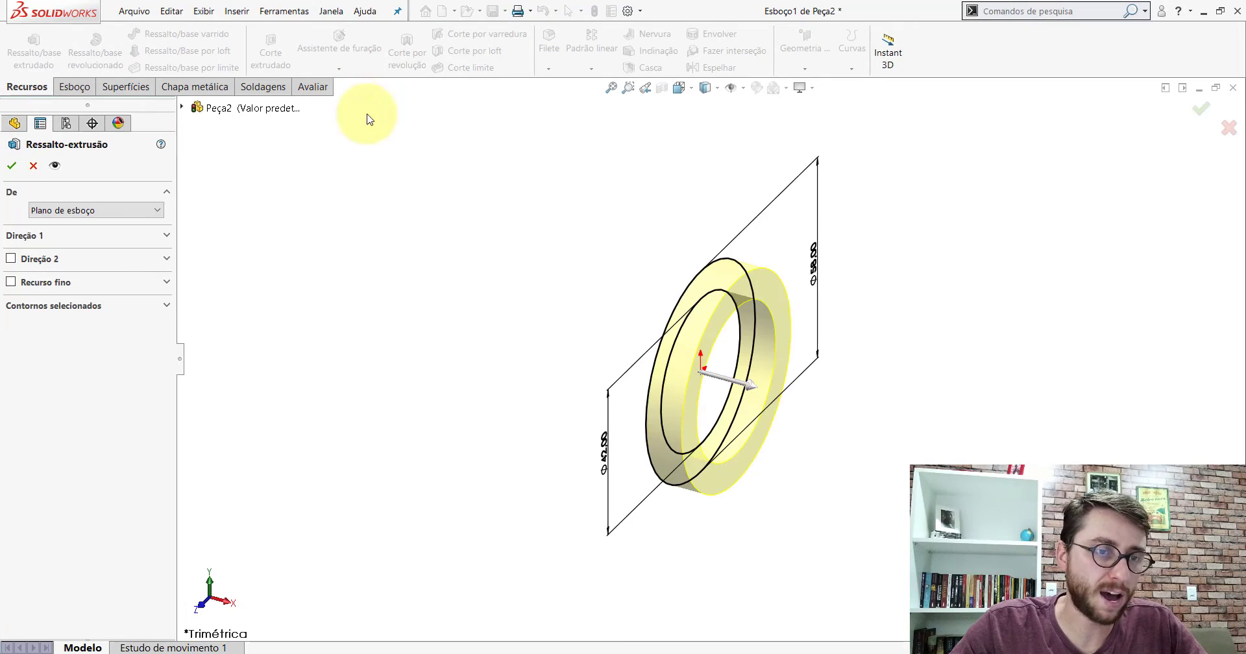
click(37, 238)
click(46, 256)
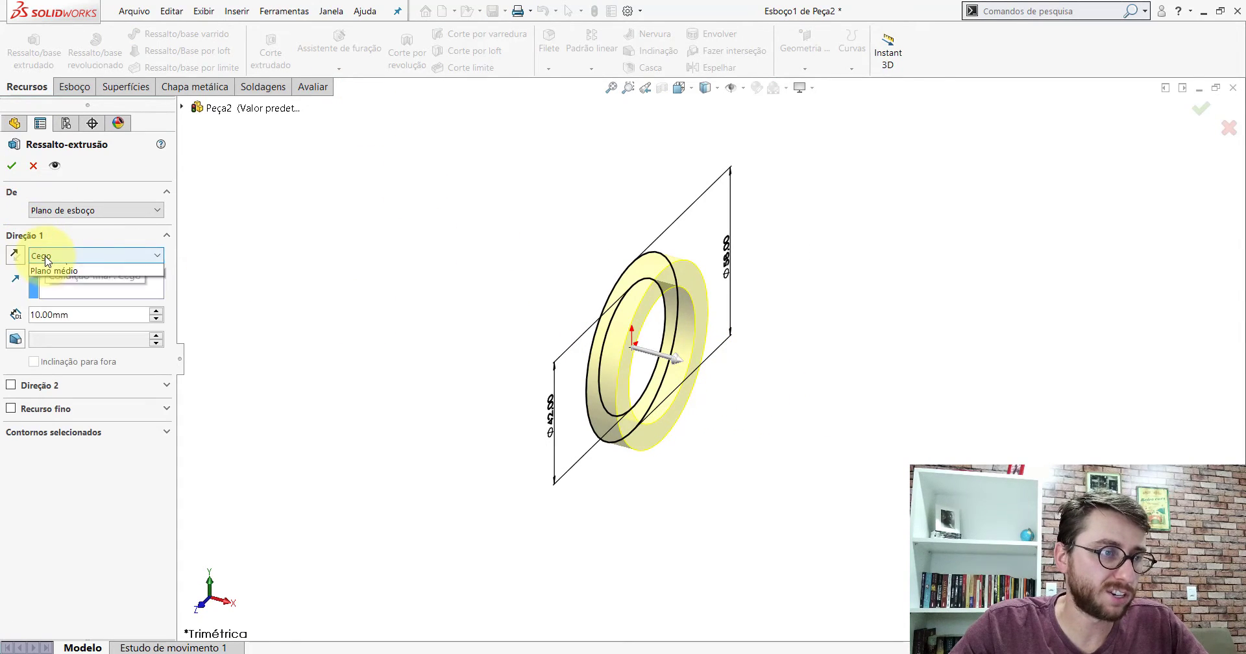
click(81, 328)
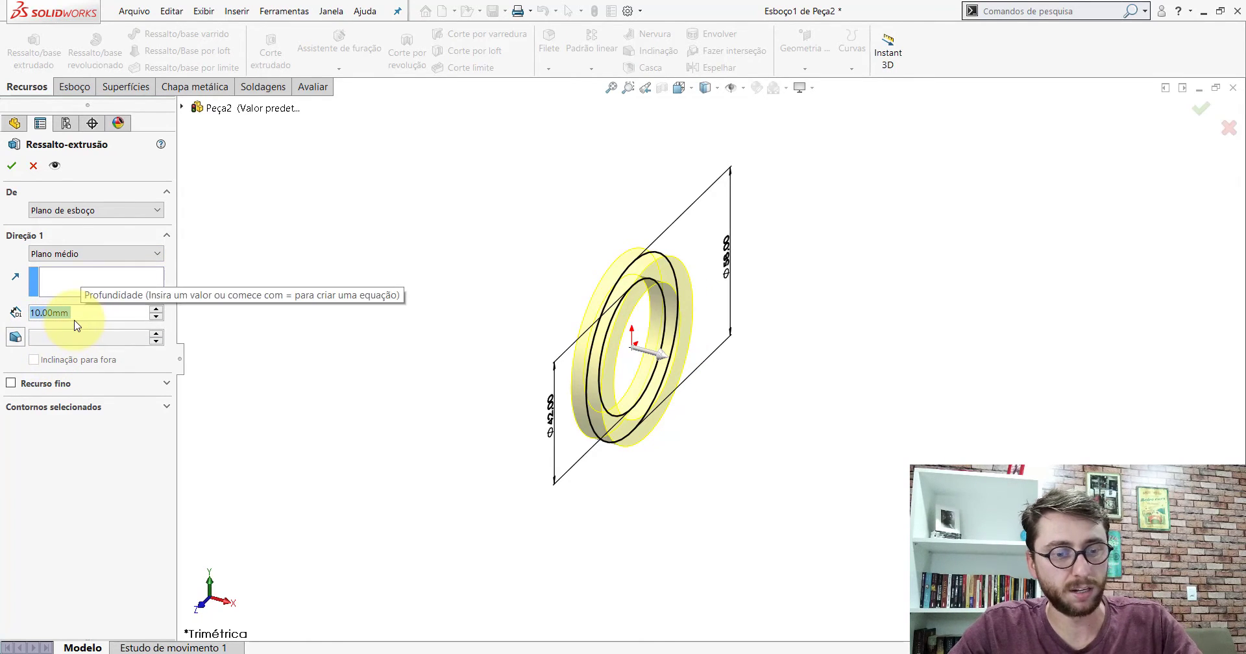
text(80)
key(Return)
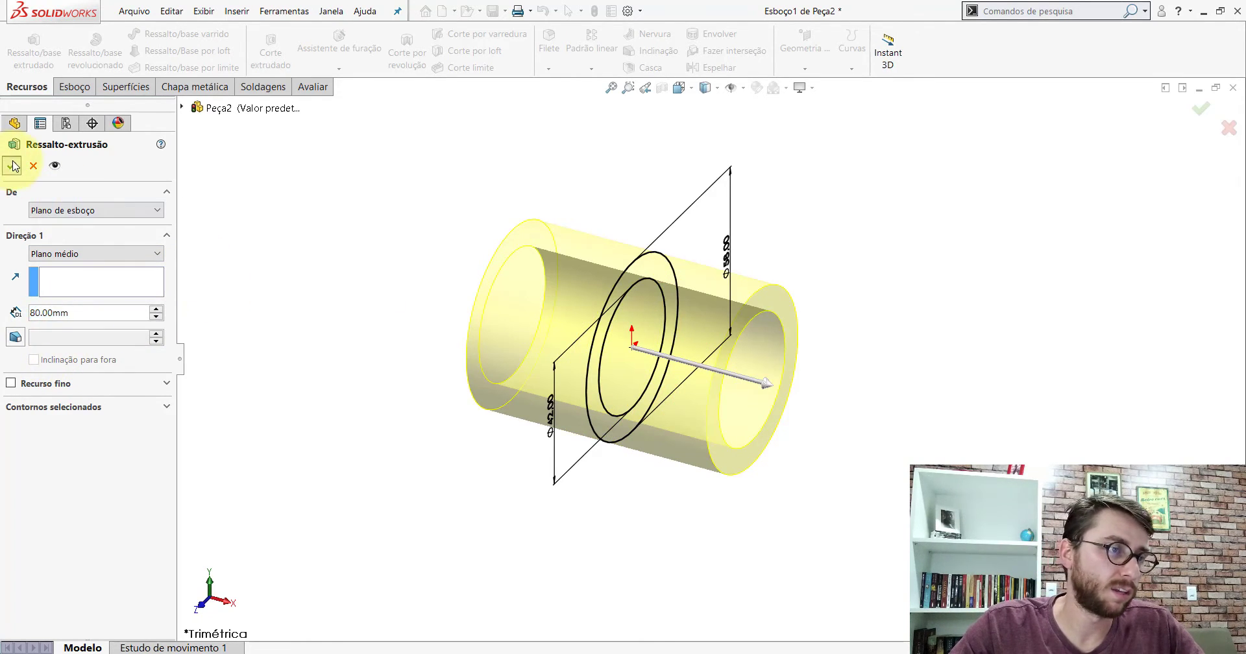
click(13, 166)
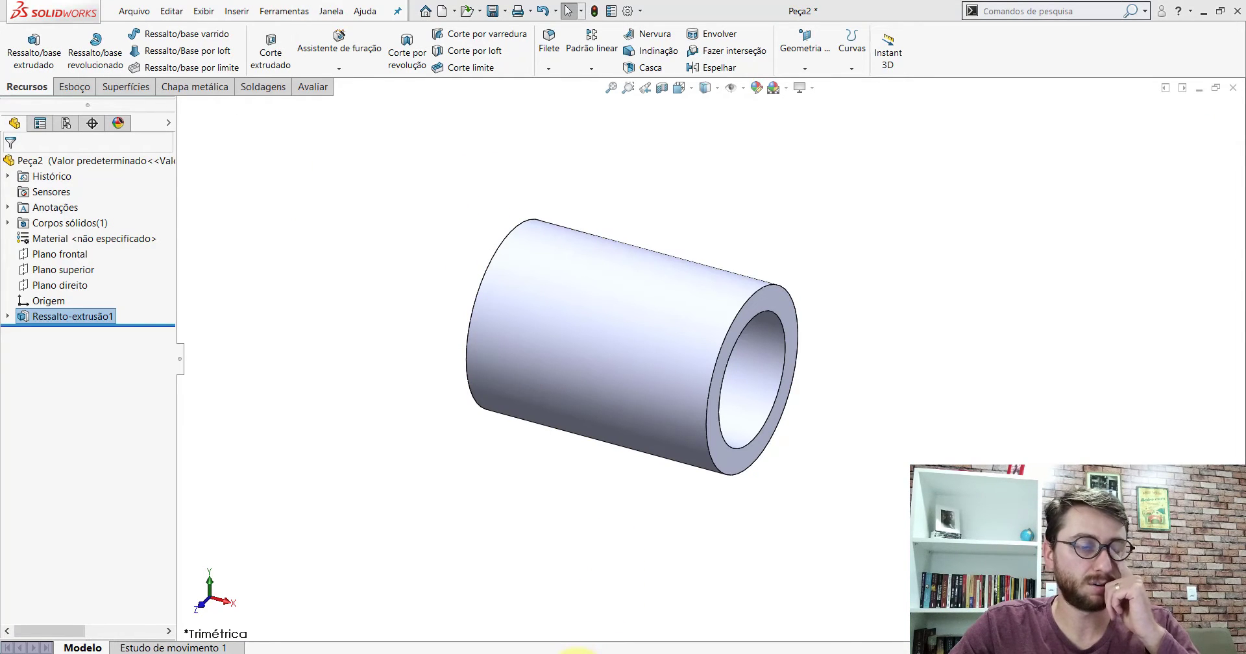
Re-measure the original bushing's outer face, end face and Ø58 mm end edge.
click(571, 623)
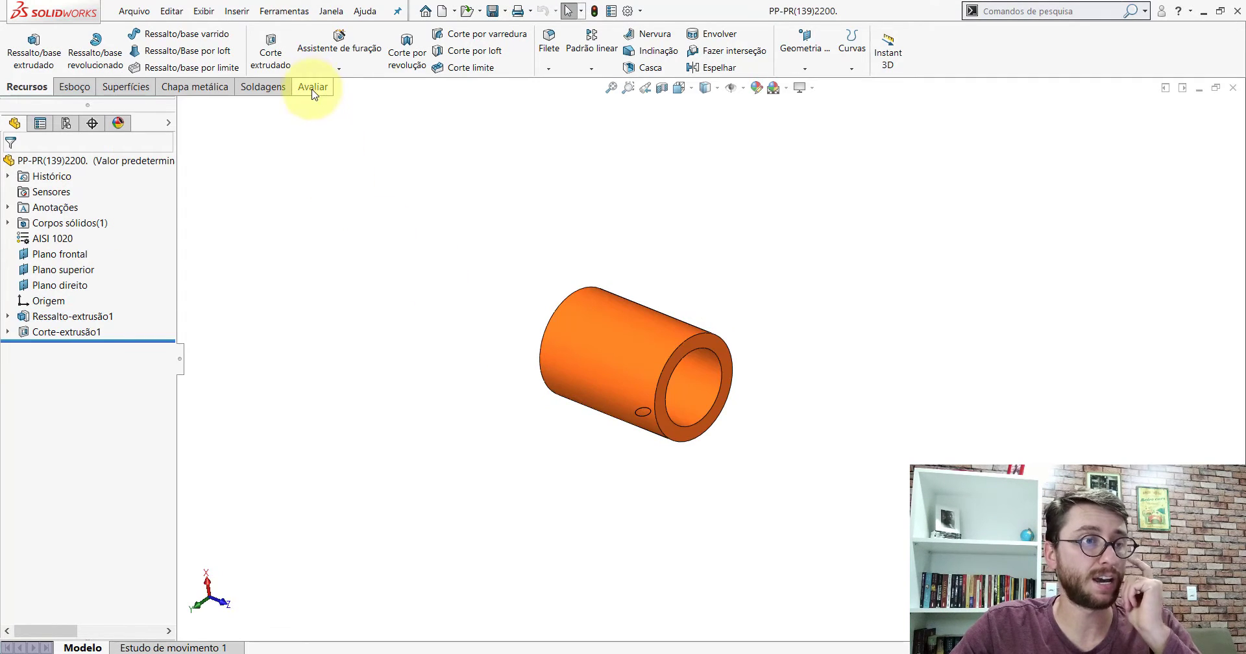
click(312, 88)
click(156, 49)
click(604, 302)
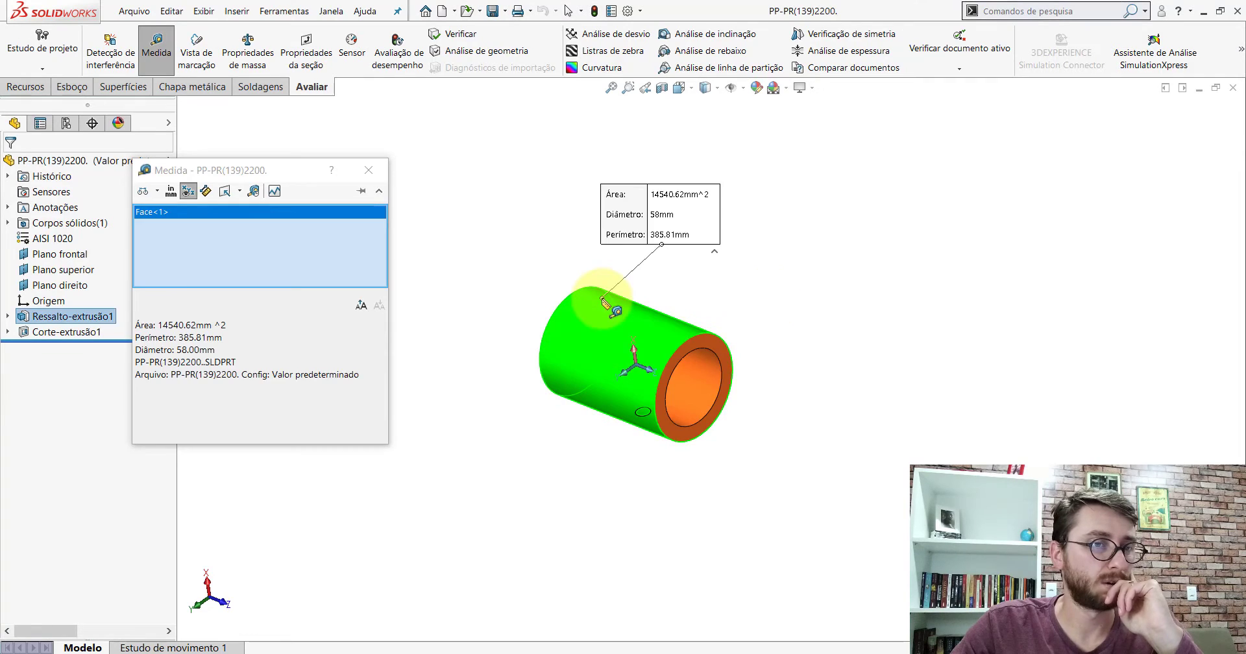
click(805, 331)
click(695, 381)
click(701, 335)
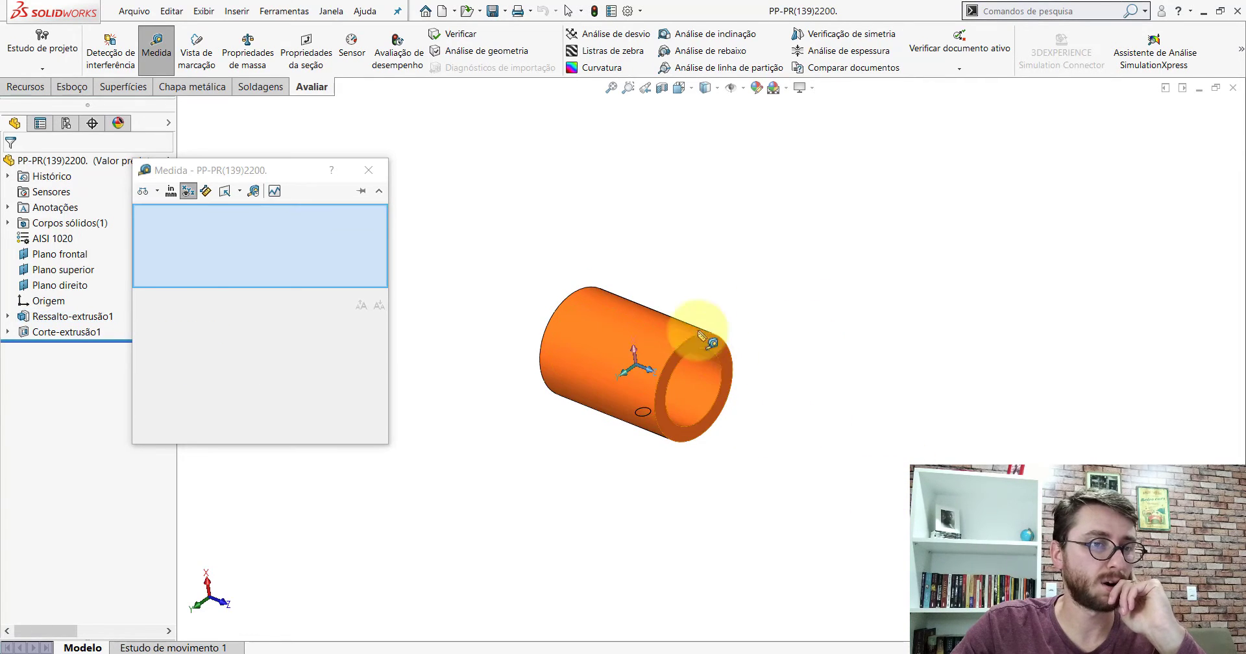
click(579, 293)
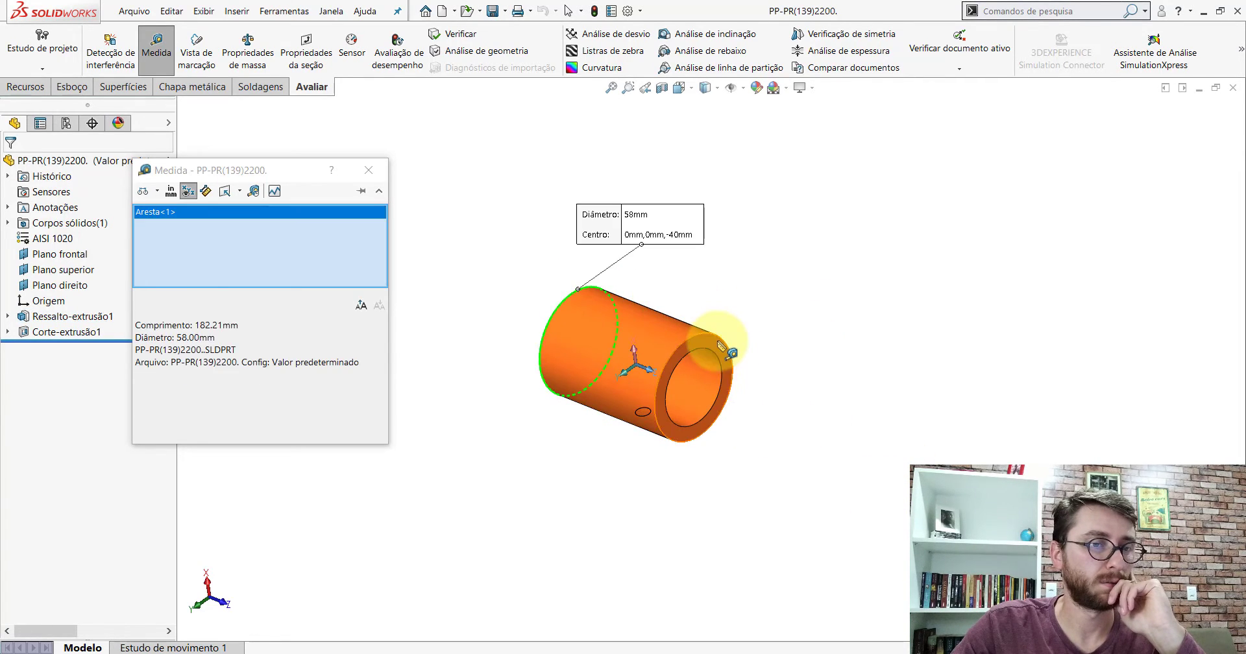
click(721, 341)
key(Escape)
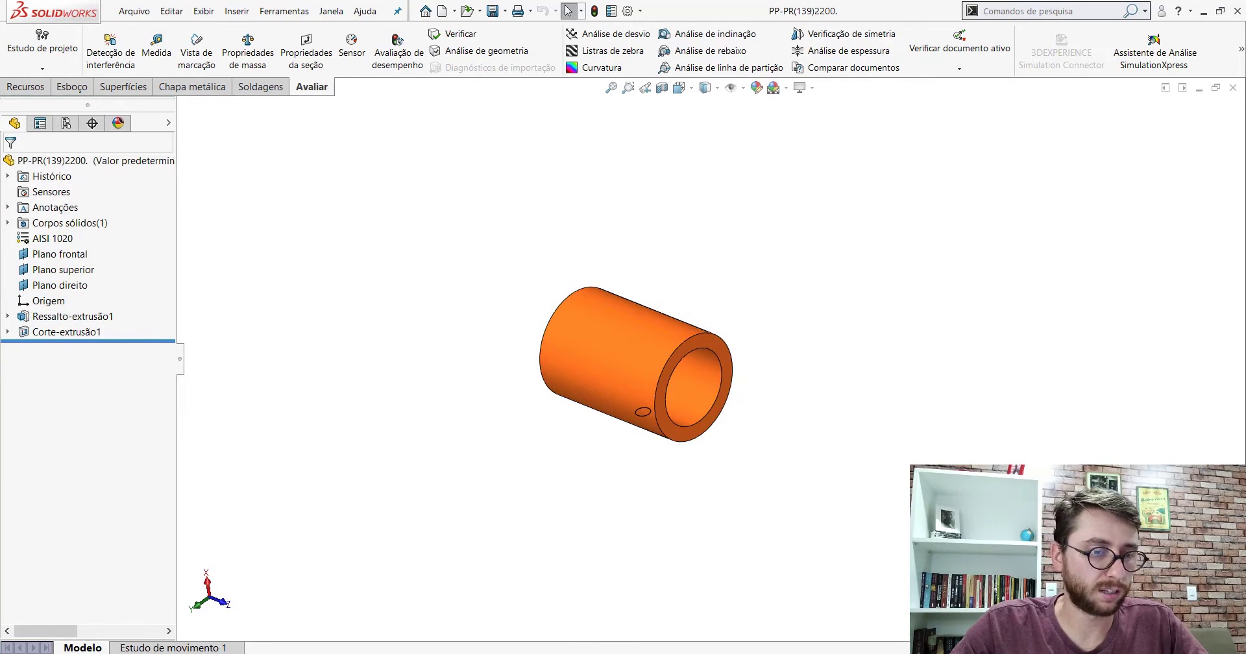
Measure Peça2's outer, bore and end faces, confirming its 80 mm length.
click(740, 613)
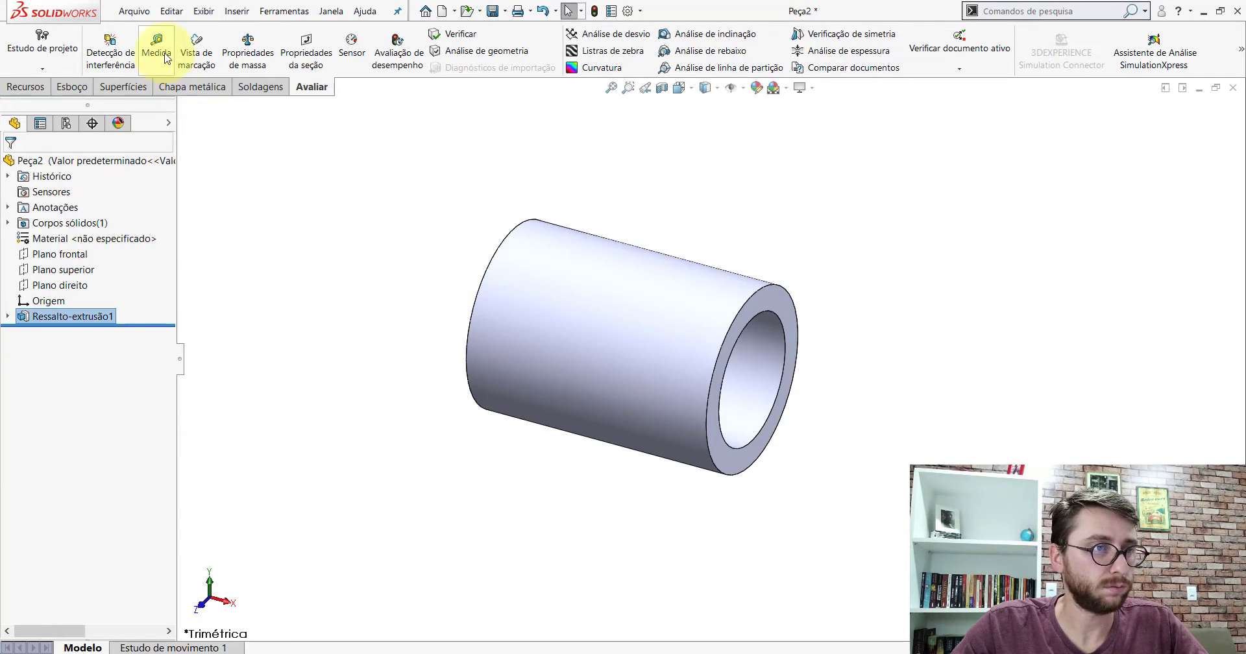
click(157, 46)
click(620, 251)
click(831, 248)
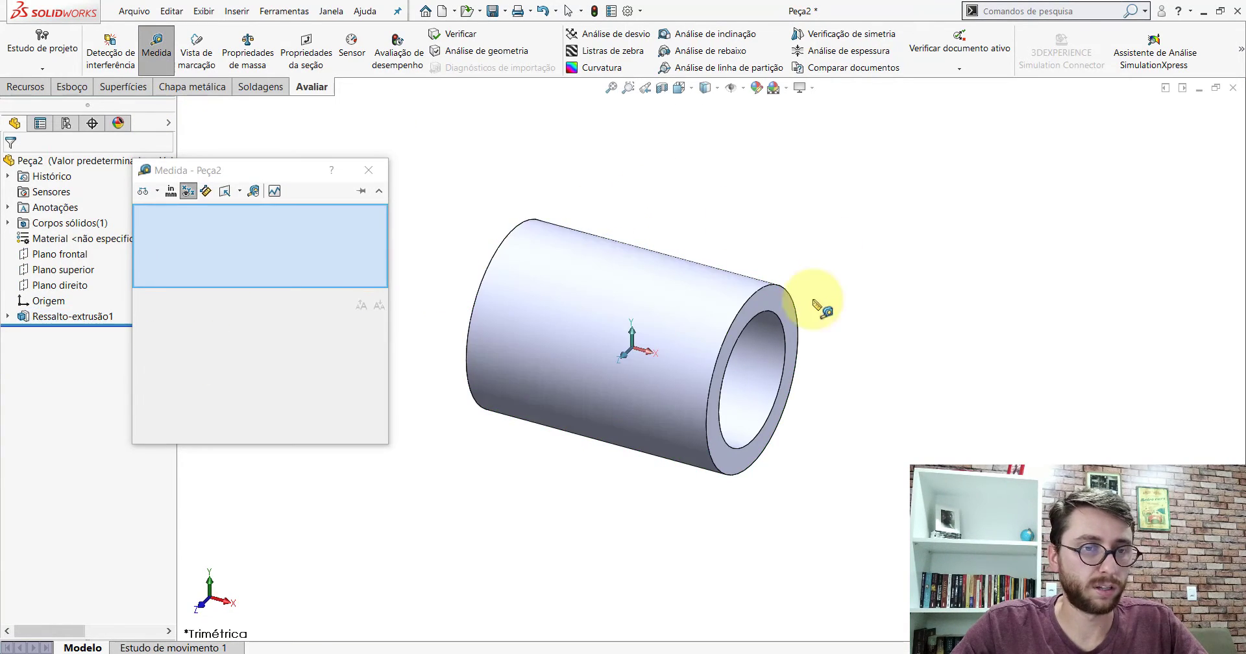
click(764, 350)
click(866, 251)
click(797, 303)
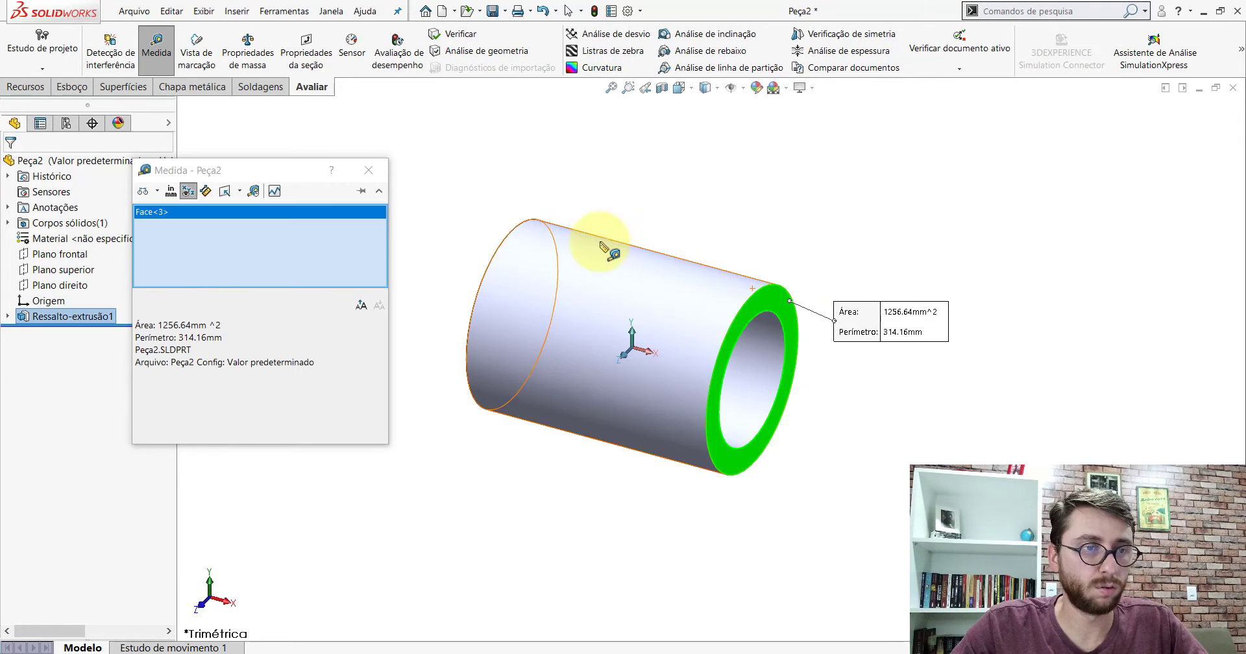
click(509, 235)
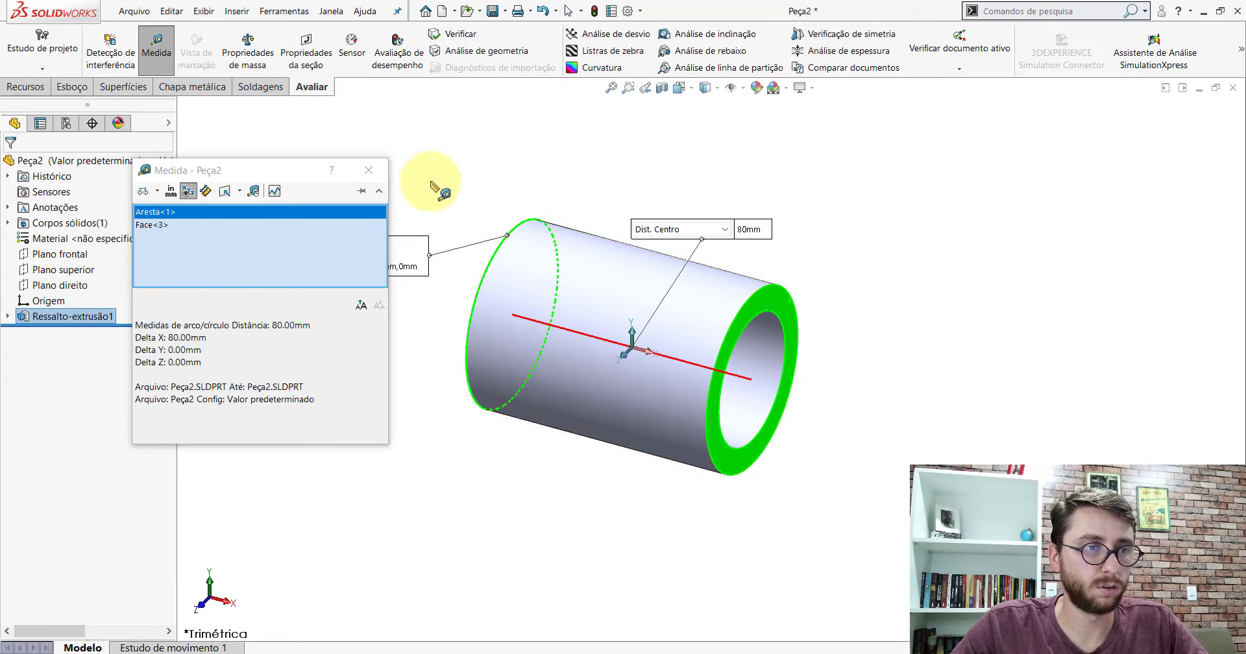
key(Escape)
click(69, 239)
Assign AISI 1020 material to Peça2, then inspect the original's hole and return.
right_click(69, 239)
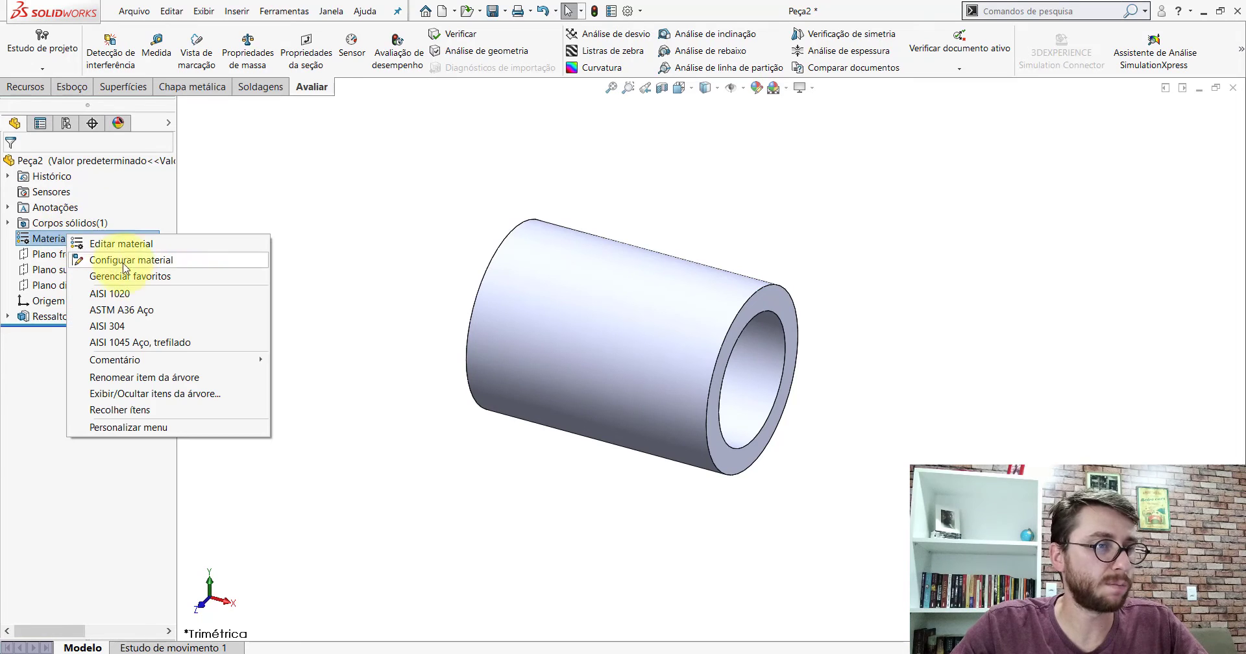
click(137, 295)
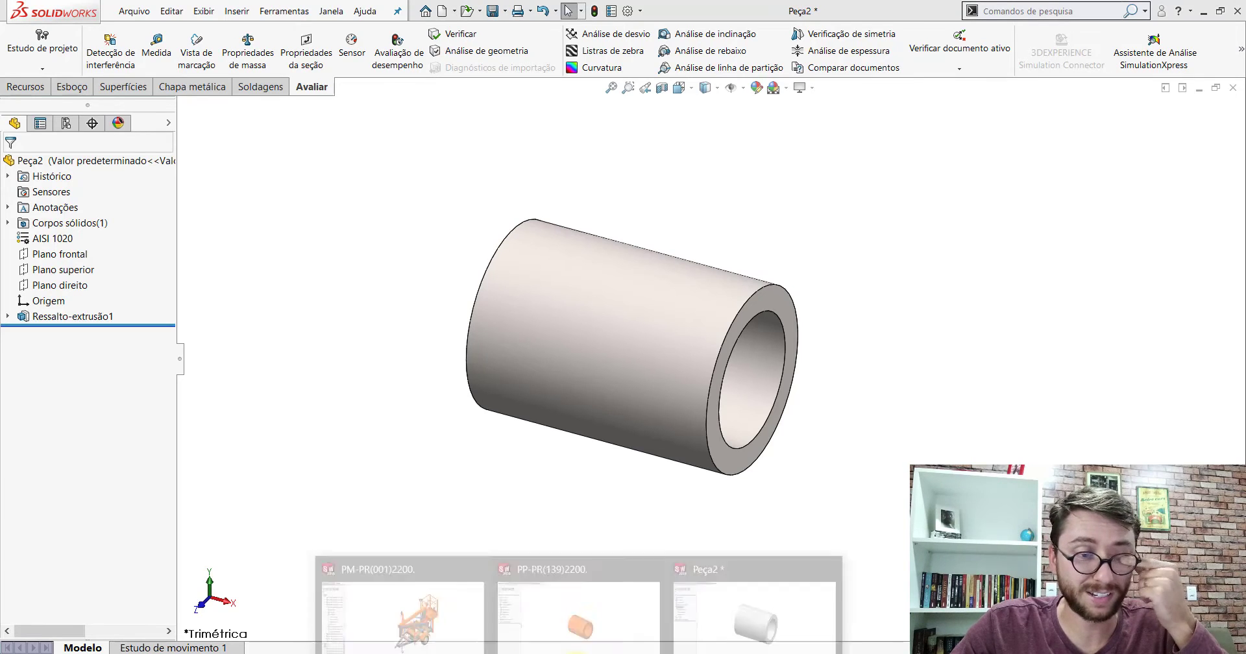
click(548, 610)
middle_drag(645, 417, 675, 146)
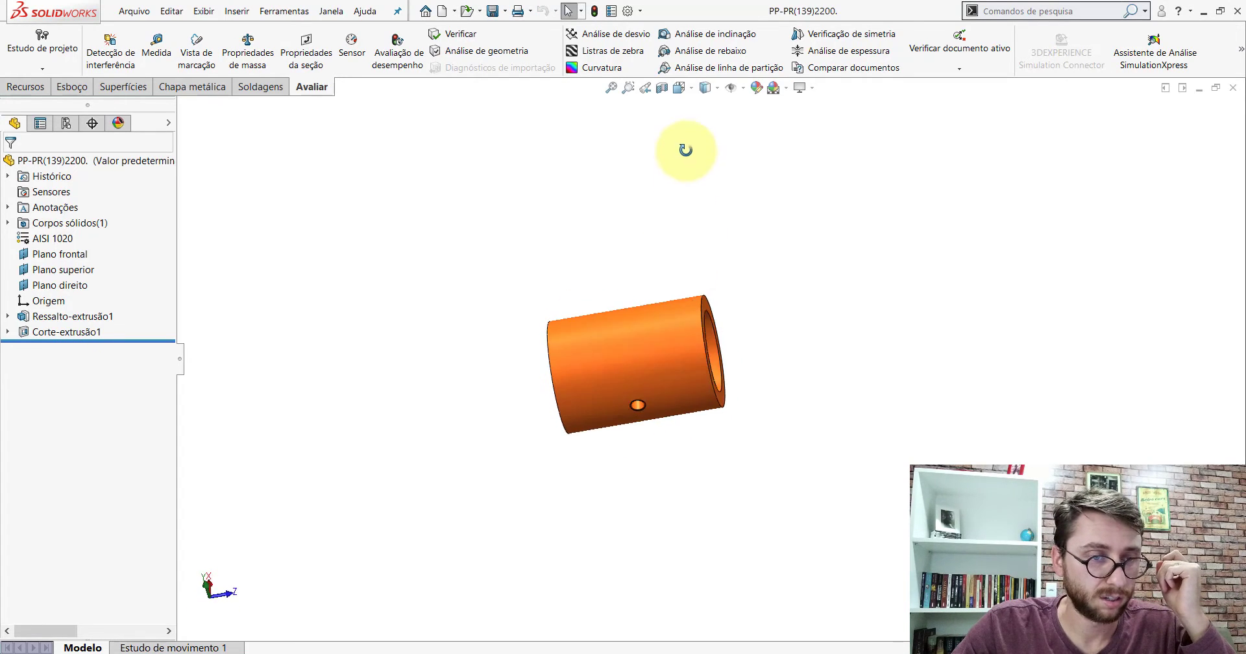
scroll(637, 302, down, 5)
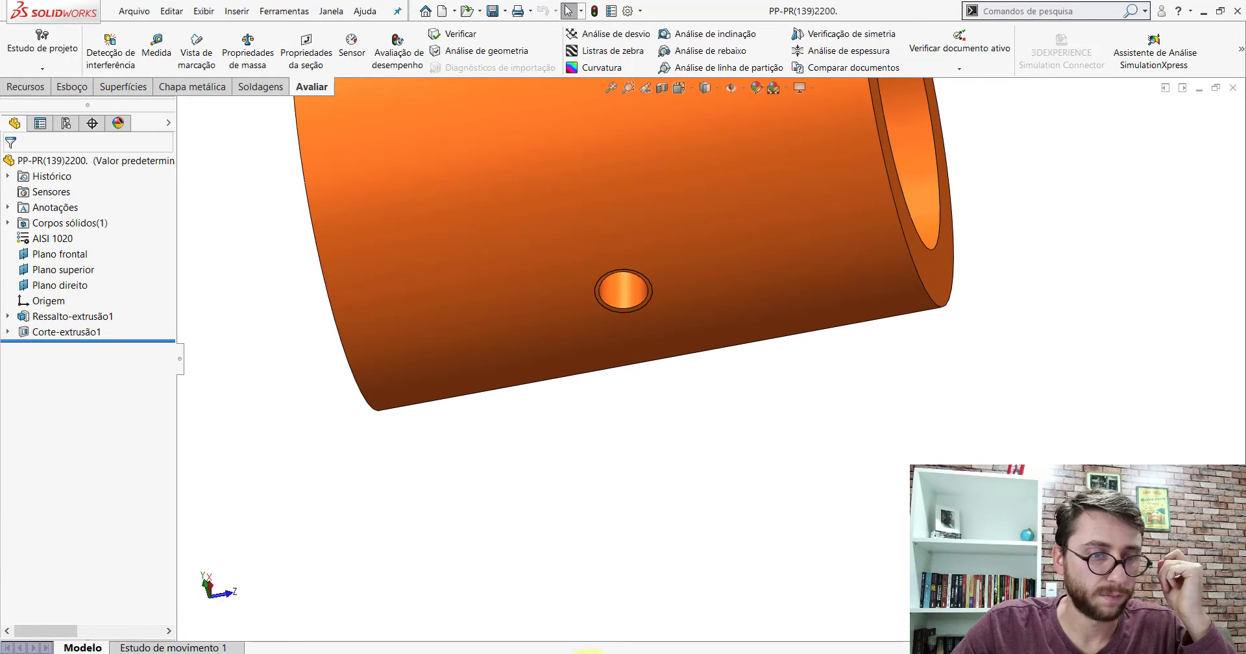
click(708, 616)
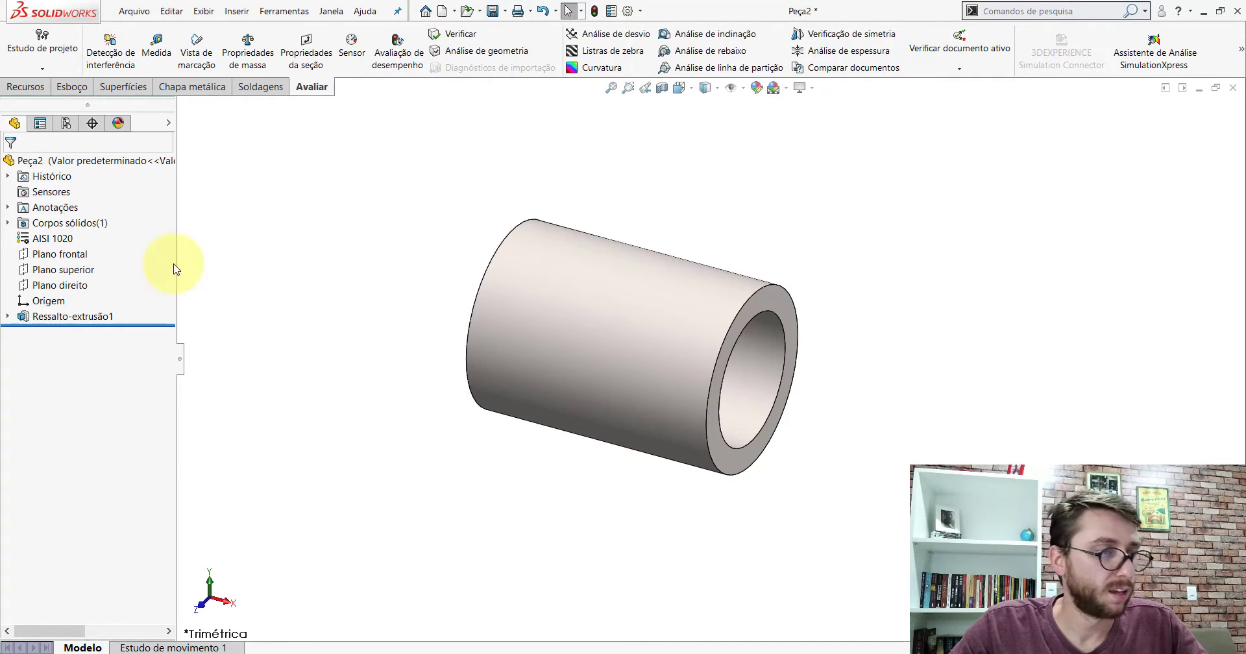
Start a sketch on Plano superior and draw a circle centred on the origin.
click(64, 273)
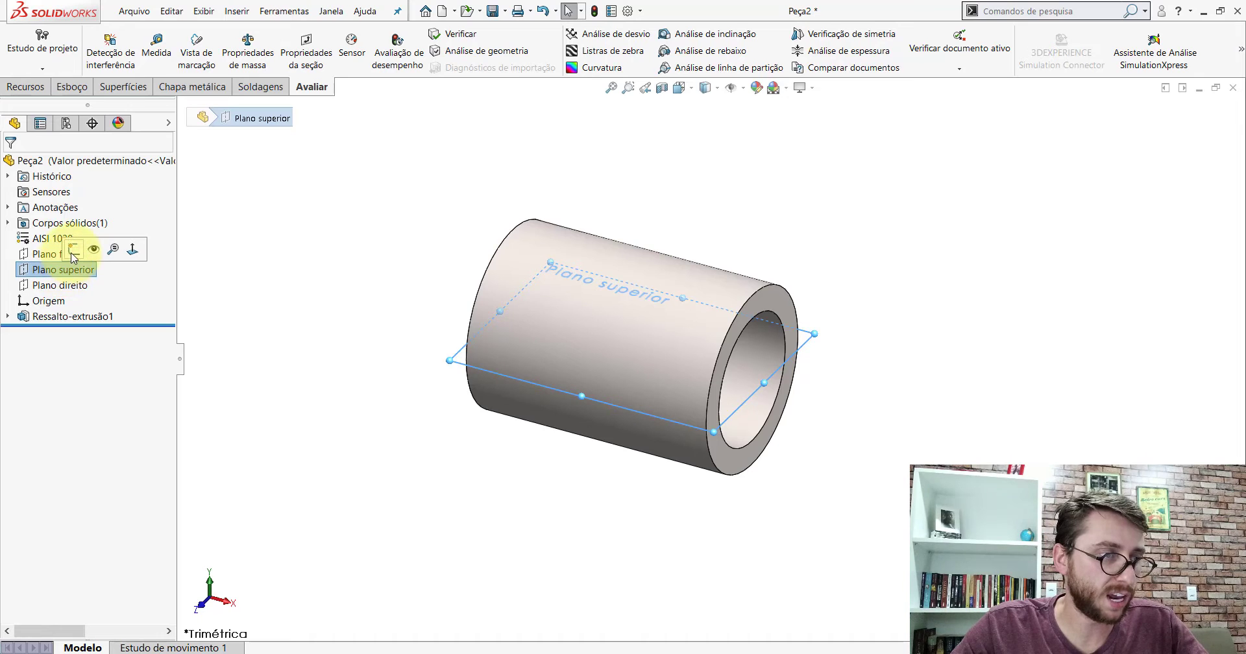
click(75, 250)
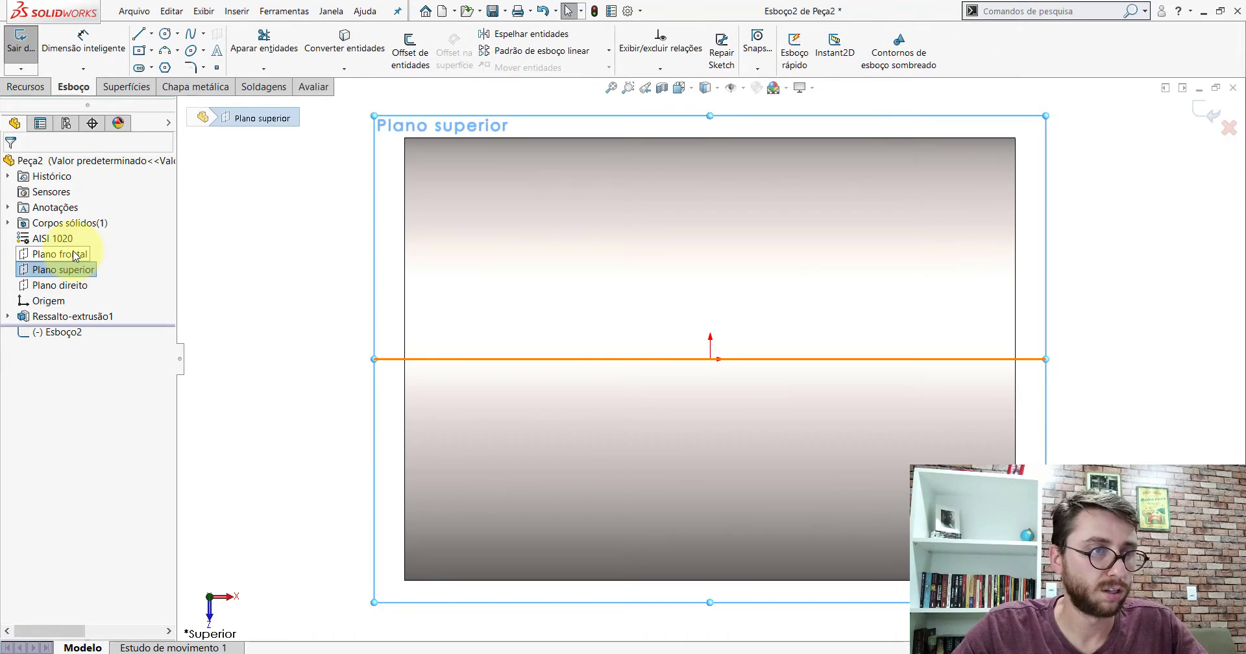
click(167, 38)
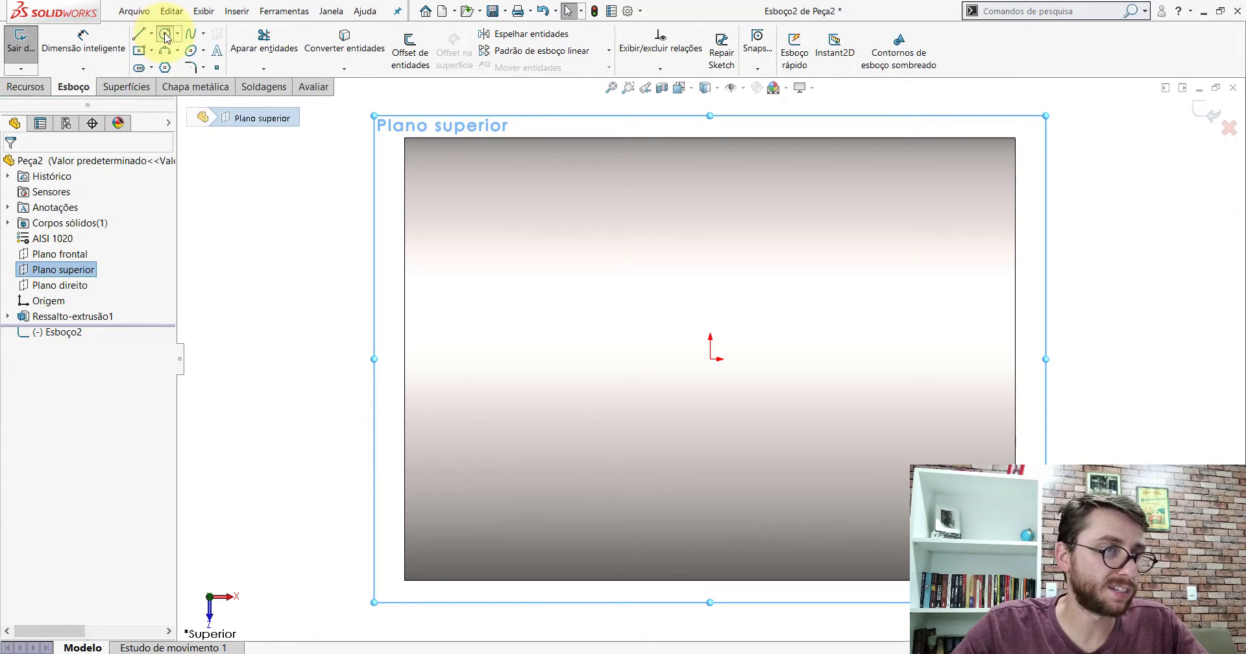
scroll(909, 376, down, 1)
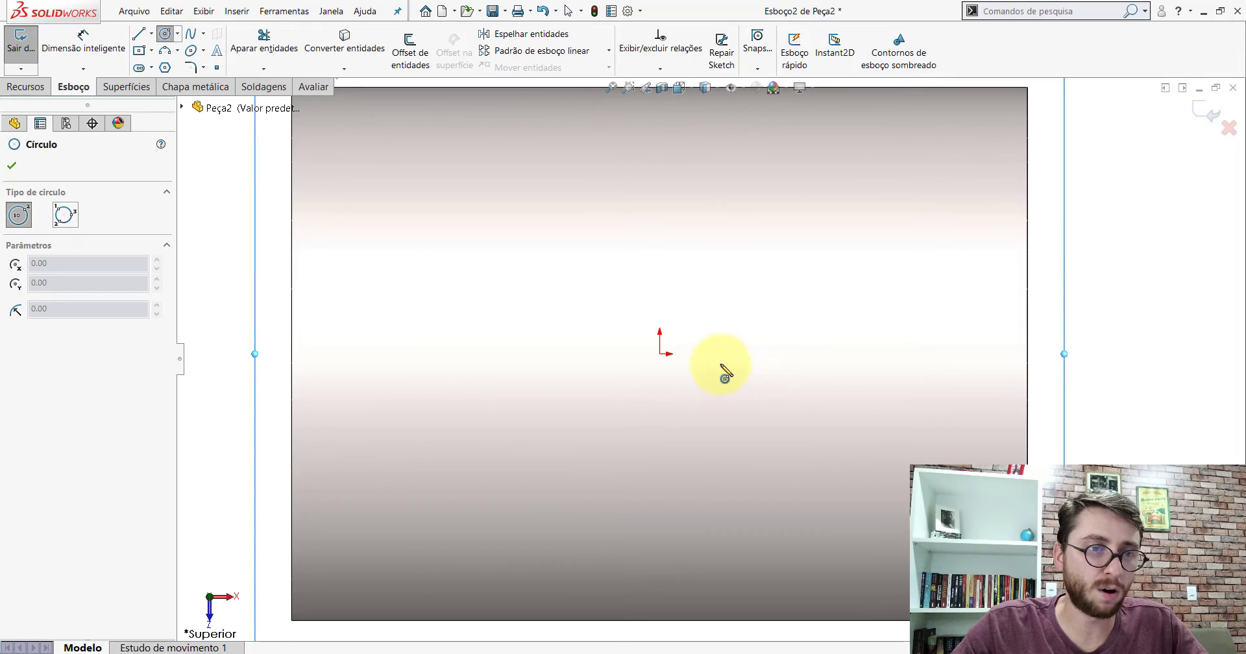
click(659, 354)
click(727, 329)
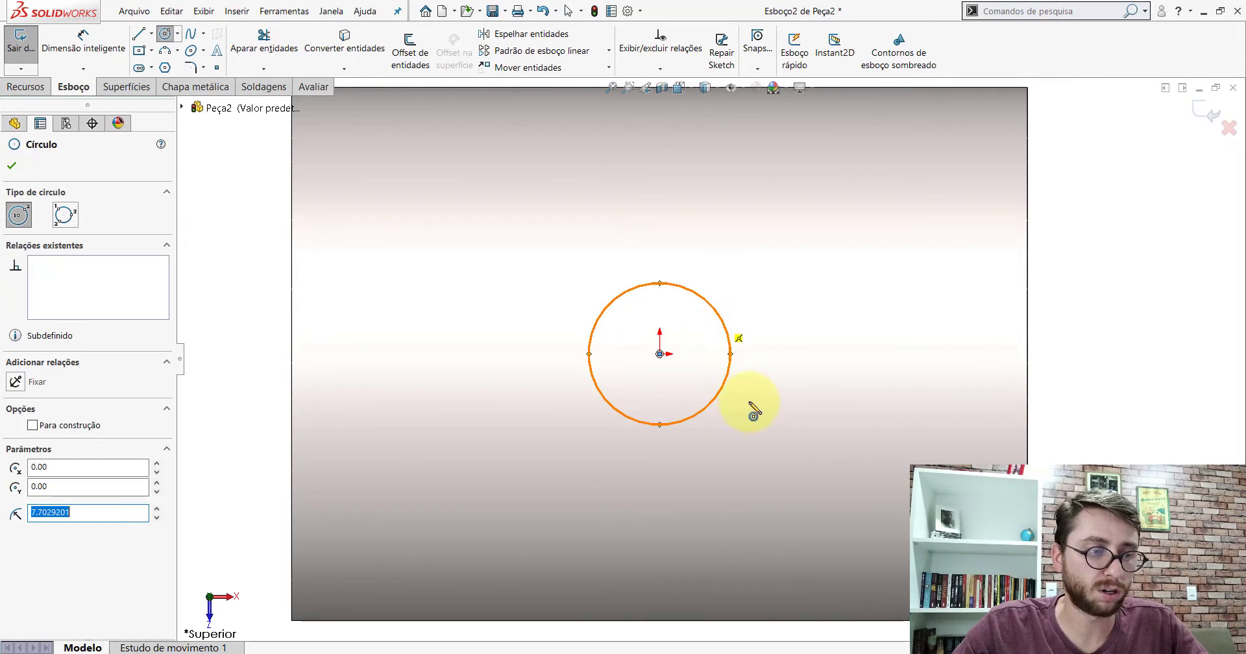
key(Escape)
scroll(805, 421, up, 4)
mouse_move(803, 420)
middle_down()
mouse_move(757, 239)
mouse_move(746, 247)
middle_up()
Dimension the circle to a 6.8 mm diameter.
click(83, 39)
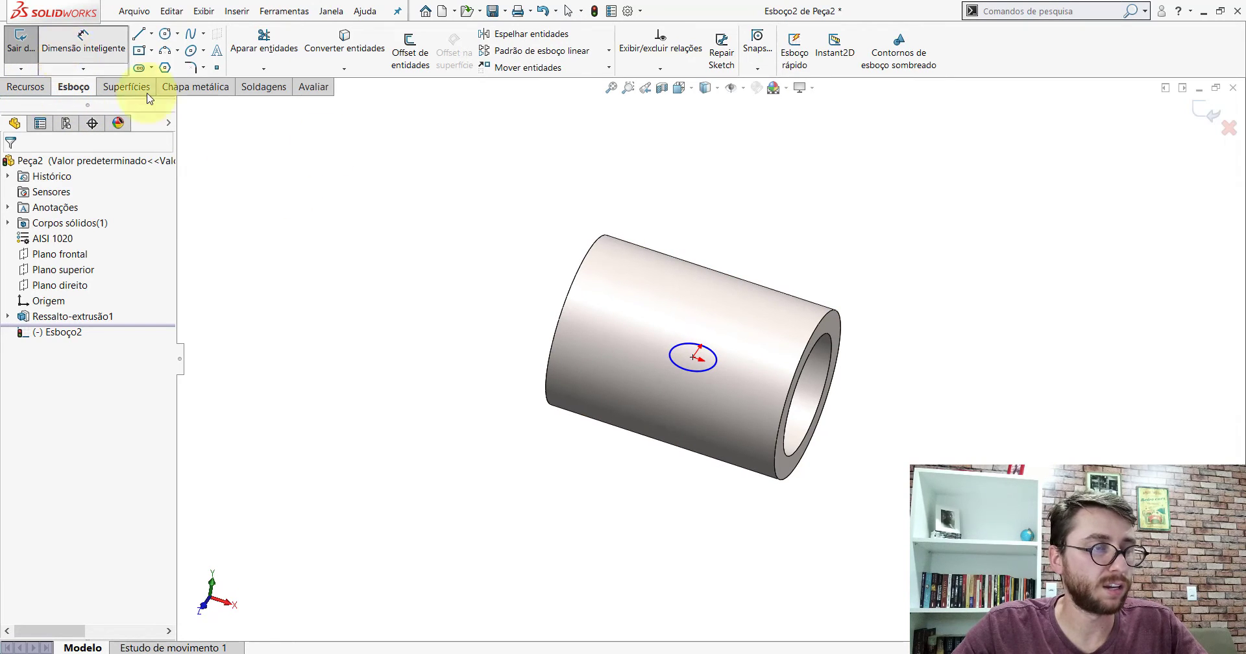
click(717, 359)
click(779, 238)
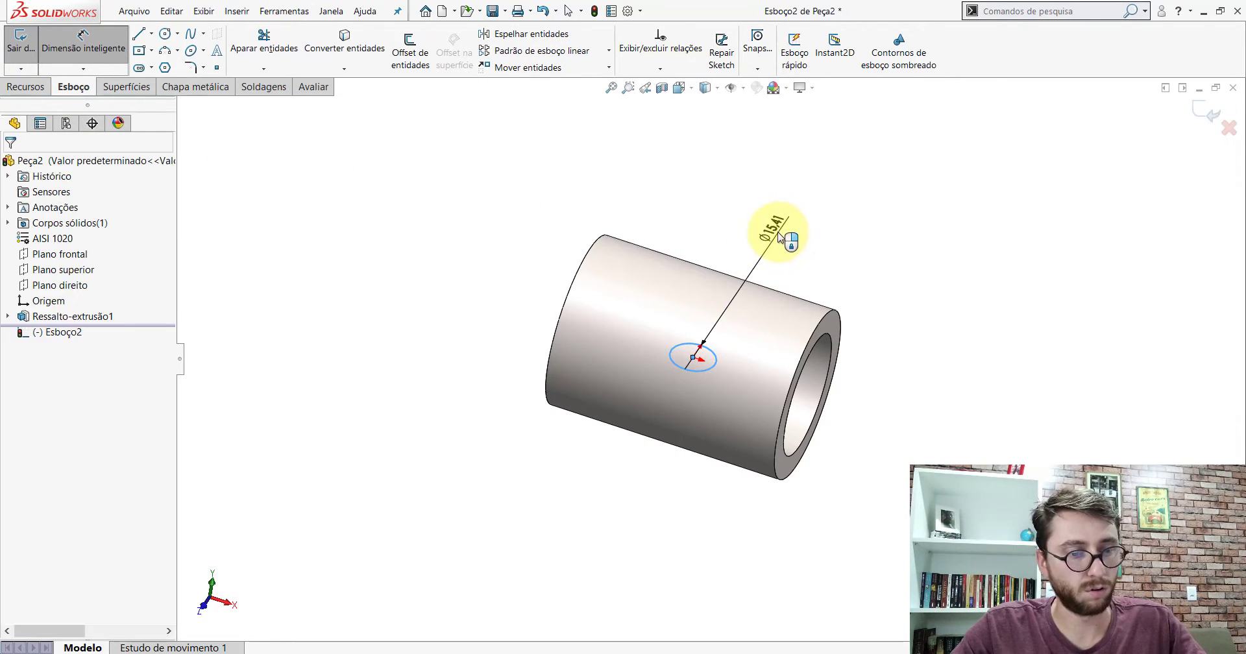
text(6.8)
key(Return)
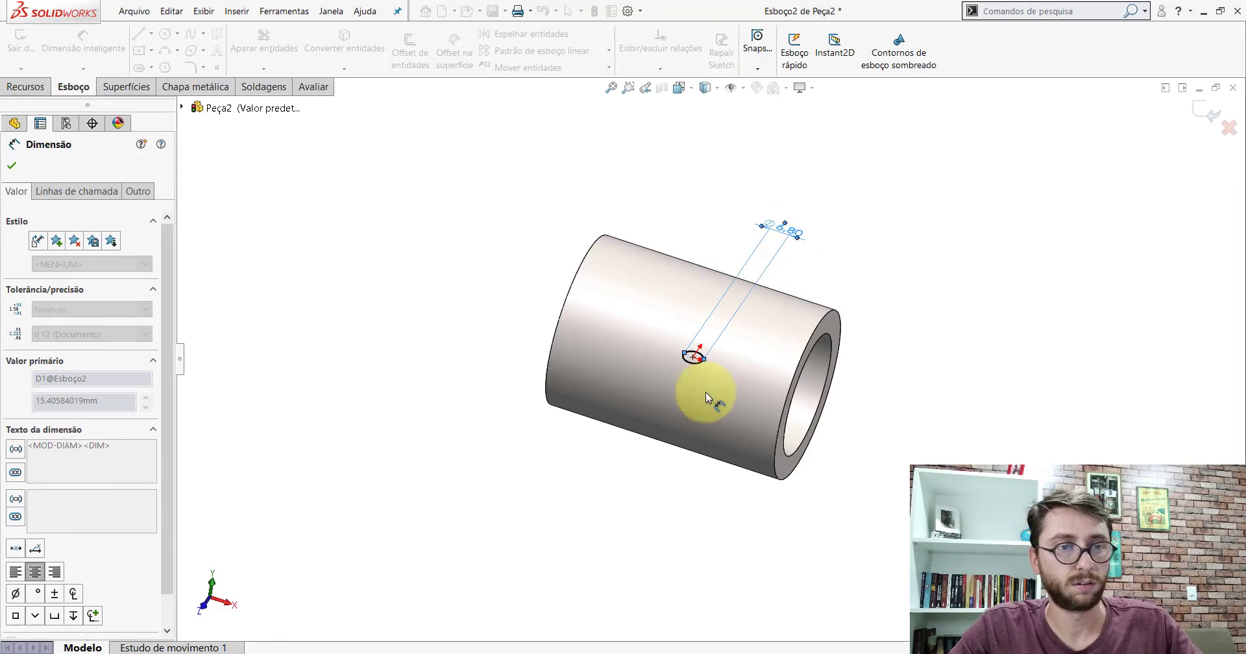
middle_drag(661, 394, 679, 393)
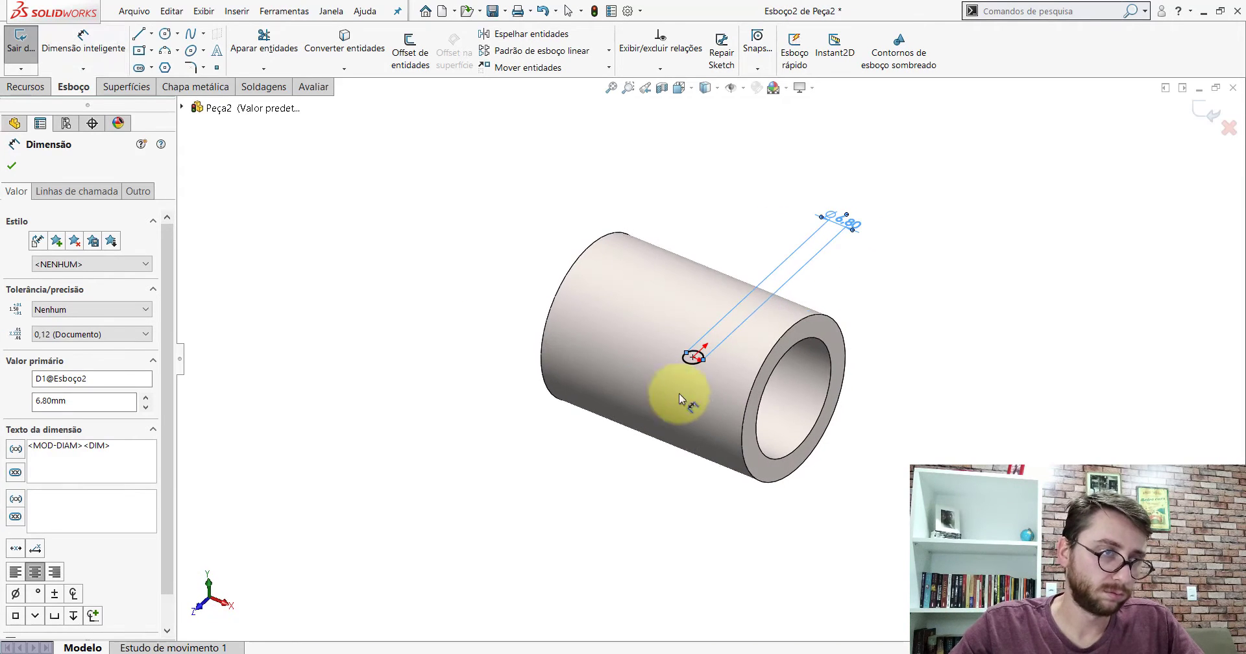
click(25, 87)
Cut the Ø6.8 mm circle Passante through the tube wall as Corte-extrusão1.
click(270, 49)
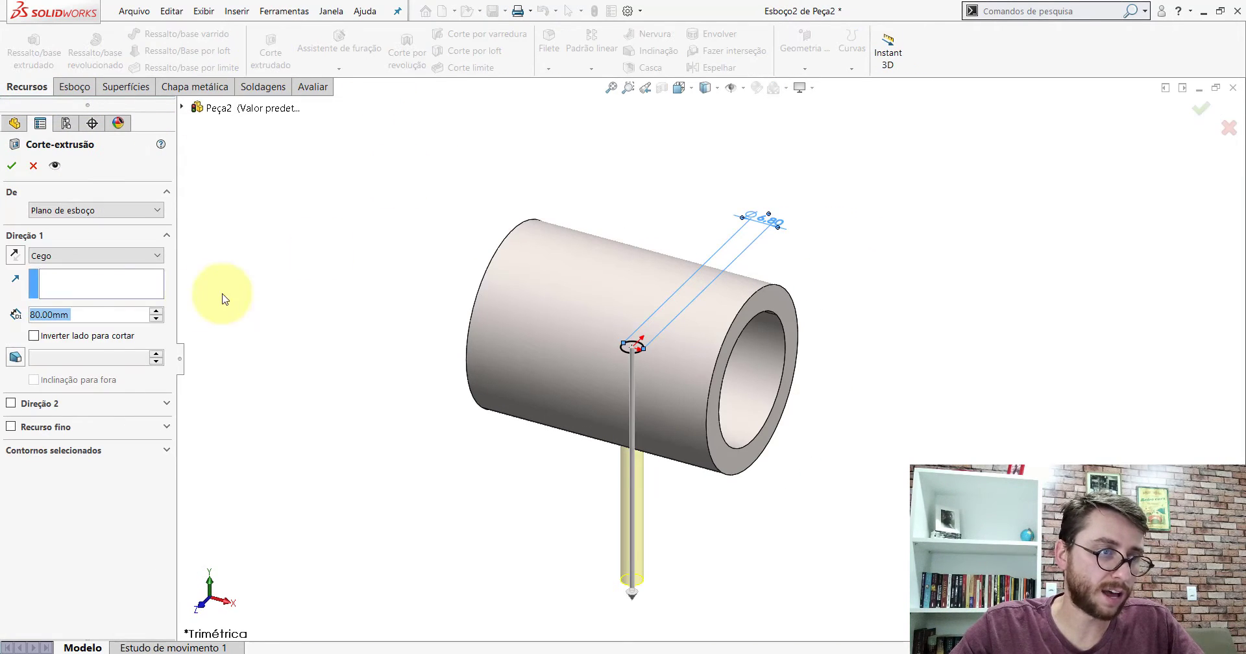
click(57, 257)
click(57, 278)
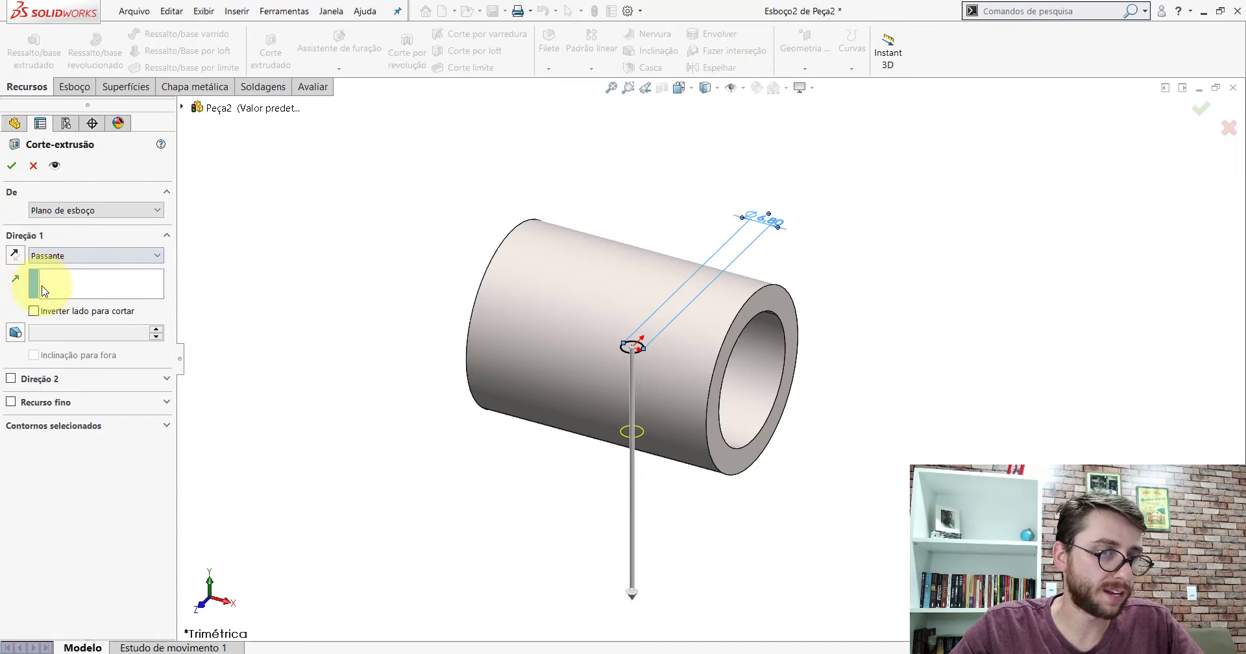
click(11, 167)
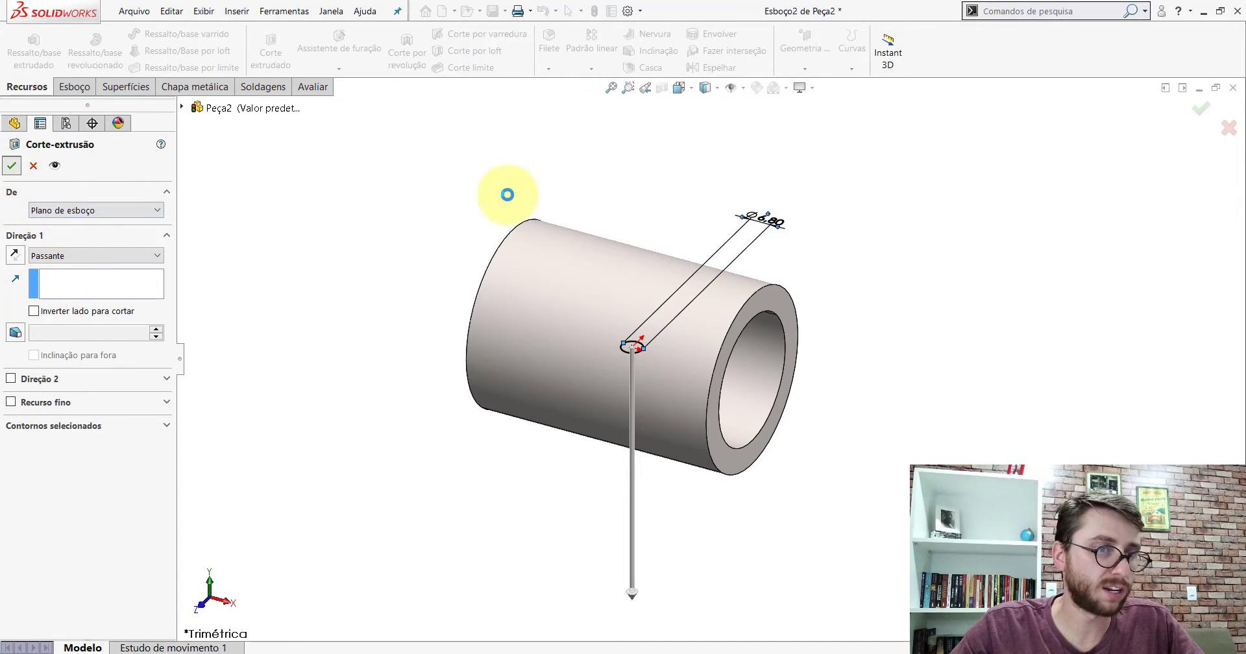
Switch to isometric view and orbit the part to inspect the radial hole.
click(678, 89)
click(751, 113)
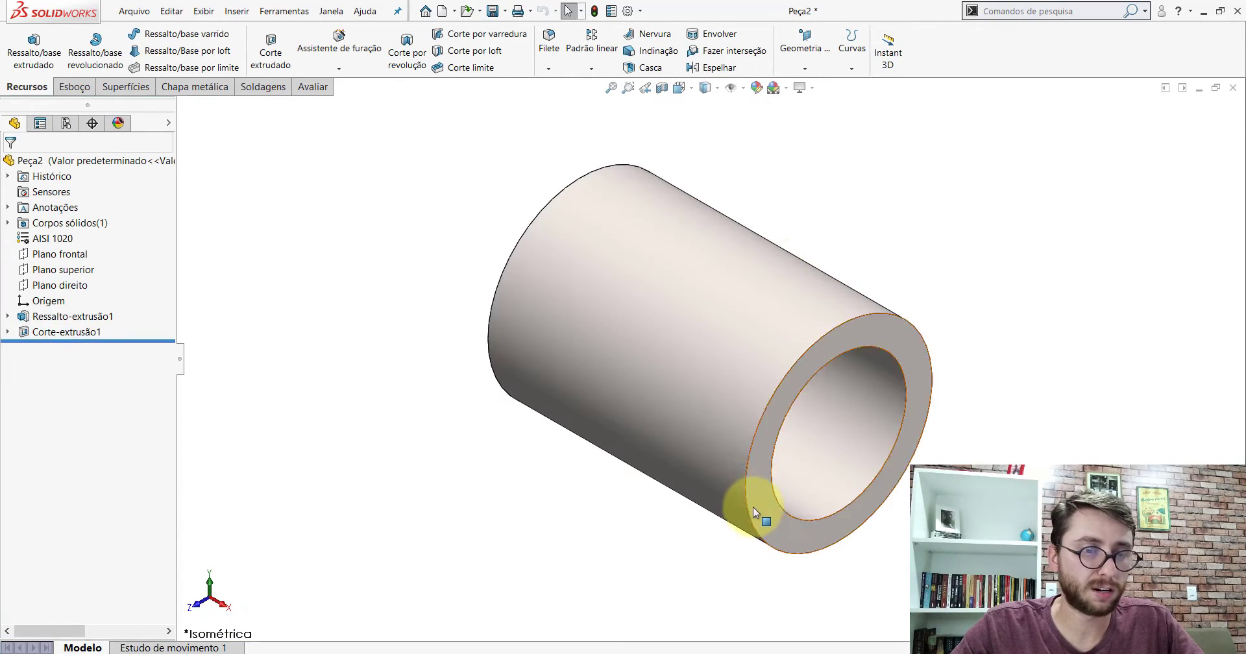
mouse_move(752, 507)
middle_down()
mouse_move(766, 214)
mouse_move(807, 258)
mouse_move(770, 244)
mouse_move(815, 380)
middle_up()
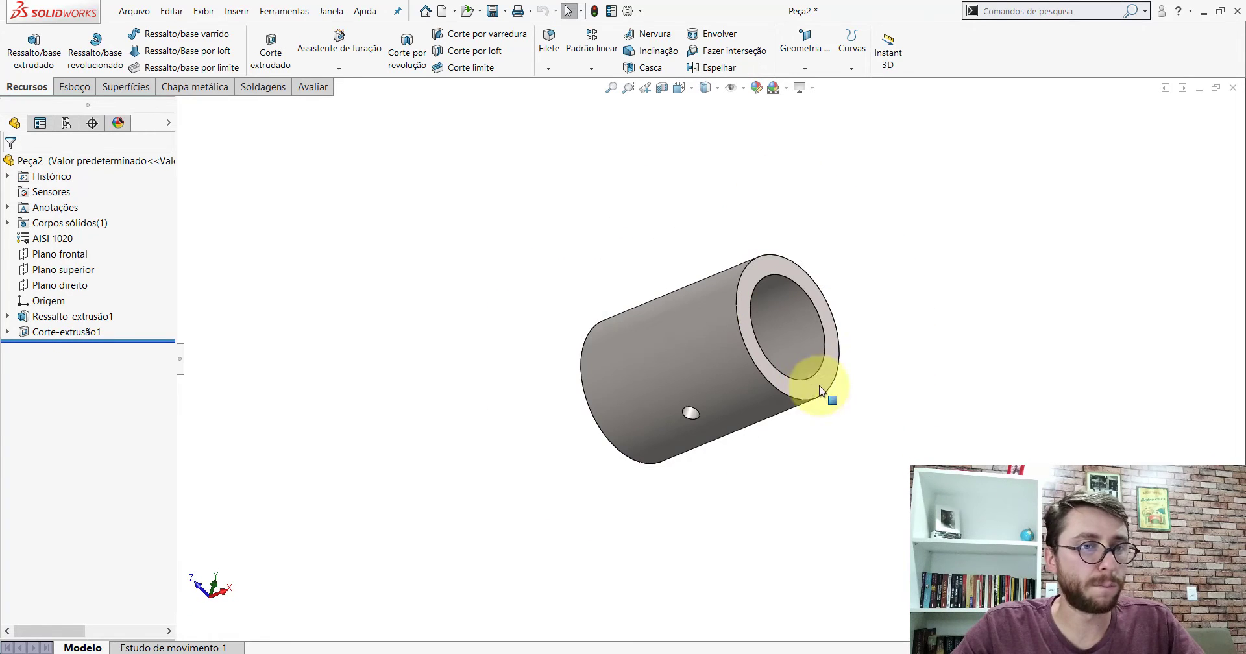
click(237, 11)
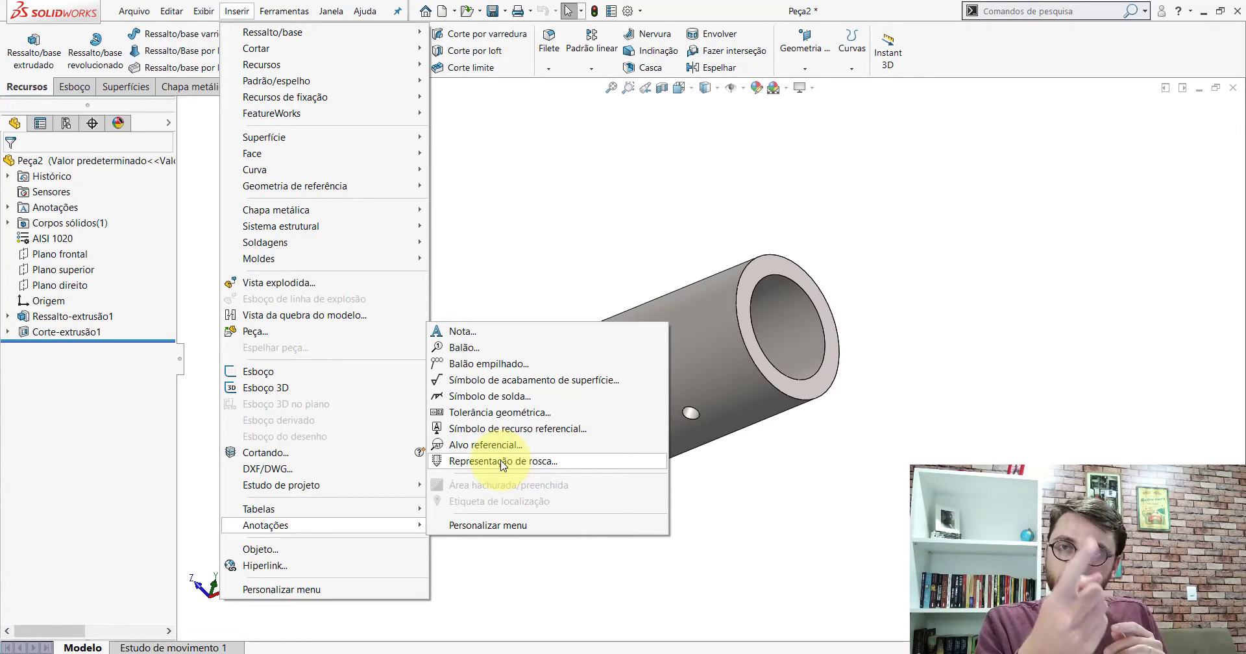
mouse_move(266, 525)
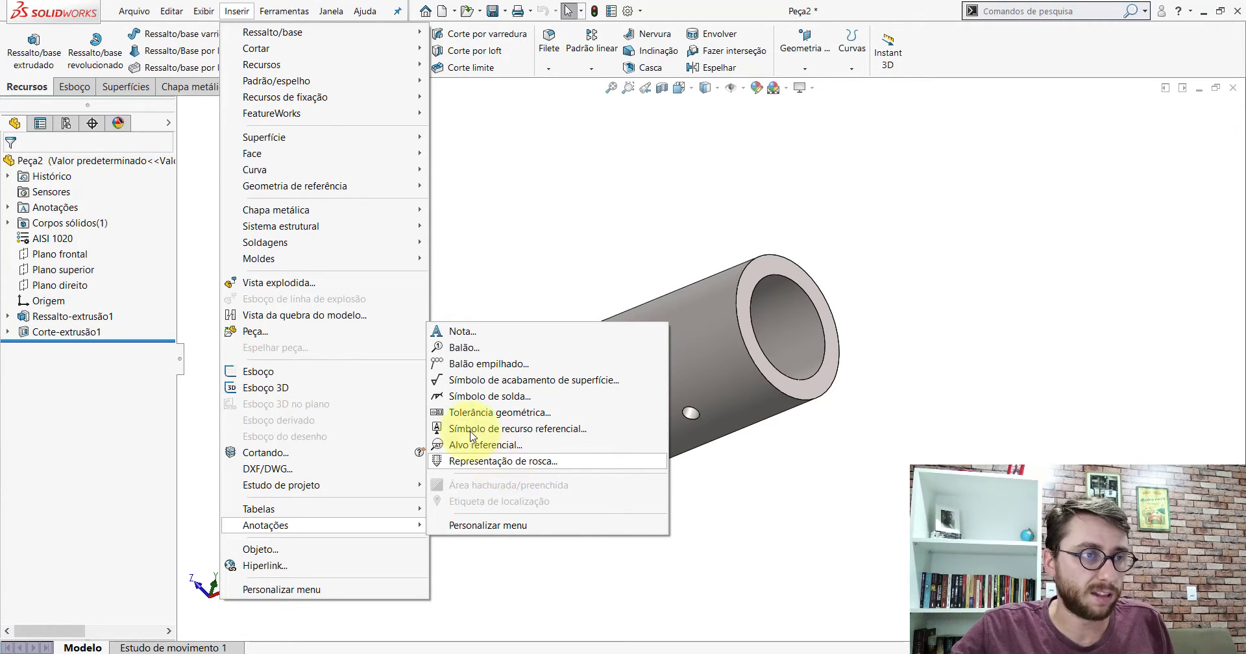
Dismiss the Inserir menu and show the heads-up Display Style options.
click(236, 11)
click(236, 11)
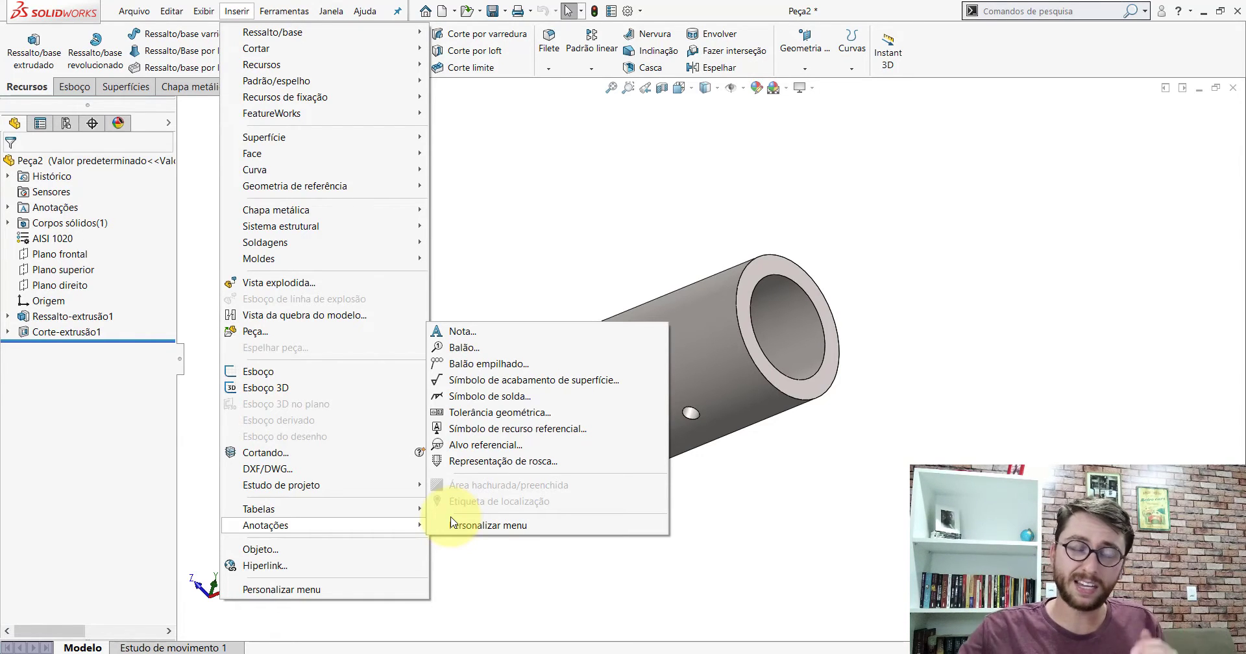
click(713, 89)
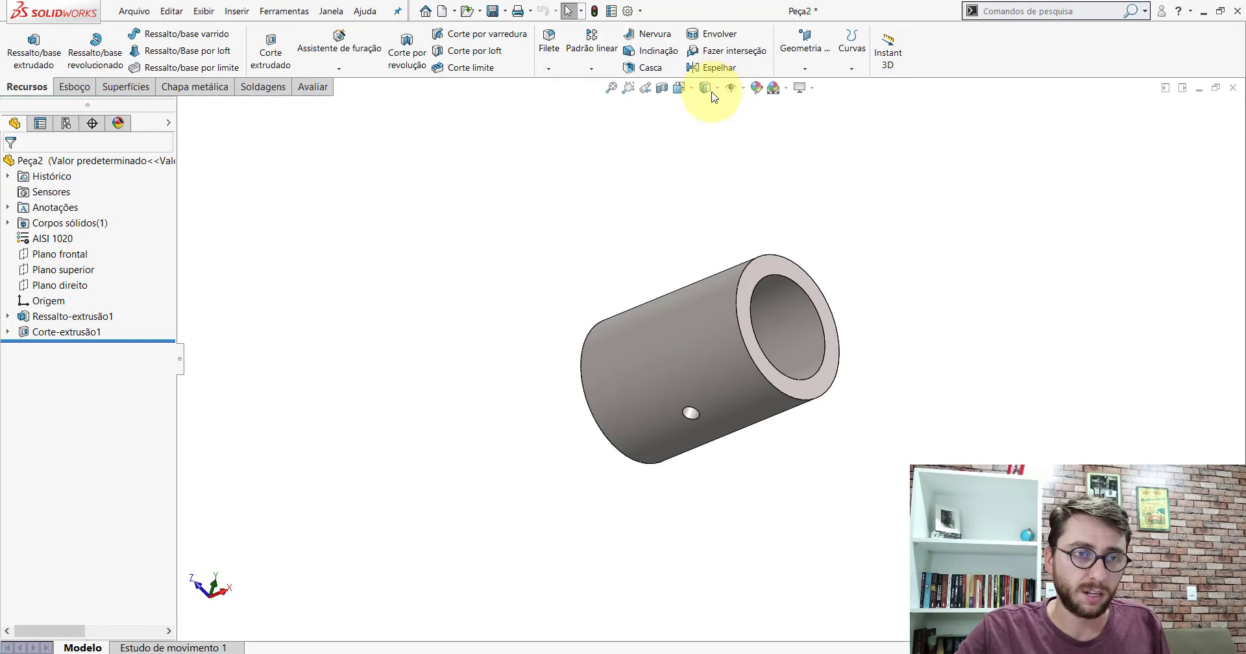
click(717, 86)
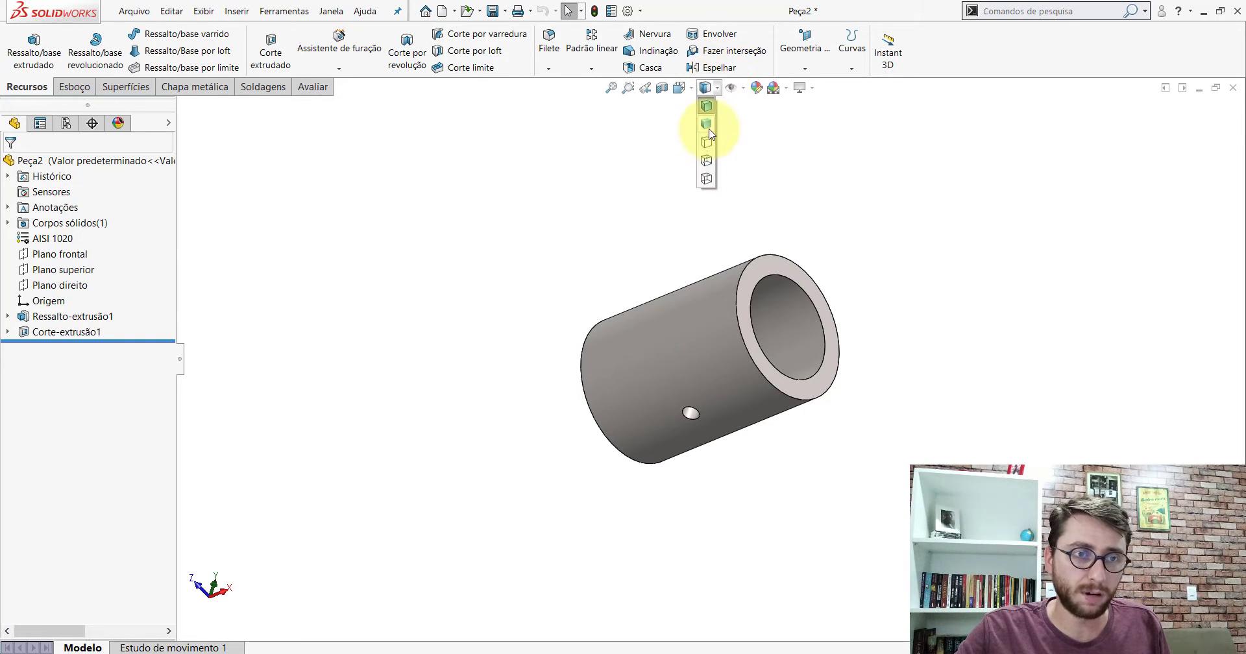
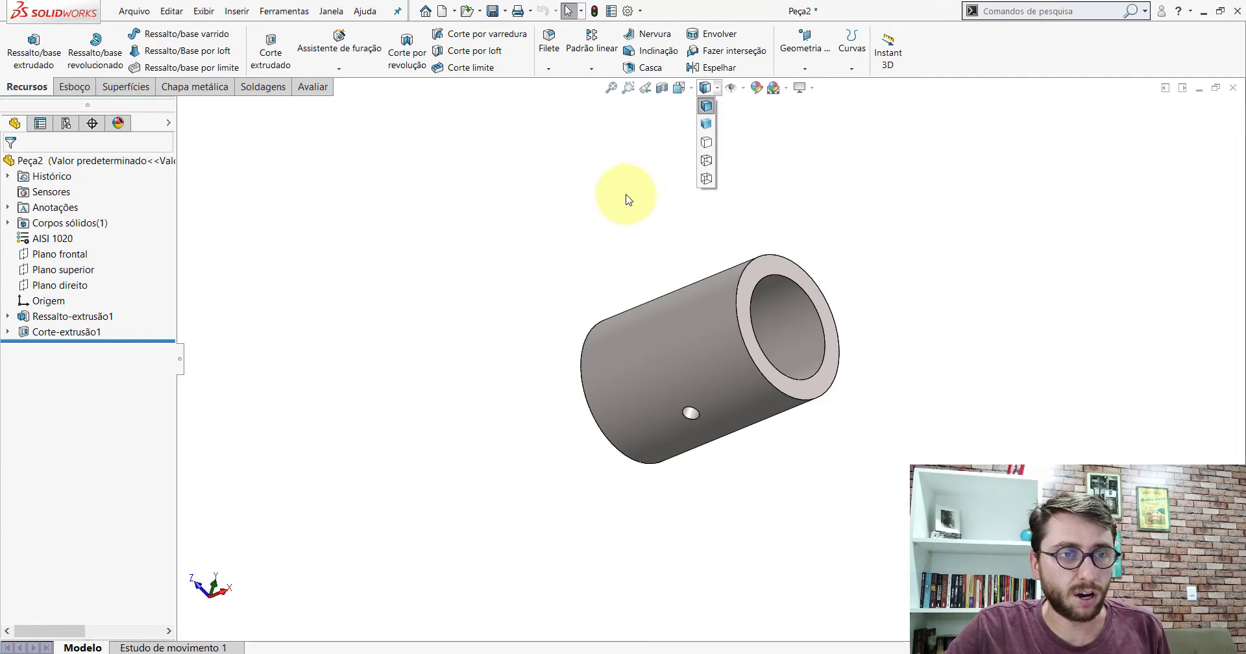
Add an M8 cosmetic thread to the side hole's circular edge in the cylinder wall.
scroll(723, 421, down, 2)
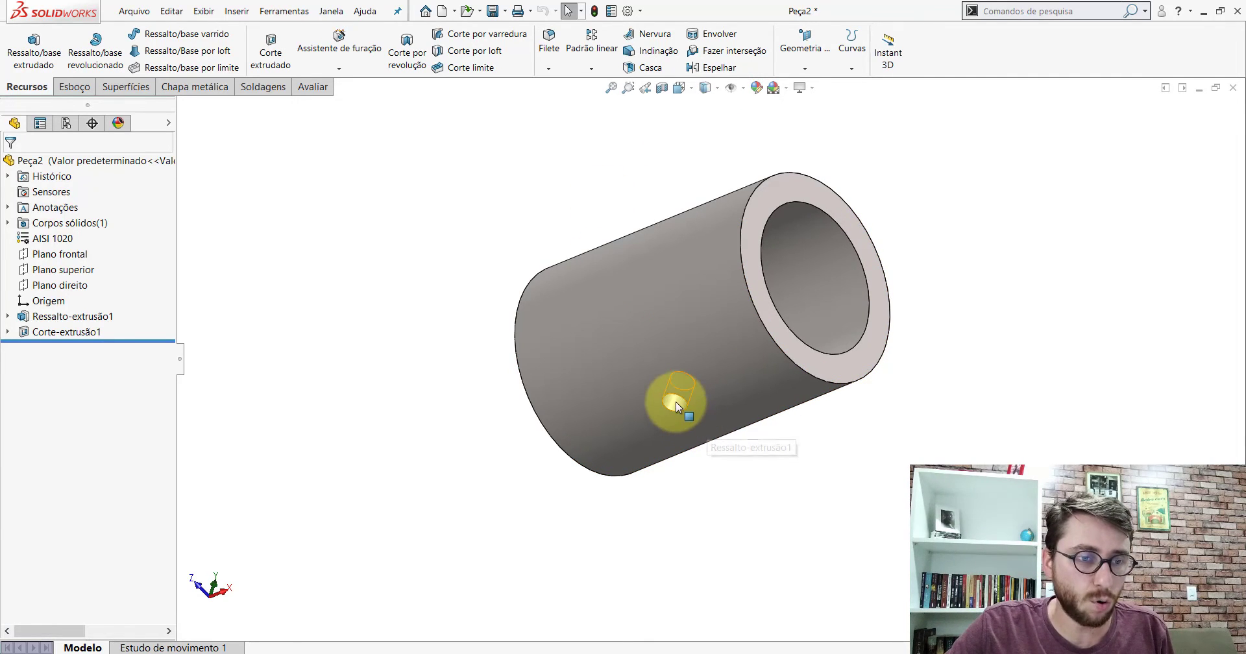
click(675, 402)
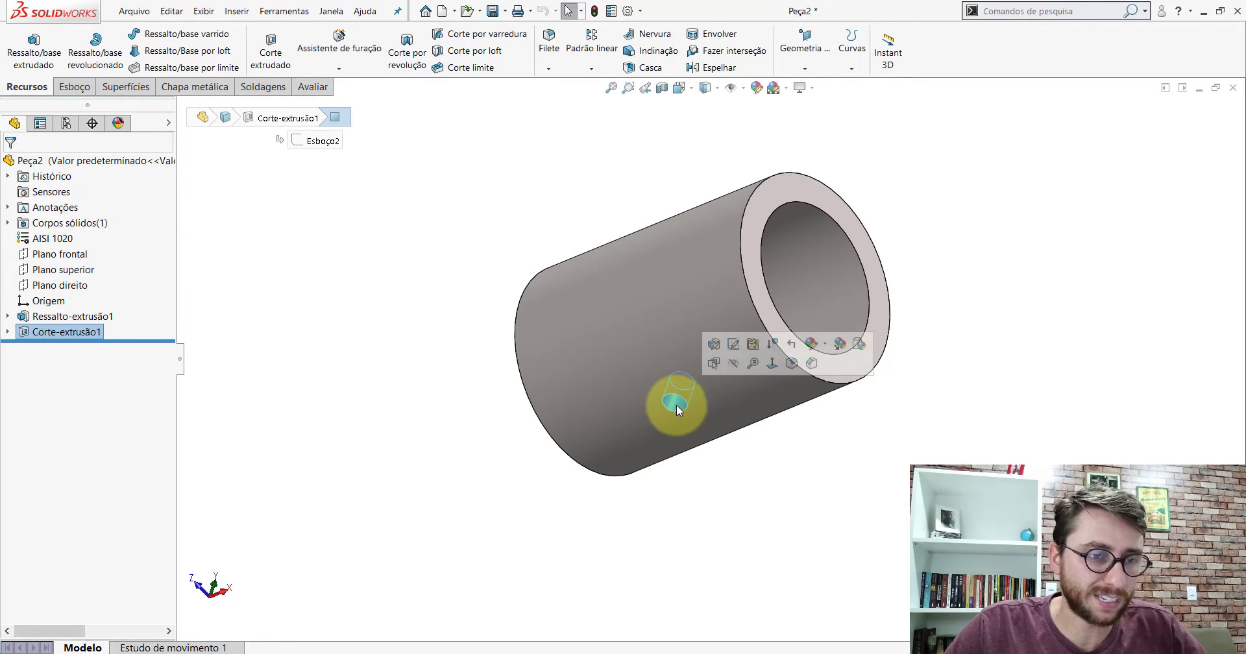
key(Escape)
click(237, 11)
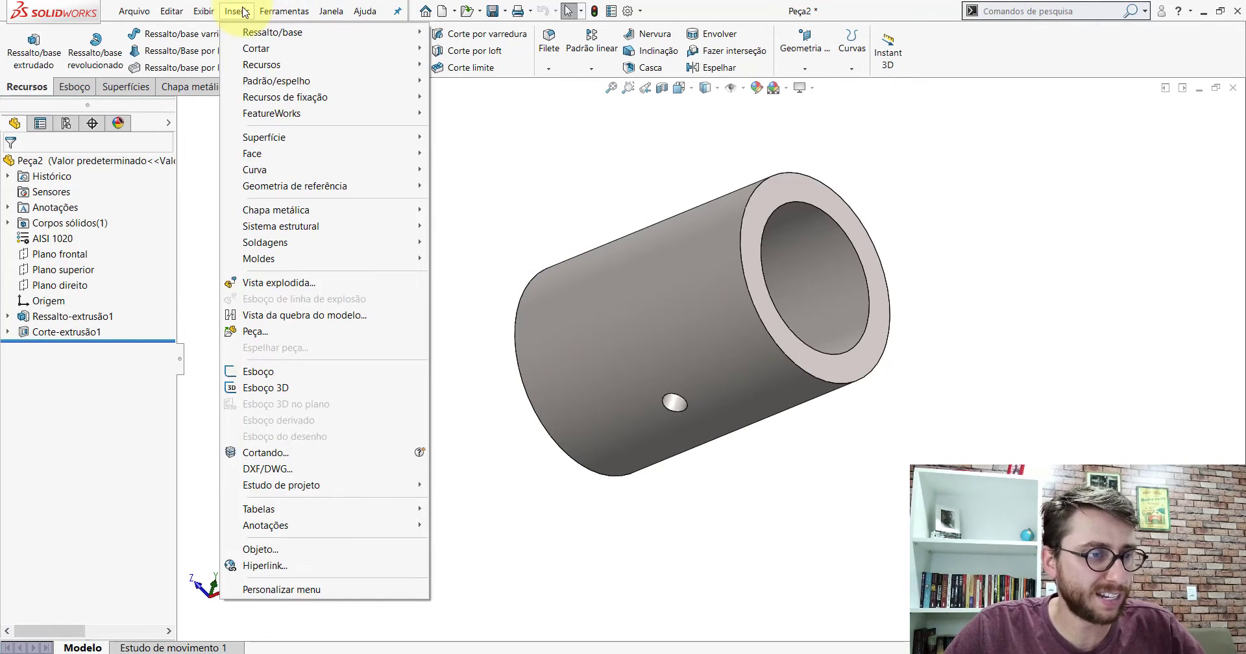
mouse_move(292, 525)
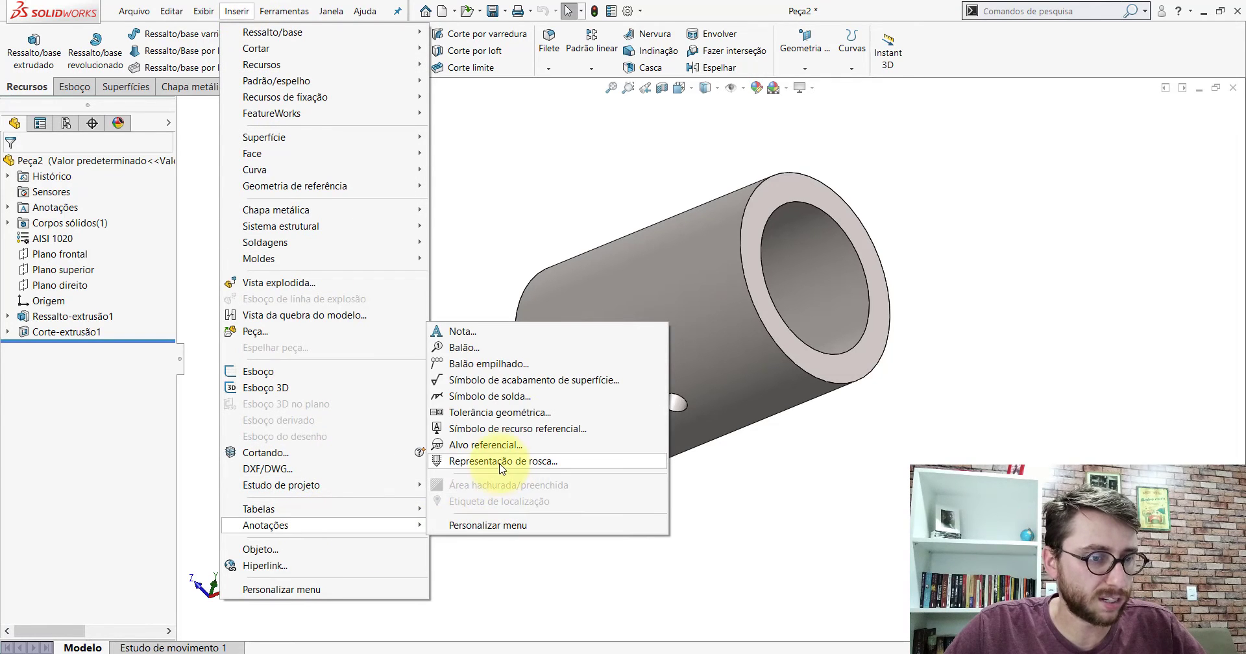
click(503, 467)
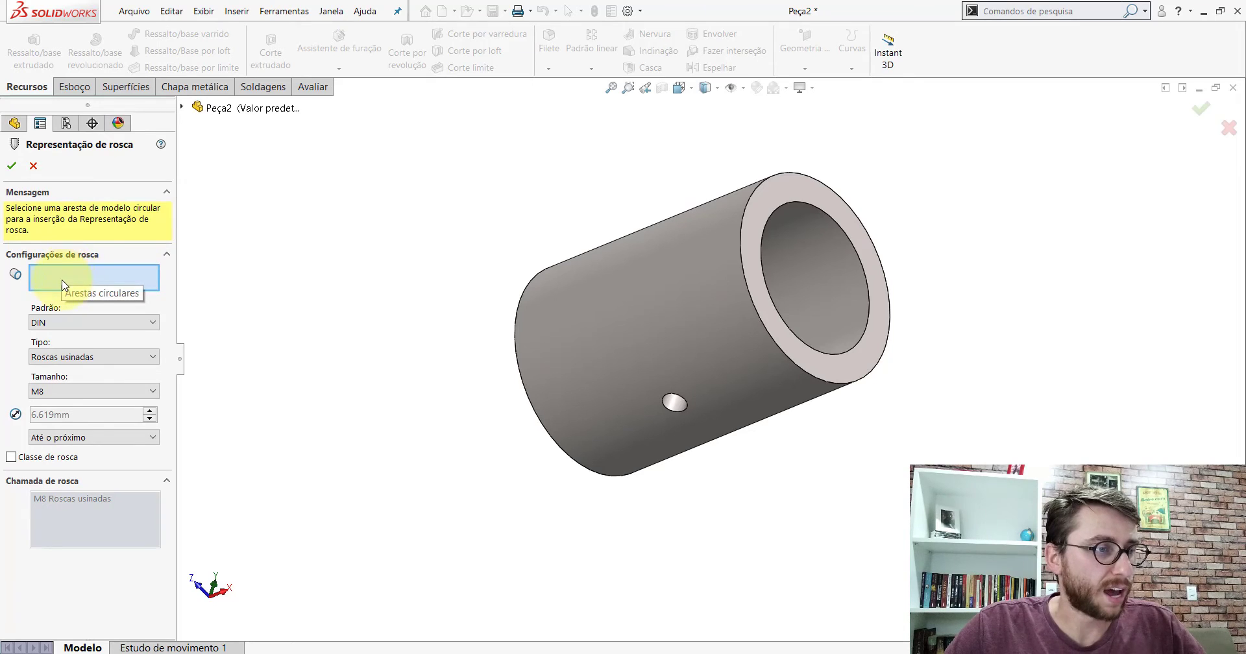
scroll(549, 403, down, 2)
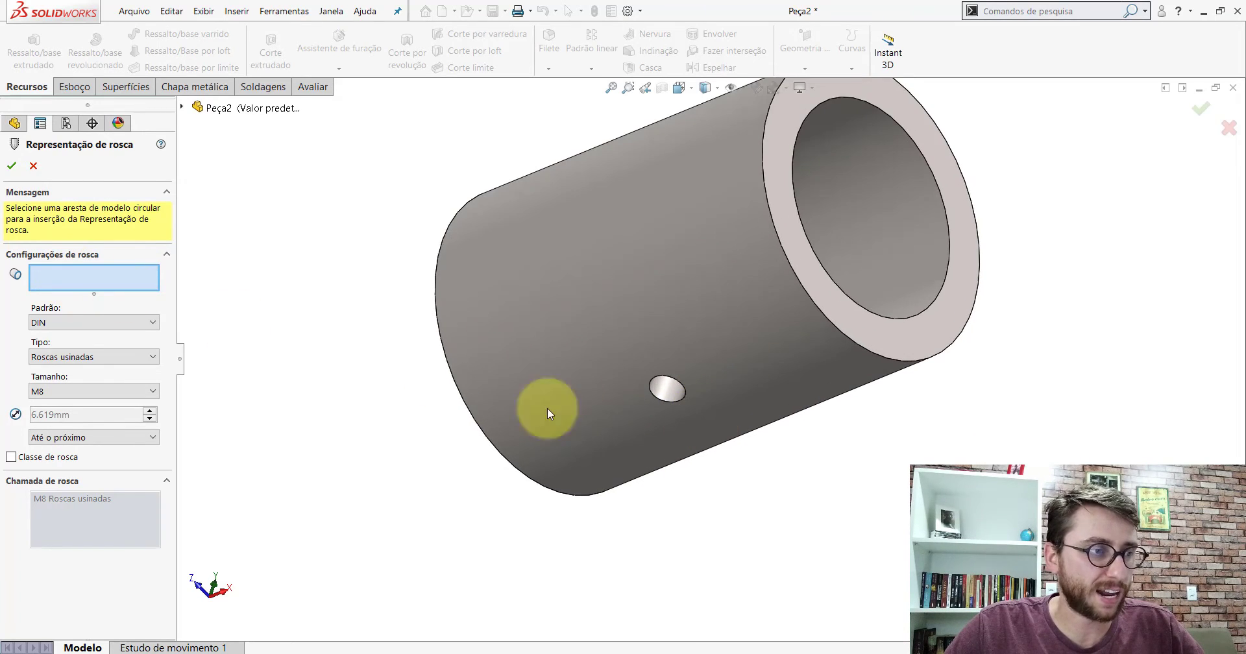
click(655, 396)
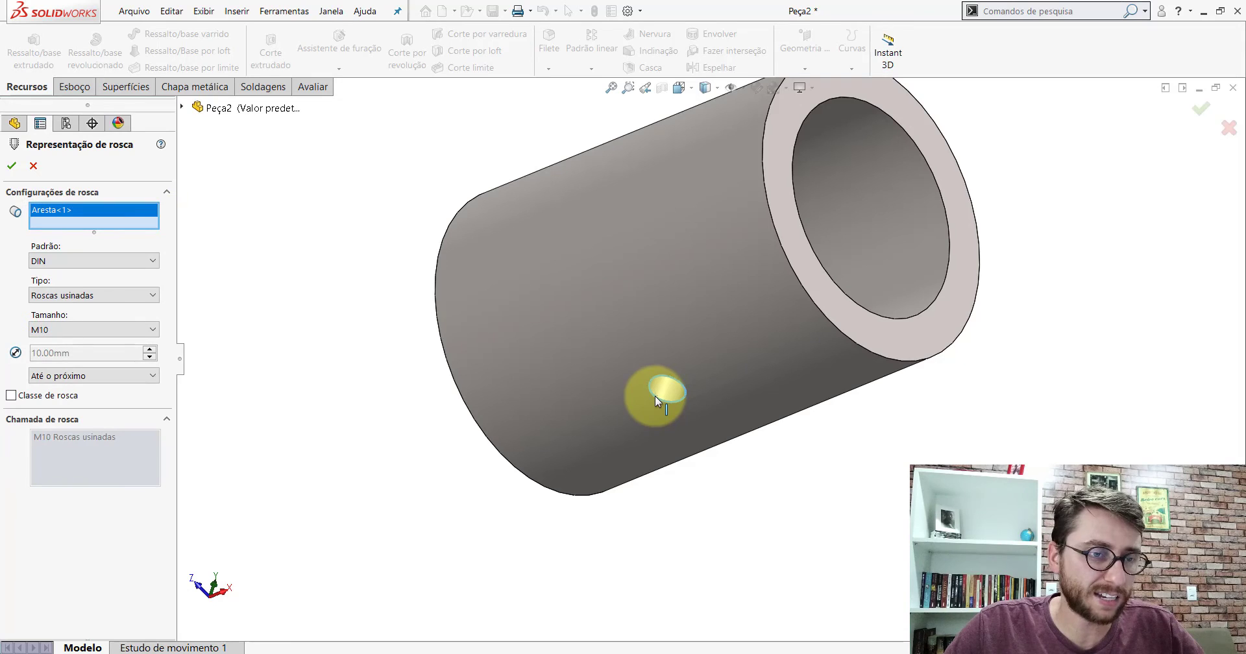
click(40, 331)
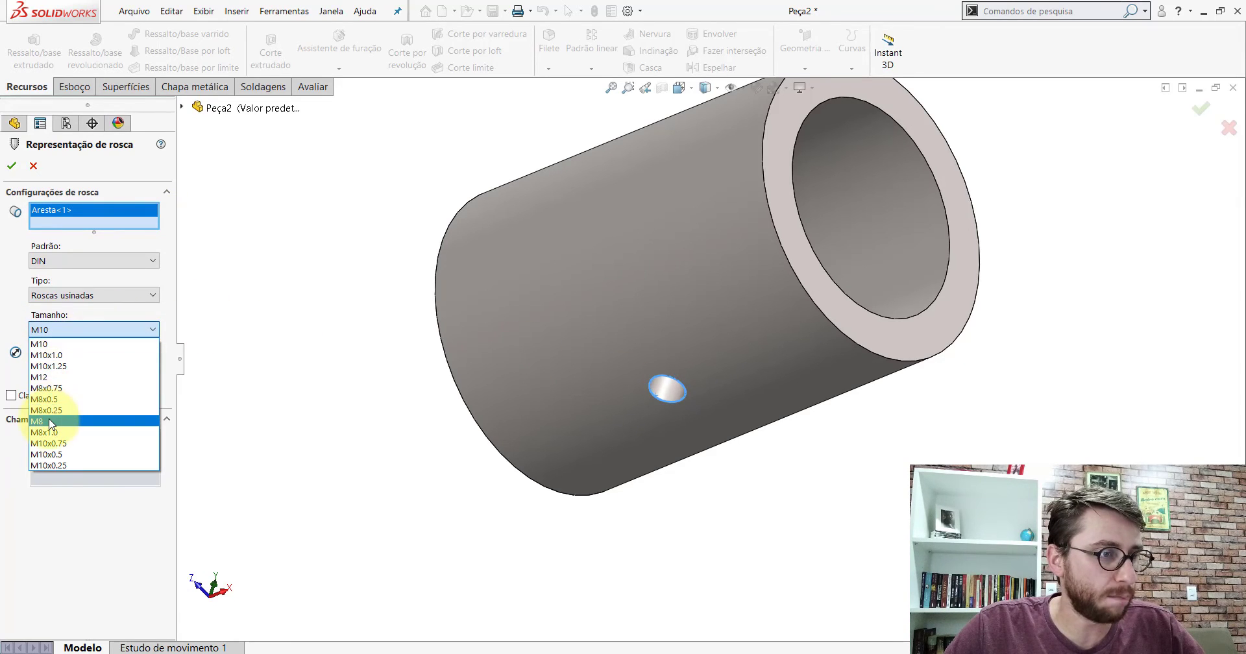
click(52, 421)
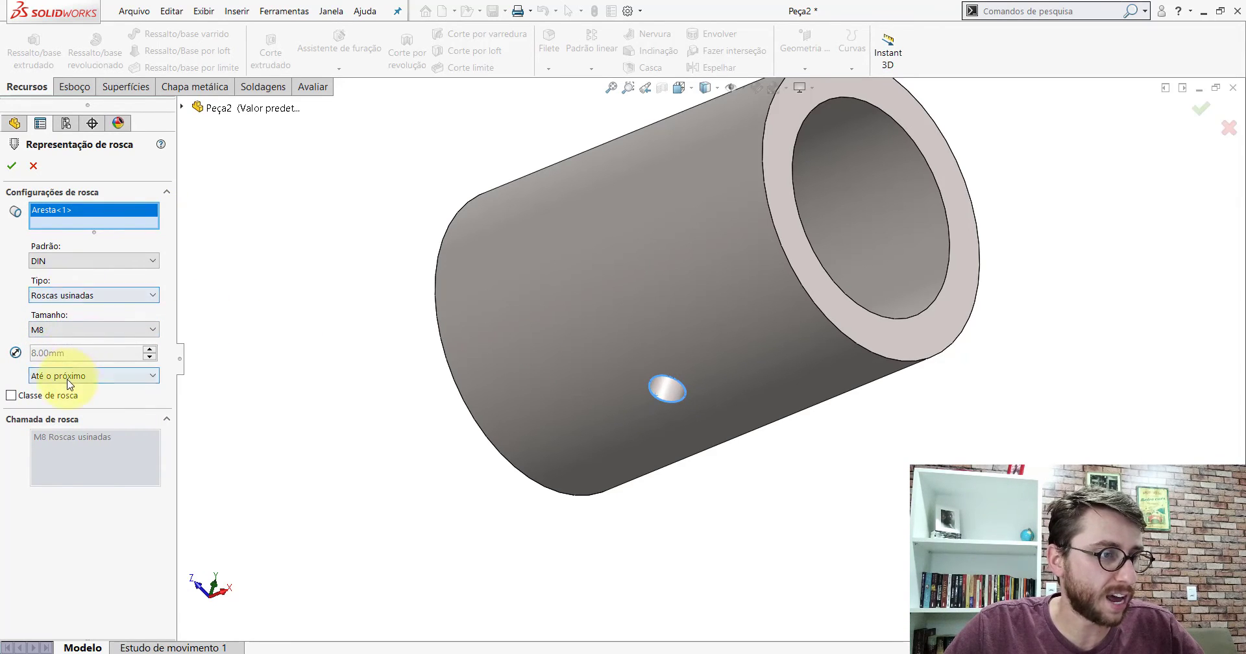
click(11, 165)
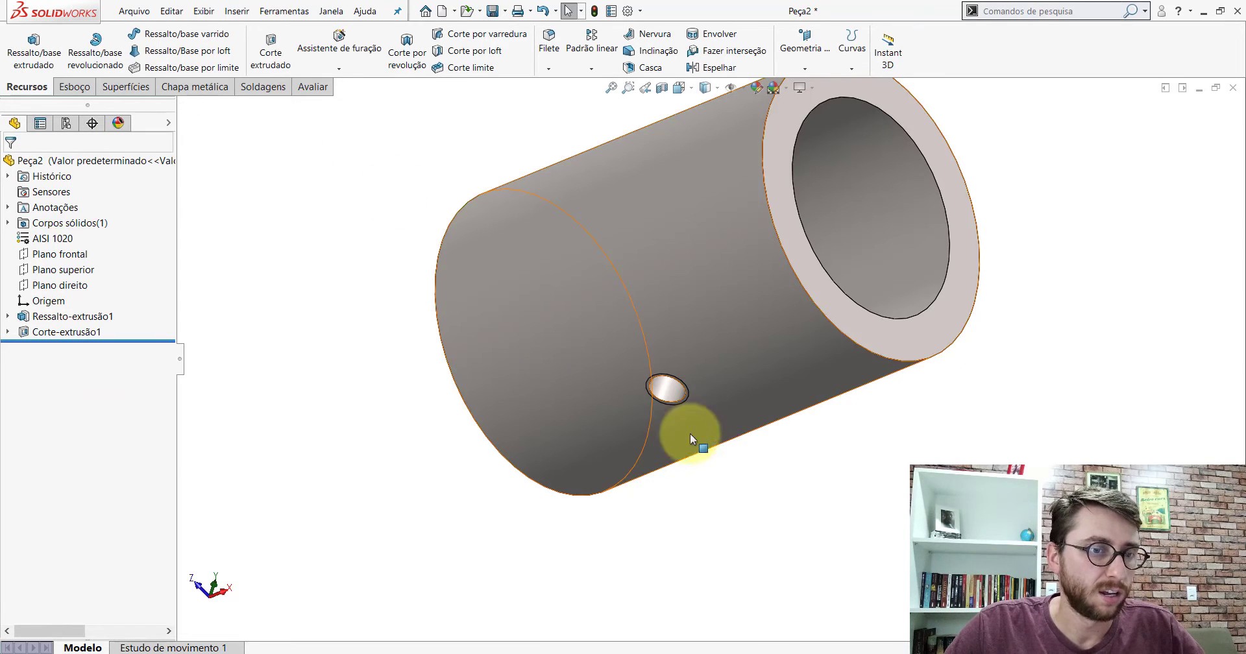
Turn on shaded cosmetic thread display in the Annotations Details settings.
scroll(753, 409, down, 2)
scroll(754, 408, down, 2)
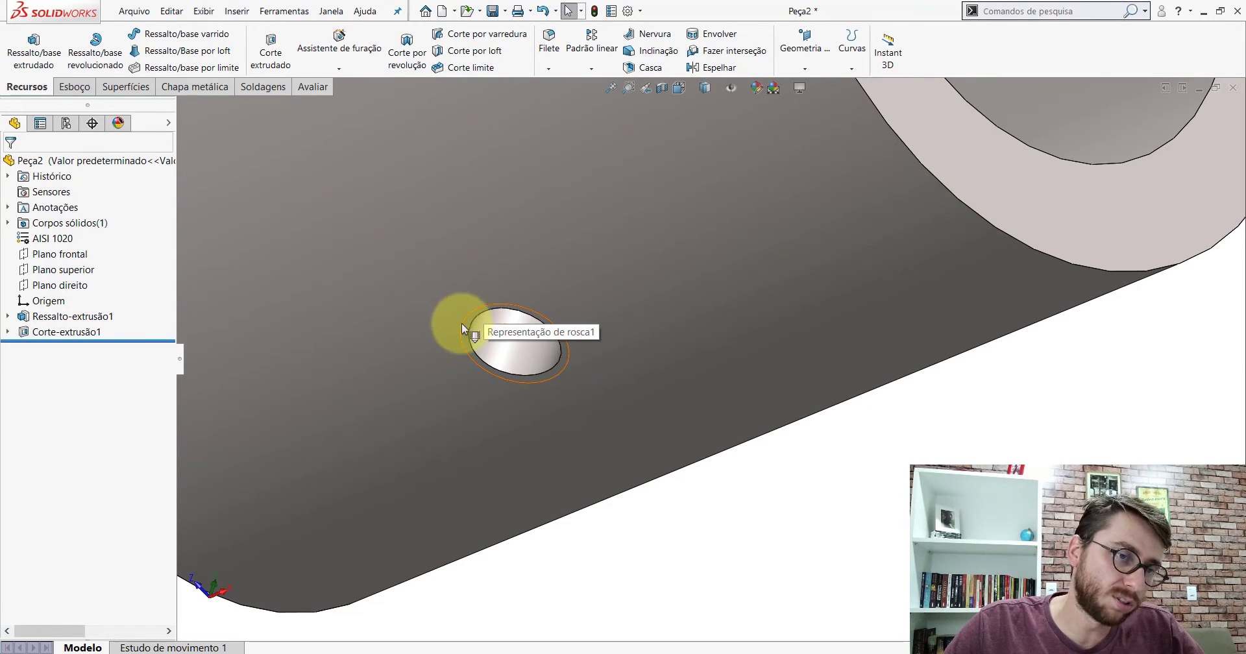
scroll(552, 338, up, 4)
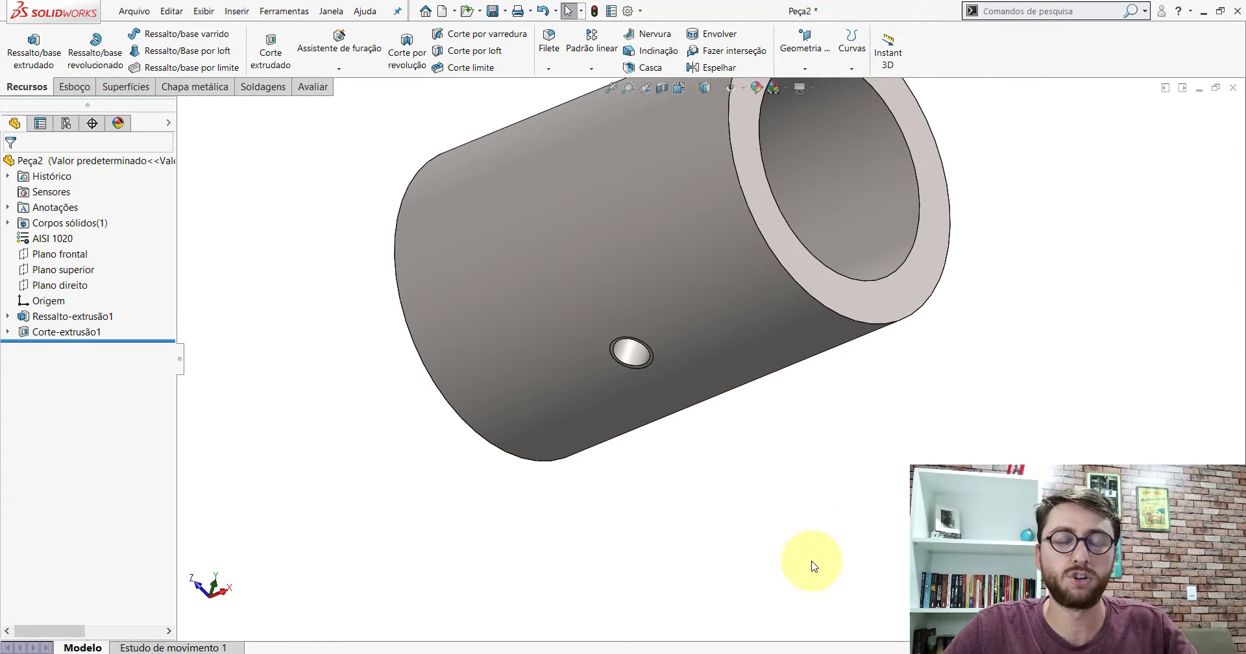
scroll(703, 454, down, 1)
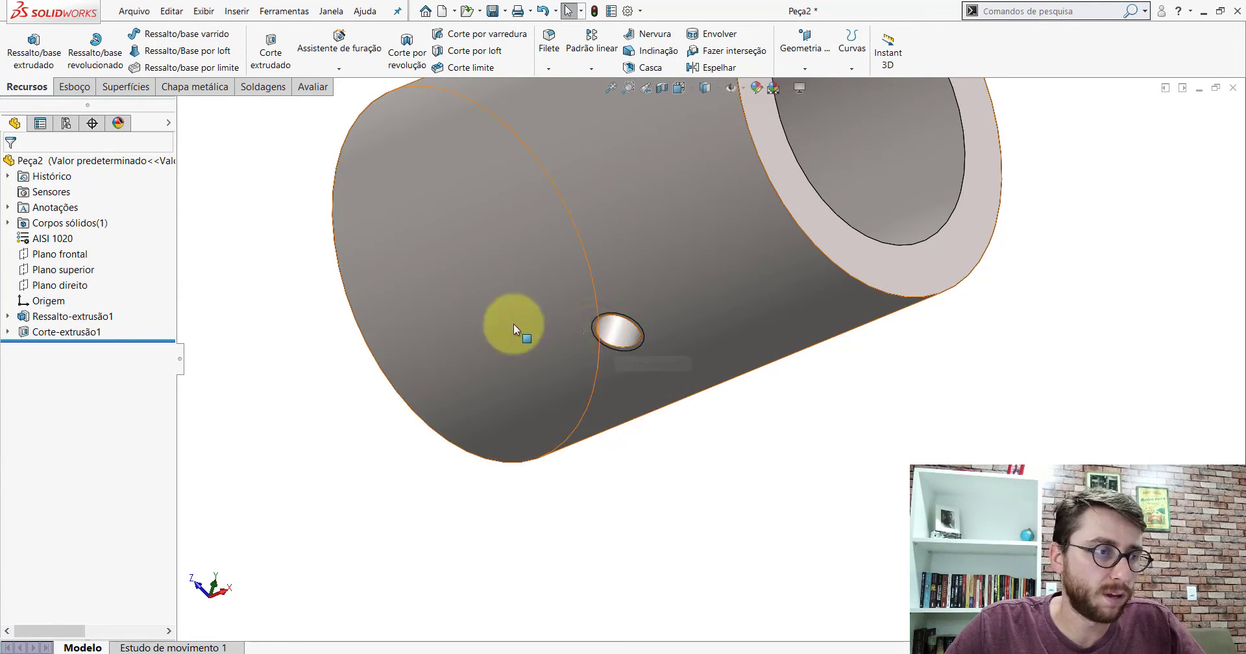
right_click(52, 209)
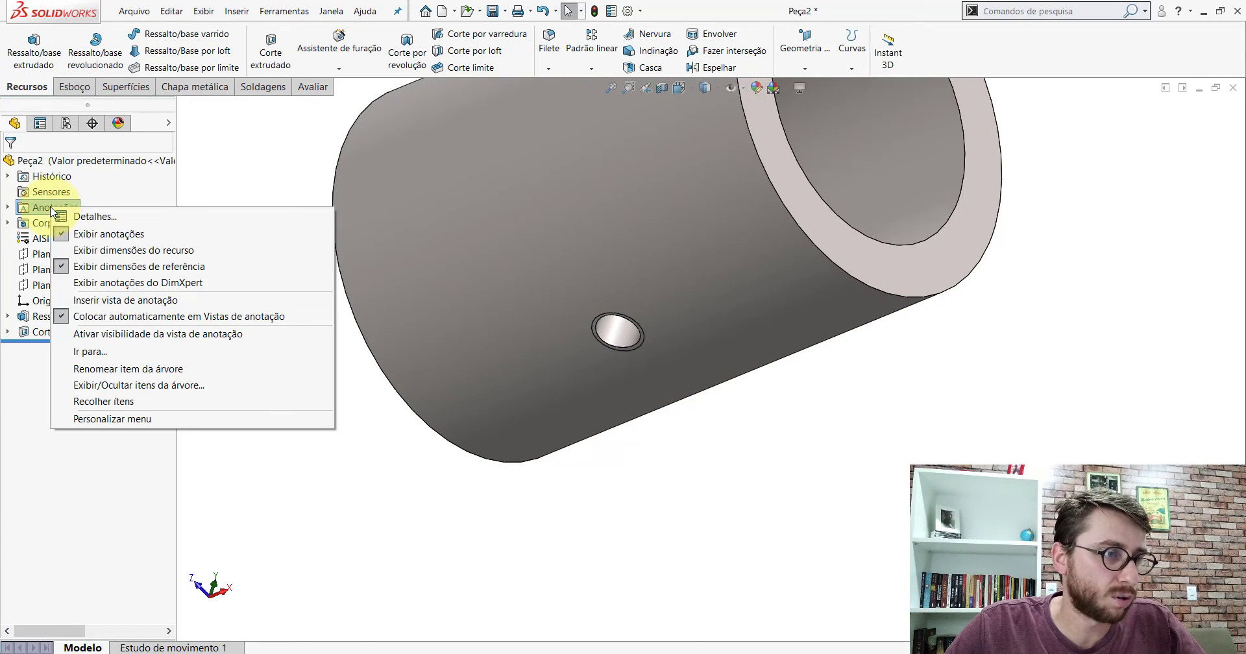
click(65, 218)
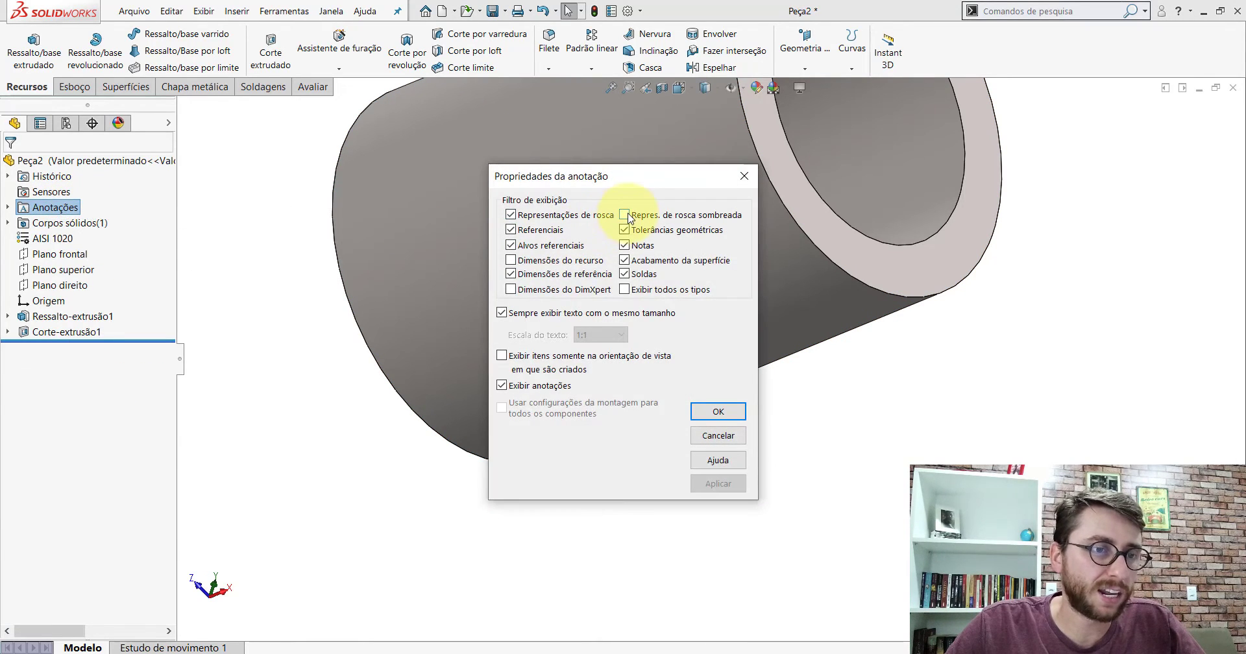
click(716, 416)
Orbit the part to inspect the shaded threaded hole, then open the show/hide items list.
mouse_move(690, 362)
middle_down()
mouse_move(729, 230)
mouse_move(776, 286)
mouse_move(807, 231)
mouse_move(701, 245)
mouse_move(686, 301)
middle_up()
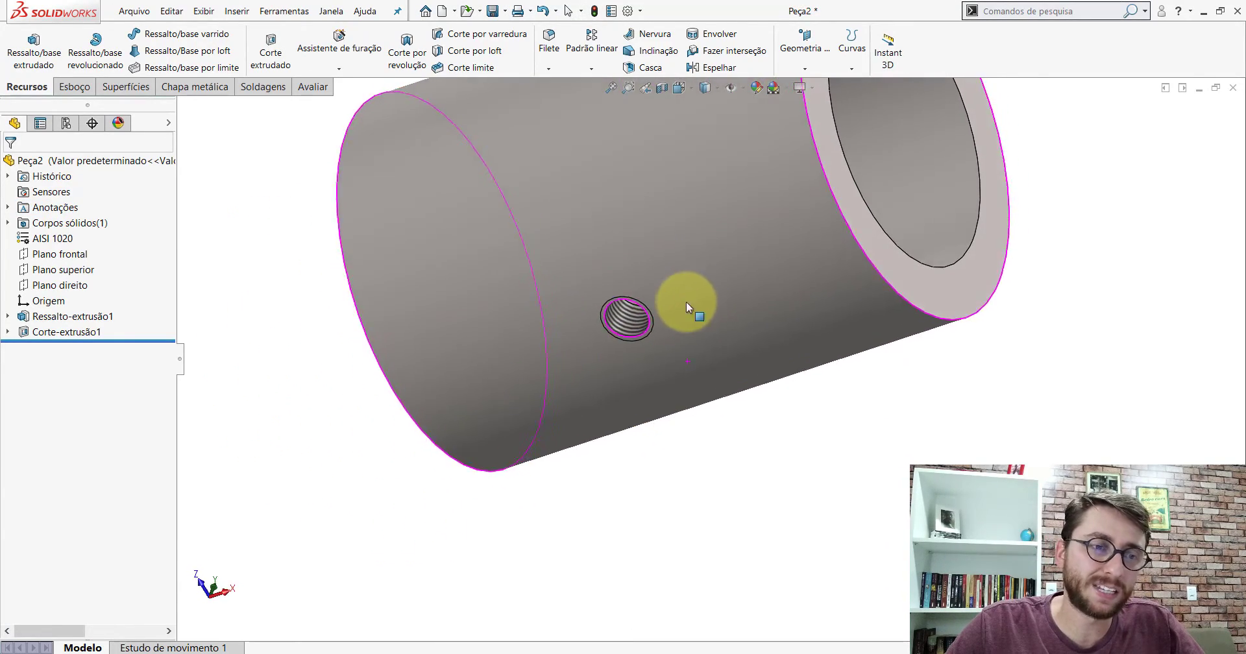
click(628, 319)
click(690, 477)
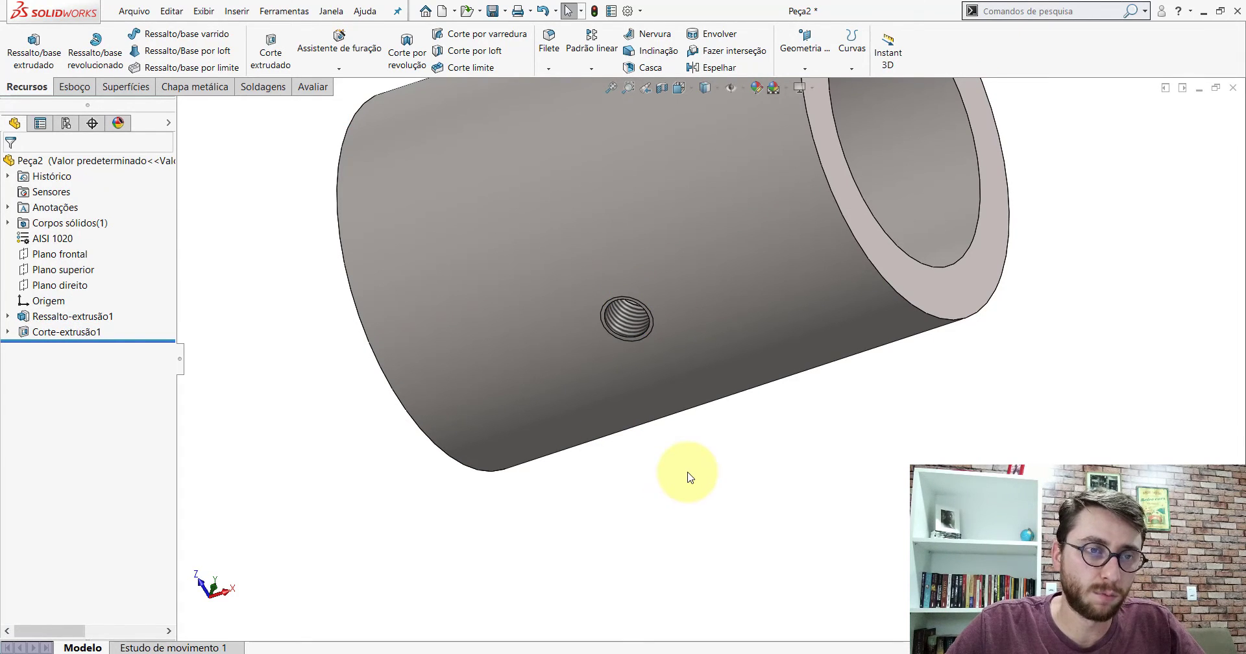
click(744, 91)
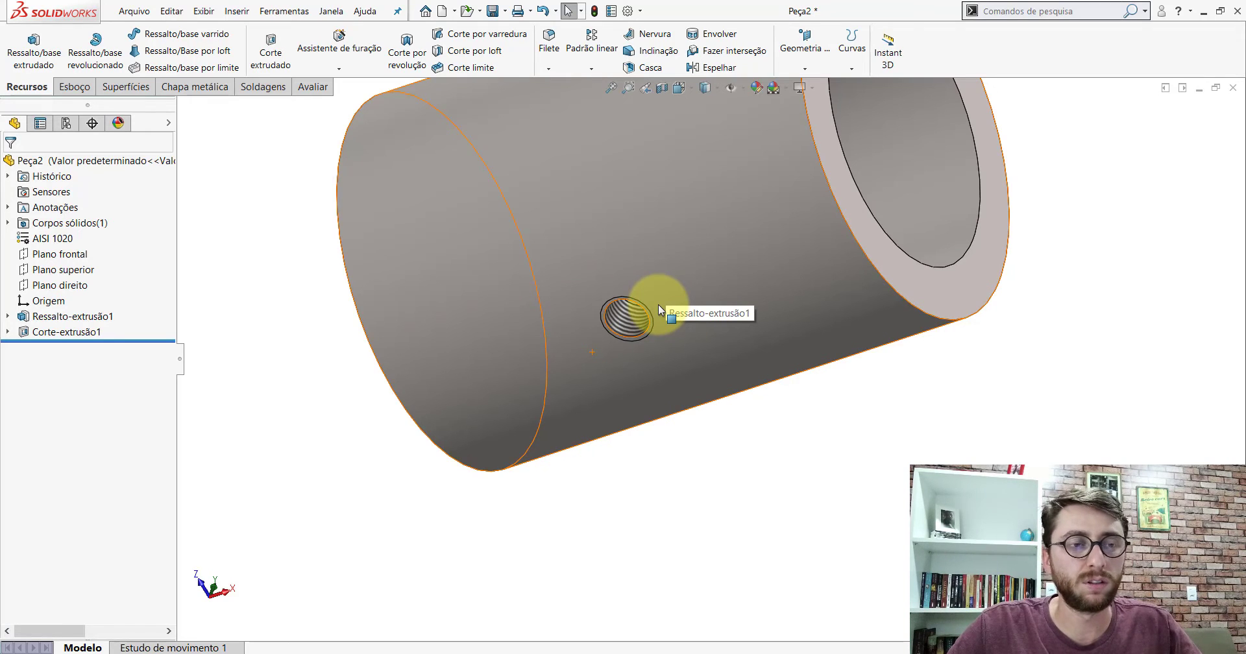
Set the isometric view and paste the orange appearance onto Peça2.
scroll(681, 250, up, 5)
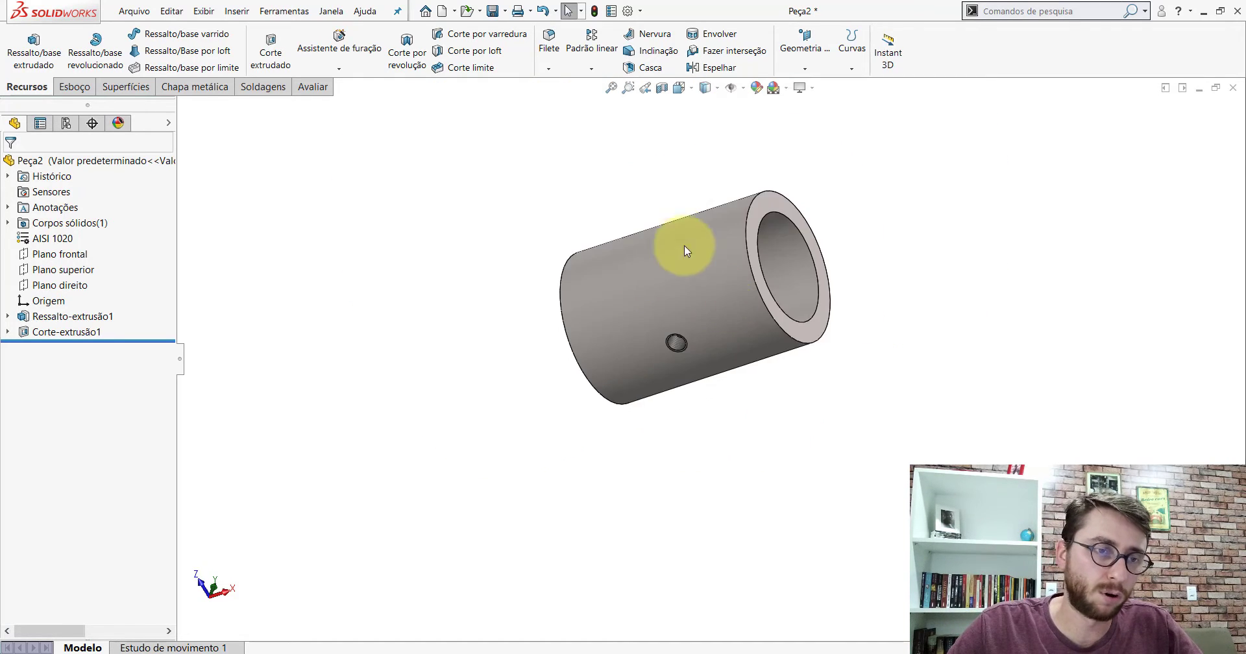
middle_drag(682, 251, 662, 370)
click(679, 88)
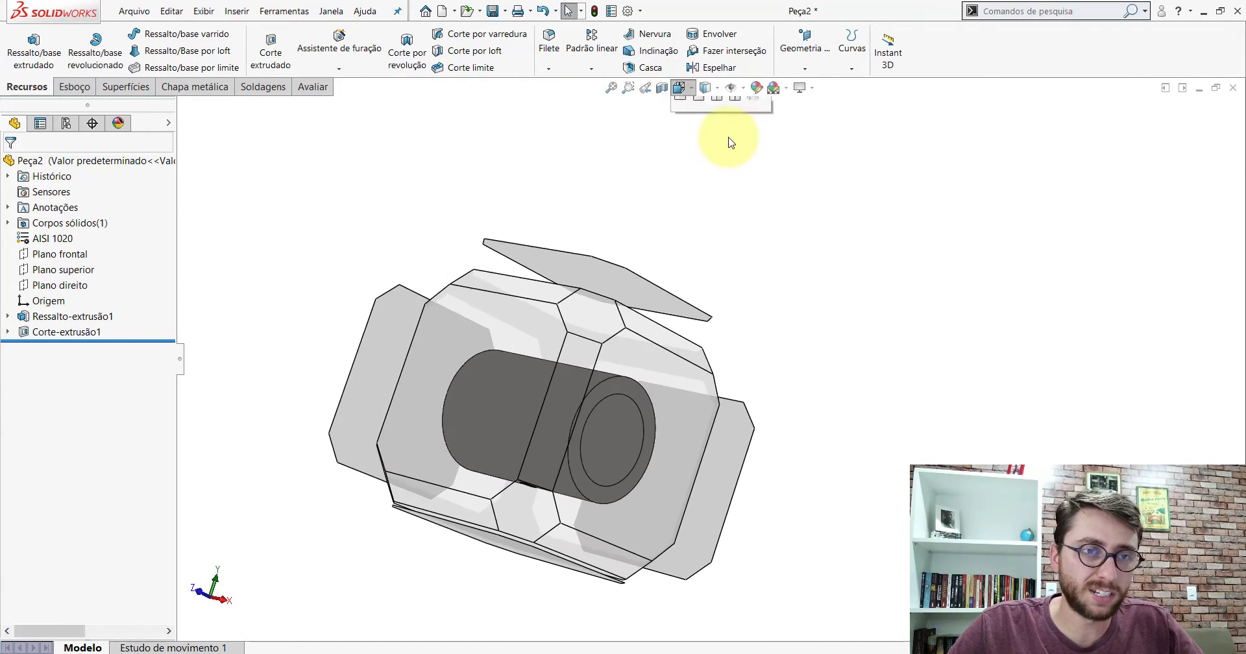
click(753, 127)
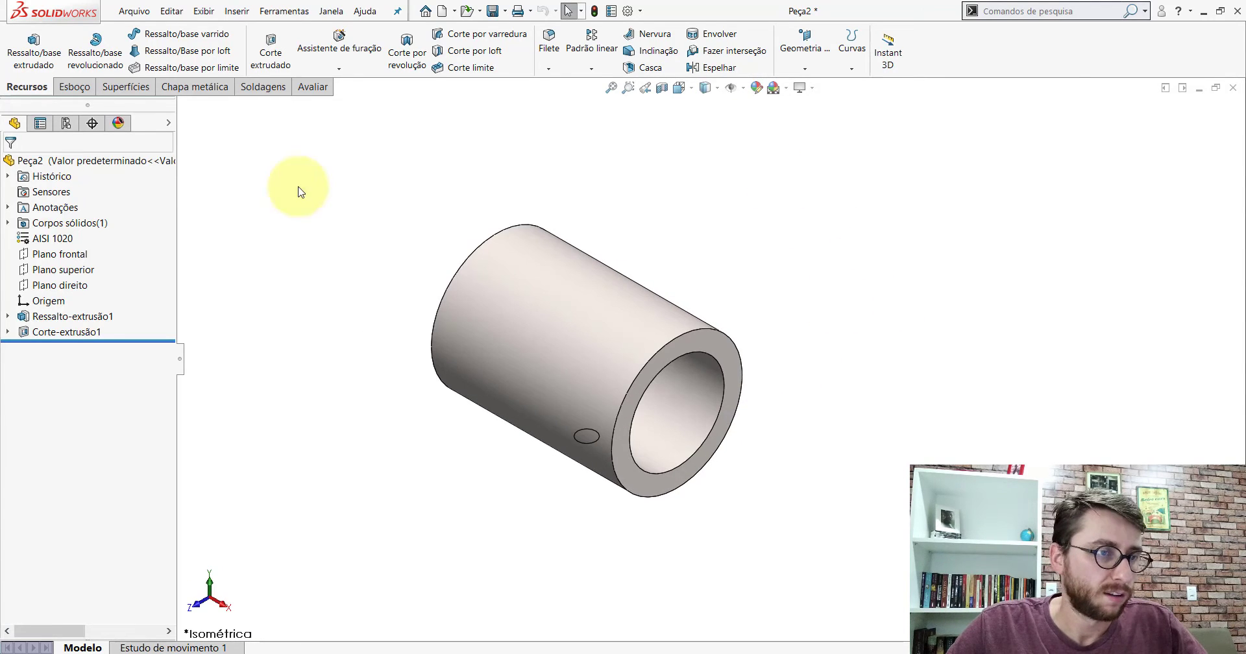
right_click(56, 164)
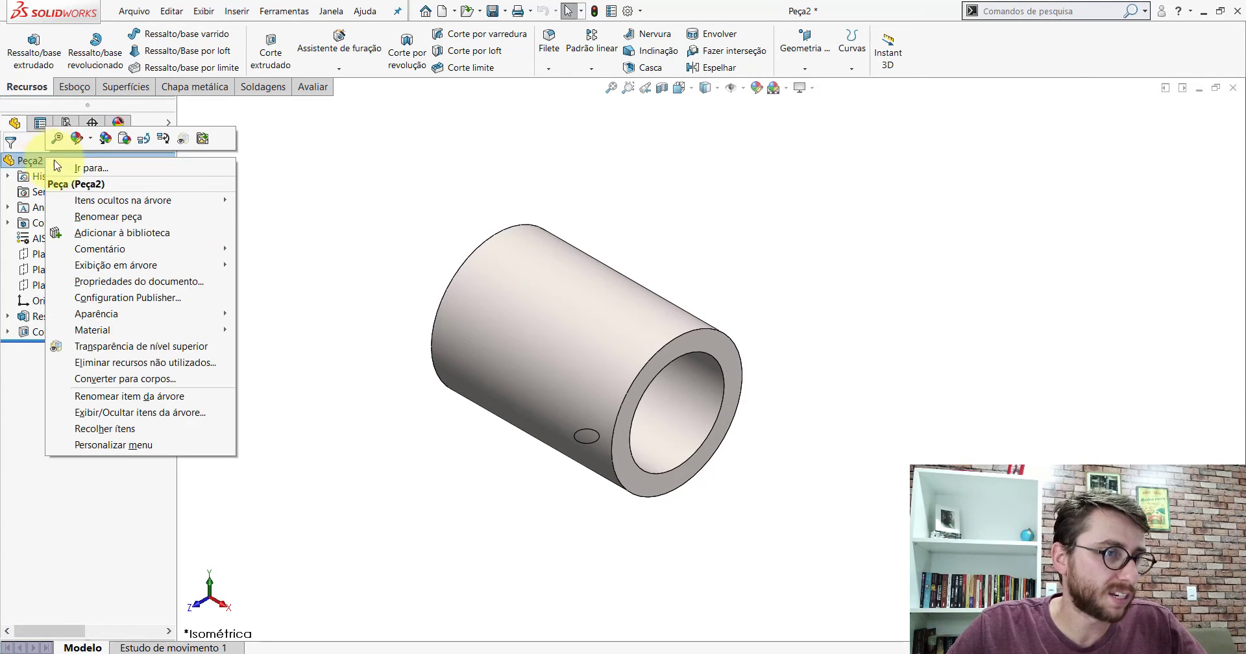
click(122, 144)
Make the Plano superior (top plane) visible.
scroll(657, 375, up, 3)
scroll(604, 255, down, 1)
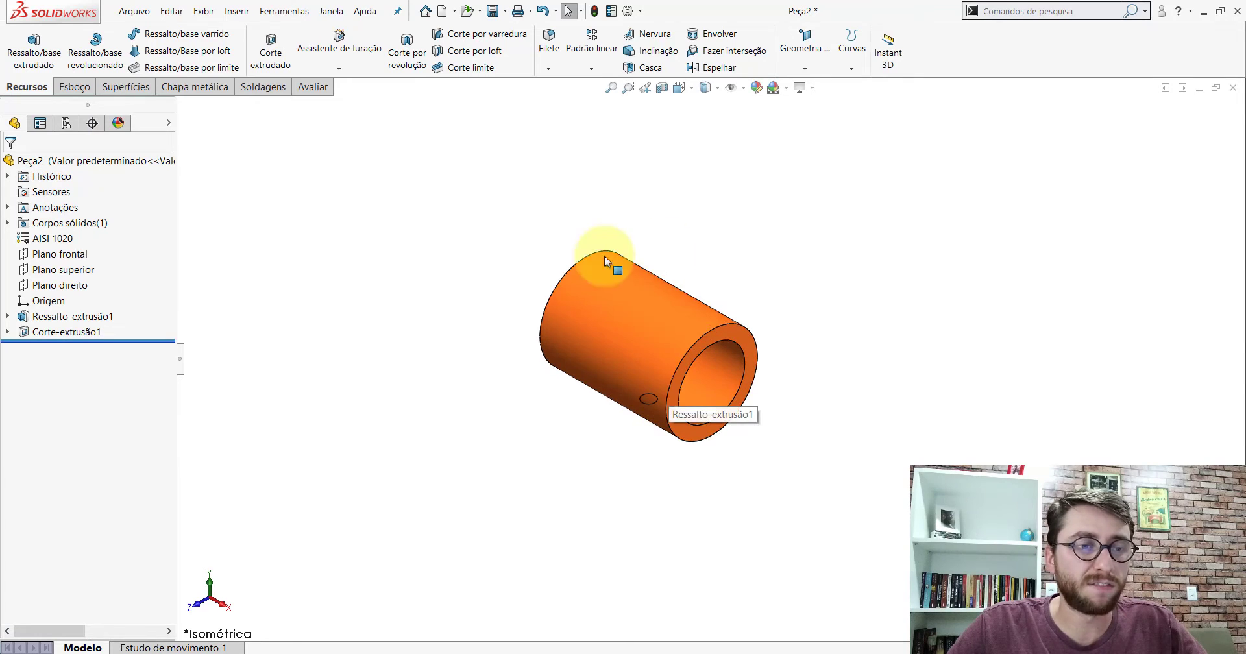
scroll(664, 317, down, 1)
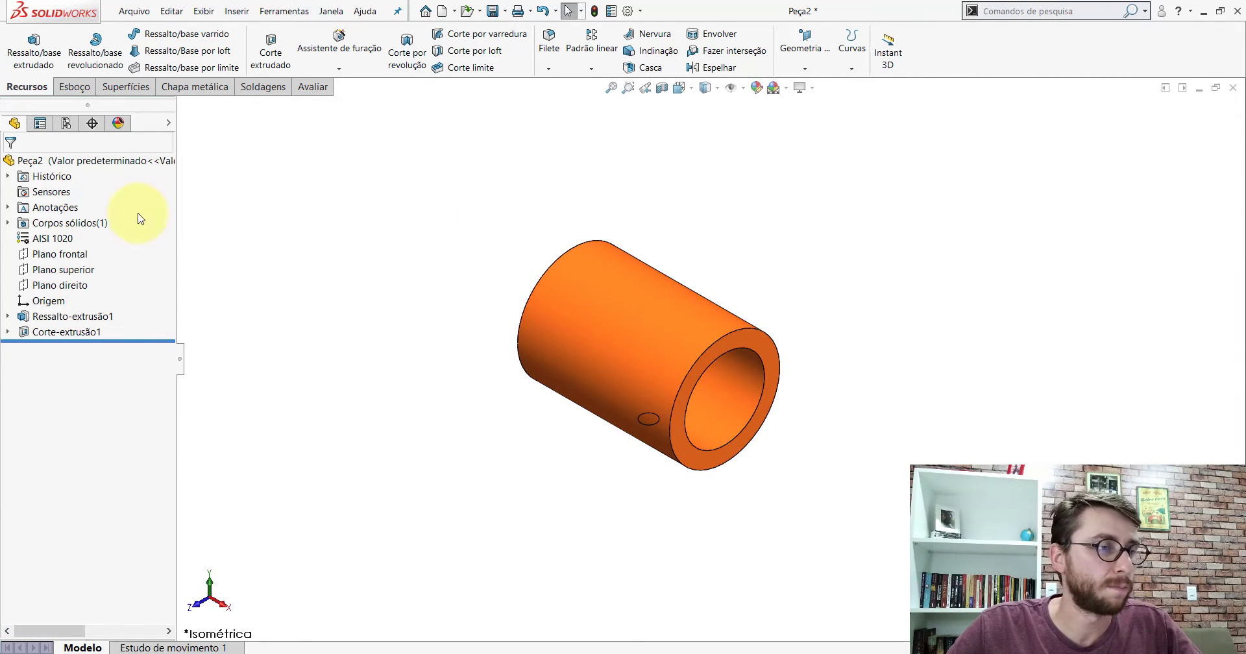
click(57, 261)
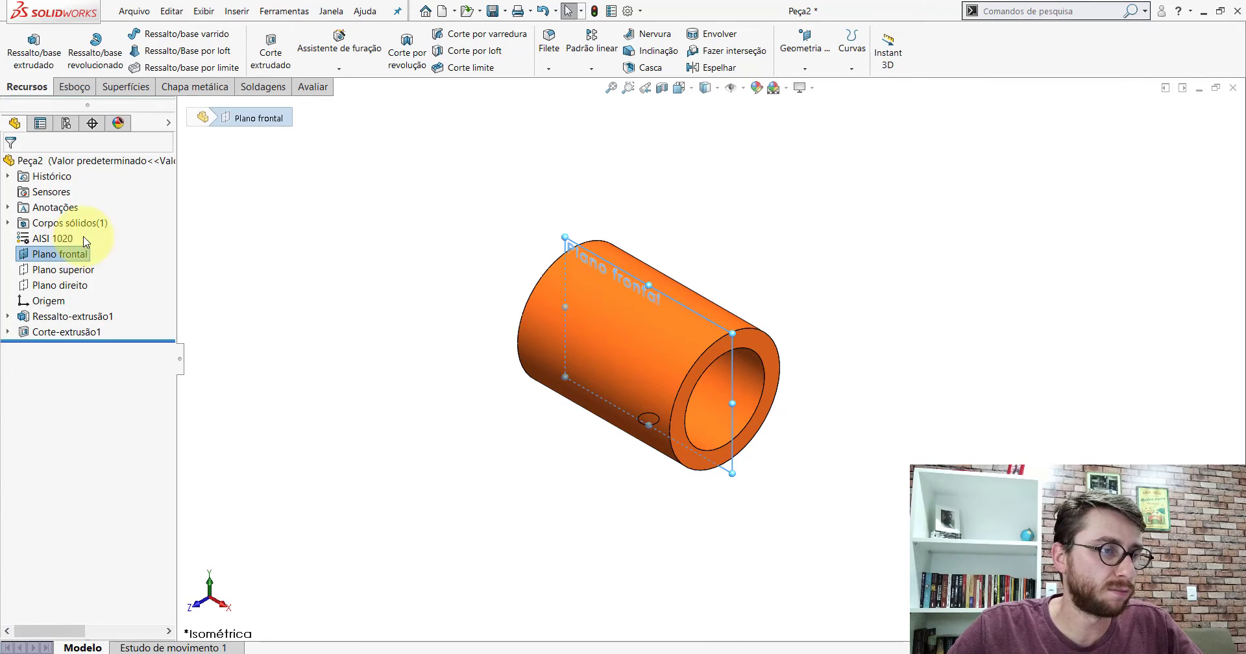
click(73, 273)
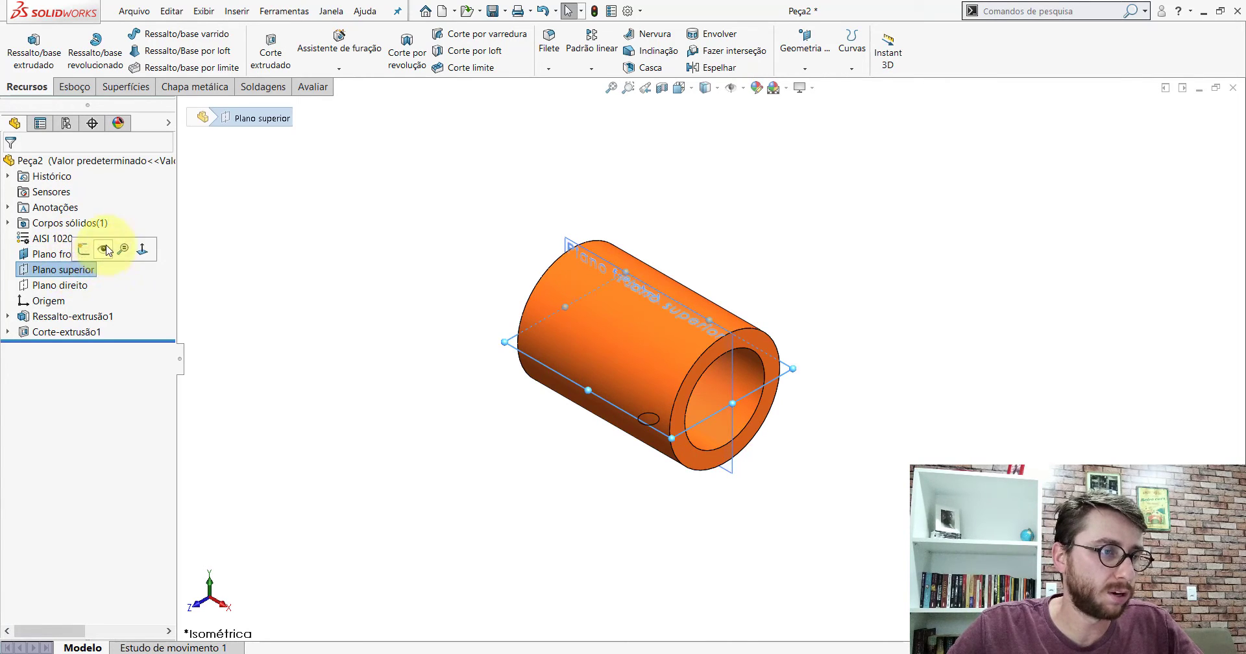
click(107, 251)
scroll(781, 334, down, 2)
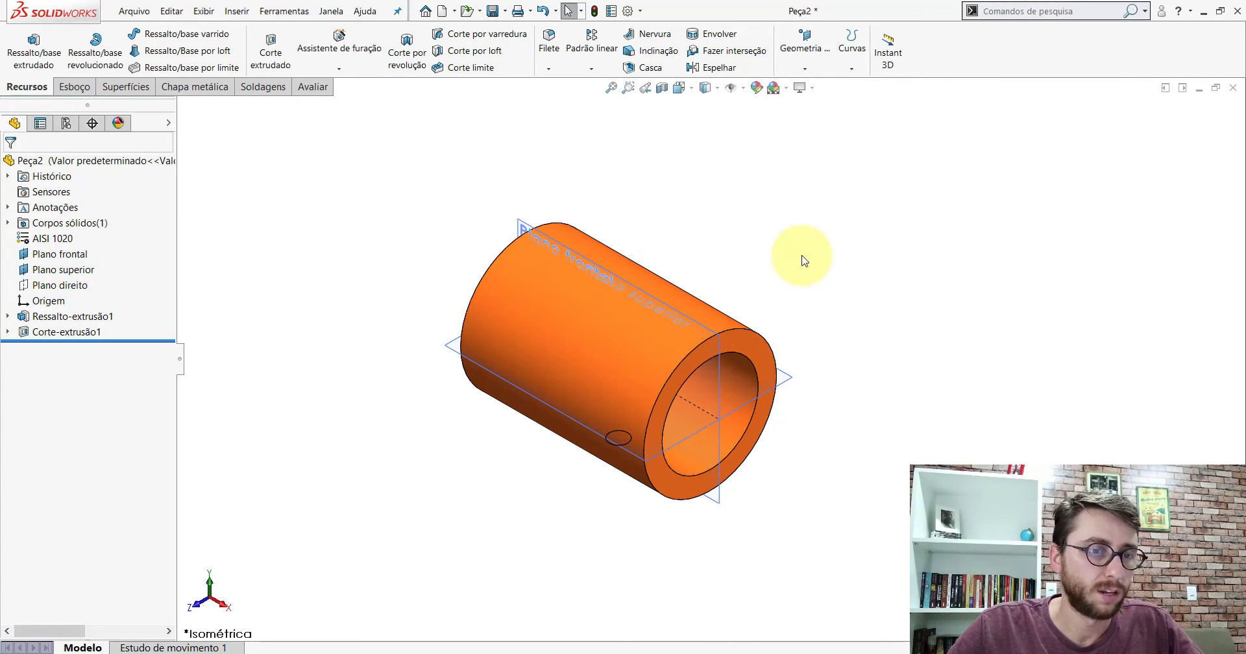
Save the part as PP-PR(139)2200 in the desktop's PM-PR(001)2200 folder, then orbit to its open end.
click(493, 12)
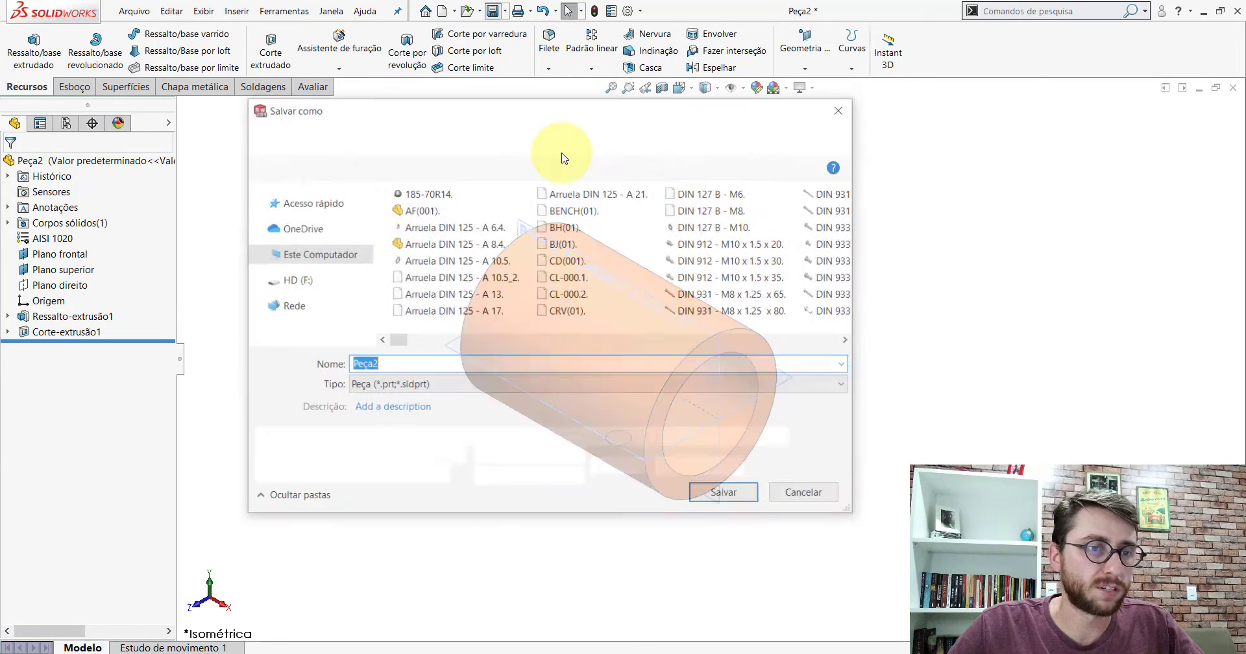
click(255, 202)
click(305, 221)
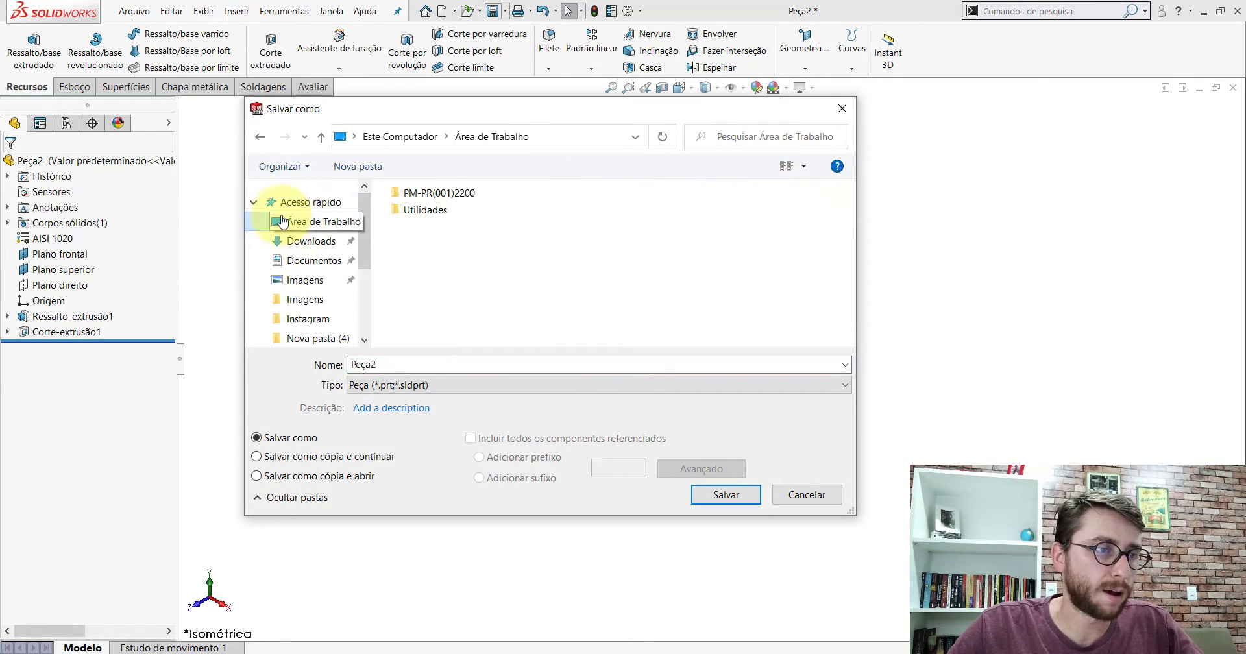
click(254, 203)
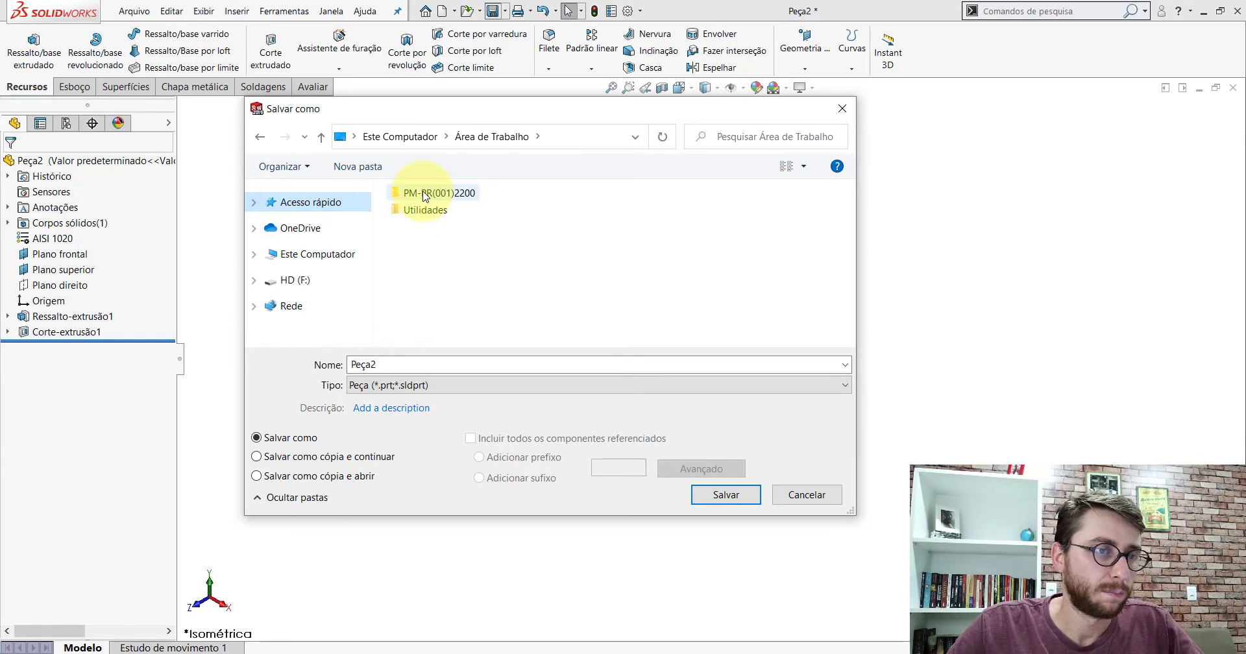
double_click(425, 194)
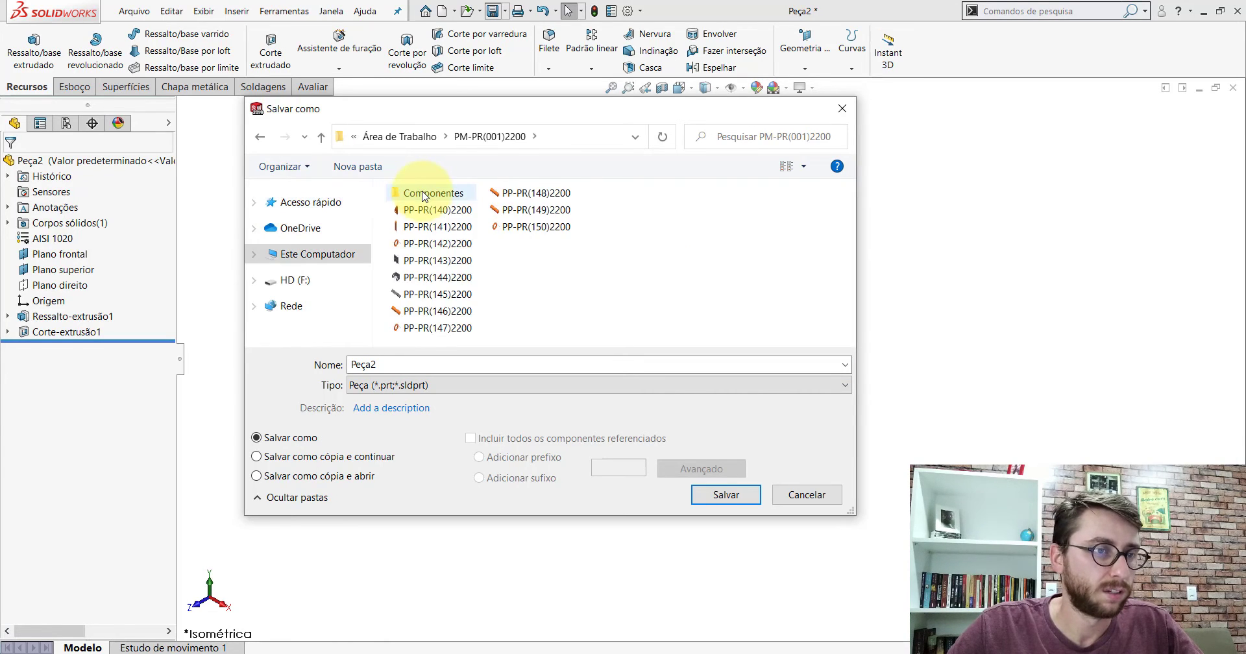
click(442, 365)
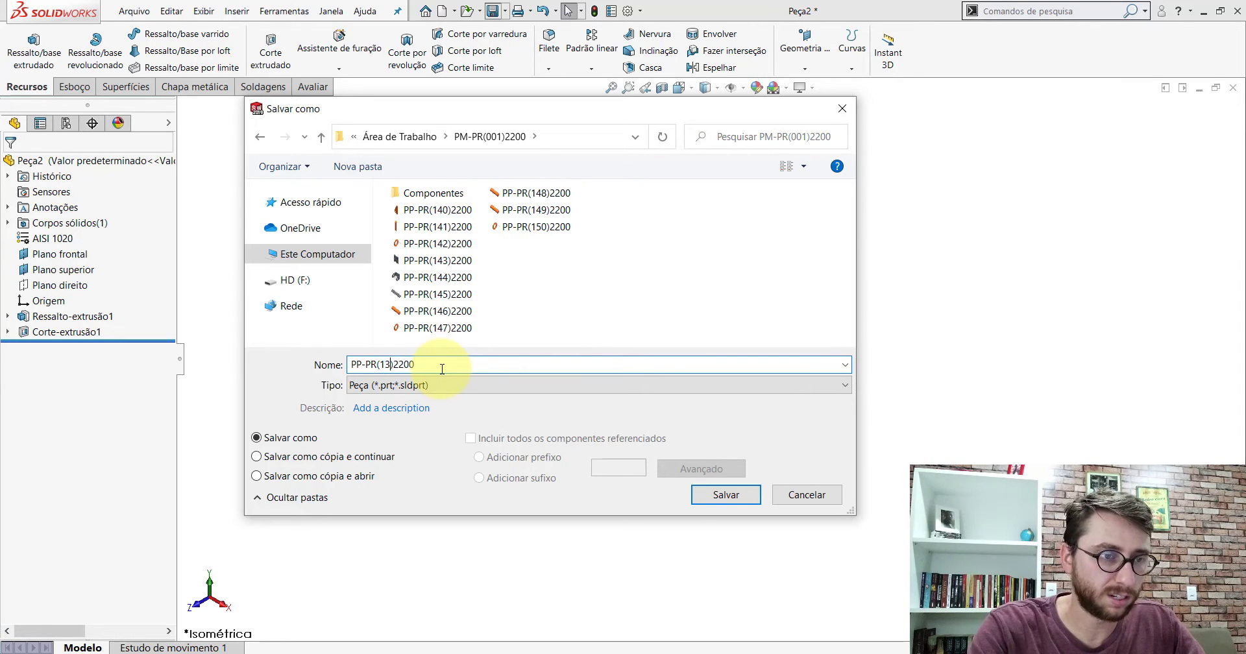
text(9)
key(Return)
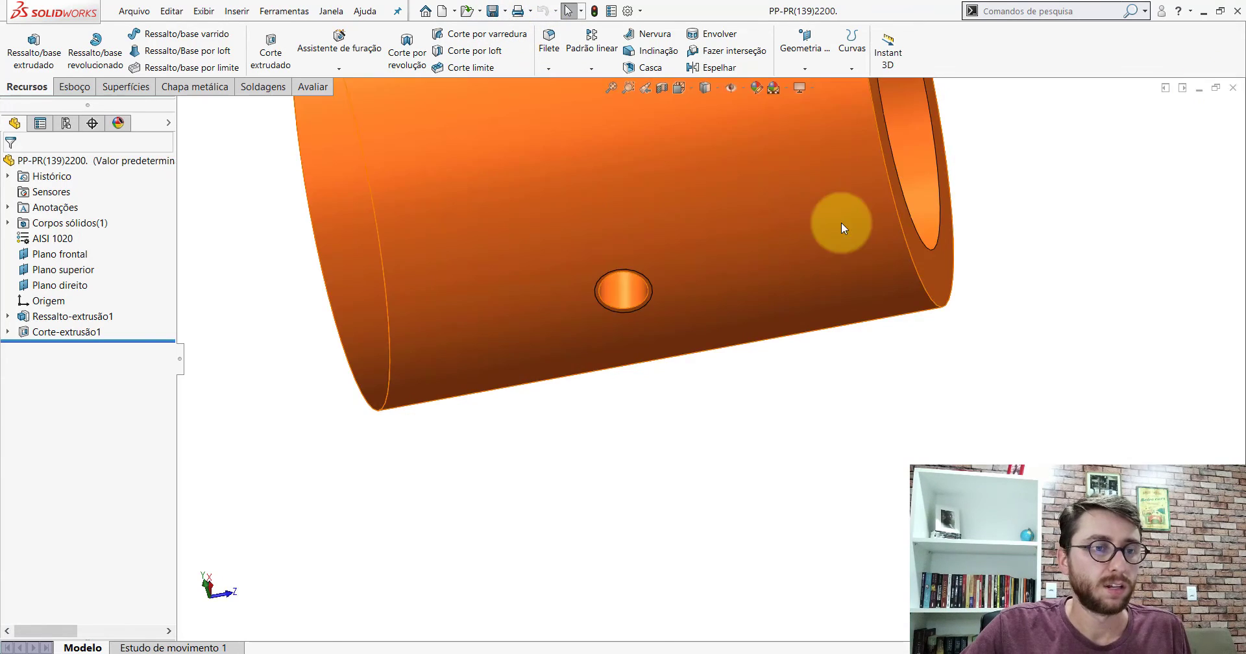
scroll(842, 227, up, 5)
middle_drag(732, 281, 675, 462)
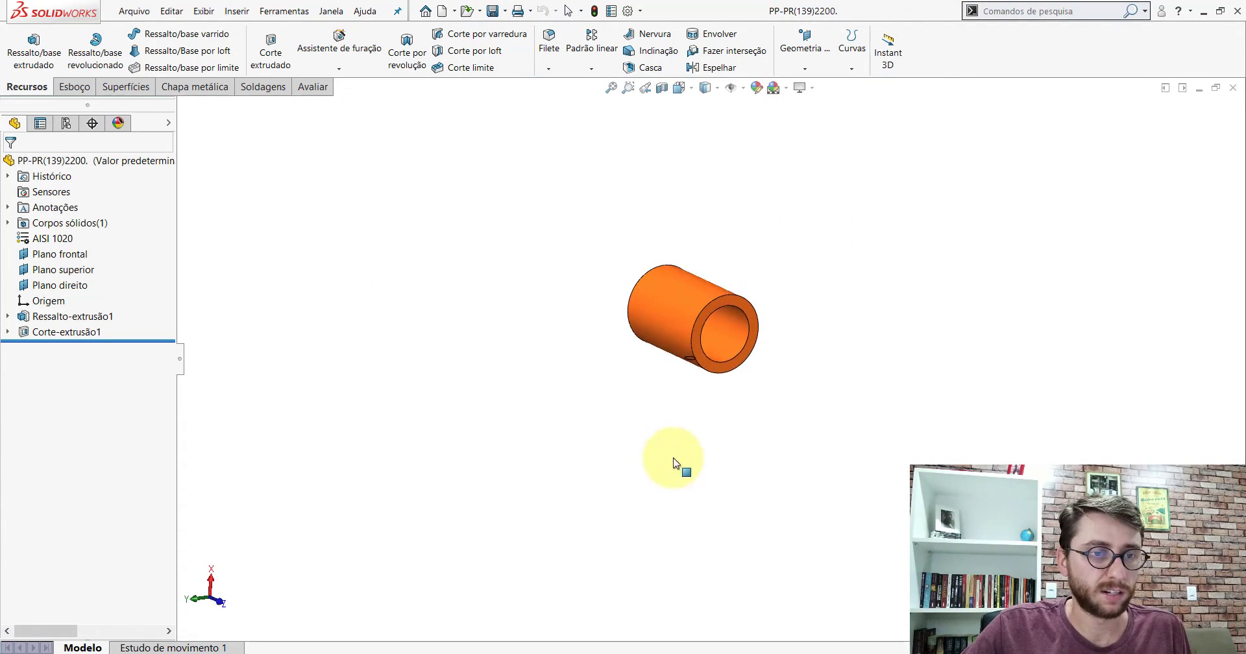
scroll(721, 313, down, 2)
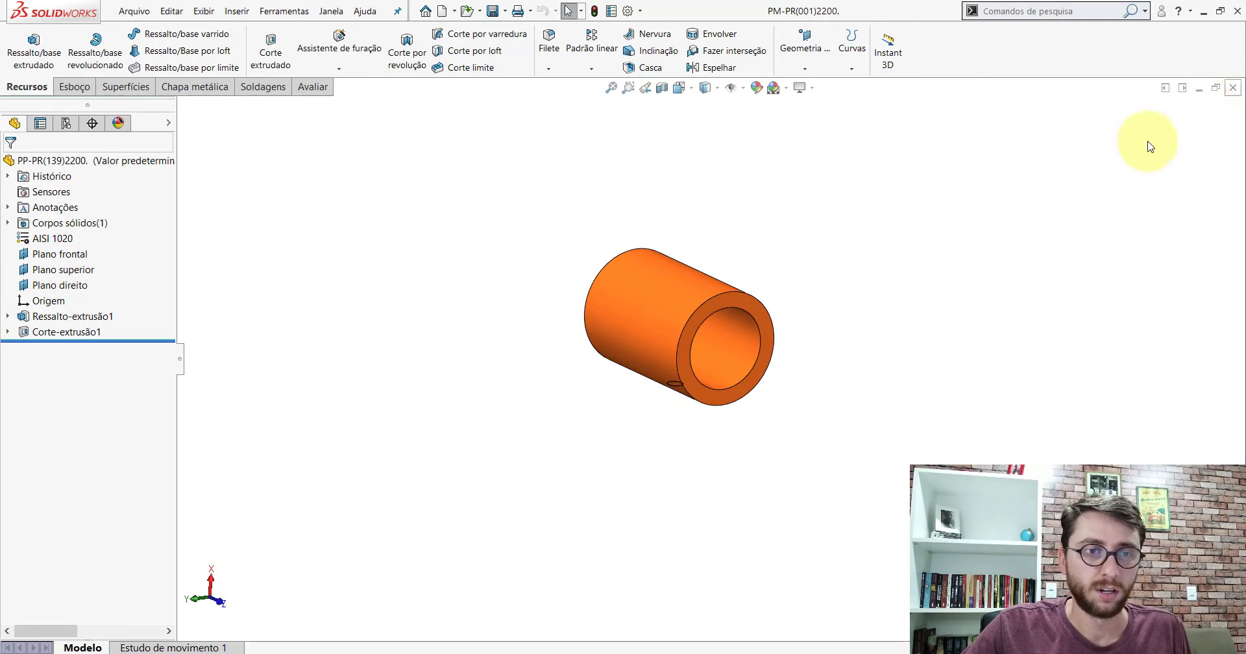
Filter the PM-PR(001)2200 assembly tree by '(138)'.
scroll(776, 328, up, 3)
scroll(773, 332, up, 3)
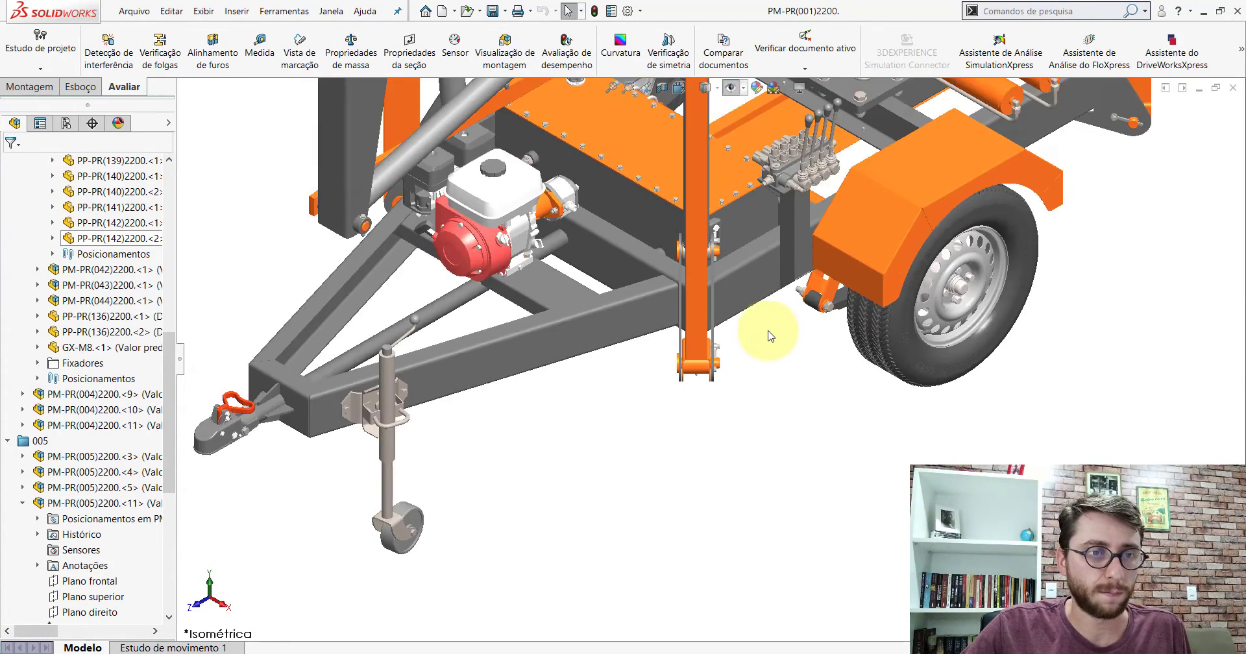
scroll(769, 332, up, 3)
scroll(769, 324, up, 3)
scroll(769, 259, up, 2)
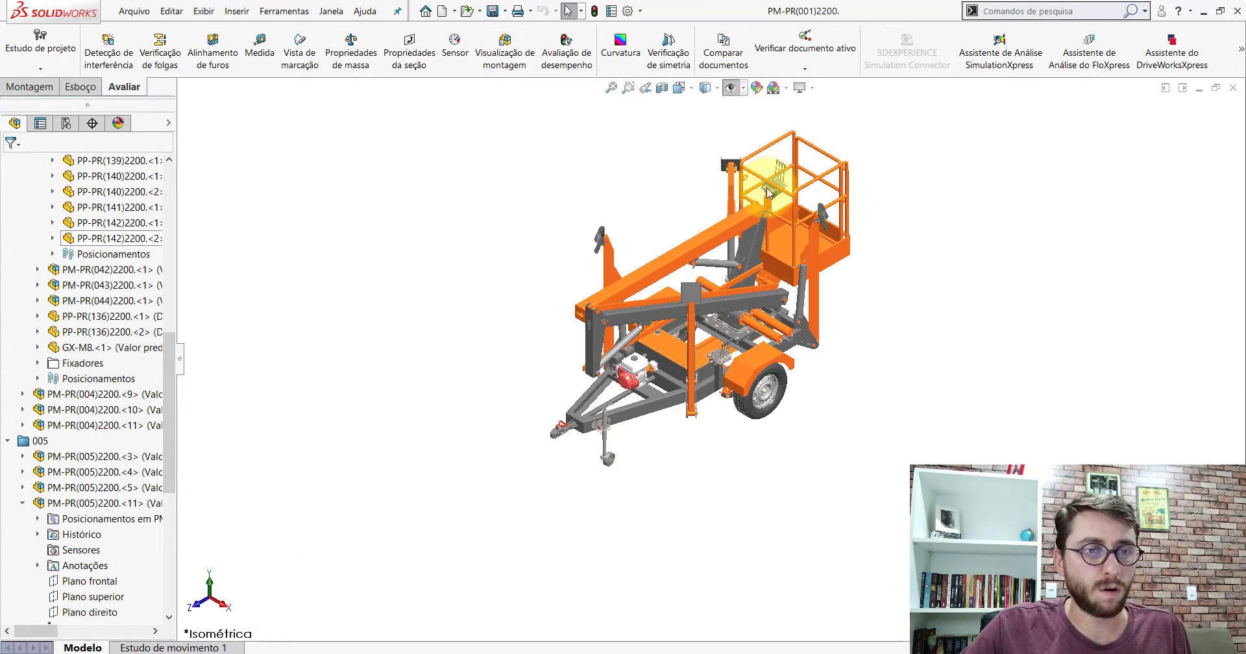
scroll(768, 192, down, 2)
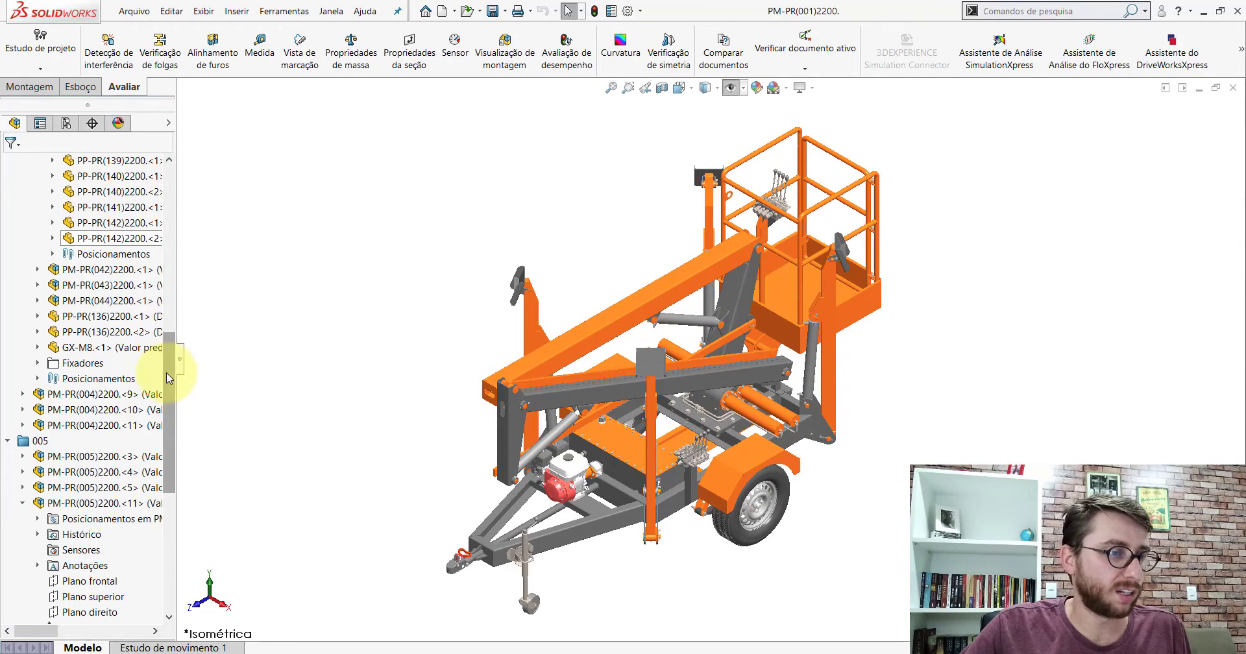
drag(168, 377, 171, 159)
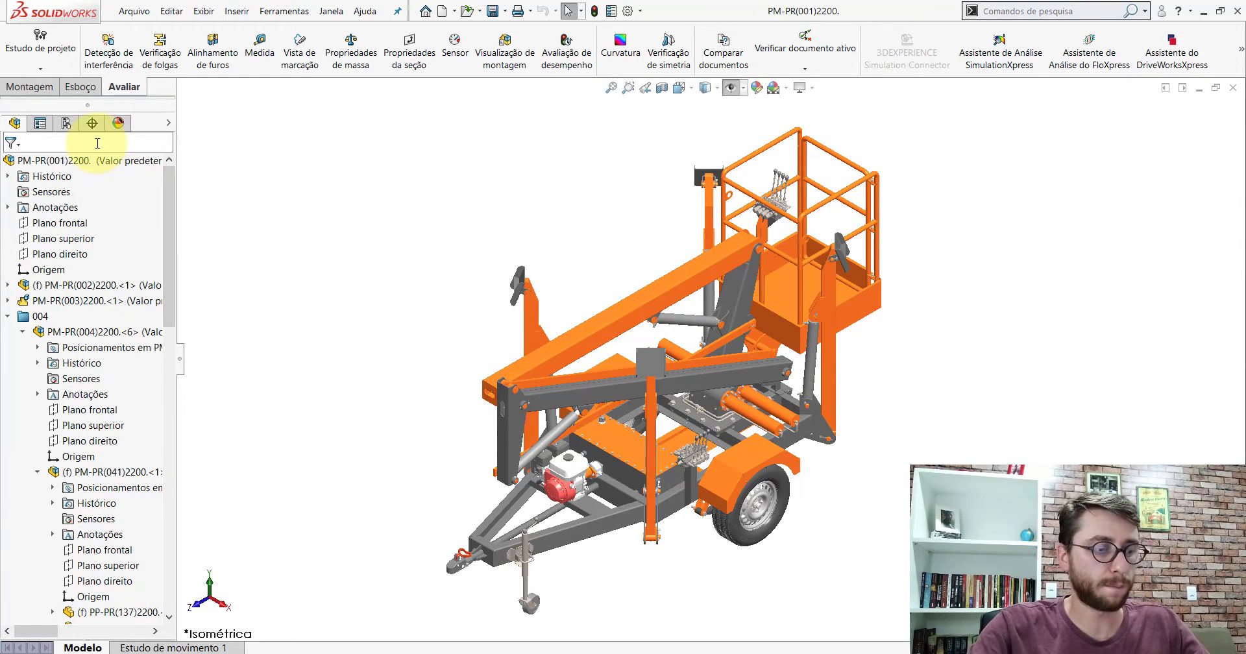
click(98, 143)
text(()
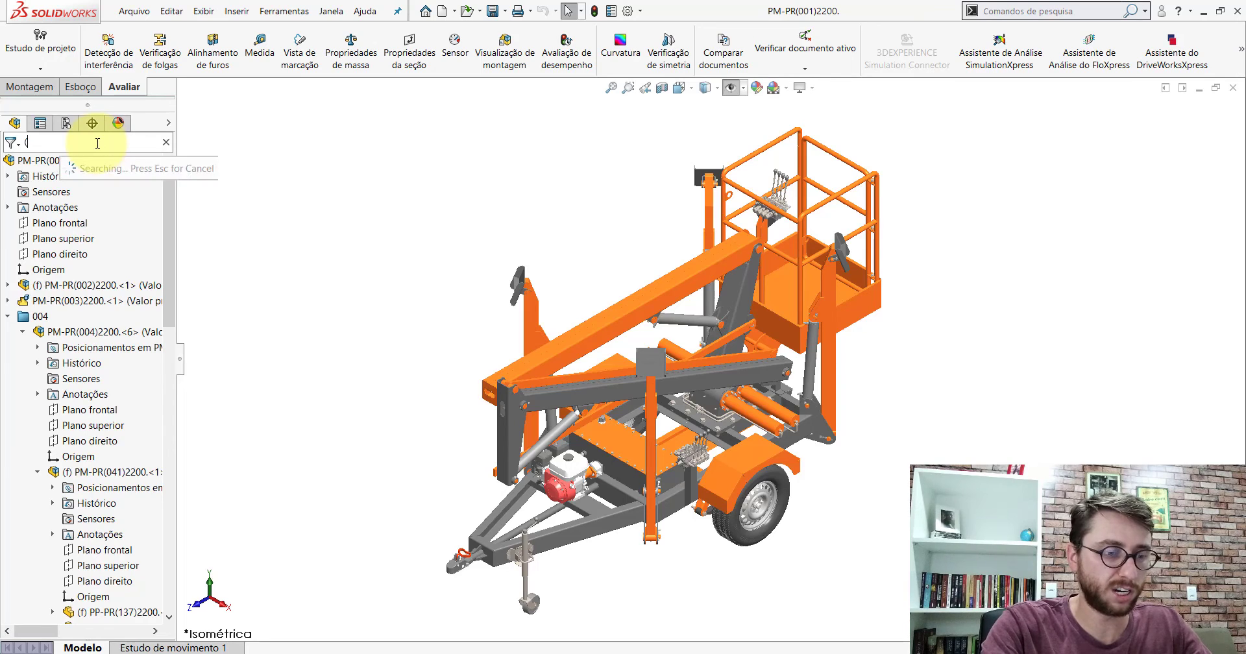
text(138))
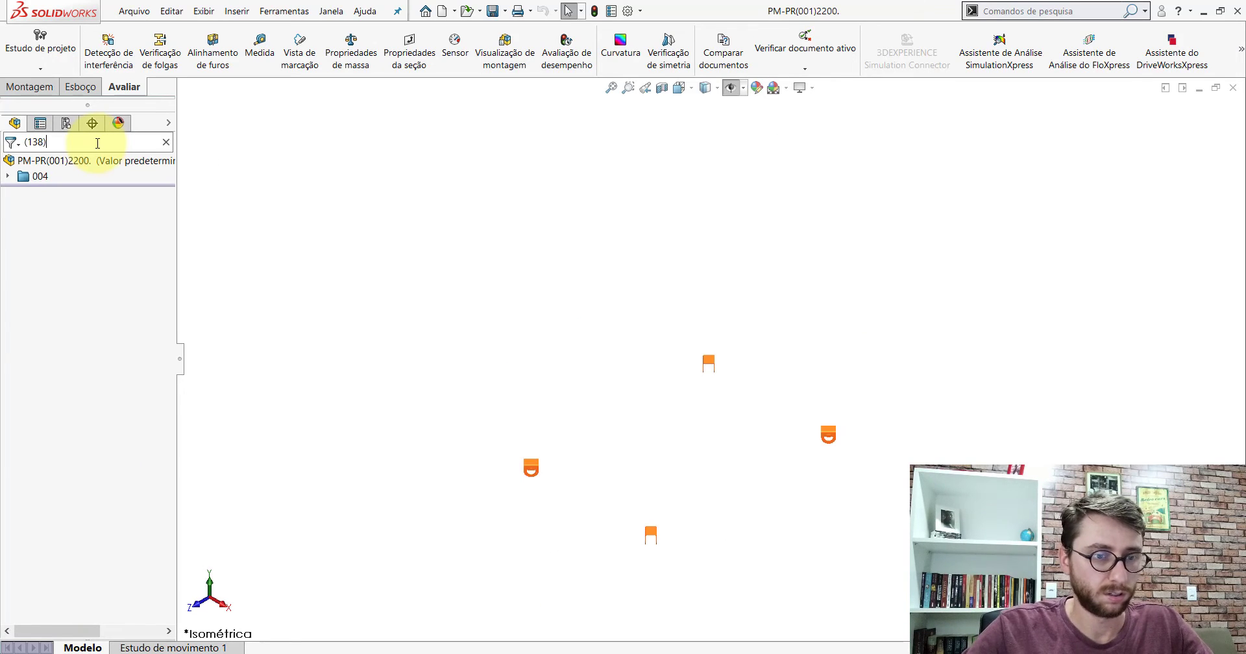
Zoom and orbit to view the four filtered (138) bracket parts in 3D.
scroll(643, 522, down, 3)
scroll(765, 500, down, 3)
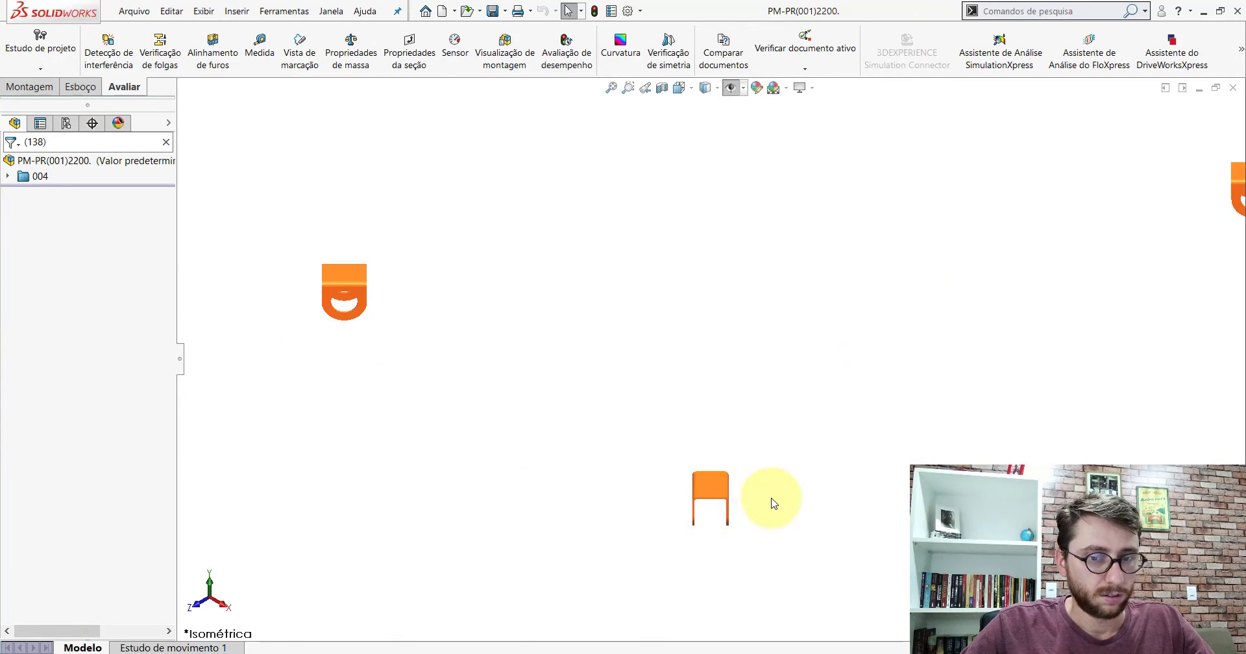
scroll(763, 512, down, 3)
mouse_move(690, 445)
middle_down()
mouse_move(704, 389)
mouse_move(737, 356)
mouse_move(691, 365)
mouse_move(646, 412)
mouse_move(707, 173)
middle_up()
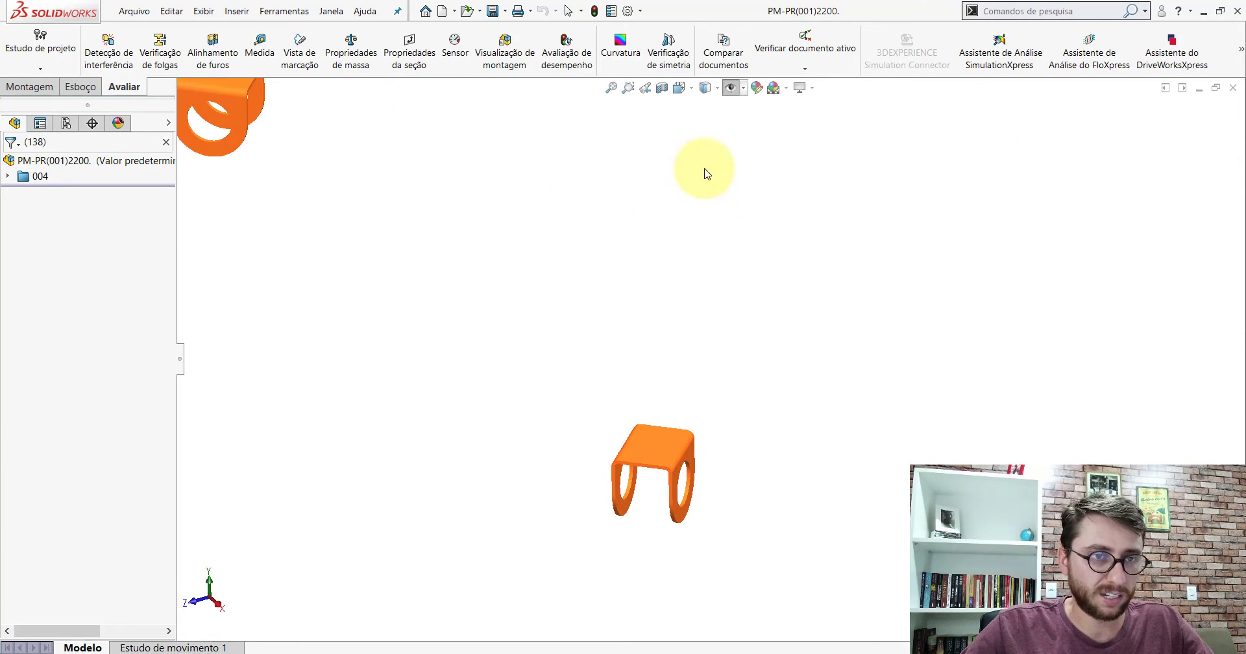
click(679, 89)
Snap to isometric, clear the tree filter, and zoom into the full trailer assembly.
click(751, 124)
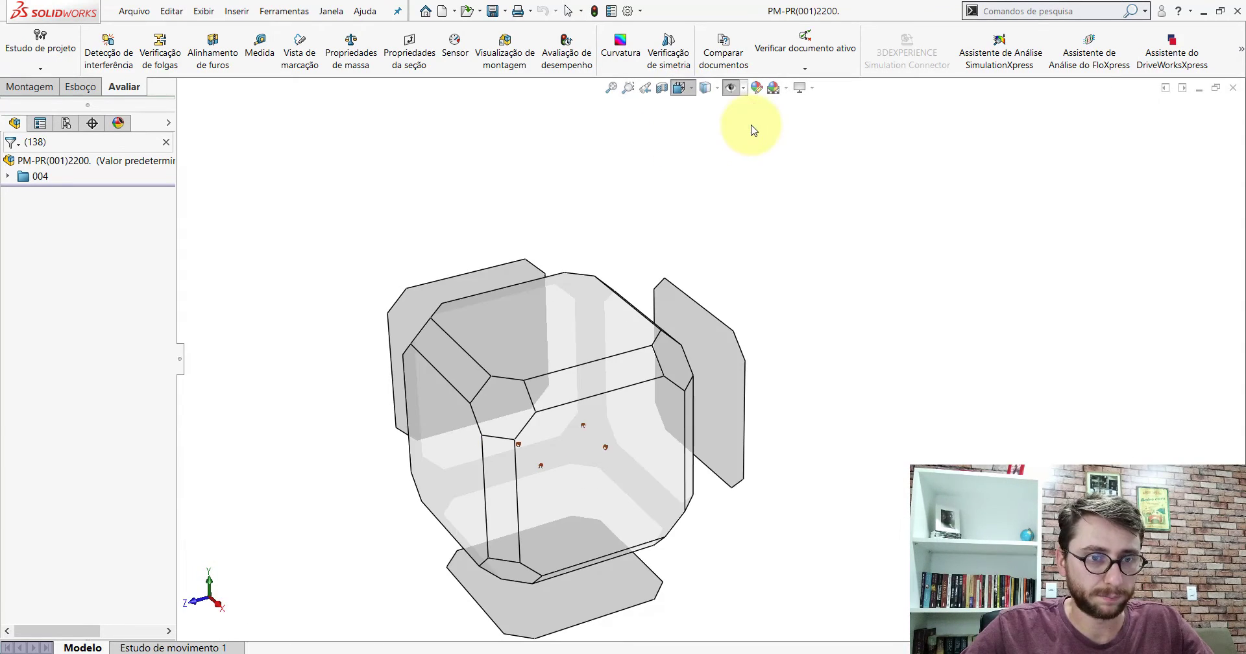
click(167, 142)
scroll(741, 487, down, 1)
scroll(718, 448, down, 2)
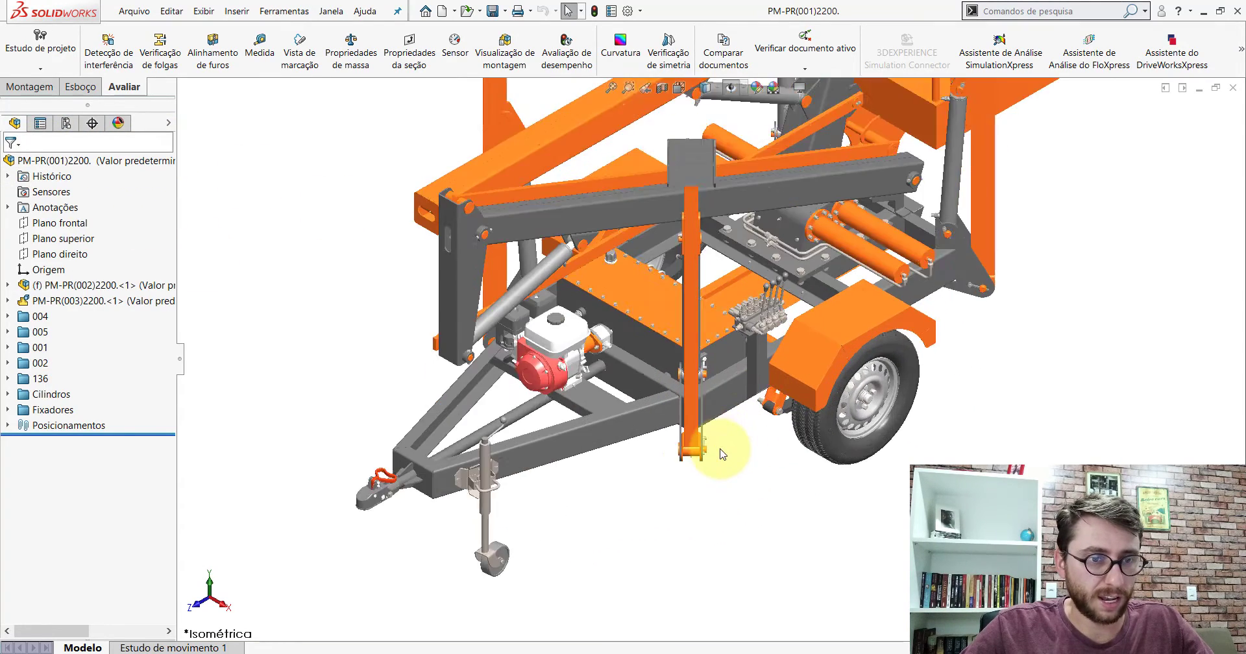
scroll(718, 447, down, 2)
scroll(697, 429, down, 3)
scroll(681, 422, down, 2)
scroll(646, 363, down, 2)
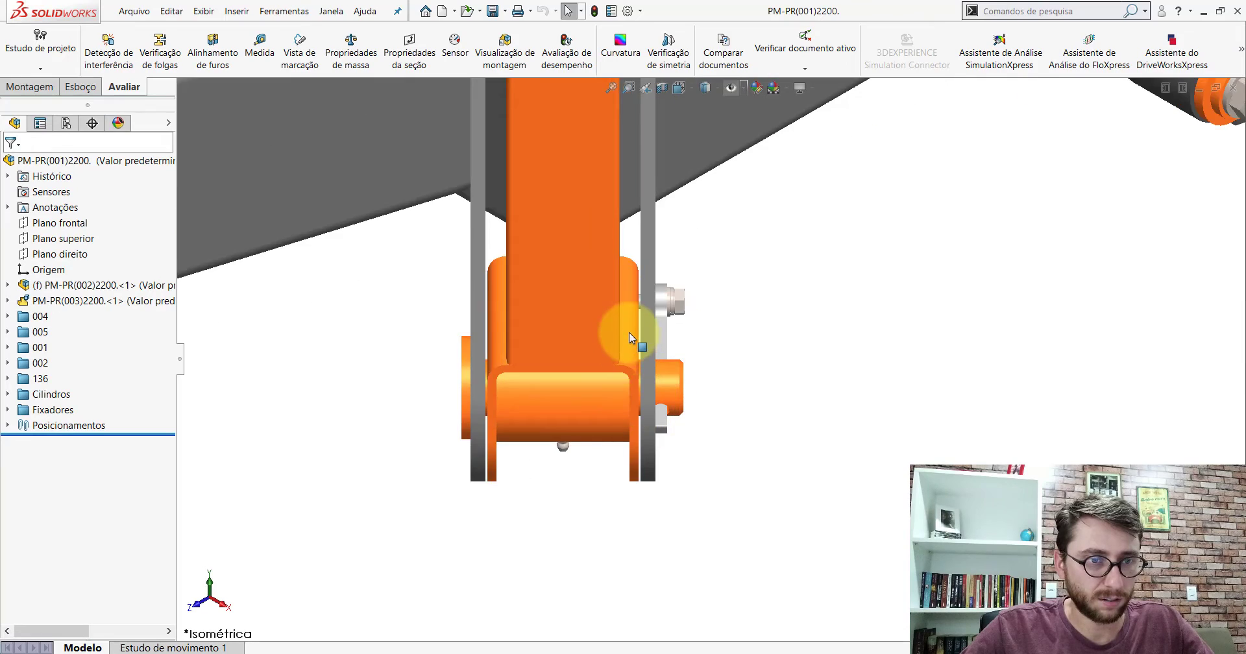
Inspect the PP-PR(138) bracket's pin joint from several angles, returning to isometric and reselecting it.
click(627, 343)
middle_drag(626, 342, 654, 208)
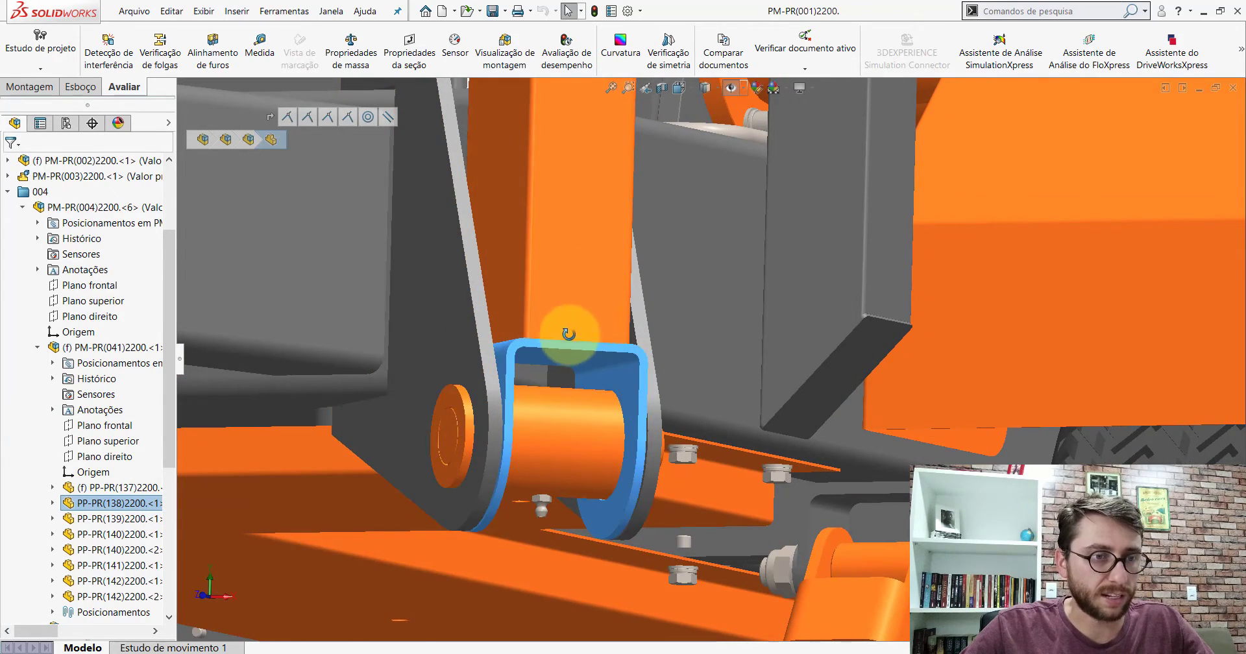
mouse_move(567, 334)
middle_down()
mouse_move(500, 334)
mouse_move(543, 312)
mouse_move(593, 334)
mouse_move(570, 306)
mouse_move(543, 314)
mouse_move(530, 369)
mouse_move(498, 351)
mouse_move(498, 362)
mouse_move(584, 260)
middle_up()
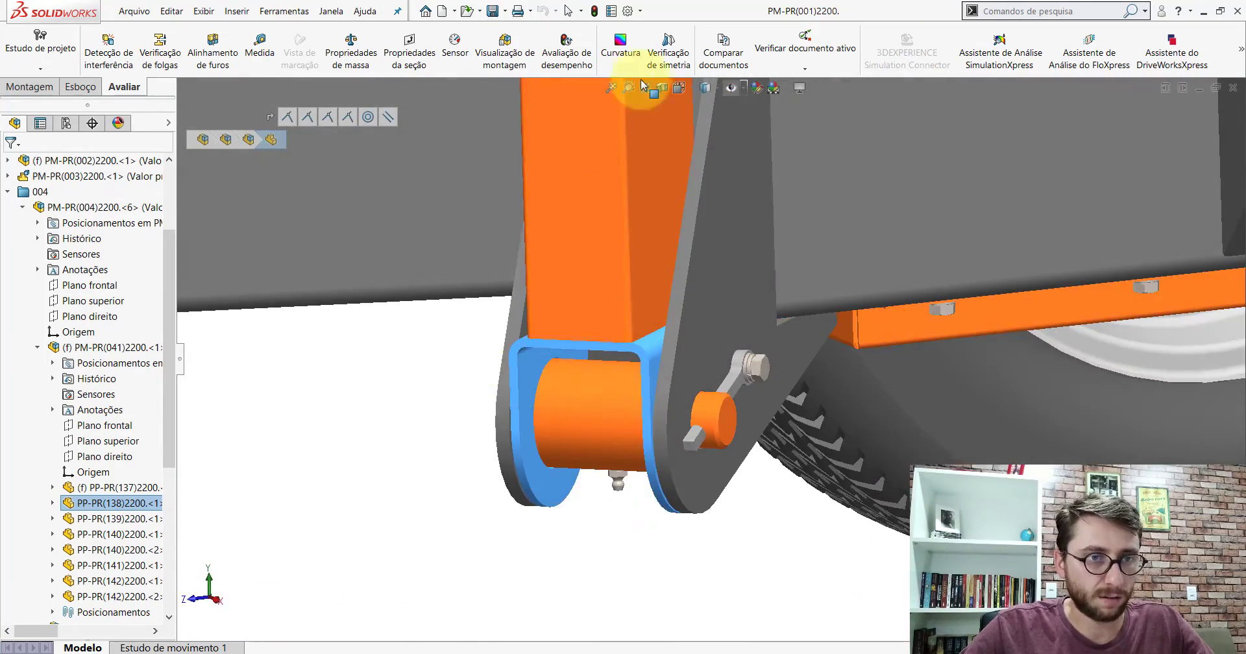
click(686, 89)
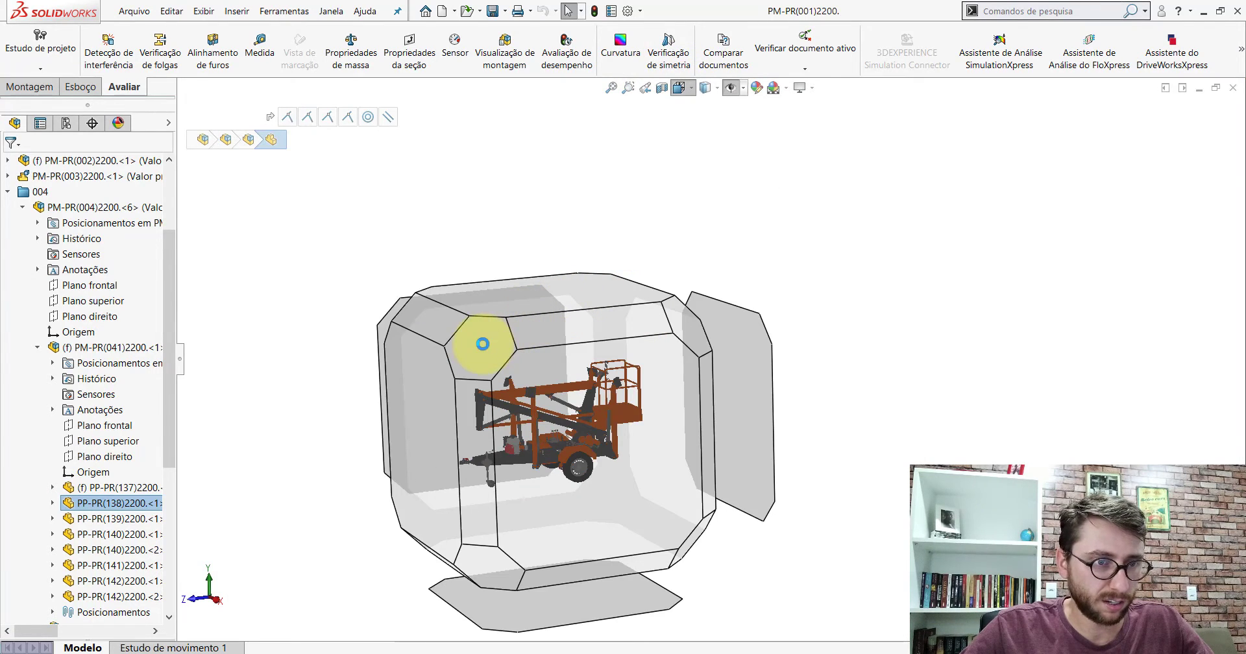
click(483, 350)
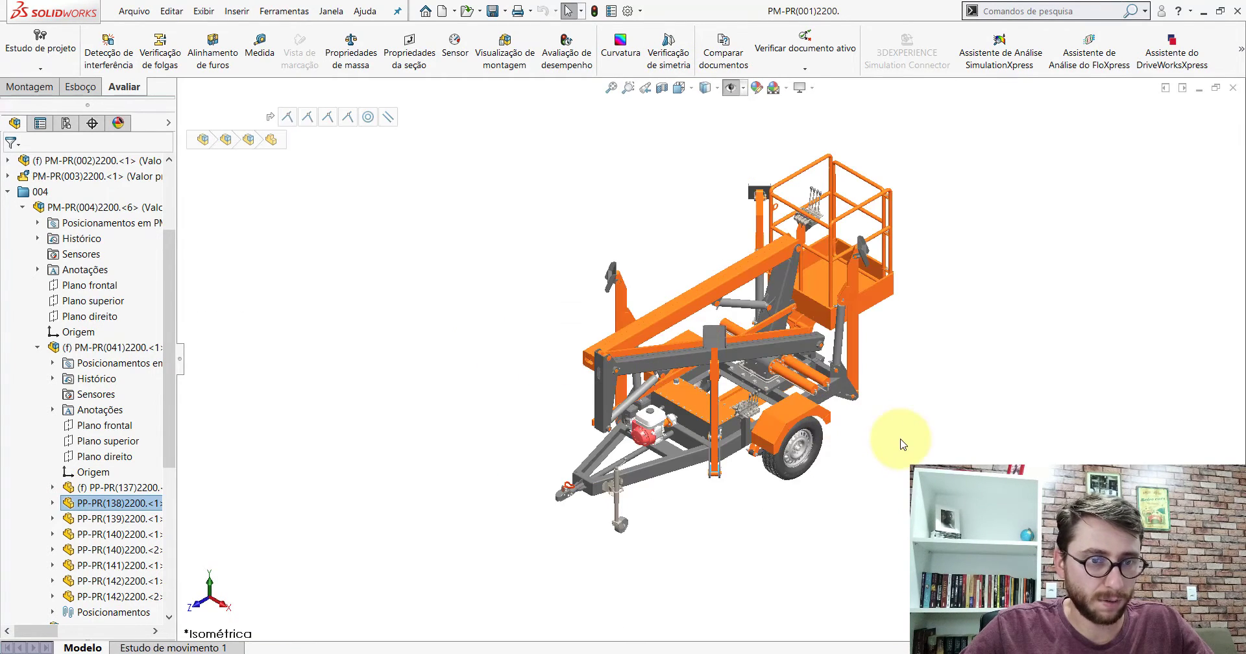
scroll(640, 448, down, 4)
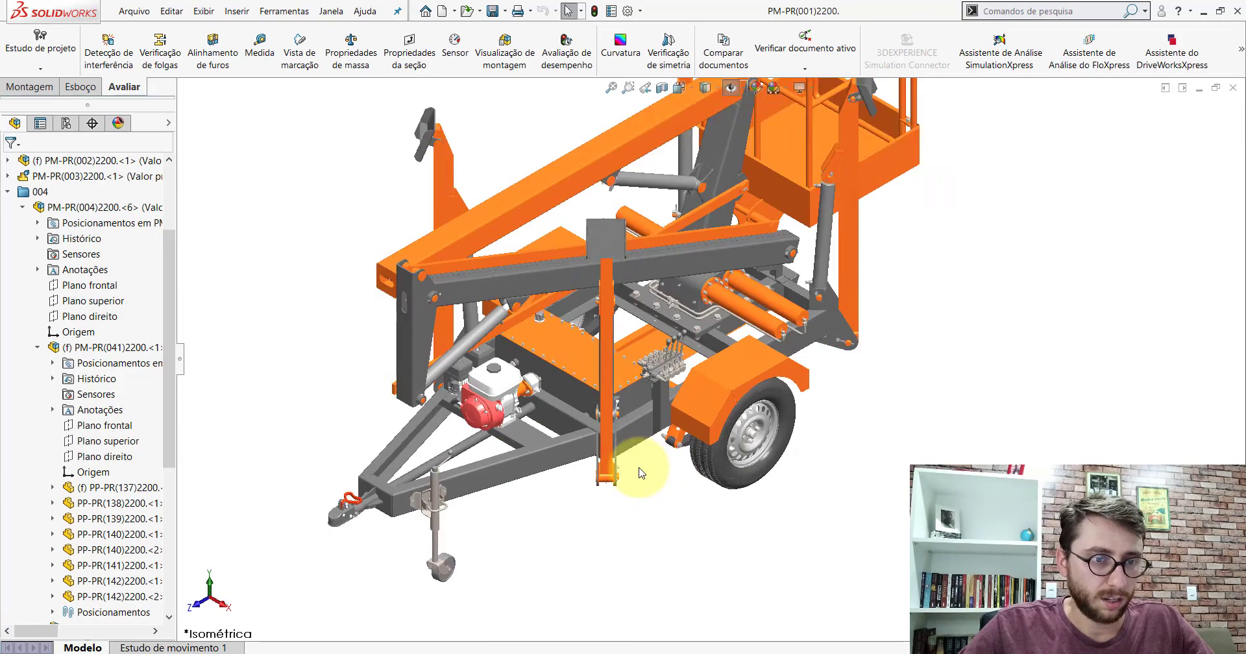
scroll(637, 435, down, 3)
scroll(604, 423, down, 2)
click(577, 418)
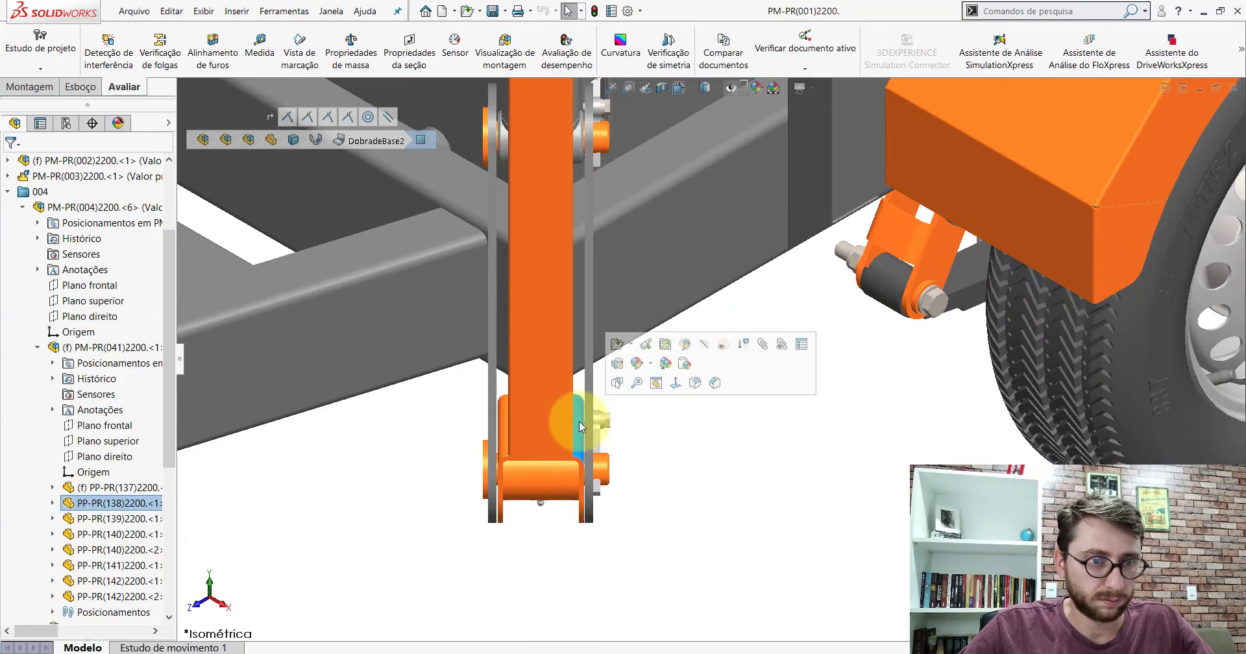
Open the PP-PR(138)2200 bracket as its own part and orient it to show both holed legs.
click(611, 349)
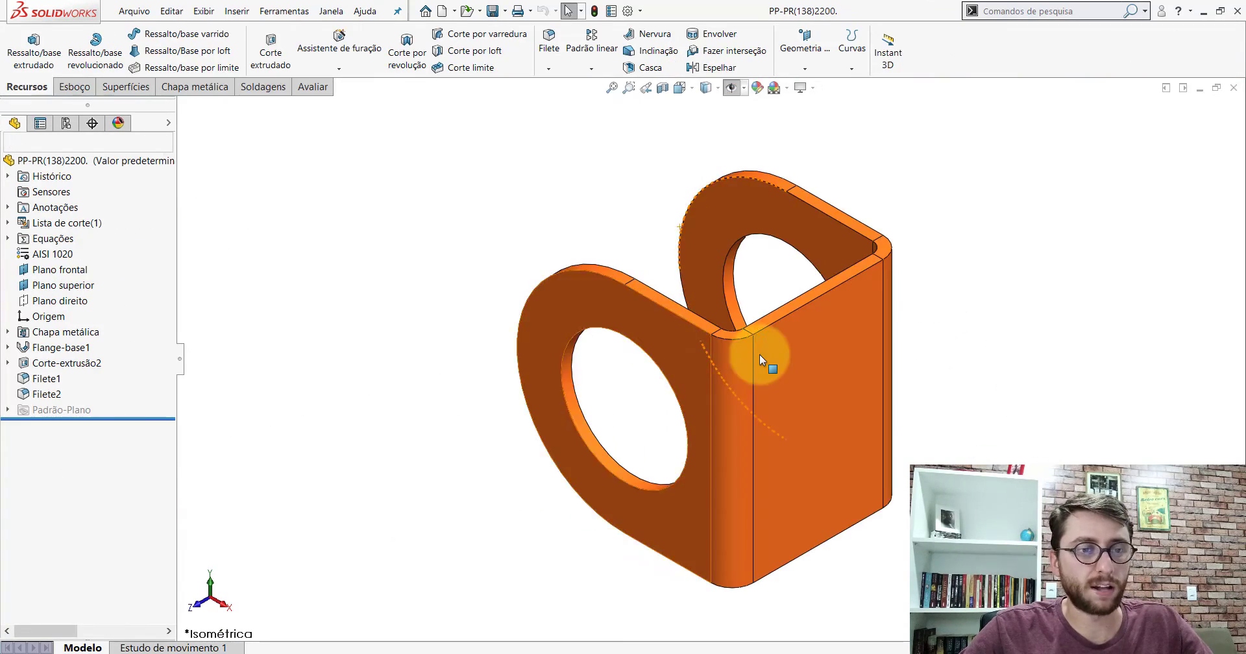
mouse_move(746, 397)
middle_down()
mouse_move(729, 331)
mouse_move(890, 425)
mouse_move(722, 500)
mouse_move(846, 393)
middle_up()
key(space)
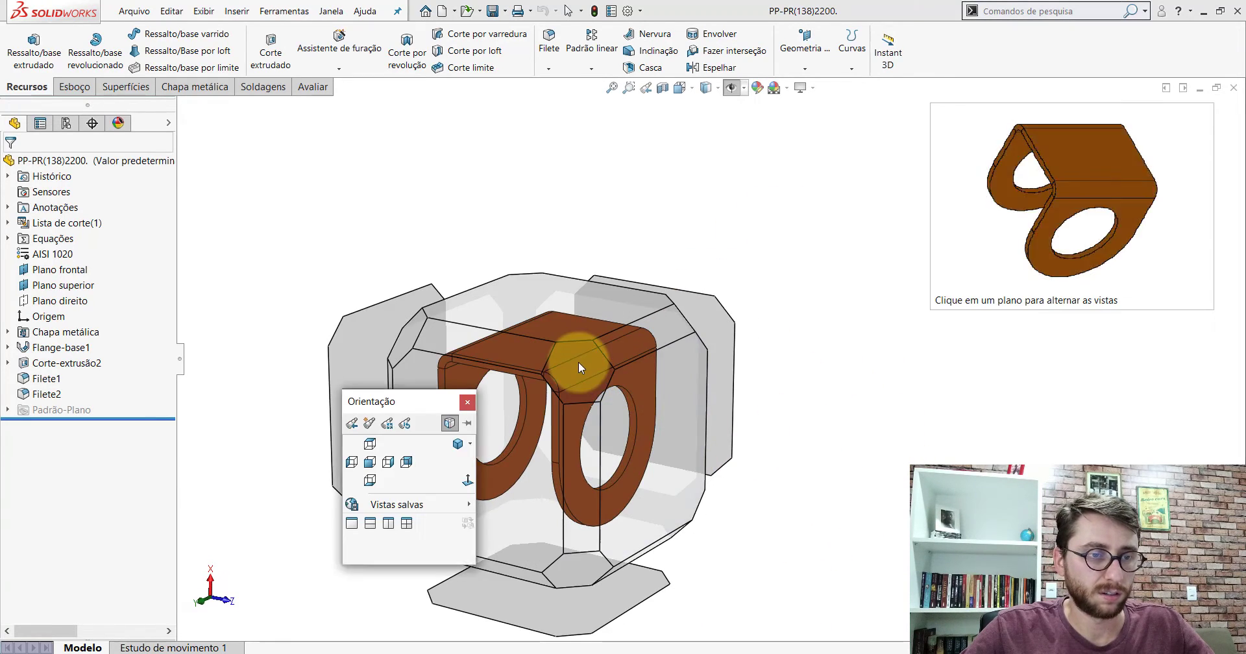
click(579, 360)
mouse_move(784, 364)
middle_down()
mouse_move(874, 255)
mouse_move(807, 353)
mouse_move(728, 344)
middle_up()
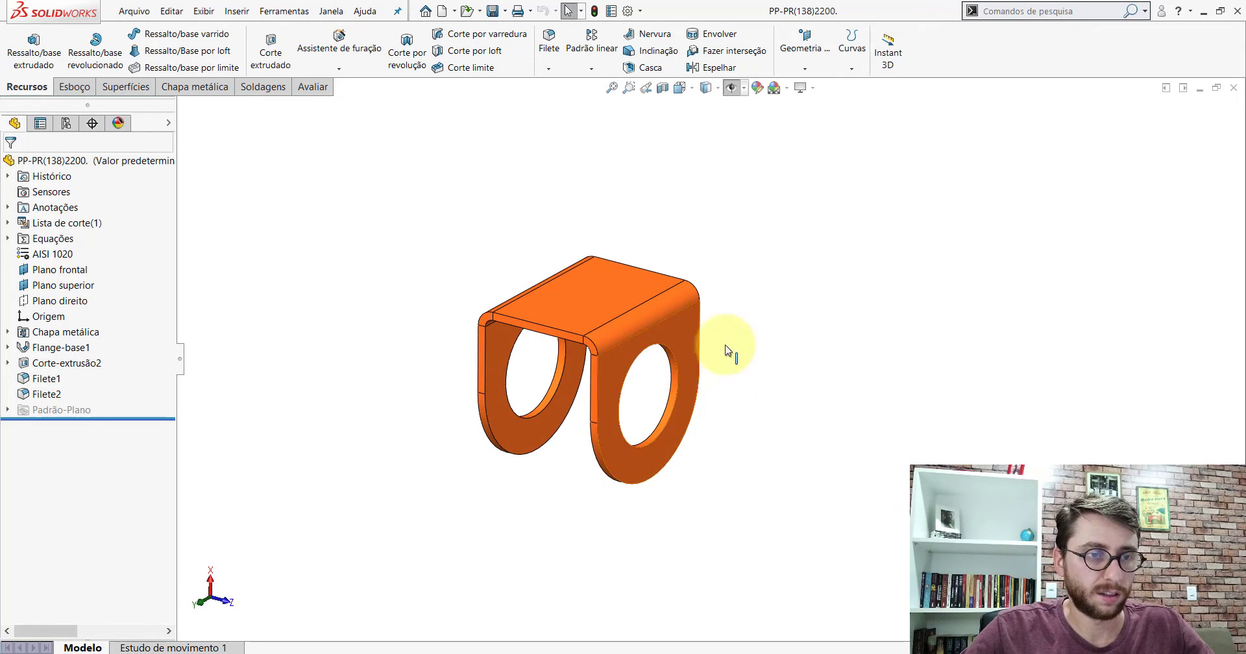
click(441, 11)
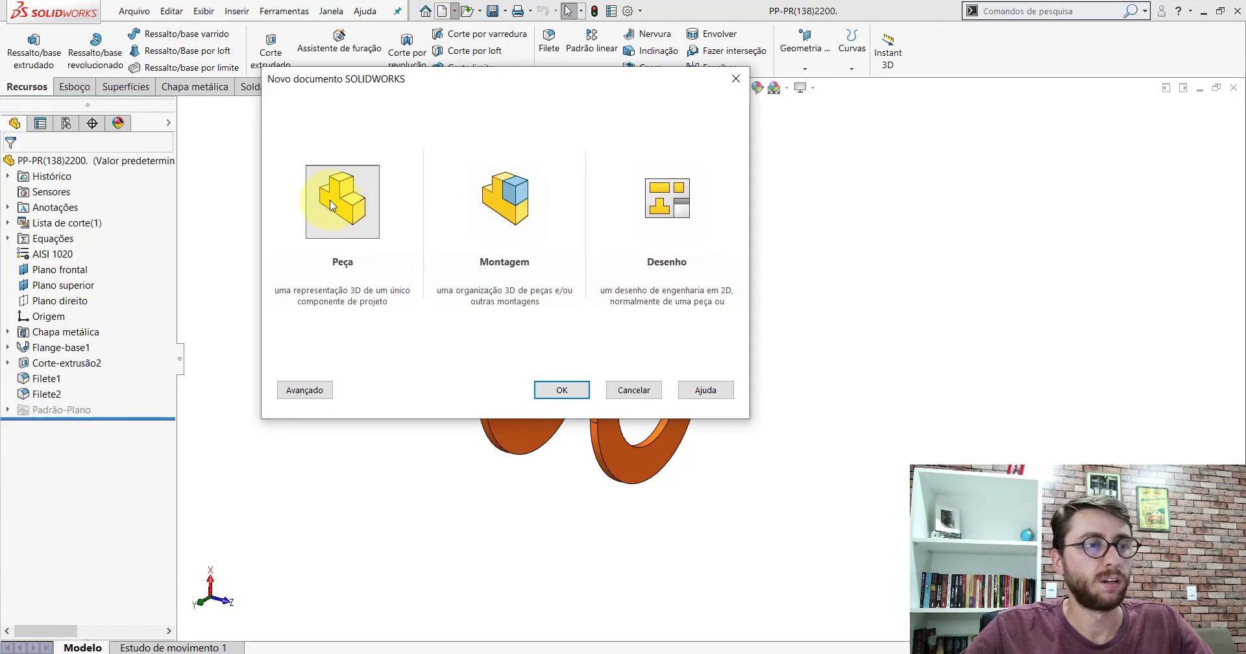
Create a new part in isometric view and start a sketch on Plano frontal.
key(Return)
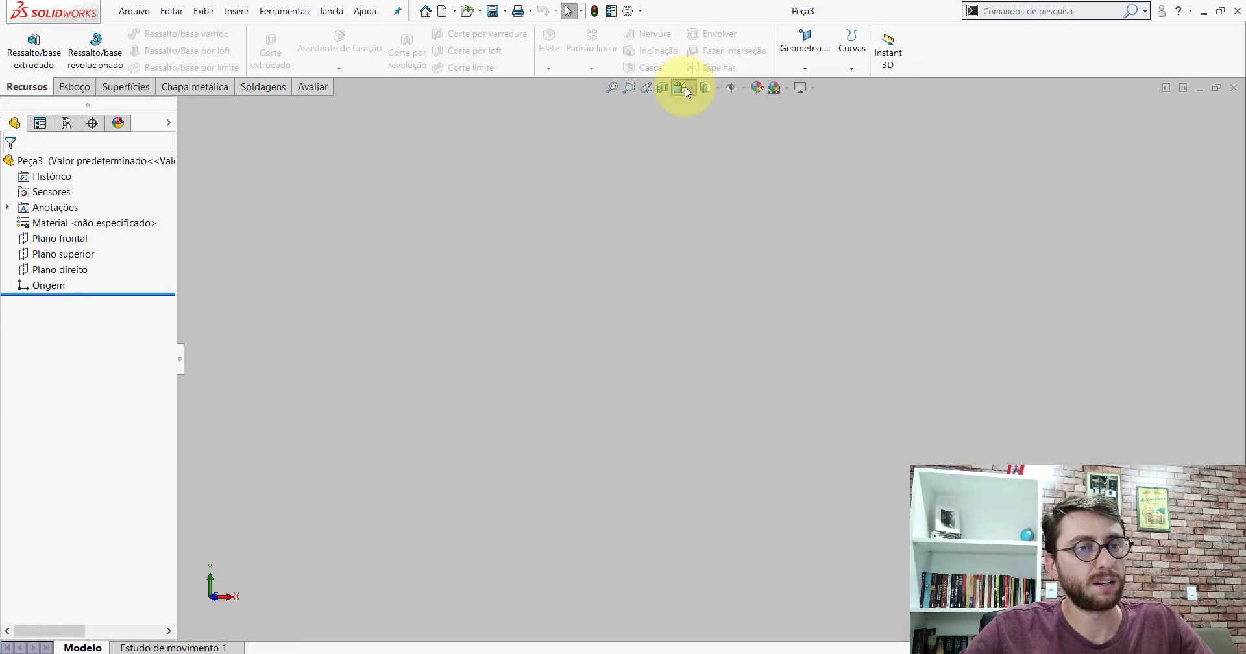
click(679, 89)
click(758, 127)
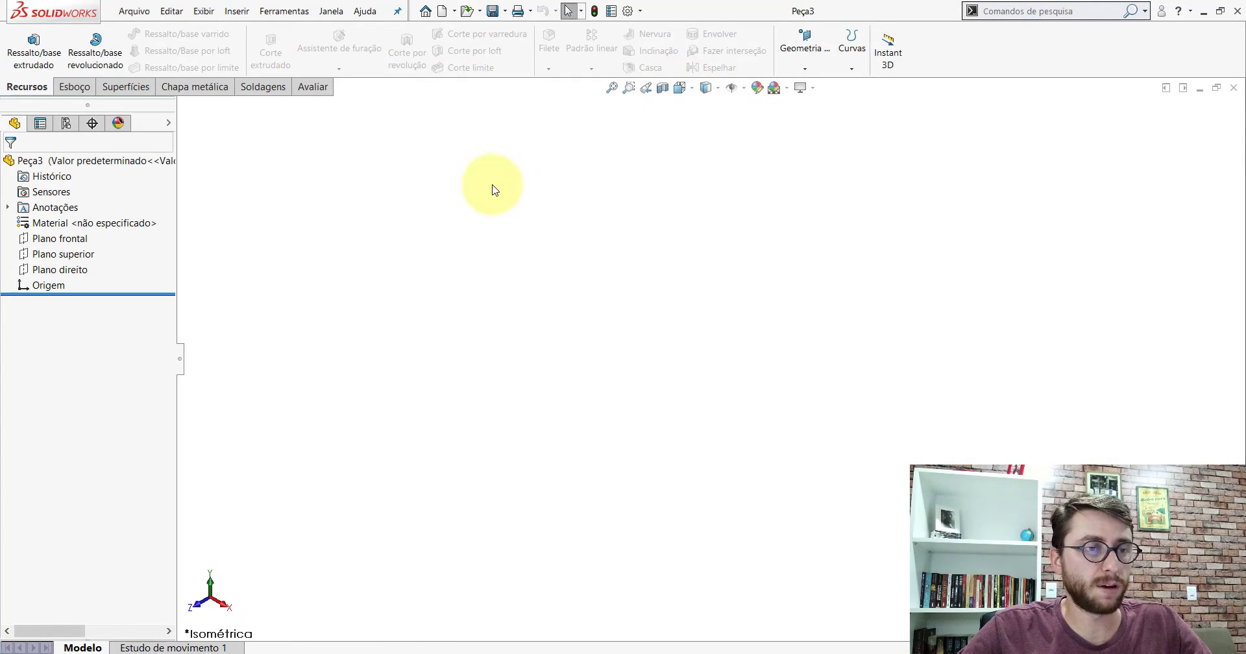
click(66, 240)
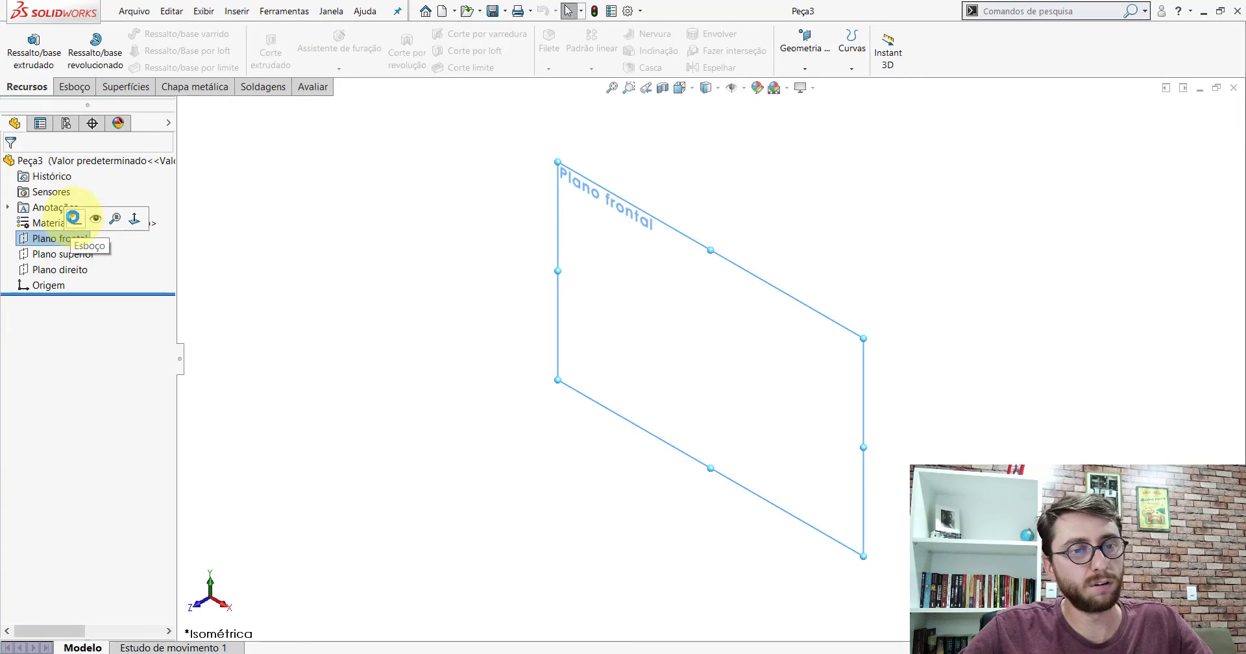
click(73, 218)
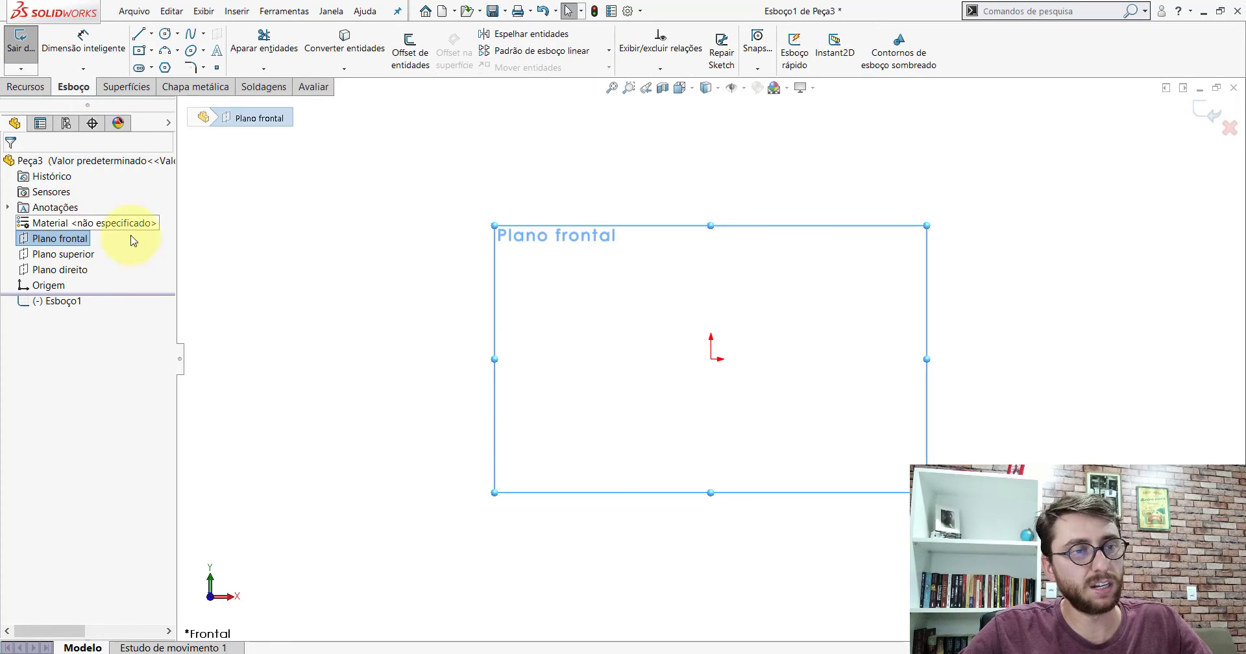
Draw the three-line inverted U: left leg, top line and right leg.
click(140, 36)
scroll(891, 370, up, 2)
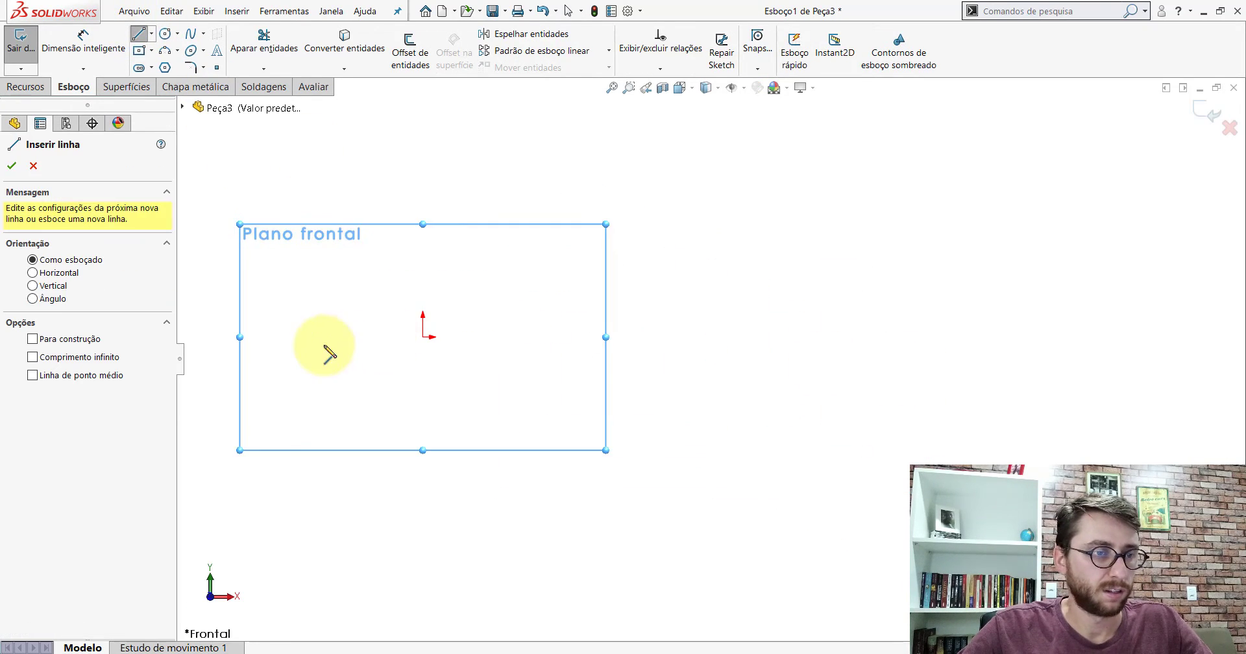
click(301, 496)
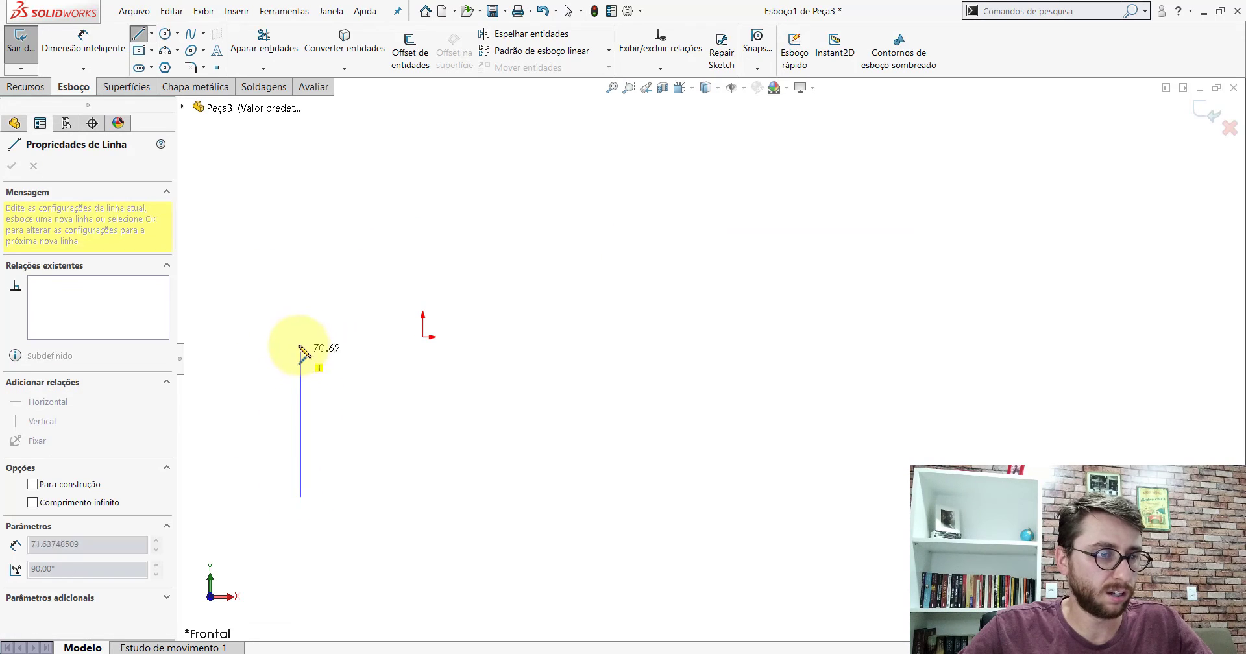
click(300, 337)
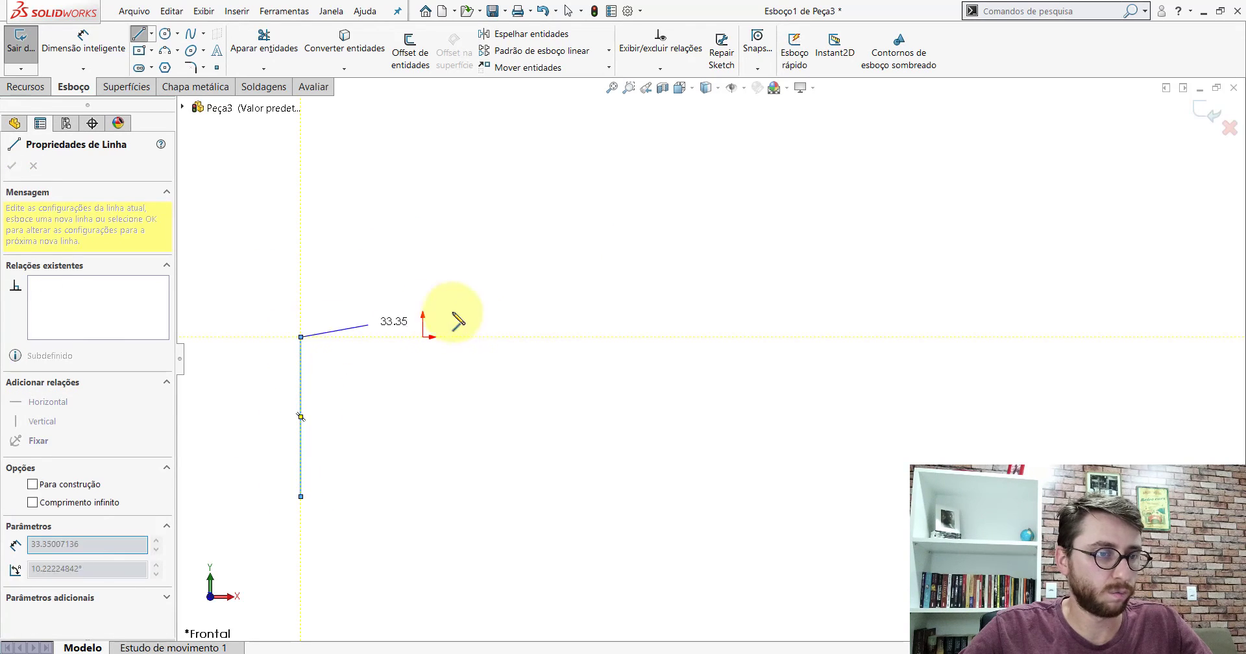
click(545, 337)
double_click(545, 497)
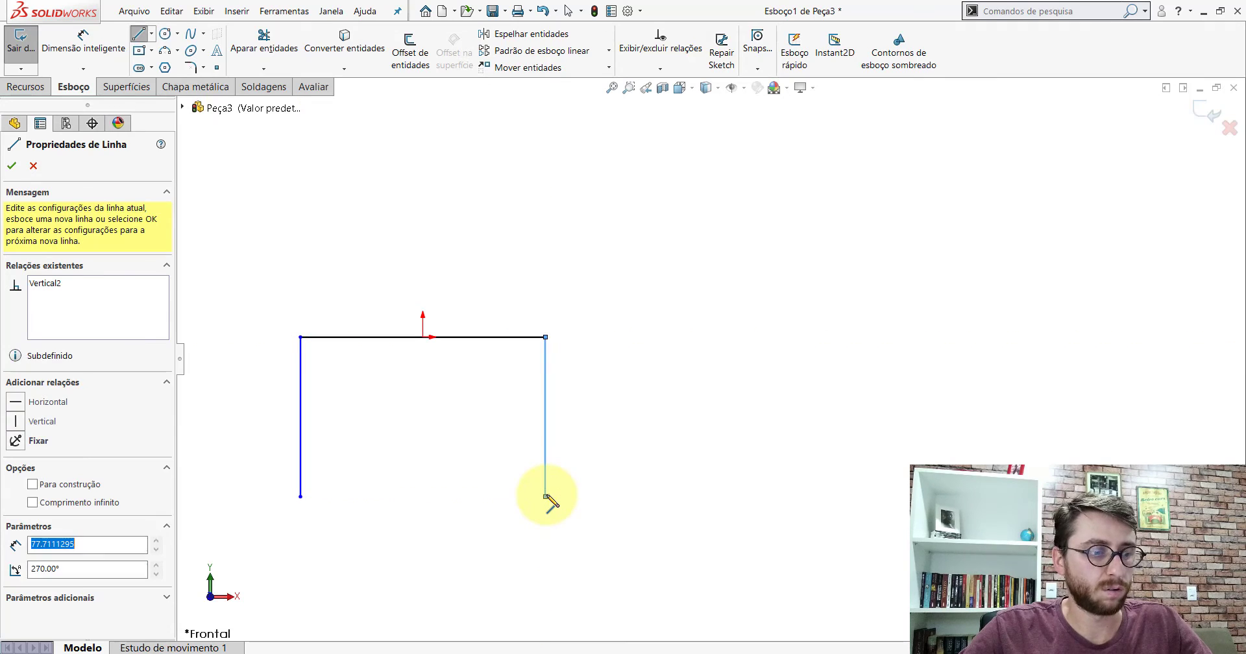
scroll(547, 496, up, 2)
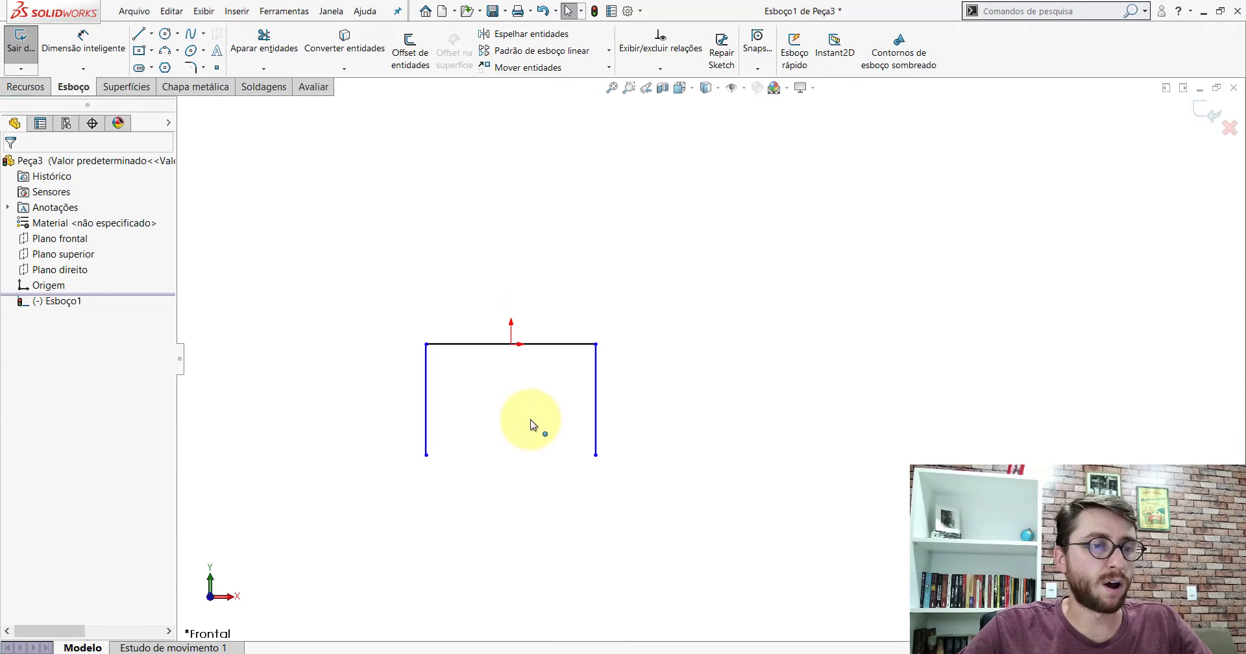
scroll(544, 410, down, 2)
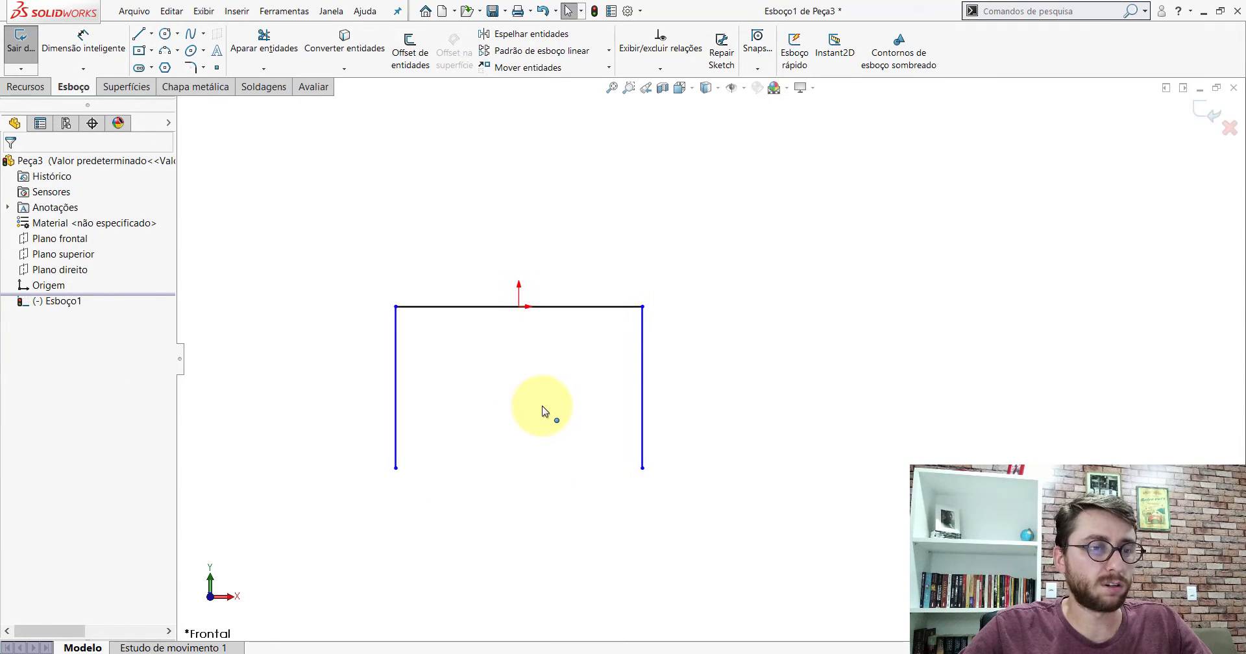
Add a Ponto médio relation between the top line and origin, and make the legs Igual.
click(550, 313)
ctrl+click(519, 307)
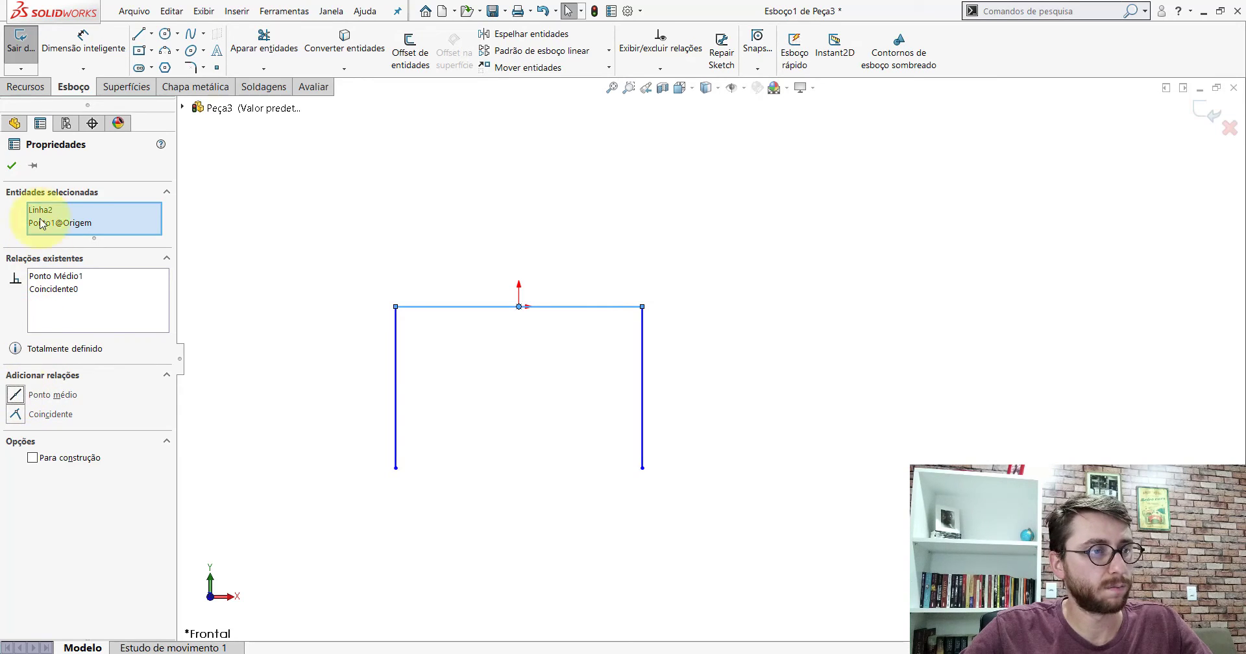
click(13, 167)
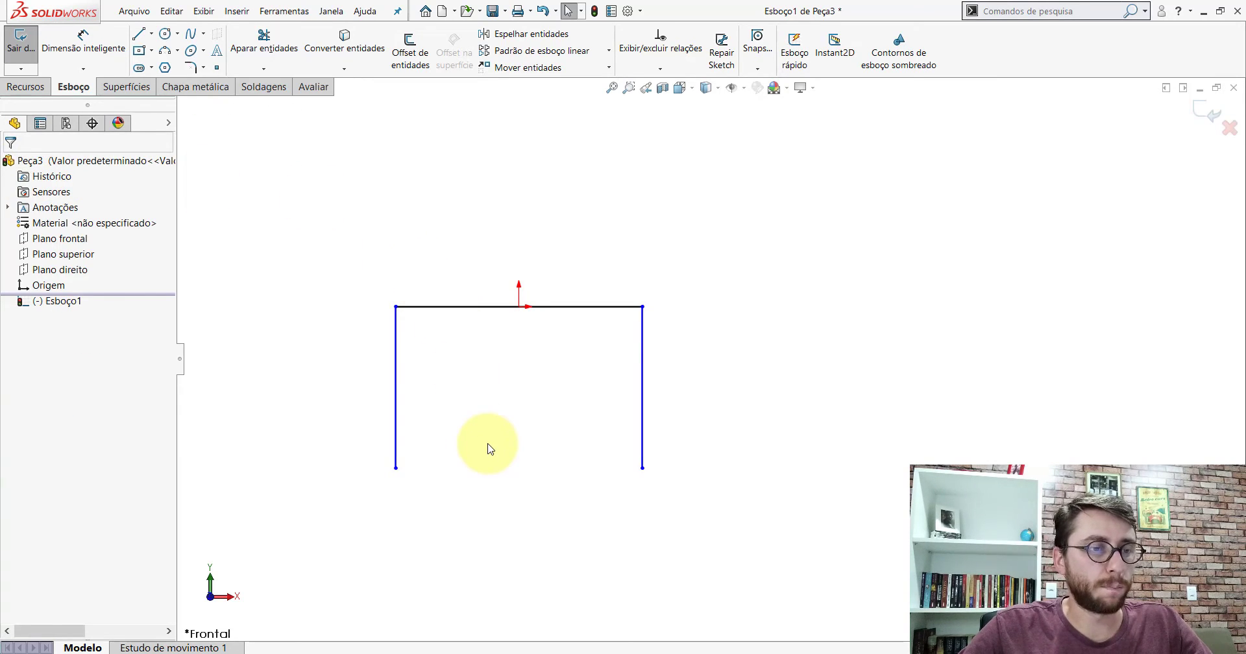
click(641, 442)
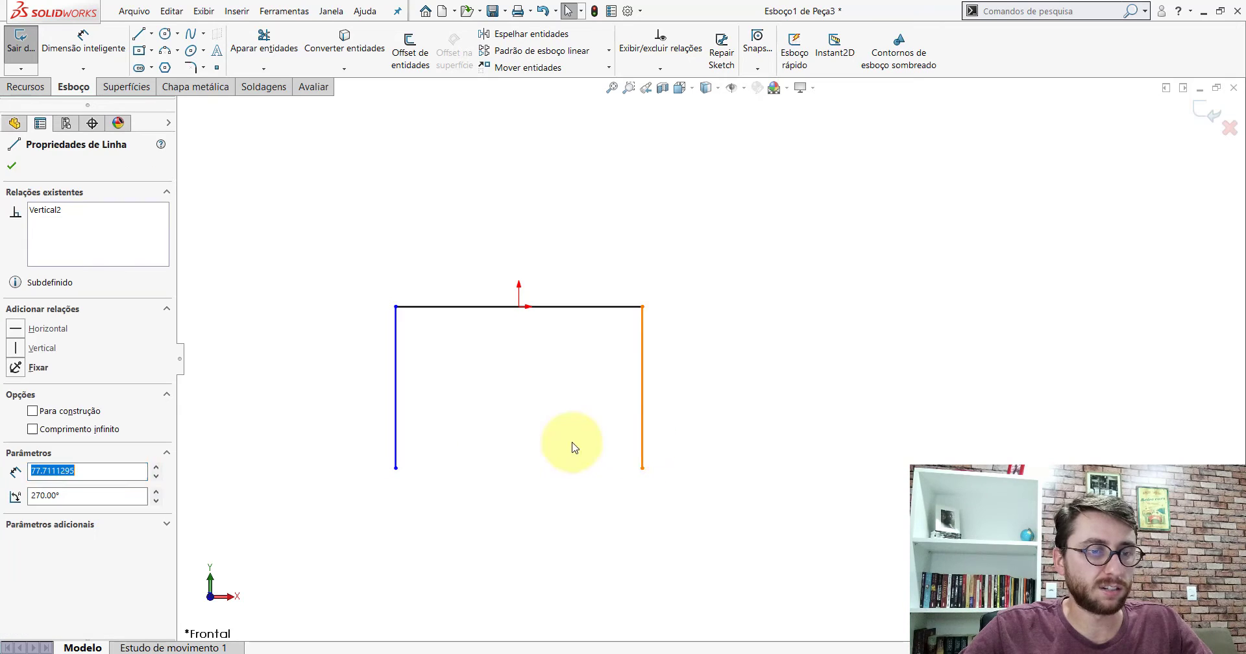
ctrl+click(401, 415)
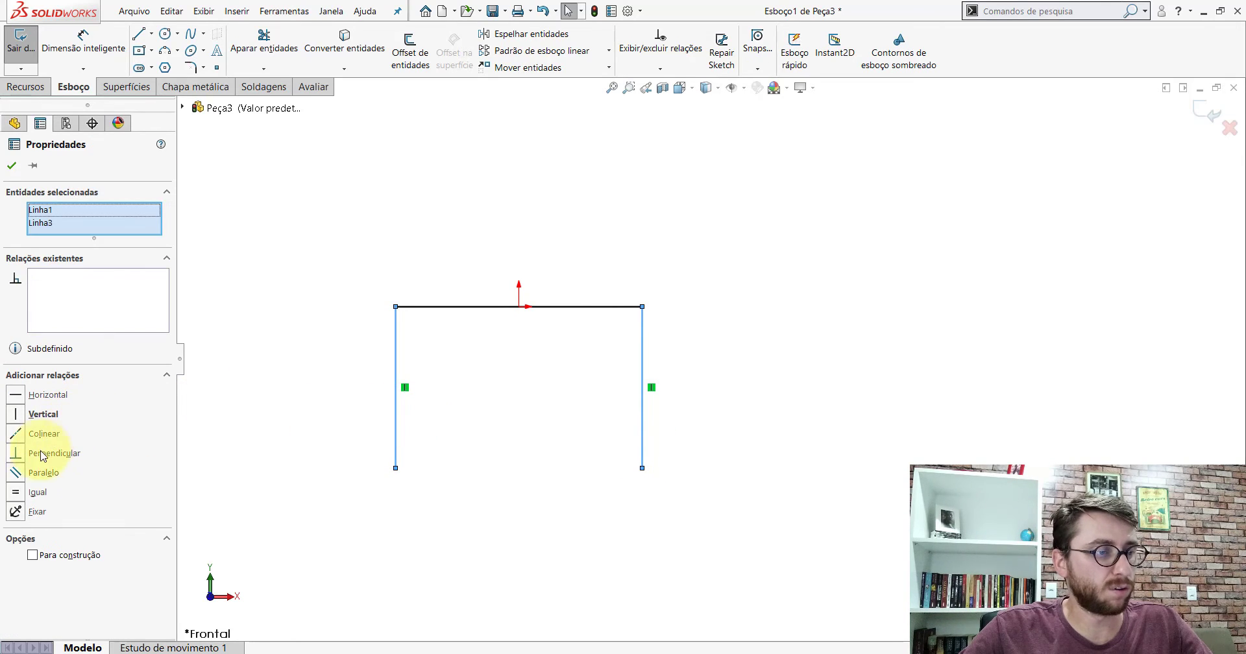
click(11, 166)
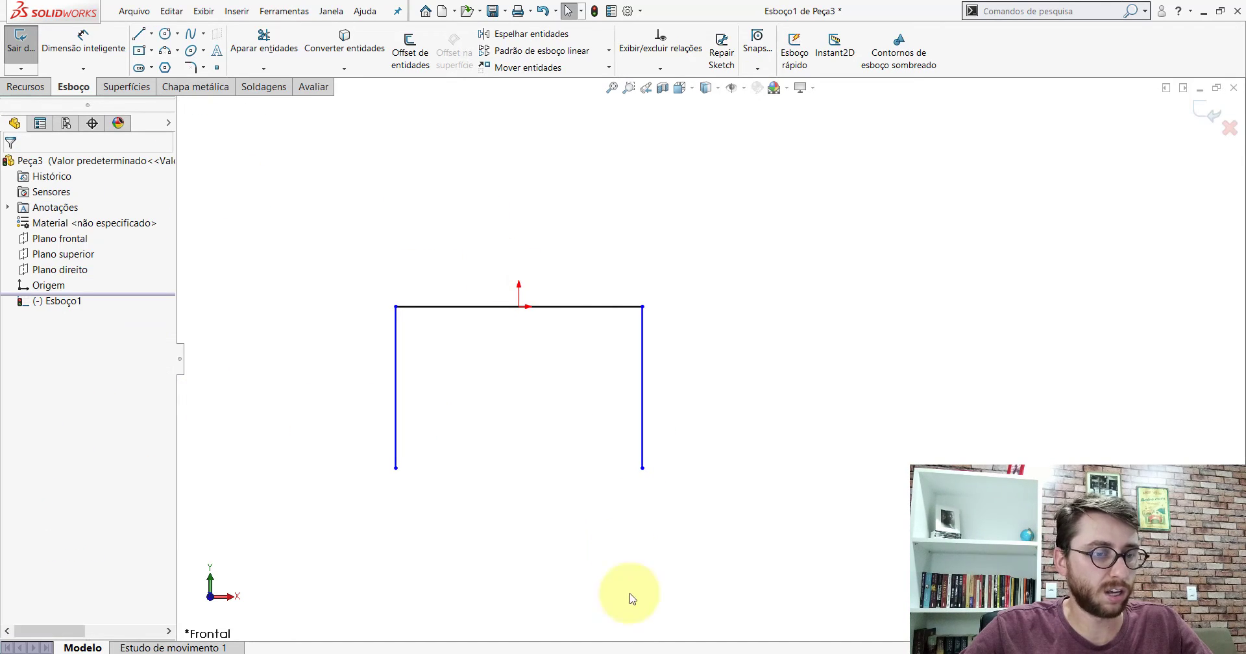
click(578, 613)
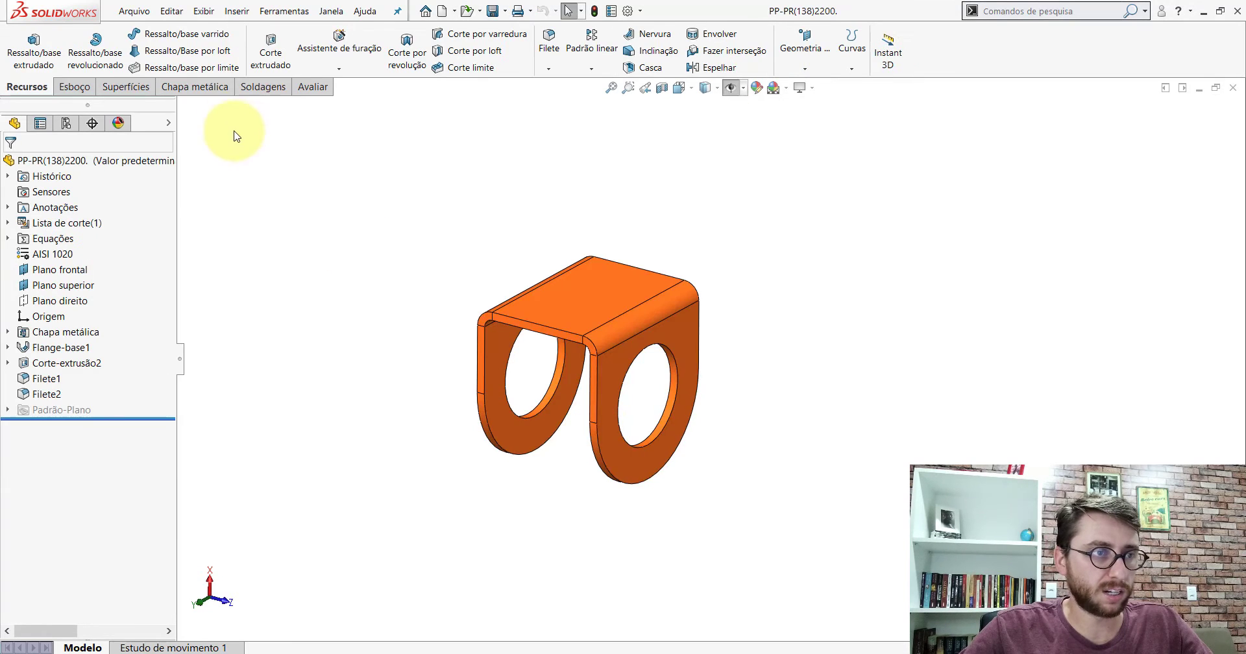
Measure the 80 mm gap between the bracket's two leg faces.
click(312, 87)
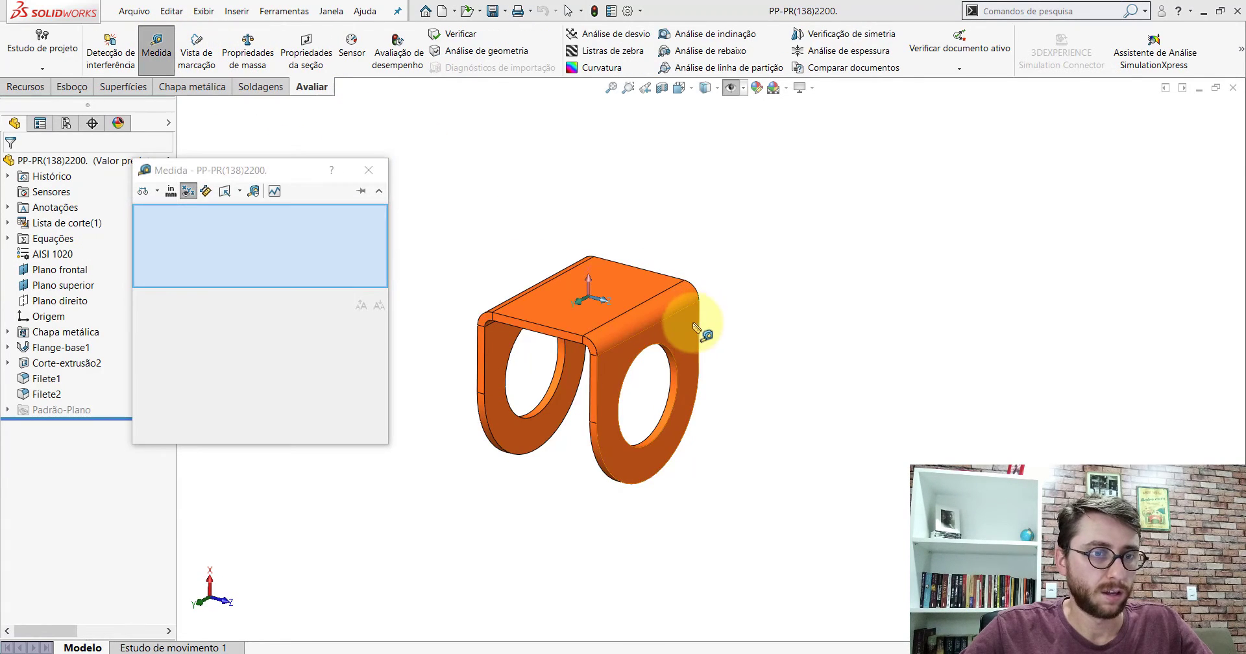
click(699, 330)
mouse_move(689, 330)
middle_down()
mouse_move(730, 353)
mouse_move(553, 328)
middle_up()
click(544, 320)
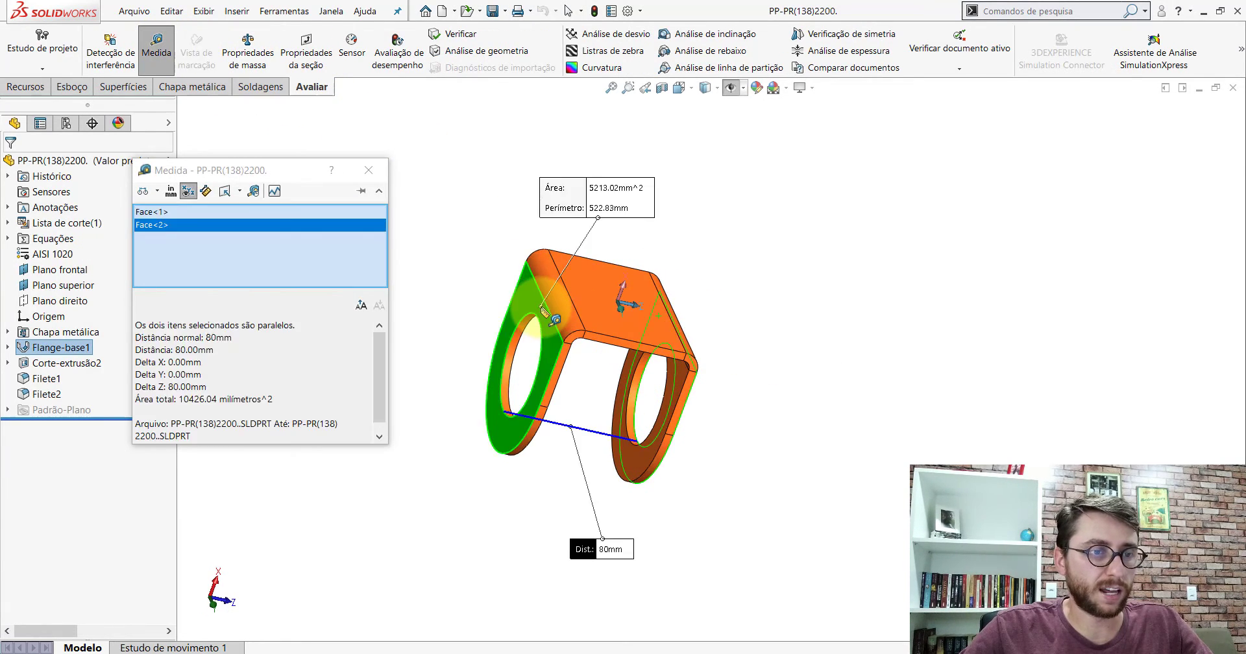
click(788, 520)
Measure the 100 mm height from the top face to a leg bottom, then close Medida.
click(662, 331)
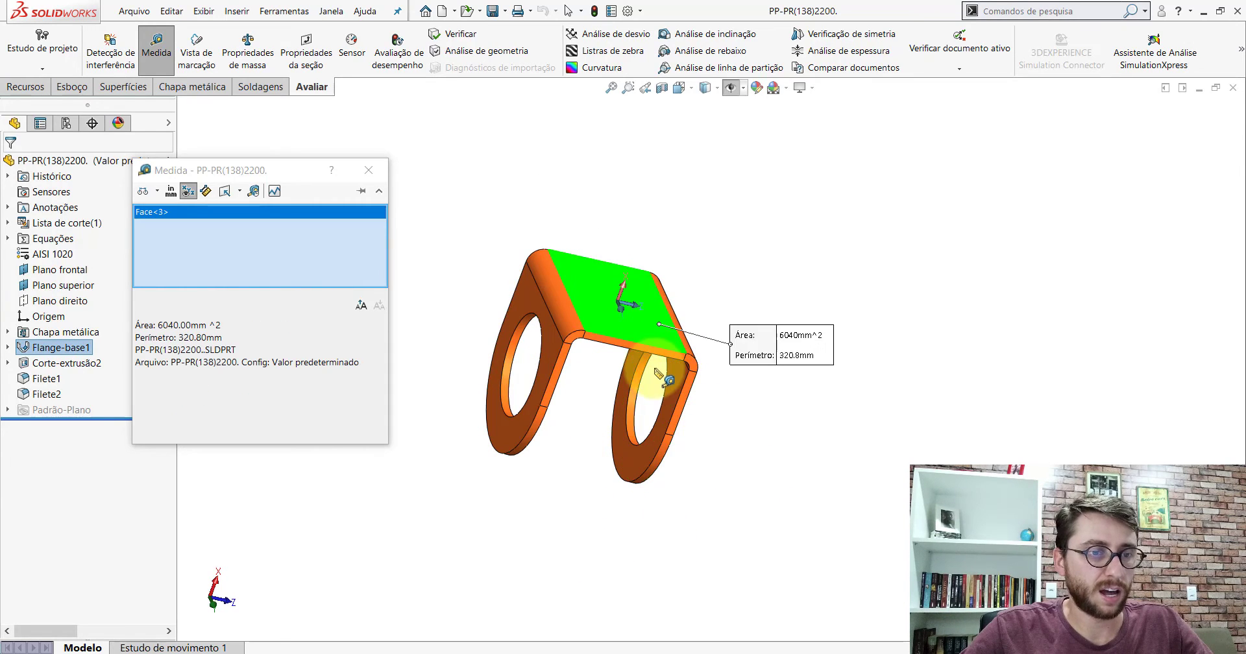
mouse_move(656, 360)
middle_down()
mouse_move(607, 348)
mouse_move(639, 406)
mouse_move(641, 469)
middle_up()
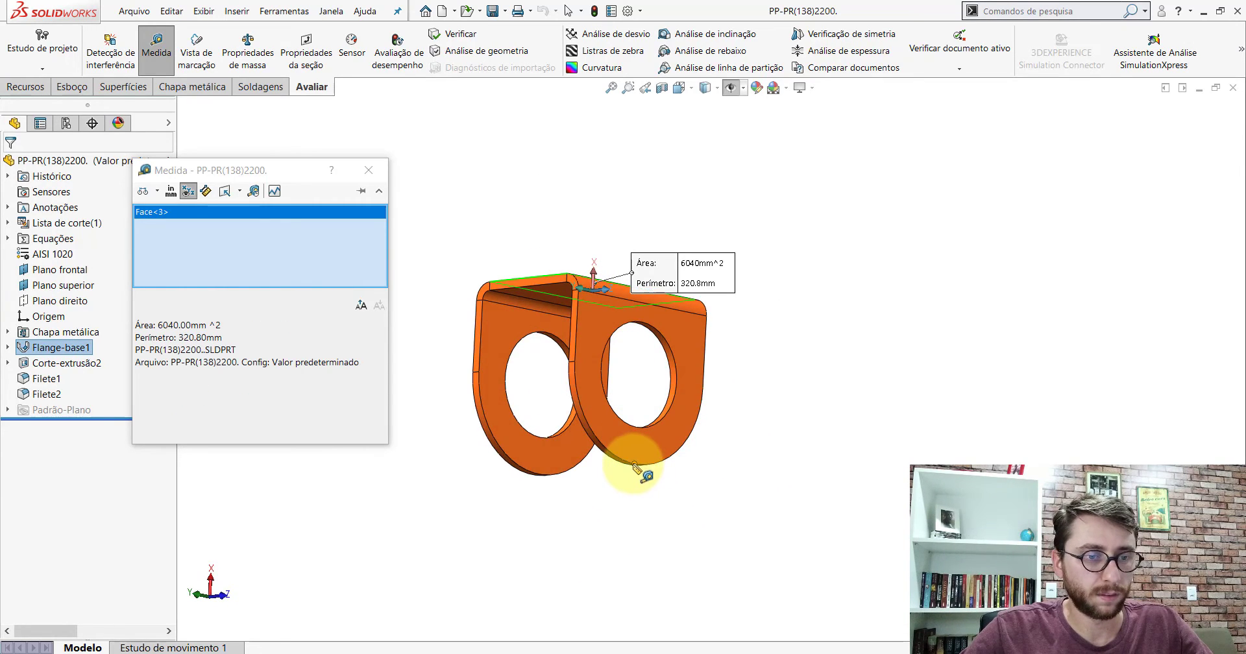
click(635, 464)
middle_drag(700, 461, 700, 480)
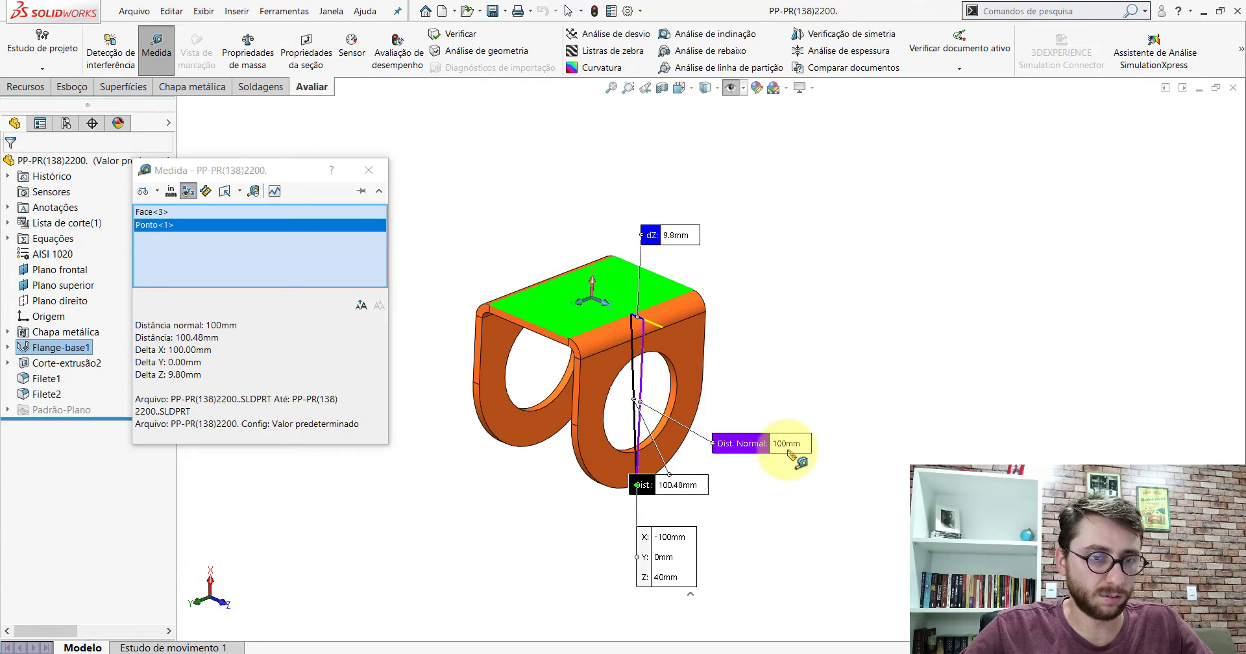
key(Escape)
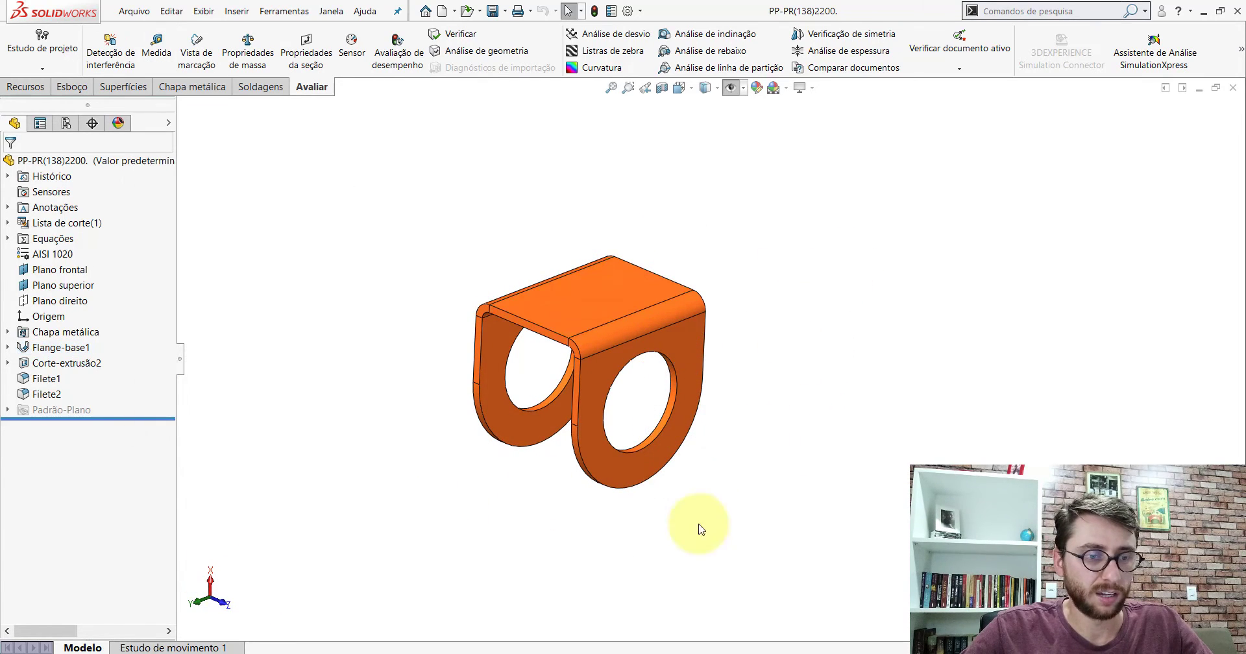
click(718, 624)
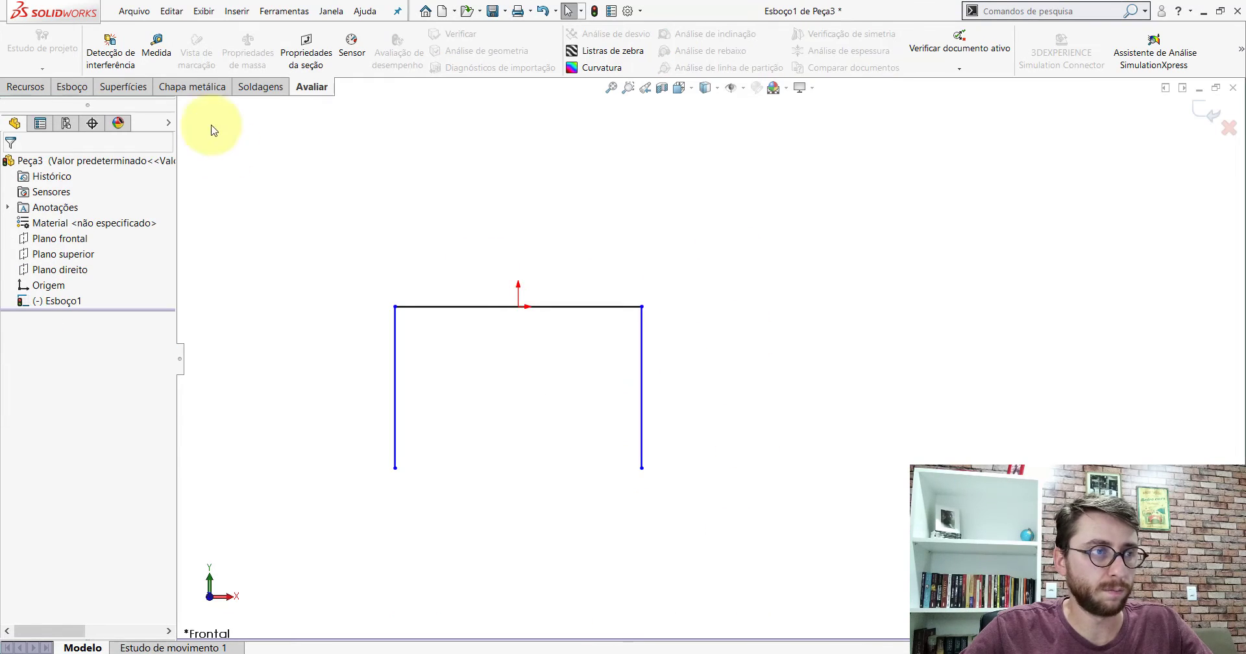
Dimension the U's top line to 80 mm and the right leg to 100 mm.
click(72, 86)
click(83, 41)
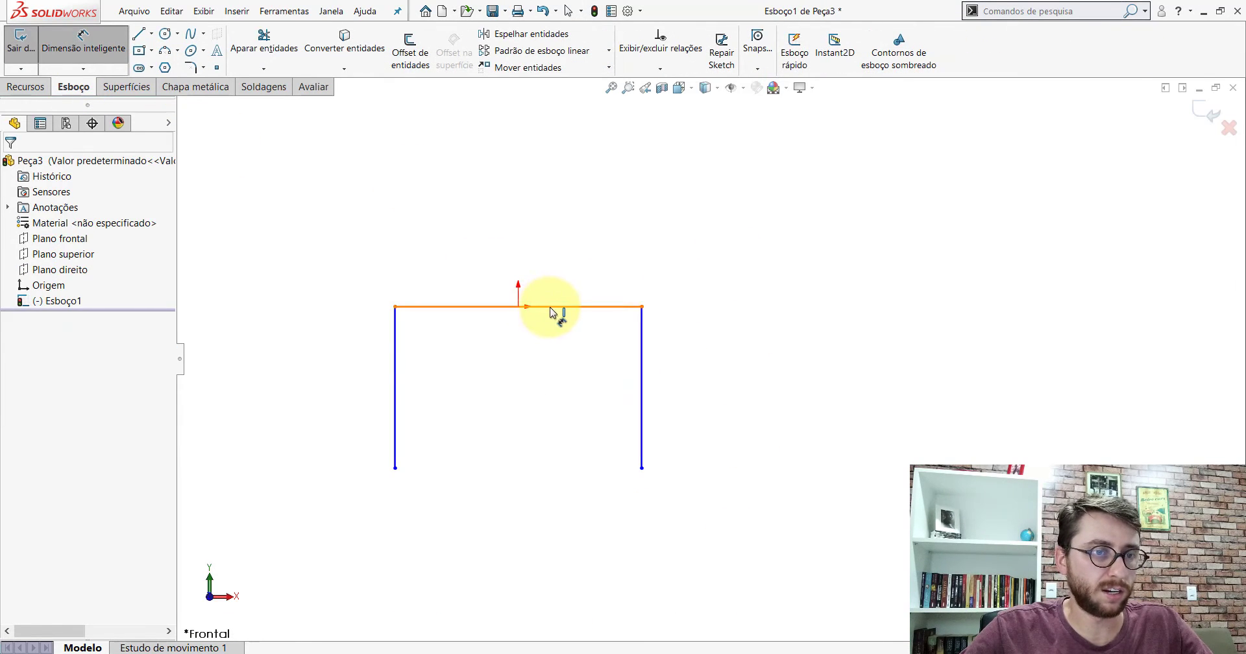
click(519, 305)
click(518, 234)
text(80)
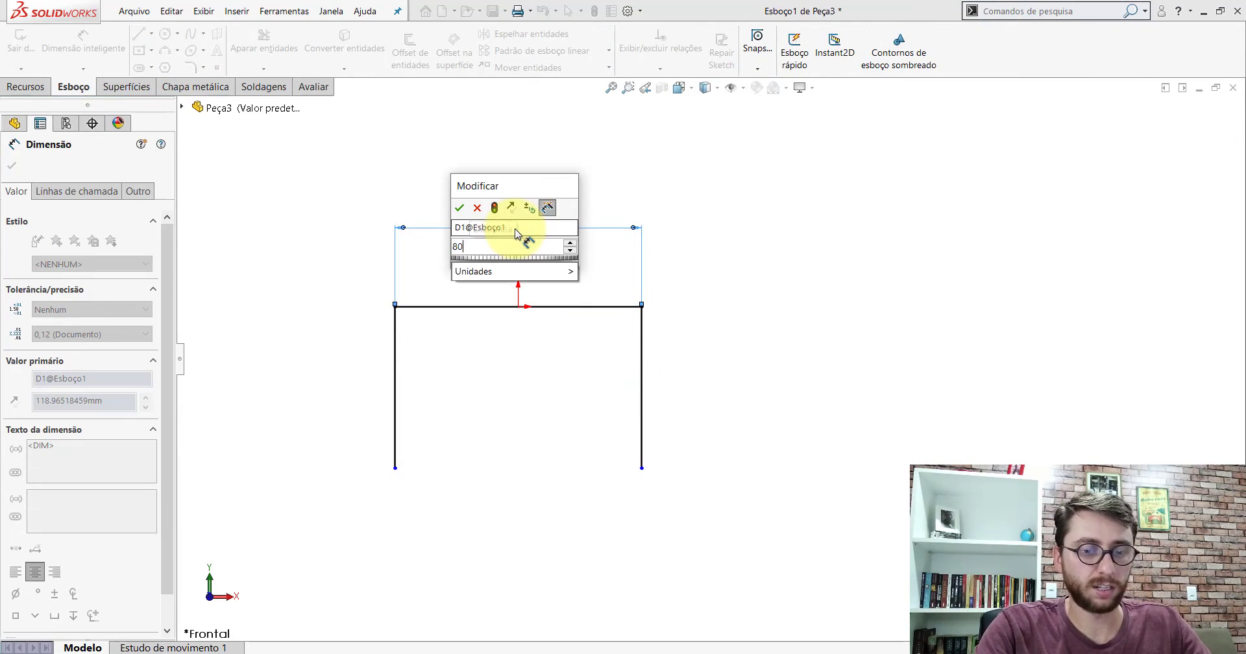
key(Return)
click(641, 332)
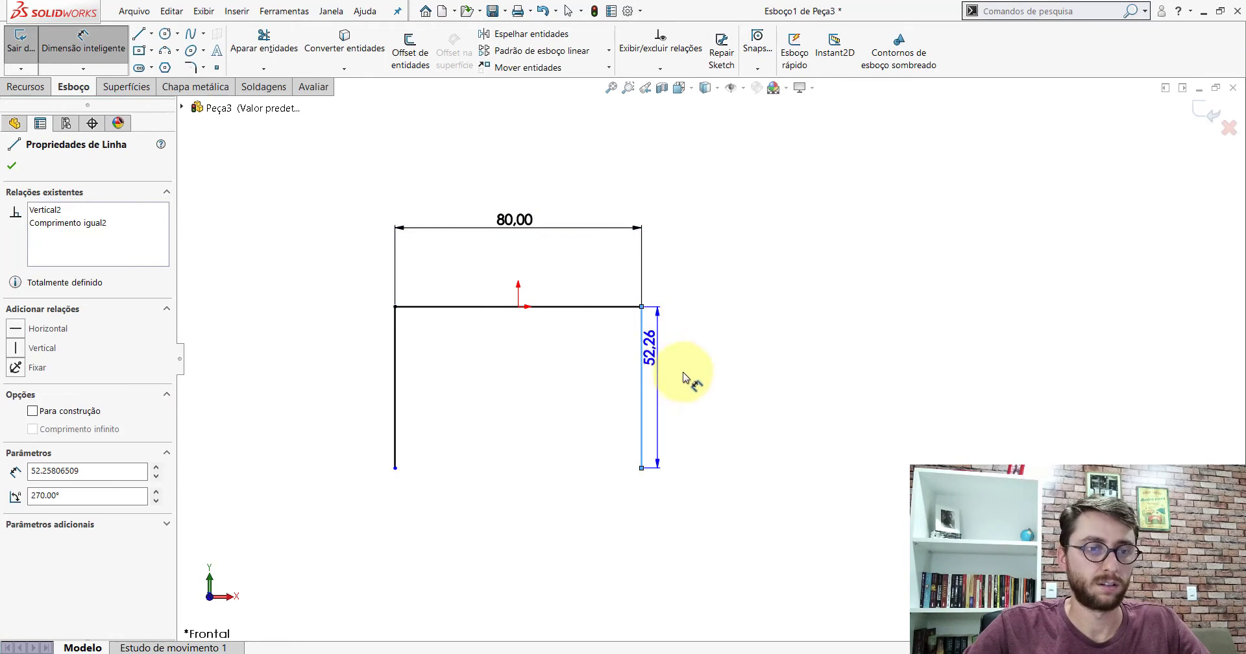
click(691, 379)
text(100)
key(Return)
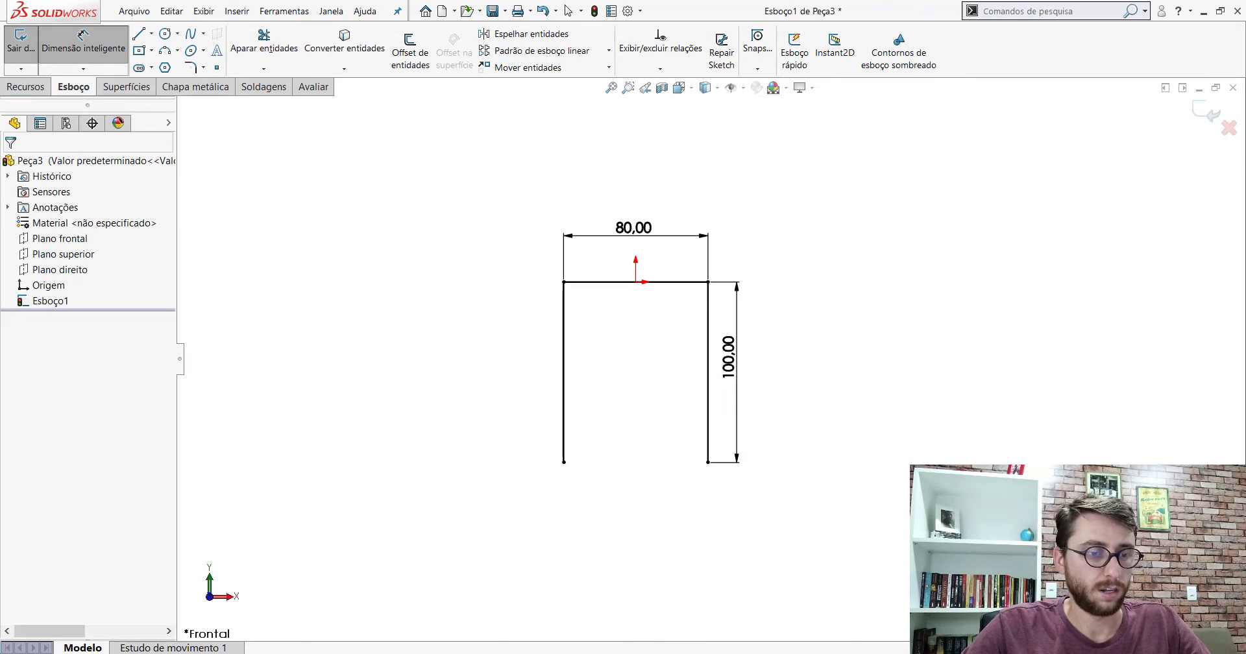
Measure the PP-PR(138)2200 bracket's bend edge, confirming 100 mm.
click(404, 591)
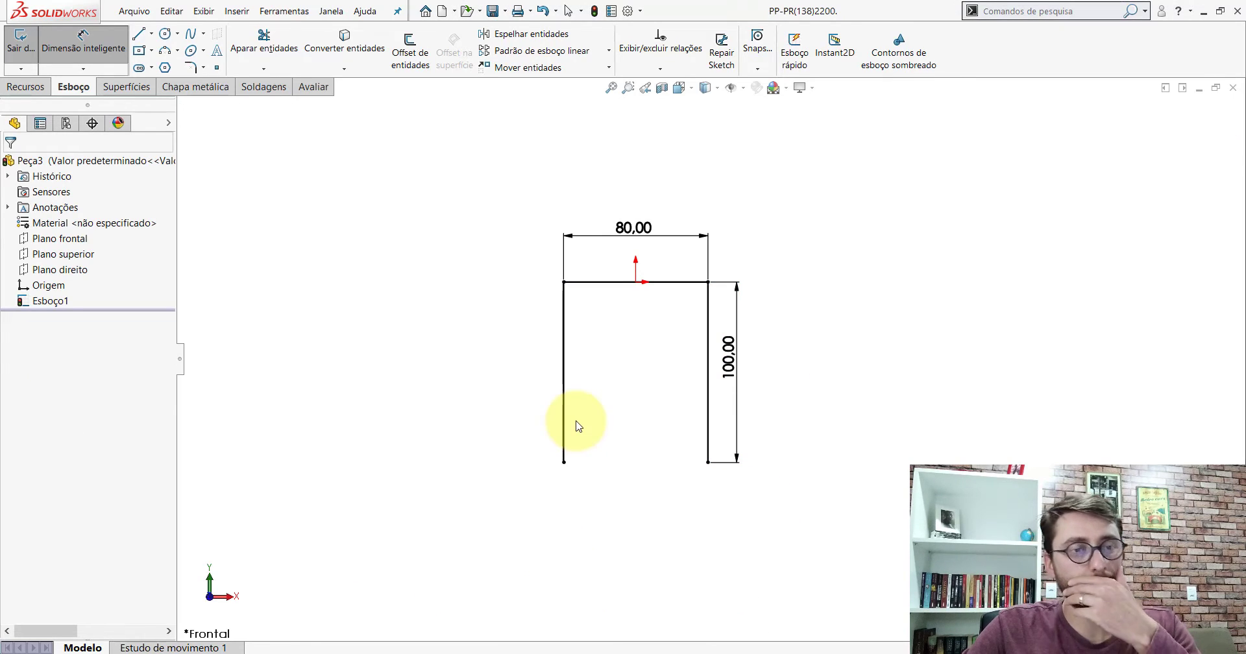
click(313, 86)
click(156, 43)
click(701, 316)
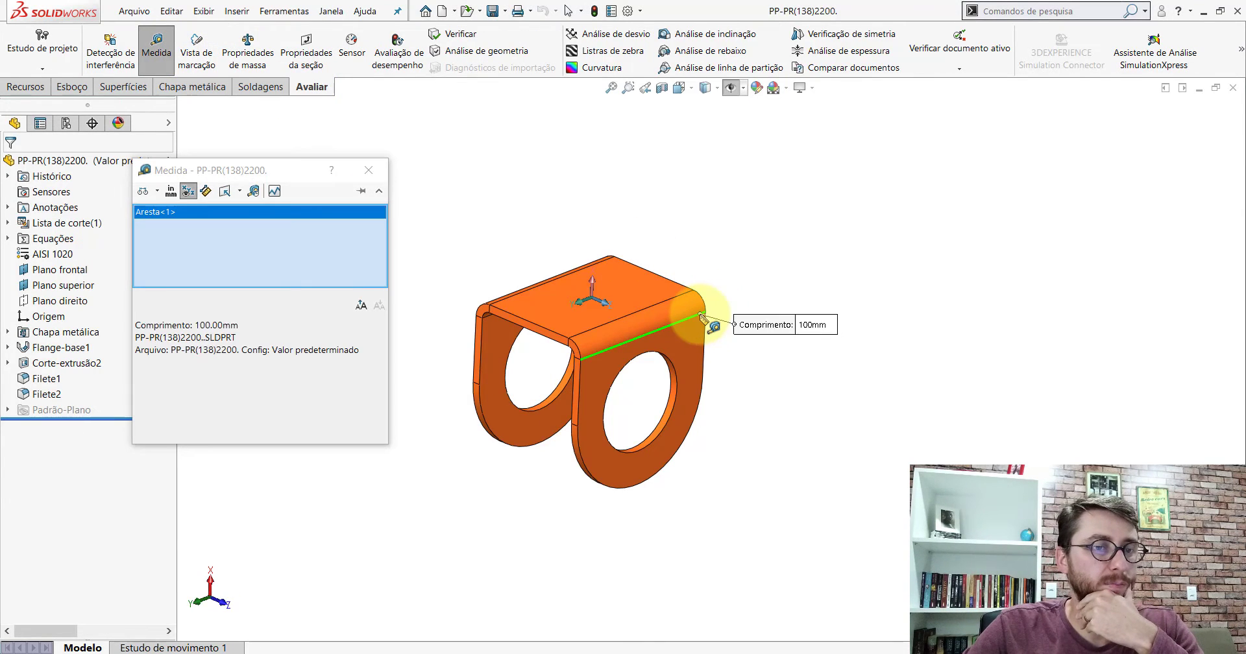
click(375, 170)
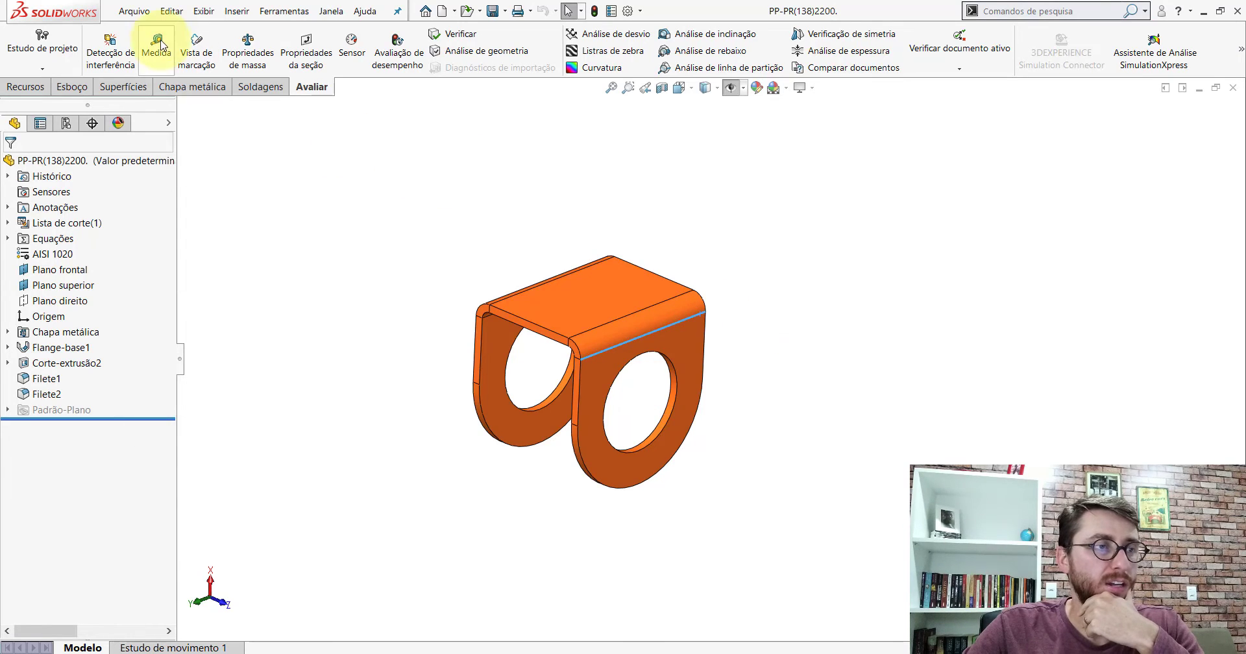
click(158, 43)
scroll(592, 411, down, 5)
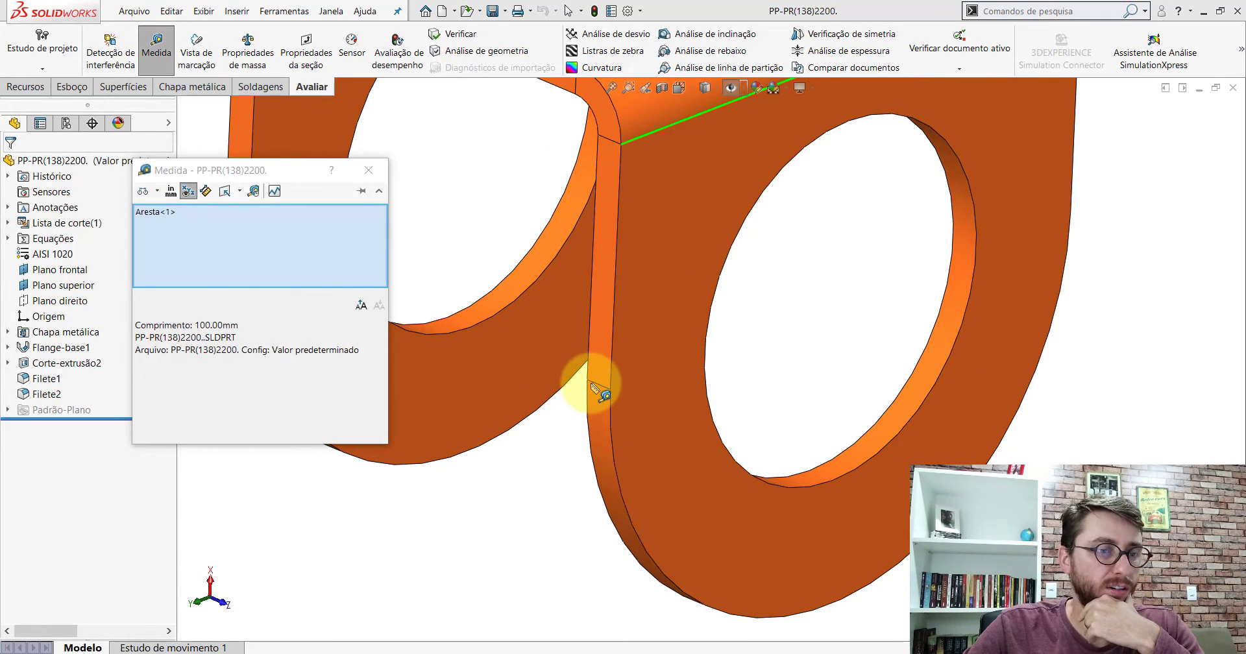
Finish measuring the 4.8 mm edge, close the measurement and switch back to Peça3's sketch.
click(594, 389)
key(f)
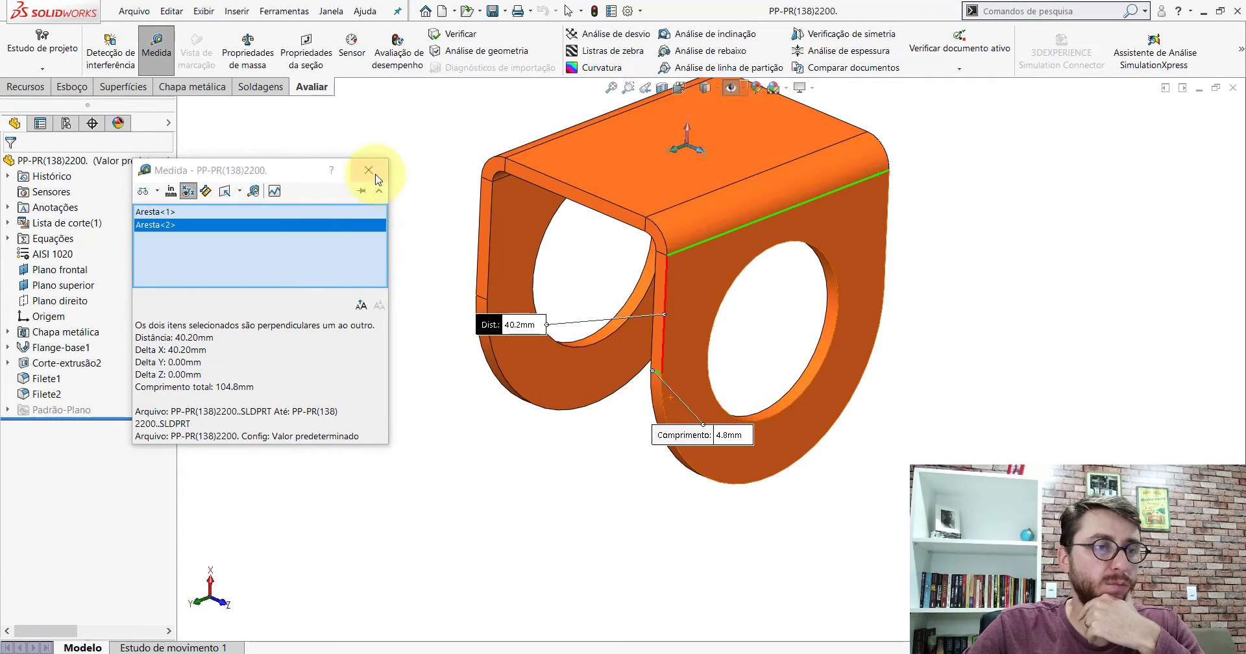
click(369, 170)
scroll(757, 323, up, 4)
scroll(840, 280, down, 3)
scroll(804, 303, up, 3)
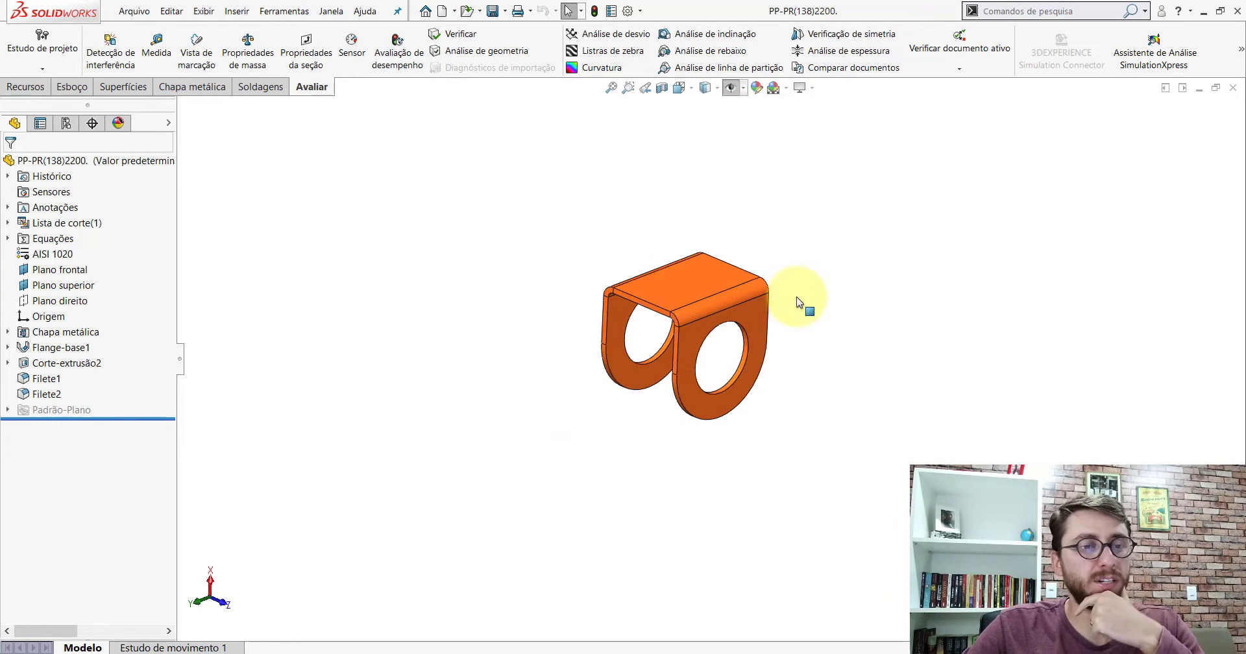
scroll(756, 257, down, 2)
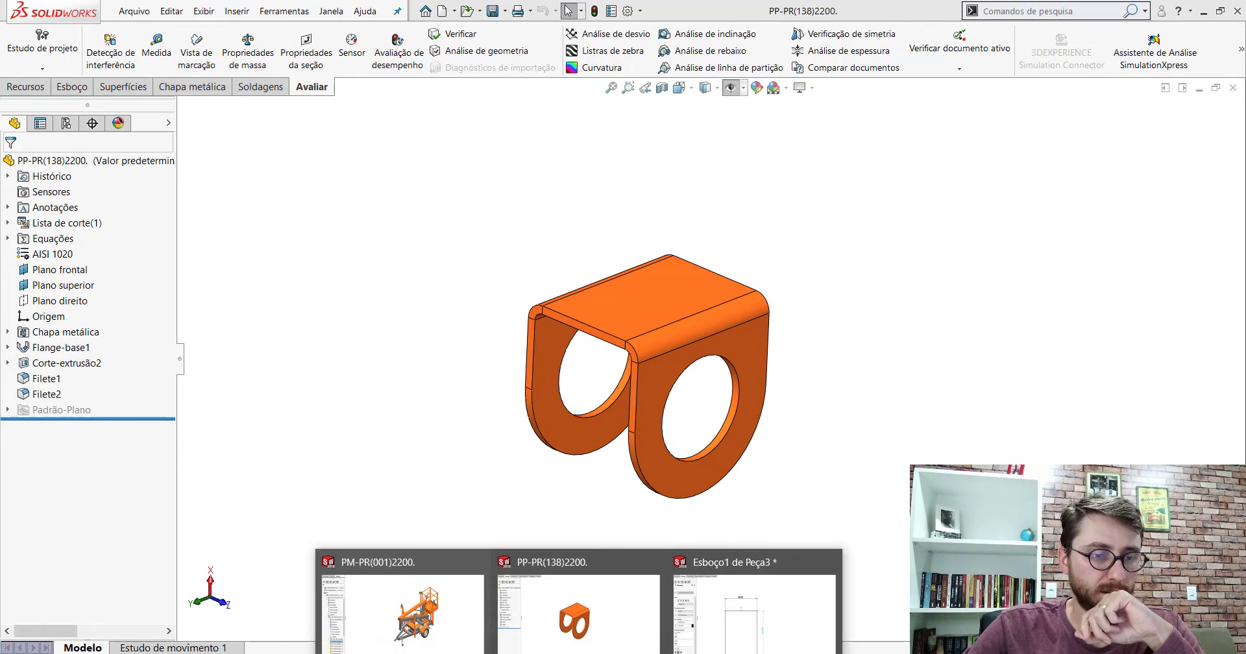
key(ctrl+Tab)
Create a base flange from the U sketch: 100 mm deep, mid-plane, 4.8 mm thick.
click(167, 91)
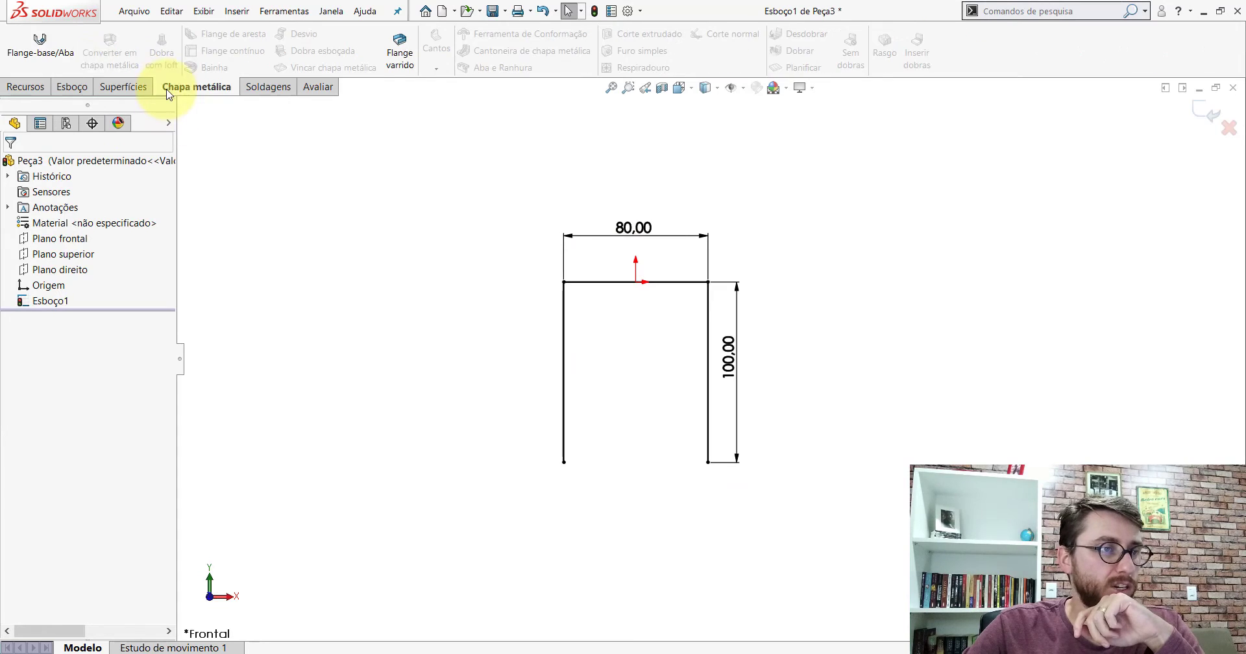
click(68, 61)
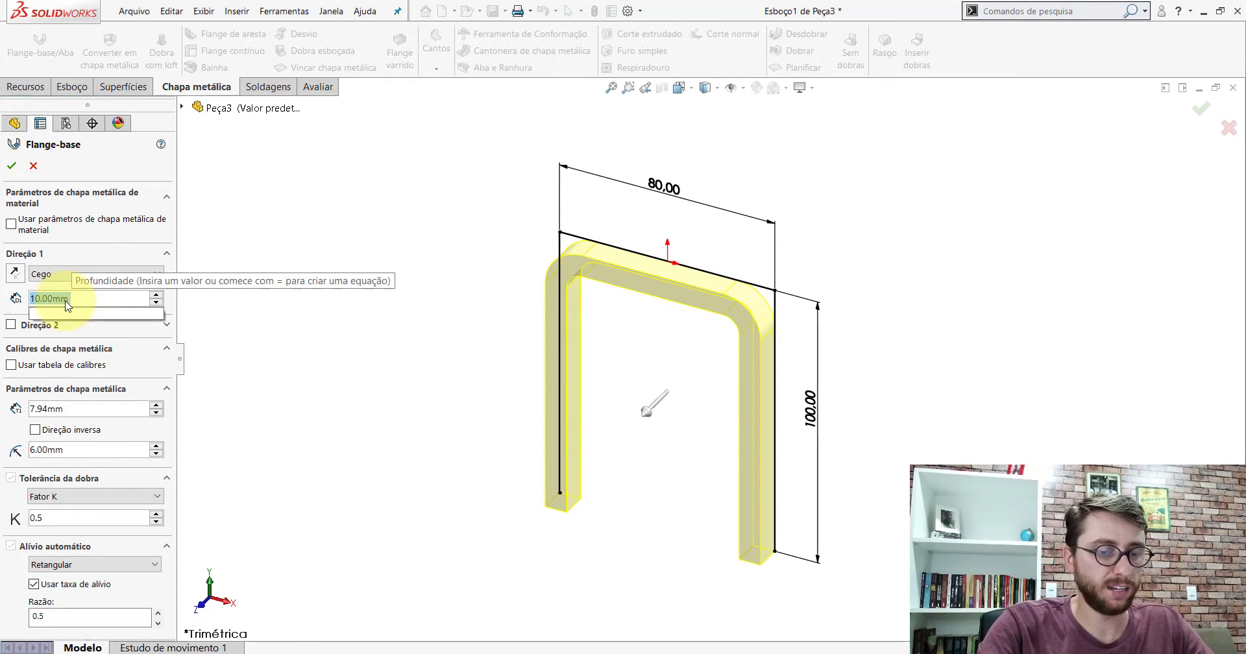
text(100)
key(Return)
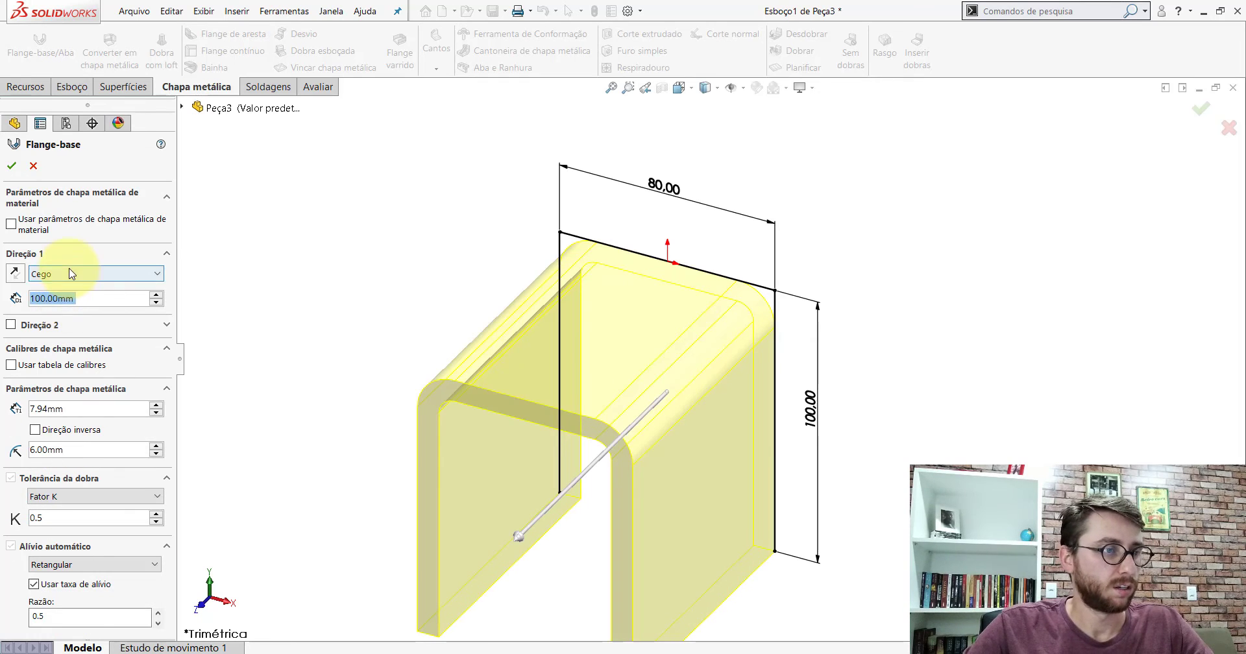
click(71, 273)
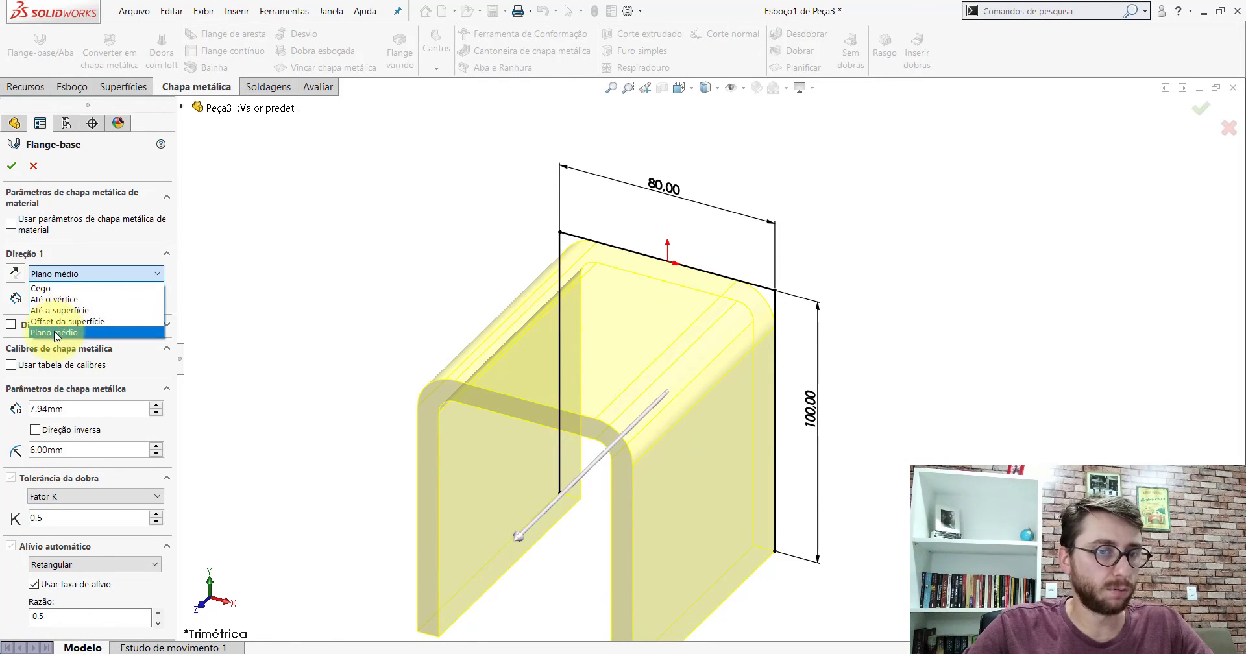
click(55, 333)
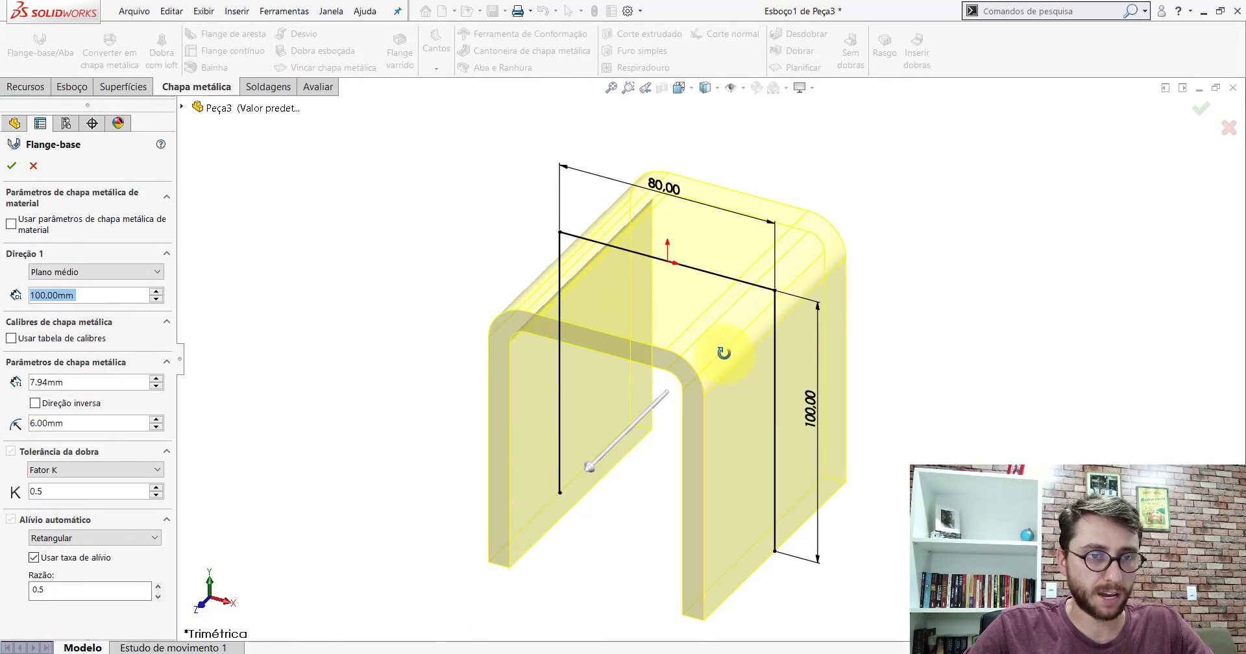
mouse_move(723, 353)
middle_down()
mouse_move(779, 278)
mouse_move(723, 314)
middle_up()
text(4.8)
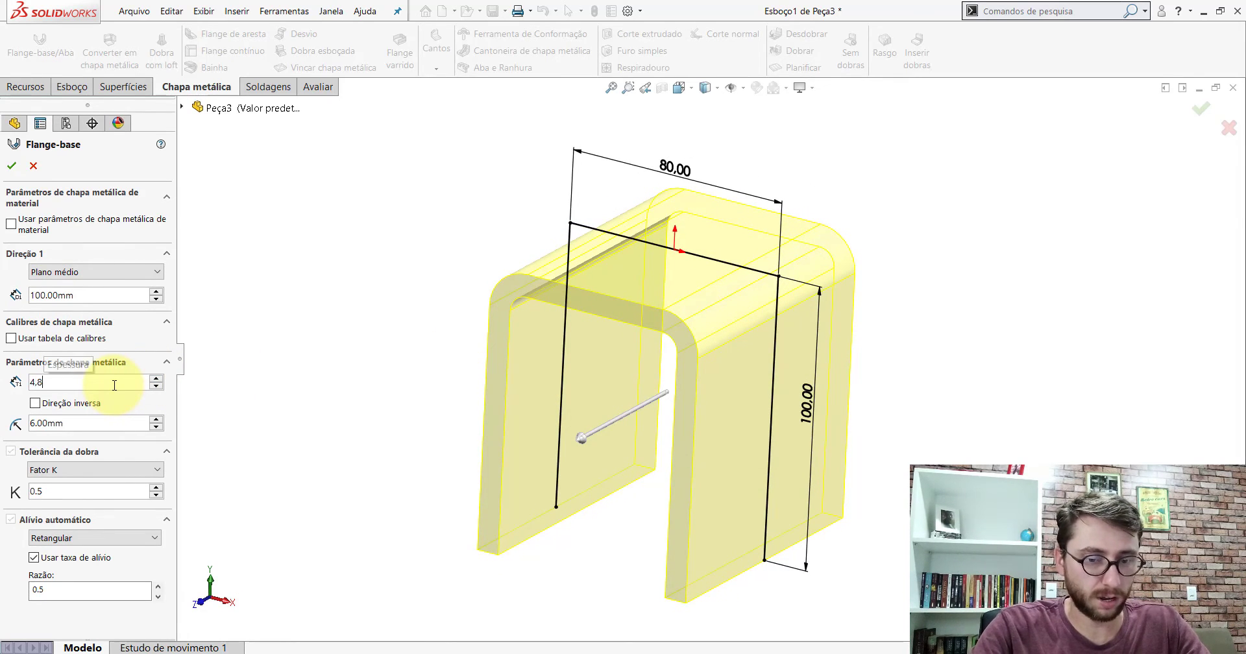
key(Return)
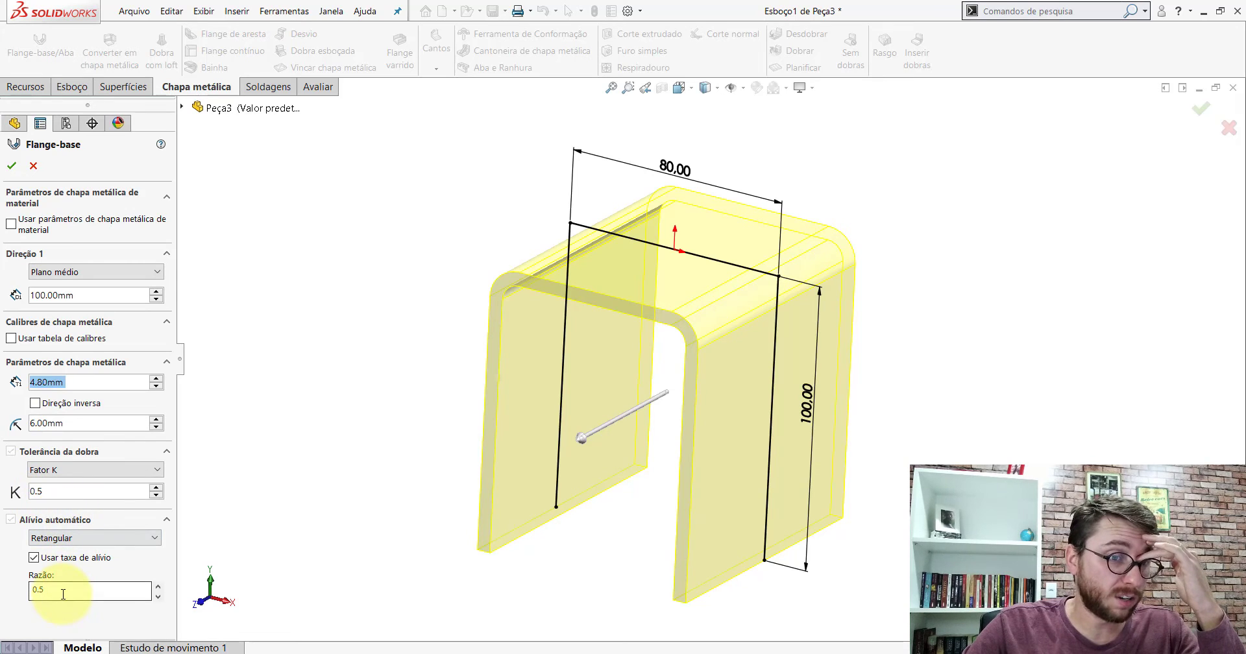
click(12, 167)
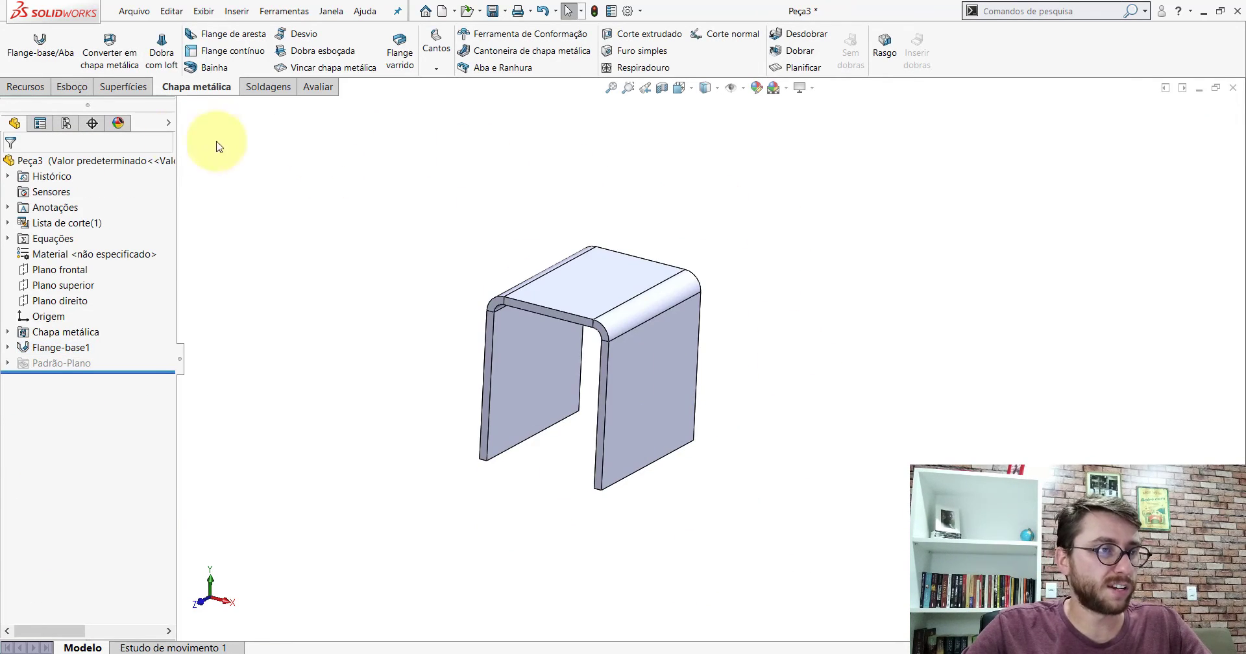
Start a full-round fillet and pick the first side face of one leg.
click(31, 88)
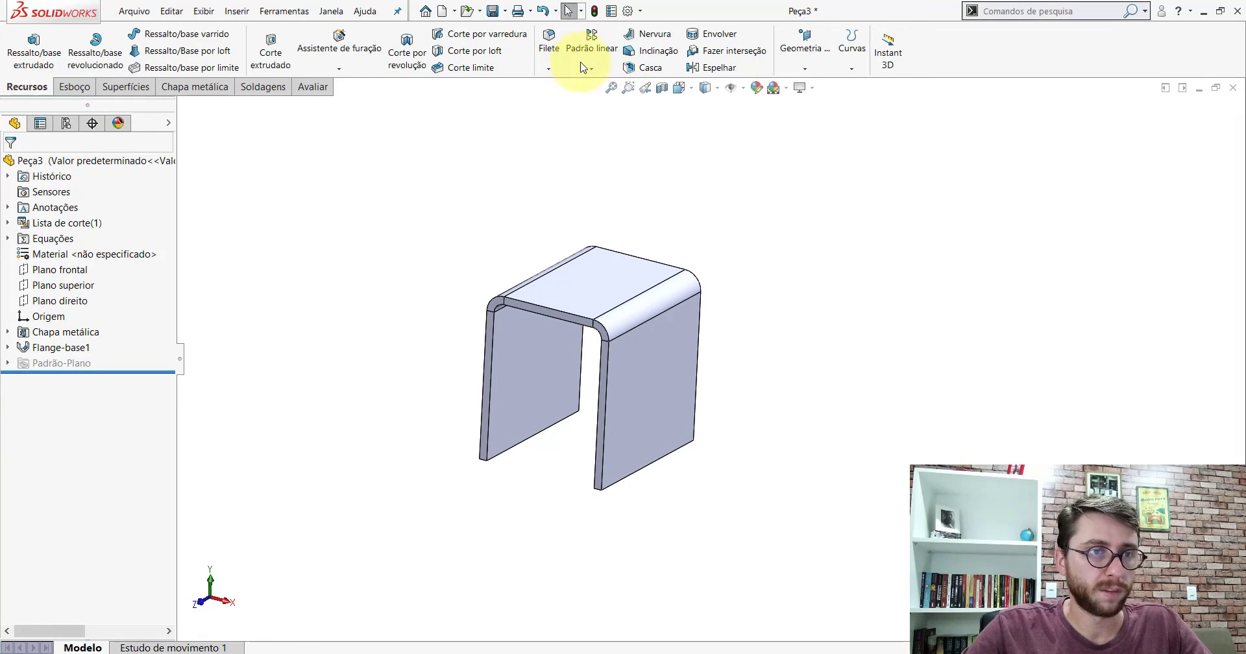
click(552, 47)
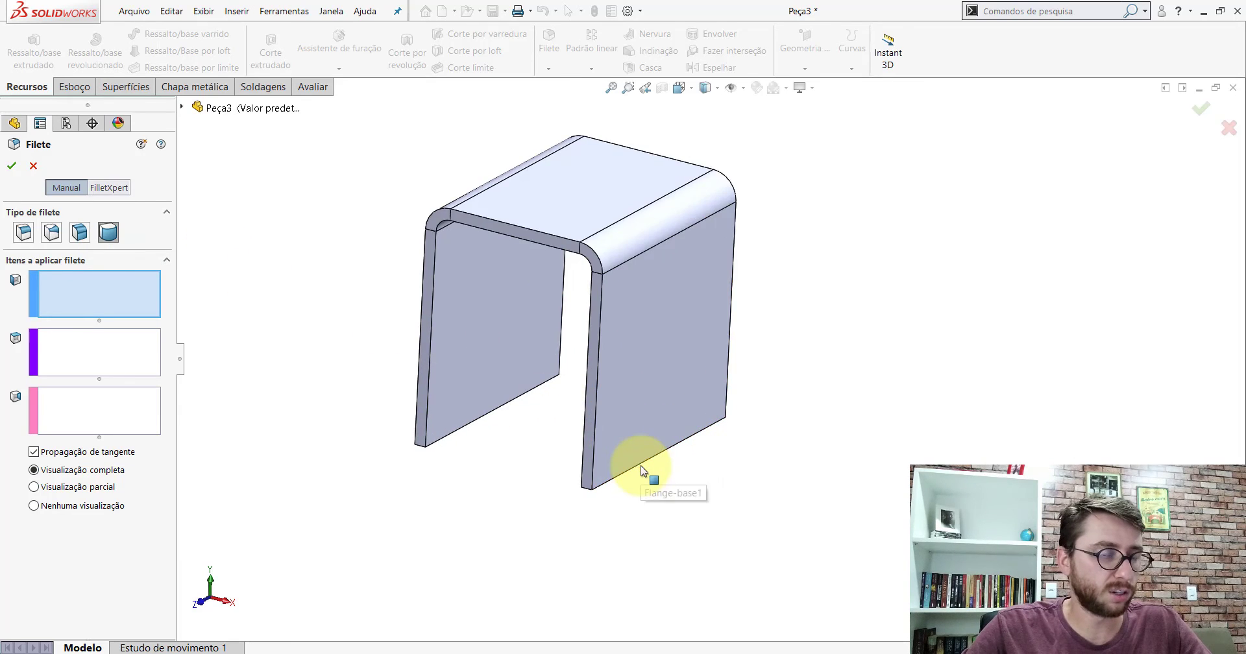
scroll(634, 392, down, 3)
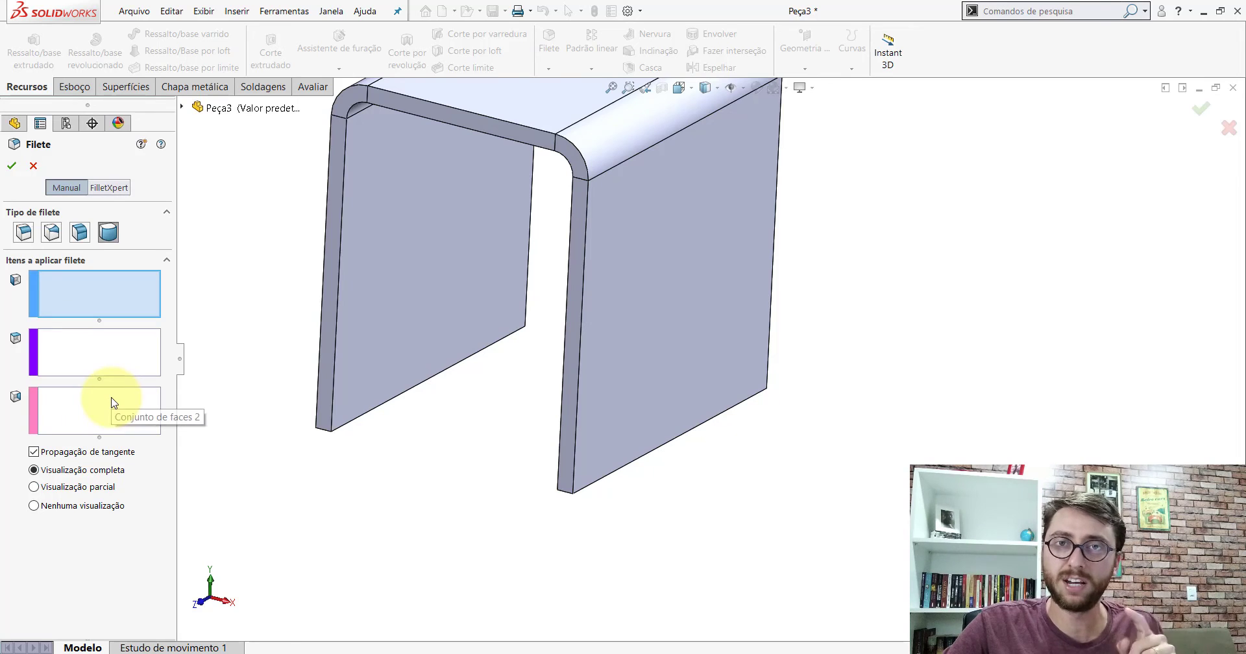
click(578, 255)
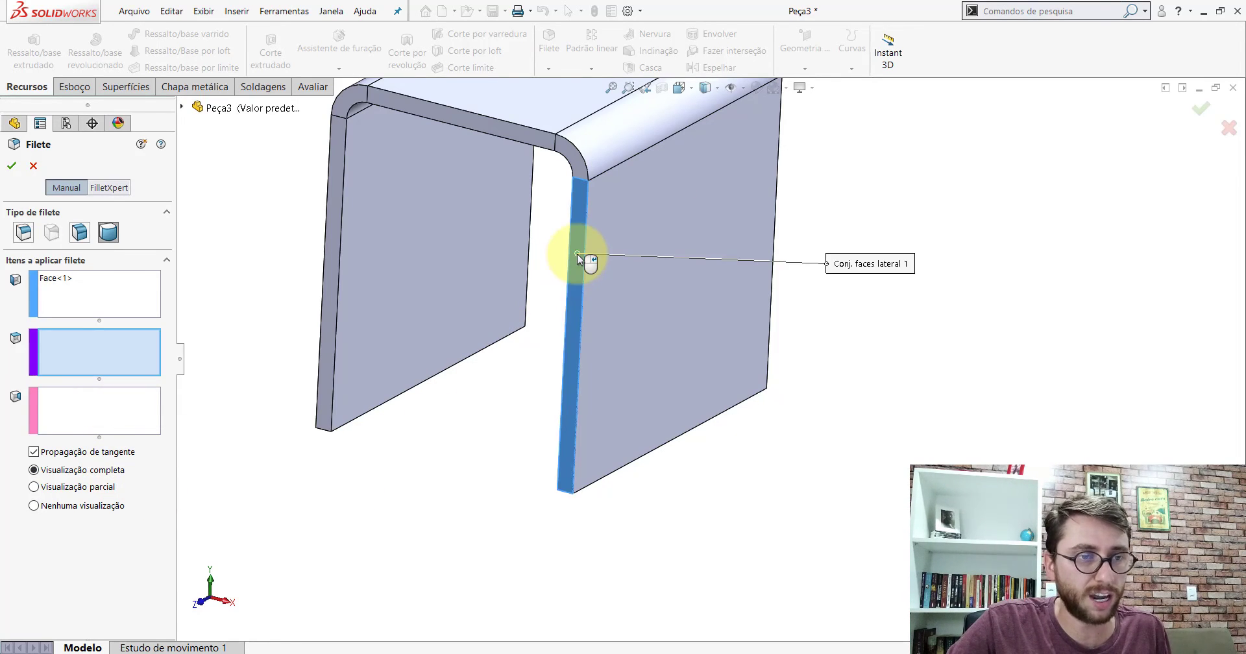
middle_drag(577, 255, 606, 387)
scroll(649, 432, down, 3)
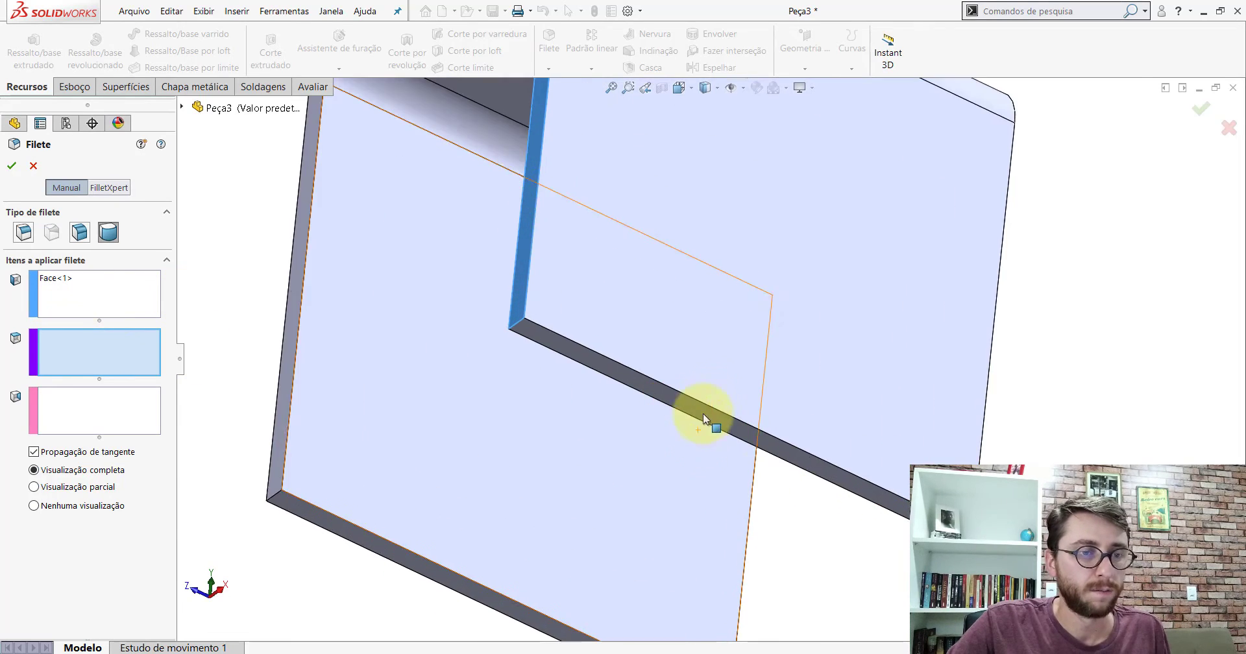
scroll(703, 417, down, 3)
Add the leg's bottom end face and opposite side face, then confirm Filete1.
click(442, 301)
middle_drag(442, 302, 780, 309)
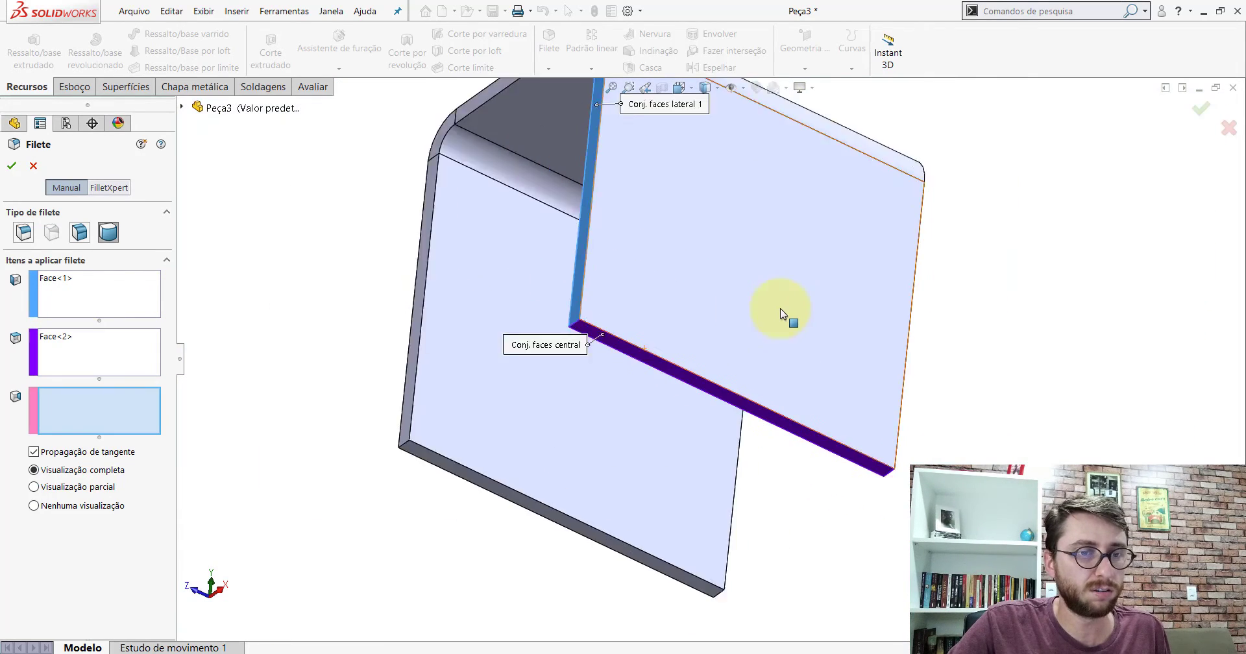
scroll(687, 356, up, 3)
scroll(683, 356, down, 3)
click(674, 283)
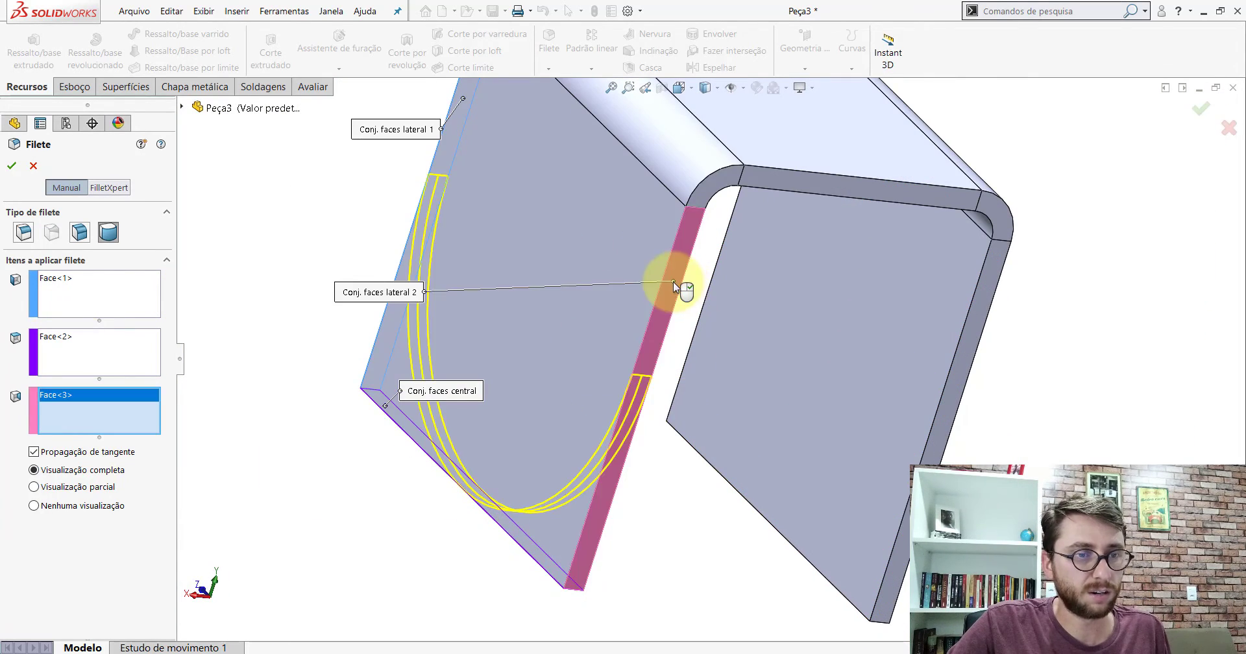
click(12, 163)
scroll(676, 347, up, 3)
scroll(675, 362, up, 2)
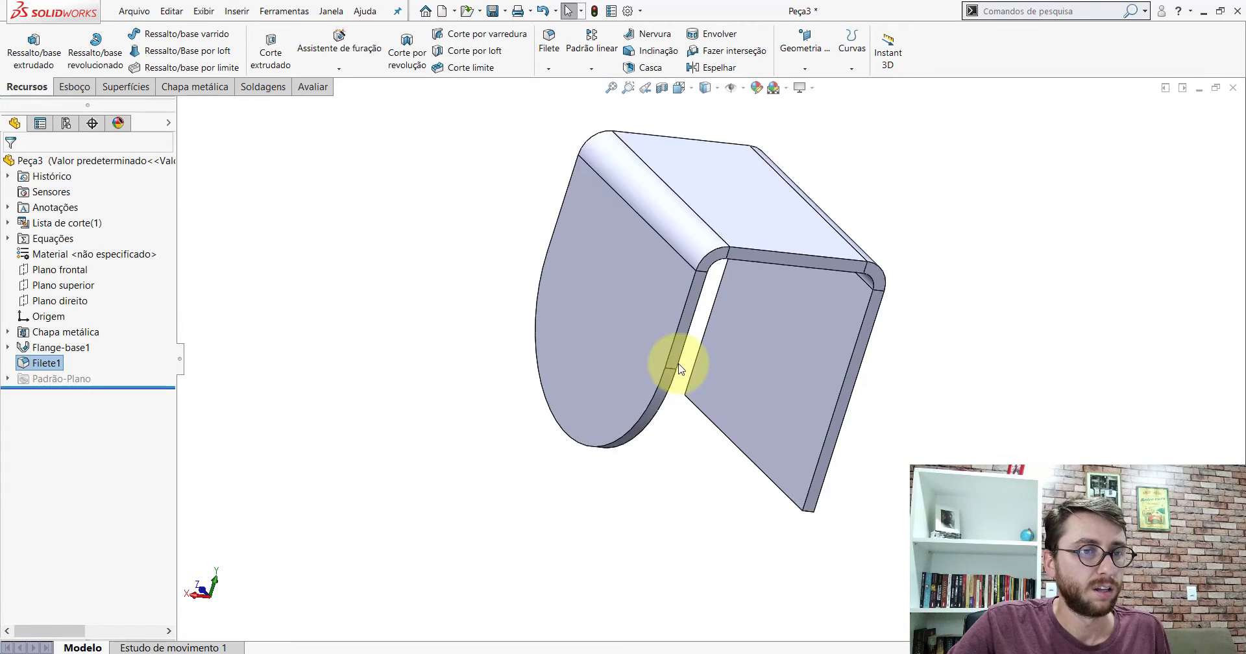
scroll(675, 361, up, 1)
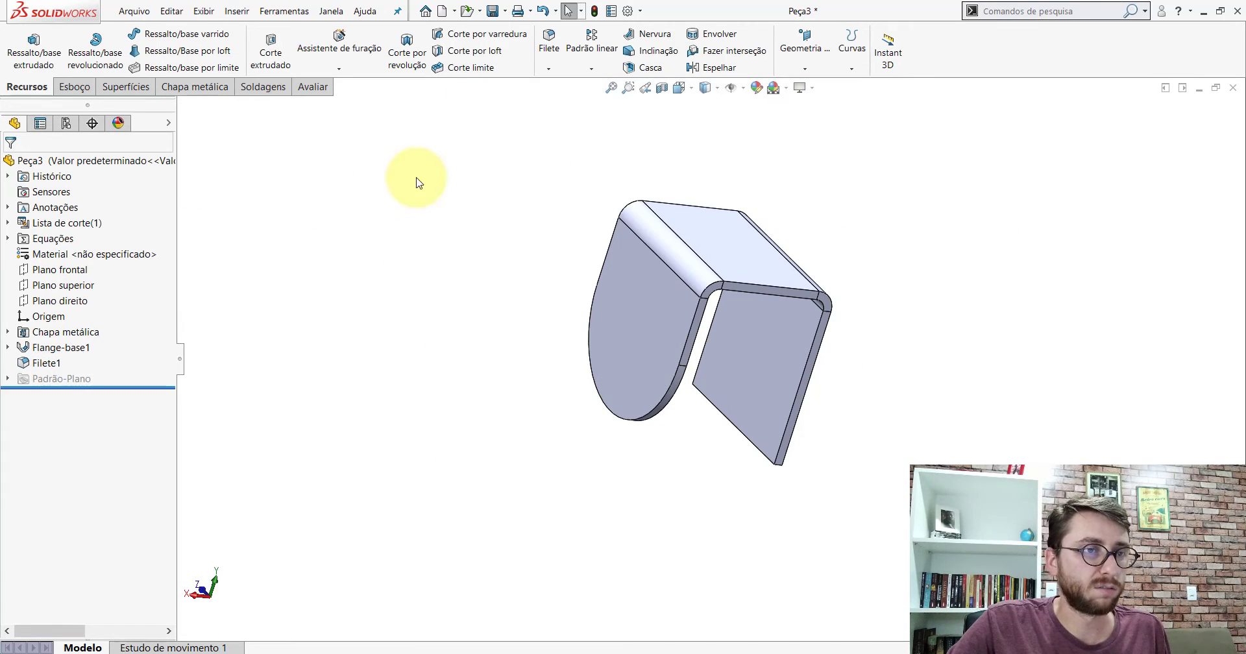
Add a second full-round fillet on the other leg's side, bottom and opposite side faces.
click(548, 58)
mouse_move(645, 243)
middle_down()
mouse_move(829, 340)
mouse_move(718, 370)
middle_up()
scroll(602, 259, down, 3)
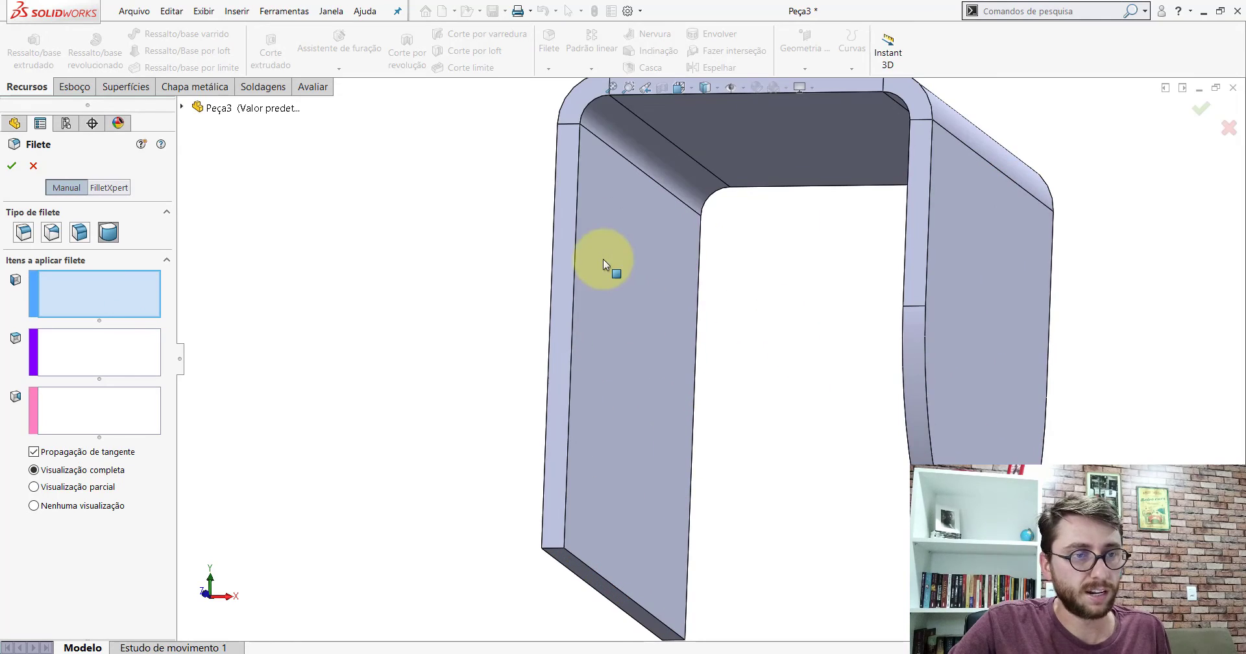
click(563, 232)
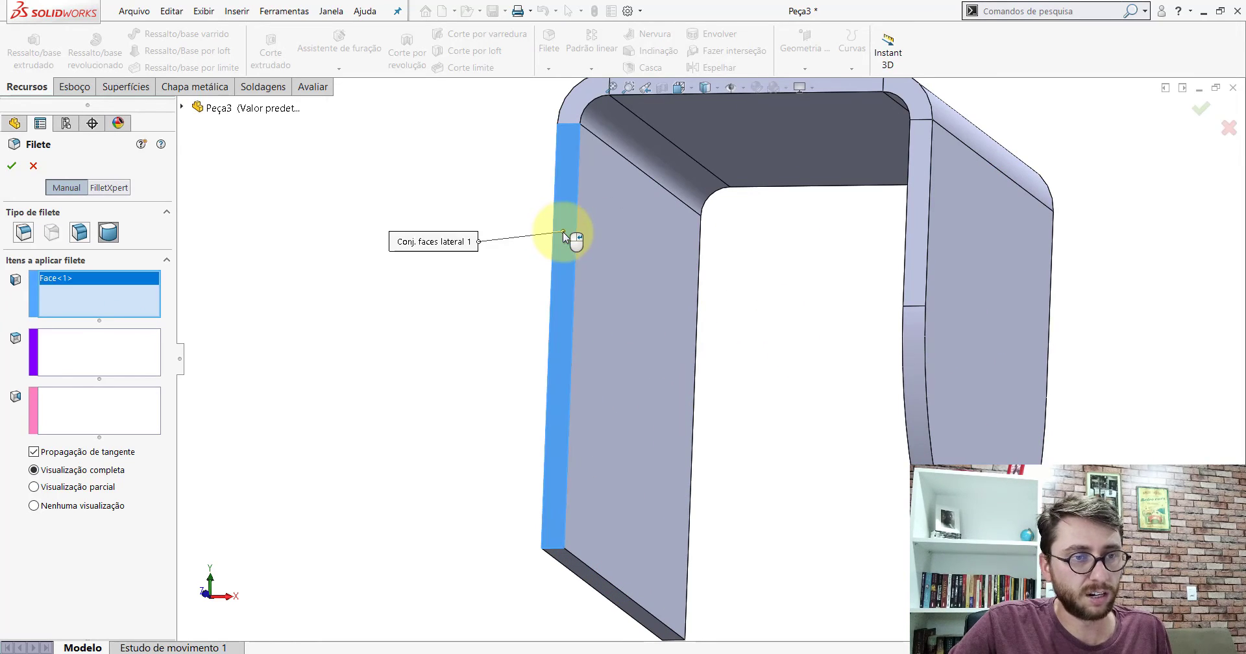
click(578, 569)
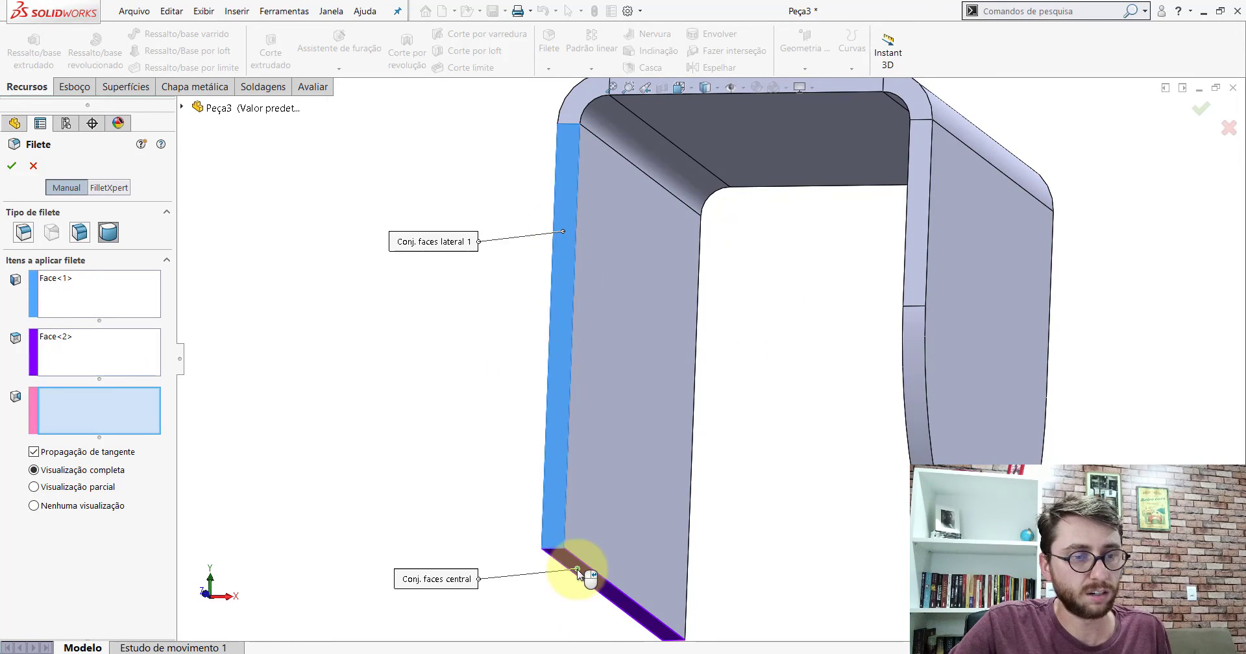
scroll(699, 412, up, 3)
middle_drag(698, 413, 555, 283)
scroll(662, 270, down, 5)
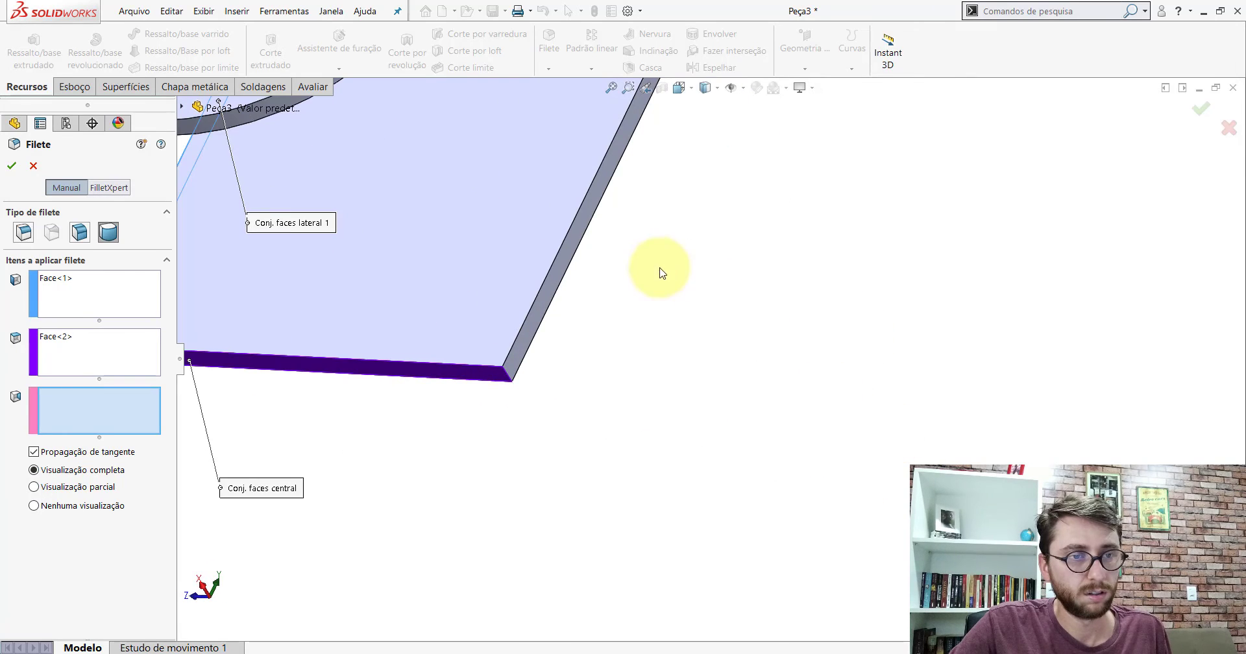
click(567, 250)
key(Return)
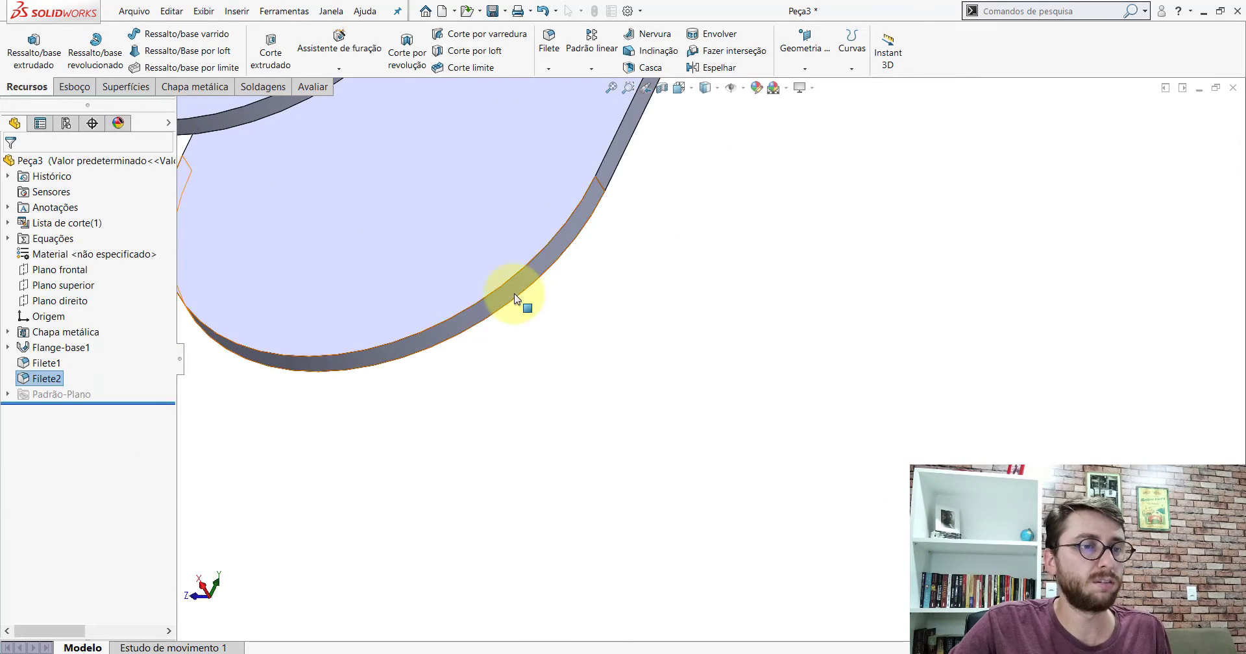
Switch the part to the isometric view.
scroll(641, 235, up, 5)
mouse_move(641, 235)
middle_down()
mouse_move(734, 461)
mouse_move(617, 378)
middle_up()
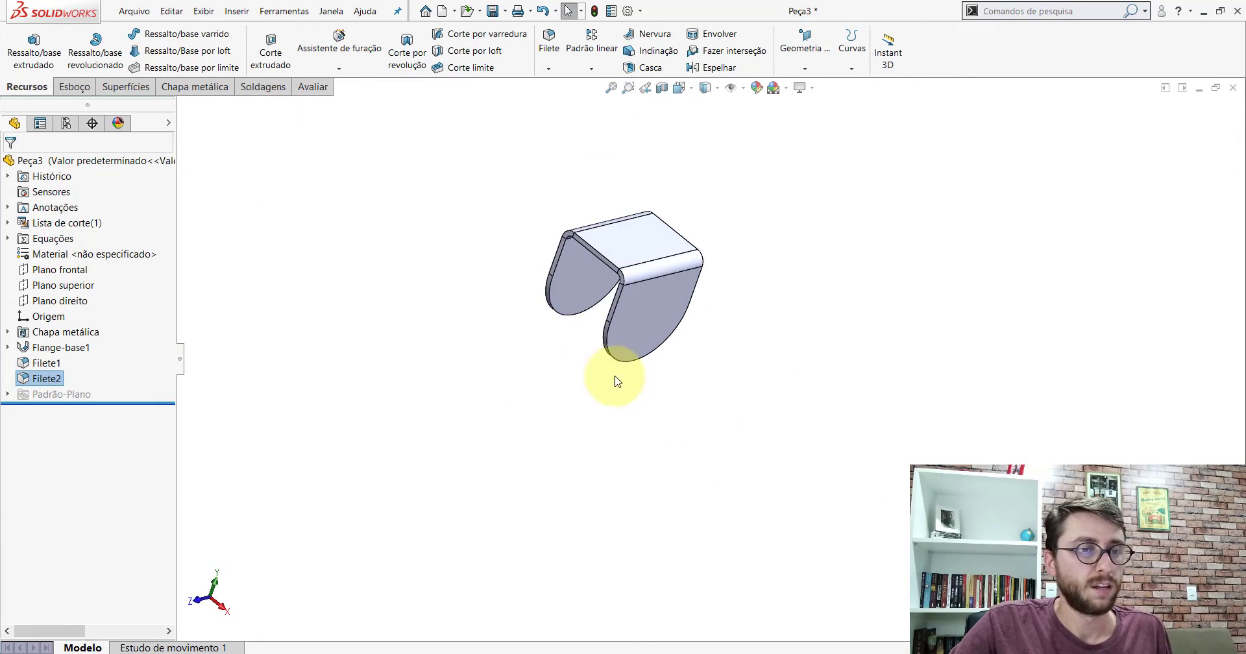
click(681, 90)
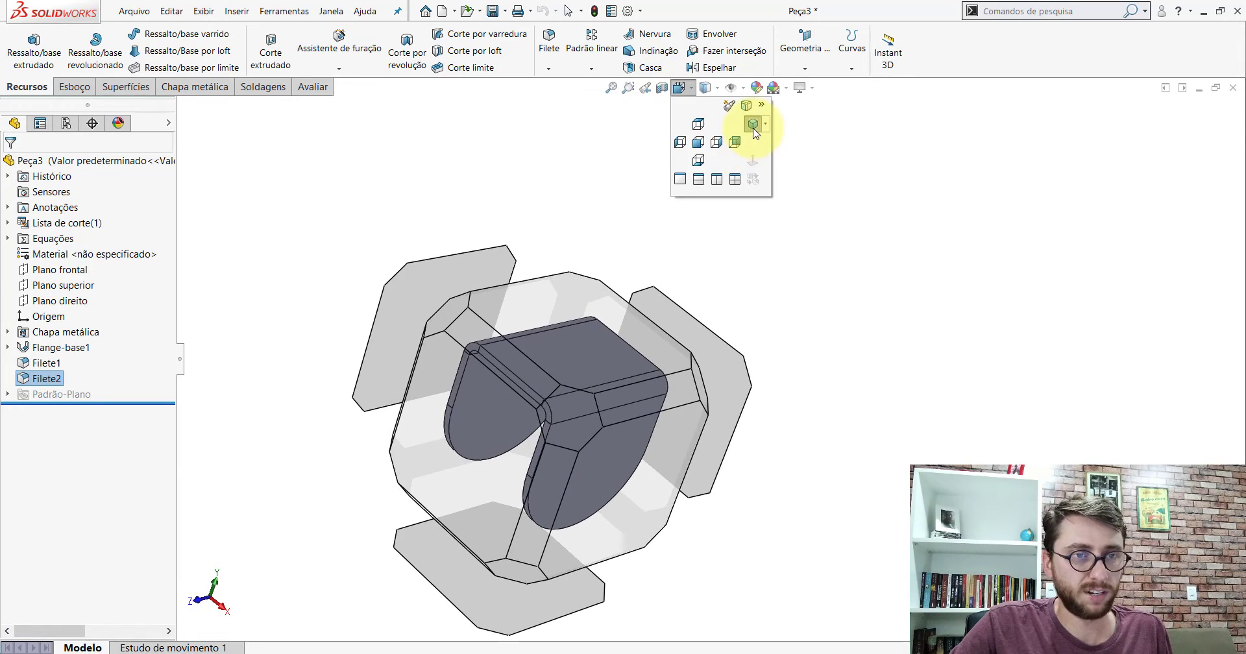
click(755, 117)
scroll(925, 334, down, 2)
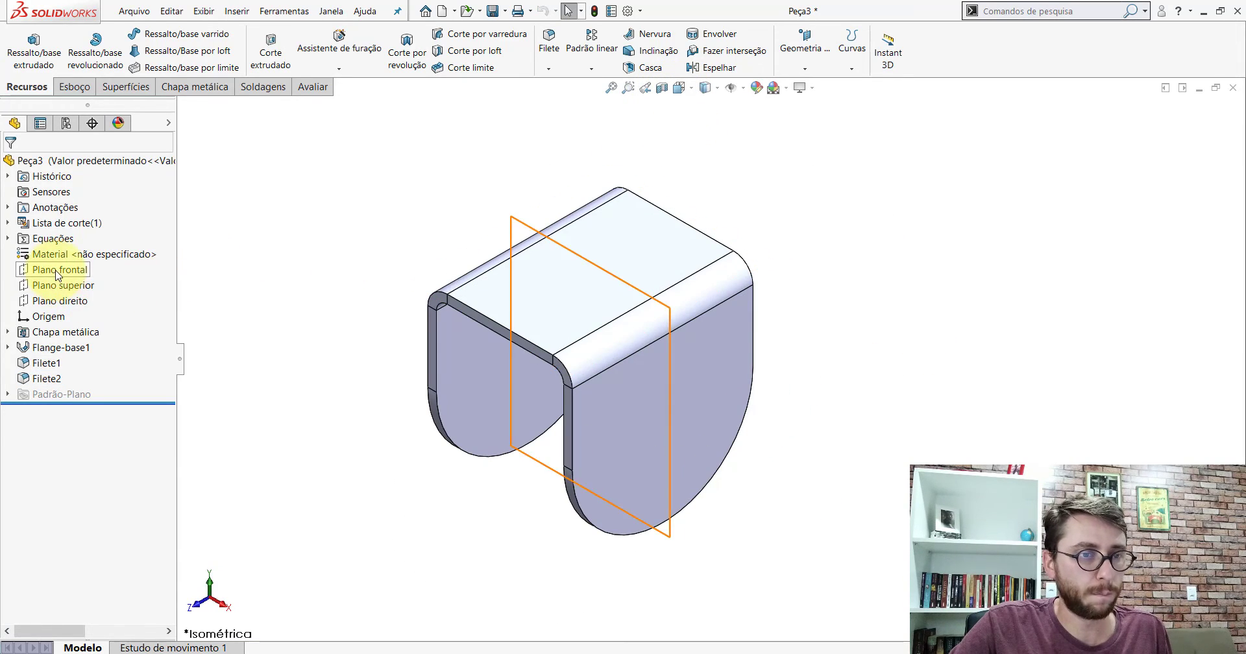
Sketch a circle on Plano direito centred on the leg's arc, then switch to PP-PR(138)2200.
click(58, 301)
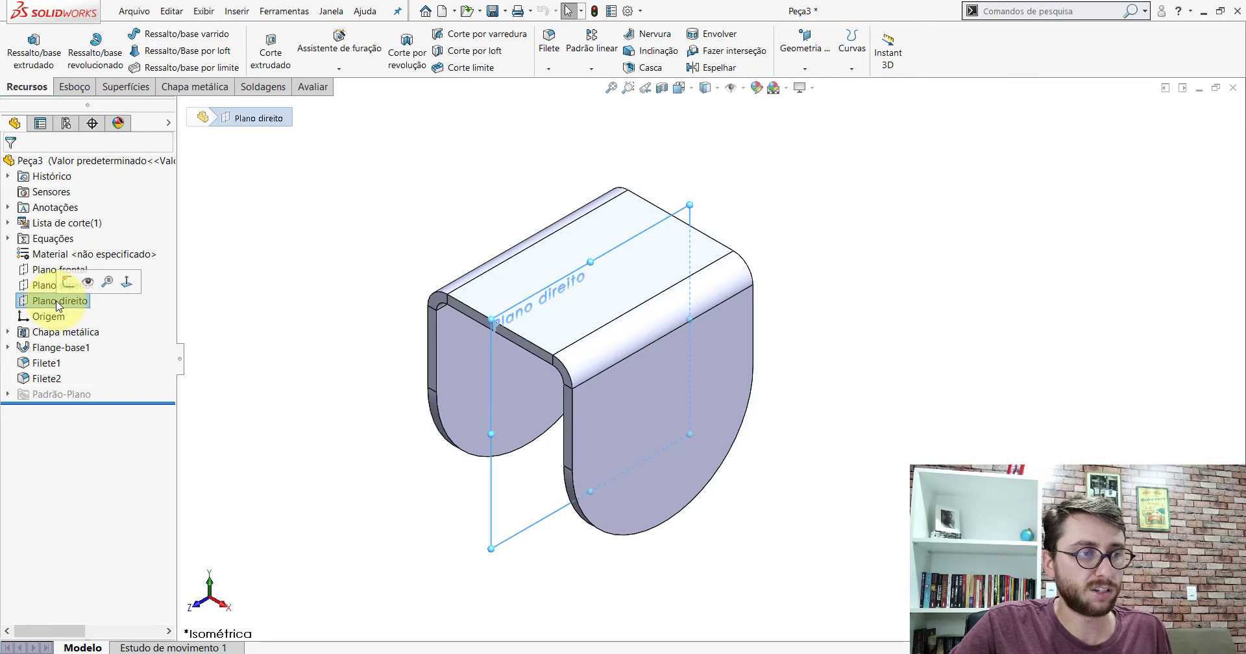
click(68, 283)
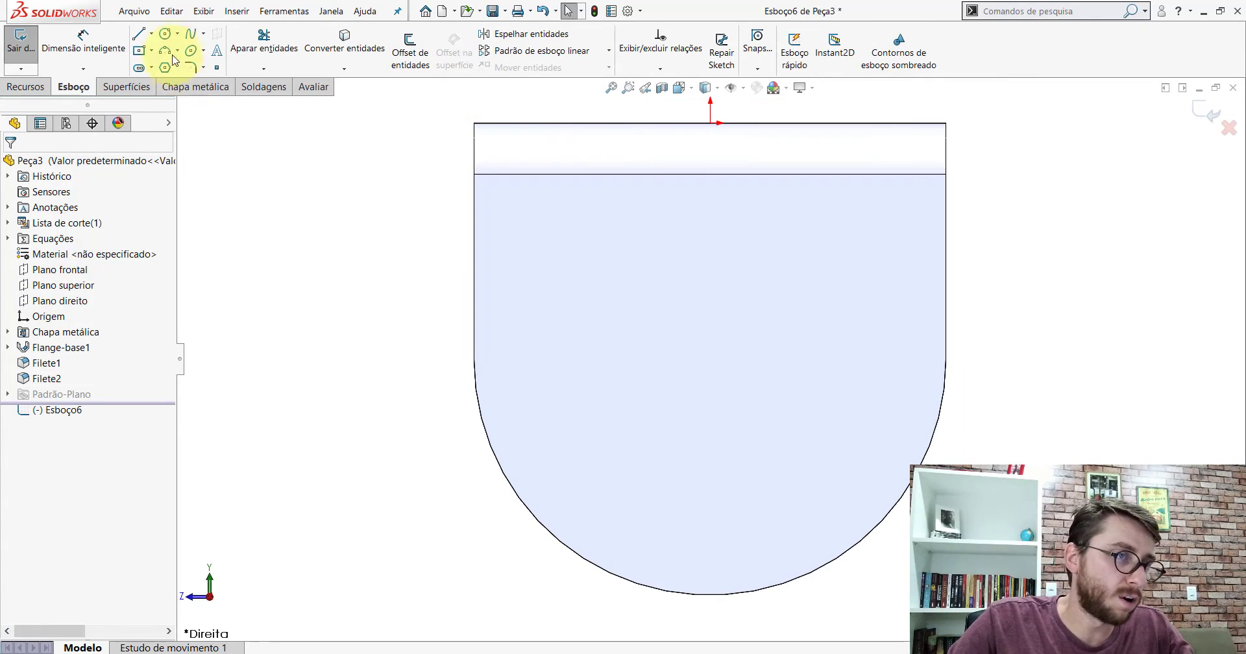
click(166, 33)
scroll(918, 376, down, 3)
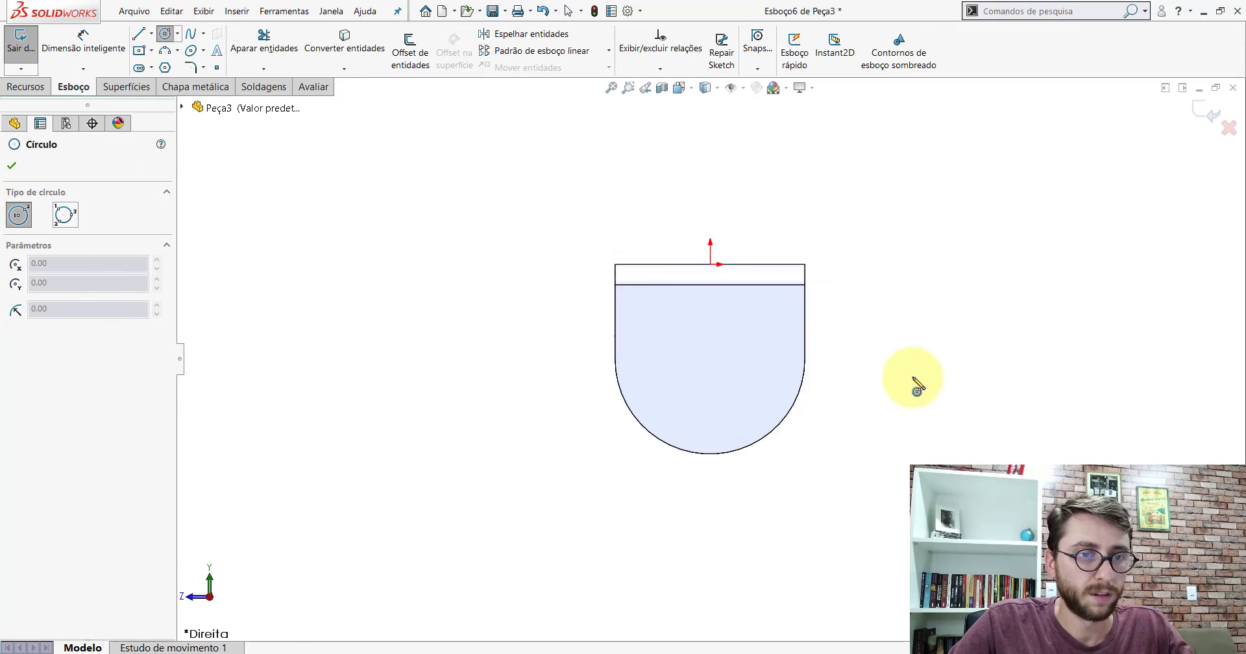
scroll(919, 377, up, 2)
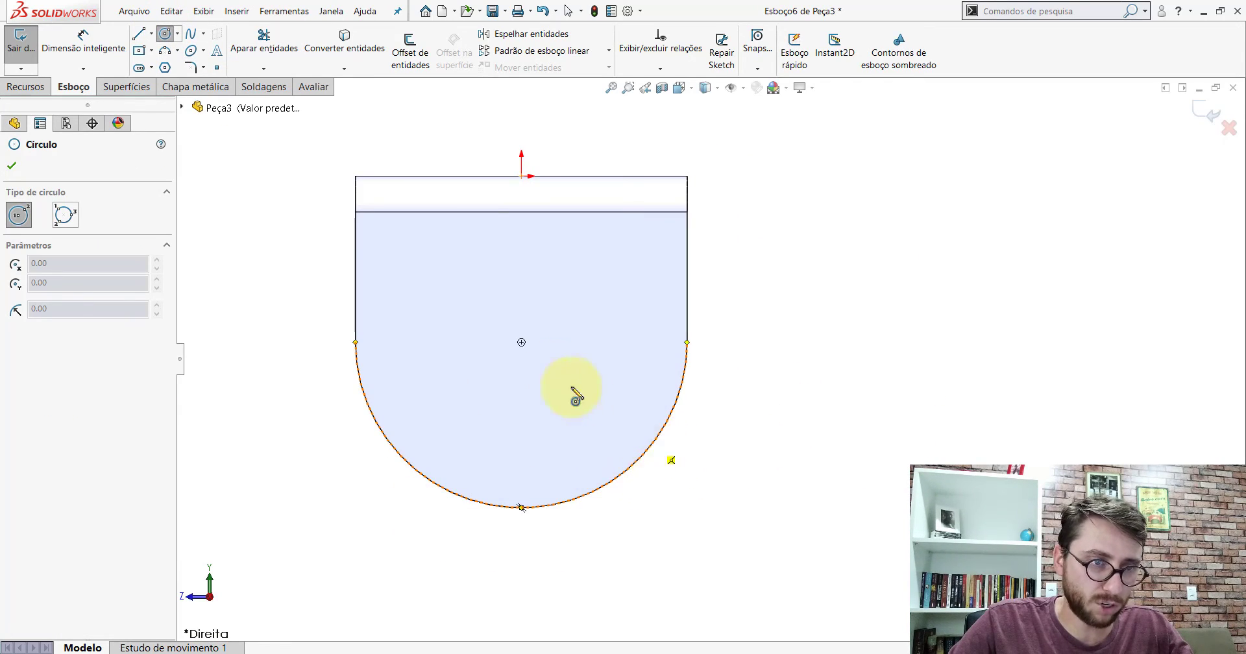
click(521, 342)
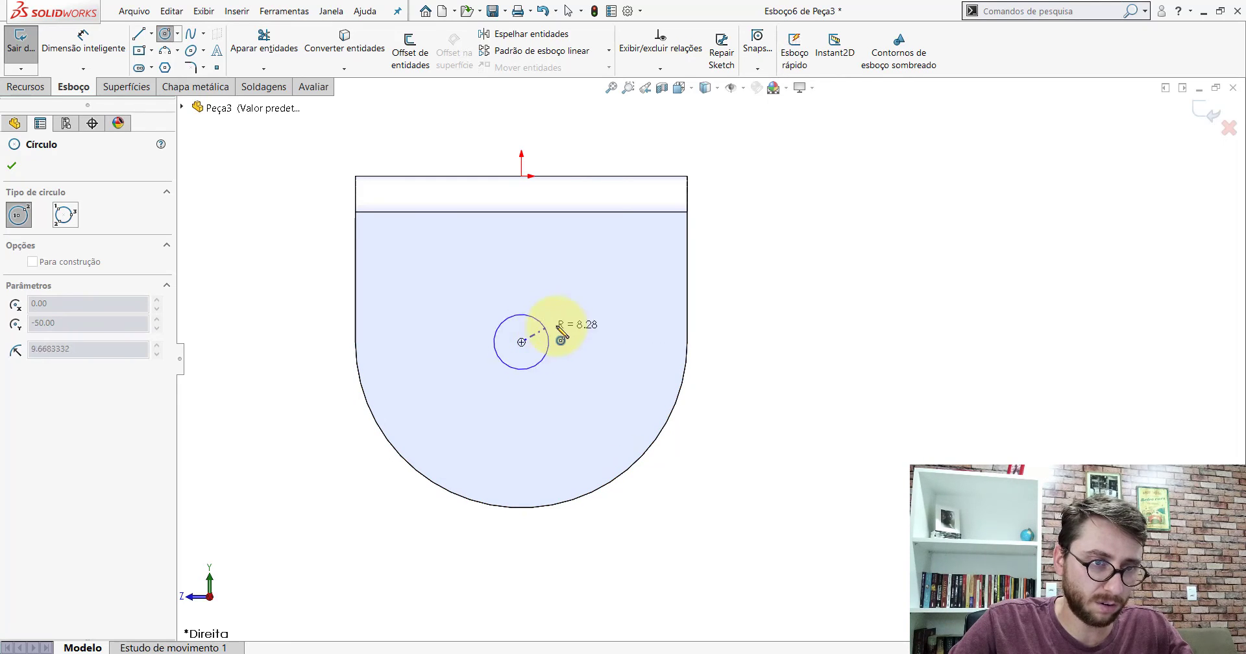
click(589, 316)
key(Escape)
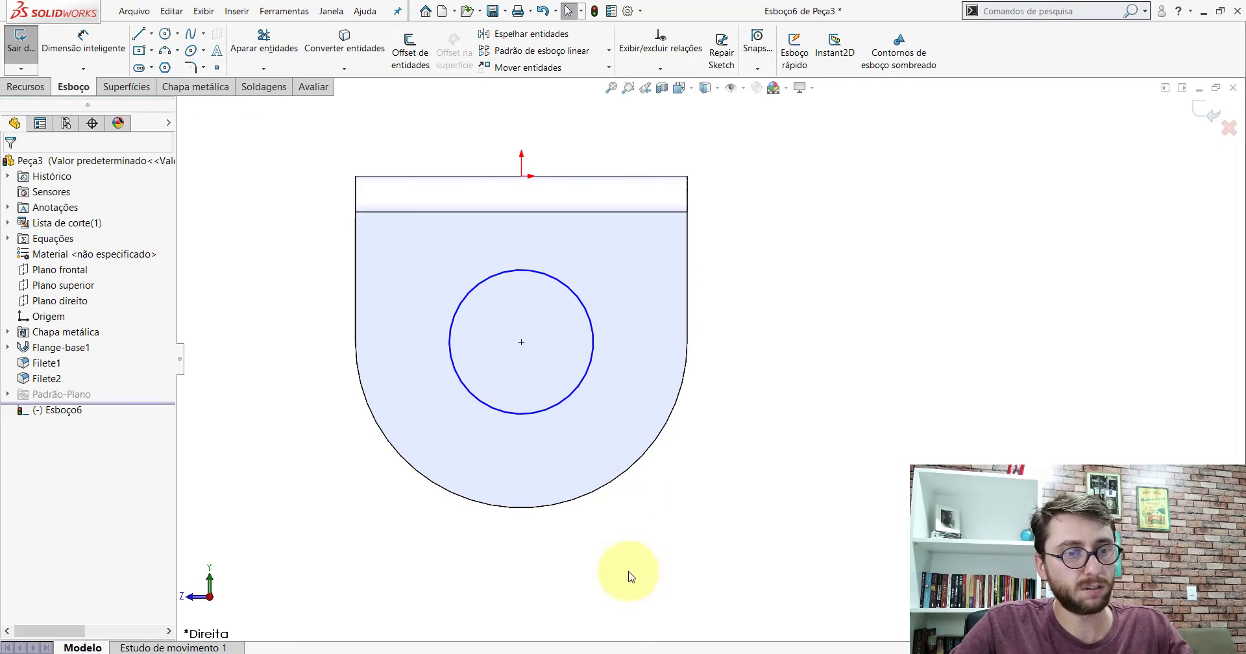
click(398, 606)
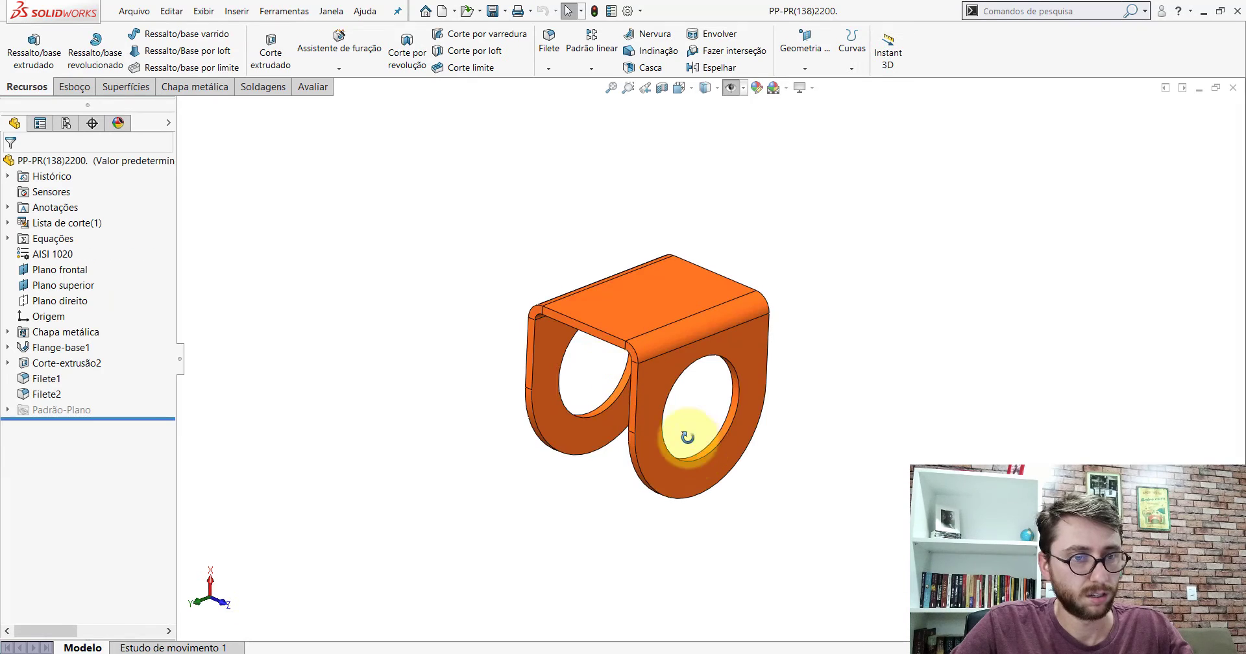
Measure the hole diameter on the PP-PR(138)2200 reference part.
middle_drag(682, 509, 676, 403)
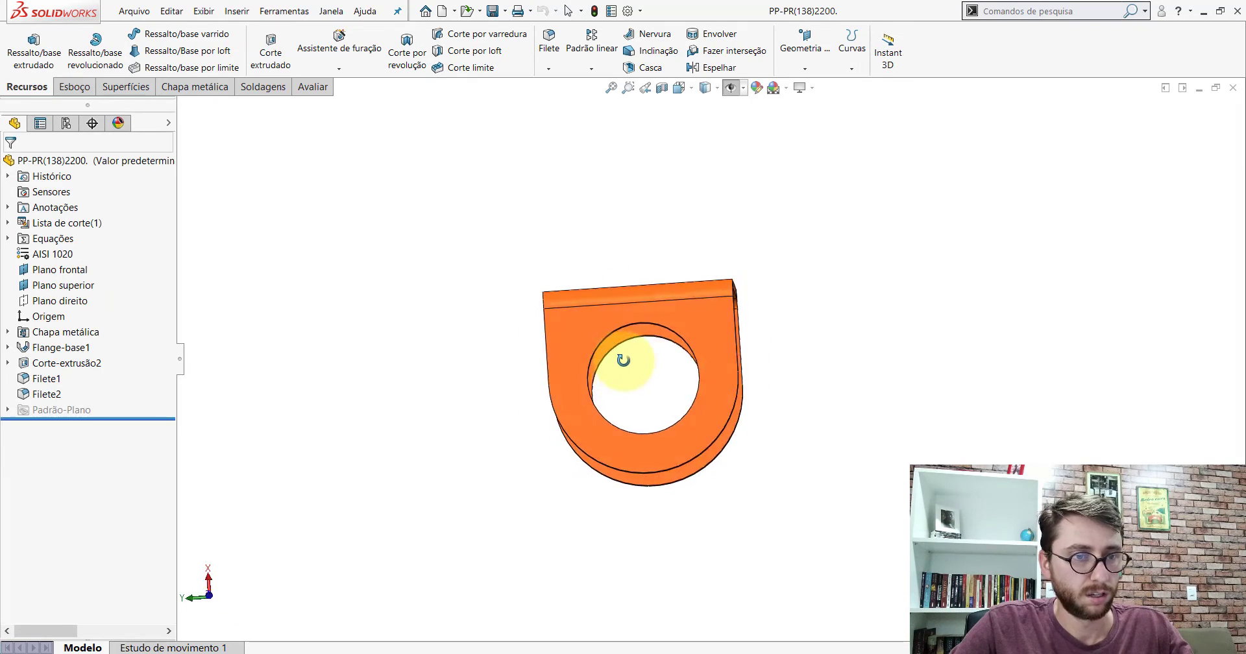
click(313, 86)
click(156, 48)
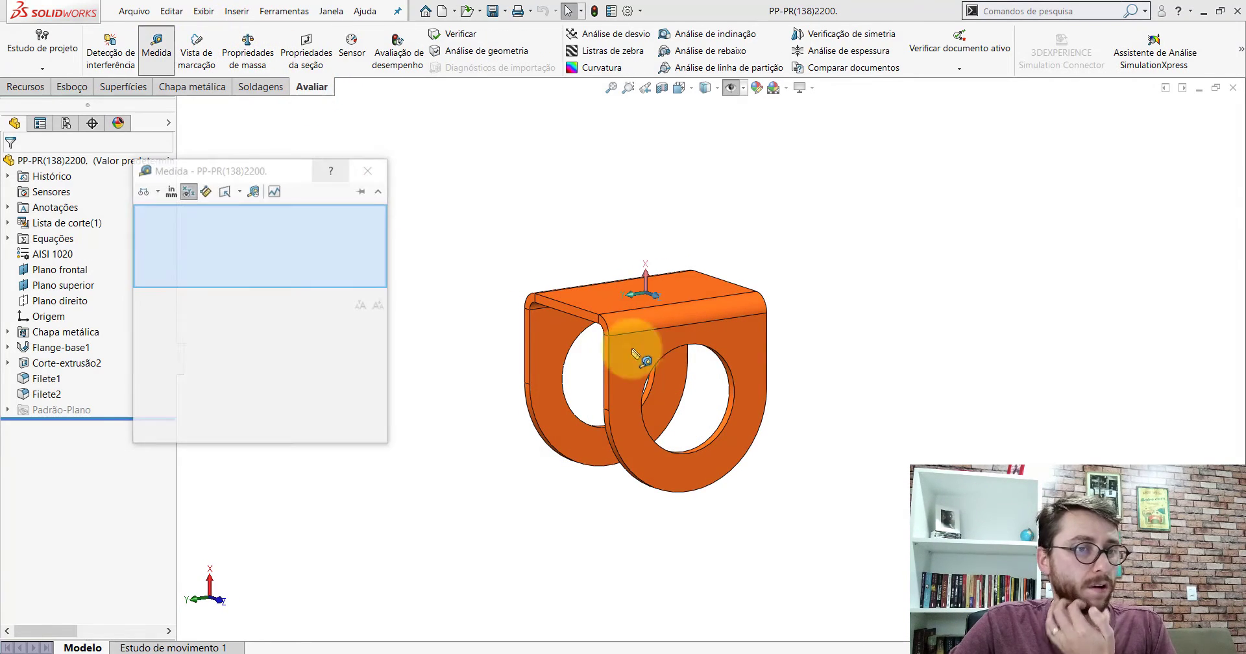
click(732, 397)
key(Escape)
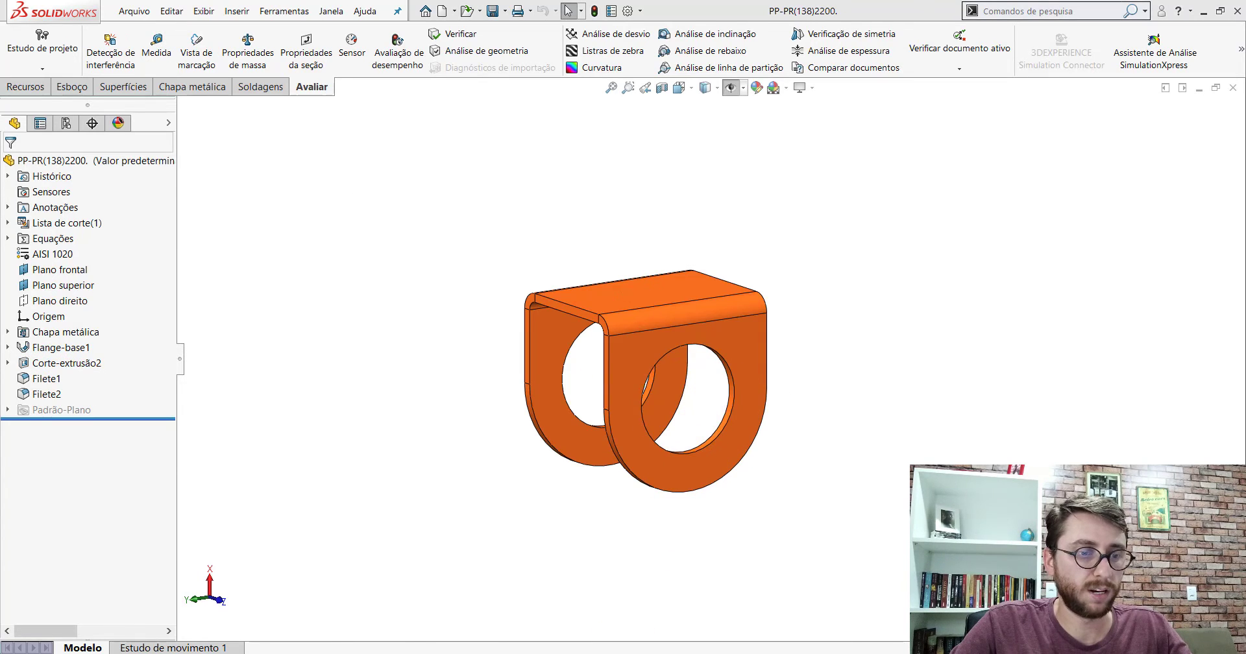
Dimension Peça3's sketch circle to a 59 mm diameter and view it isometrically.
click(71, 87)
click(83, 40)
click(596, 342)
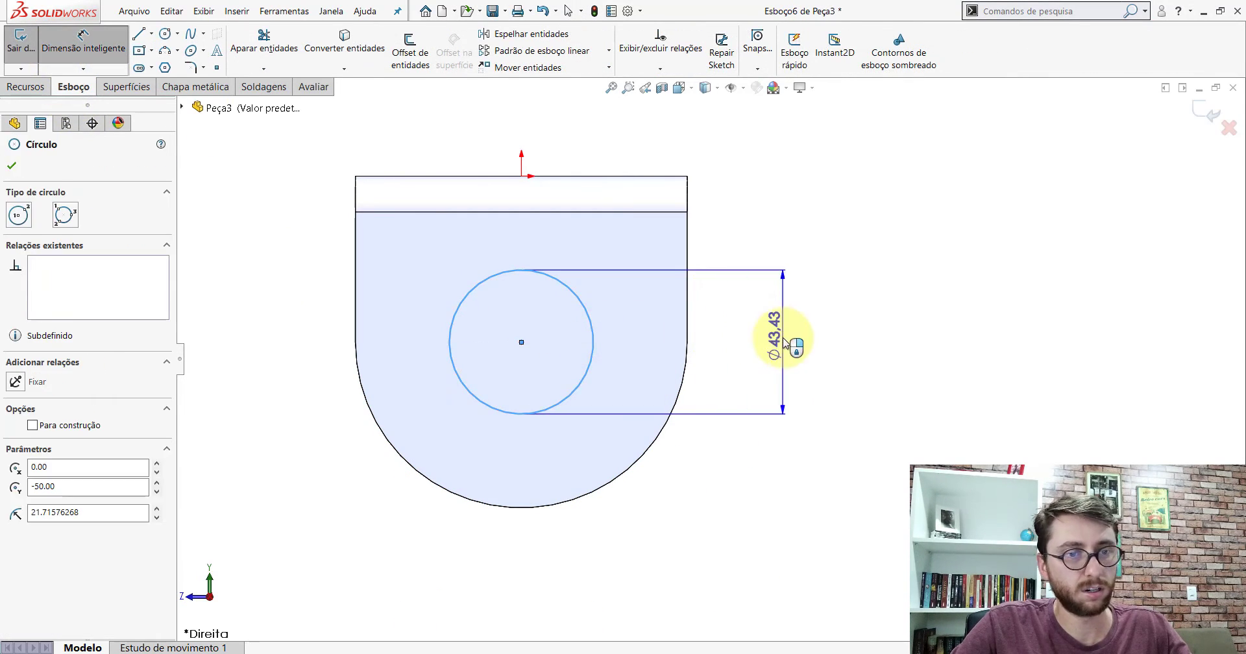
click(783, 342)
text(59)
key(Return)
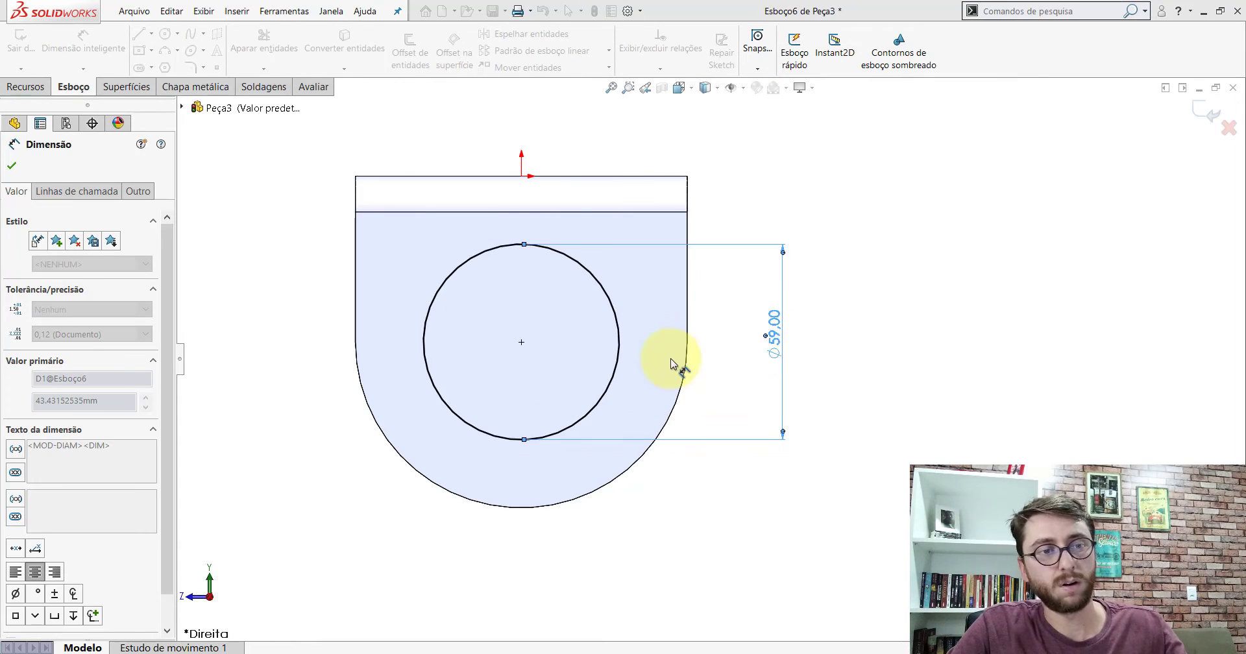
key(ctrl+7)
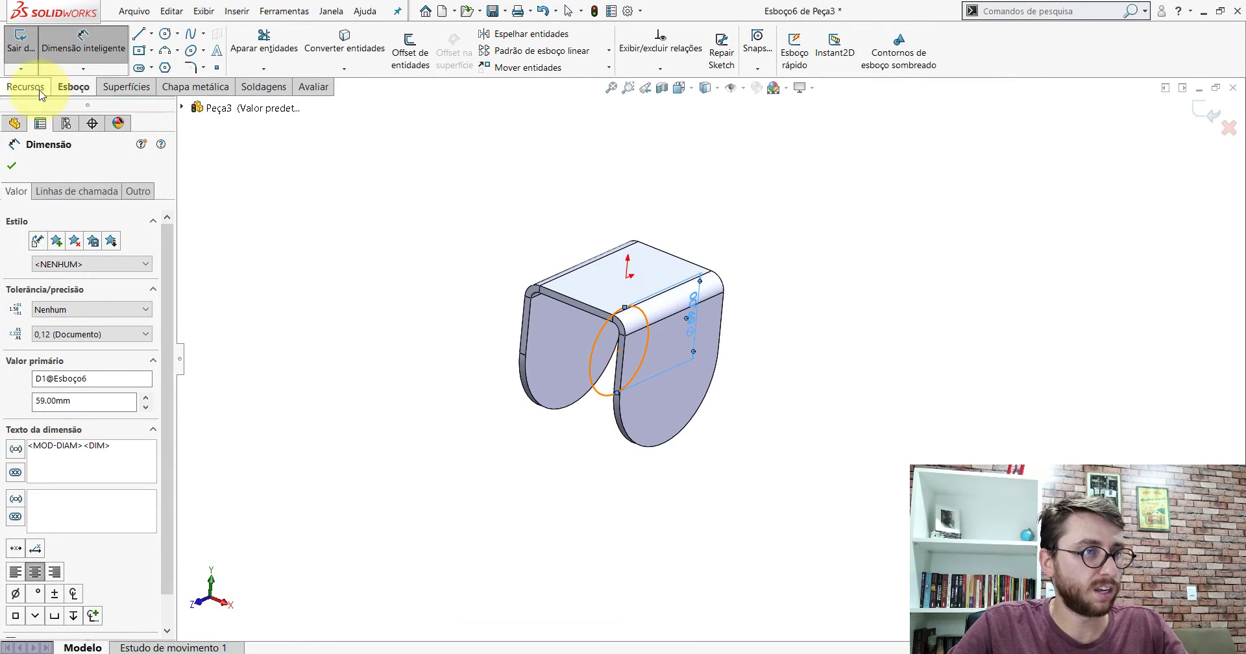
Extrude-cut the circle Through All in both directions, holing both legs.
click(26, 87)
click(271, 49)
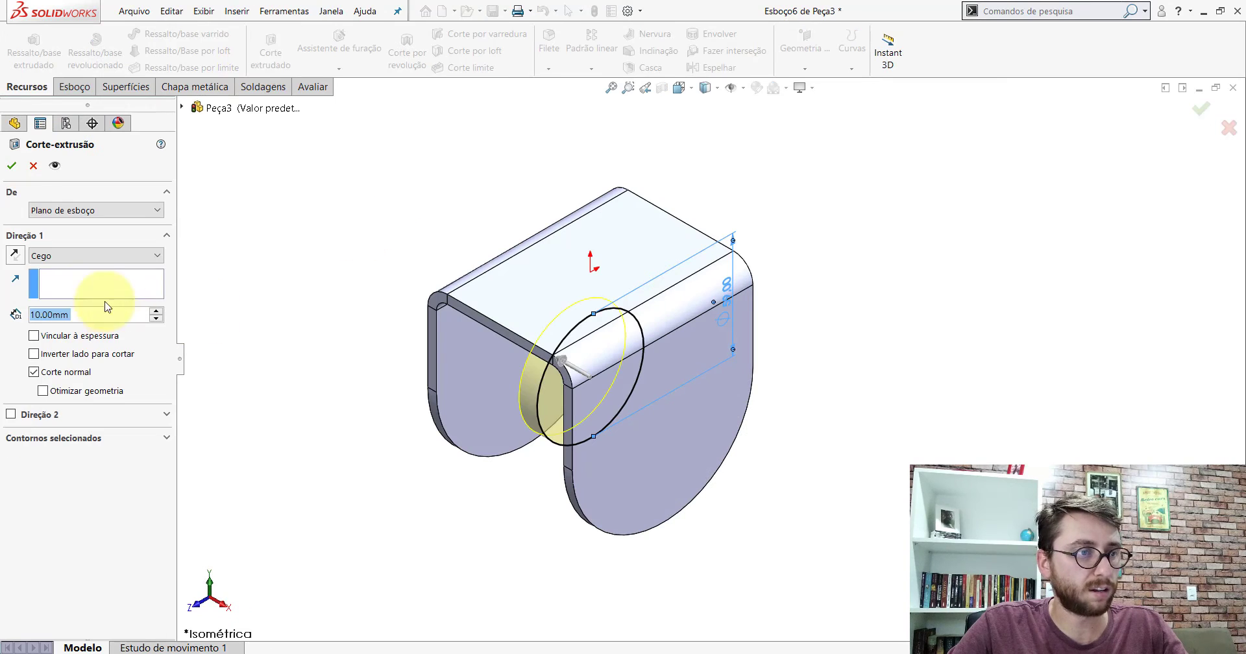
click(81, 255)
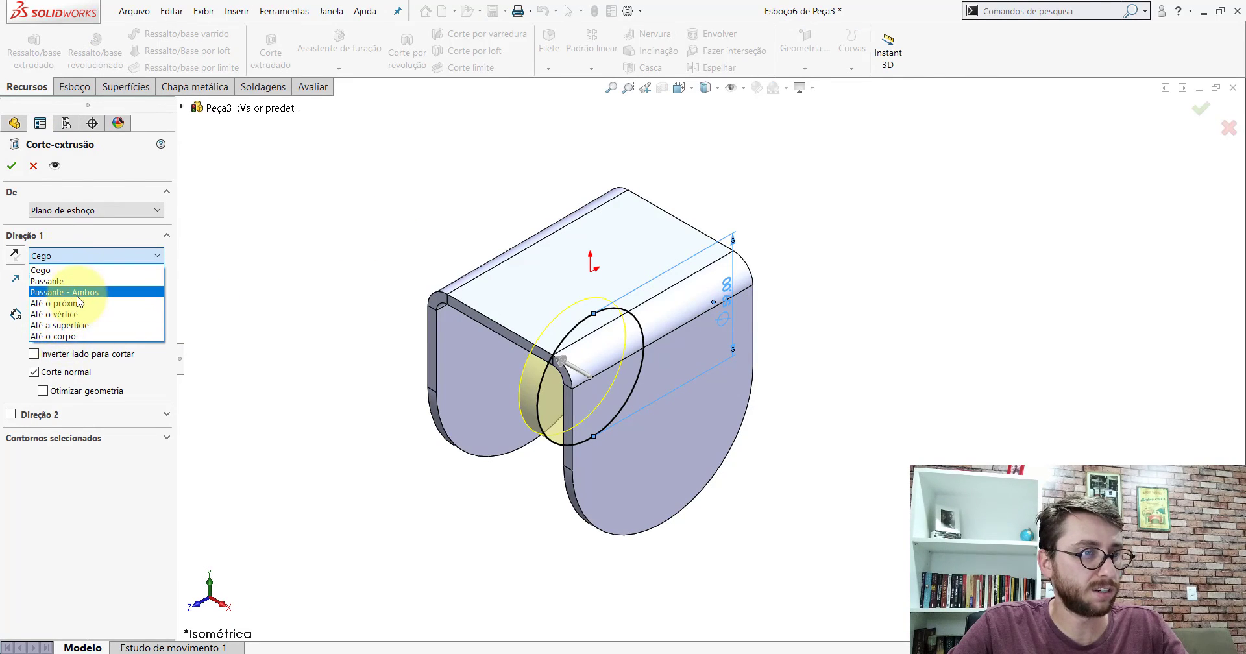
click(58, 292)
click(11, 165)
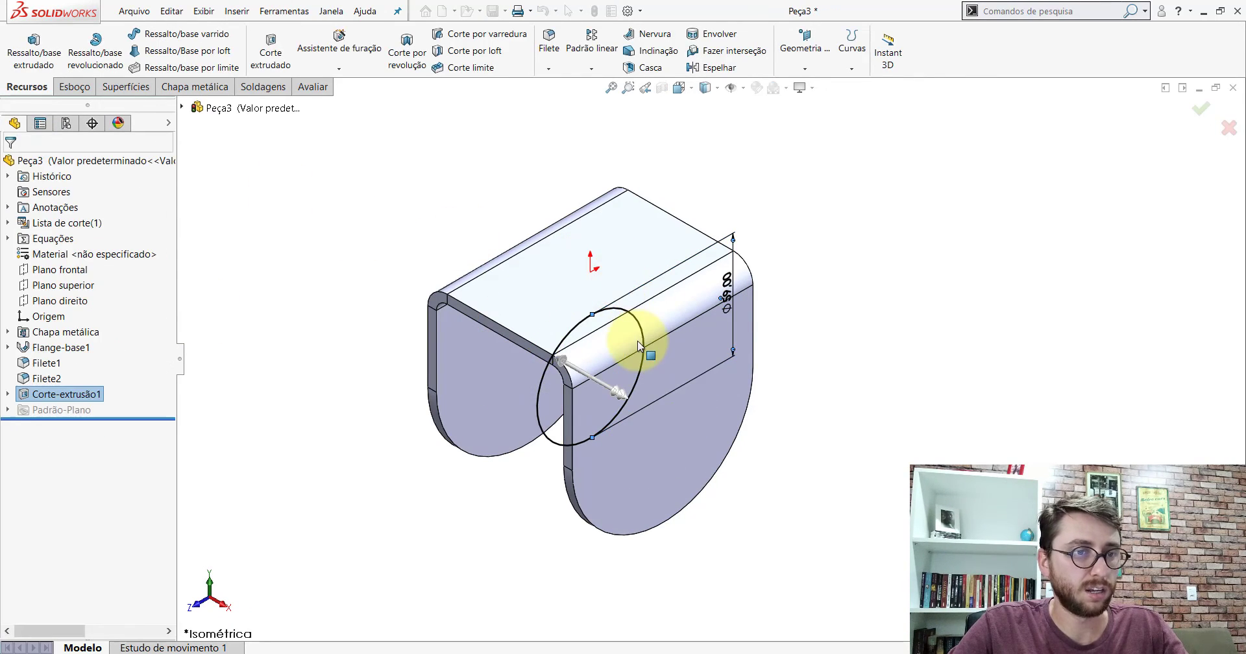
click(474, 227)
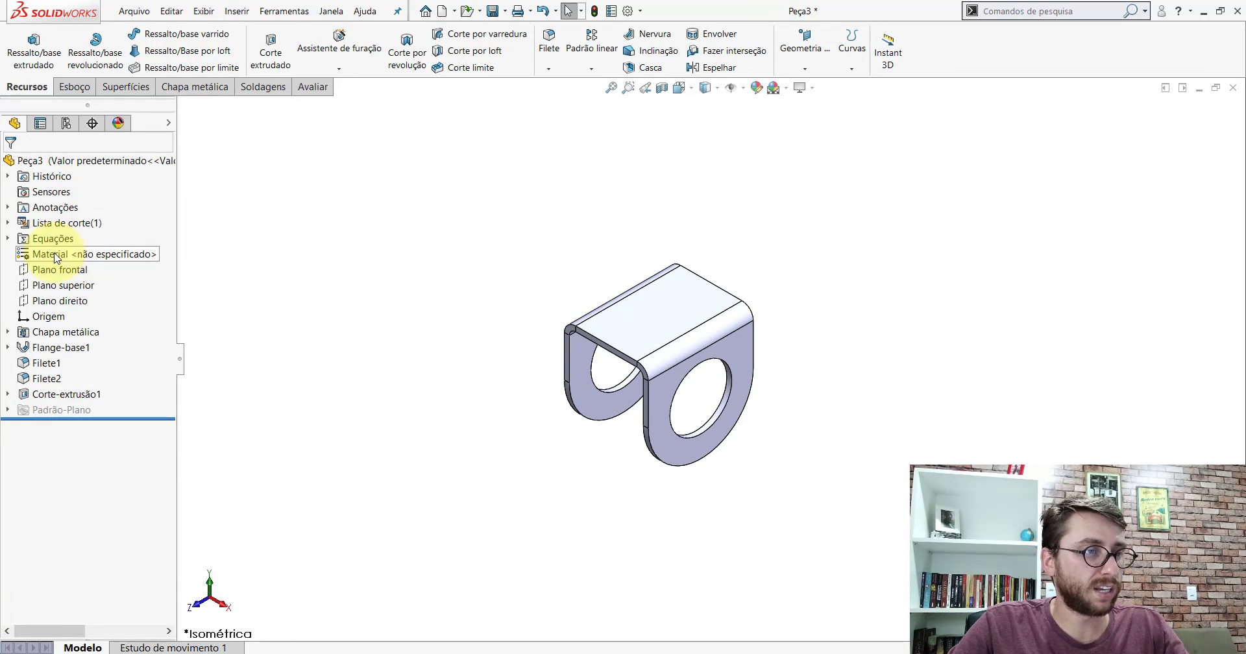
Assign AISI 1020 steel as the part's material and display its front and right planes.
right_click(57, 257)
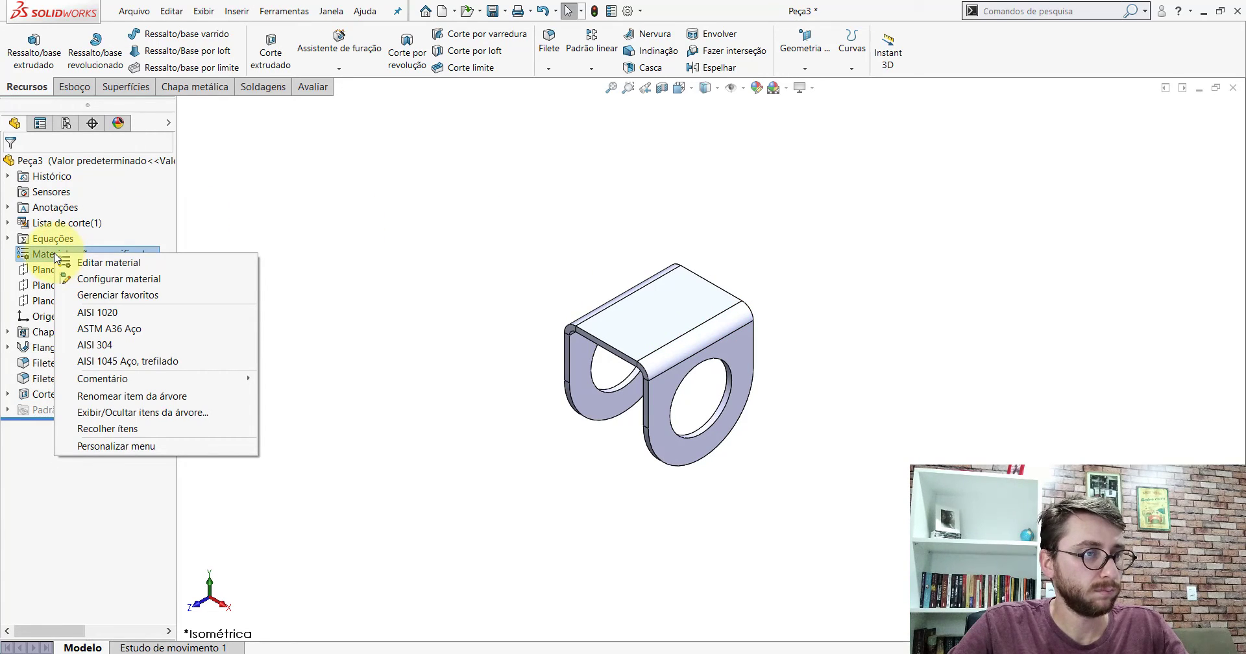
click(117, 313)
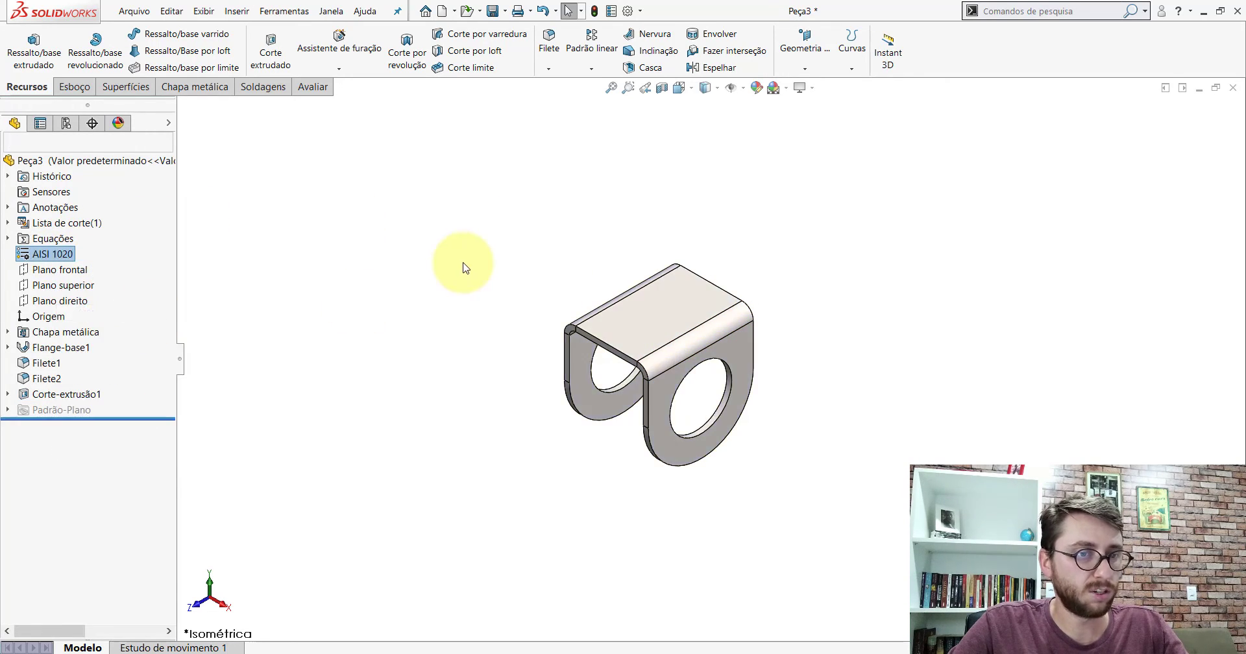
scroll(668, 320, down, 1)
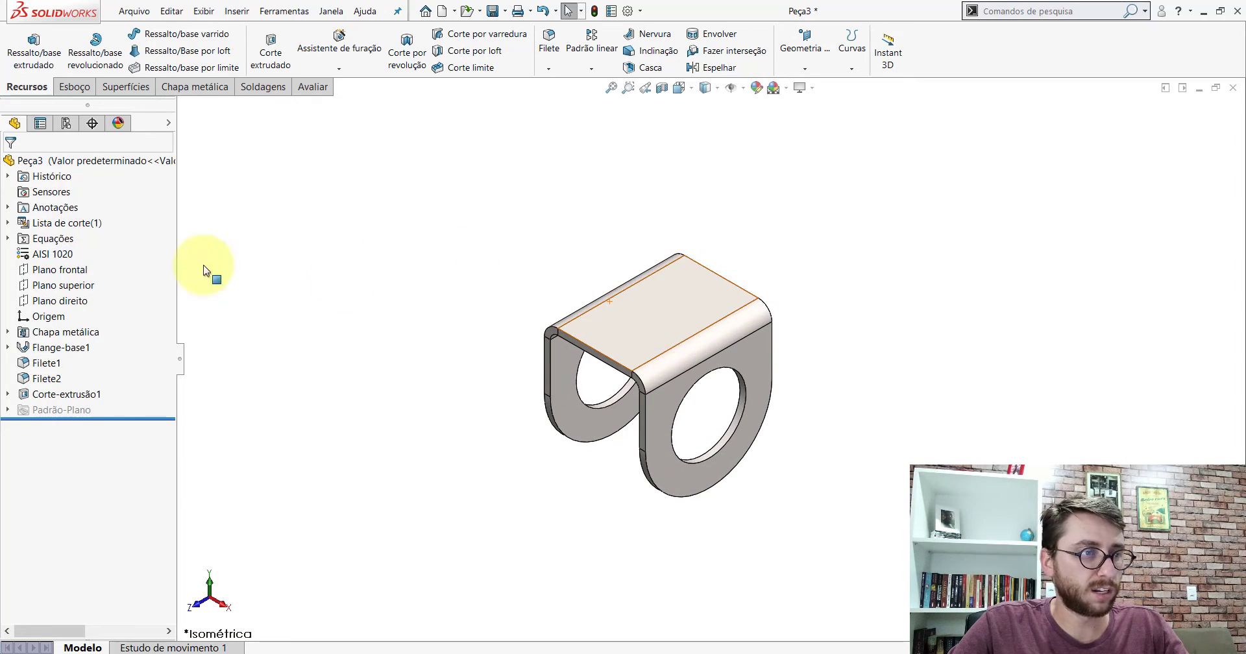
click(61, 271)
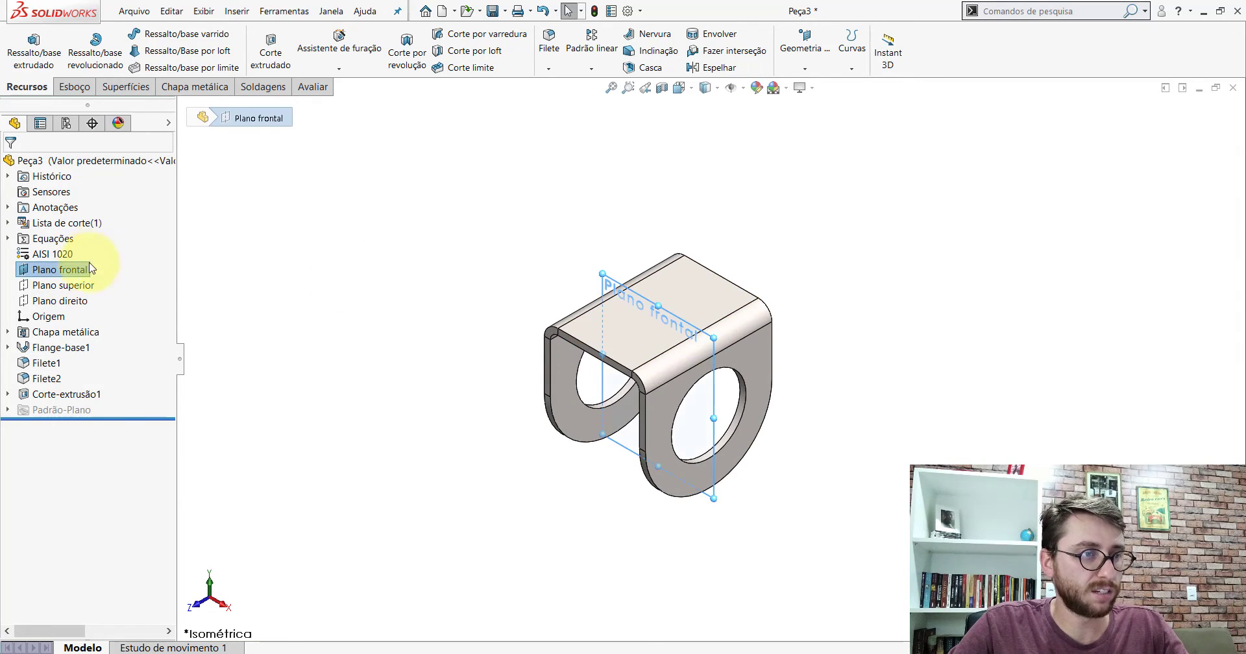
click(72, 305)
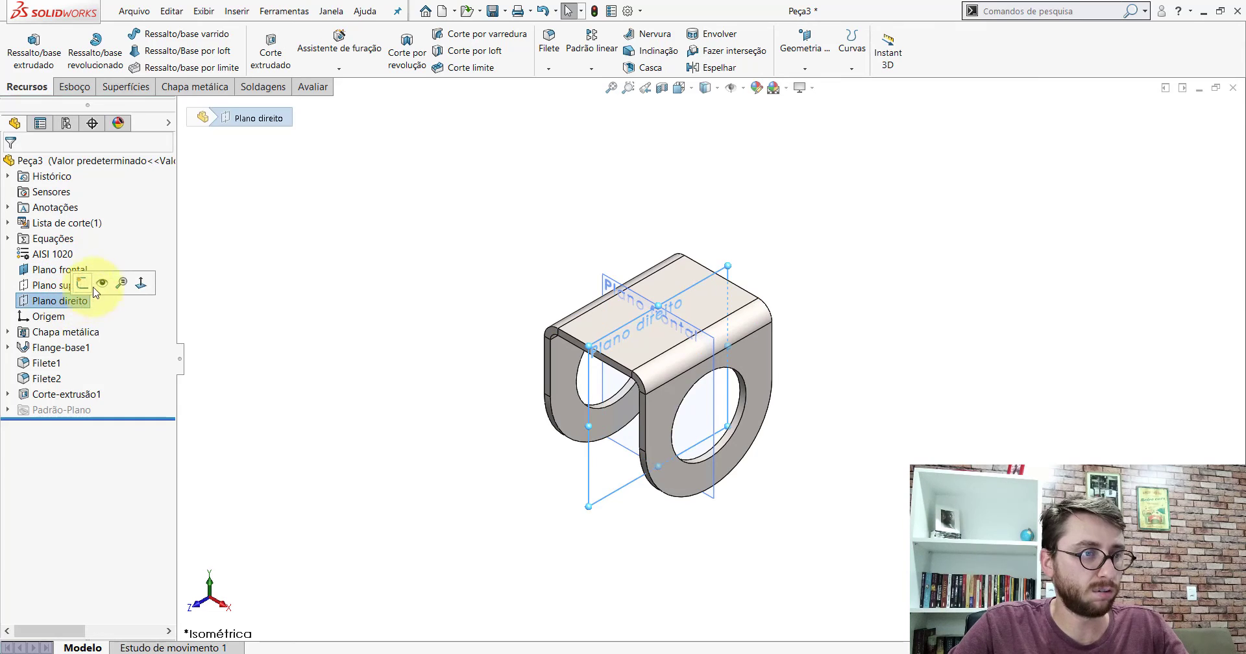
key(Escape)
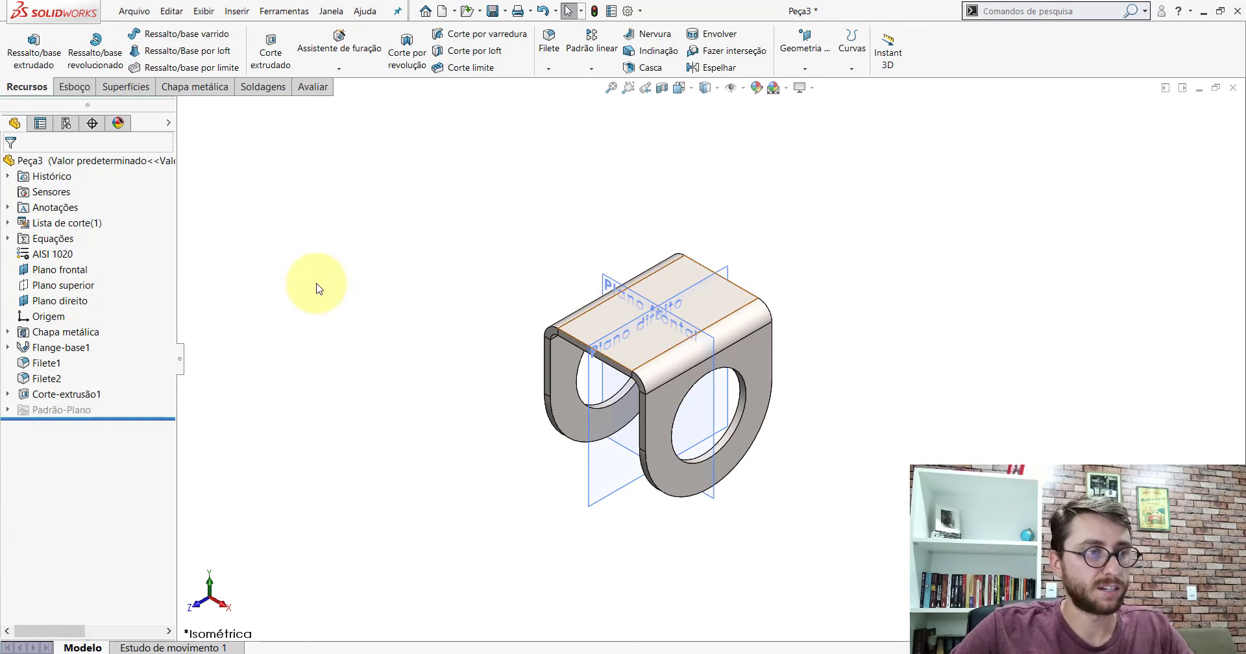
Apply the orange appearance to the whole part and bring up Save As.
right_click(57, 162)
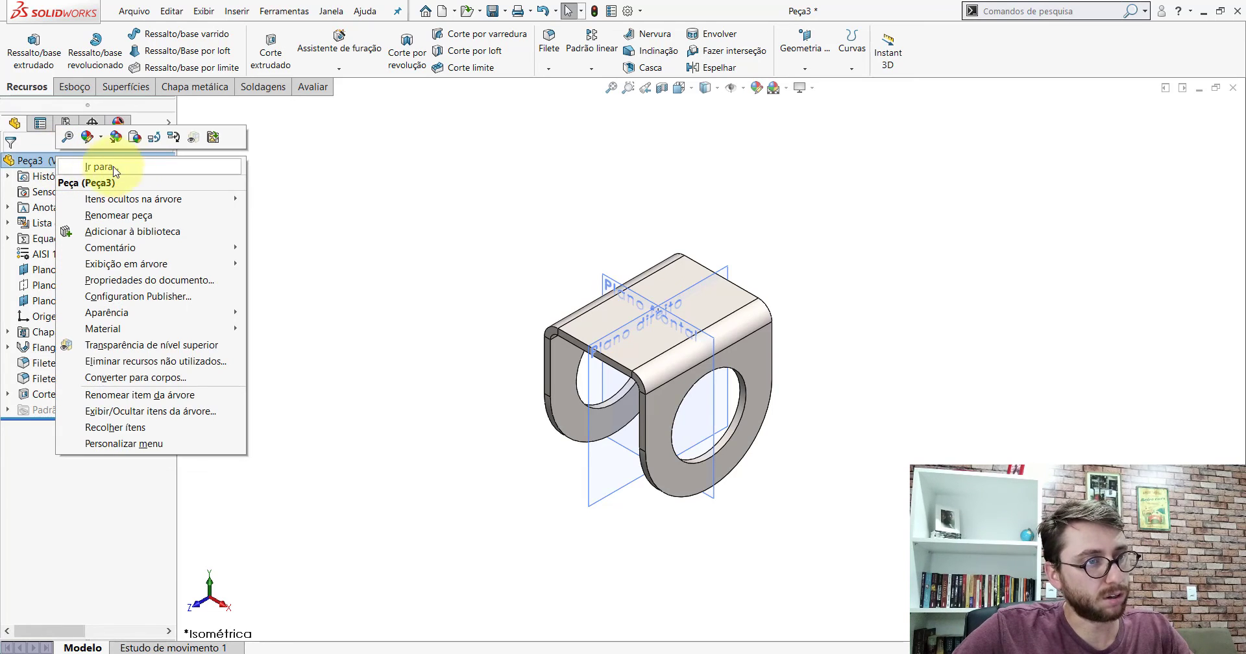
click(135, 137)
scroll(692, 352, down, 1)
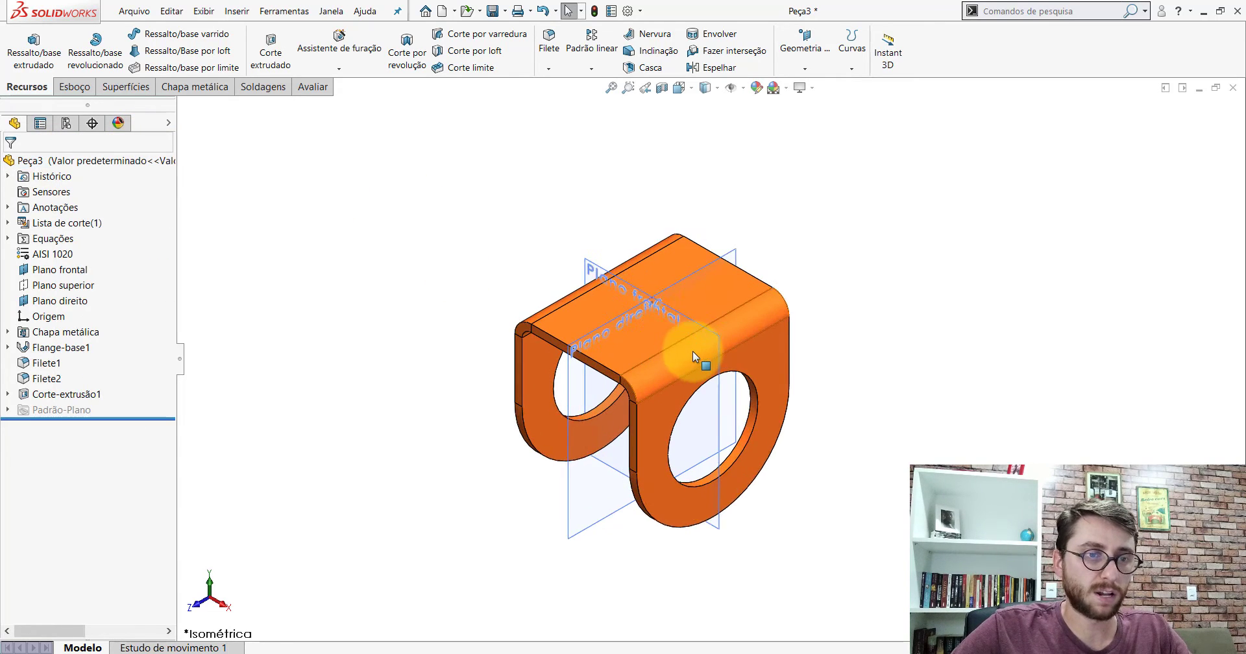
scroll(692, 352, down, 1)
click(491, 12)
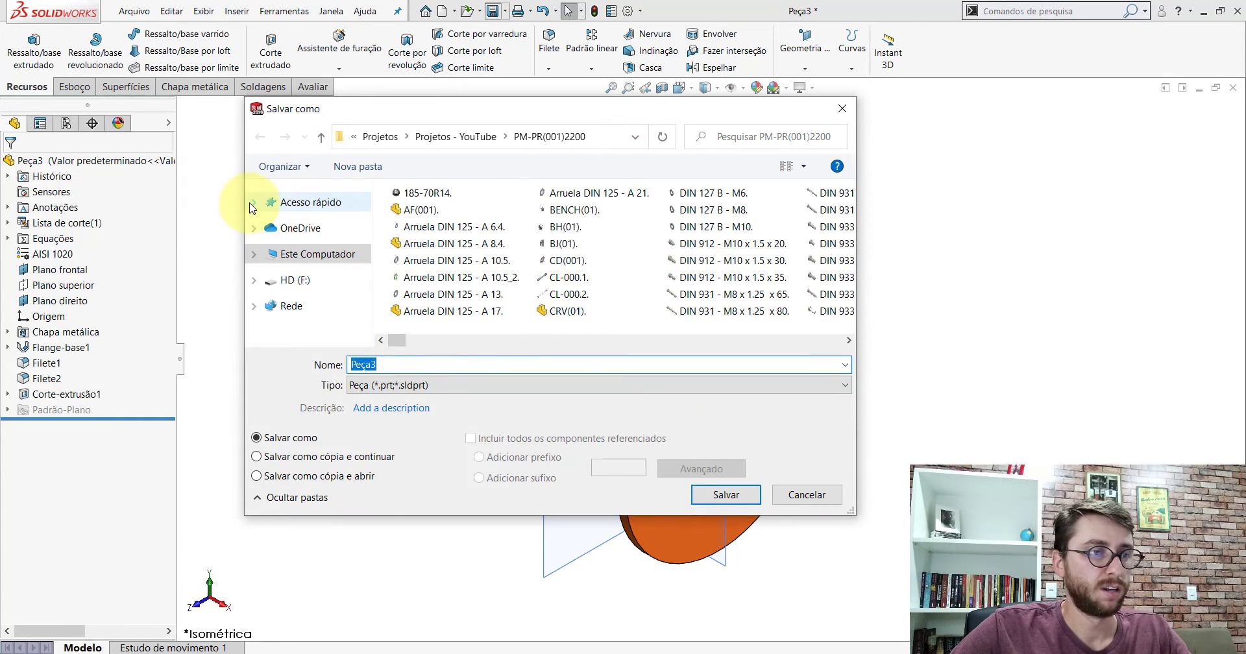
Navigate to Desktop > PM-PR(001)2200 and save the part as PP-PR(138)2200.
click(286, 204)
click(292, 227)
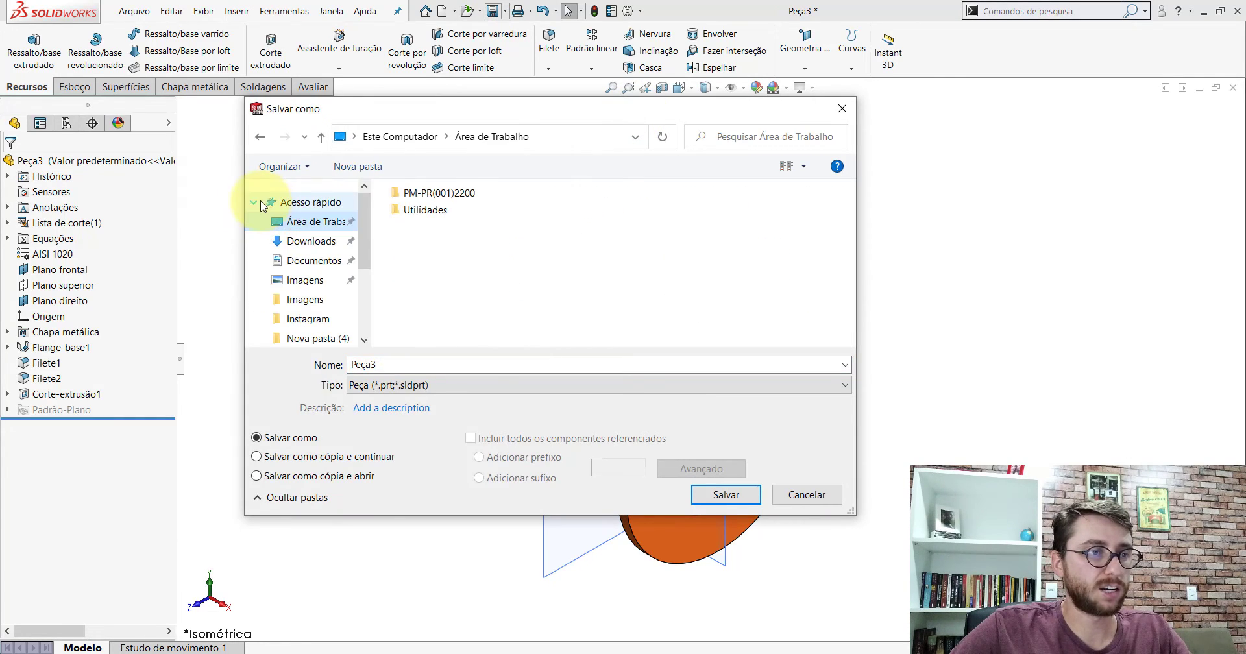
double_click(422, 197)
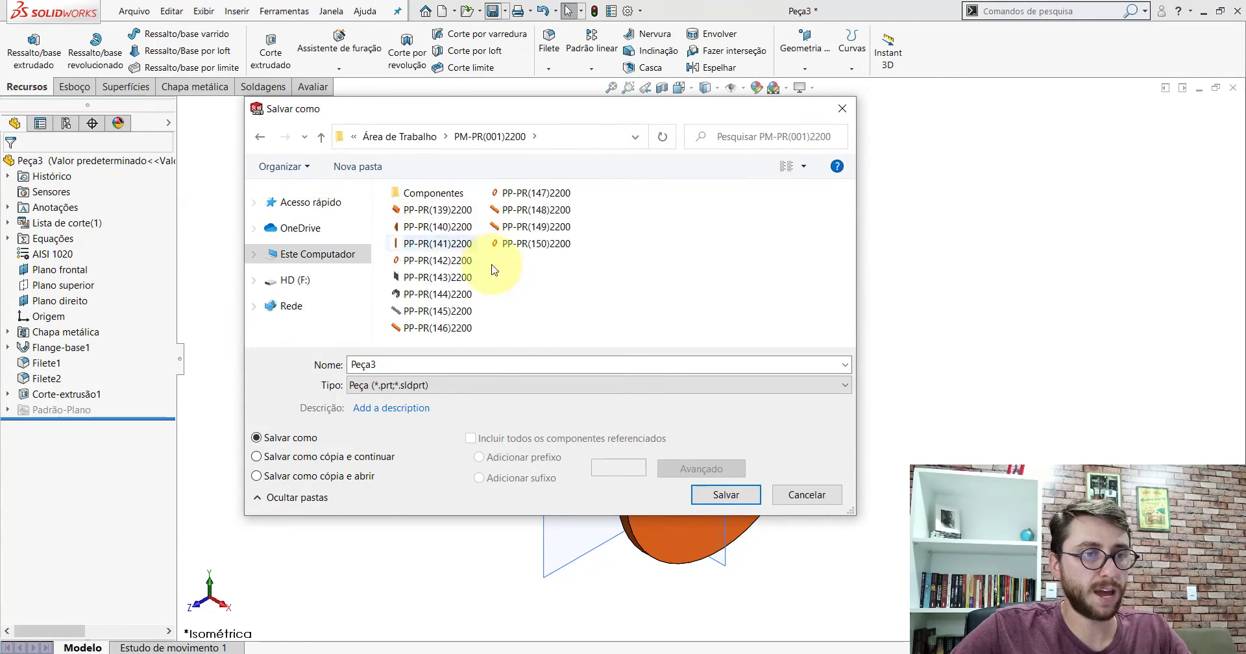
click(429, 210)
click(444, 366)
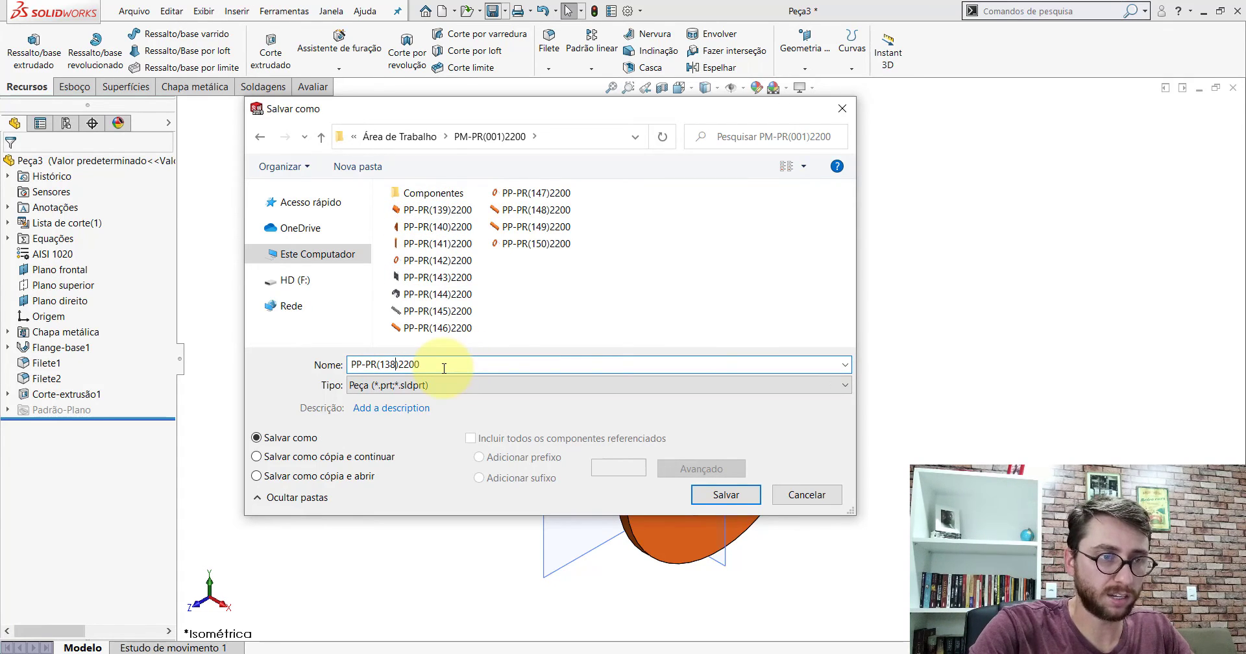
key(Return)
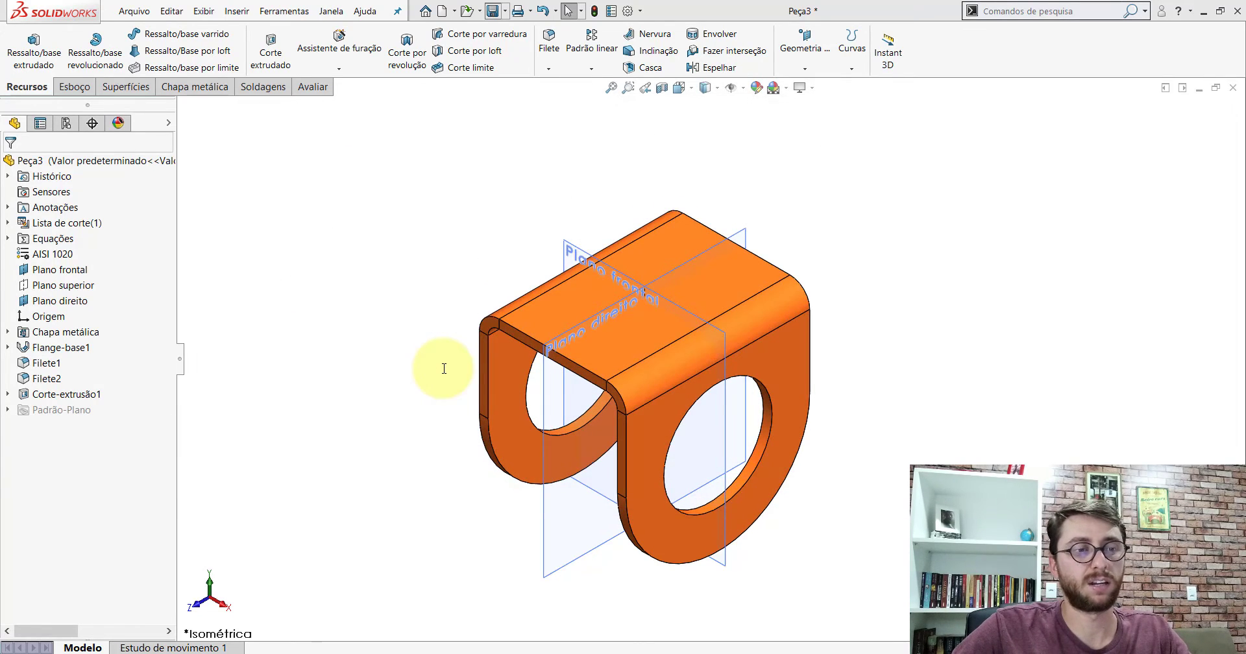
Save the part, then flatten it and orbit to inspect the strip with two holes.
key(z)
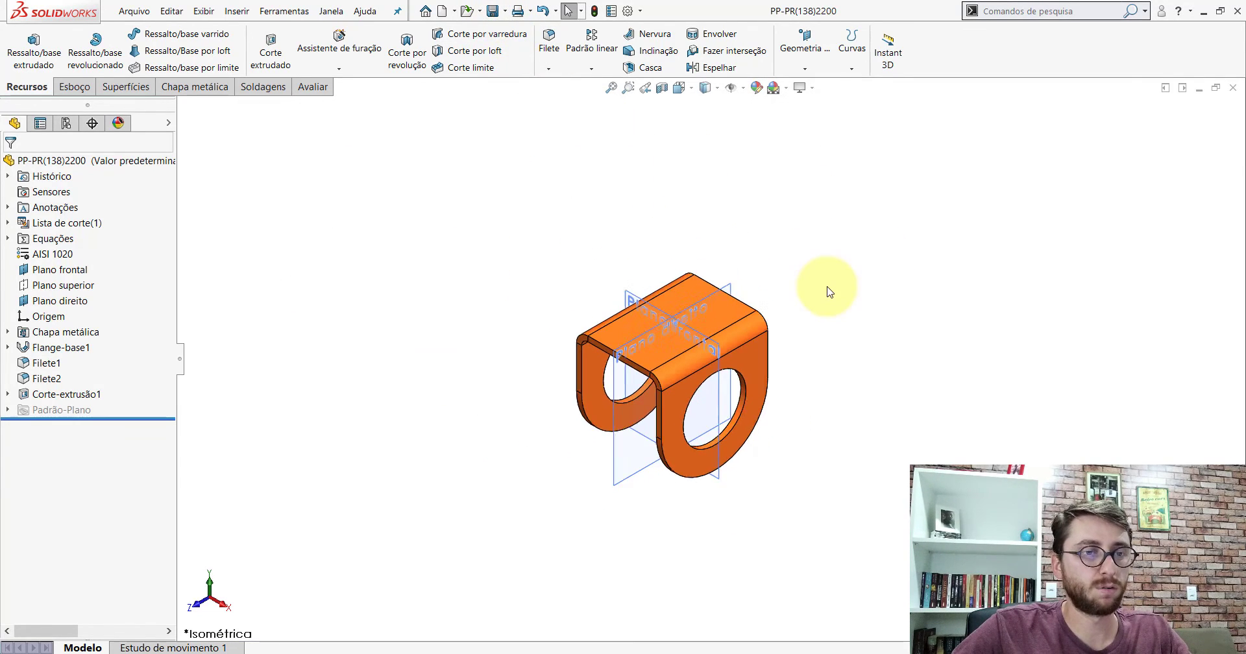
scroll(828, 292, down, 2)
scroll(784, 247, up, 4)
scroll(730, 316, down, 5)
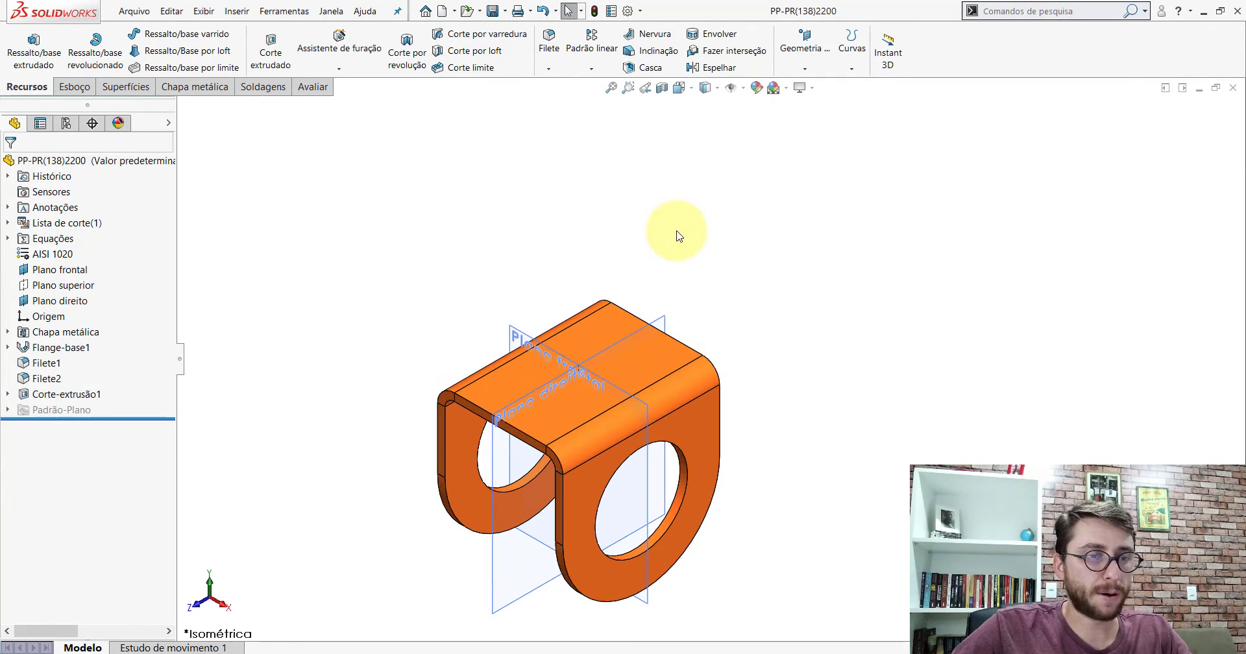
click(207, 88)
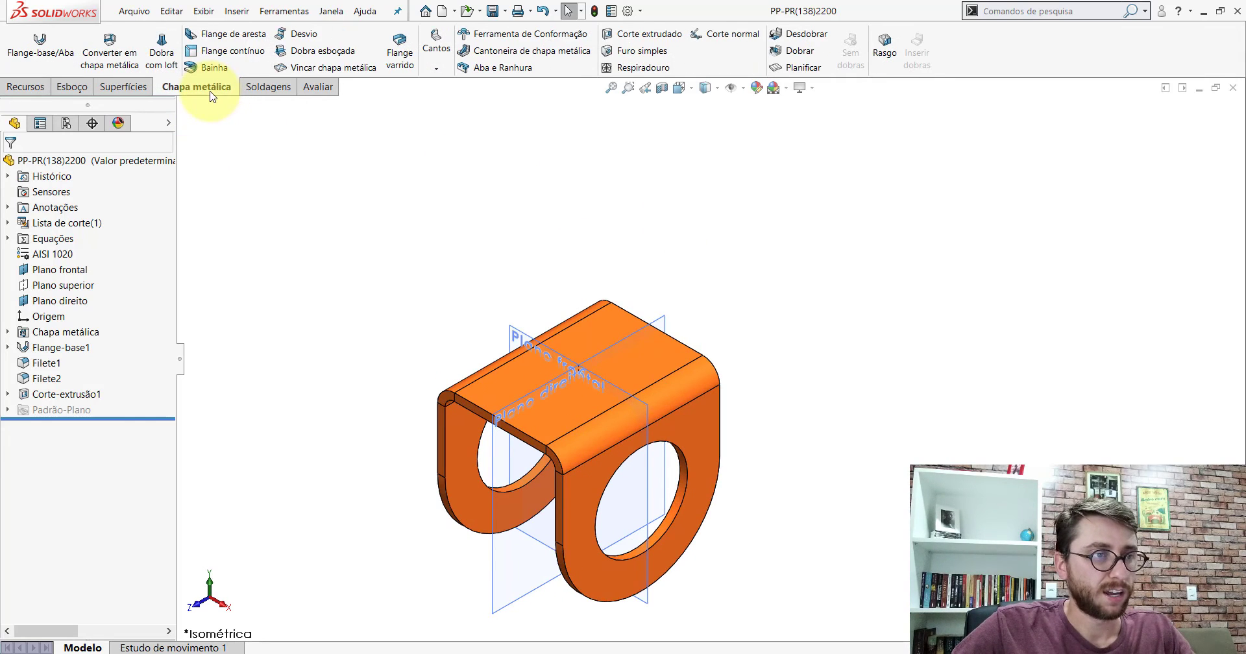
click(800, 68)
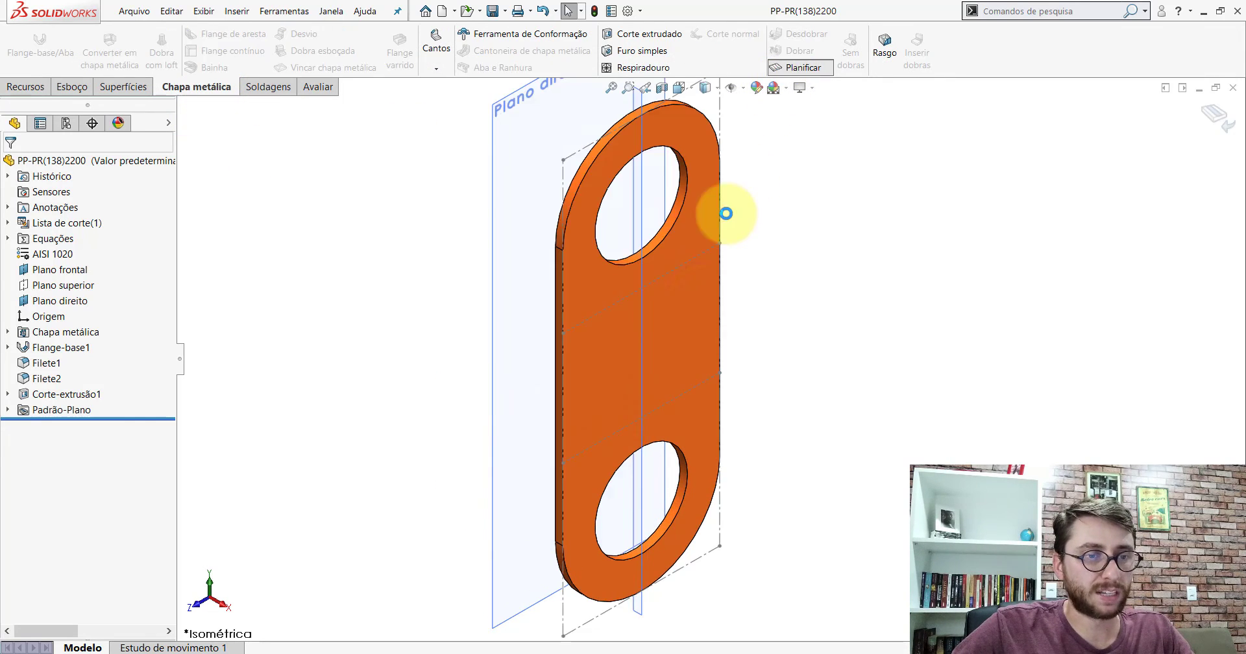
mouse_move(723, 212)
middle_down()
mouse_move(751, 356)
mouse_move(717, 384)
mouse_move(670, 266)
mouse_move(637, 314)
mouse_move(665, 336)
middle_up()
scroll(714, 337, down, 3)
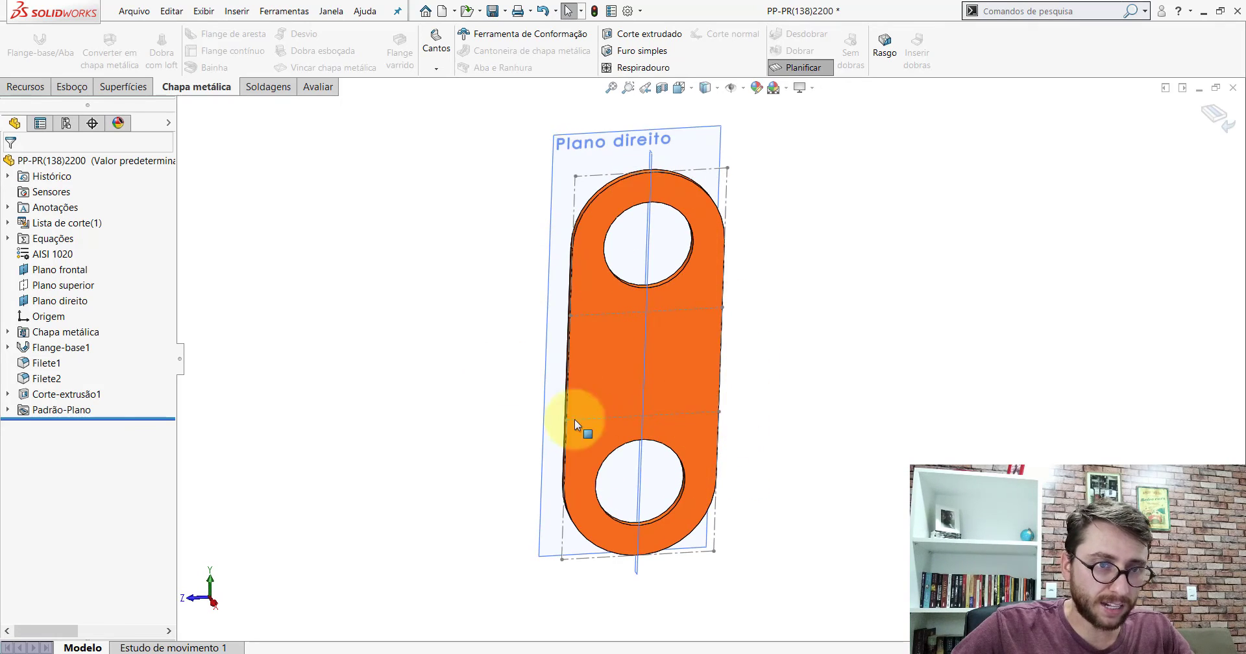
mouse_move(709, 383)
middle_down()
mouse_move(761, 115)
mouse_move(793, 286)
mouse_move(653, 308)
middle_up()
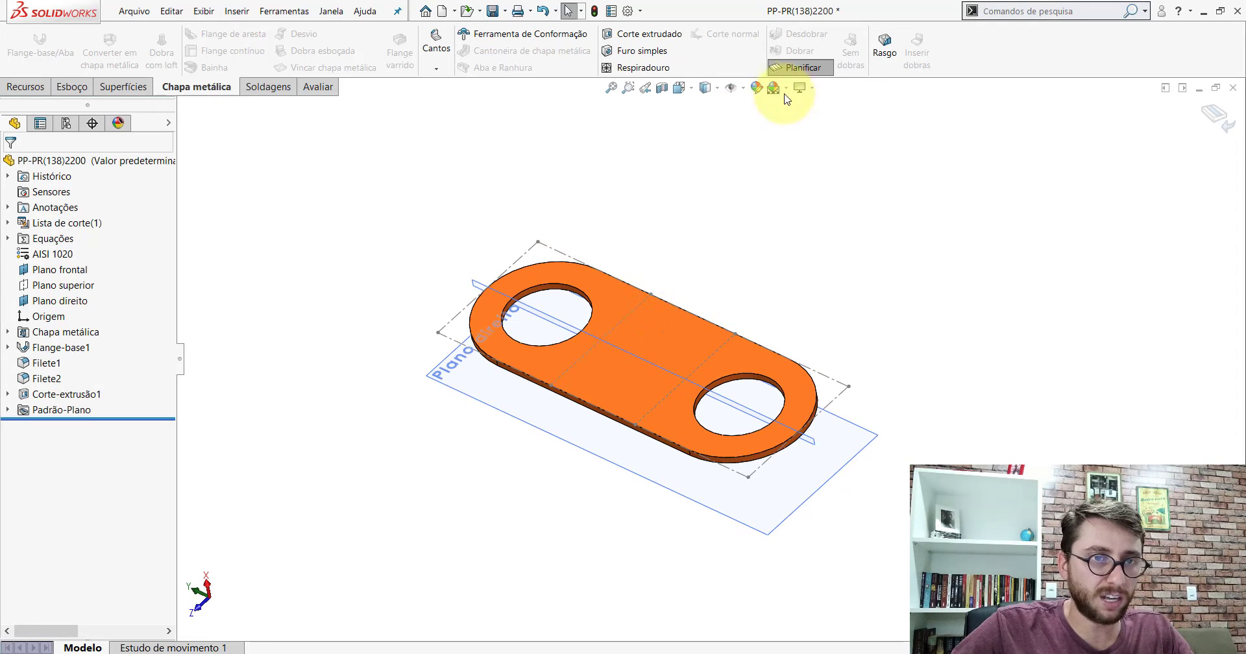
Fold the bracket back, restore the isometric view, save and close the part window.
click(799, 70)
mouse_move(699, 369)
middle_down()
mouse_move(866, 370)
mouse_move(819, 189)
mouse_move(765, 250)
middle_up()
click(680, 88)
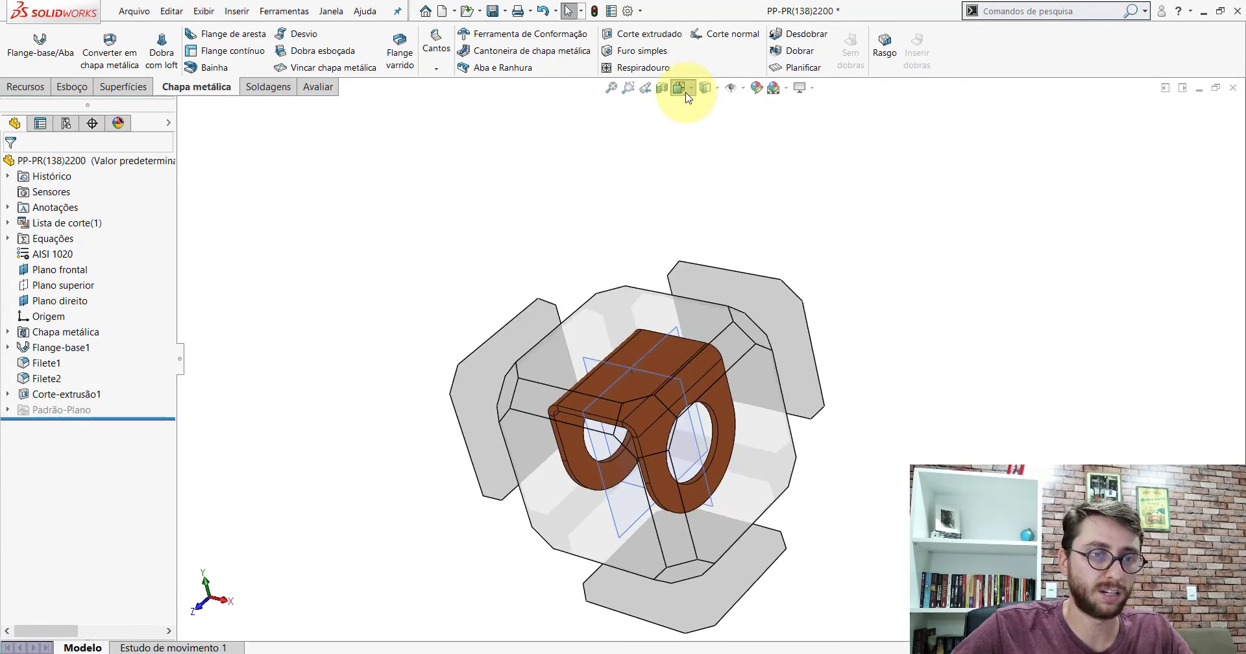
click(536, 384)
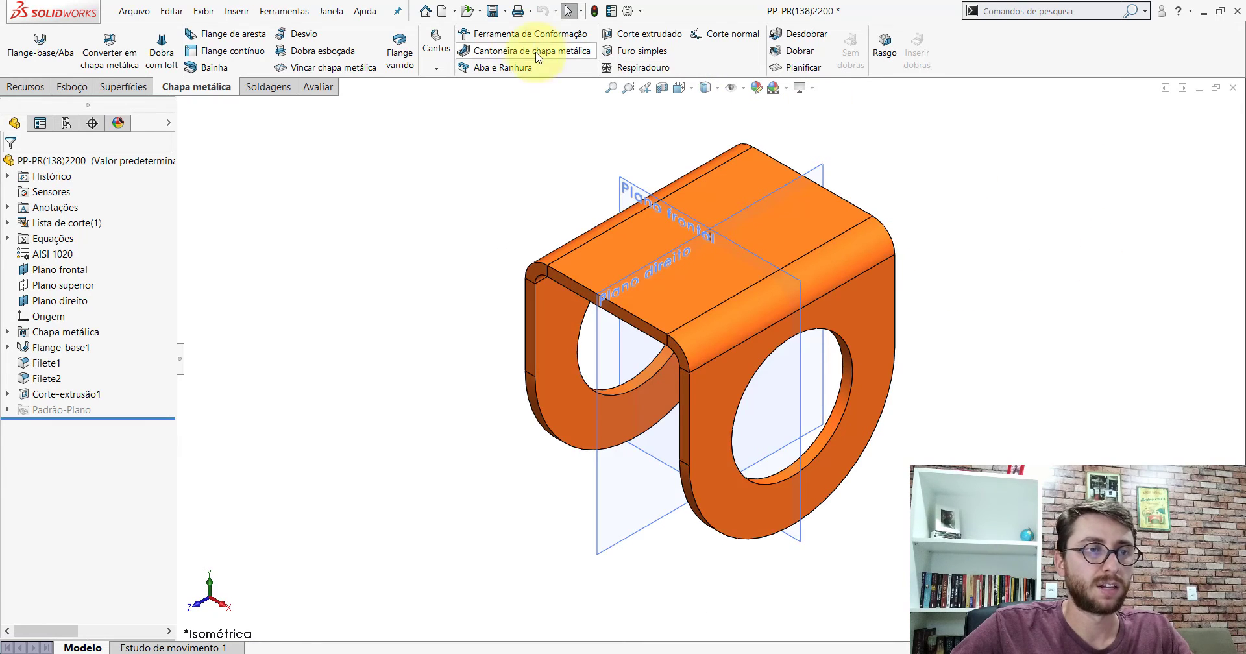
click(493, 11)
click(1231, 87)
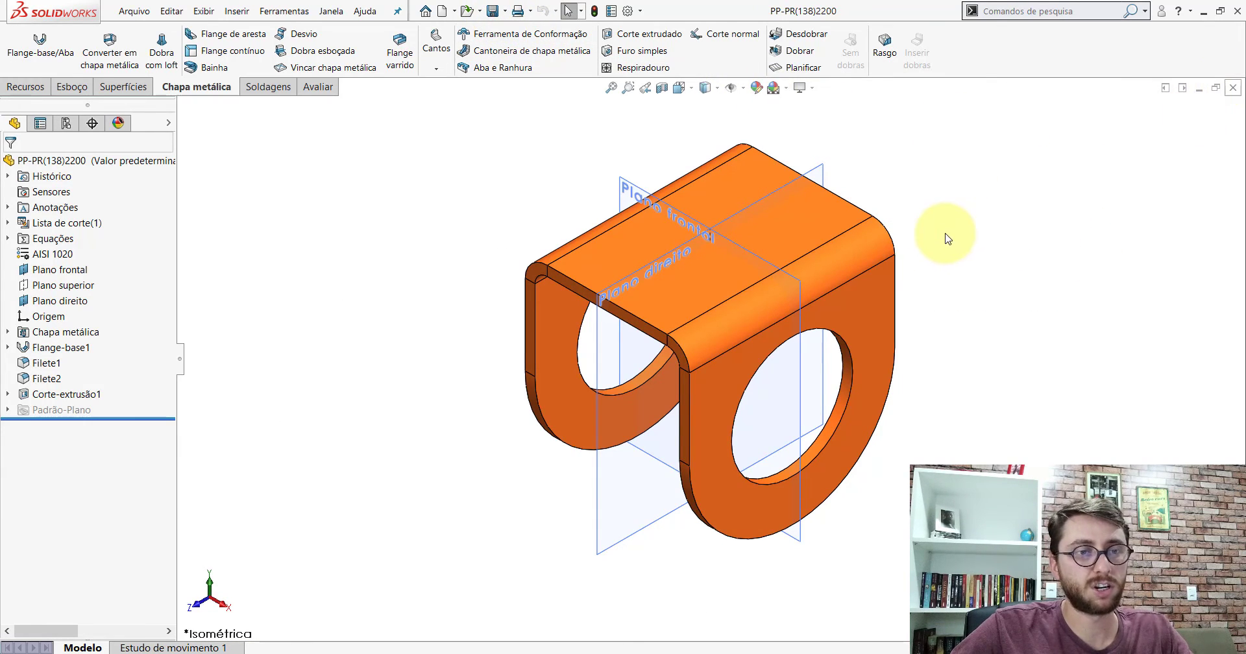
Close the bracket and open the tube part PP-PR(139)2200 using the part file filter.
click(1233, 91)
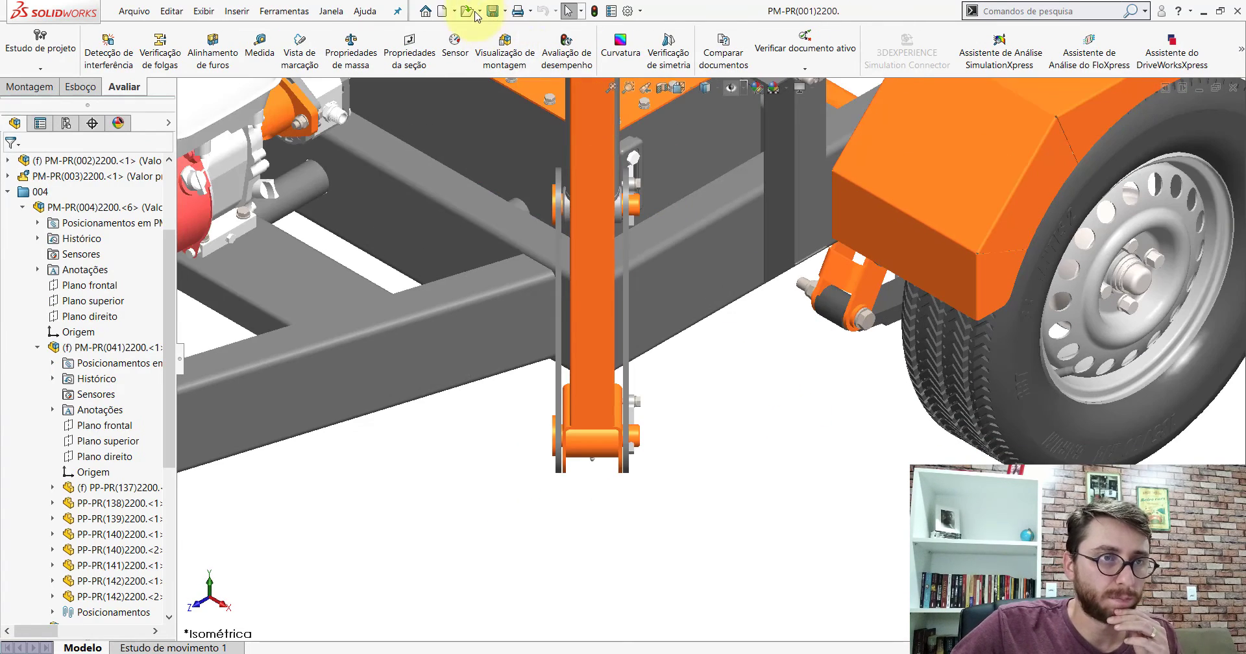
click(466, 11)
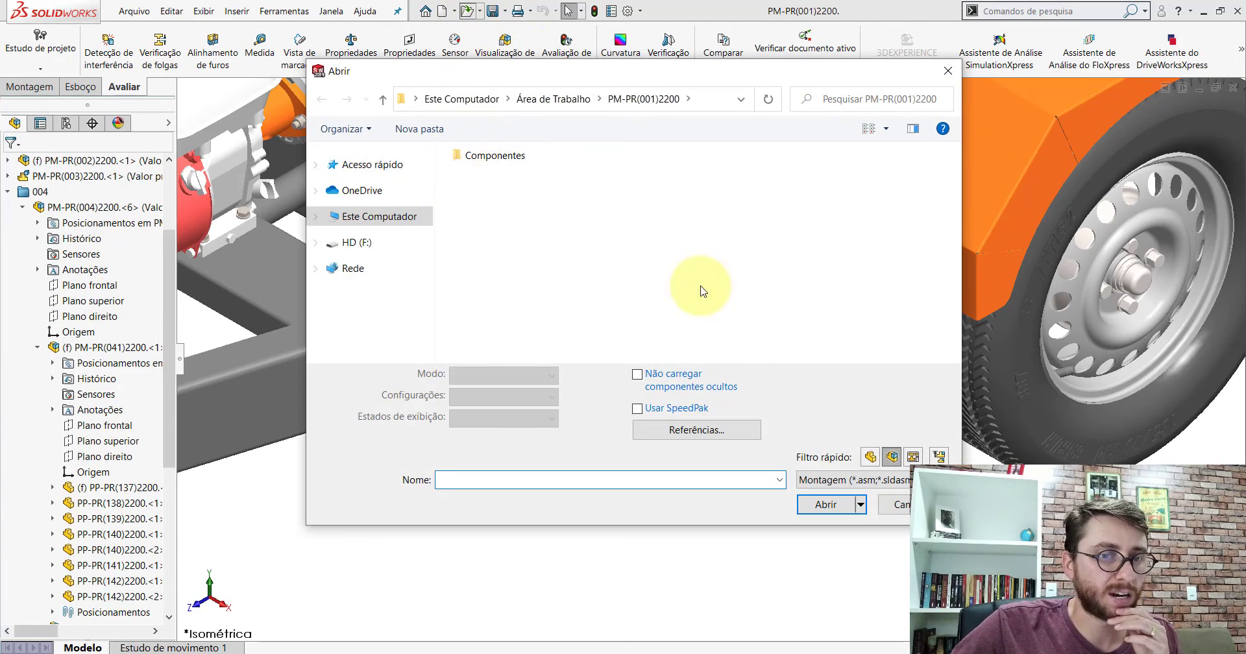
click(872, 457)
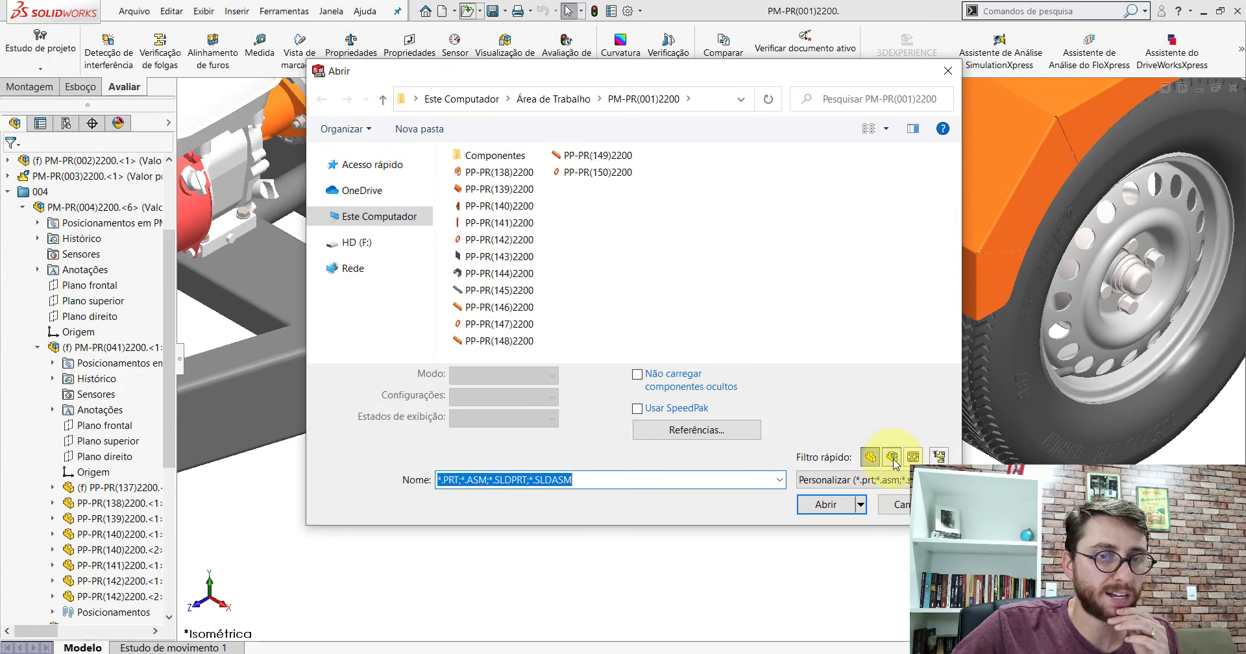
double_click(497, 184)
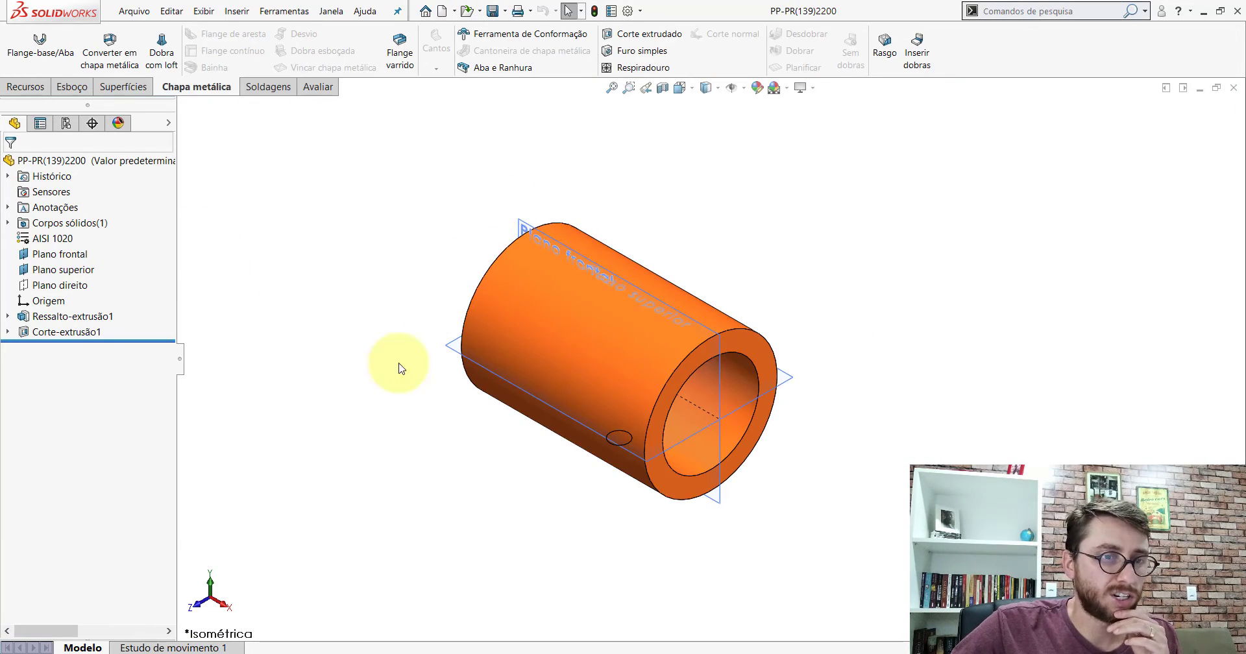
Show the tube's right plane permanently, then close the tube part.
click(719, 364)
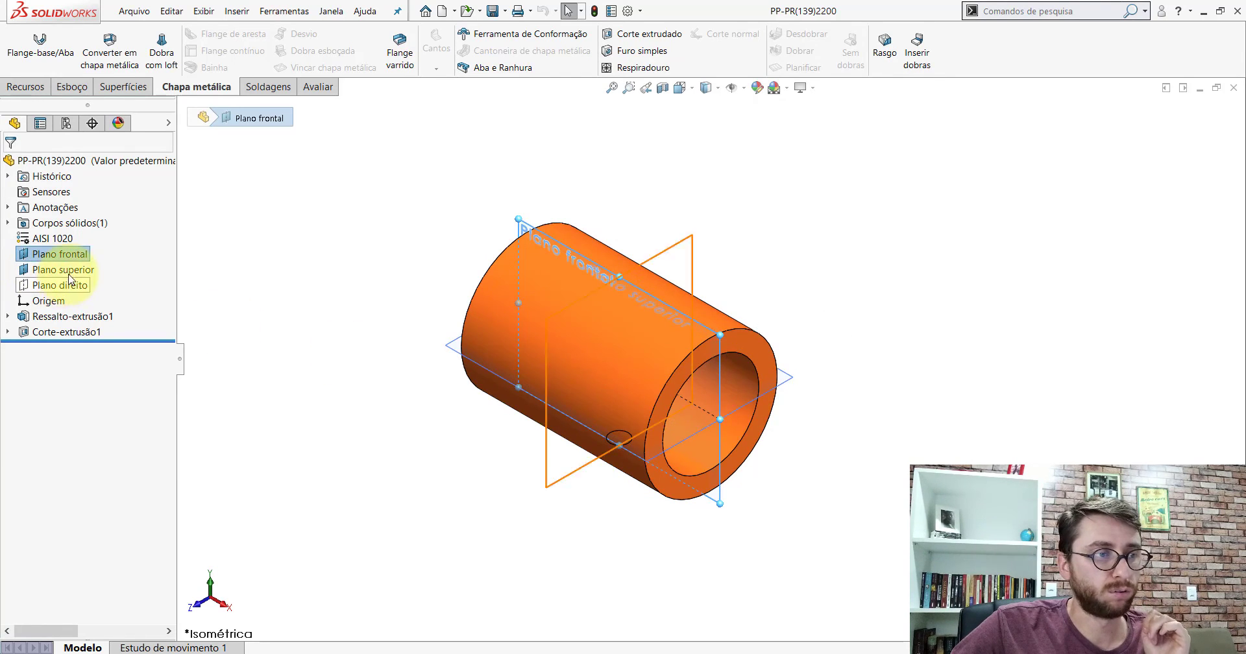
click(826, 364)
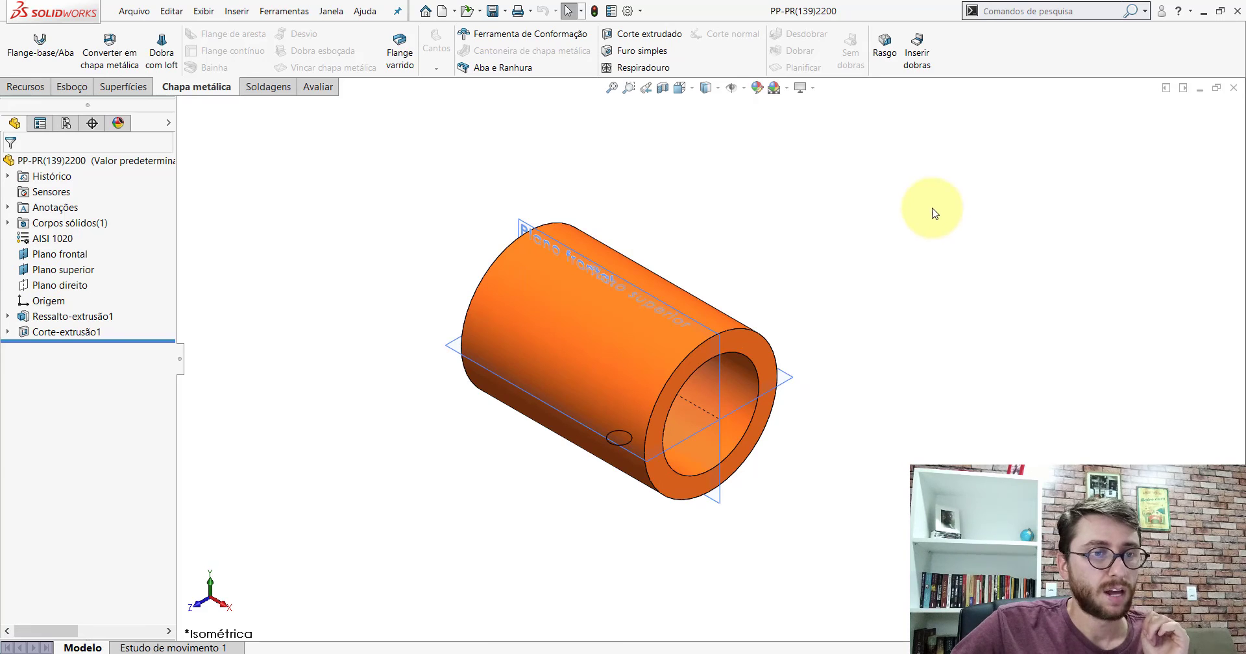
click(49, 286)
click(92, 264)
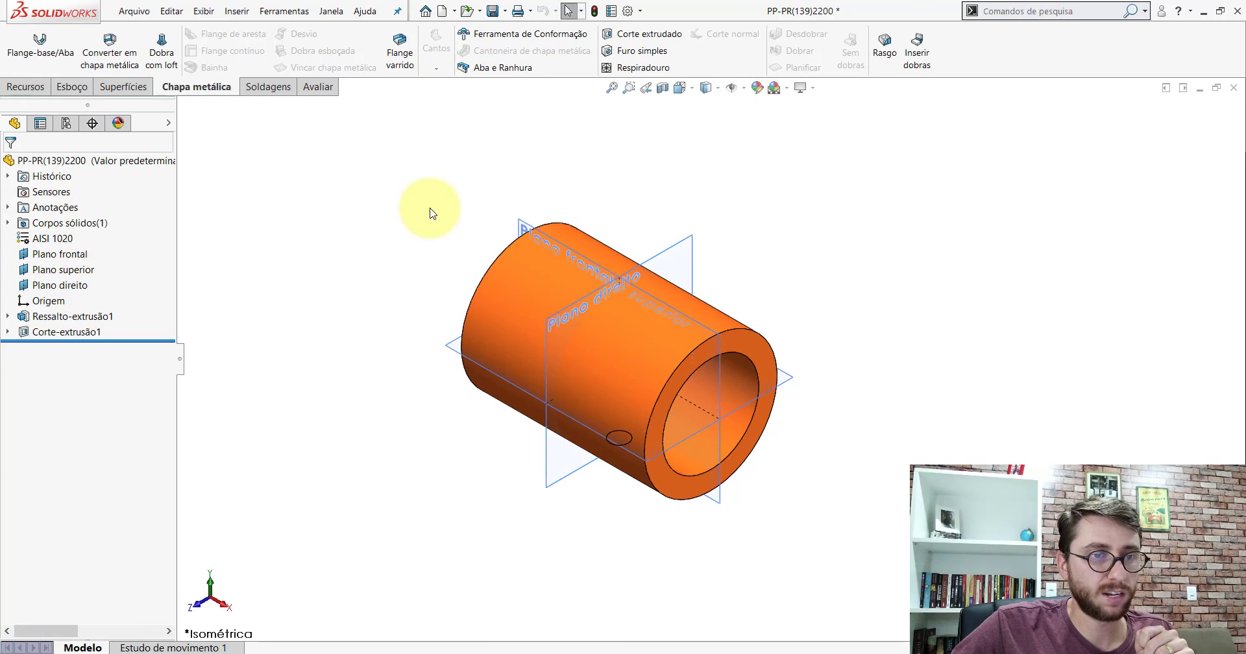
click(1233, 88)
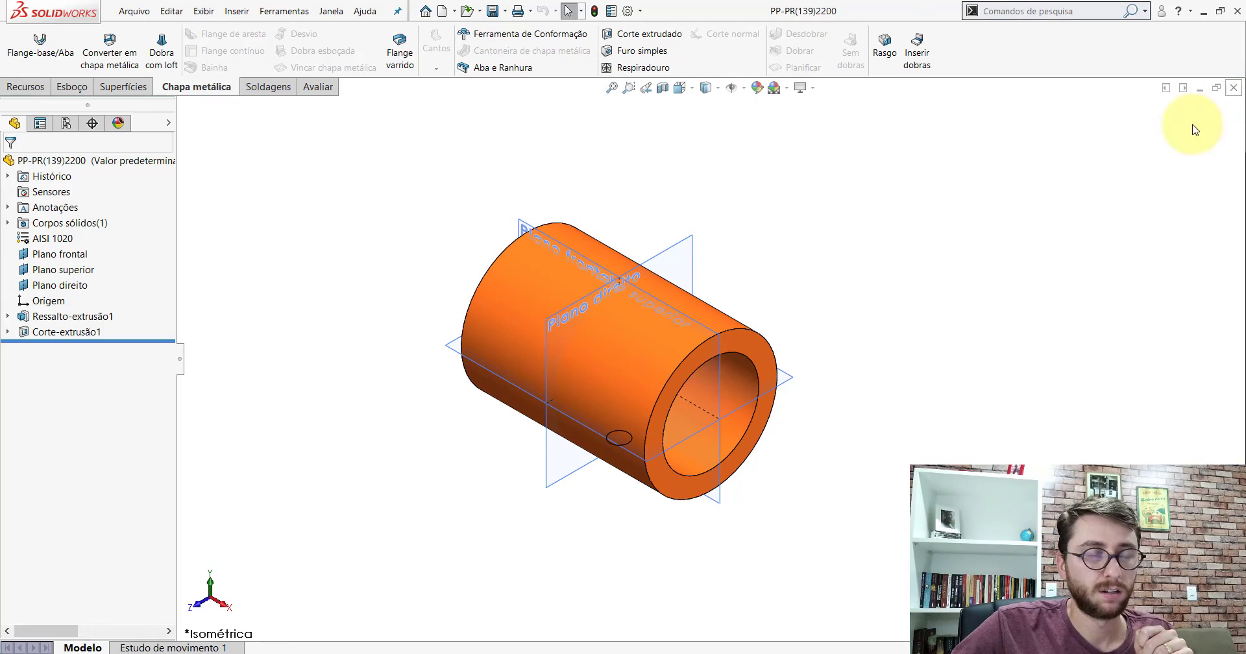
Collapse all items in the trailer assembly's design tree with Recolher itens.
scroll(747, 397, up, 3)
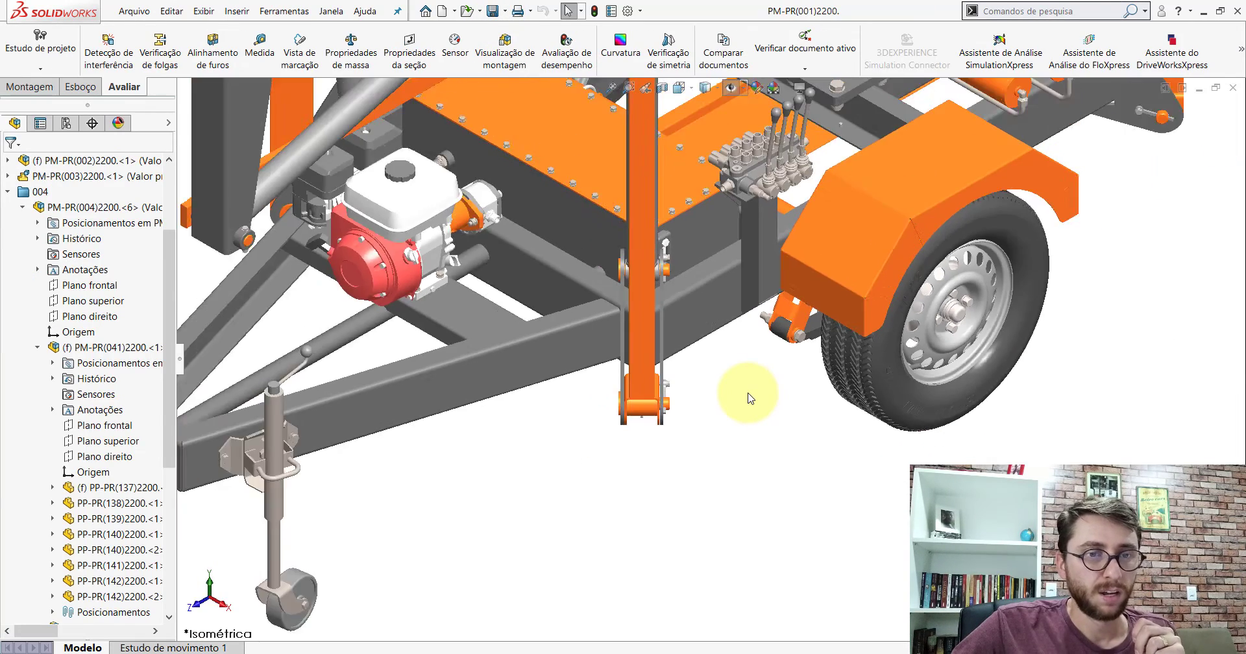
scroll(746, 398, up, 3)
scroll(734, 363, up, 2)
scroll(732, 344, up, 2)
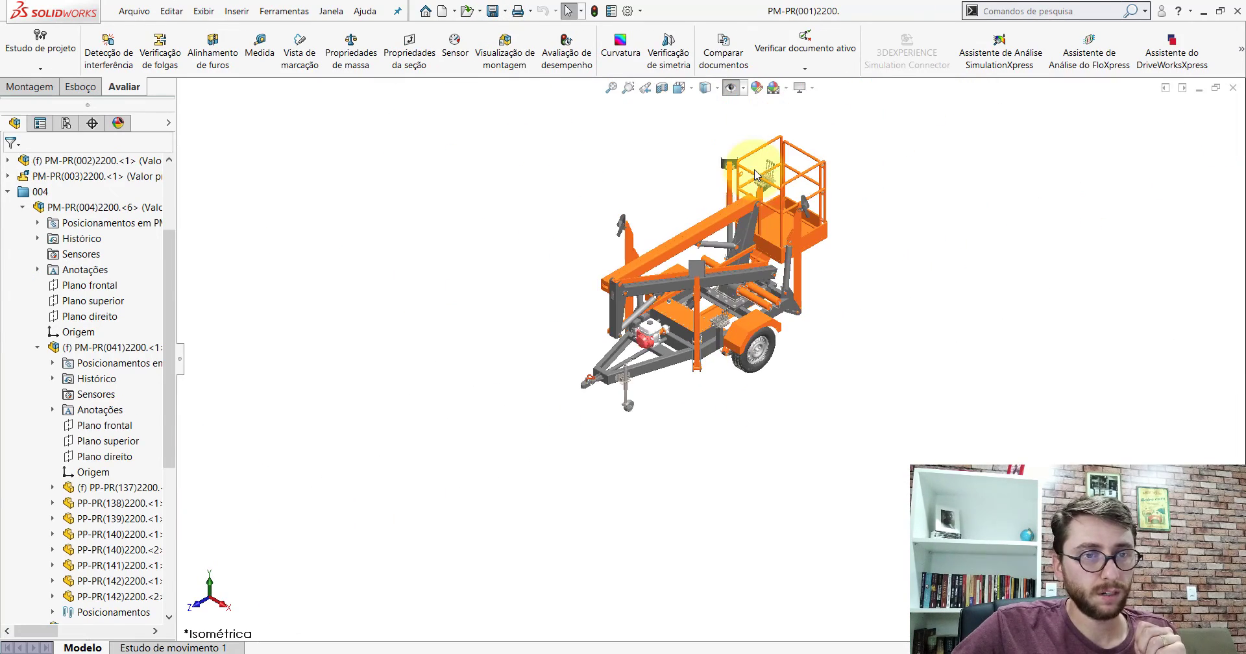
scroll(759, 325, down, 2)
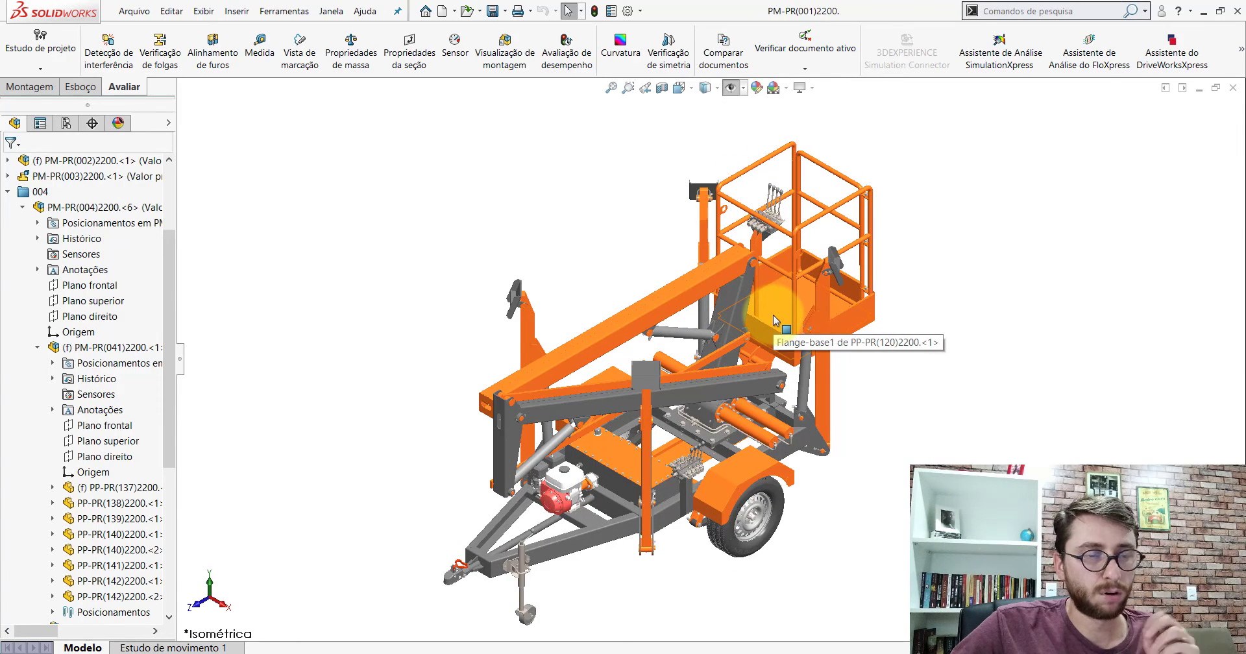
drag(174, 314, 167, 181)
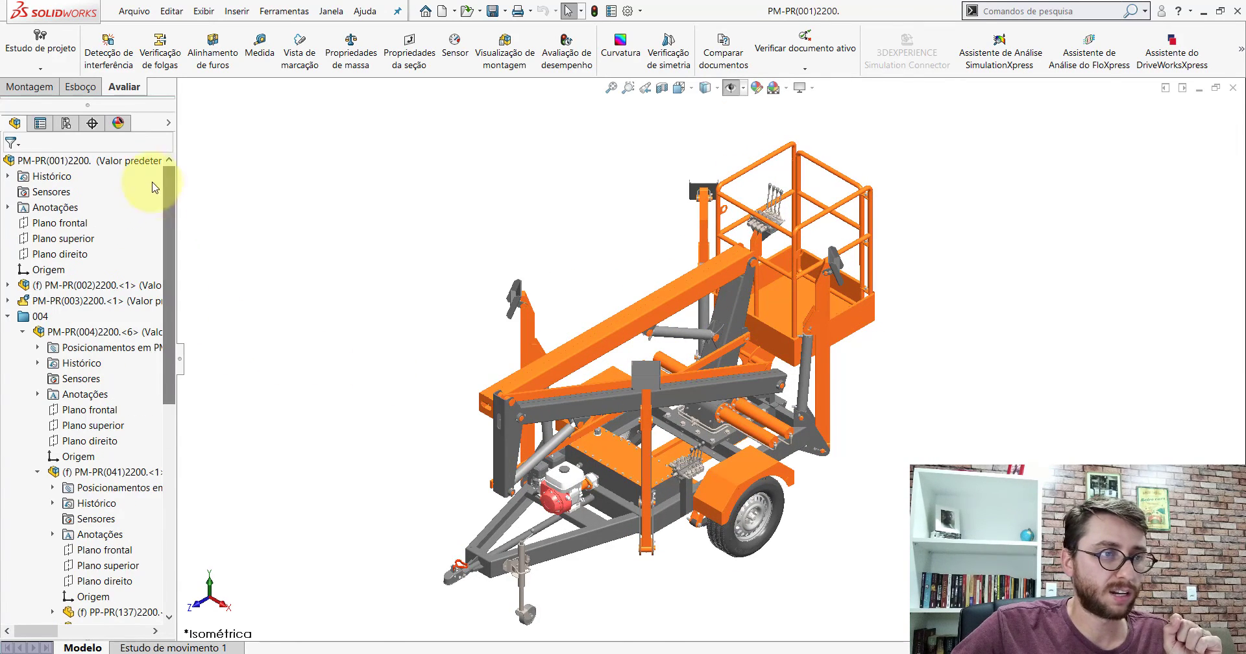
right_click(140, 161)
click(211, 533)
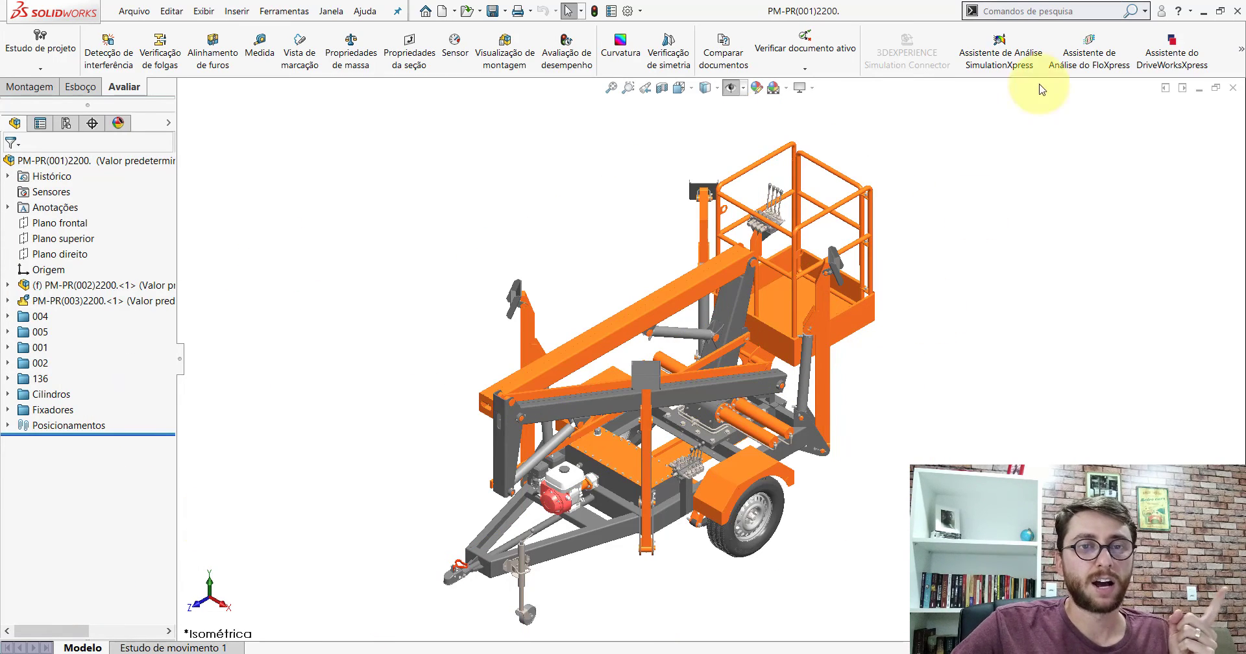
Minimize SOLIDWORKS and check the saved tube and bracket parts in the PM-PR(001)2200 folder.
click(1203, 11)
double_click(542, 192)
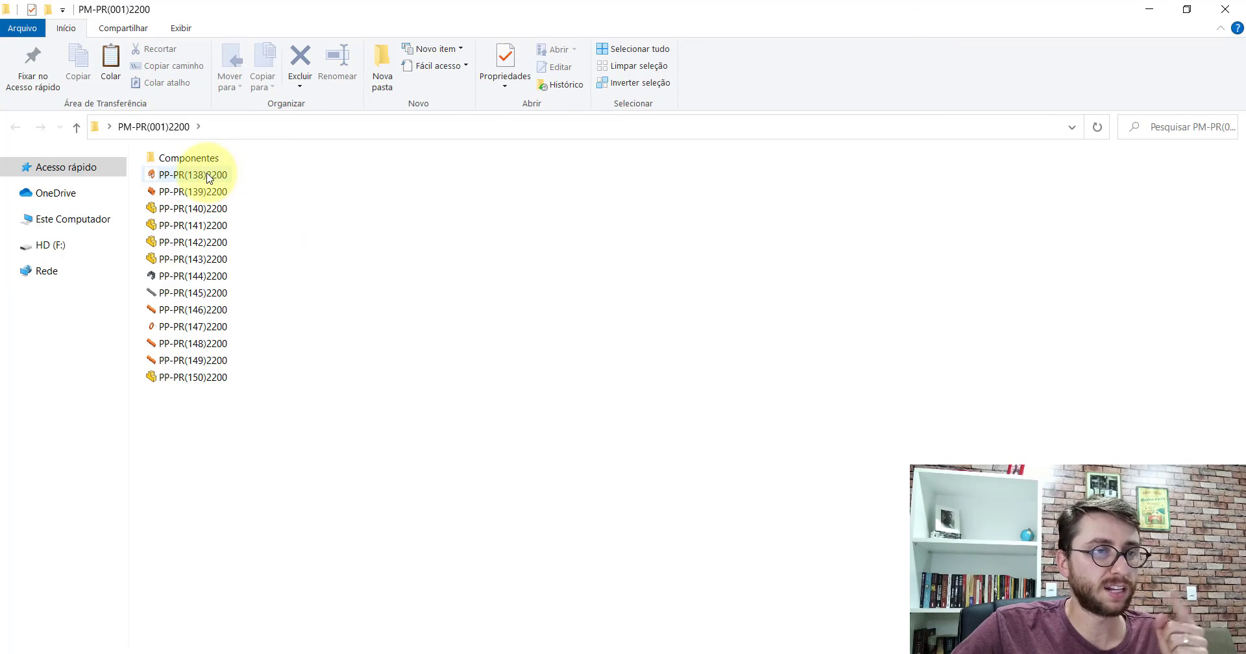
click(1224, 10)
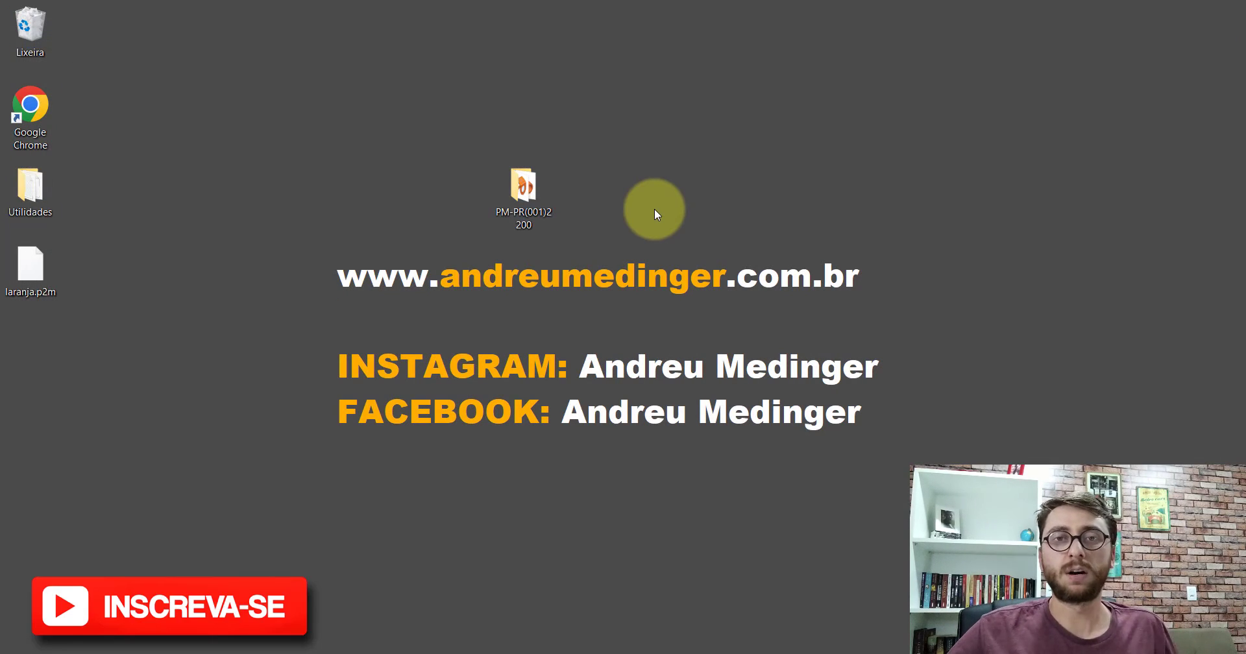